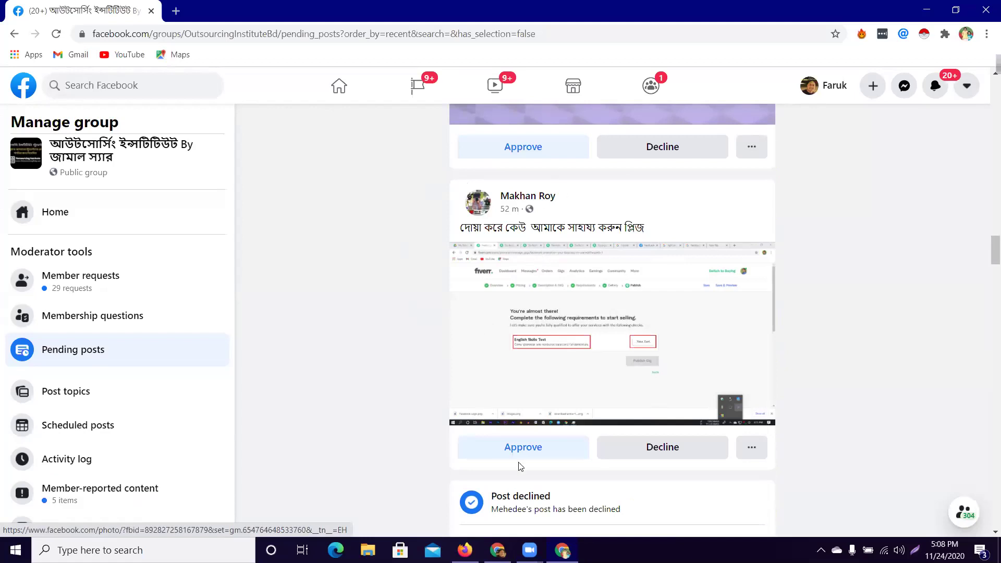
Approve the next pending post and the digital marketing help request post in the group queue
left_click(537, 453)
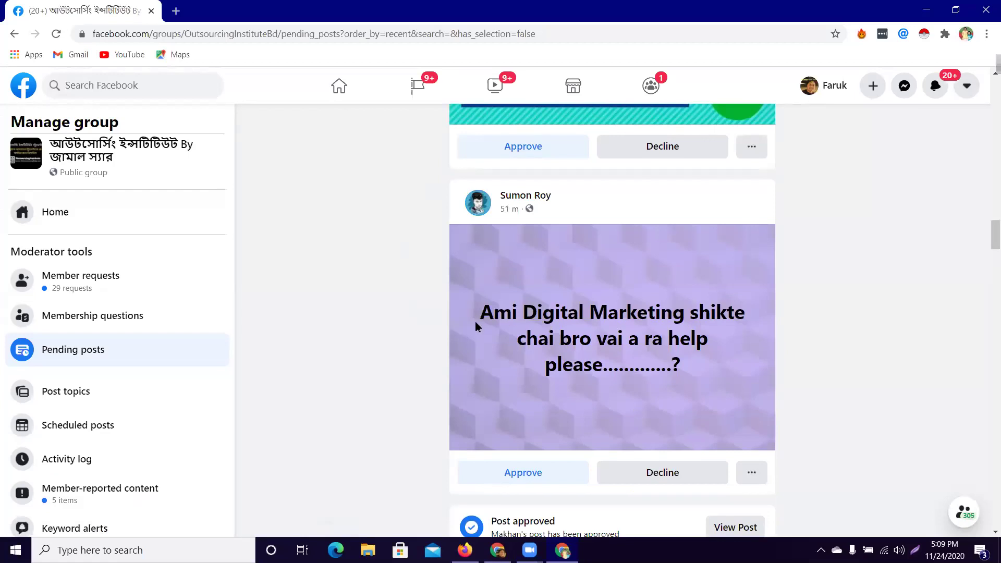
left_click_drag(485, 312, 728, 314)
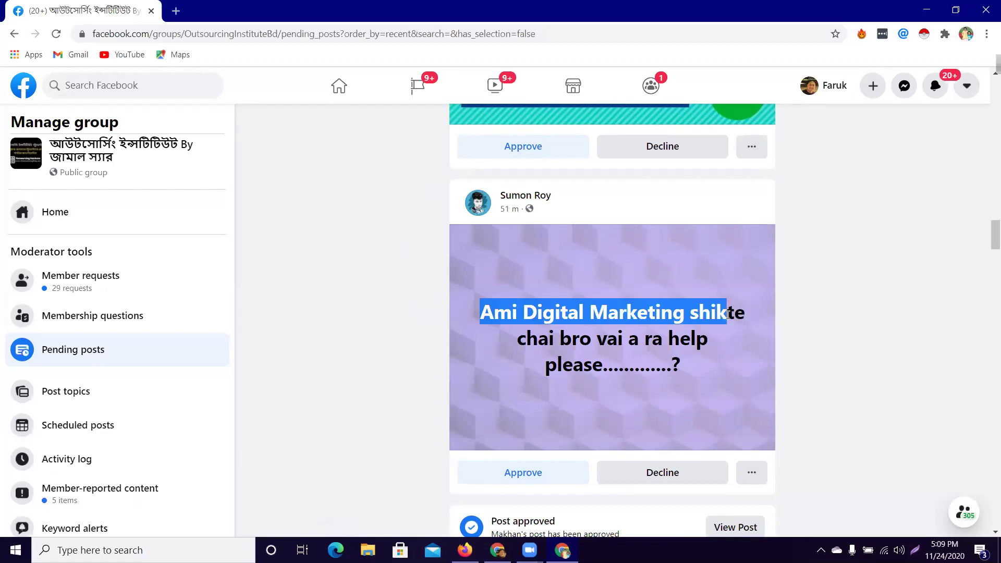
left_click(524, 365)
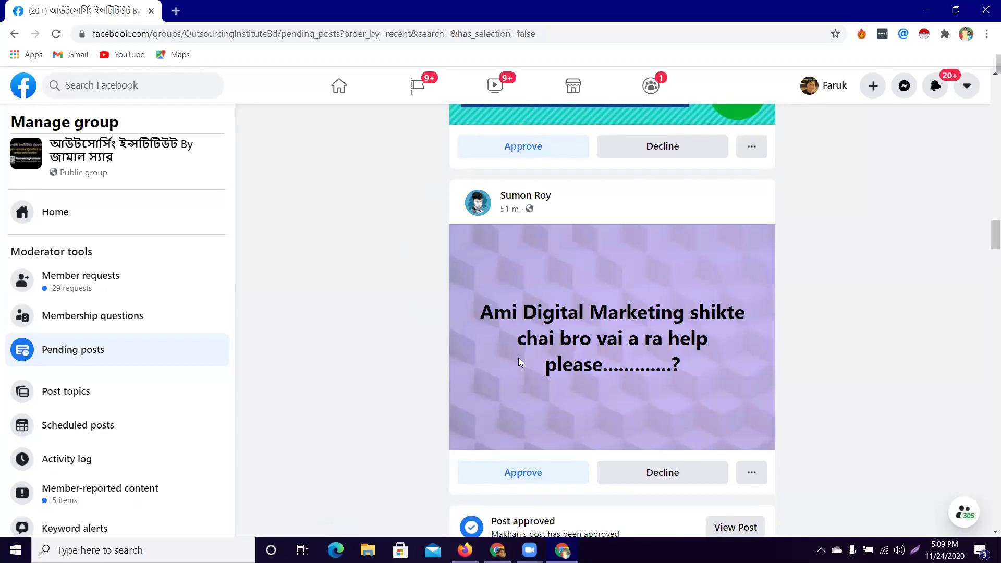
left_click(521, 474)
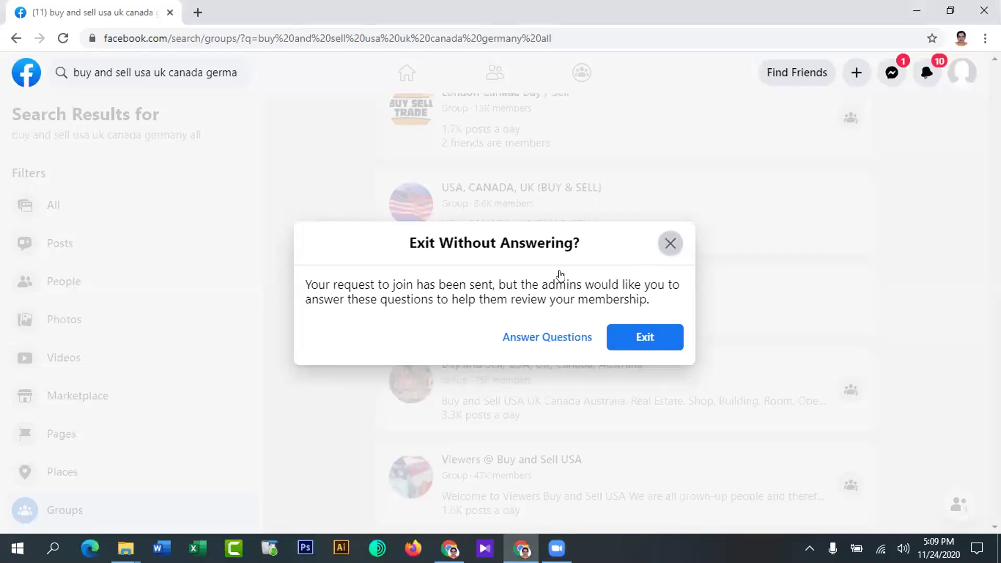
Exit the group join request without answering its questions, then close Chrome with Alt+F4
left_click(318, 464)
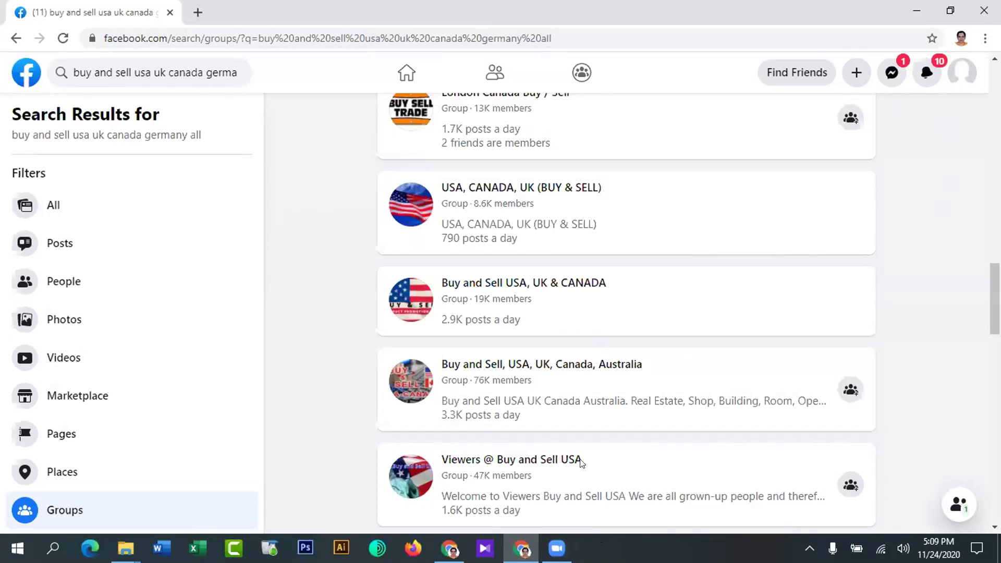
key("alt+F4")
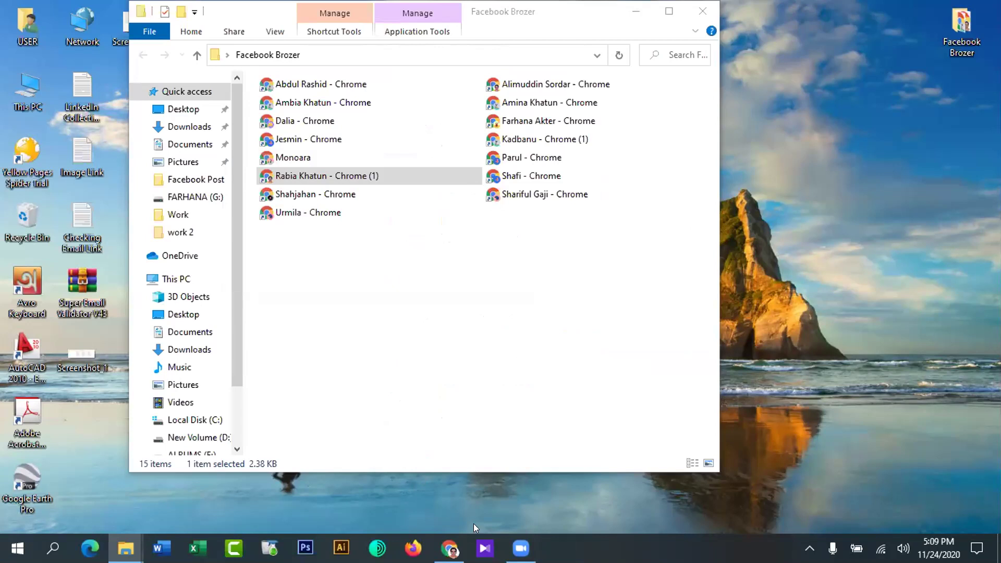
Close the Facebook Brozer Explorer window and restore Chrome from the taskbar
left_click_drag(474, 7, 687, 67)
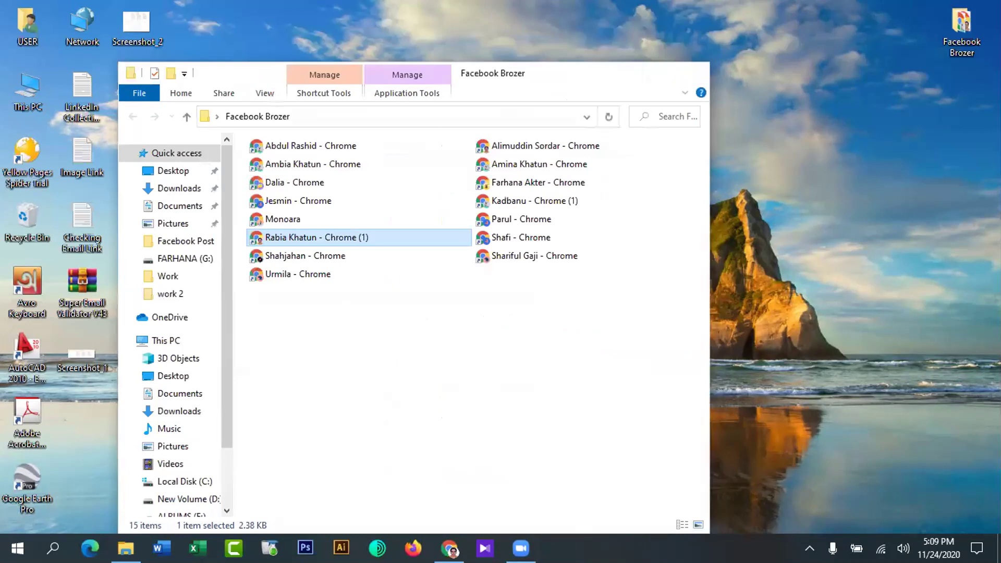
left_click(688, 69)
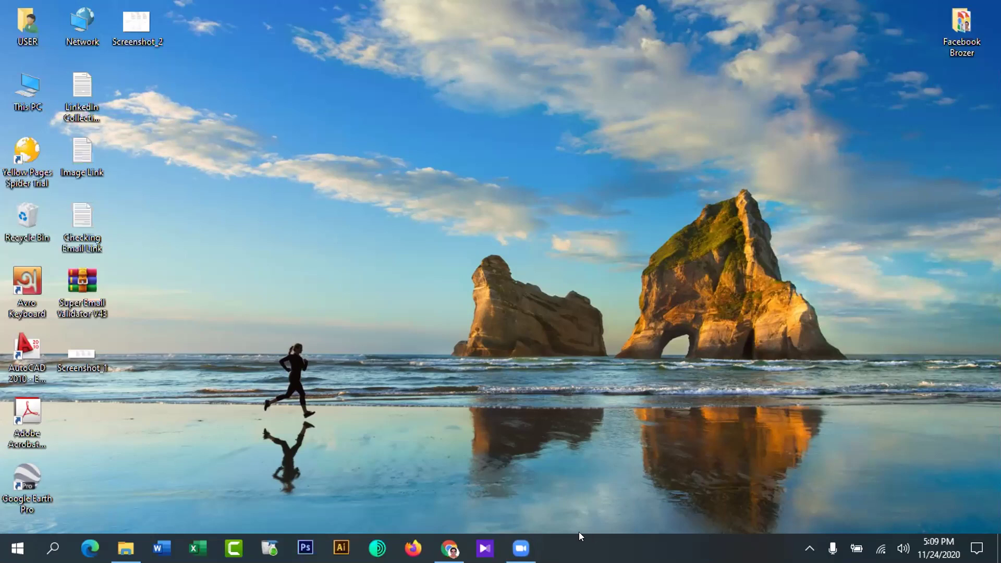
left_click(449, 548)
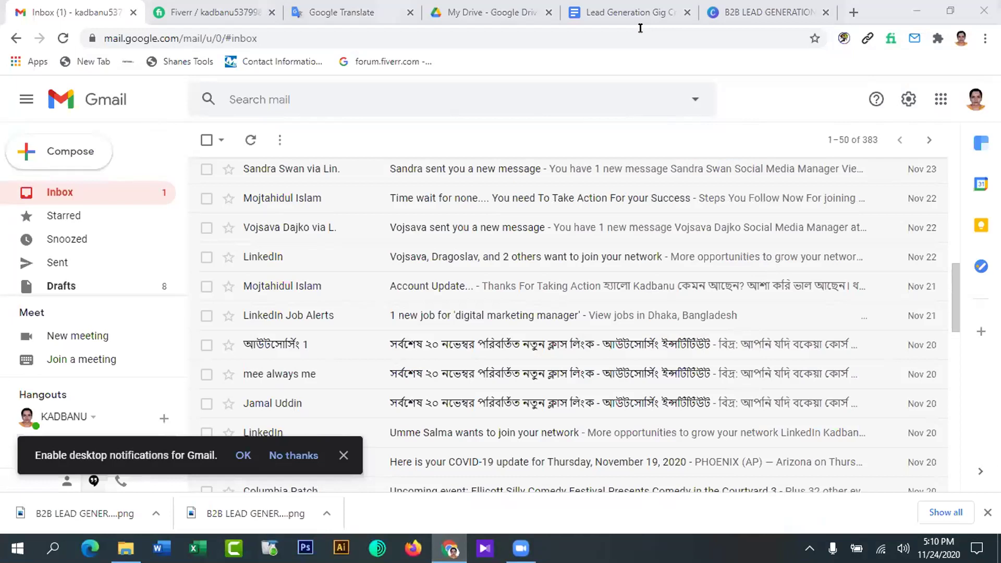
Switch from Gmail to the 'Lead Generation Gig Create' Google Docs tab
left_click(615, 11)
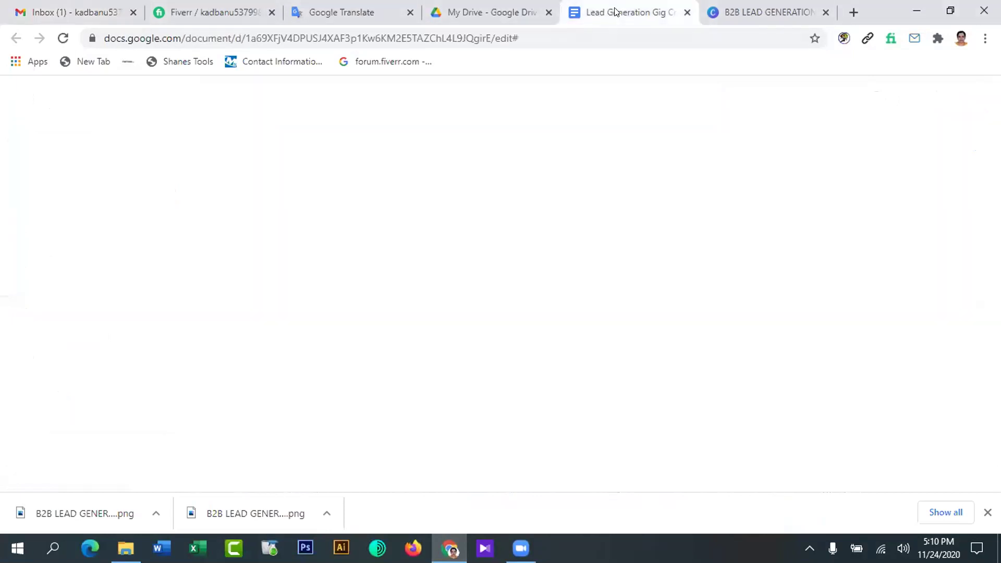
Drag 'sales leads' from the middle of the gig heading to just after 'list'
scroll(576, 373, "down", 15)
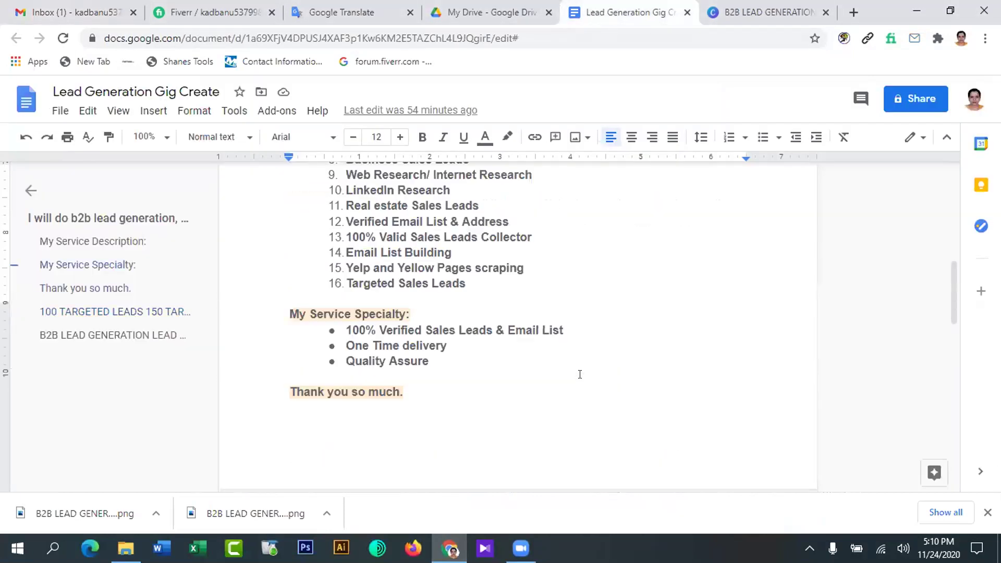
scroll(580, 374, "up", 9)
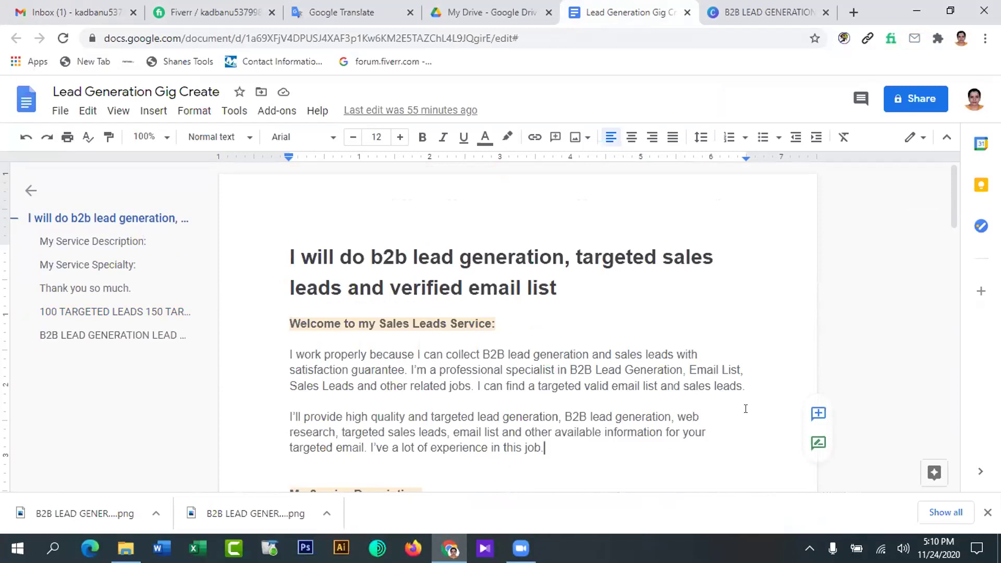
scroll(746, 409, "down", 1)
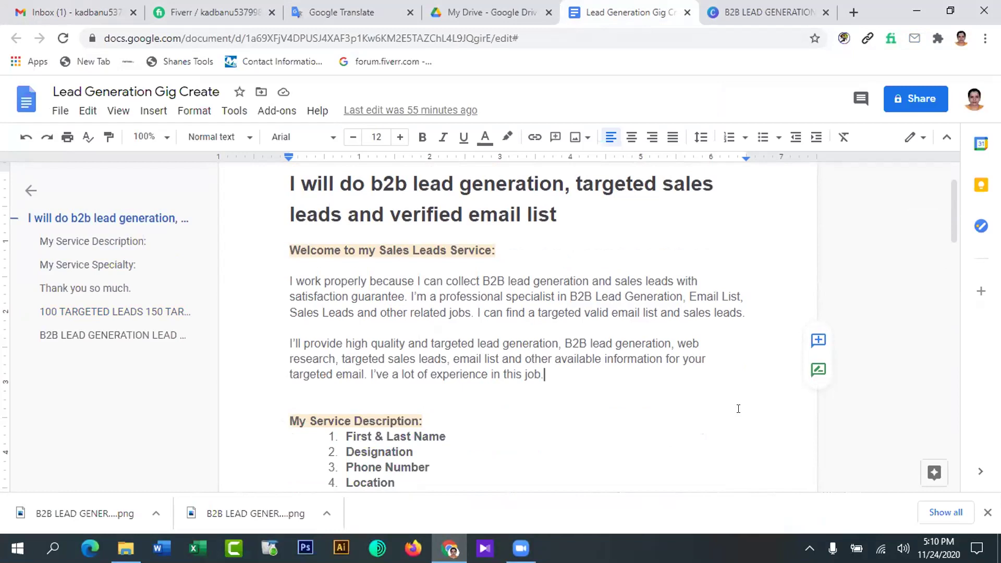
left_click_drag(663, 183, 350, 218)
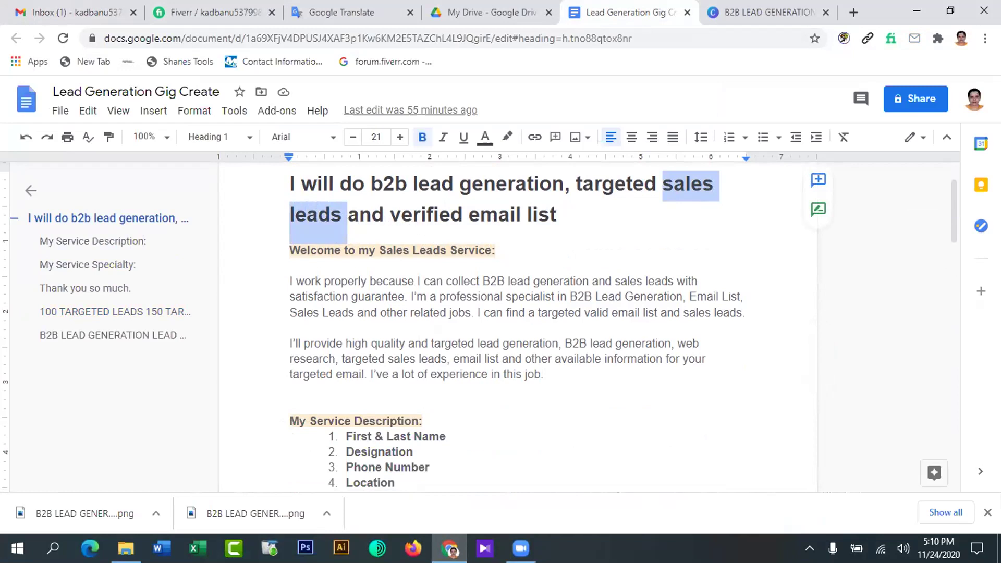
left_click_drag(352, 207, 561, 219)
left_click(596, 220)
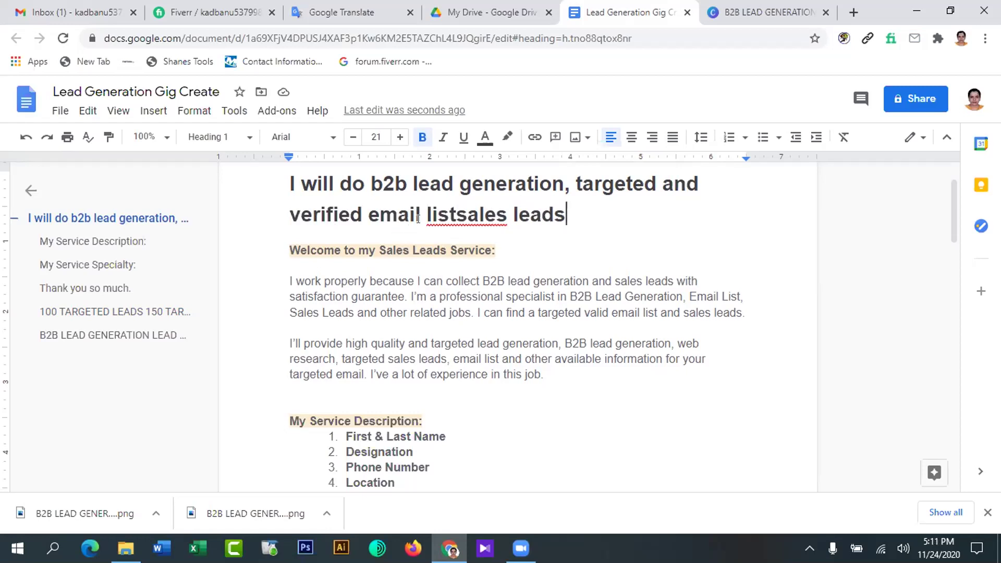
Delete the trailing 'sales leads' from the title and put the Welcome heading back on its own line
left_click_drag(452, 209, 578, 228)
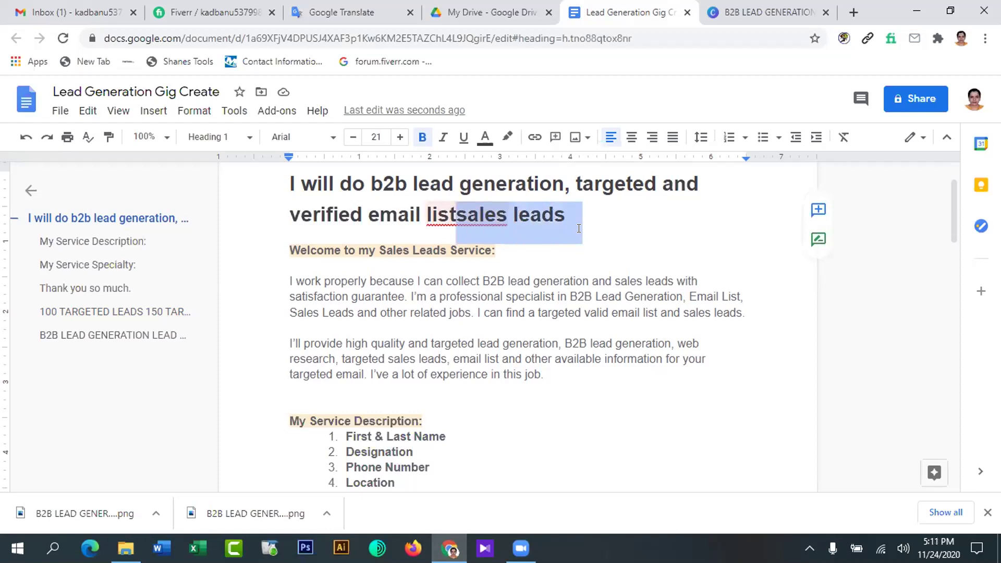
key("BackSpace")
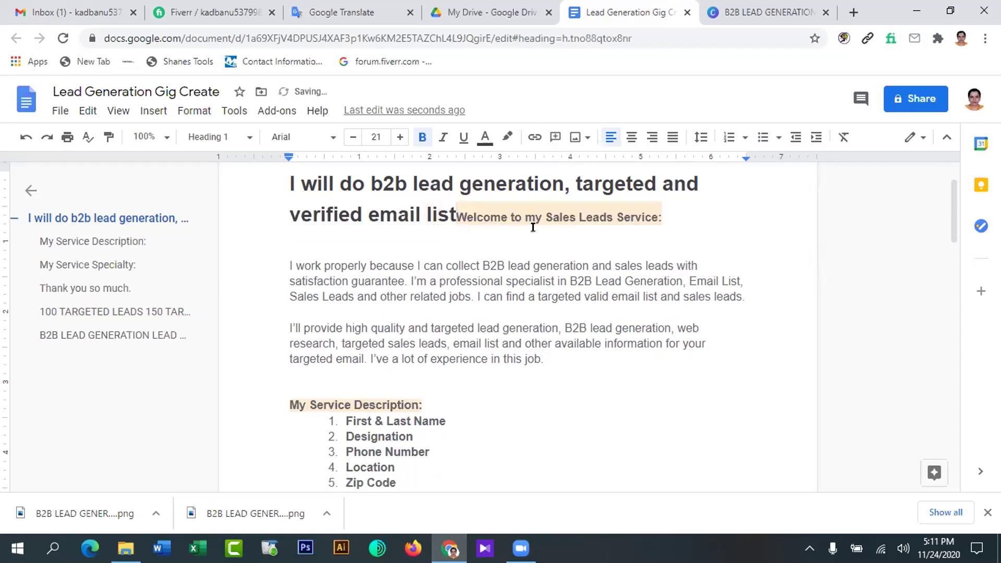
key("Return")
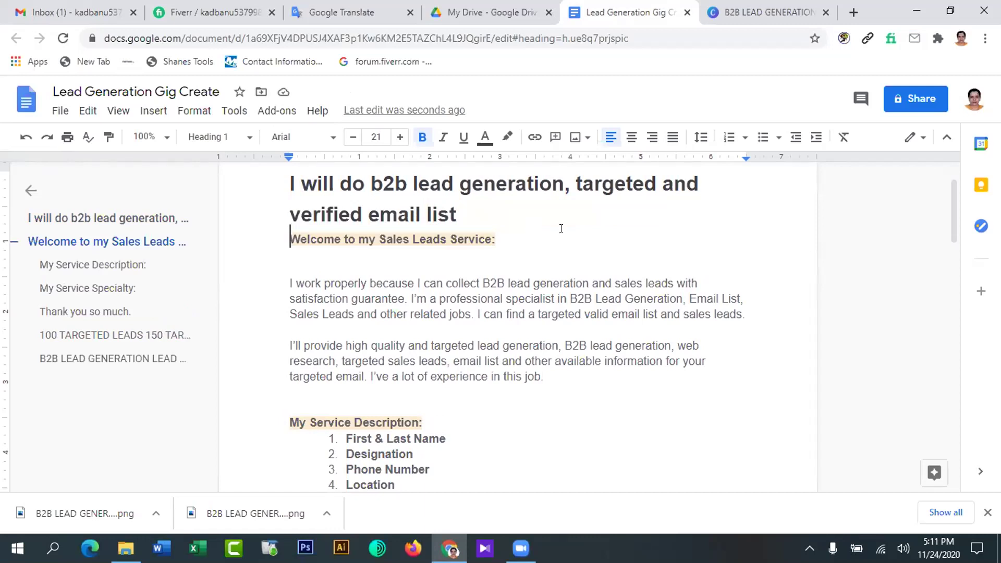
Remove the word 'and' before 'verified' from the gig title
left_click_drag(661, 184, 697, 196)
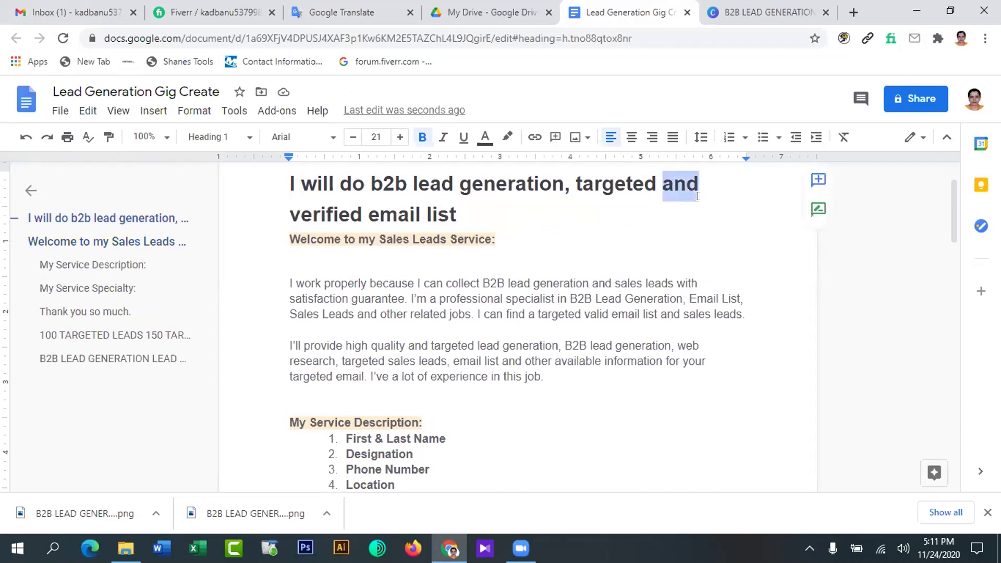
key("BackSpace")
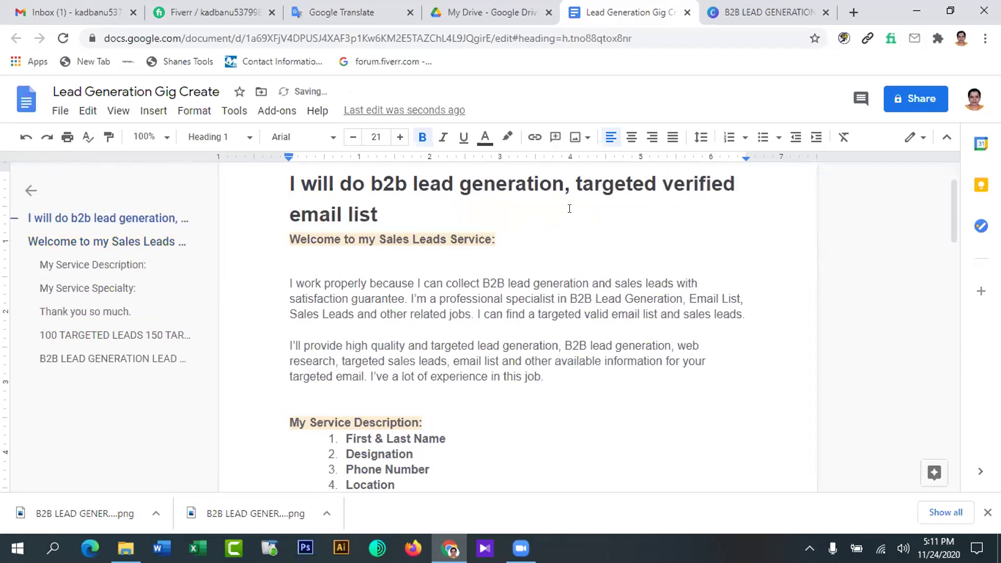
left_click_drag(570, 183, 563, 184)
left_click(621, 240)
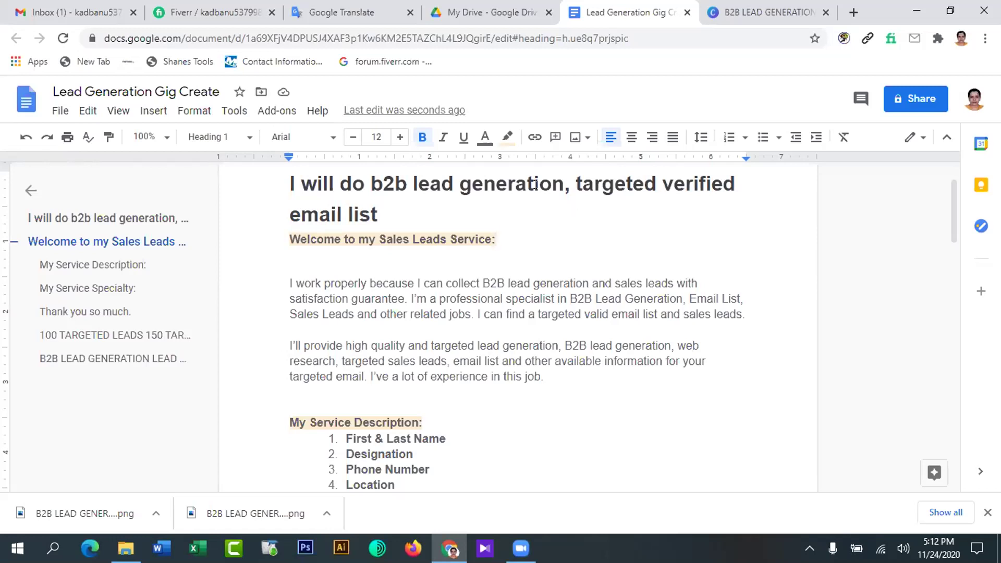
Delete 'Sales Leads' from the first body paragraph, leaving 'Email List, and other related jobs'
left_click_drag(287, 311, 352, 315)
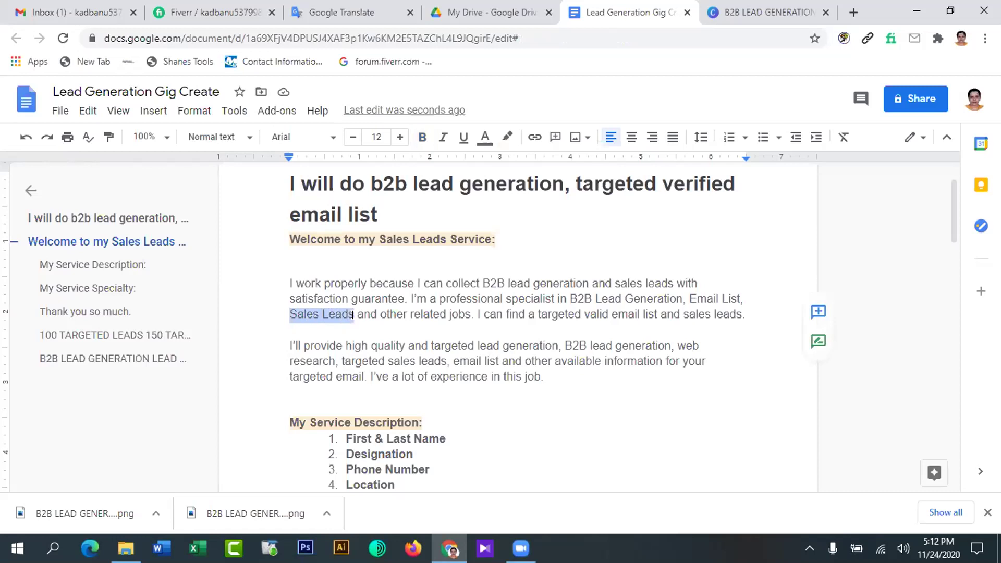
key("BackSpace")
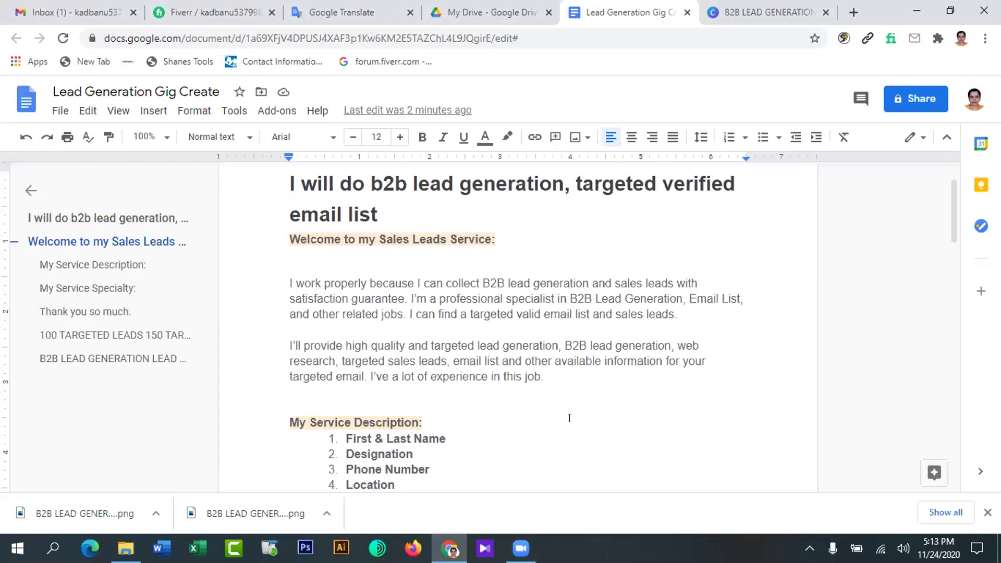
Insert an empty line below the gig title, then select the first body paragraph
left_click(380, 209)
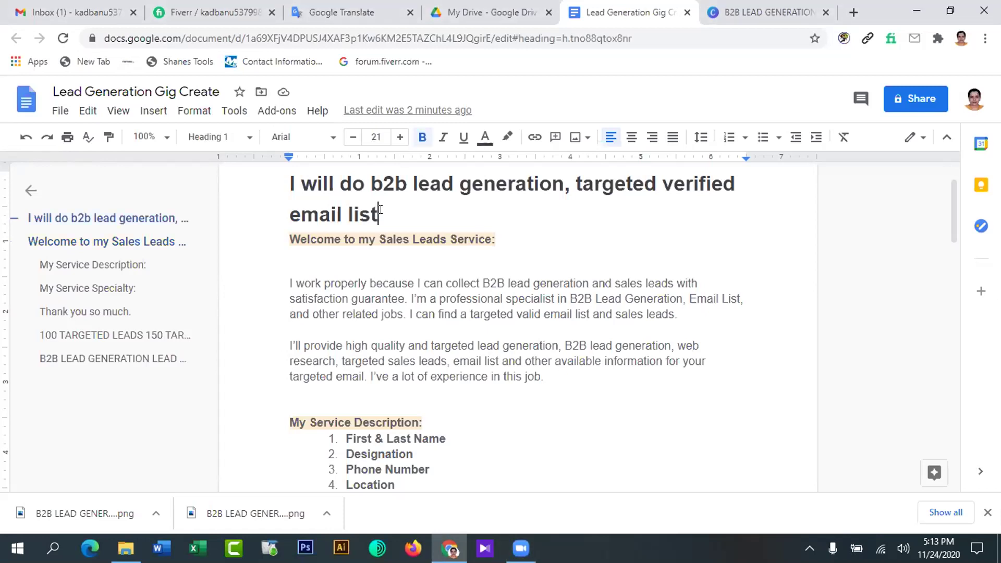
key("Return")
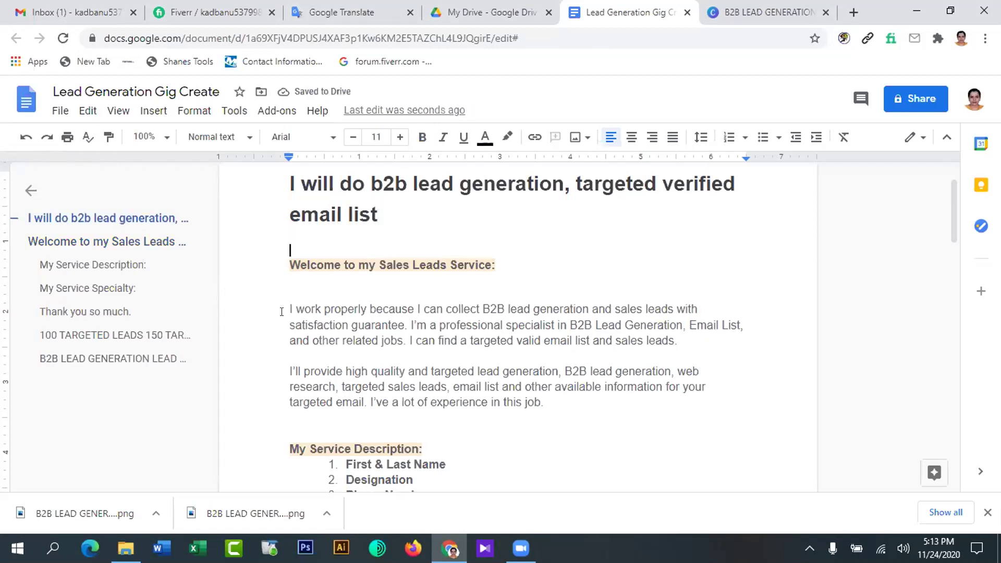
left_click_drag(290, 307, 727, 334)
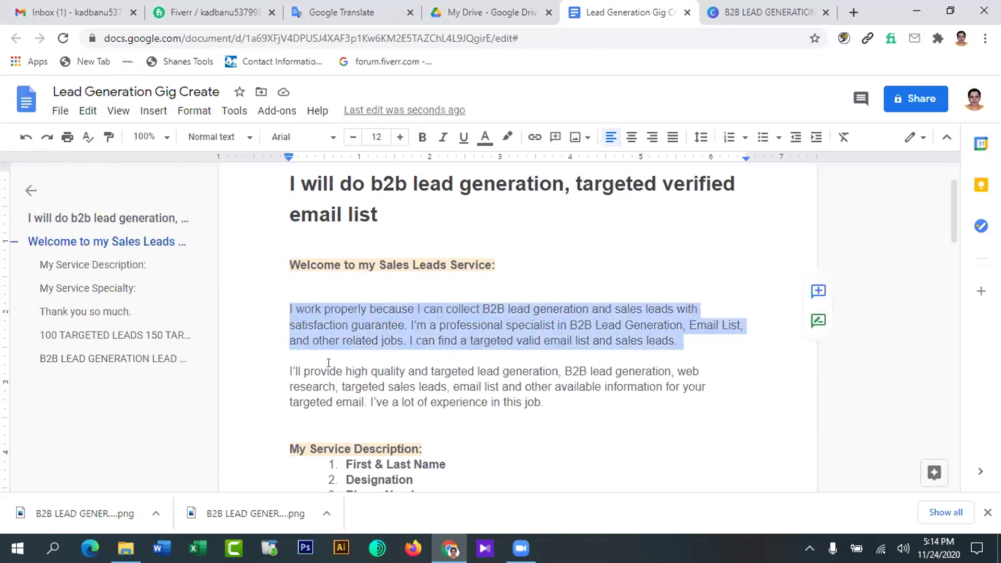
left_click_drag(290, 371, 731, 409)
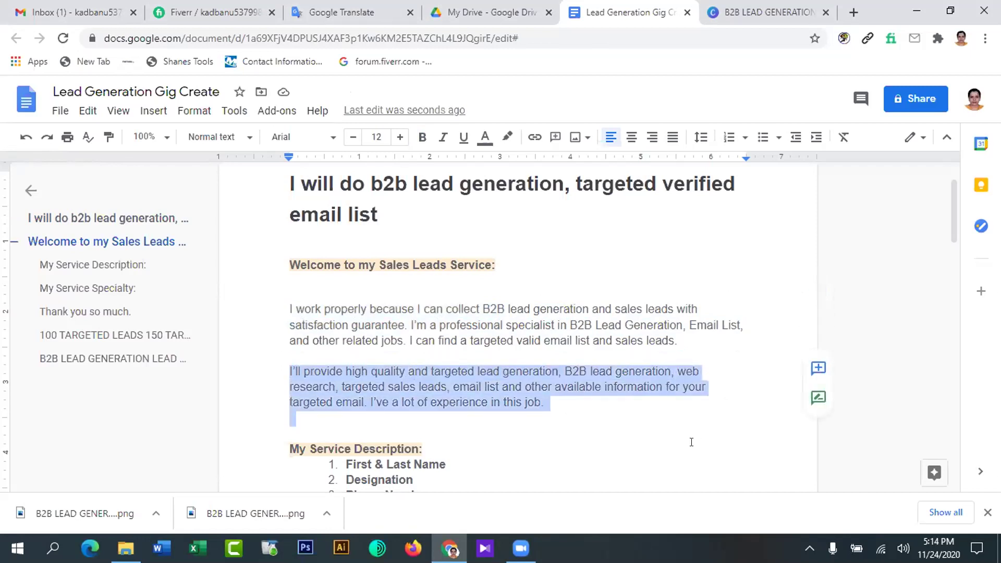
left_click(713, 381)
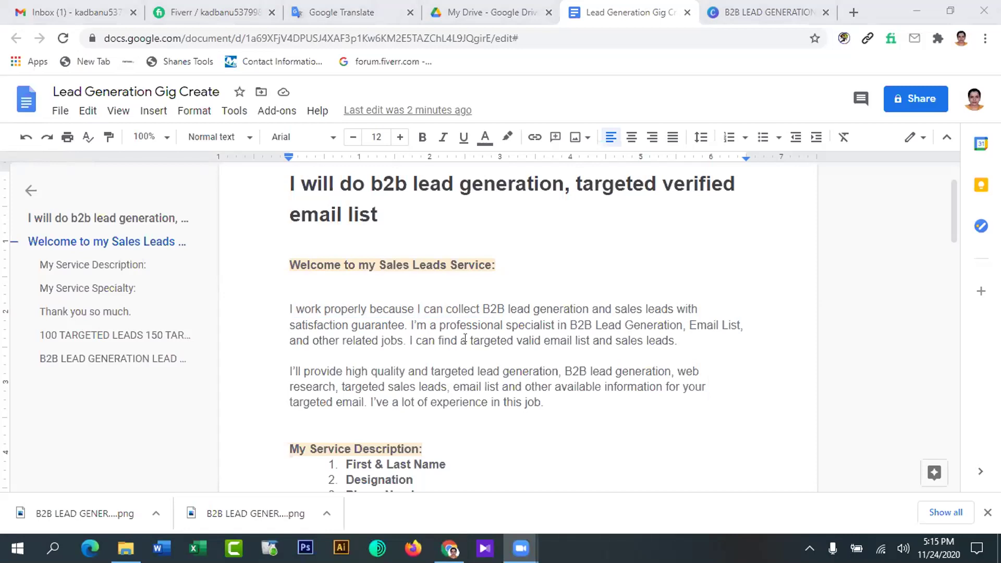
left_click(569, 441)
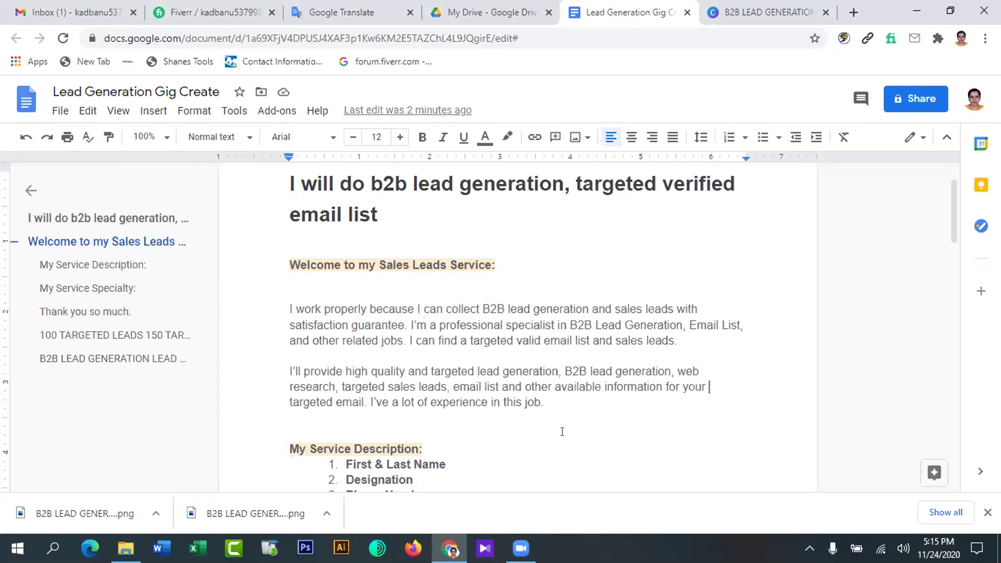
scroll(665, 348, "down", 2)
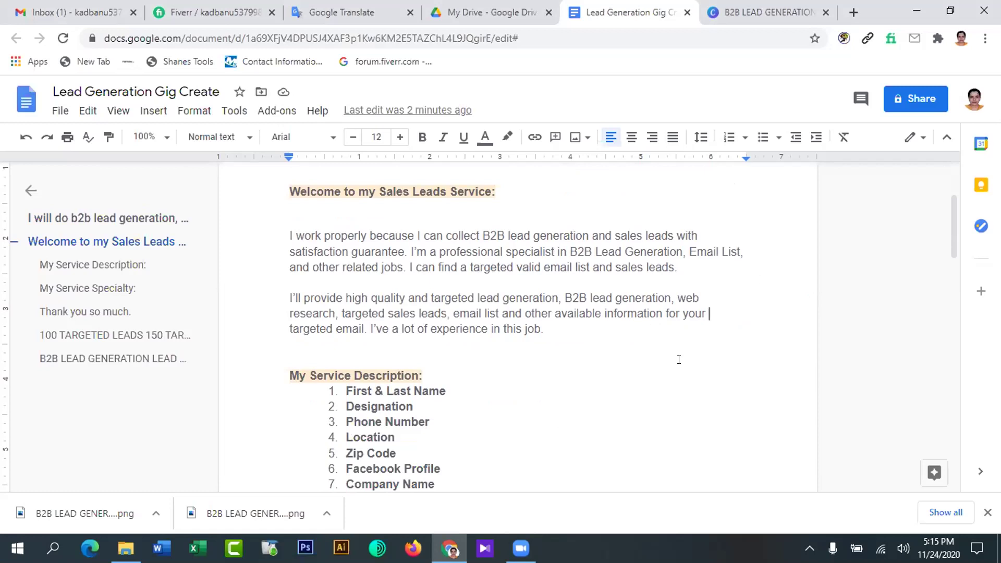
scroll(604, 392, "down", 3)
left_click(605, 381)
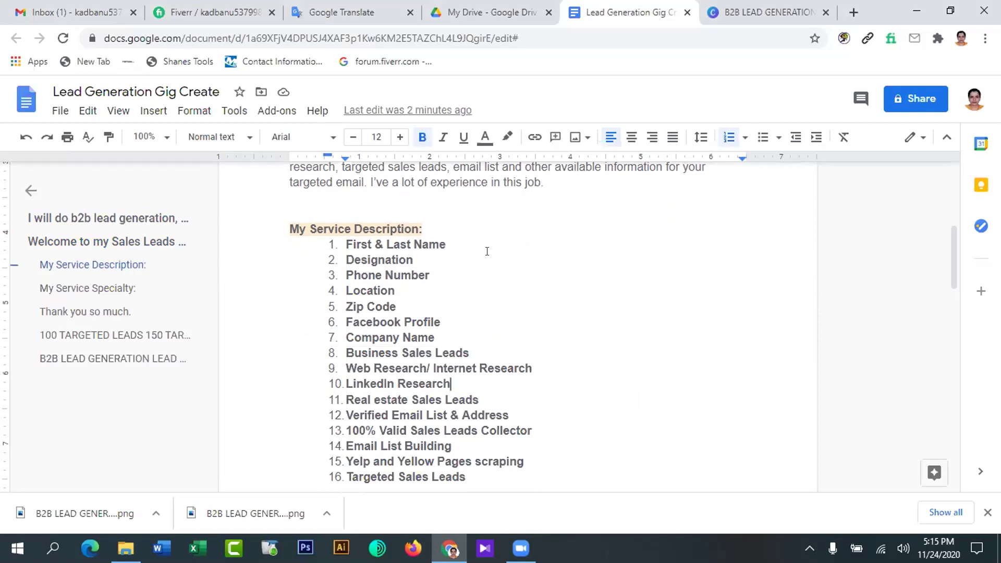
scroll(492, 251, "down", 1)
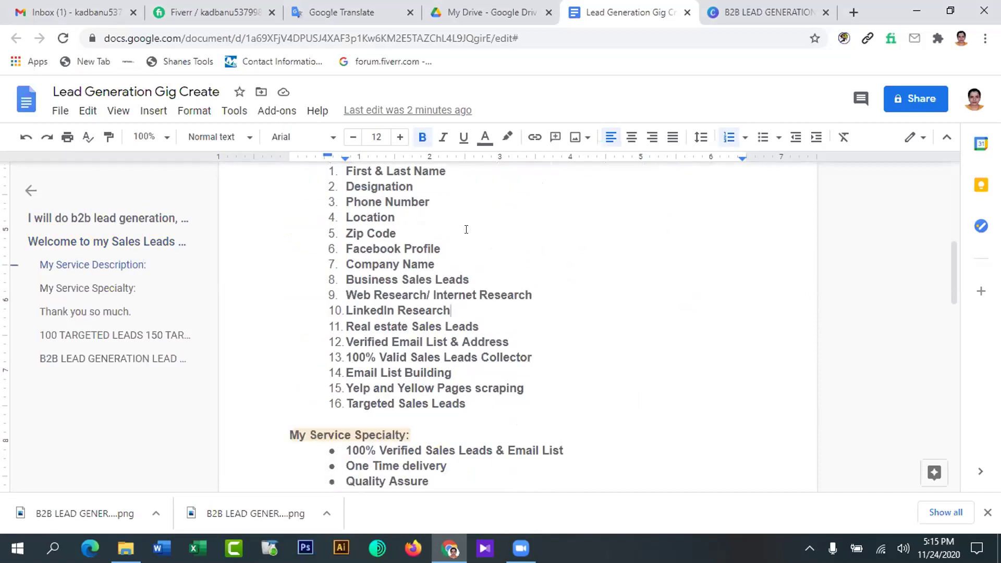
scroll(578, 382, "down", 2)
scroll(582, 384, "down", 2)
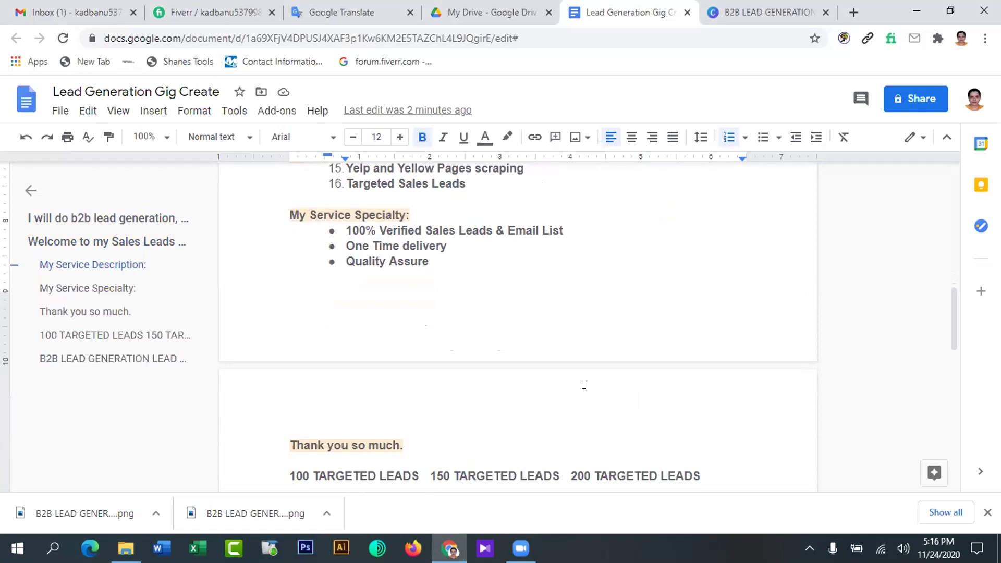
scroll(539, 291, "down", 1)
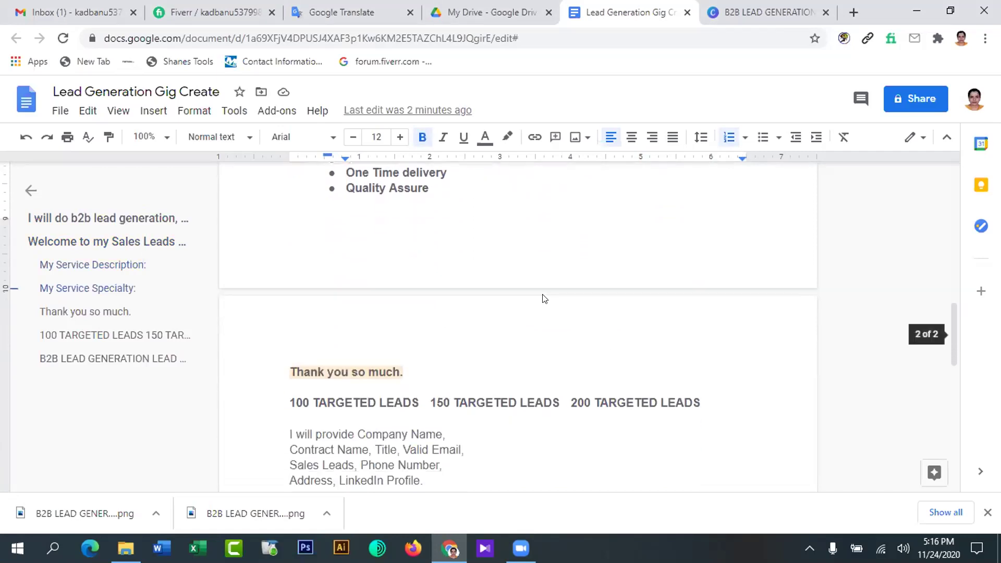
scroll(539, 290, "down", 1)
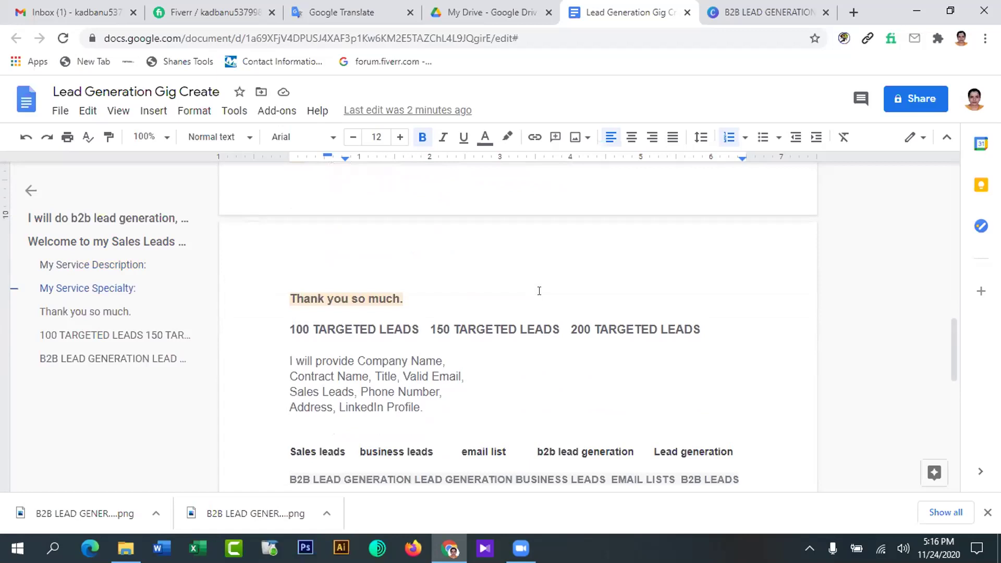
scroll(553, 290, "up", 12)
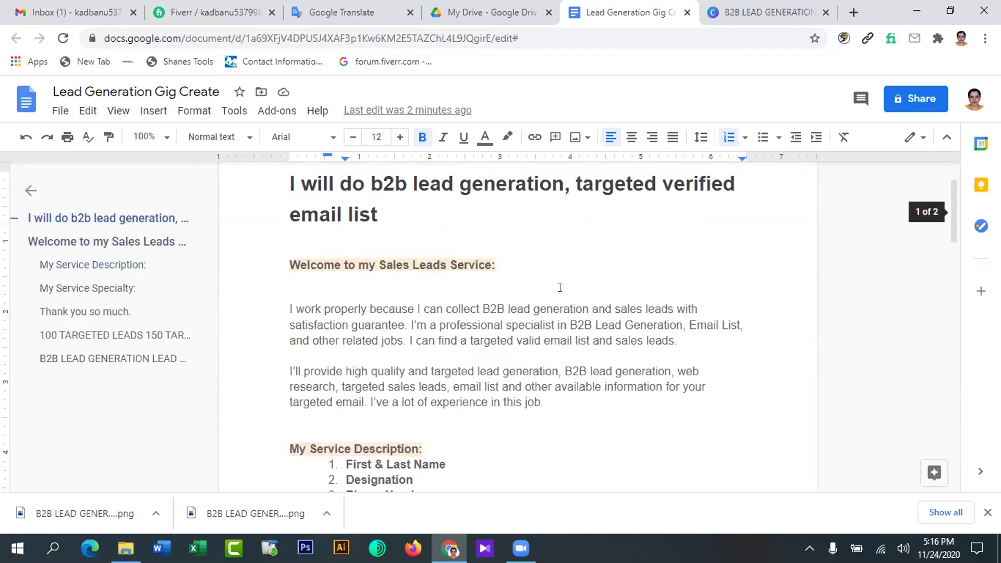
scroll(560, 287, "up", 1)
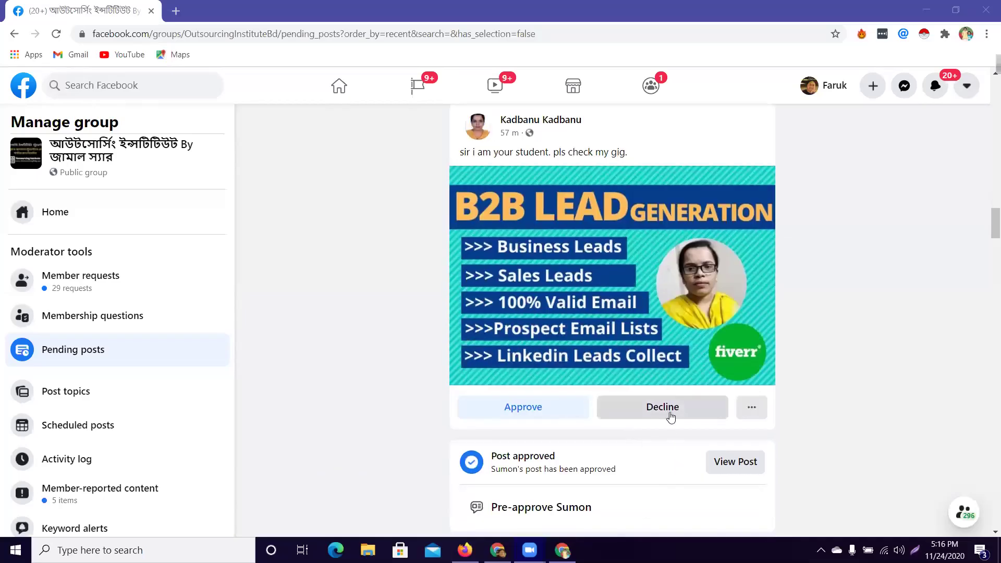
Decline the pending B2B lead generation gig post and the Shadhin Music referral post
left_click(660, 423)
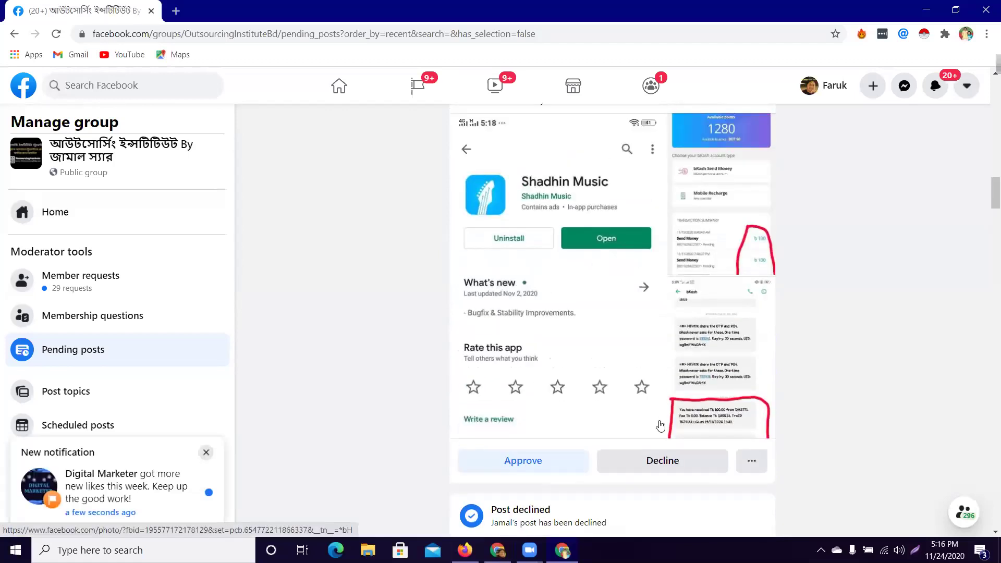
scroll(660, 426, "up", 4)
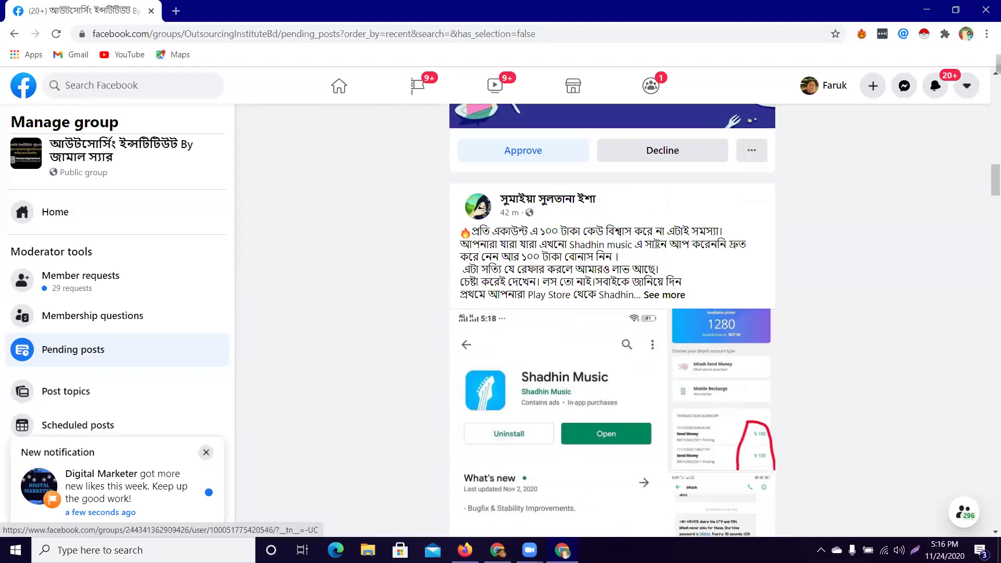
scroll(651, 319, "down", 1)
scroll(651, 319, "down", 5)
left_click(652, 395)
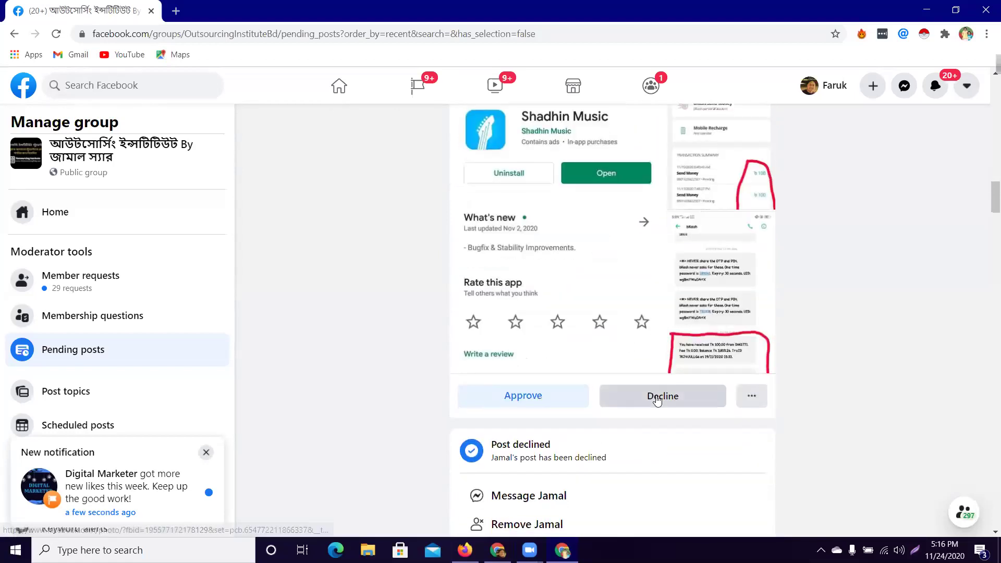
Decline the buyer-request post further down the pending queue
scroll(634, 348, "up", 5)
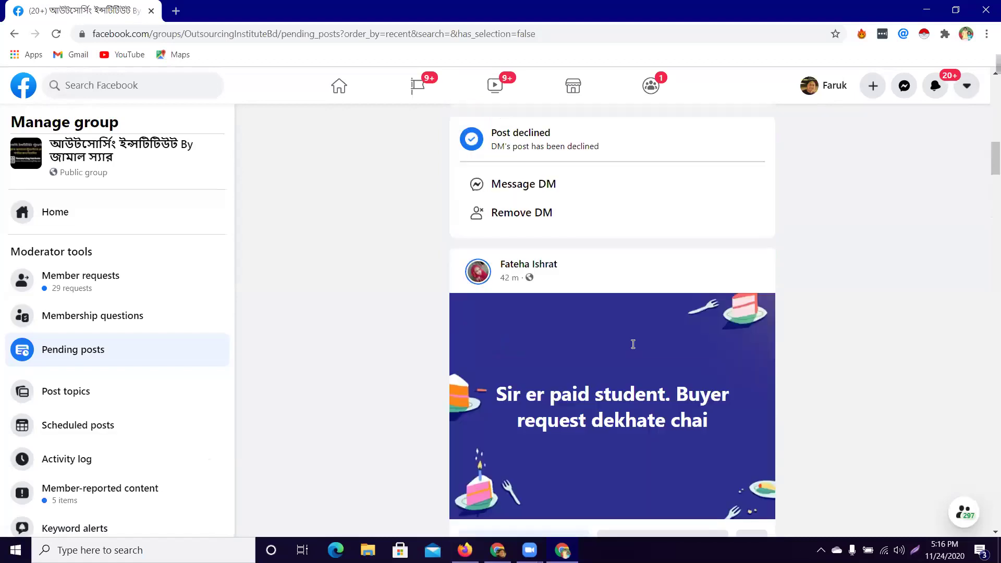
left_click_drag(579, 262, 413, 259)
left_click(413, 260)
scroll(522, 177, "down", 8)
scroll(781, 312, "up", 1)
scroll(780, 312, "up", 8)
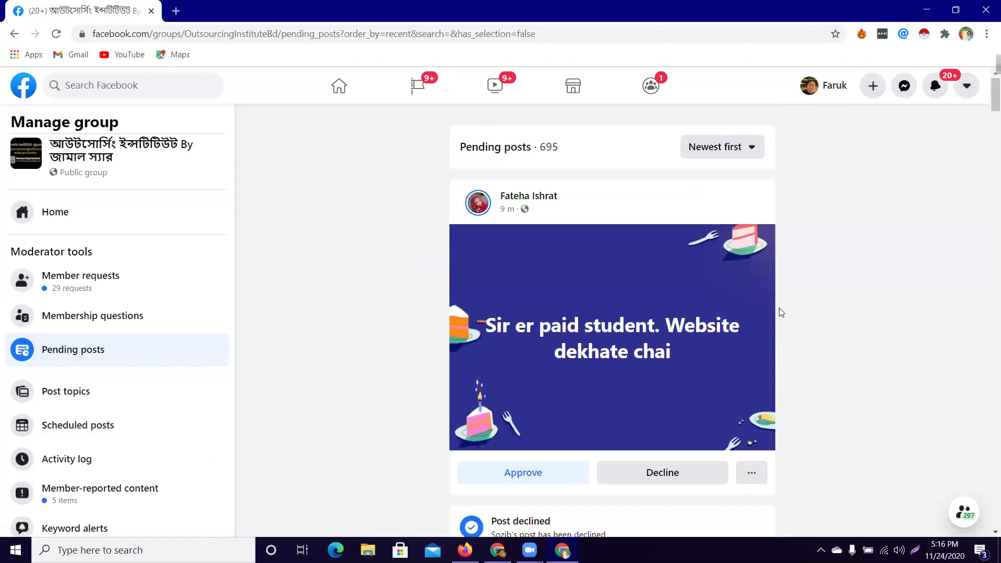
scroll(780, 312, "down", 20)
left_click(663, 412)
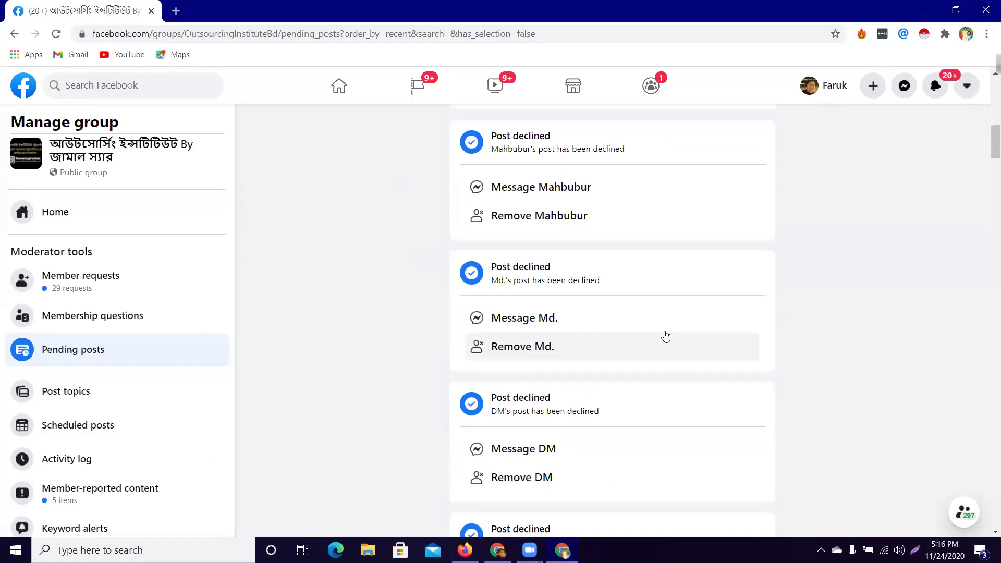
scroll(666, 336, "up", 10)
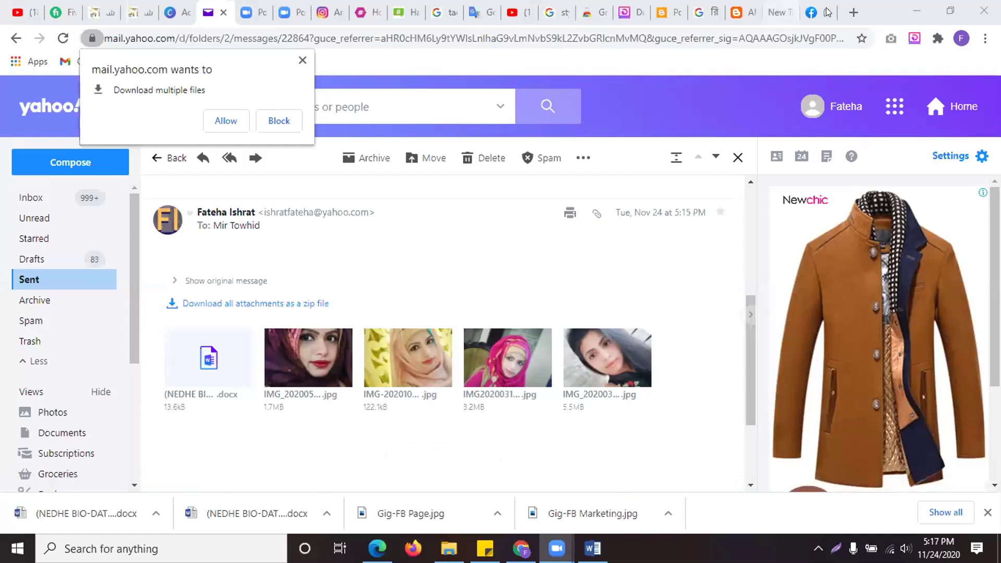
Dismiss the 'Download multiple files' prompt, check the desktop sticky note, then bring Chrome back
left_click(916, 16)
left_click(916, 13)
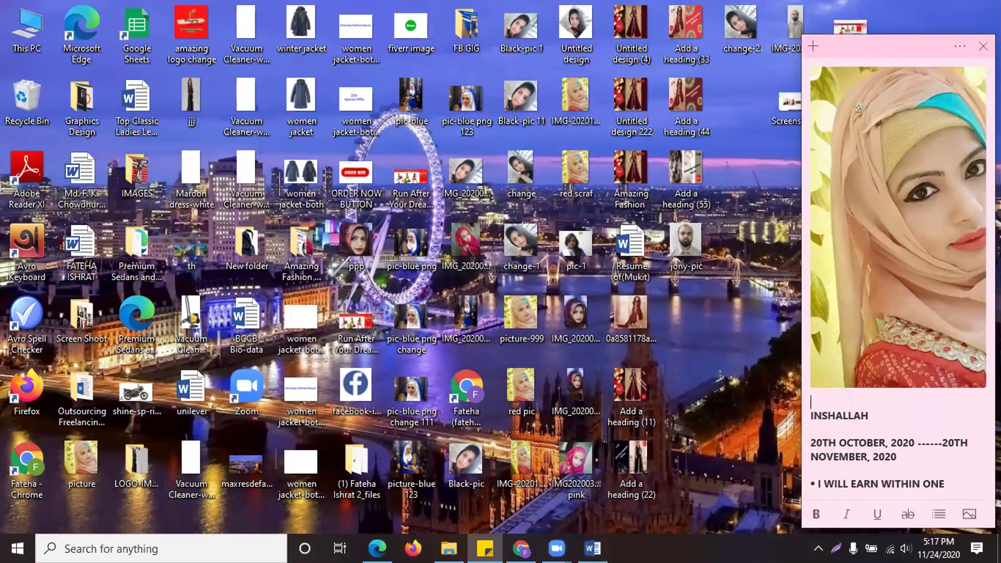
left_click(522, 545)
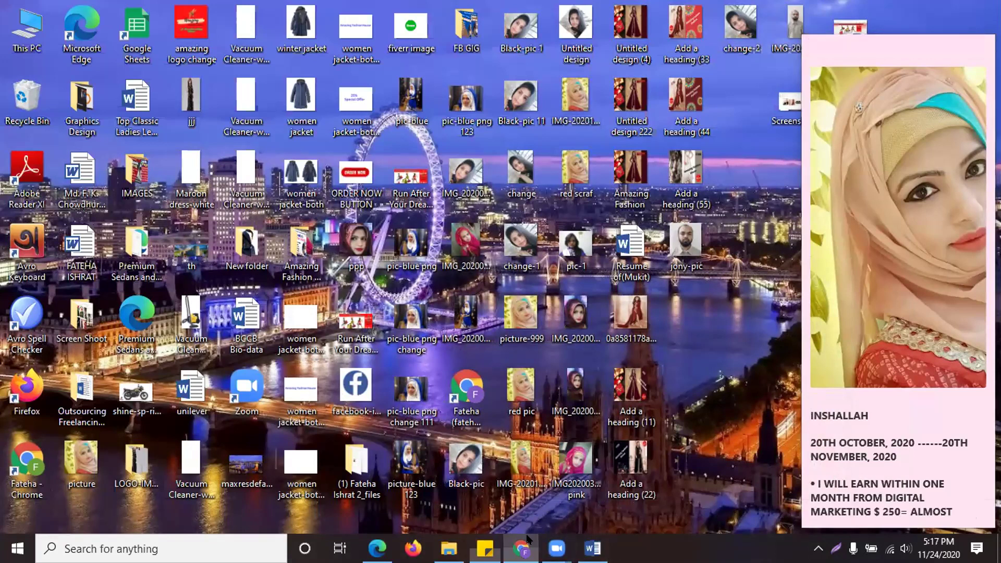
key("Escape")
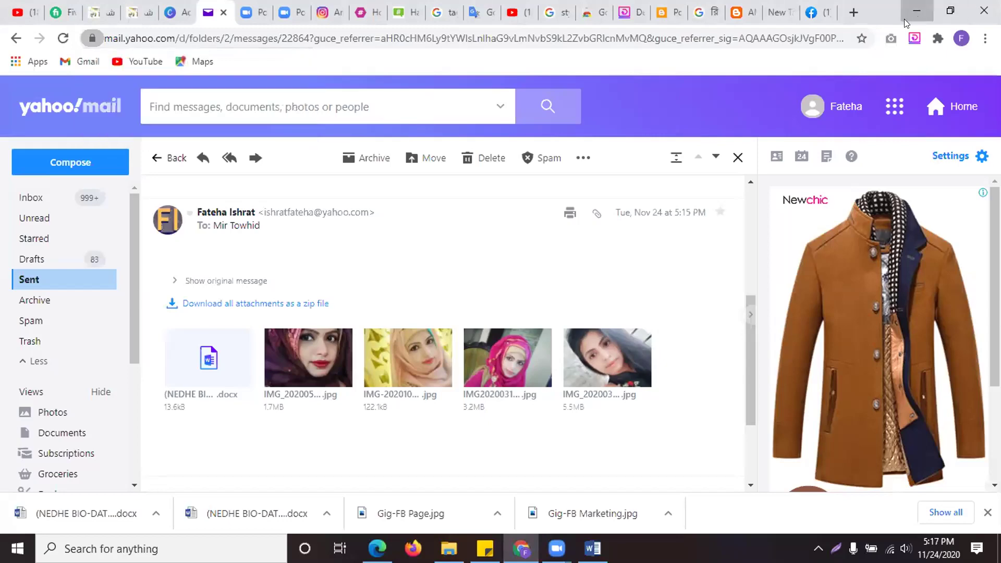
left_click(905, 21)
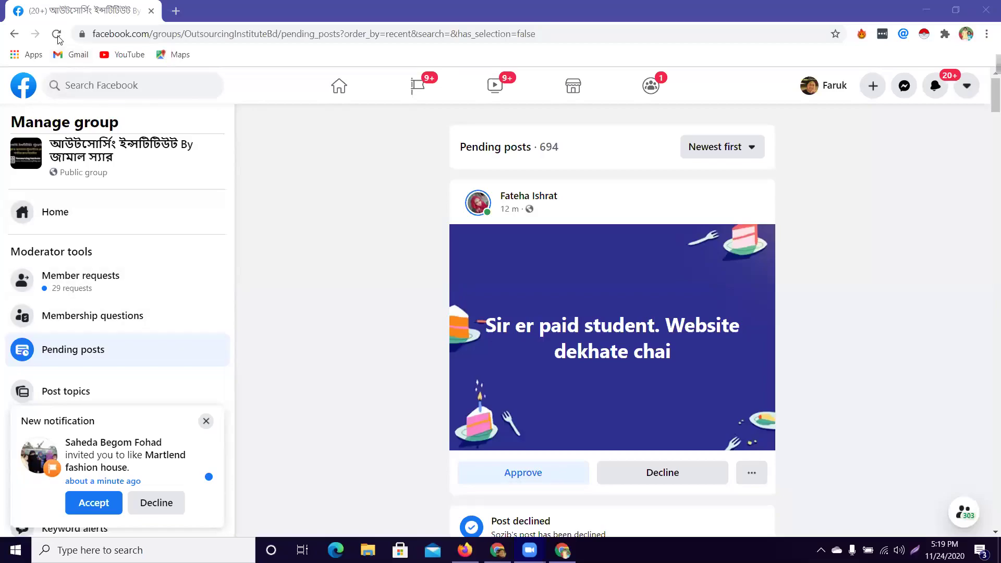
Reload Pending posts, decline the first waiting post, and approve the portrait-photo post
left_click(58, 38)
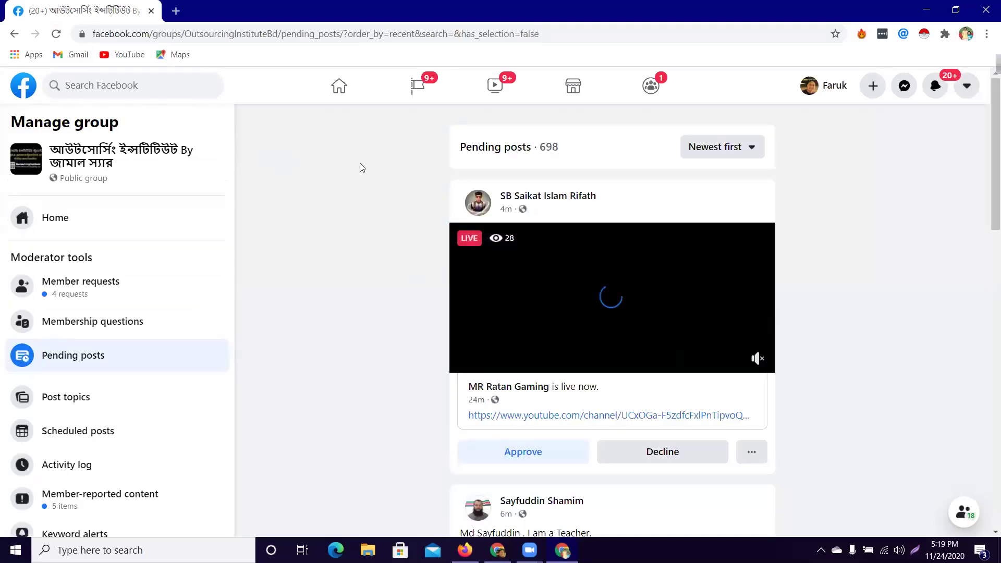
scroll(771, 226, "down", 3)
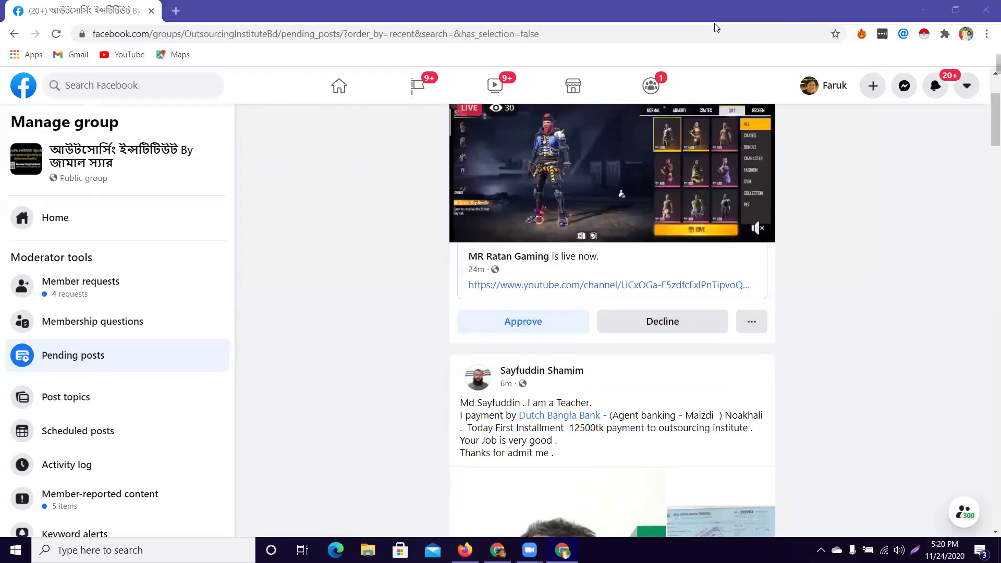
scroll(692, 326, "up", 1)
scroll(692, 326, "up", 3)
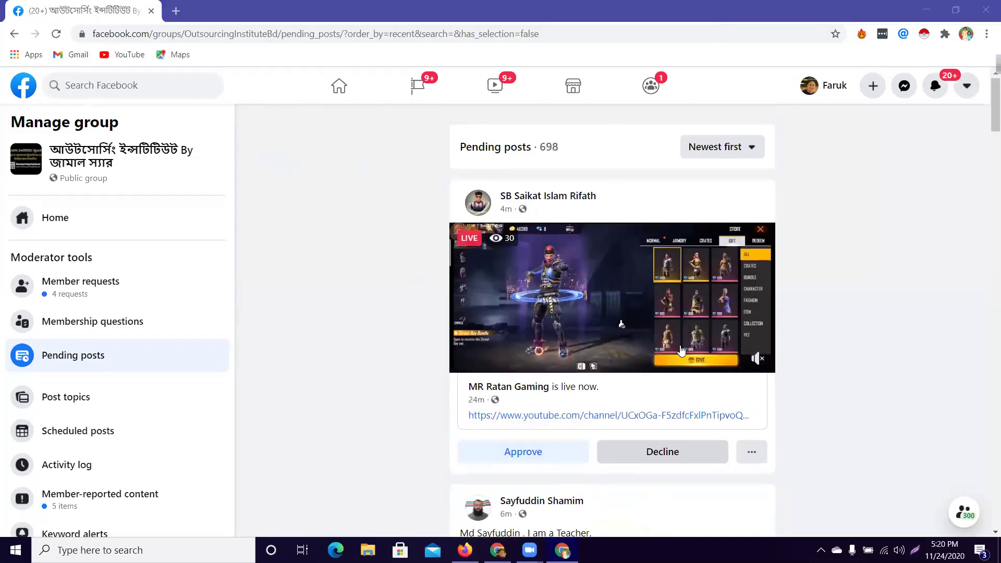
left_click(667, 446)
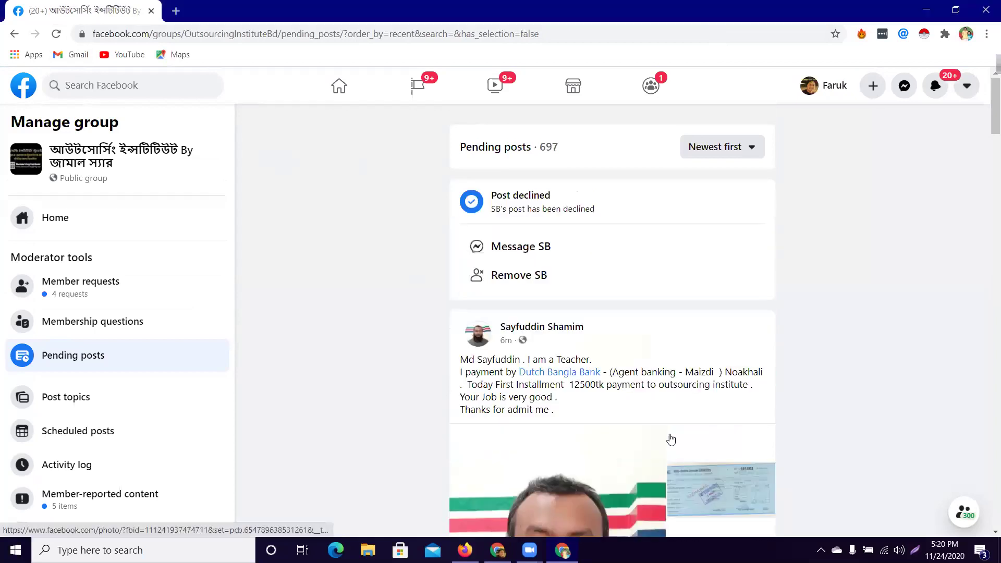
scroll(671, 442, "down", 3)
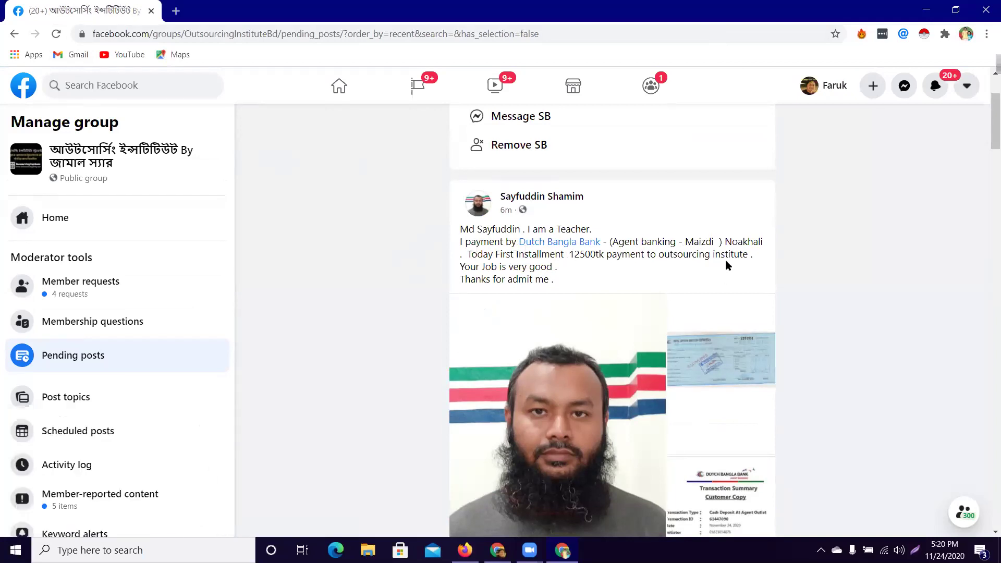
scroll(674, 271, "down", 5)
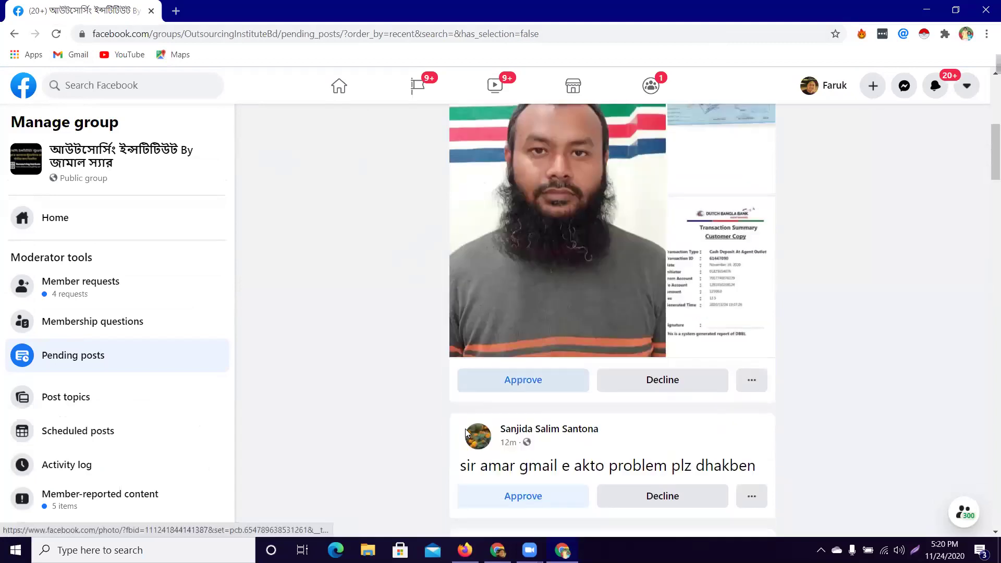
left_click(509, 375)
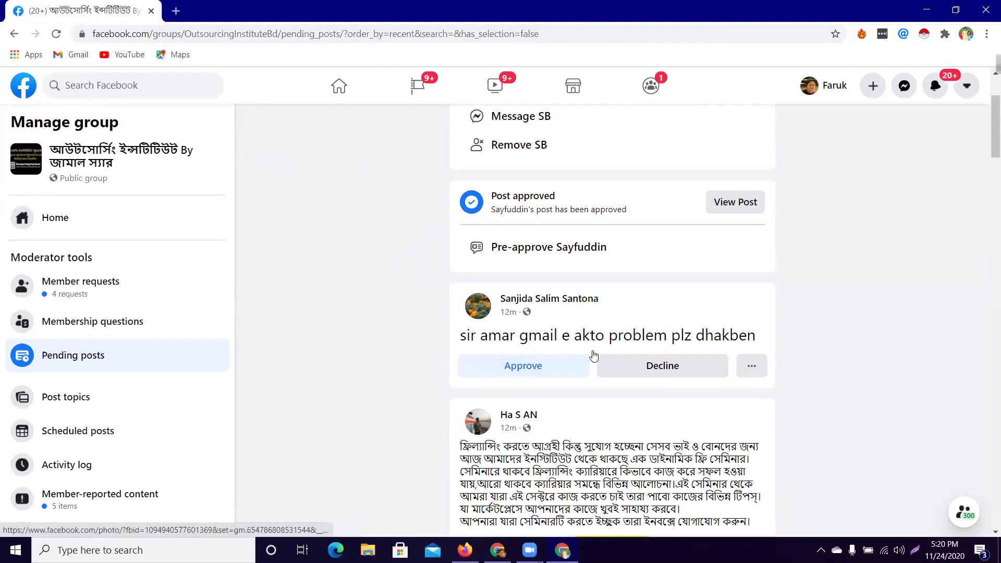
Decline the free dynamic seminar, paid-student website request and gaming video posts
scroll(595, 355, "down", 8)
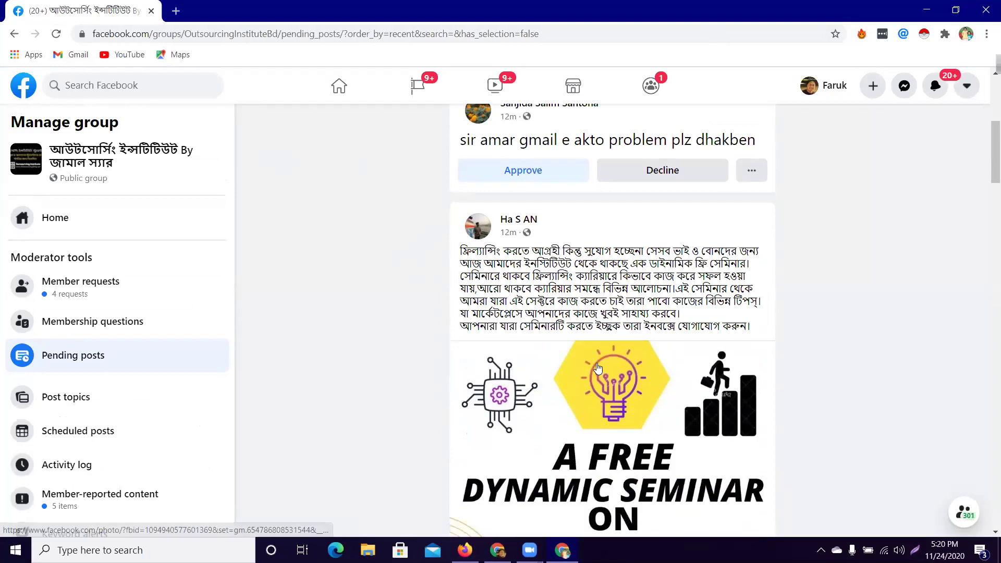
scroll(598, 367, "down", 6)
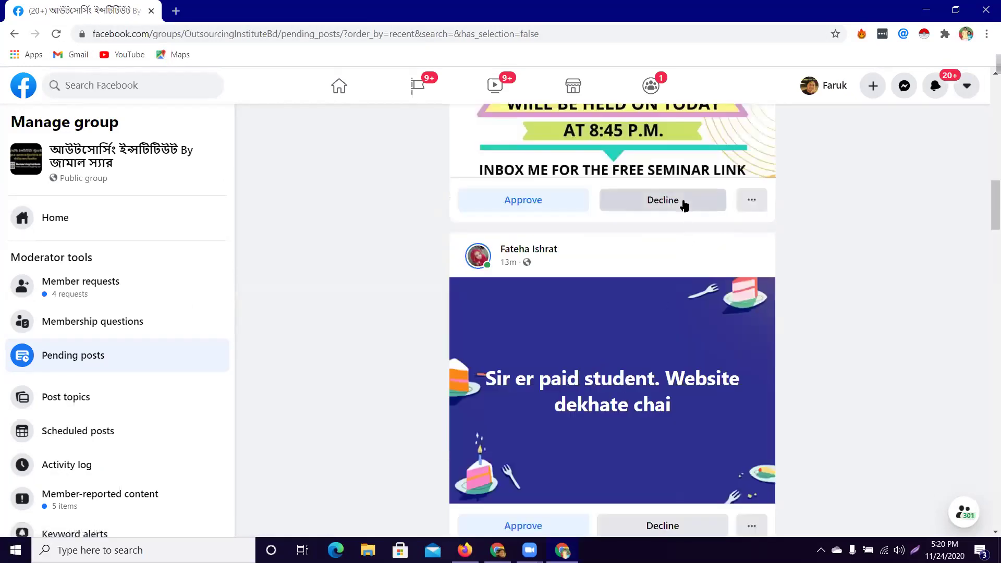
left_click(684, 203)
scroll(686, 346, "up", 6)
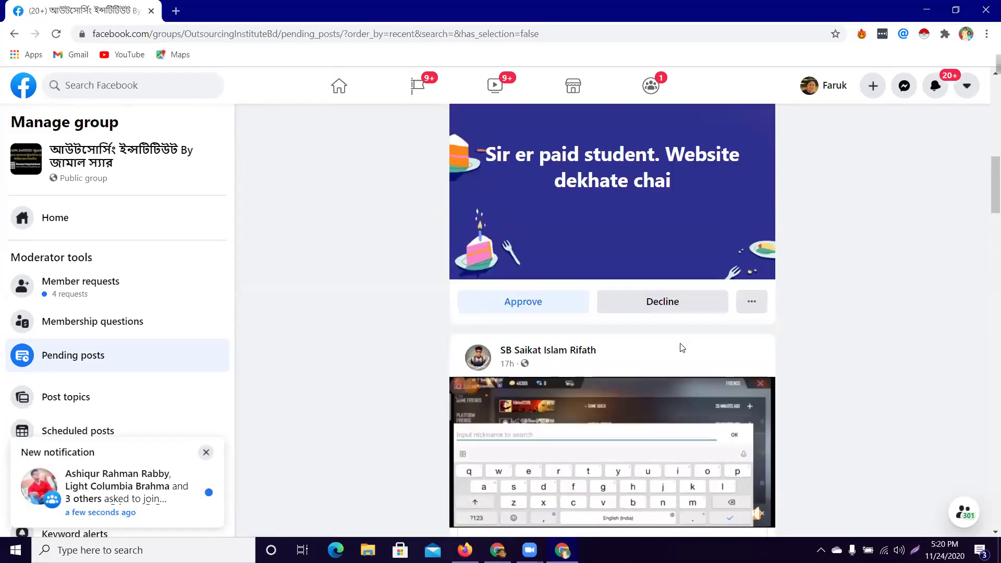
left_click(674, 301)
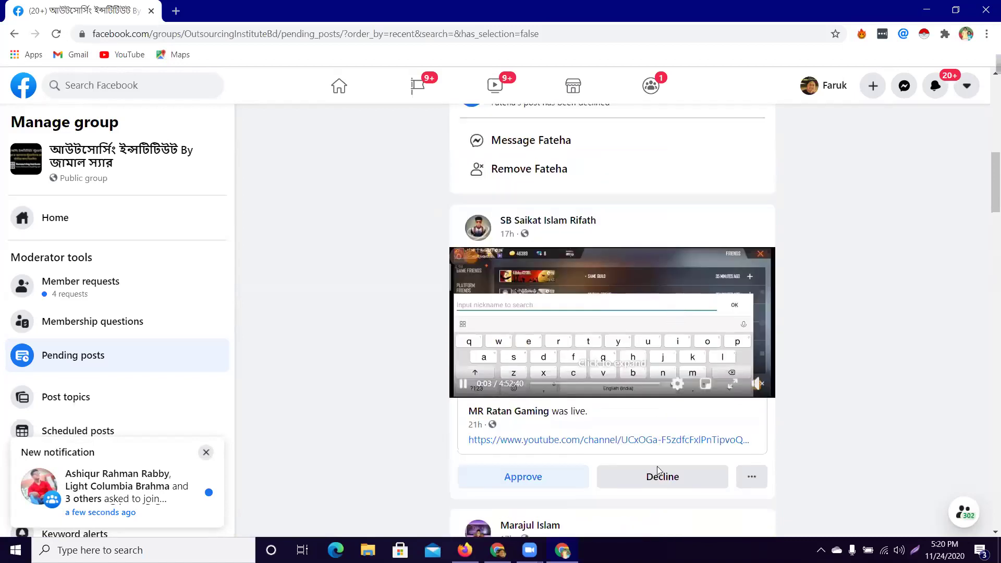
left_click(661, 484)
Decline the Digital Marketing course, Zoom LIVE seminar and paid student's Fiverr profile posts
scroll(658, 417, "down", 8)
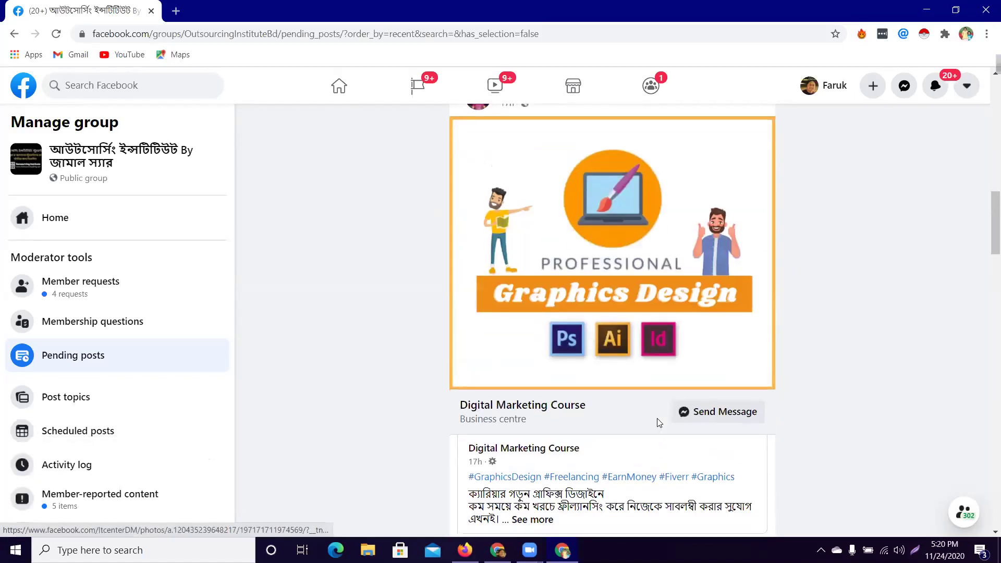
left_click(663, 367)
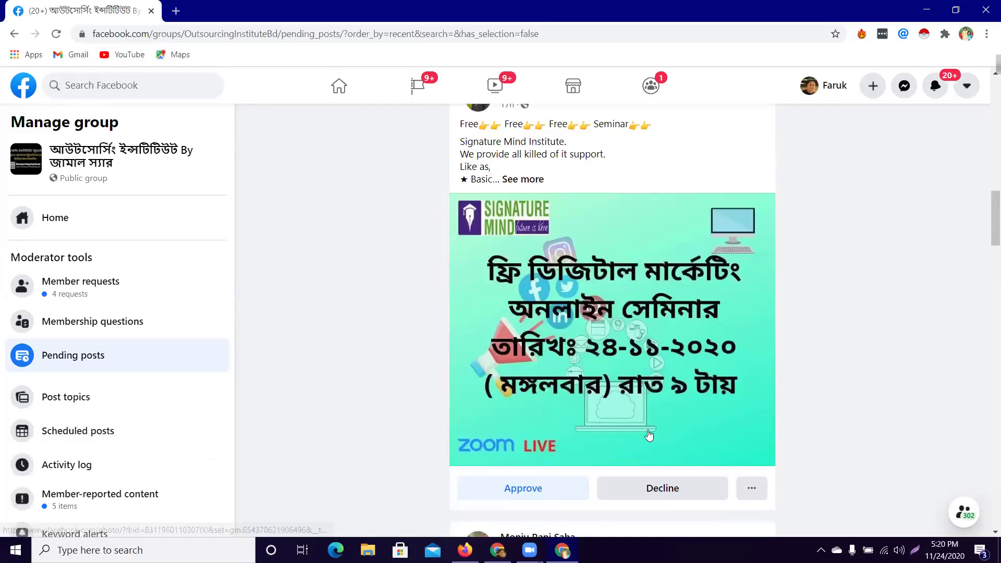
scroll(660, 375, "down", 4)
left_click(656, 300)
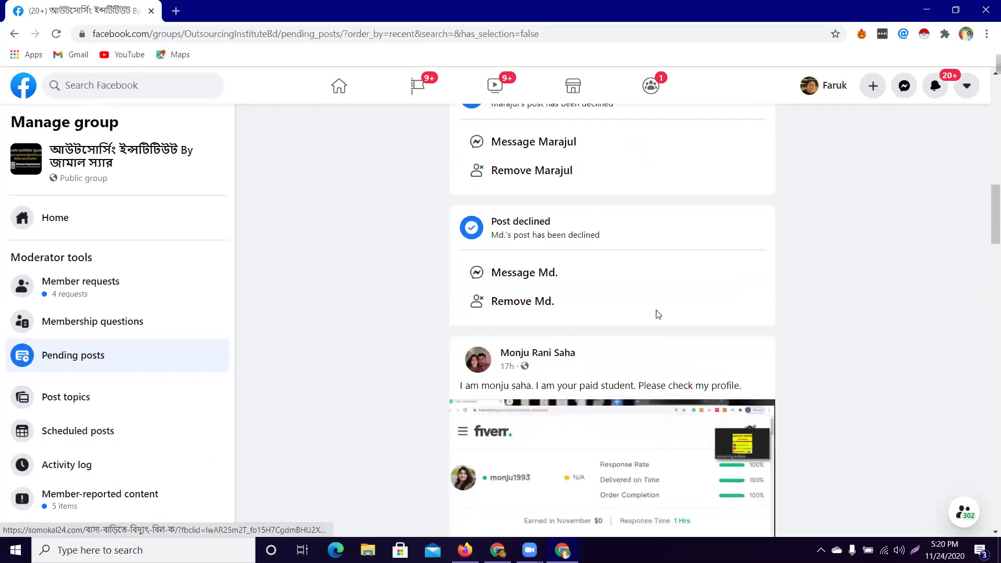
scroll(656, 321, "down", 6)
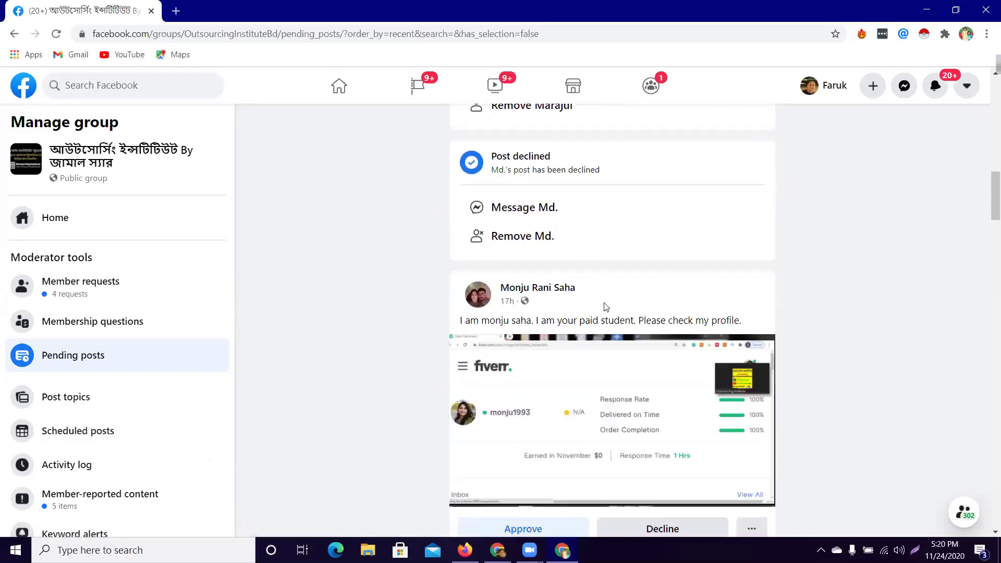
scroll(636, 402, "down", 3)
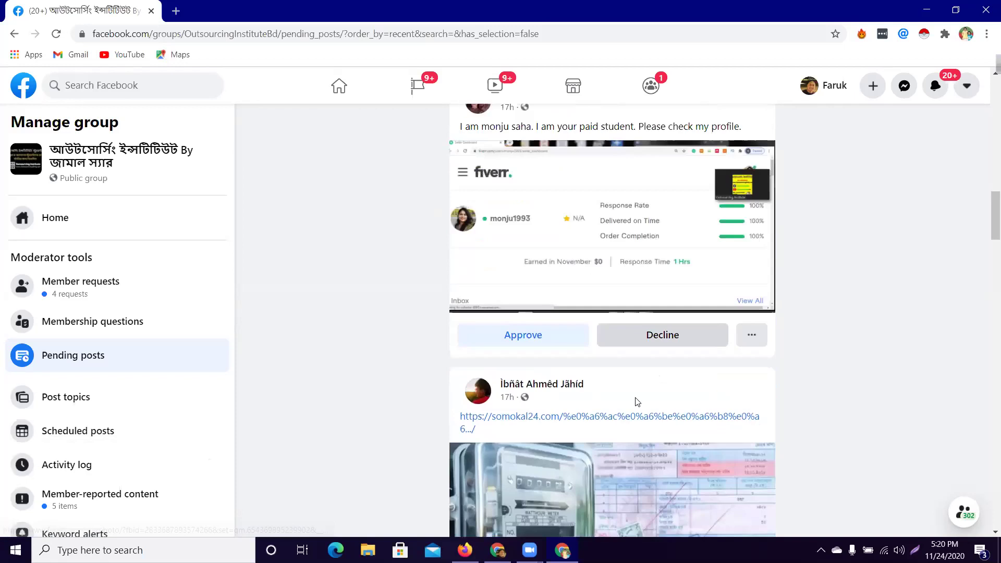
left_click(644, 342)
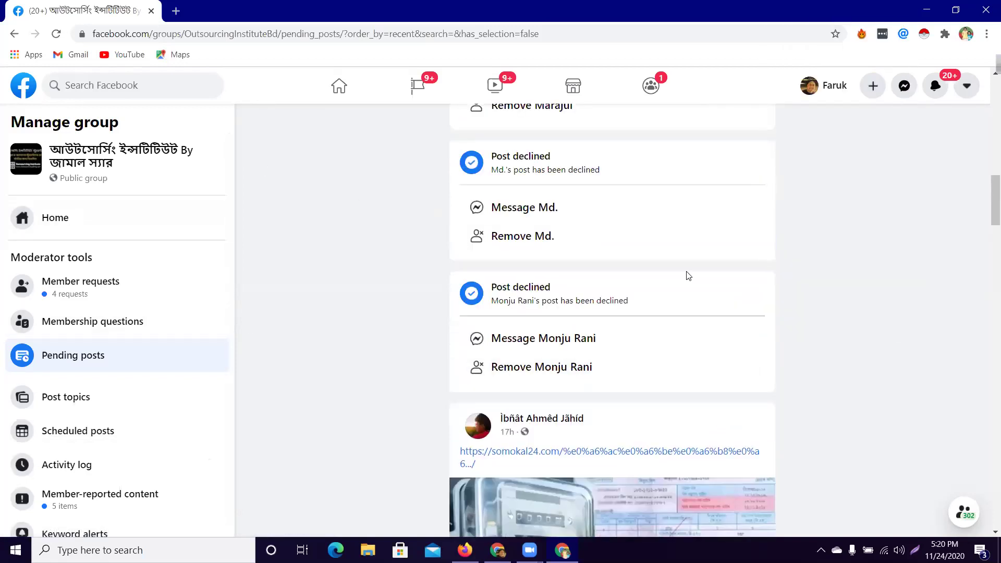
Clear the accidental text selection on a poster's name
scroll(611, 285, "up", 15)
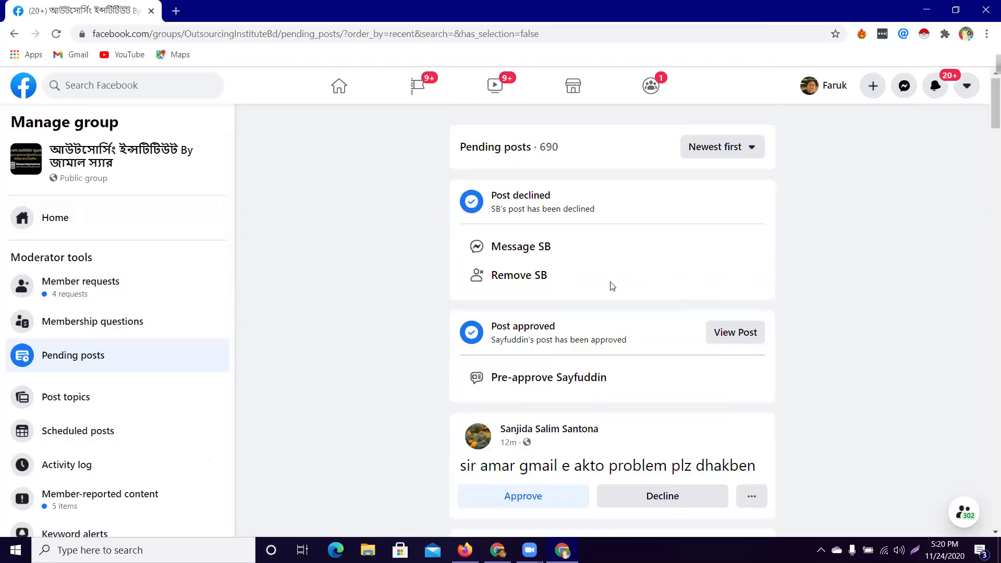
scroll(612, 287, "down", 1)
left_click_drag(619, 366, 393, 353)
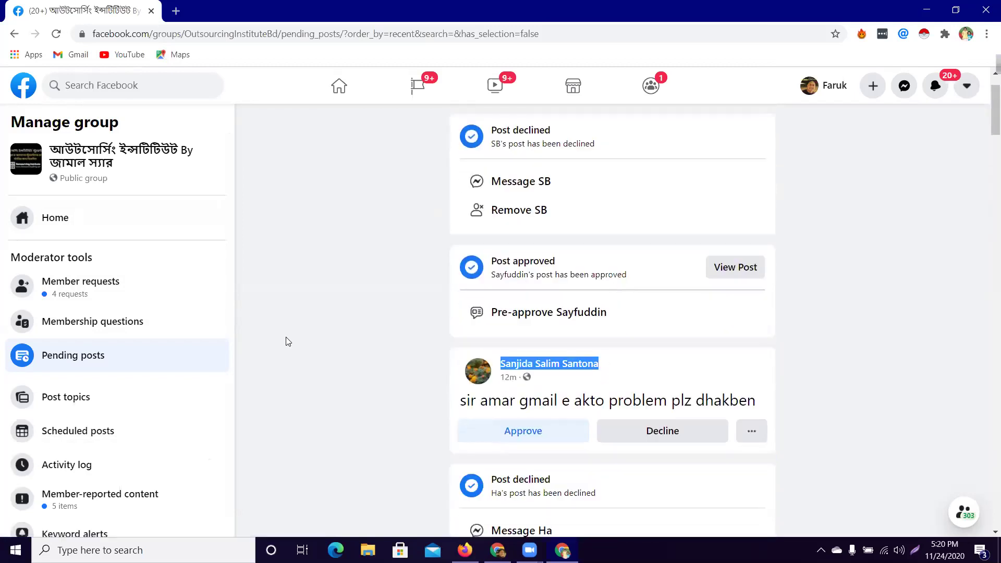
left_click(330, 339)
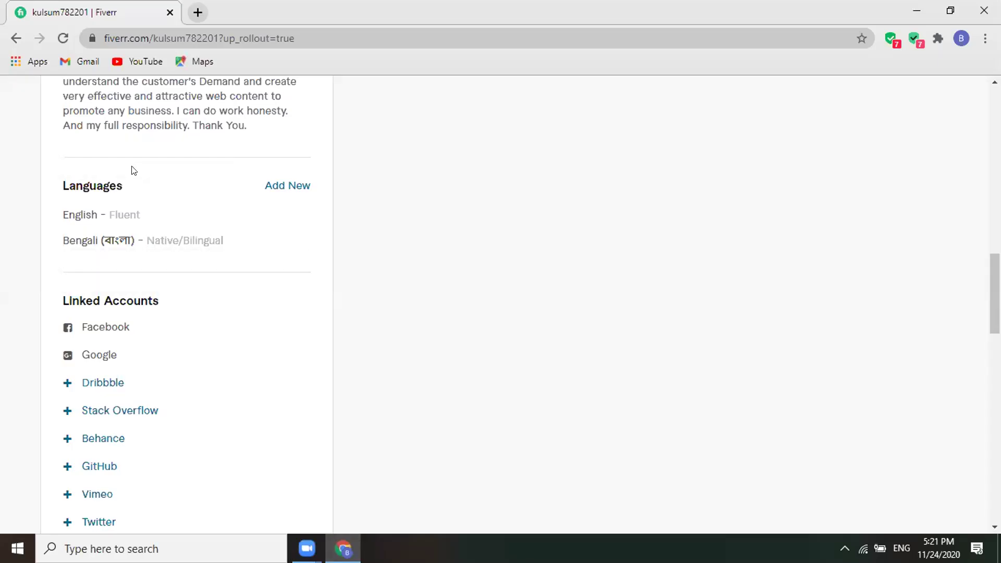
Scroll the Fiverr seller profile to its Description introducing a Digital Marketer and SEO professional
scroll(133, 175, "up", 10)
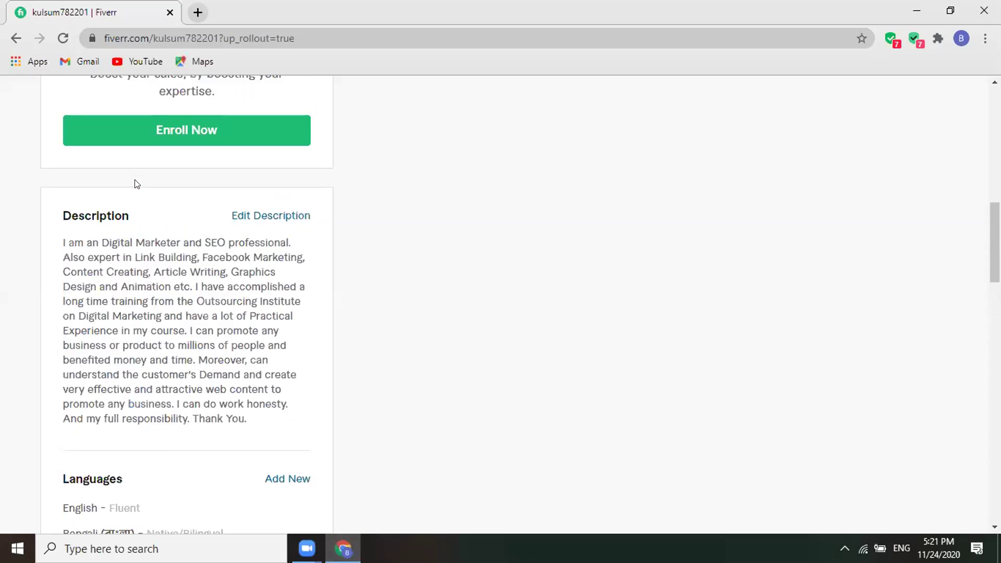
scroll(655, 255, "up", 7)
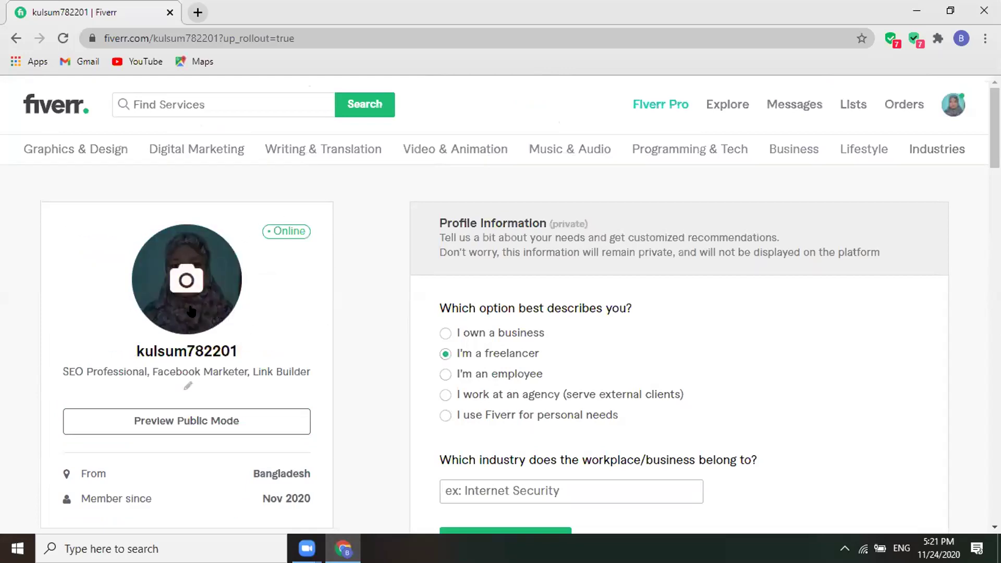
scroll(286, 293, "down", 1)
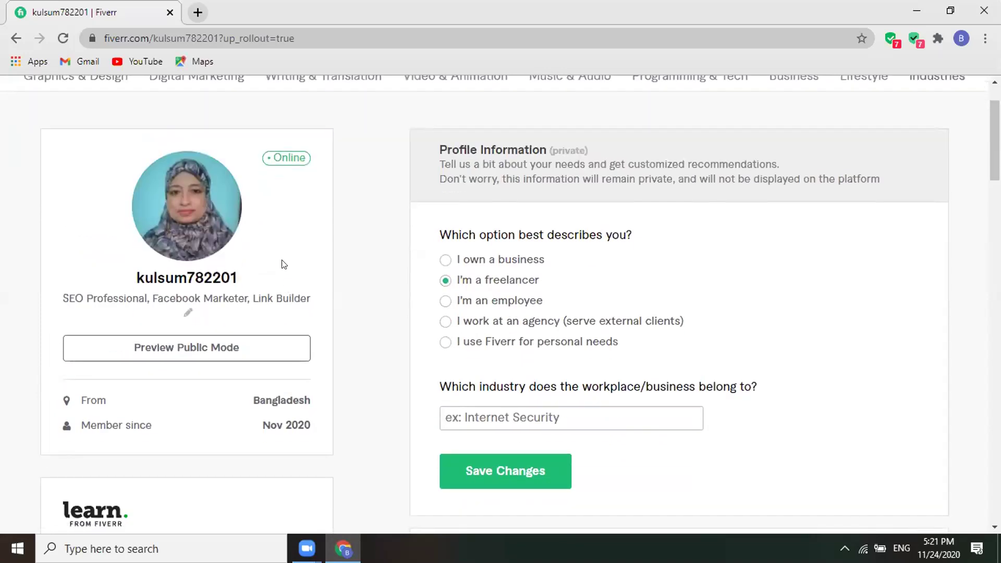
scroll(260, 279, "down", 2)
scroll(261, 286, "up", 2)
scroll(263, 289, "down", 9)
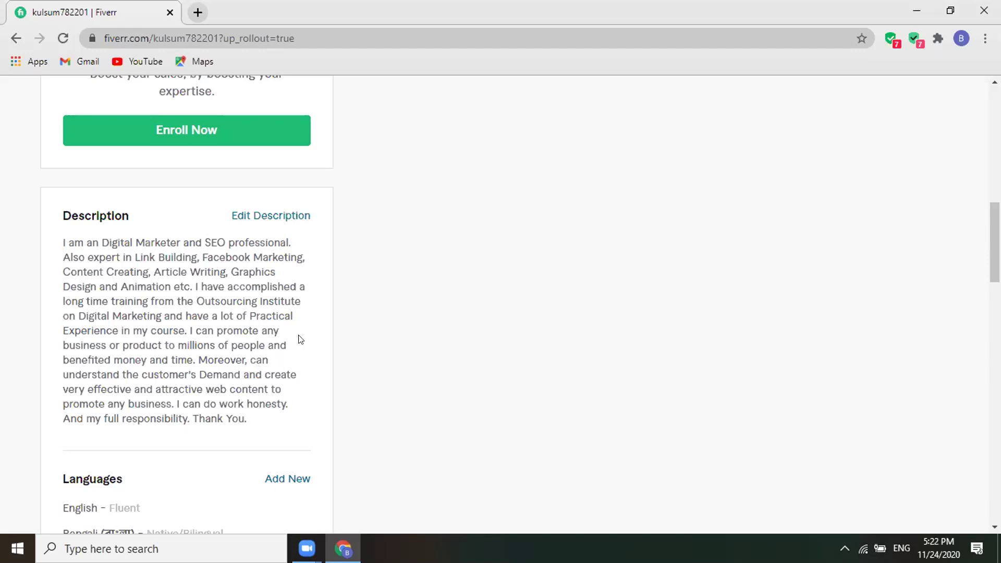
left_click_drag(267, 345, 195, 361)
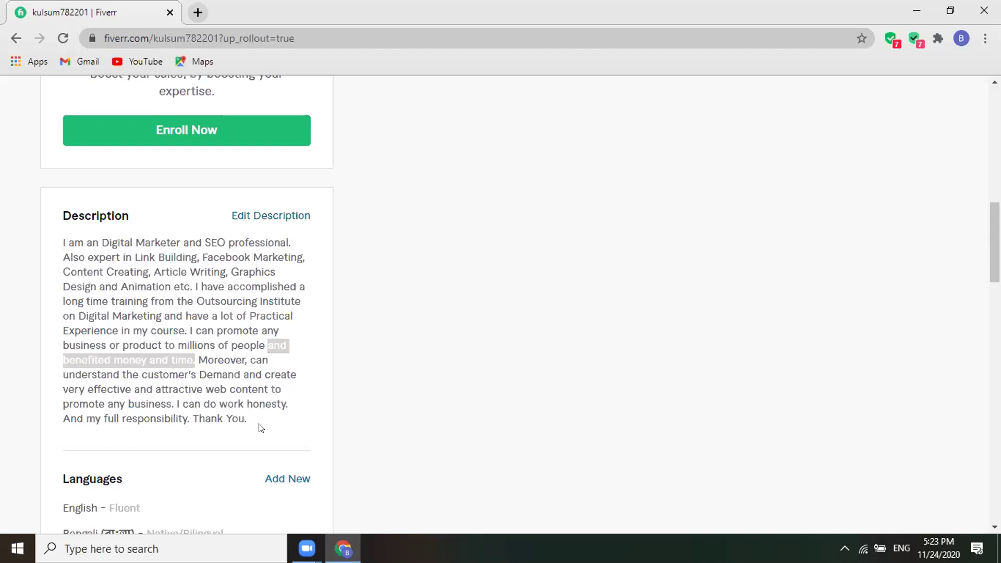
scroll(288, 326, "up", 5)
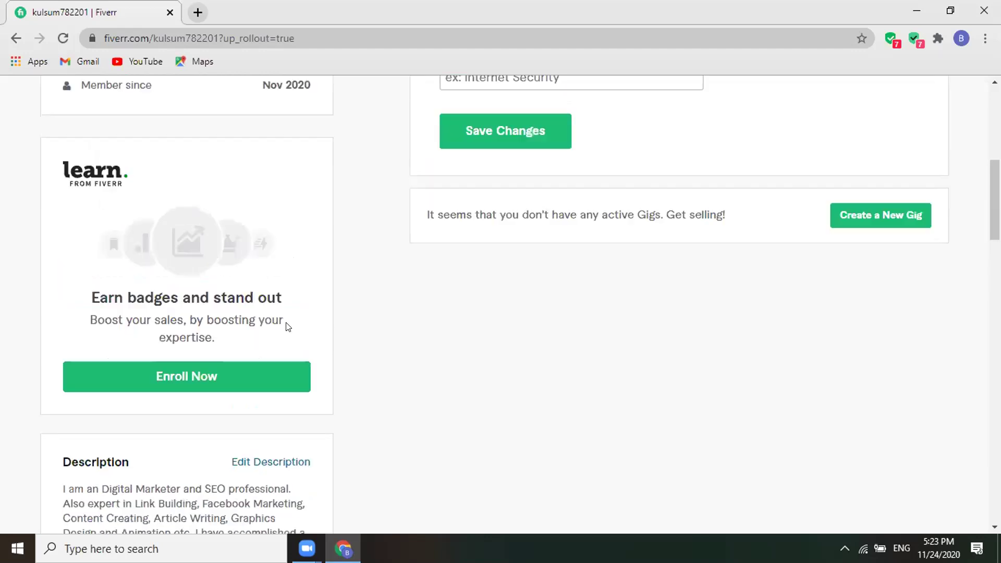
scroll(288, 327, "down", 10)
scroll(288, 338, "down", 7)
scroll(287, 336, "down", 3)
mouse_move(137, 399)
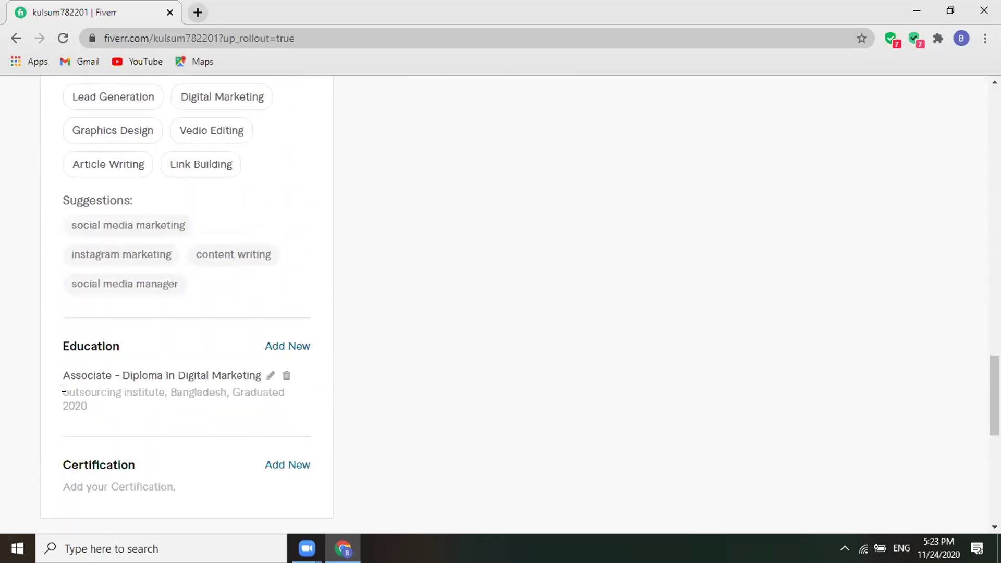
Delete the old education entry and start a new one with Bangladesh as country
left_click(286, 376)
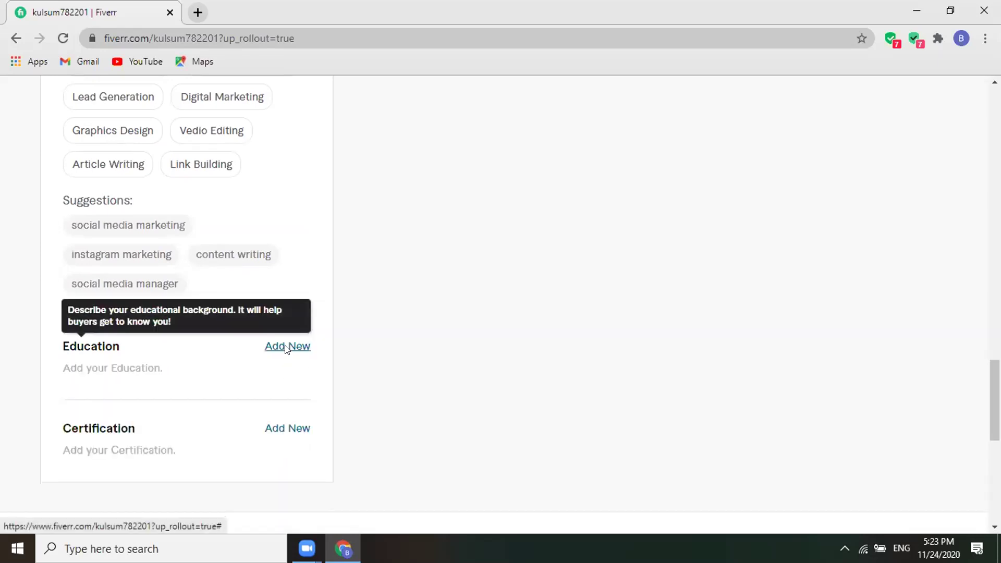
left_click(286, 347)
left_click(134, 390)
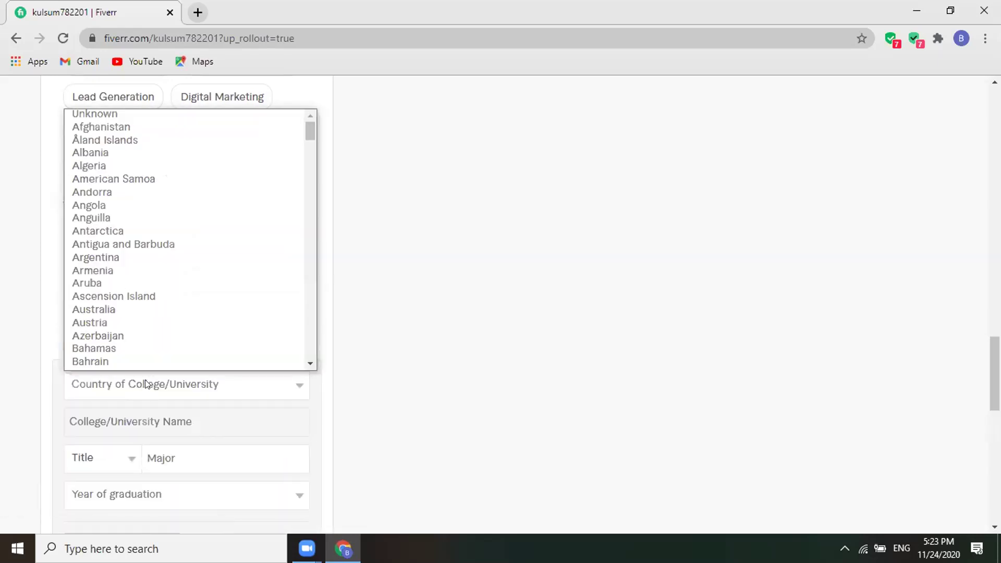
scroll(158, 299, "down", 5)
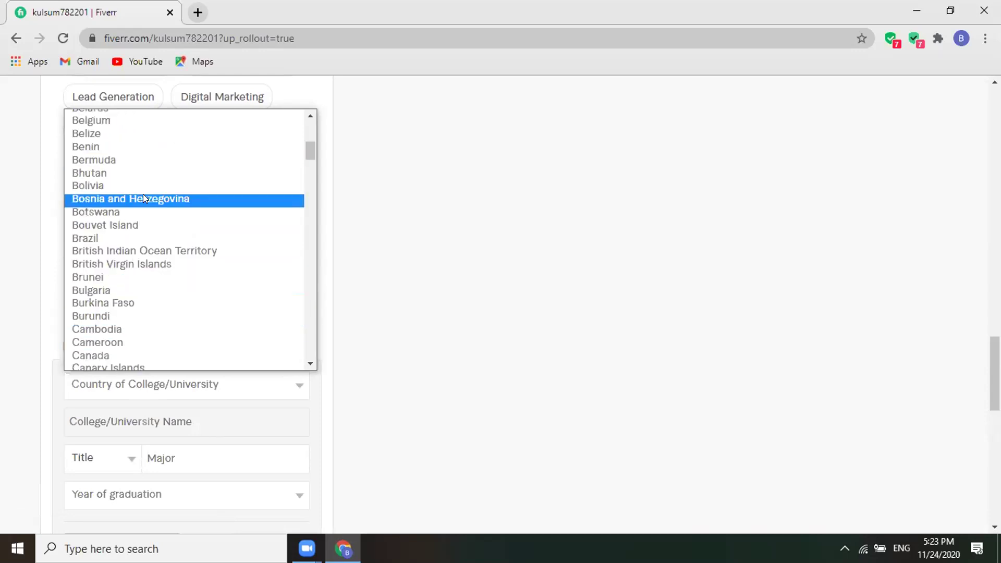
scroll(143, 196, "up", 3)
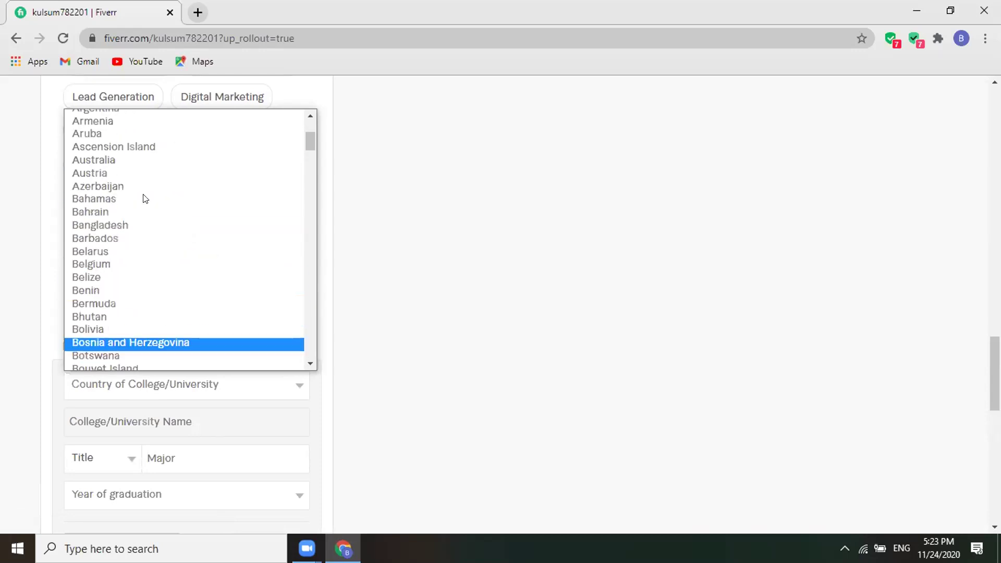
left_click(125, 230)
Set the college to Outsourcing Institute and the degree title to Associate
left_click(219, 420)
type("Outsourcing")
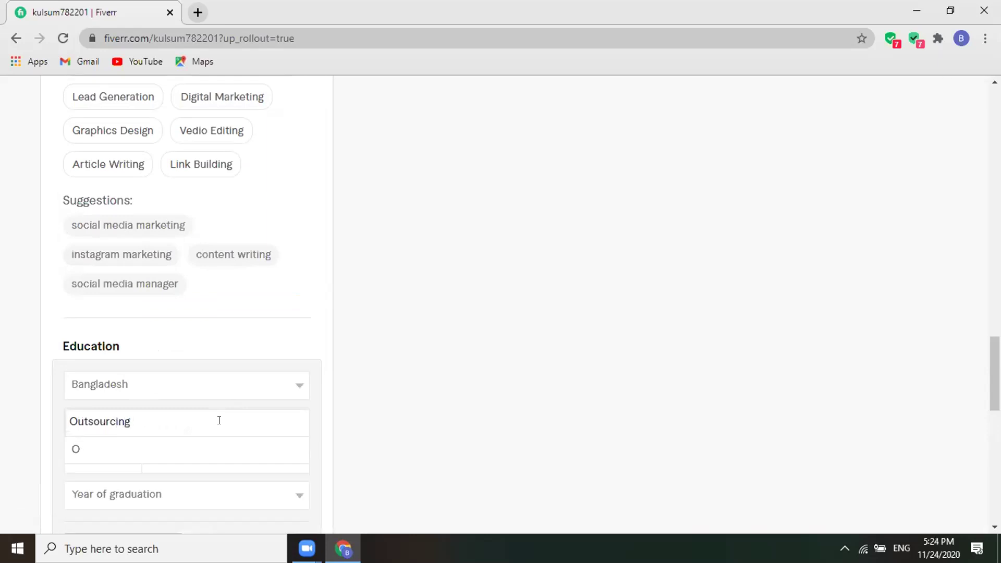
type(" Instit")
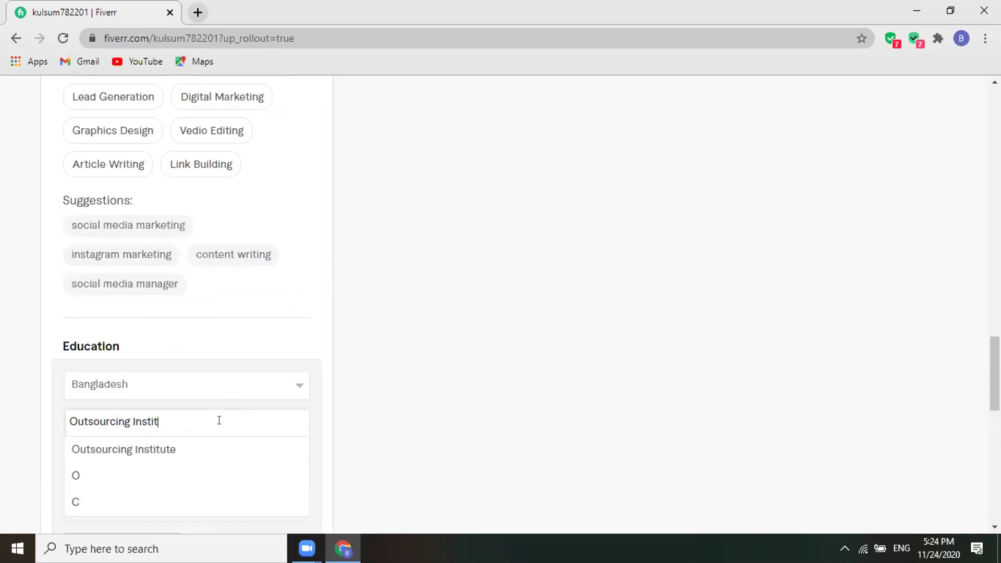
type("ute")
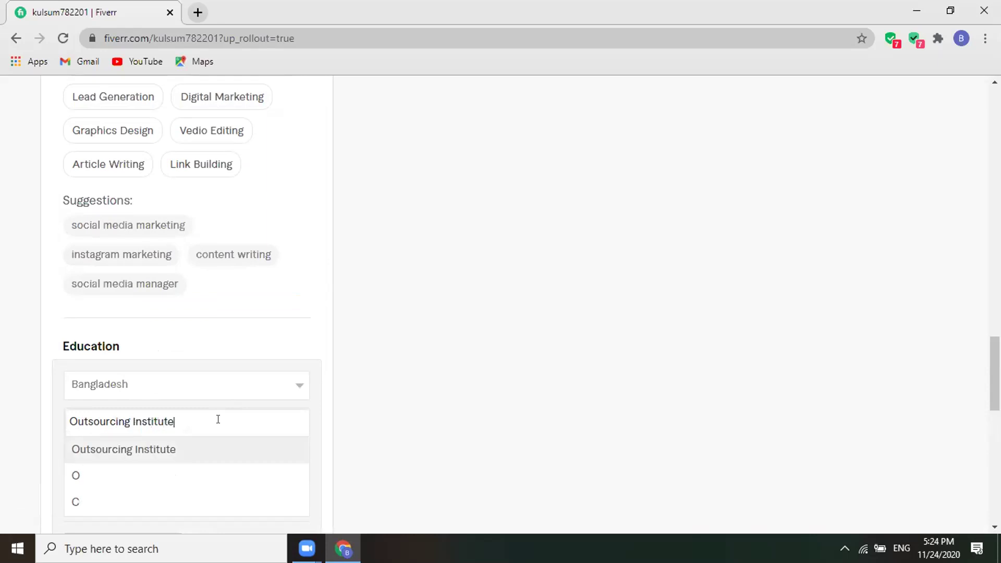
left_click(162, 448)
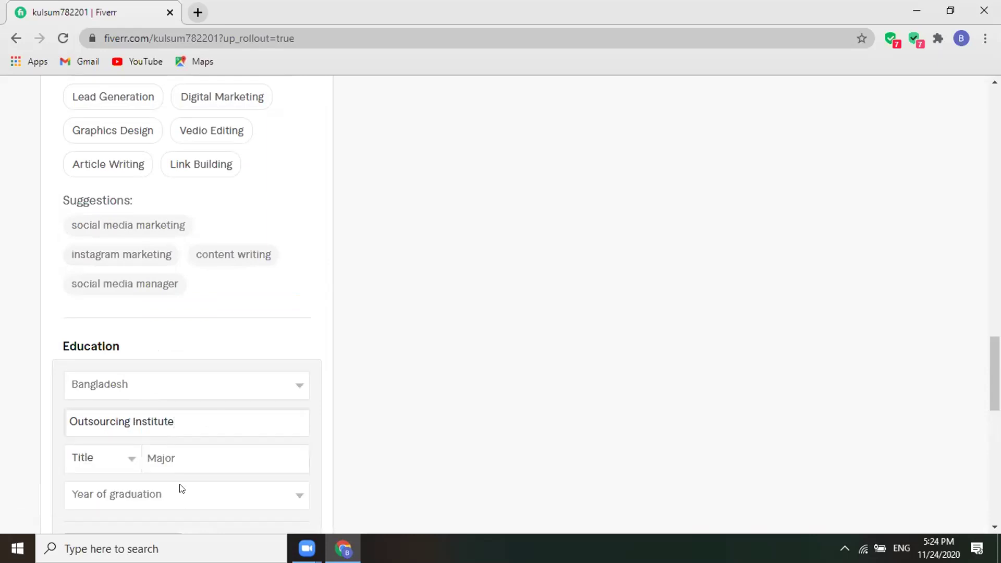
left_click(120, 459)
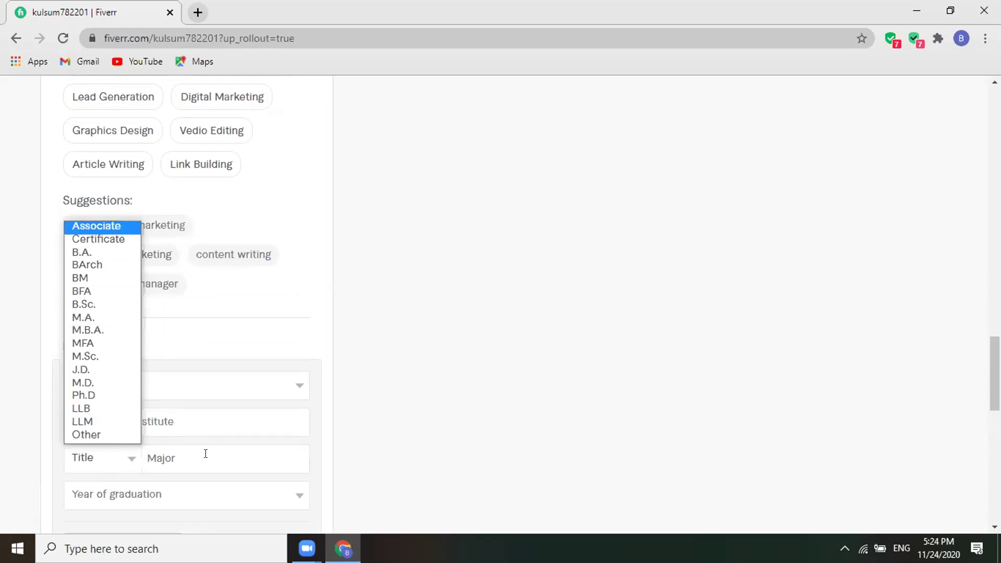
left_click(108, 225)
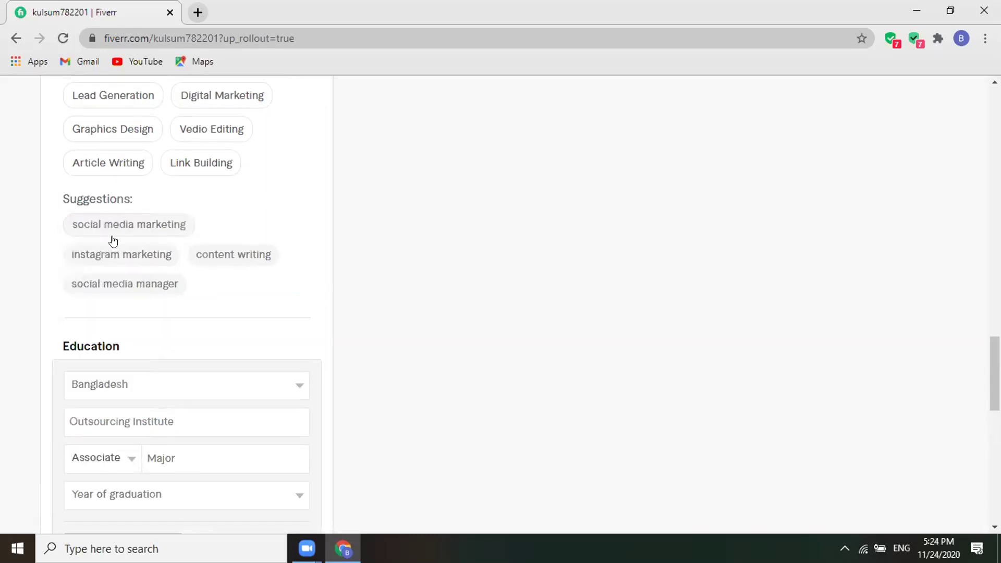
Choose major Professional Diploma In Digital Marketing, graduation year 2020, and add the entry
left_click(162, 453)
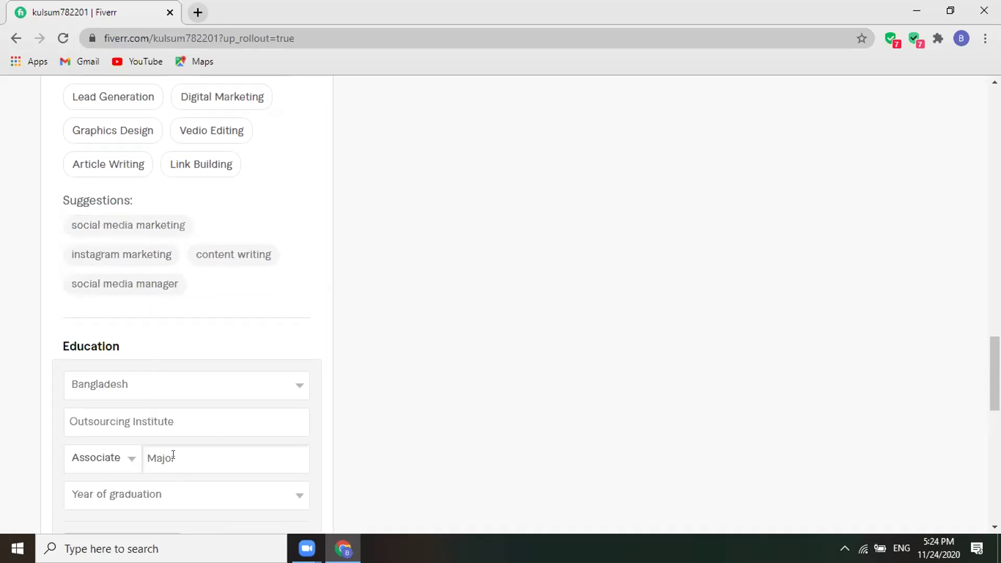
type("Professional ")
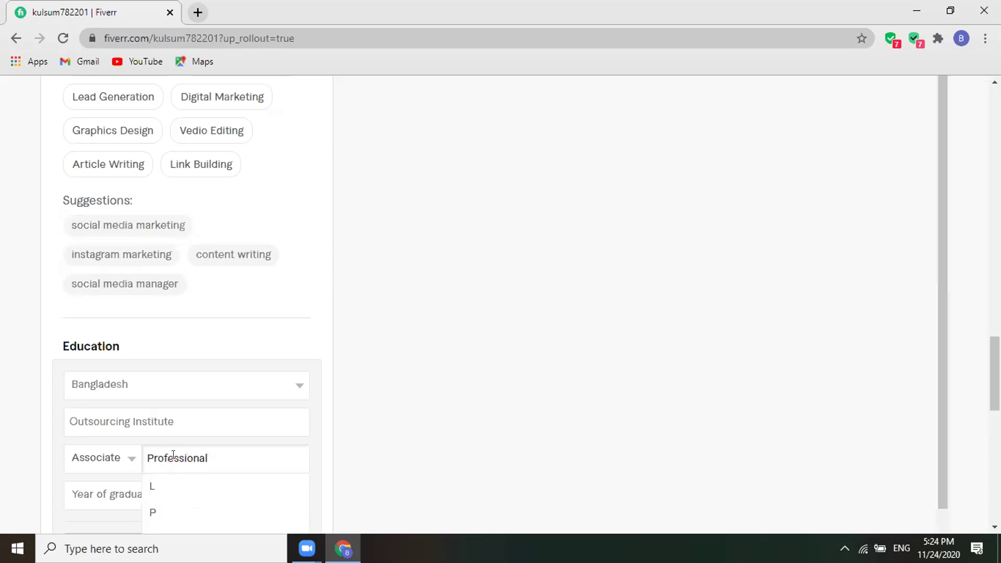
type("Diploa")
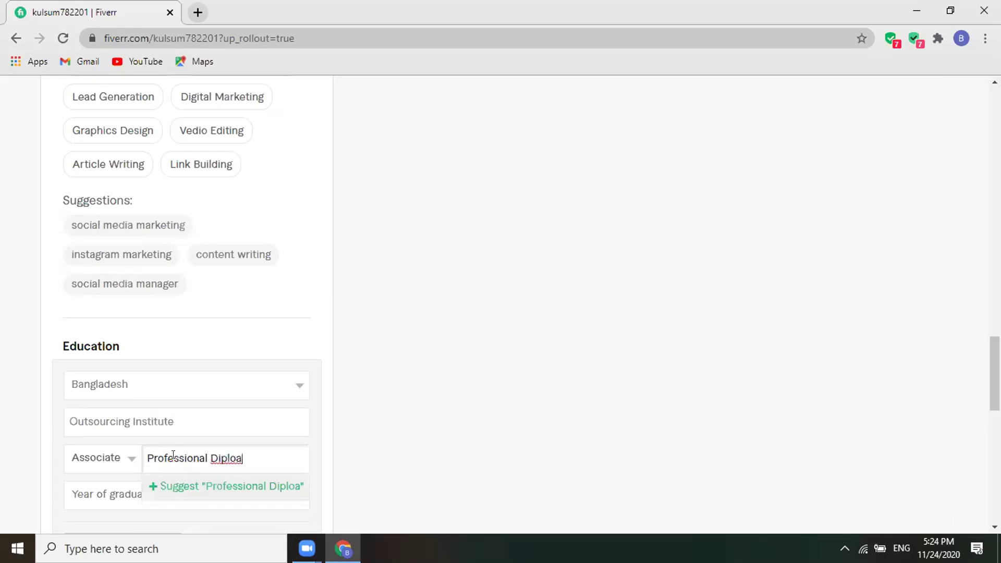
key("BackSpace")
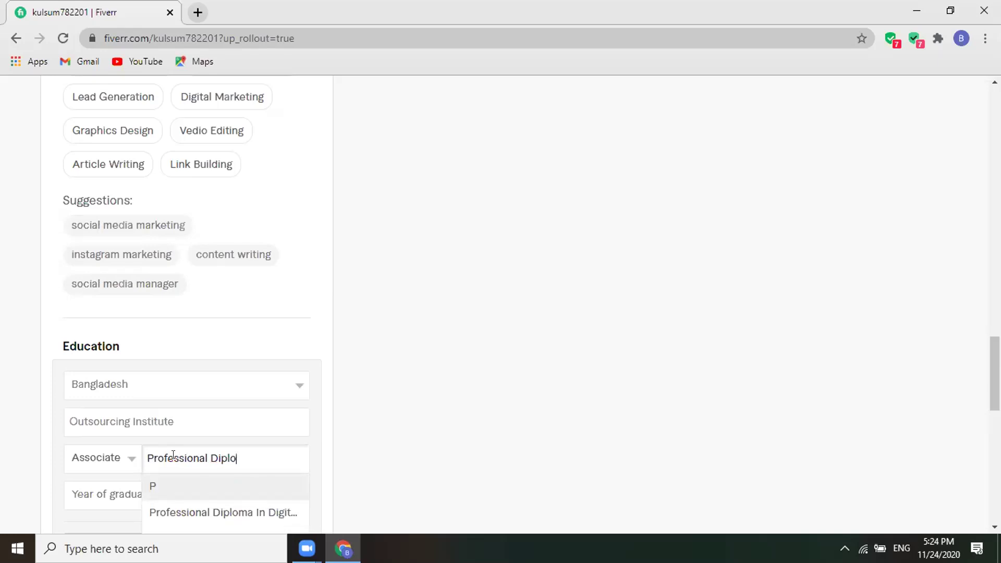
left_click(253, 518)
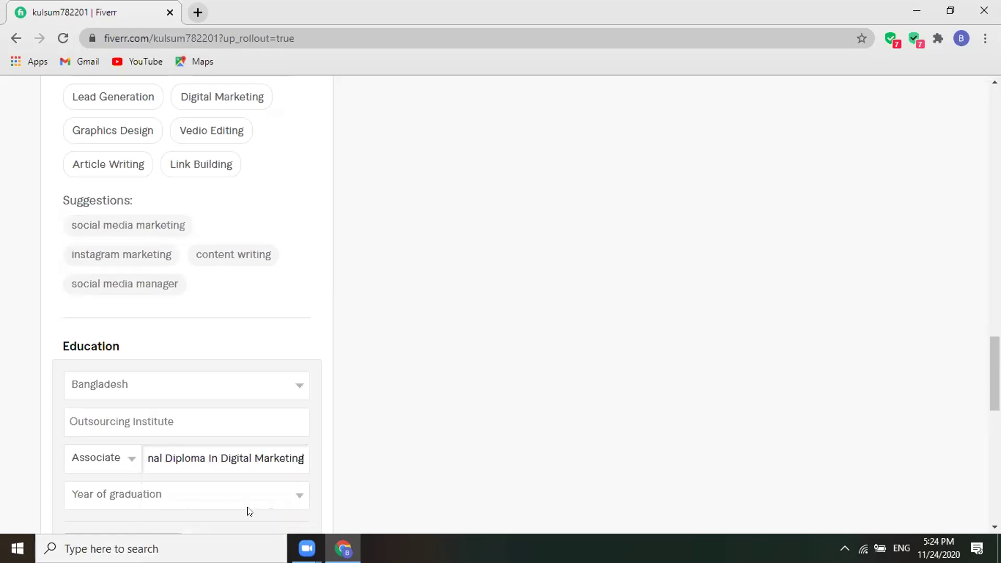
scroll(249, 487, "down", 1)
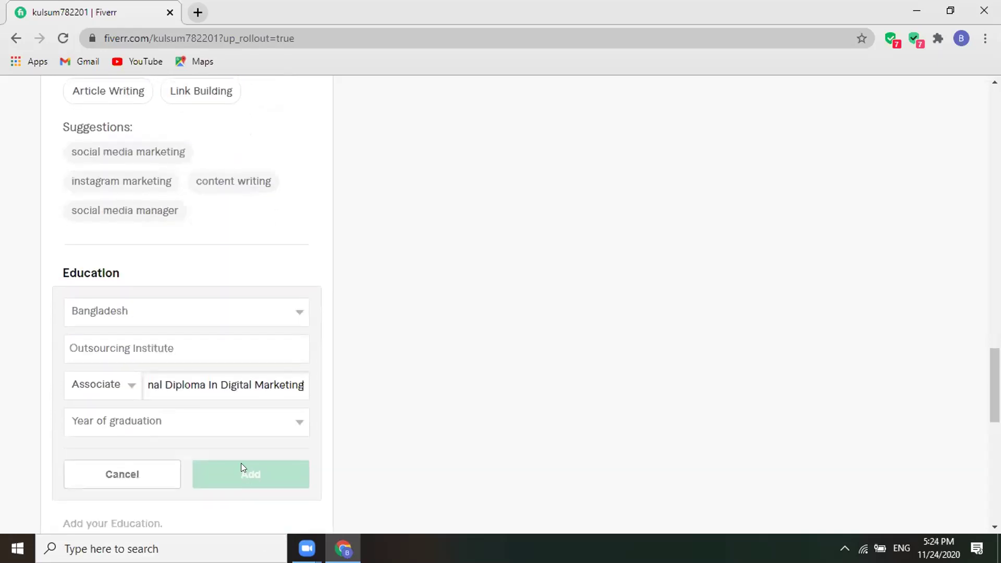
left_click(214, 431)
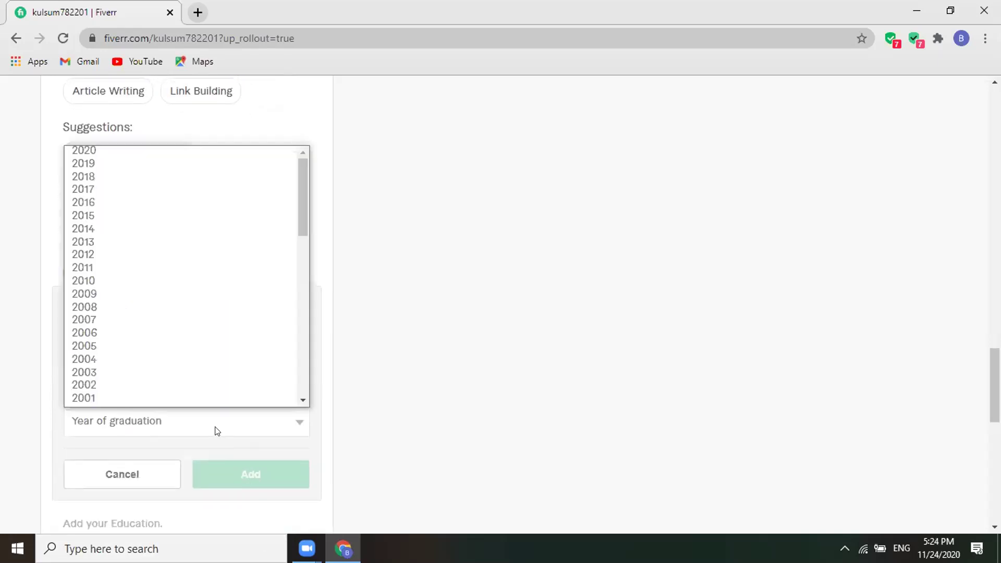
left_click(119, 155)
left_click(251, 474)
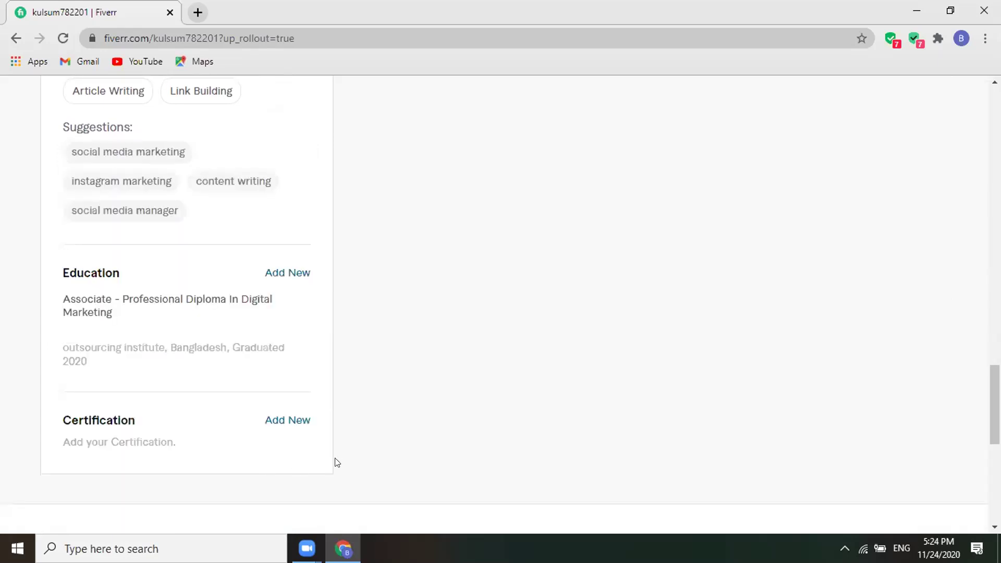
Save the Profile Information changes and minimize Chrome to the desktop
scroll(217, 417, "up", 8)
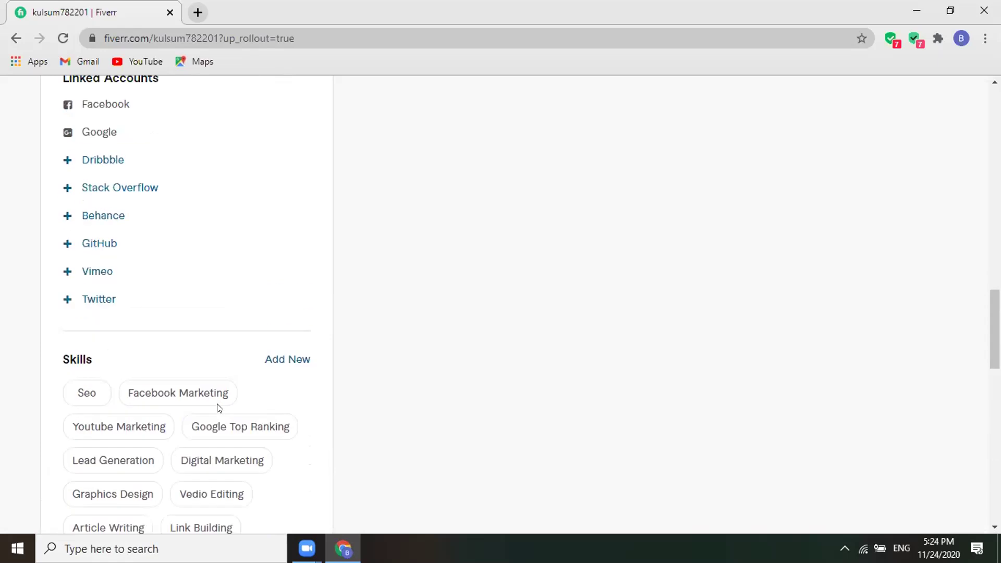
scroll(219, 408, "up", 10)
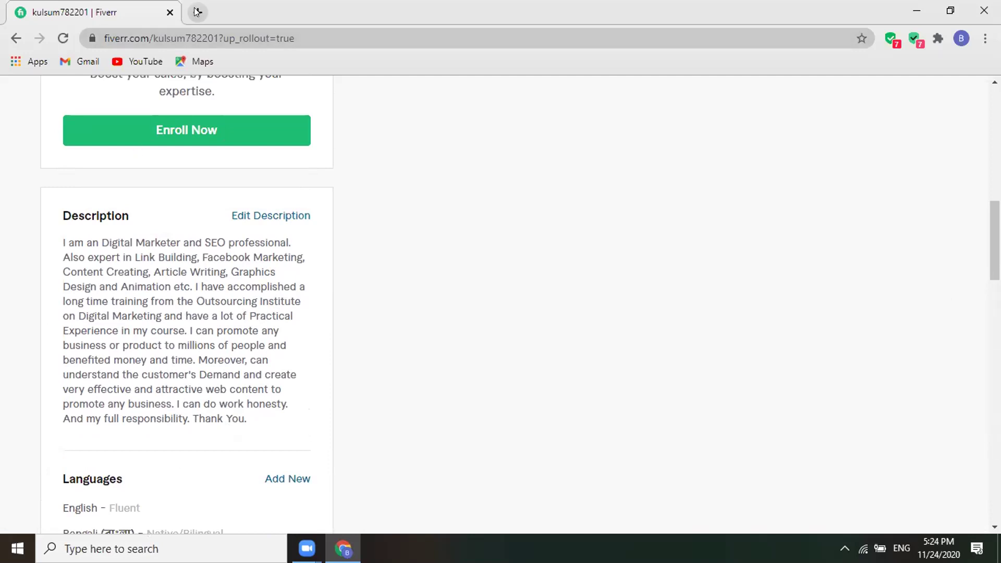
scroll(496, 320, "up", 10)
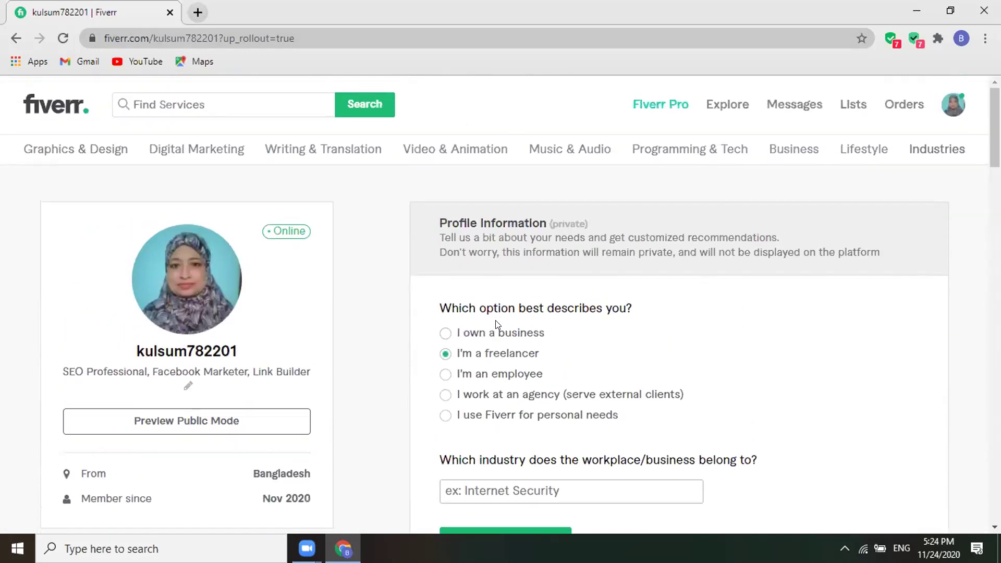
scroll(497, 427, "down", 3)
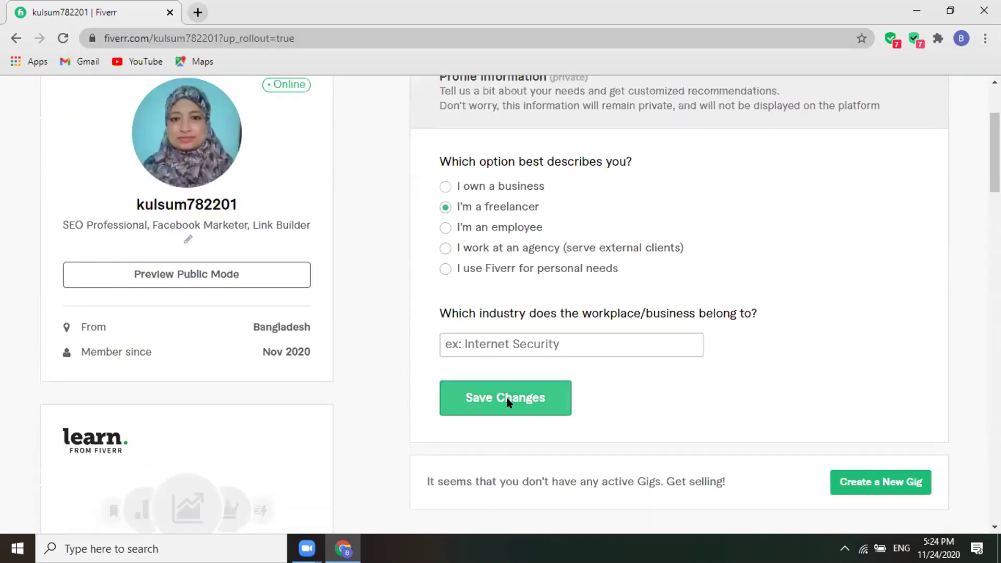
left_click(509, 397)
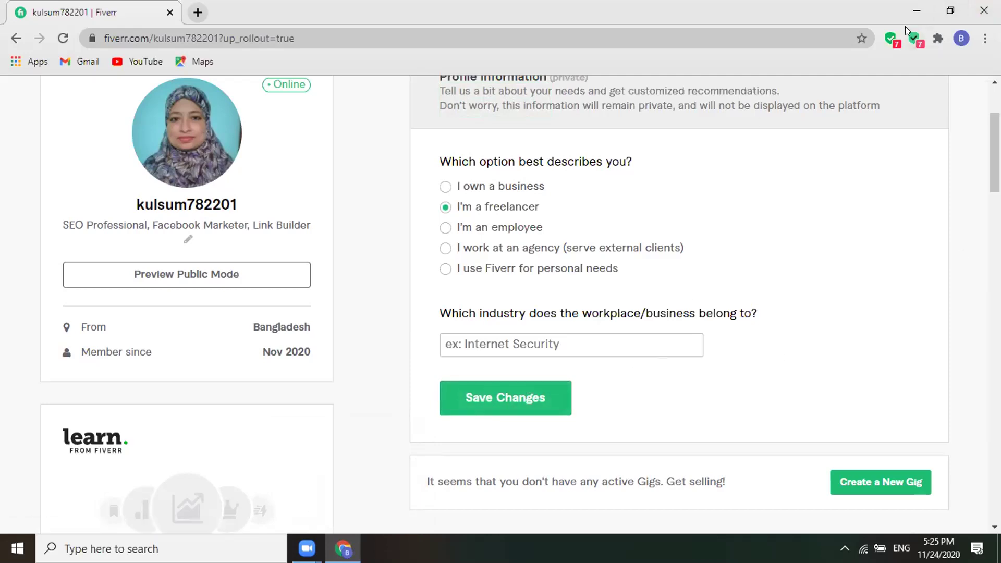
left_click(917, 10)
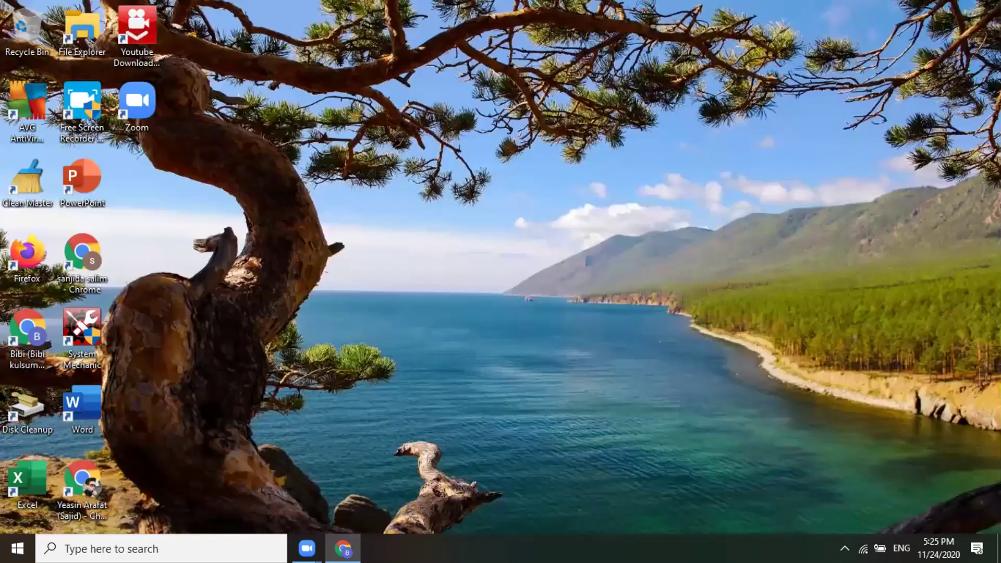
Launch the Mail app from the Start menu's app list
left_click(16, 545)
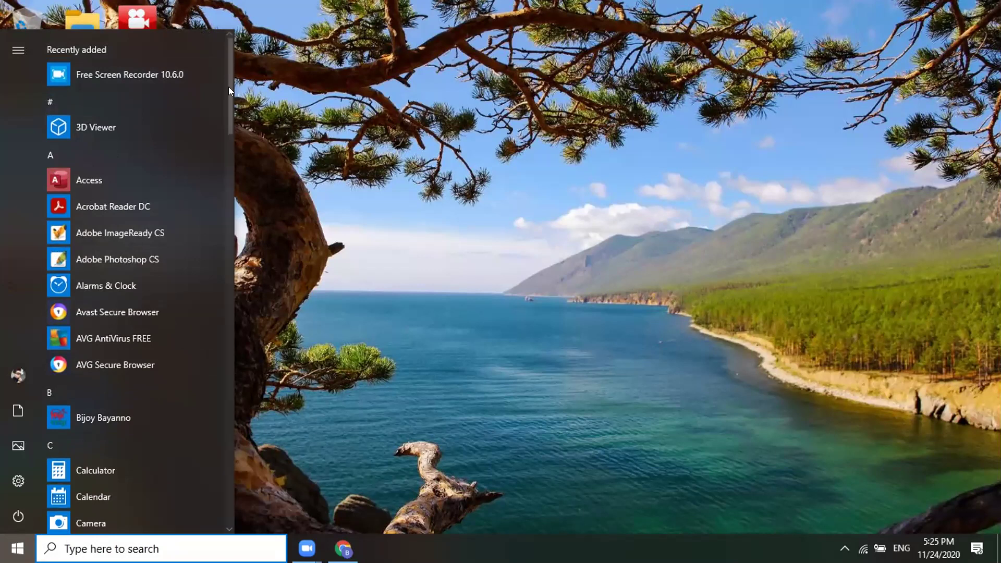
scroll(198, 136, "down", 2)
scroll(189, 164, "down", 3)
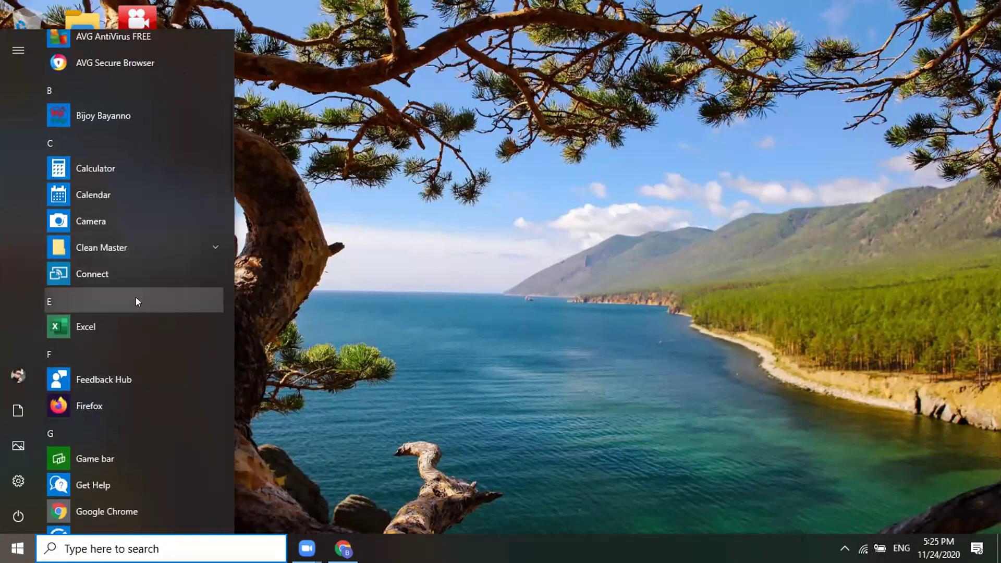
scroll(106, 349, "down", 3)
scroll(107, 357, "down", 3)
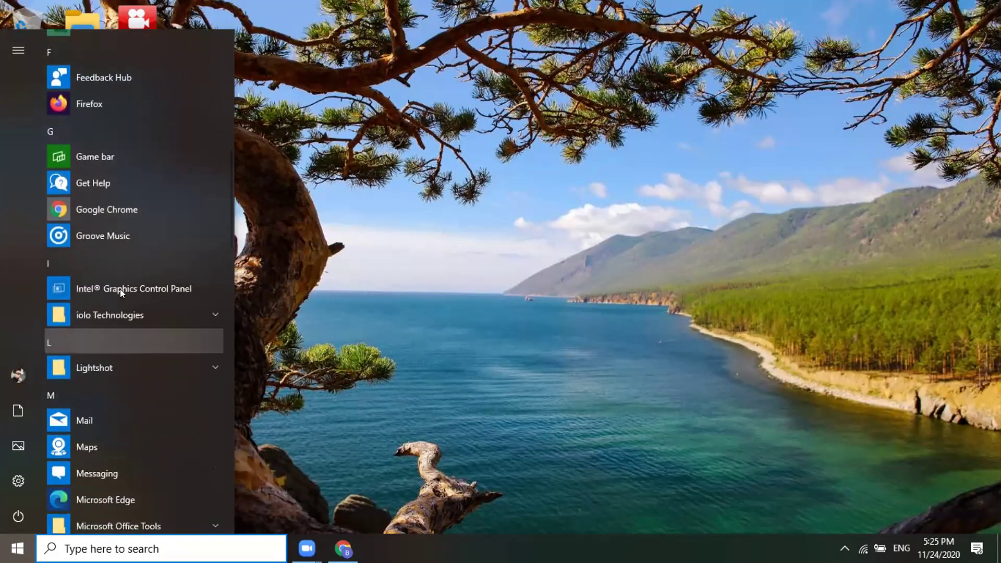
scroll(120, 288, "down", 3)
left_click(132, 272)
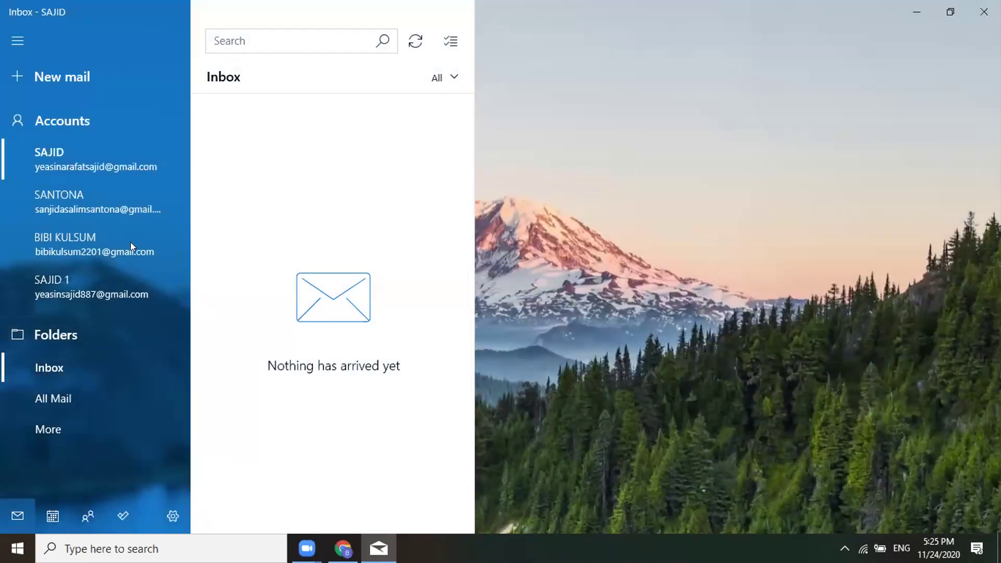
Show the third account's inbox with its Google security and Fiverr emails
left_click(83, 241)
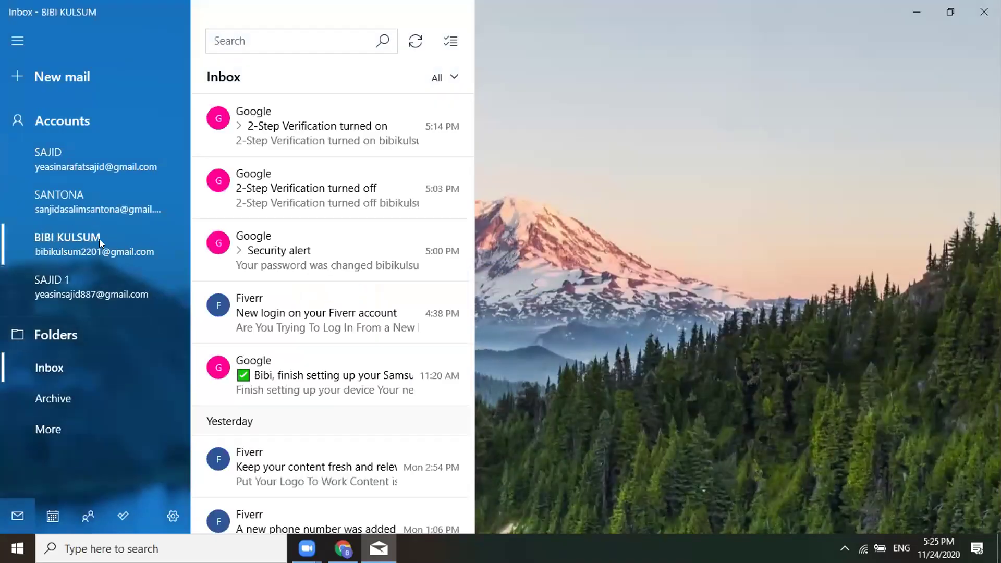
scroll(344, 307, "down", 5)
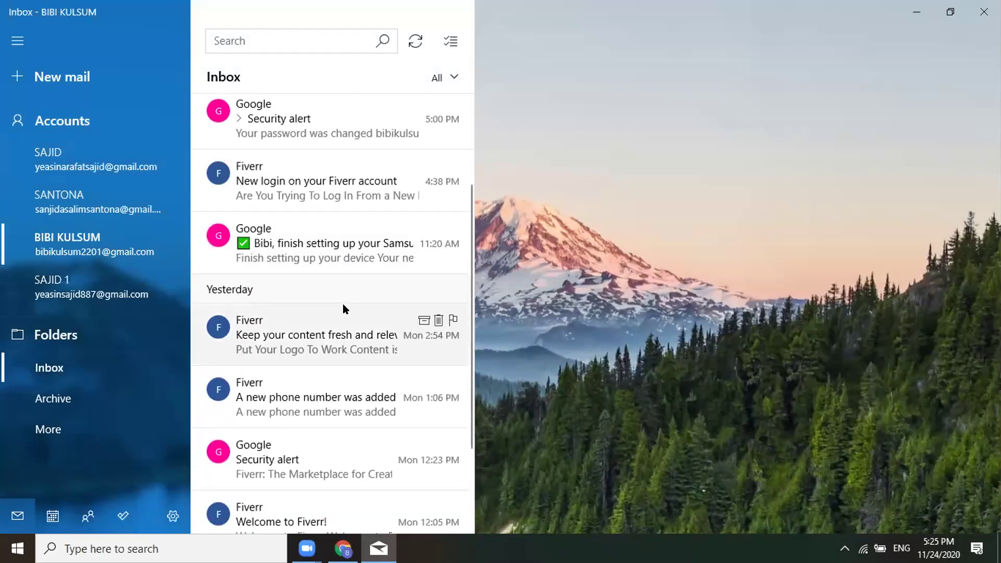
scroll(344, 317, "up", 5)
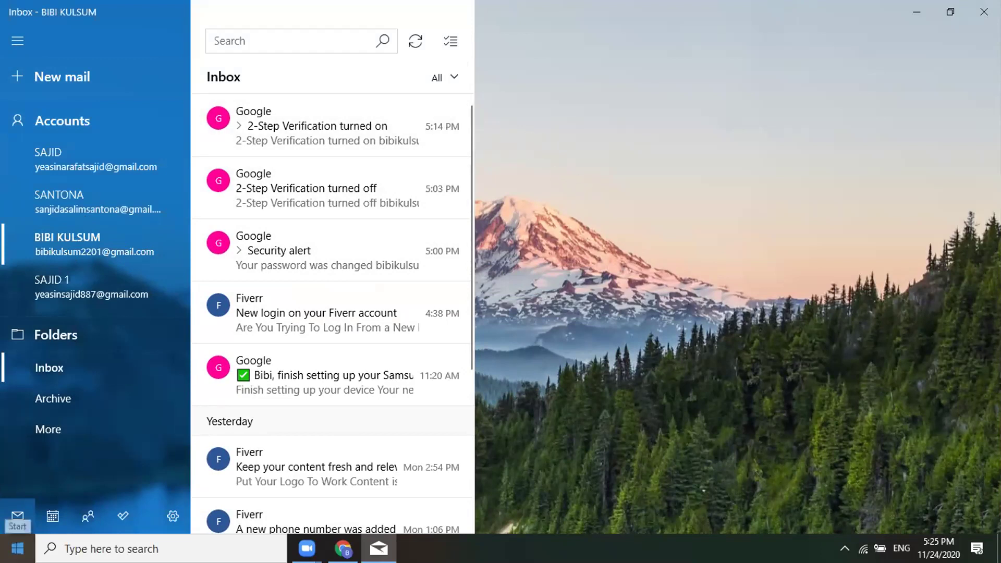
left_click(17, 548)
left_click(603, 366)
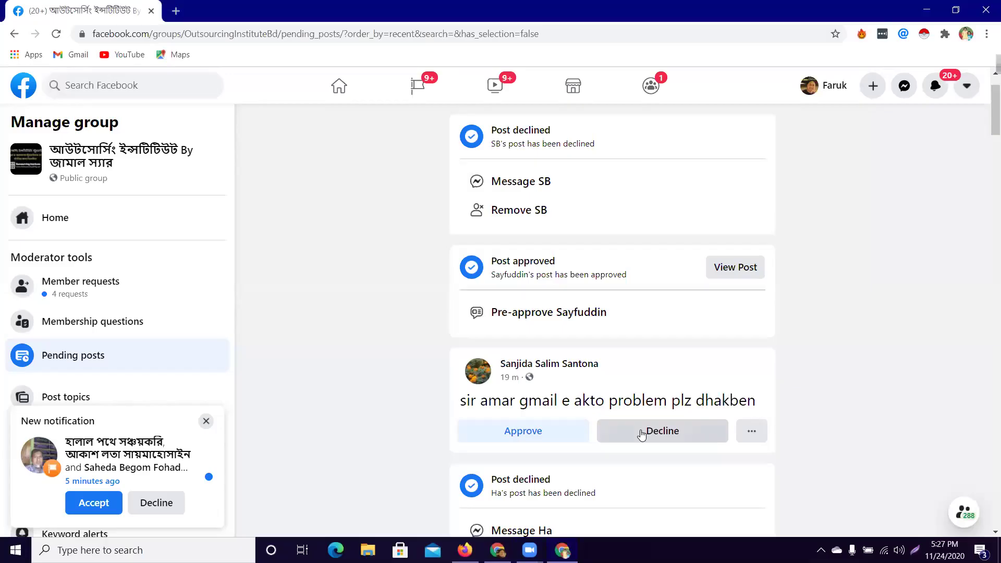
Decline the Gmail problem, electricity-bill article, online-income blog and Fiverr account question posts
left_click(646, 429)
scroll(553, 209, "down", 15)
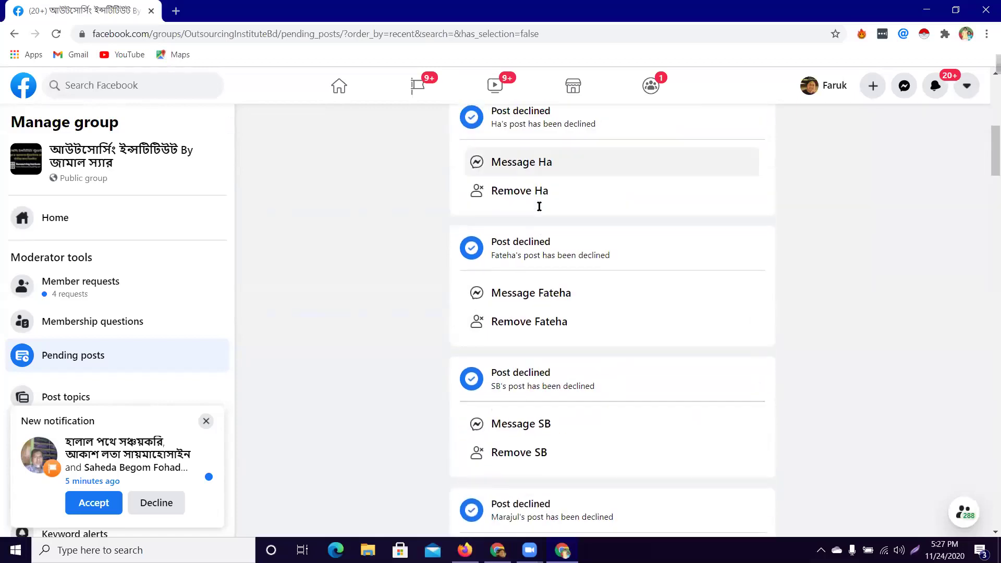
scroll(540, 208, "down", 5)
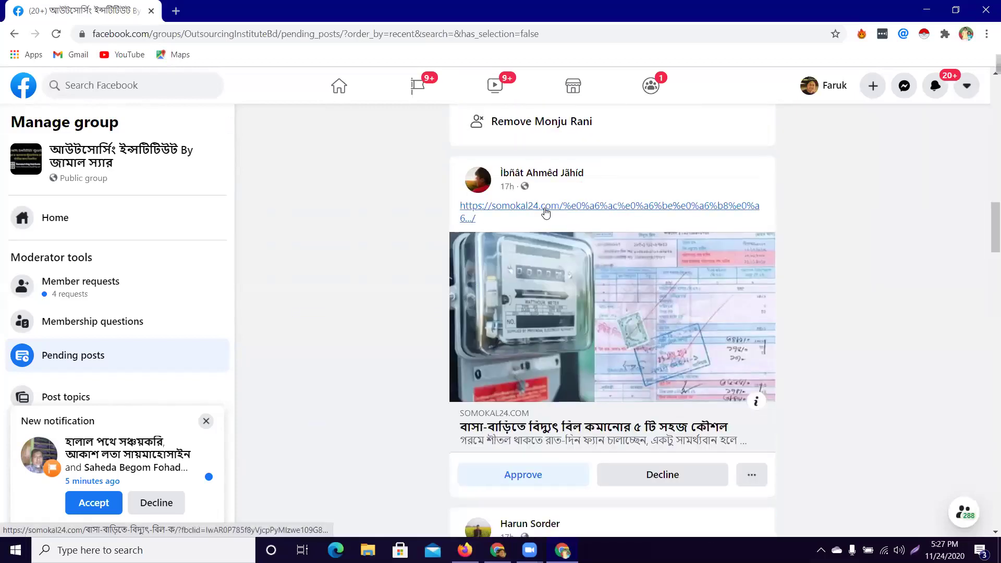
scroll(455, 172, "down", 7)
key("F5")
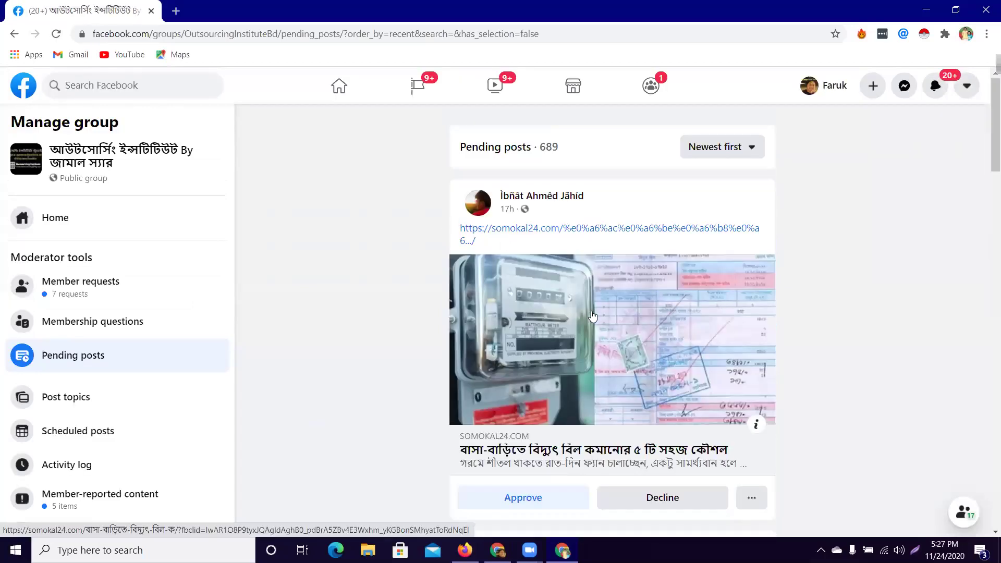
scroll(628, 311, "down", 3)
left_click(652, 307)
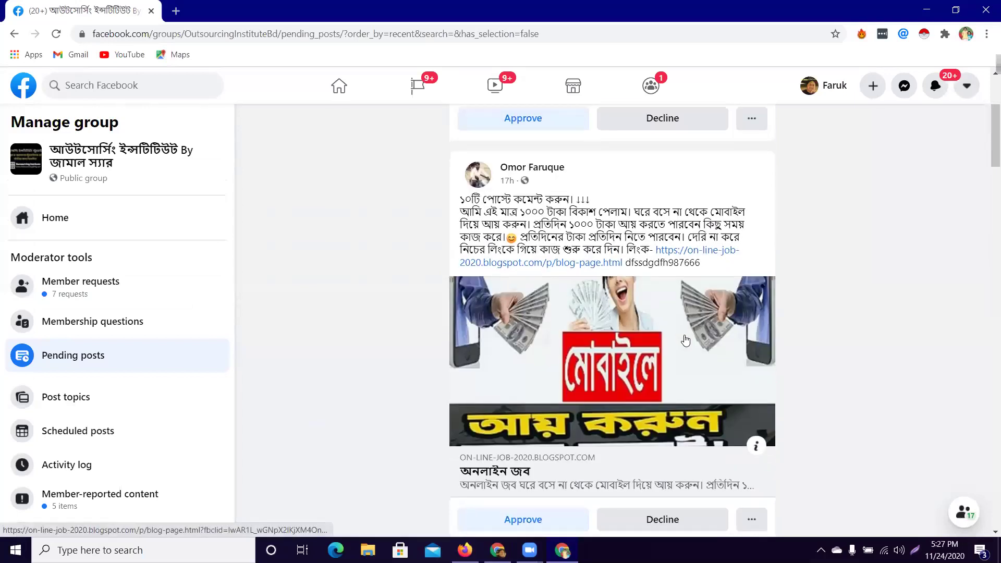
scroll(669, 449, "down", 2)
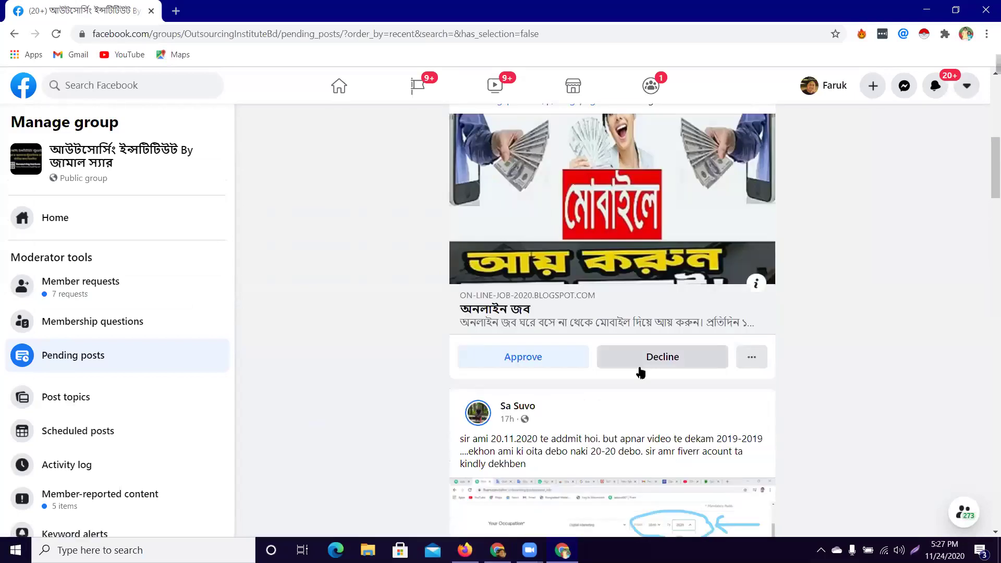
left_click(657, 367)
left_click(655, 425)
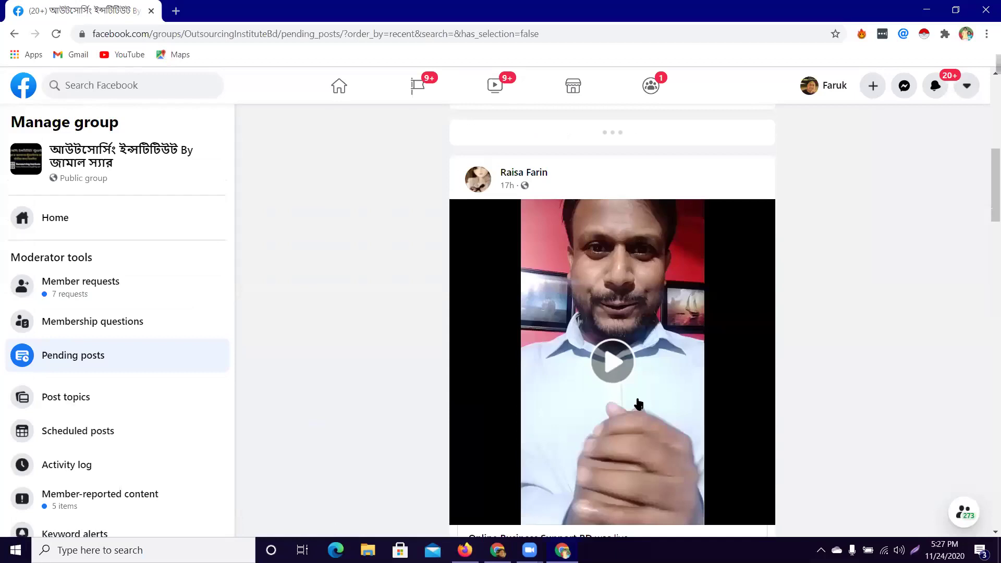
Decline the live-video post and four check-my-gig and Facebook marketing gig posts
scroll(638, 403, "down", 3)
left_click(655, 417)
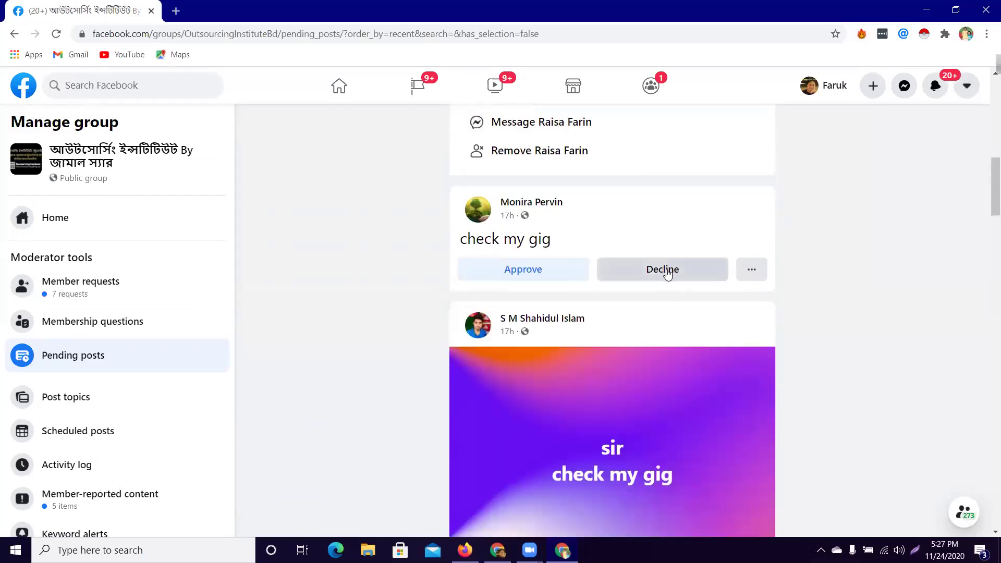
left_click(664, 270)
scroll(658, 360, "down", 5)
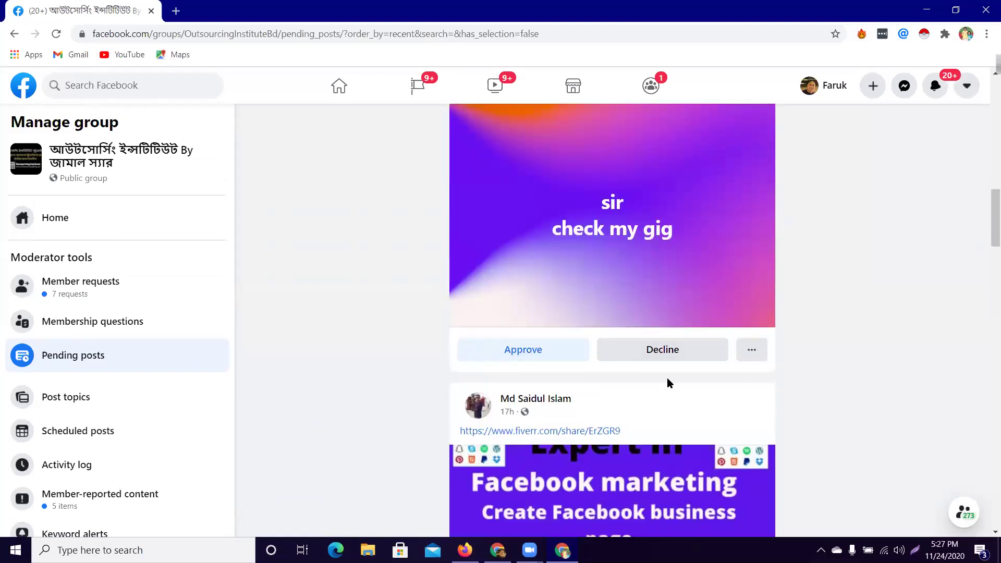
left_click(668, 350)
scroll(665, 354, "down", 3)
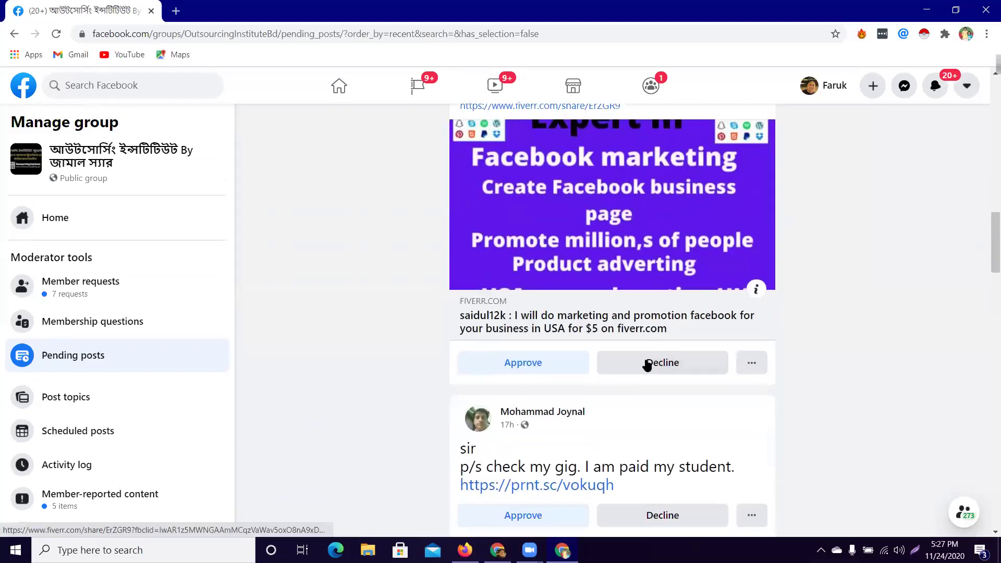
left_click(645, 363)
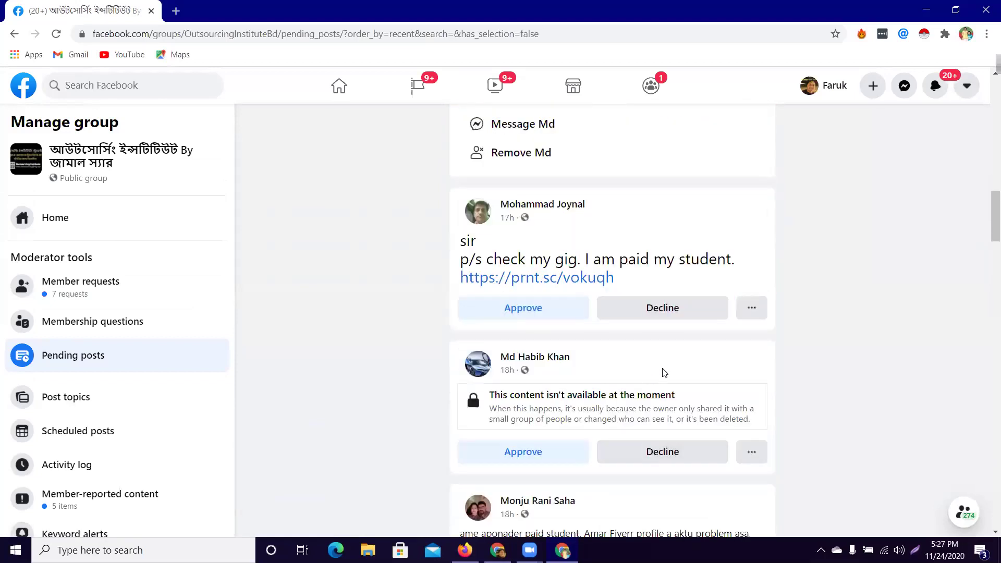
left_click(661, 309)
Decline the unavailable-content, Fiverr profile problem, SEO test gig and account-check posts
scroll(659, 323, "down", 2)
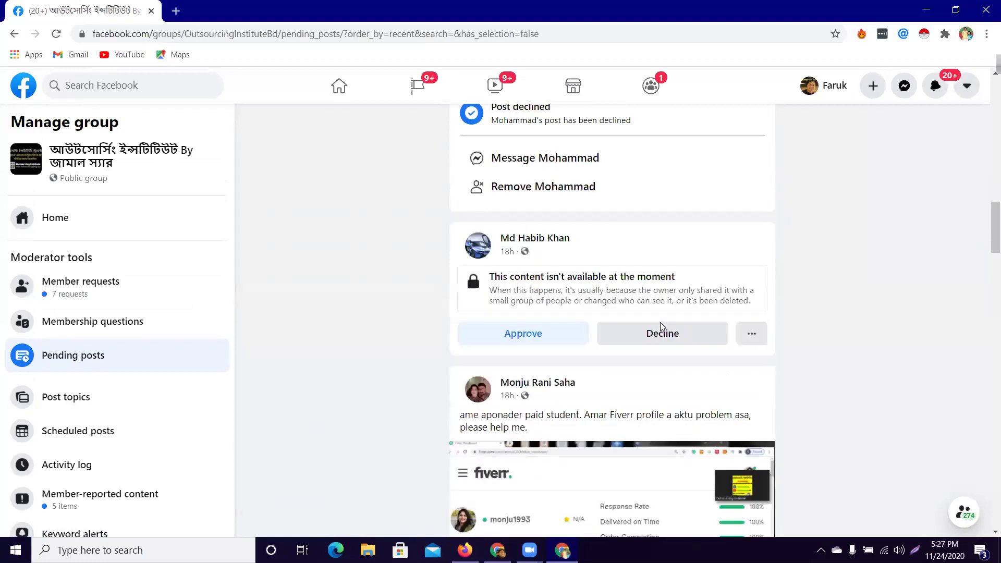
left_click(661, 302)
scroll(663, 344, "down", 3)
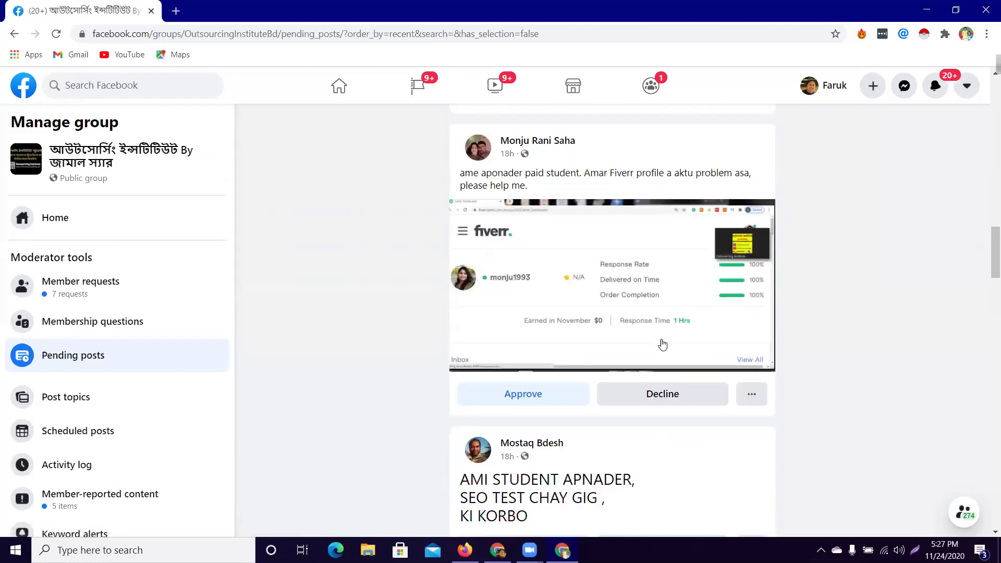
scroll(663, 391, "down", 1)
left_click(662, 338)
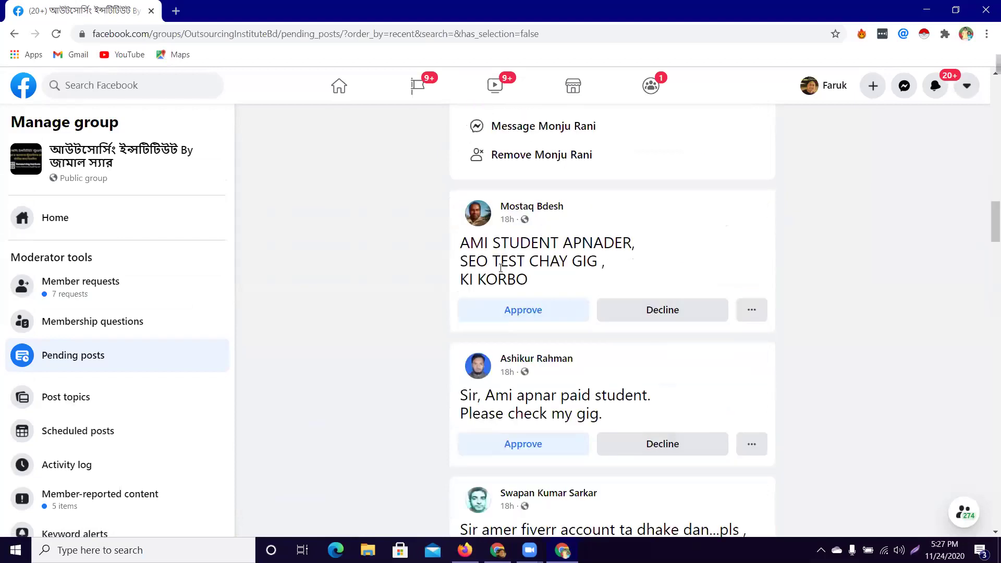
left_click(654, 312)
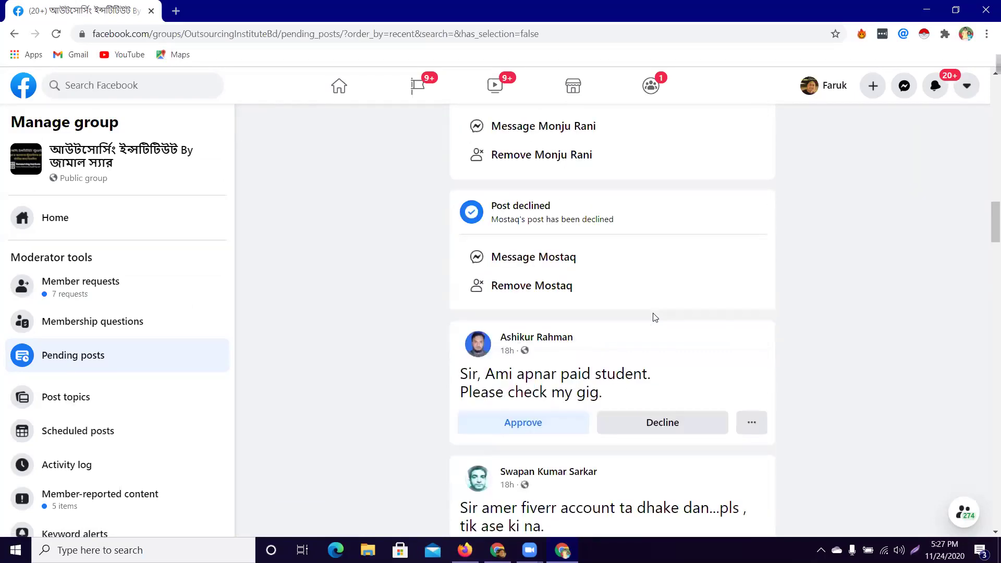
left_click(646, 421)
scroll(641, 409, "down", 3)
left_click(656, 371)
Decline the unseen-post, buyer-request, FACEBOOK PROMOTION, link-building and bookmarking-site sign-up posts
scroll(667, 334, "down", 2)
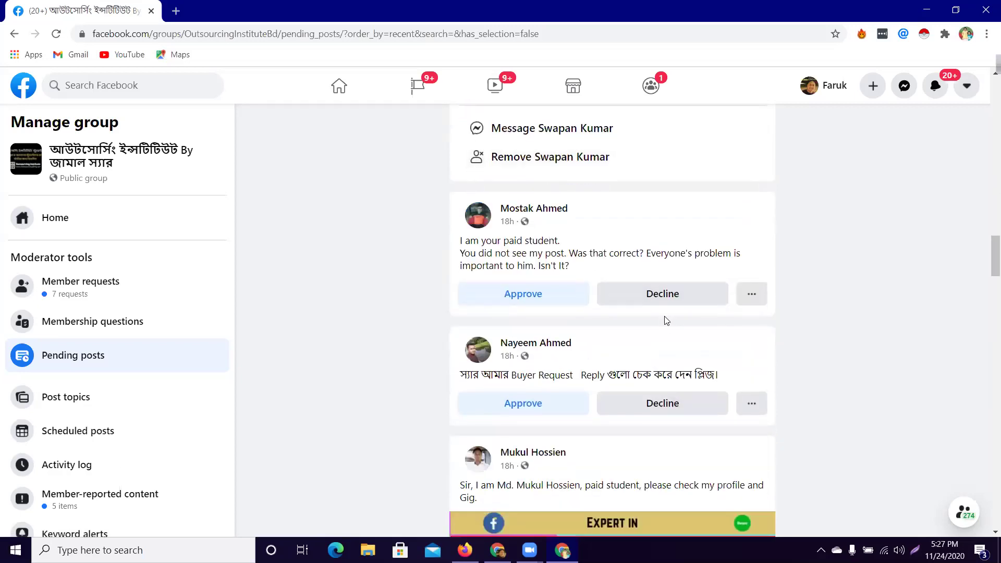
left_click(665, 303)
scroll(668, 209, "down", 2)
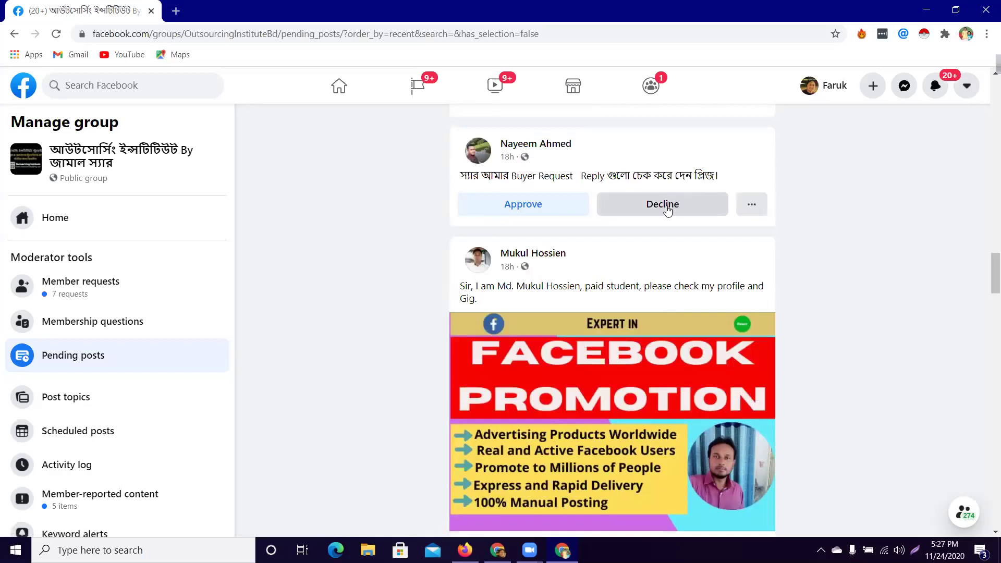
left_click(667, 207)
scroll(636, 302, "down", 3)
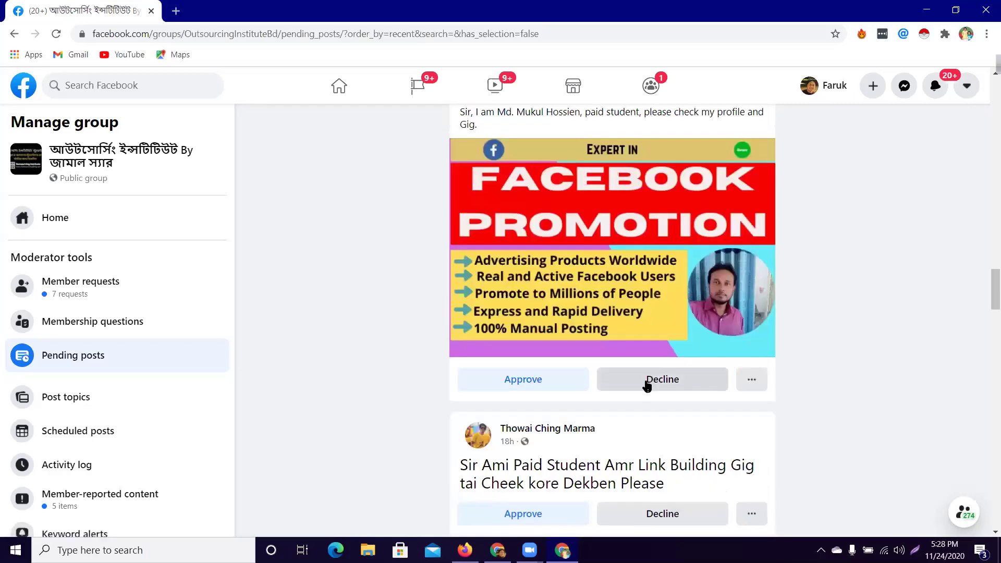
left_click(647, 386)
left_click(662, 294)
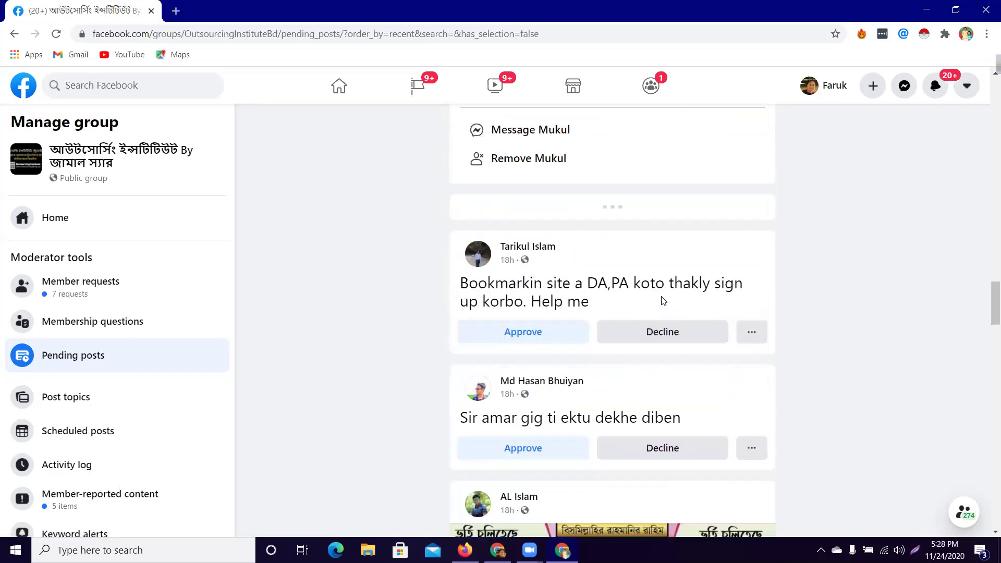
left_click(660, 423)
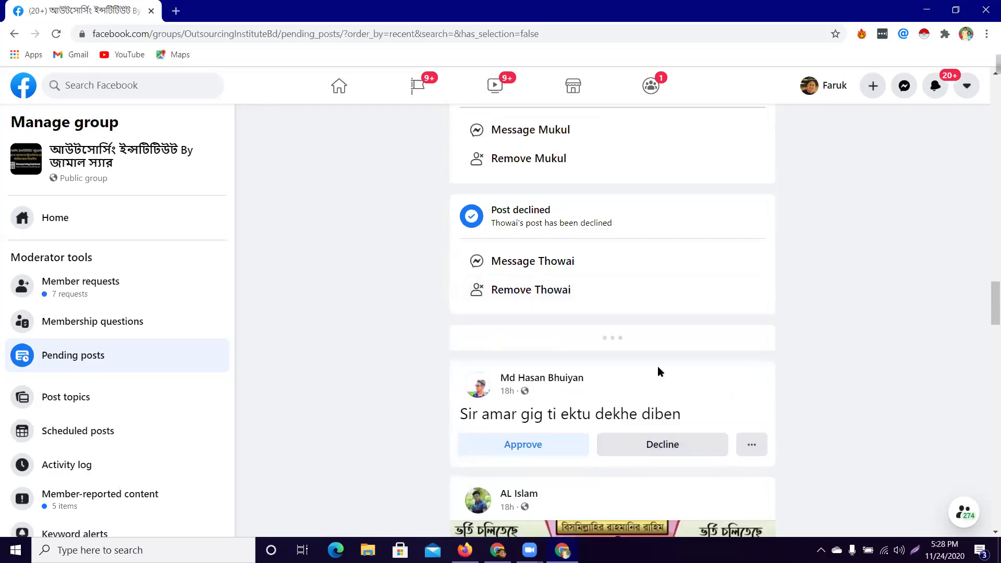
Decline the look-at-my-gig post and scroll through the rest of the queue
scroll(667, 383, "down", 3)
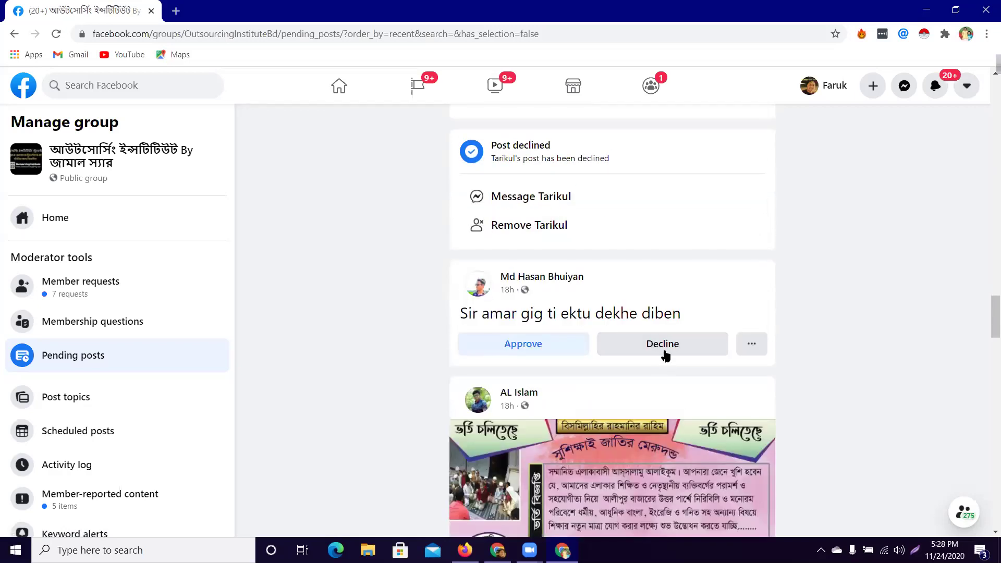
left_click(663, 352)
scroll(664, 358, "down", 7)
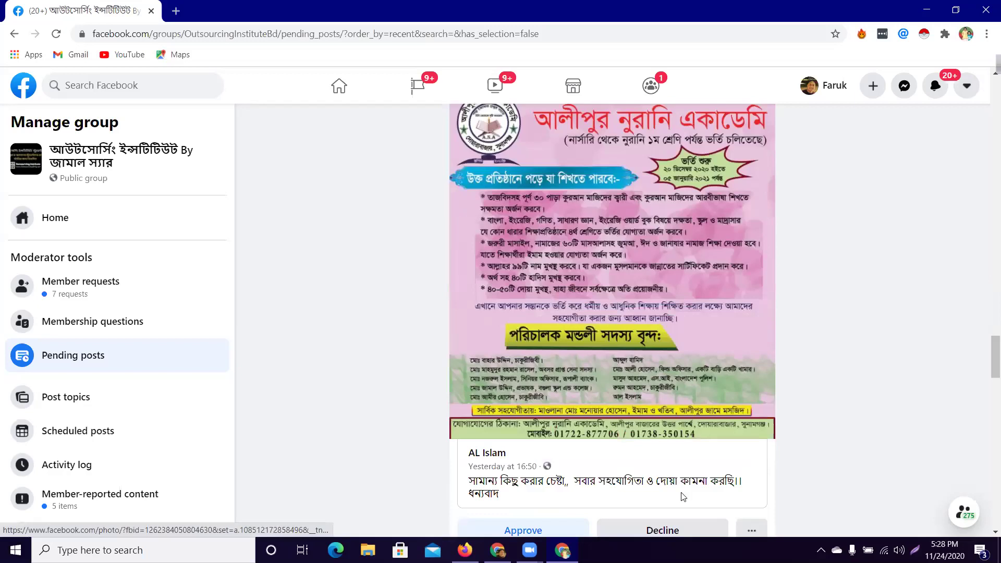
scroll(634, 391, "down", 10)
scroll(633, 391, "up", 8)
scroll(632, 390, "down", 10)
scroll(672, 341, "down", 15)
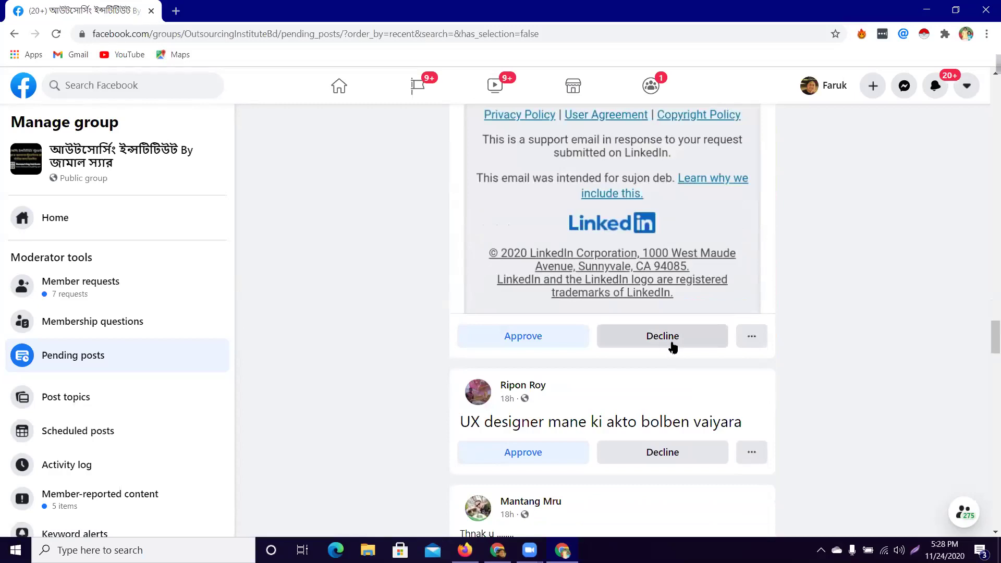
scroll(657, 323, "down", 8)
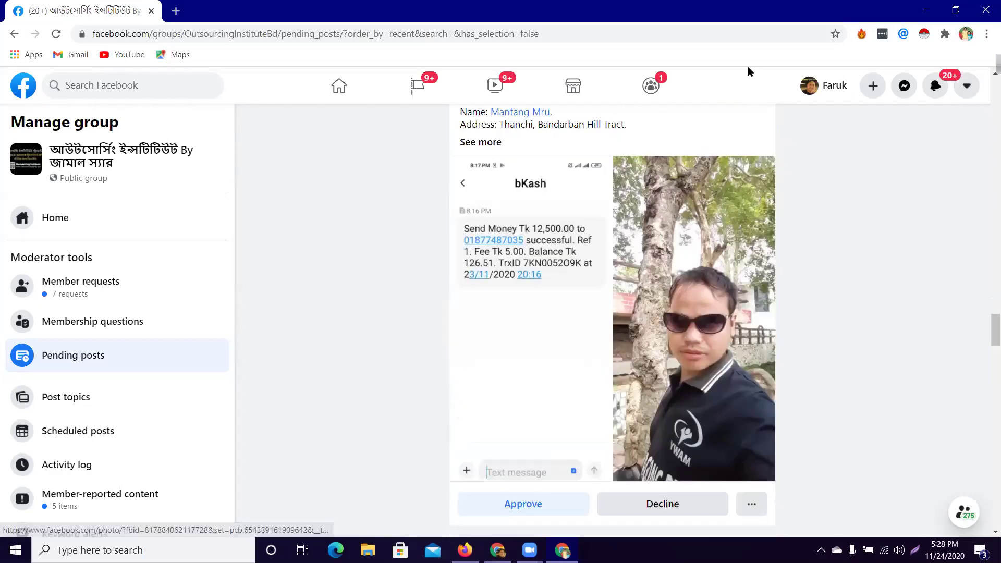
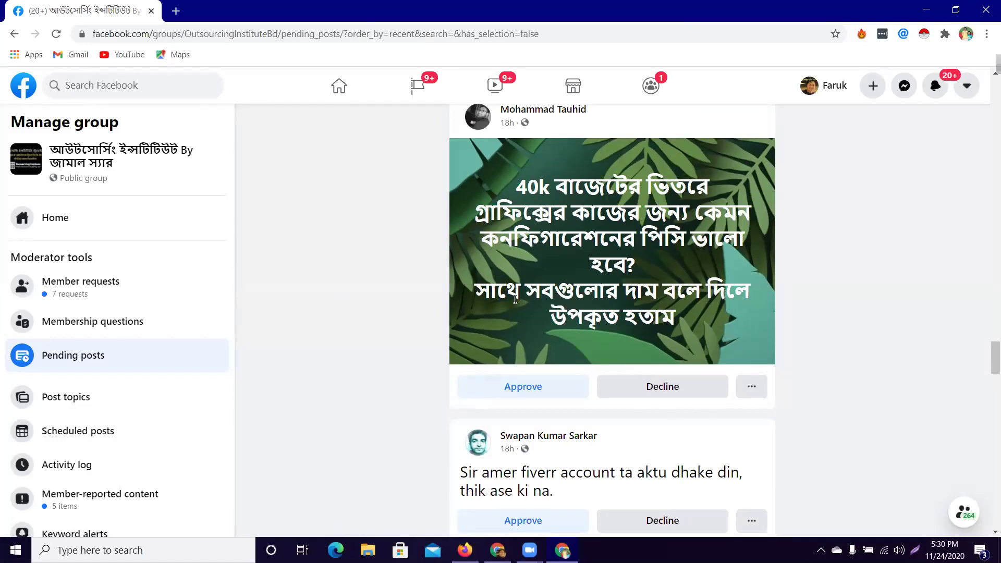
Decline the 40k graphics PC question, Fiverr help, business promotion, mobile-earning spam, link-building gig and hospital news posts
left_click(675, 385)
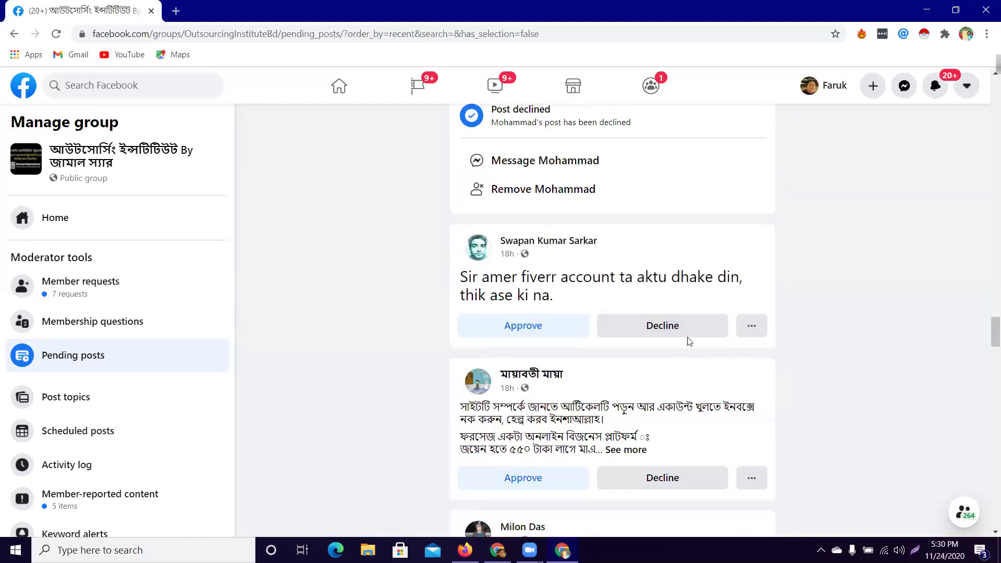
left_click(688, 333)
scroll(678, 337, "down", 3)
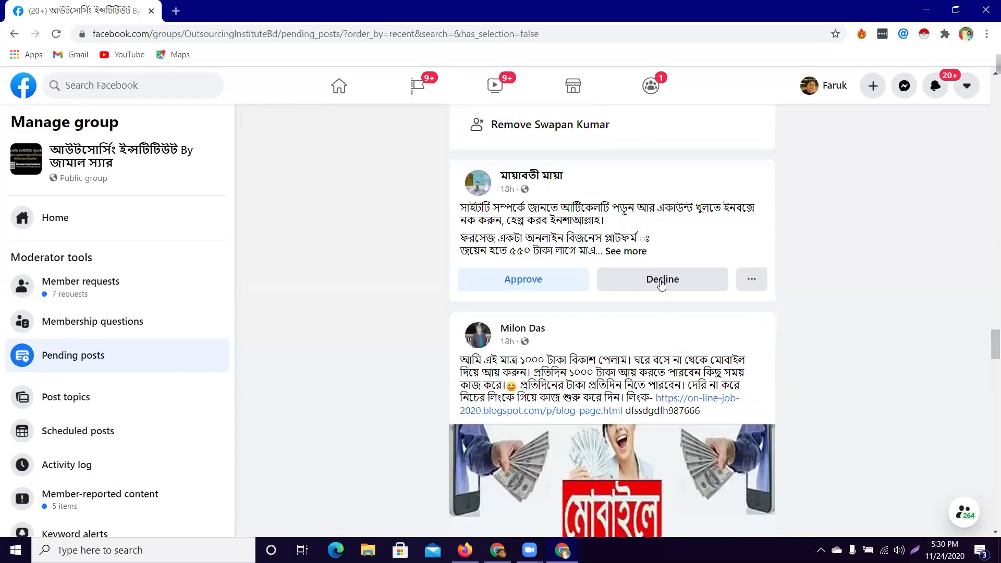
left_click(661, 279)
scroll(666, 291, "down", 2)
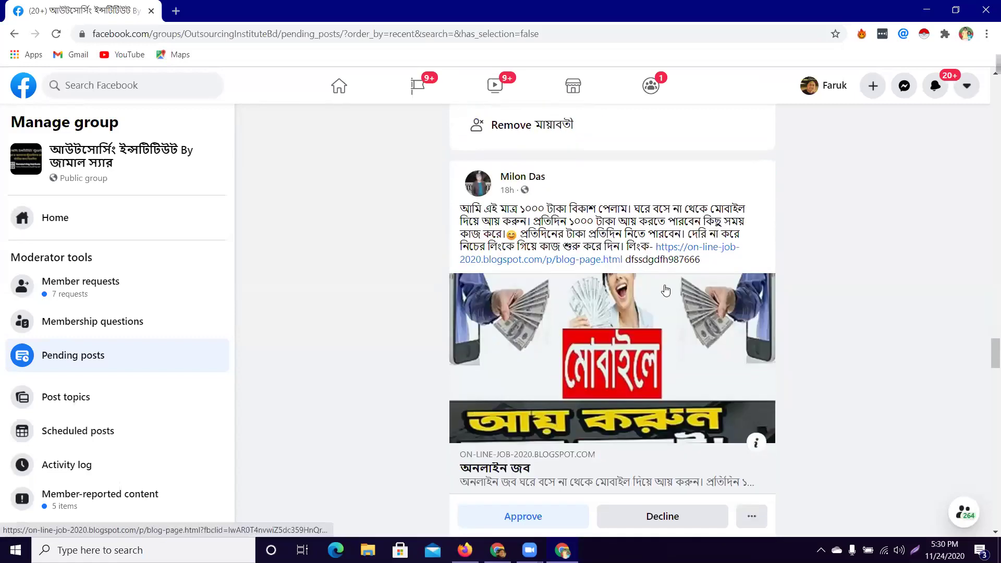
scroll(666, 292, "down", 1)
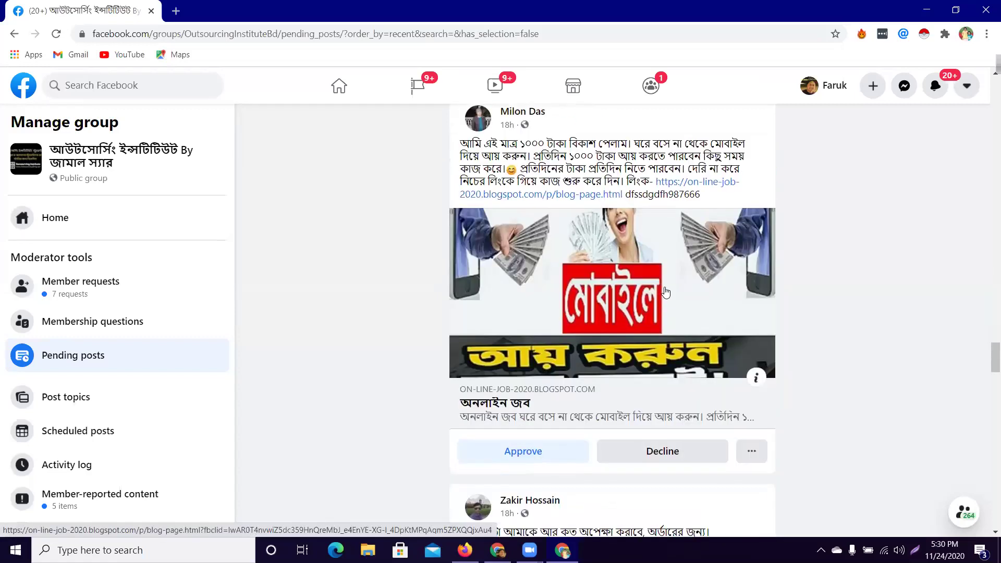
left_click(629, 463)
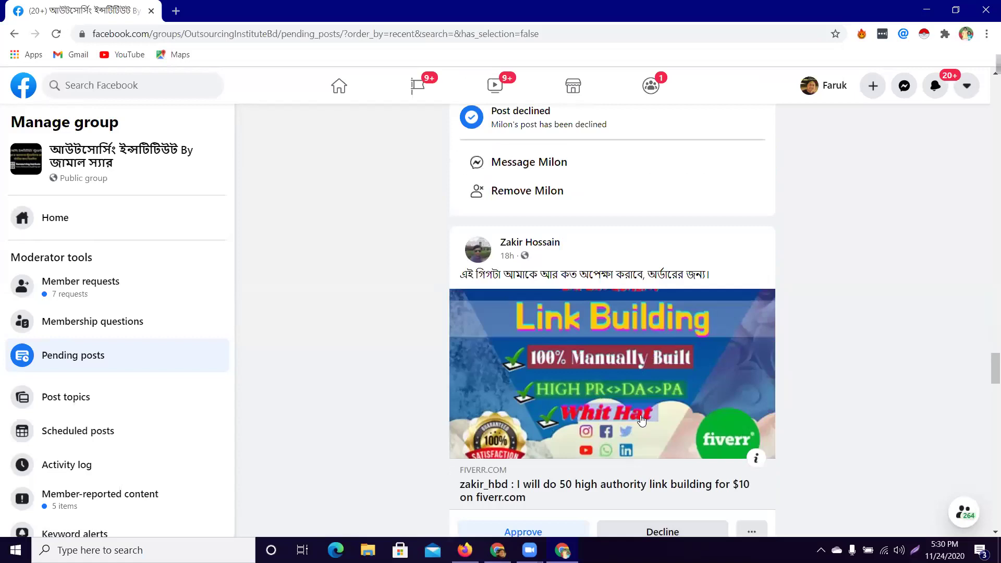
scroll(651, 415, "down", 3)
left_click(663, 340)
scroll(671, 432, "down", 3)
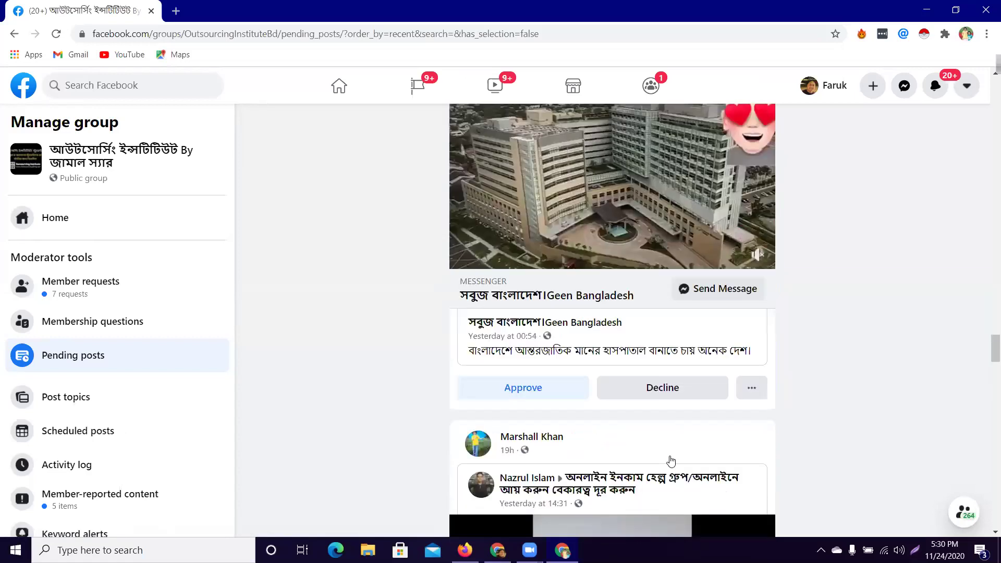
left_click(665, 312)
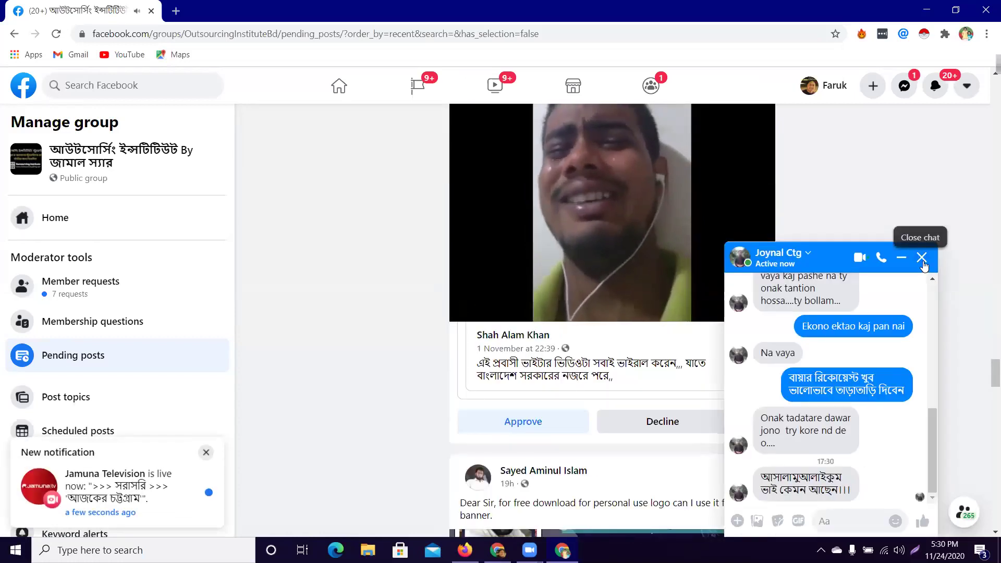
Close the Messenger chat popup and decline the viral video, marketing tutorial, buyer-request and cancelled Fiverr job posts
left_click(922, 257)
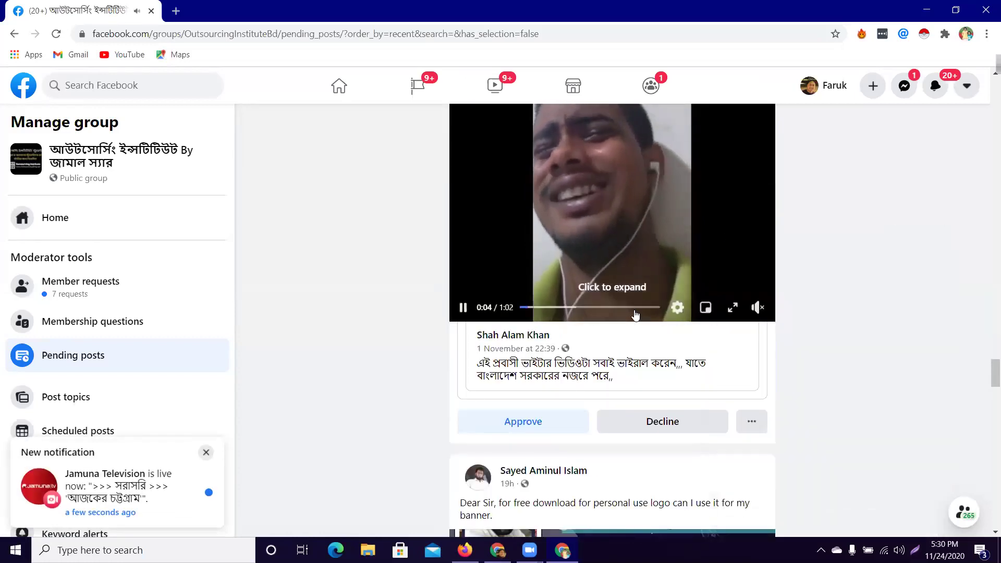
left_click(652, 417)
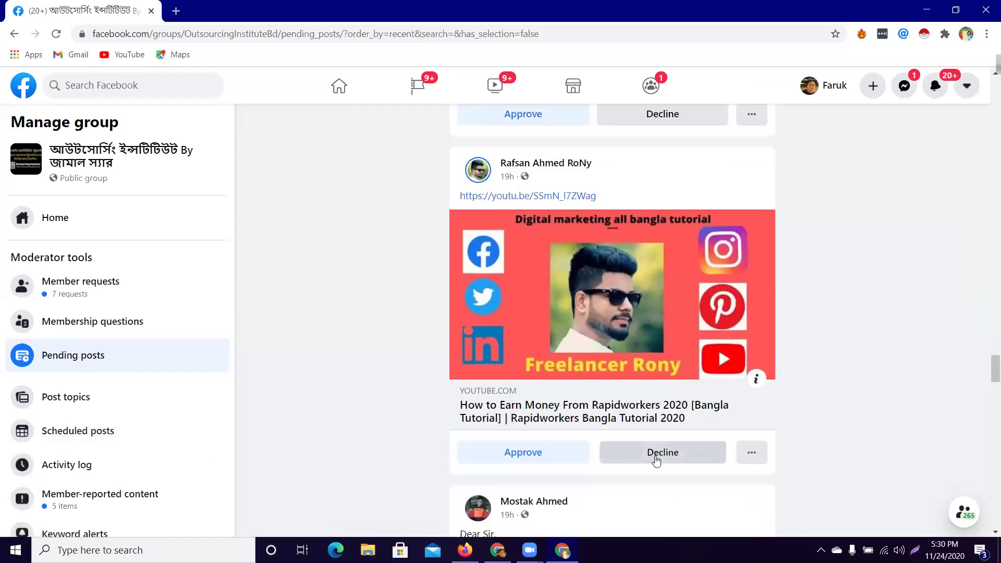
left_click(660, 458)
scroll(659, 456, "down", 3)
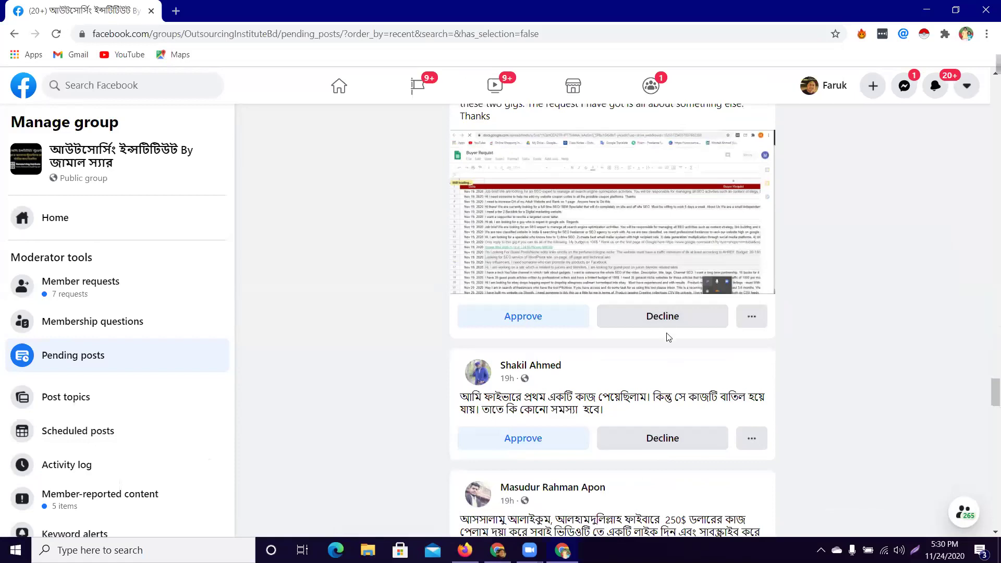
left_click(670, 334)
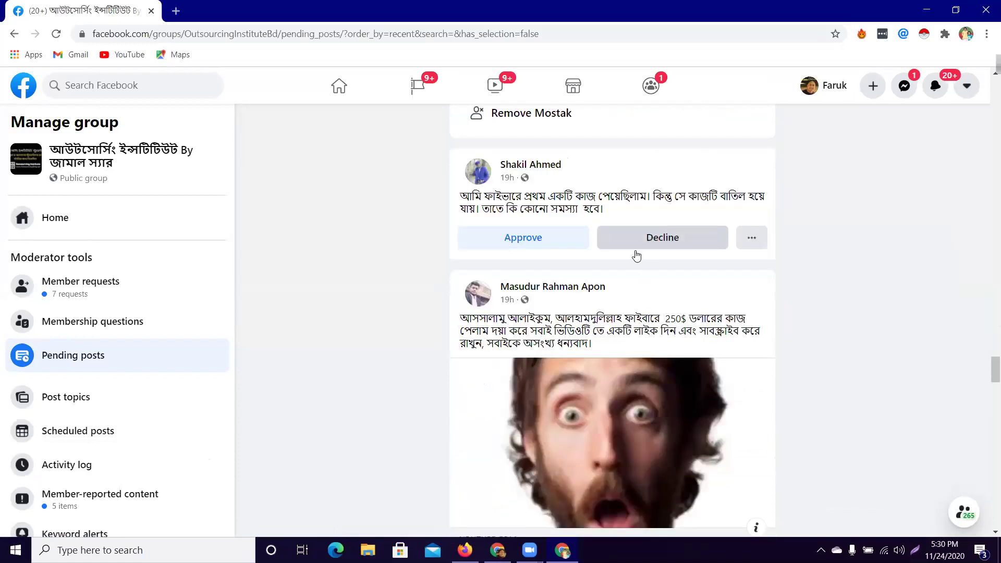
left_click(635, 249)
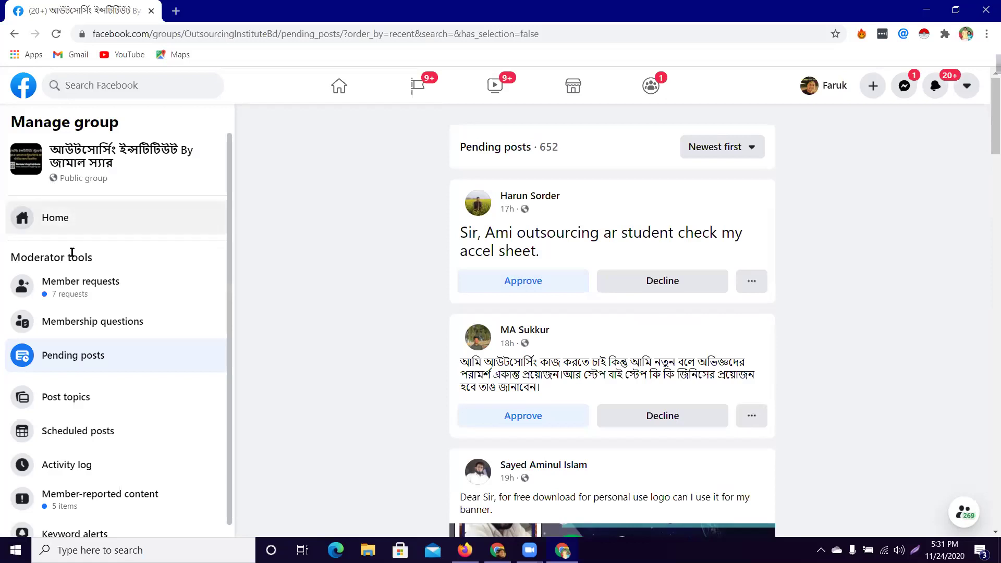
Approve all 7 pending member requests at once and confirm
left_click(79, 284)
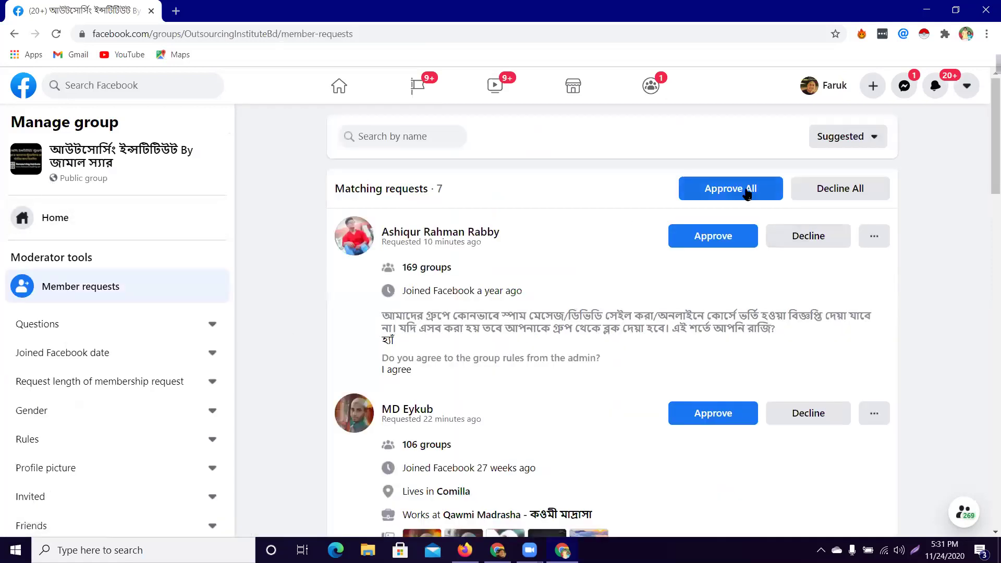
left_click(747, 193)
left_click(634, 335)
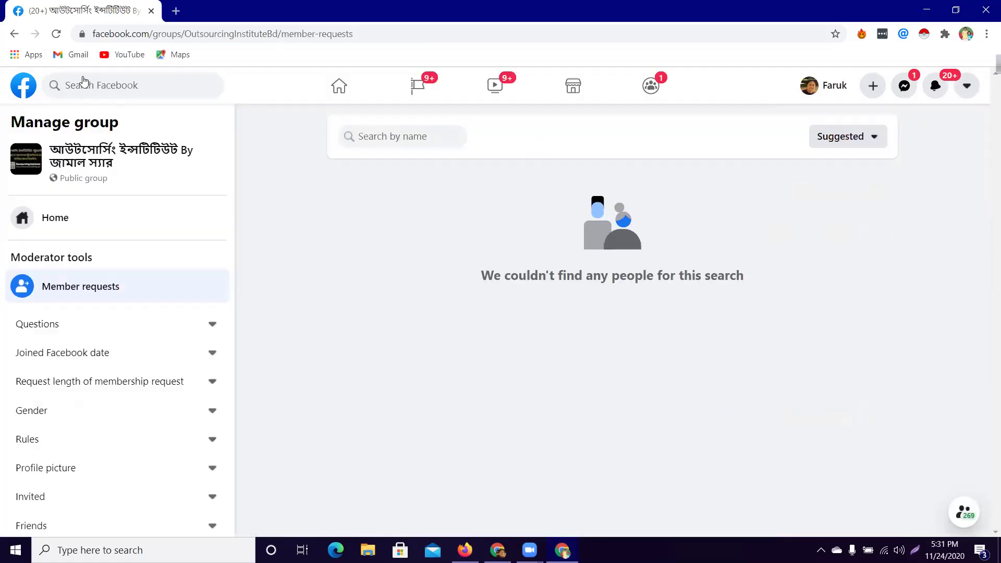
Reload the member requests page and return to the Pending posts queue (652)
left_click(57, 34)
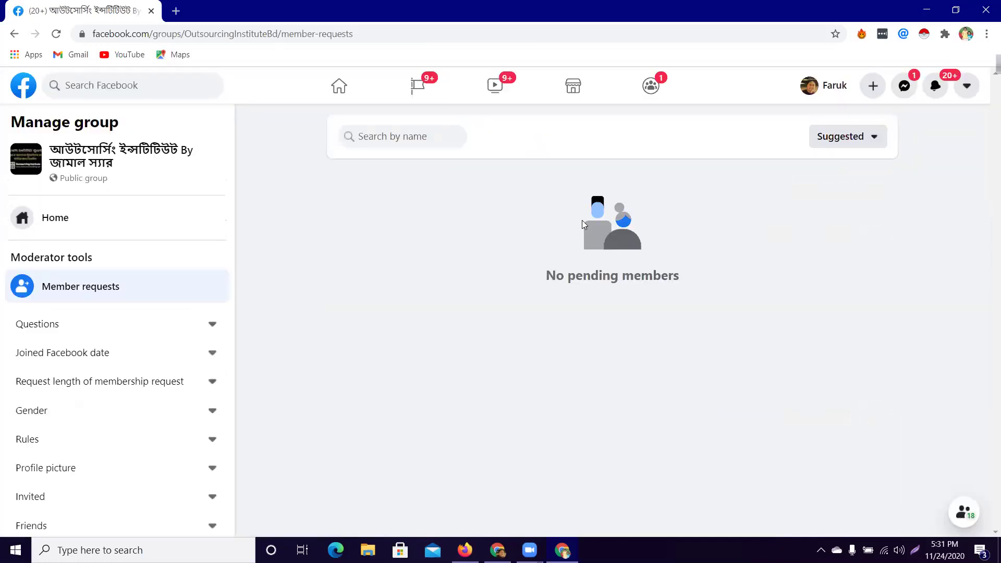
scroll(57, 319, "down", 6)
left_click(110, 370)
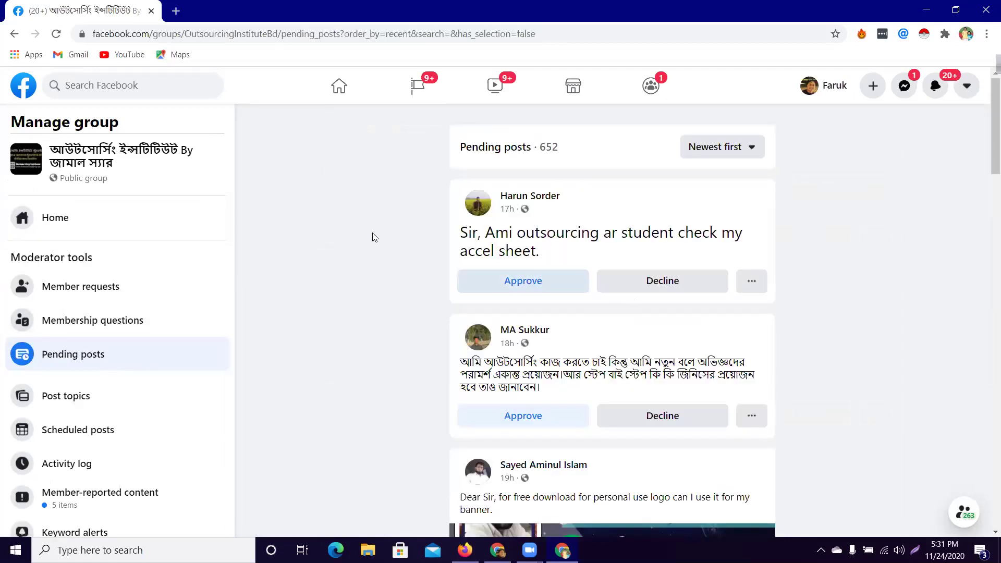
Decline the accel sheet, outsourcing advice, logo, video-likes, mobile freelancing and YouTube live-class posts
left_click(638, 285)
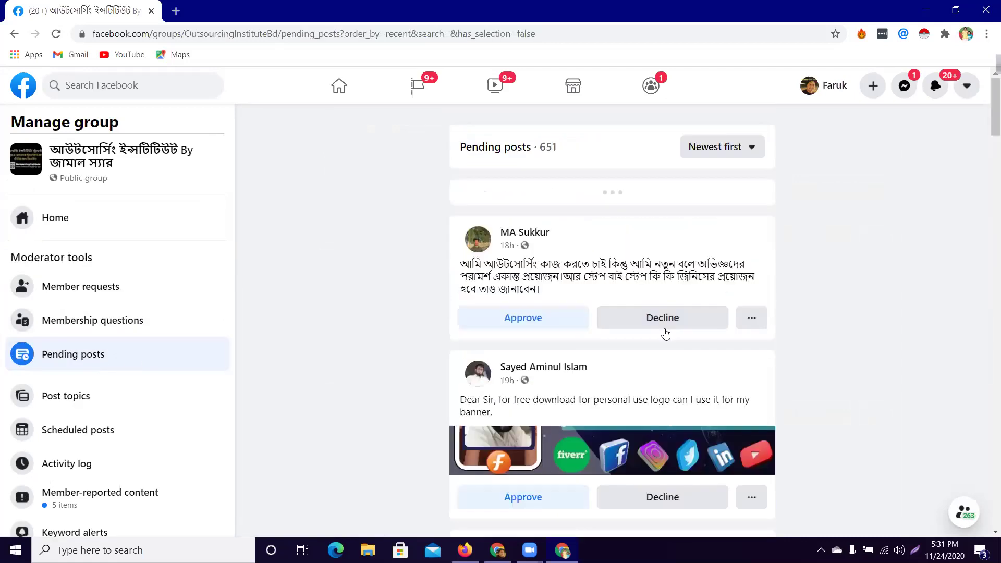
left_click(662, 409)
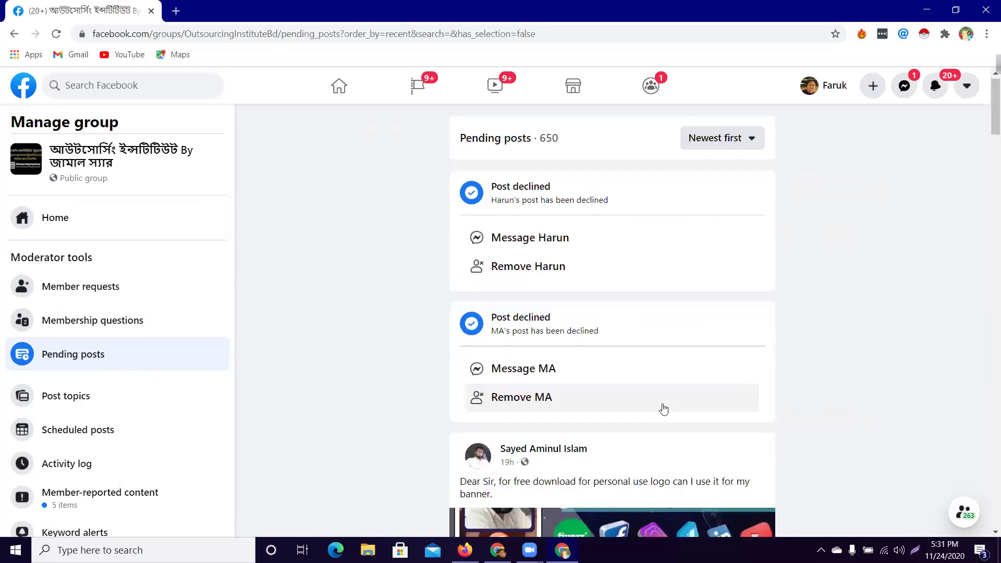
scroll(667, 388, "down", 5)
left_click(662, 329)
scroll(657, 365, "down", 2)
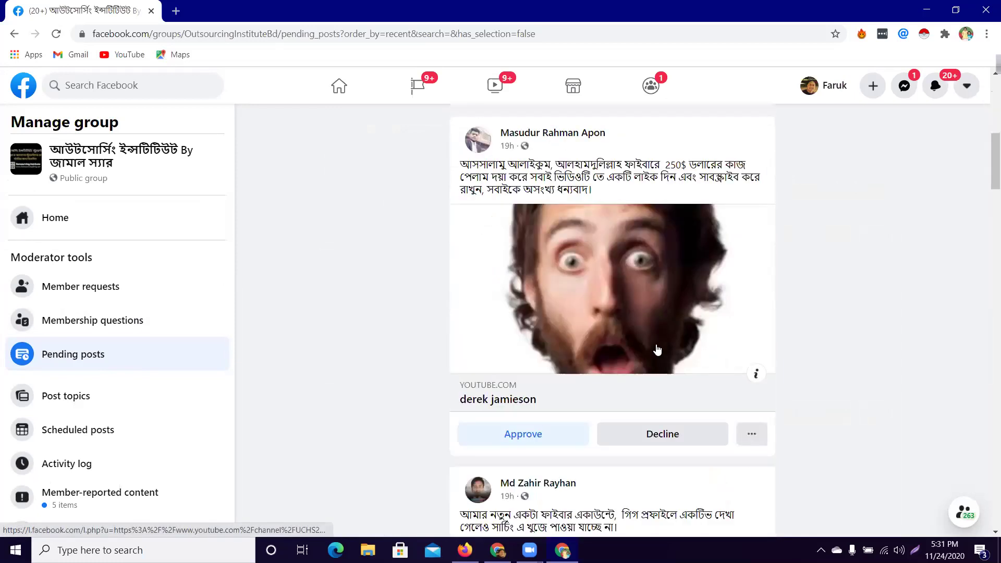
left_click(663, 434)
scroll(678, 317, "down", 3)
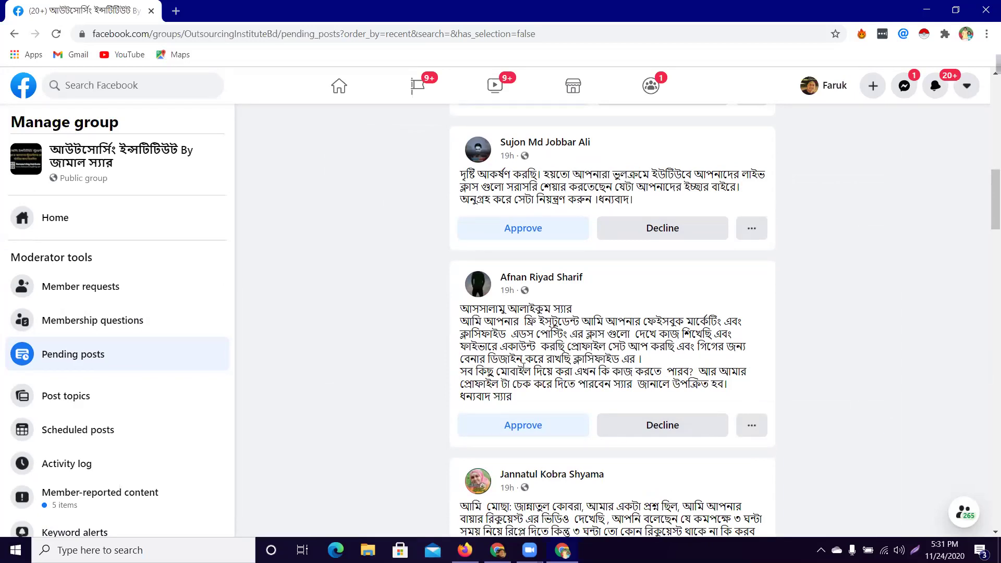
left_click(662, 424)
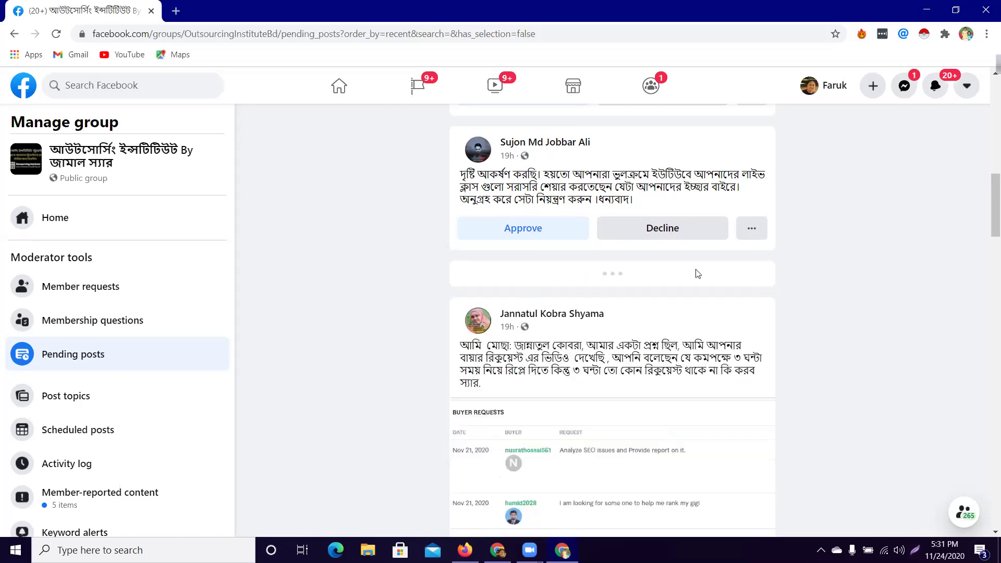
left_click(675, 228)
Decline the buyer-request, image spam, enrolment date, bookmarking email and paid student's profile check posts
scroll(615, 397, "down", 3)
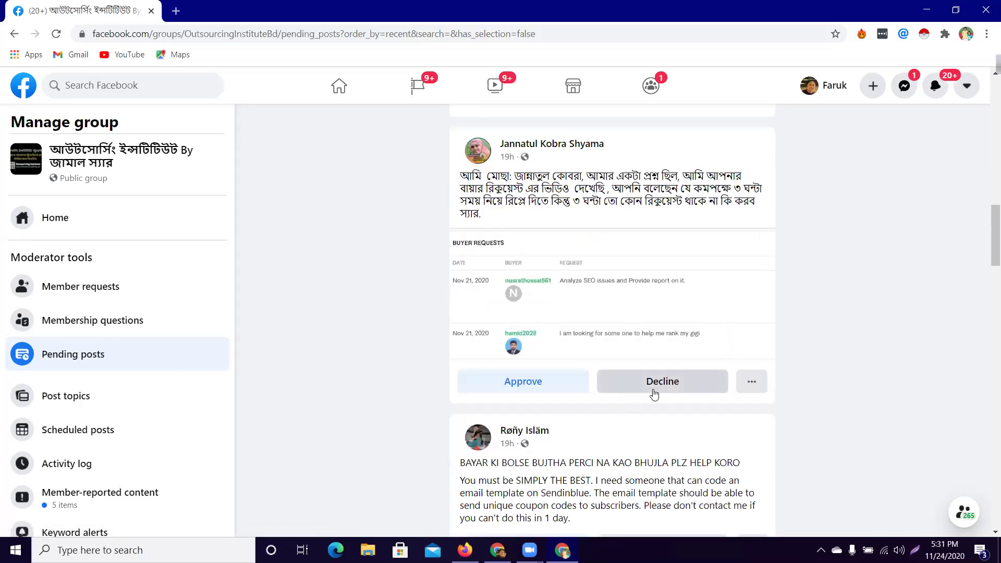
left_click(655, 392)
scroll(641, 330, "down", 5)
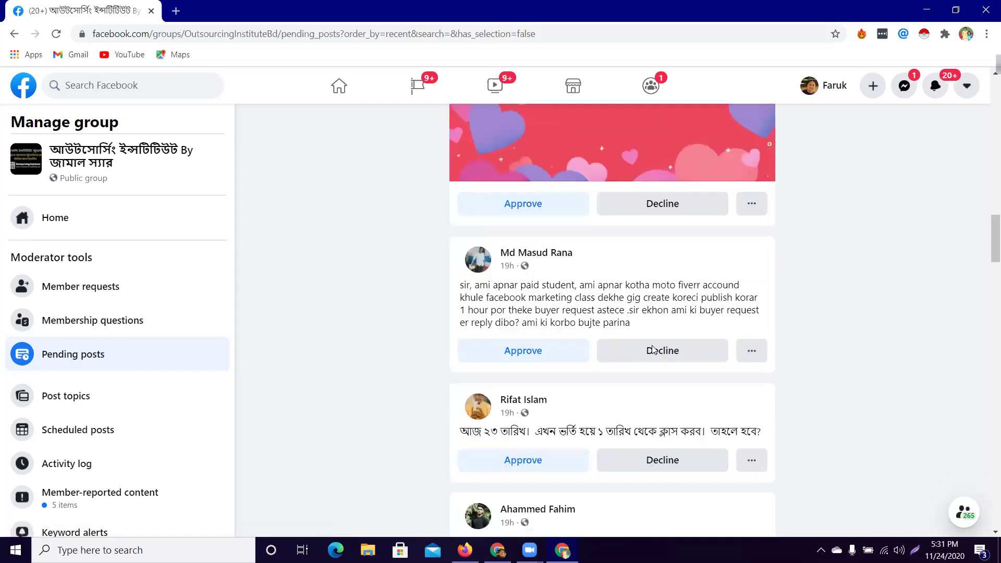
left_click(667, 223)
left_click(651, 287)
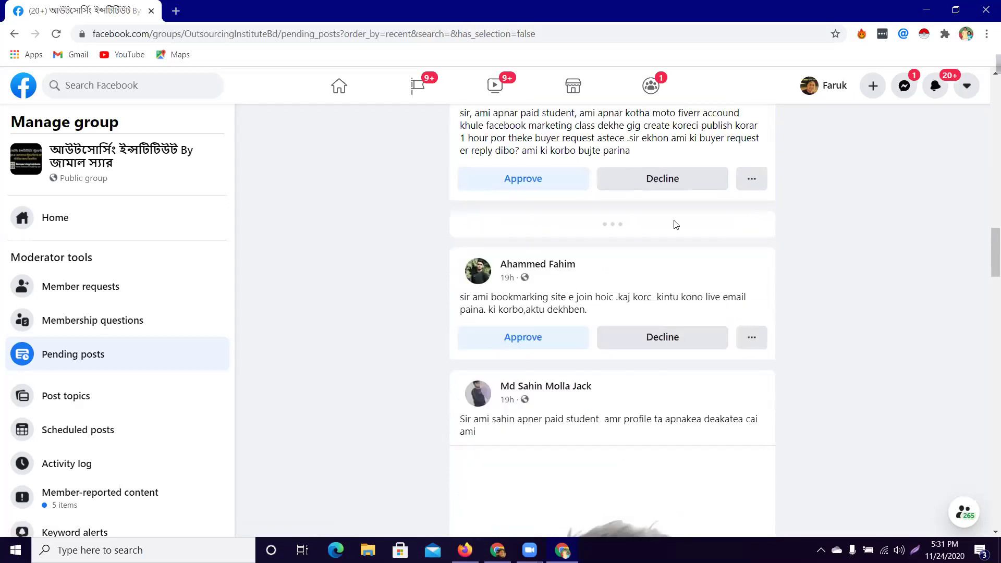
left_click(675, 181)
left_click(648, 413)
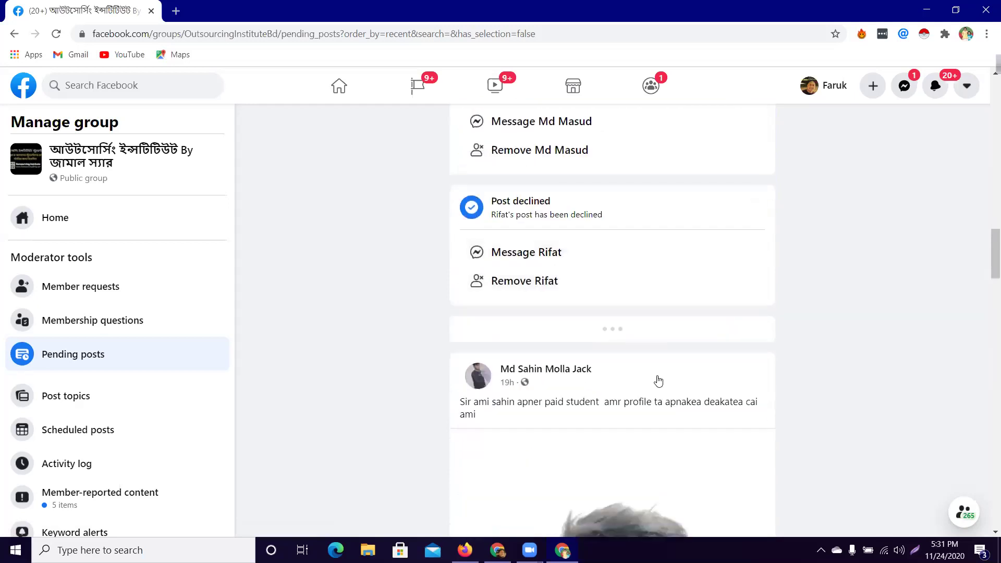
scroll(655, 386, "down", 5)
left_click(660, 336)
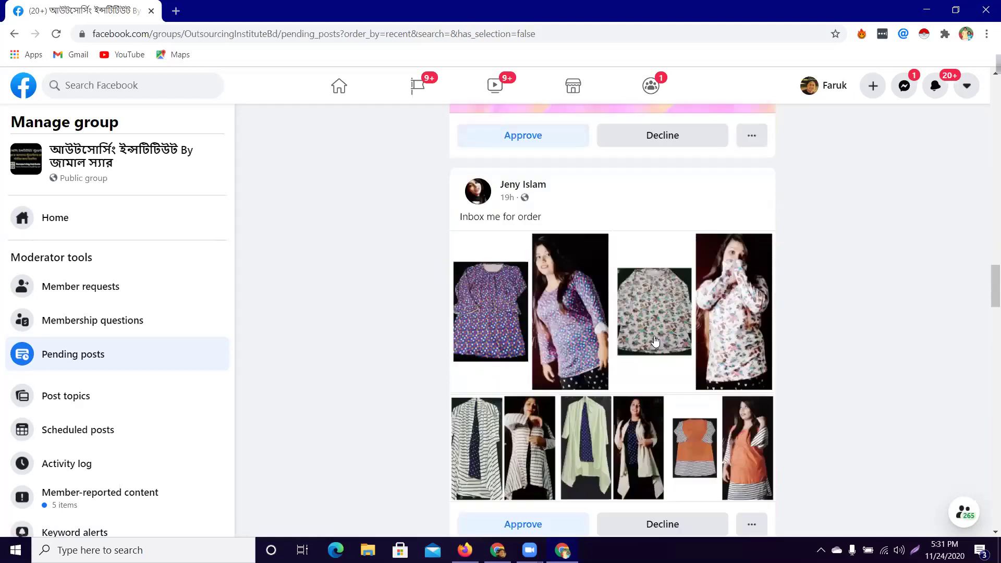
Decline the clothing sales, gig promotion, Fiverr profile check, fashion house promotion and next help posts
scroll(658, 333, "down", 5)
left_click(662, 306)
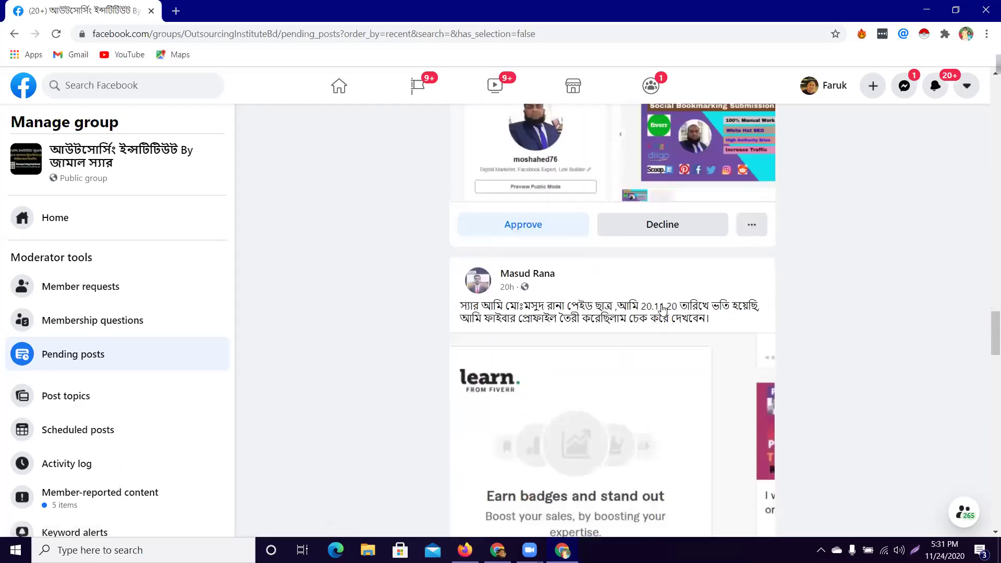
left_click(664, 329)
scroll(661, 345, "down", 5)
left_click(628, 399)
scroll(630, 412, "down", 2)
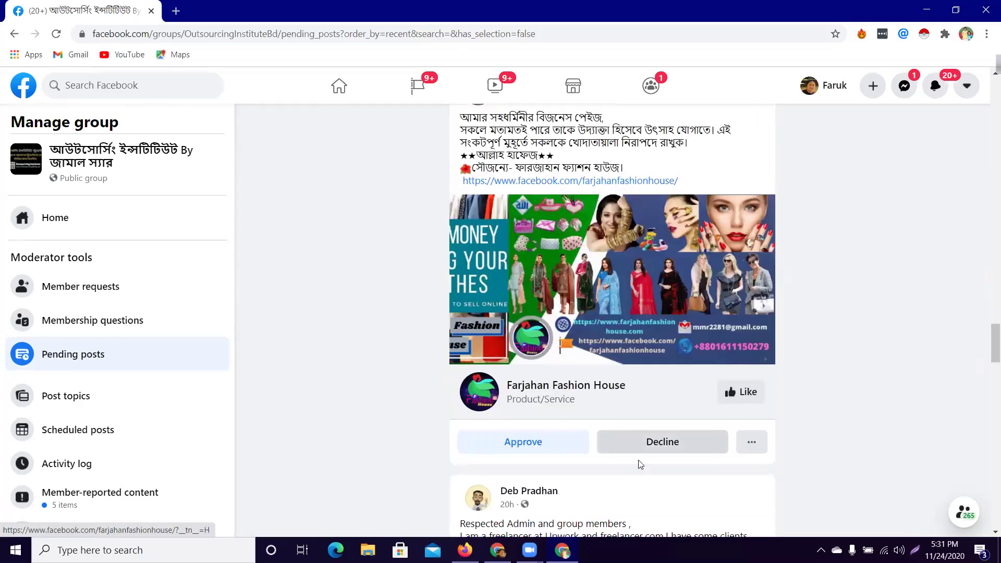
left_click(661, 459)
scroll(660, 335, "down", 4)
left_click(661, 334)
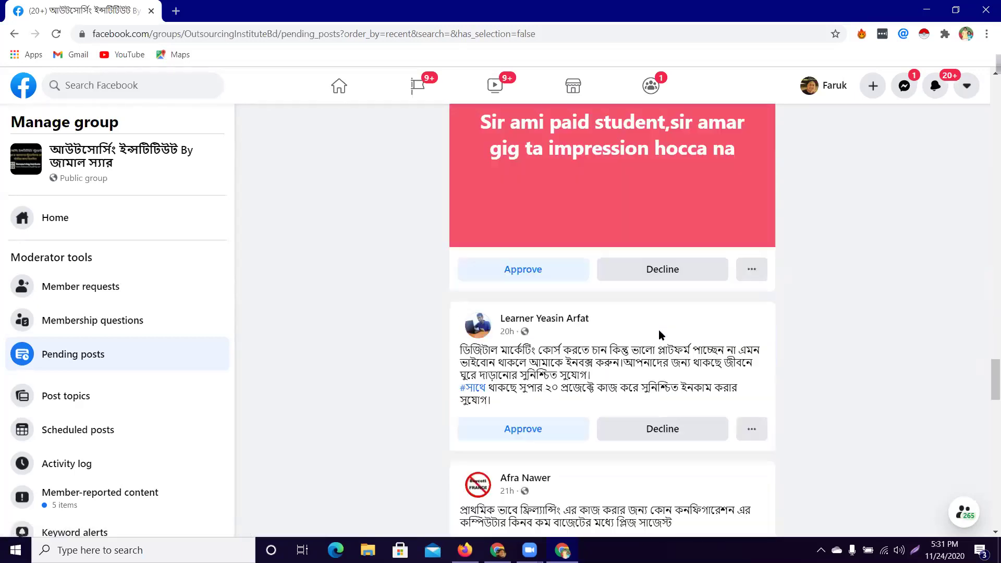
Decline the red-image, budget computer, Toshiba laptop sale, Bengali free-student and Facebook getup posts
scroll(659, 330, "down", 4)
scroll(659, 319, "up", 2)
left_click(661, 323)
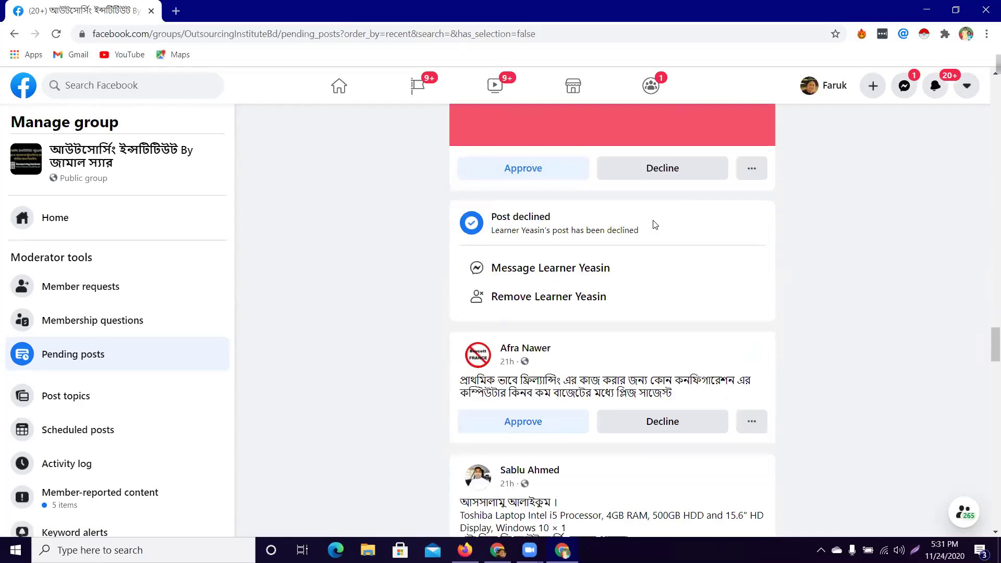
scroll(665, 316, "down", 4)
left_click(650, 235)
scroll(685, 407, "down", 5)
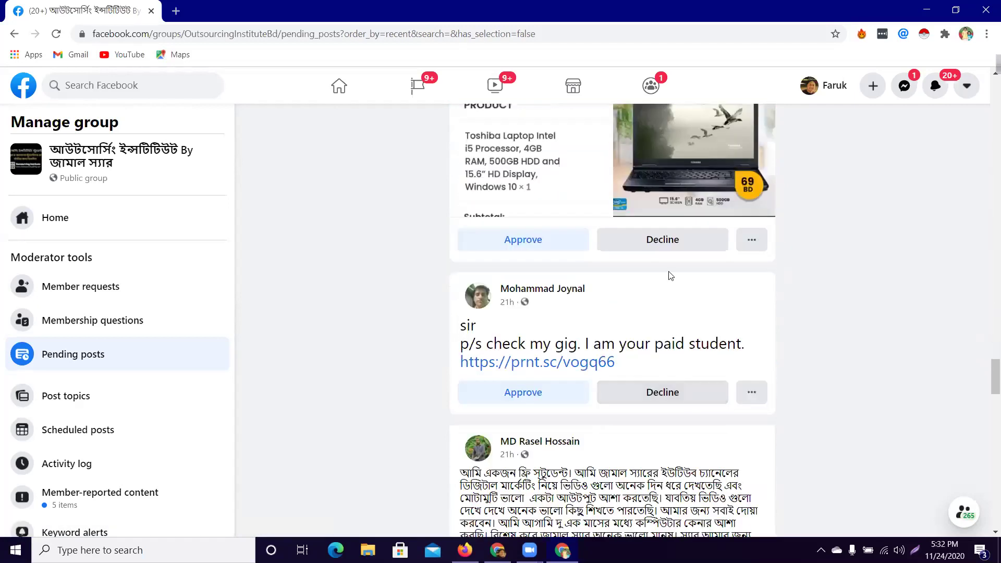
left_click(669, 253)
scroll(676, 234, "down", 5)
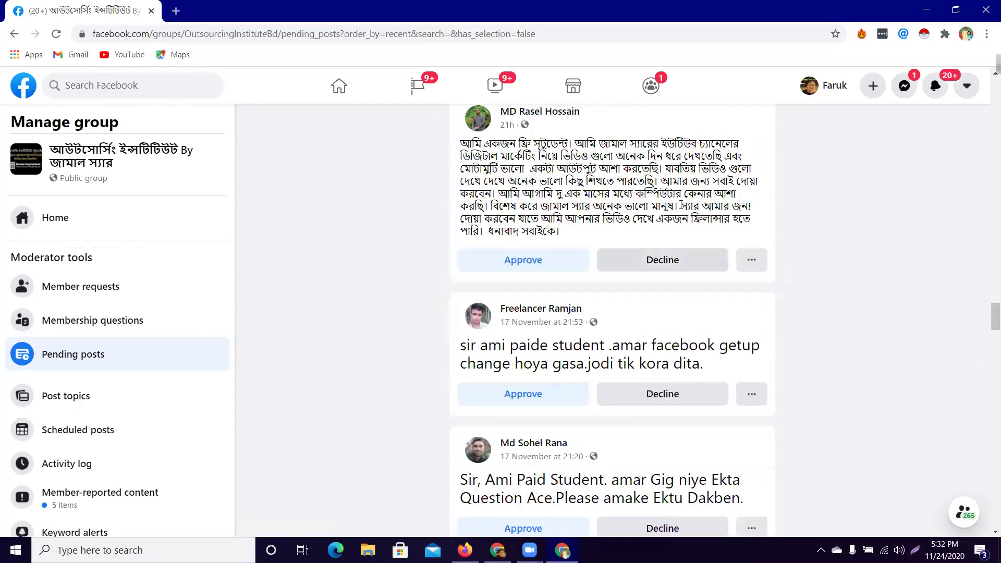
scroll(666, 265, "down", 1)
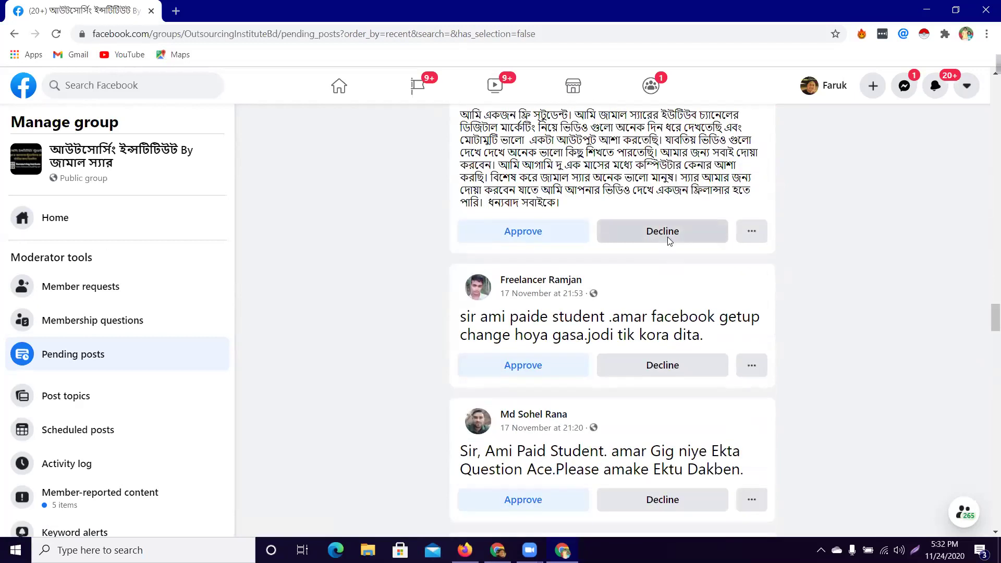
left_click(669, 237)
left_click(651, 301)
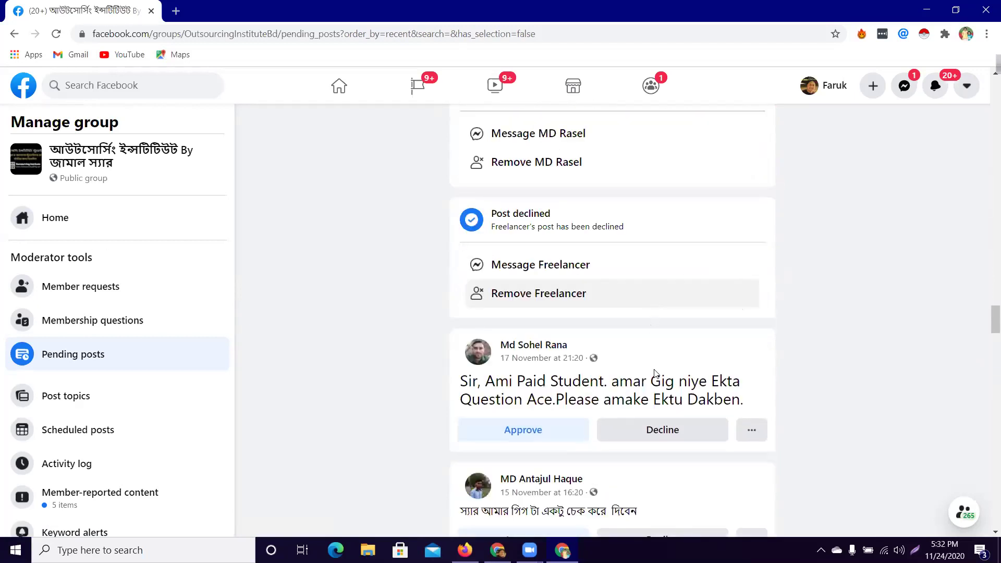
Decline the gig question, gig check, active gigs, approval-begging, unavailable content and video-editing help posts
left_click(670, 429)
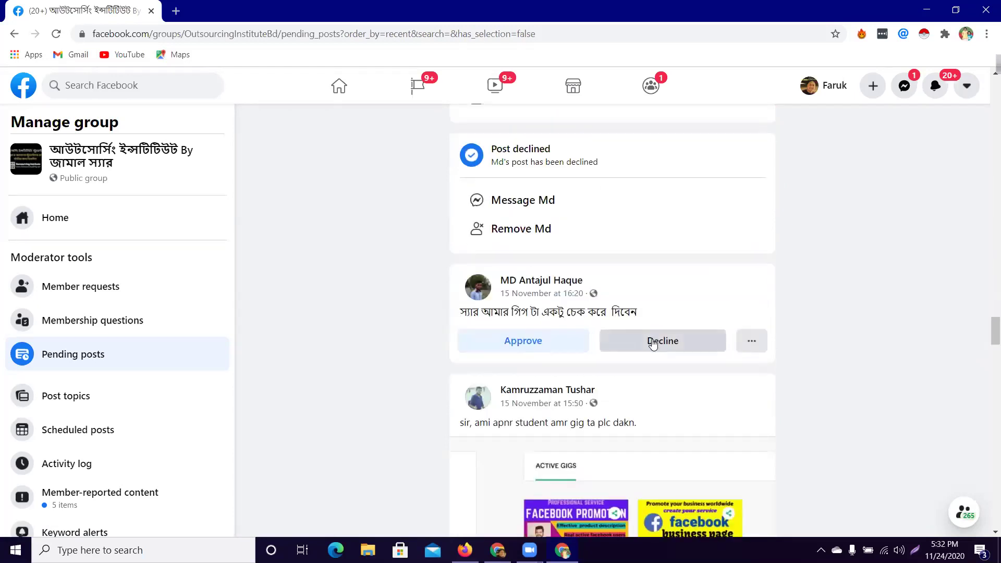
left_click(661, 340)
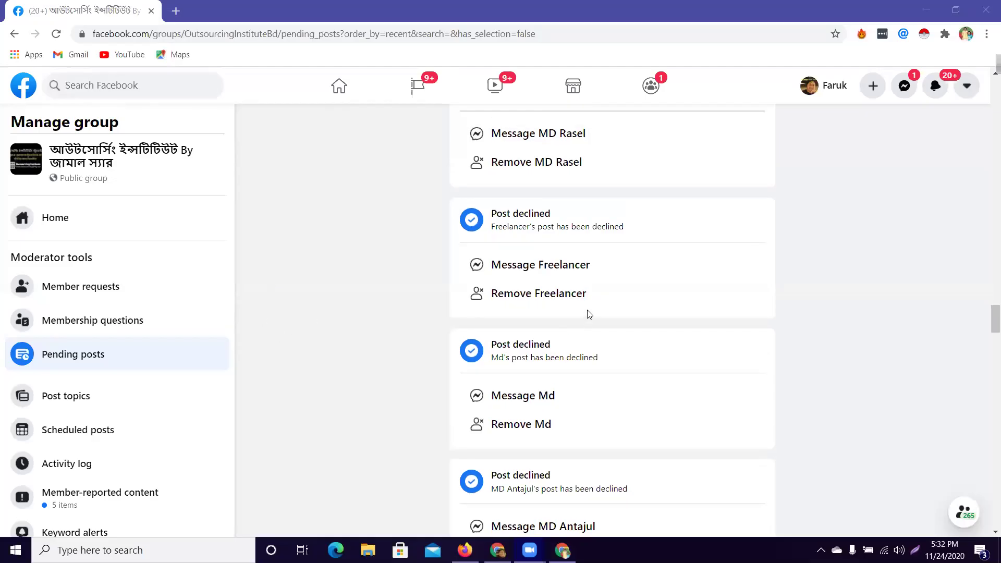
scroll(589, 314, "down", 10)
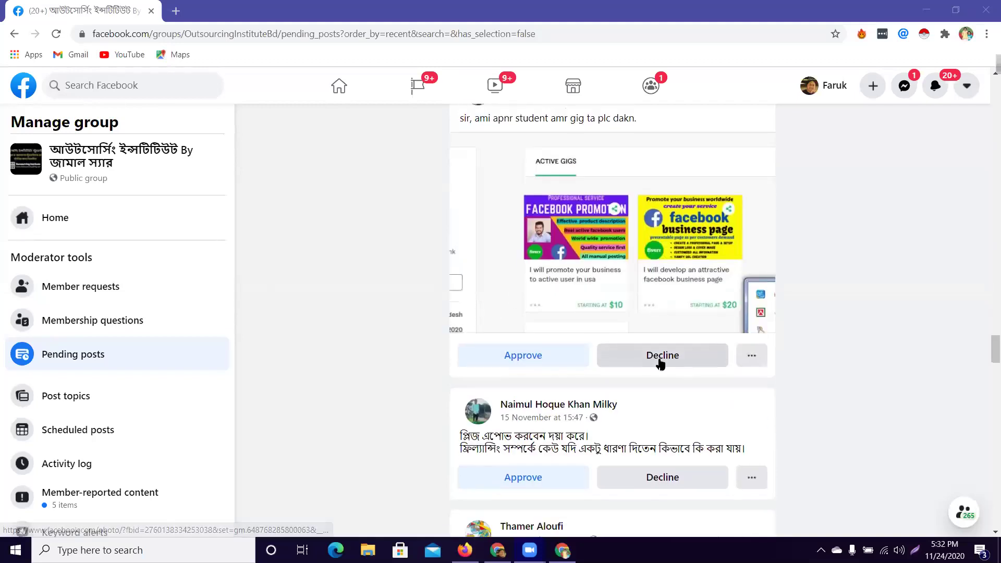
left_click(661, 360)
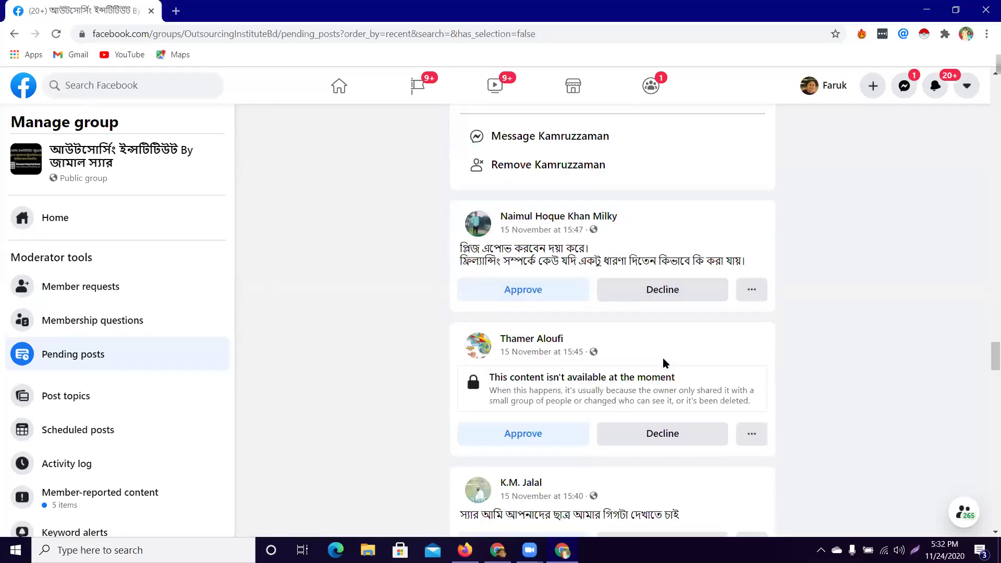
left_click(668, 290)
left_click(664, 442)
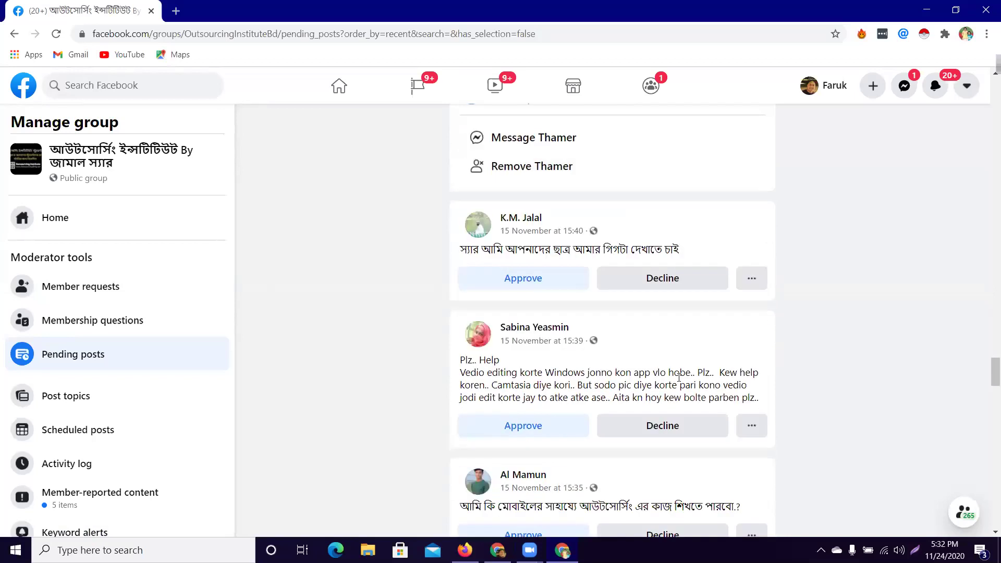
left_click(665, 280)
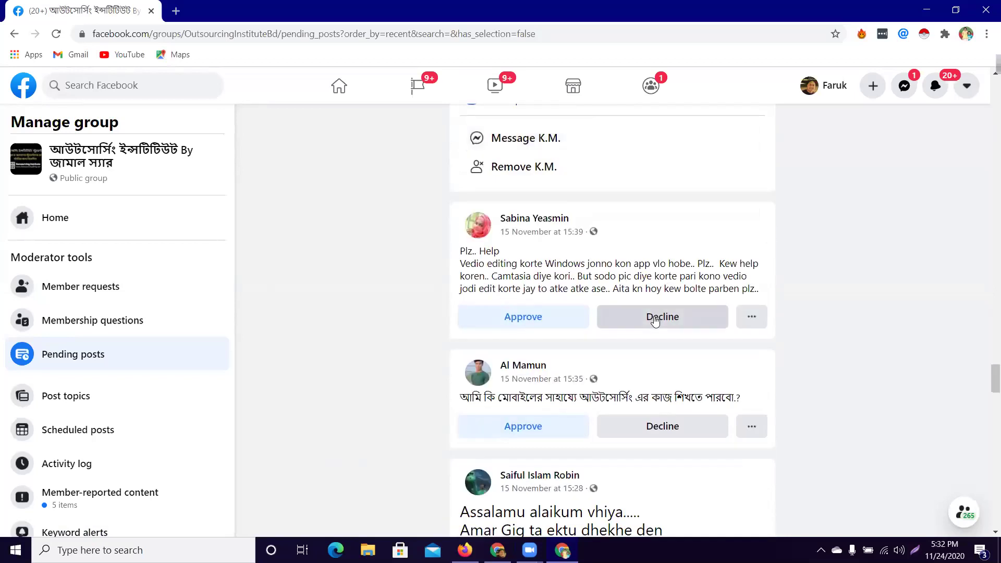
left_click(656, 318)
Decline the mobile outsourcing, gig review, raindrop help, gig check, part-time job spam and buyer-request posts
left_click(662, 292)
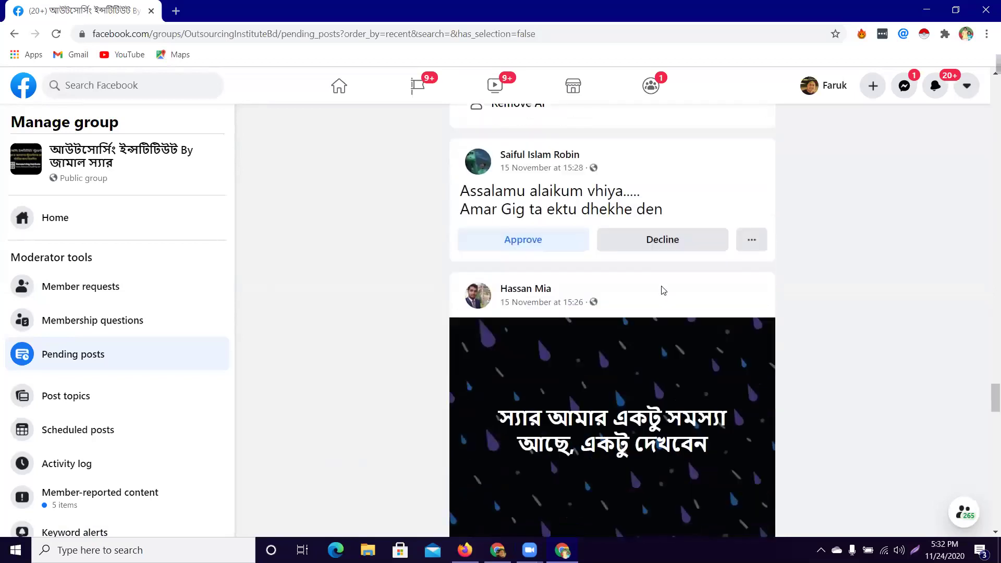
left_click(657, 249)
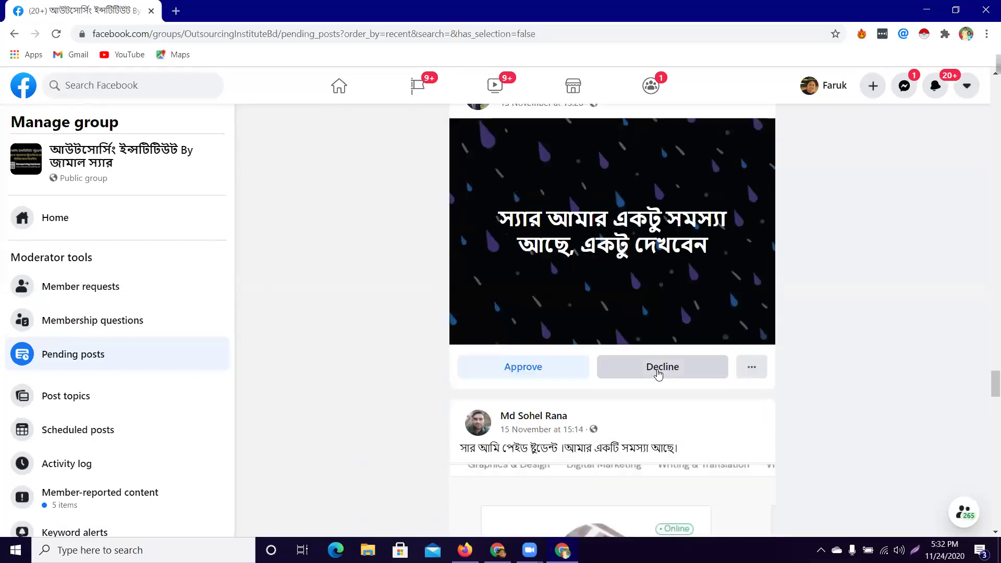
left_click(661, 364)
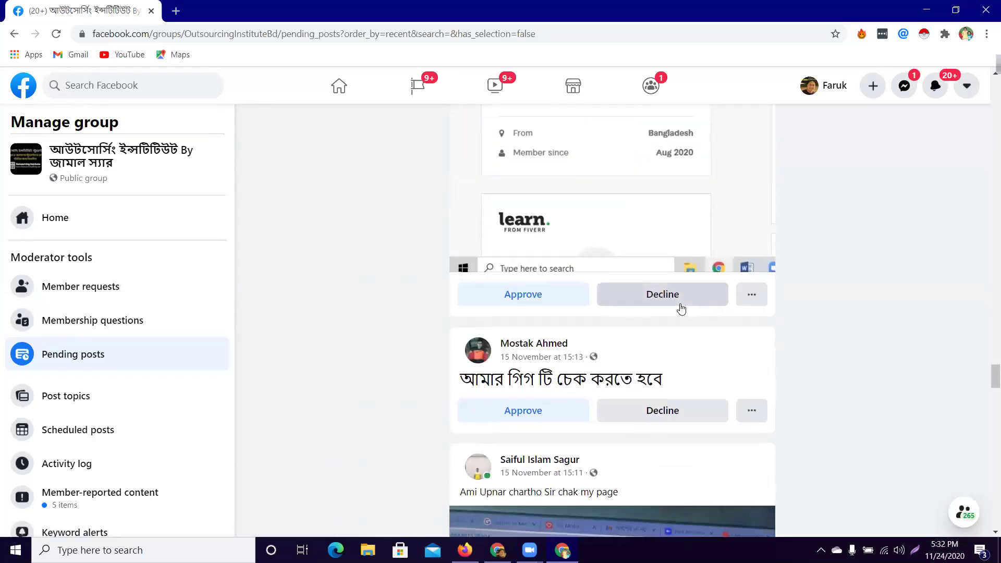
left_click(680, 304)
left_click(665, 256)
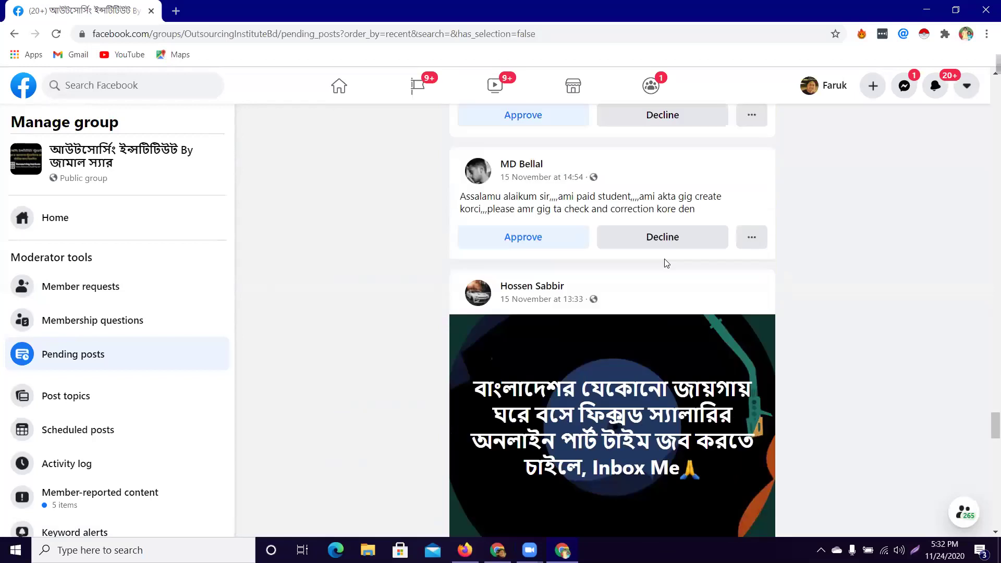
left_click(660, 223)
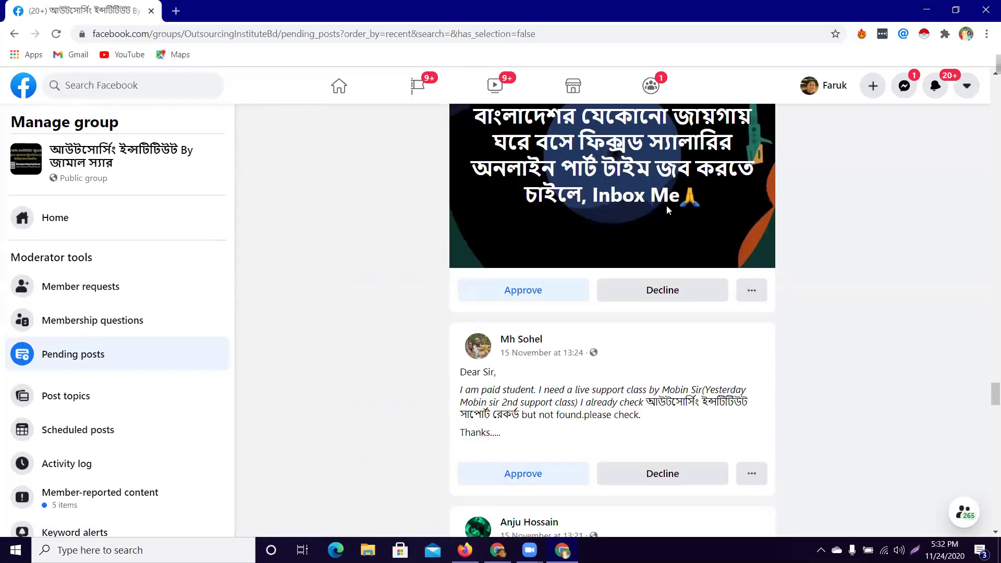
left_click(665, 290)
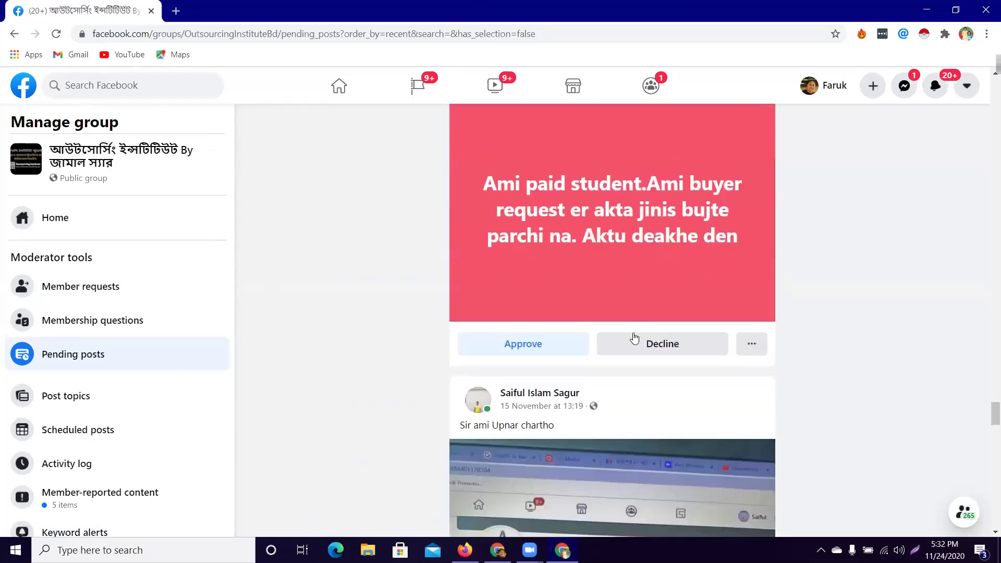
left_click(633, 337)
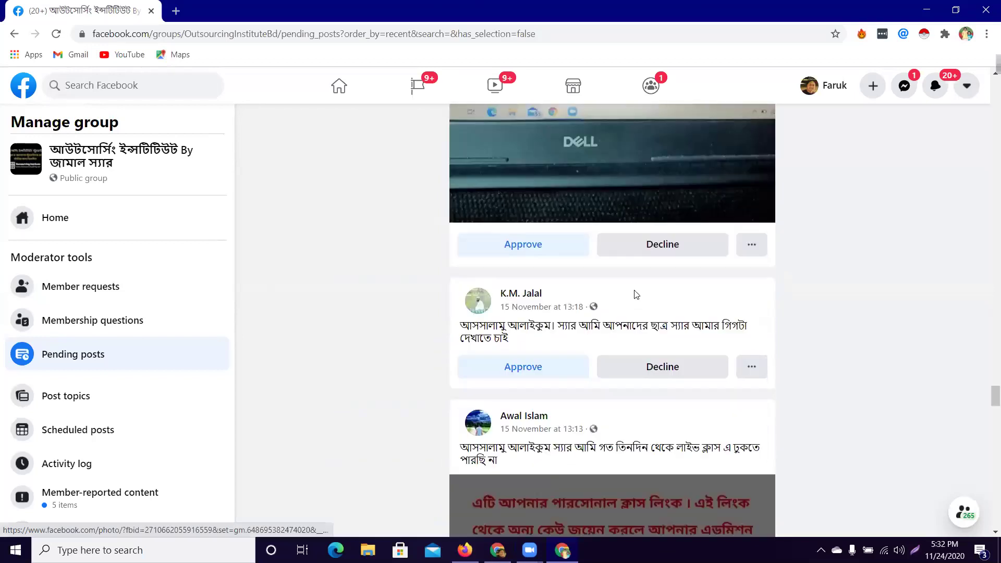
Decline the DELL laptop, meeting screenshot, pink laptop, VANKYO projector sale and job advert posts
left_click(665, 248)
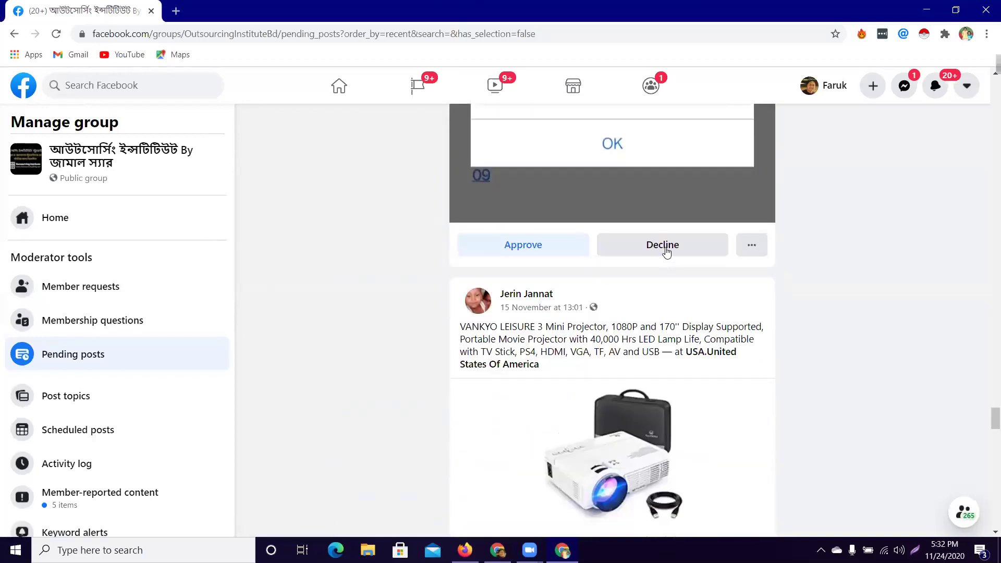
left_click(663, 247)
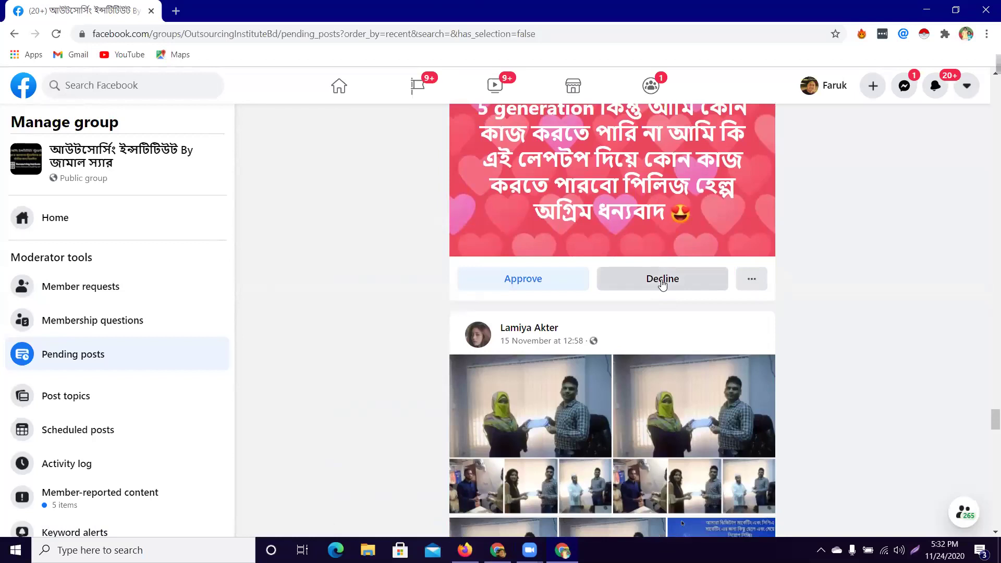
left_click(664, 280)
left_click(669, 264)
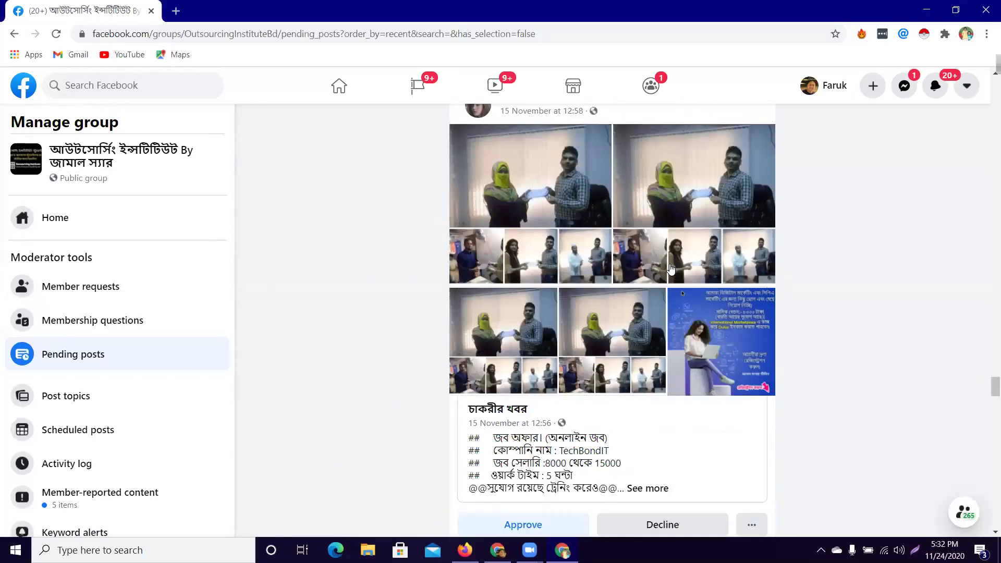
left_click(664, 295)
scroll(660, 307, "down", 5)
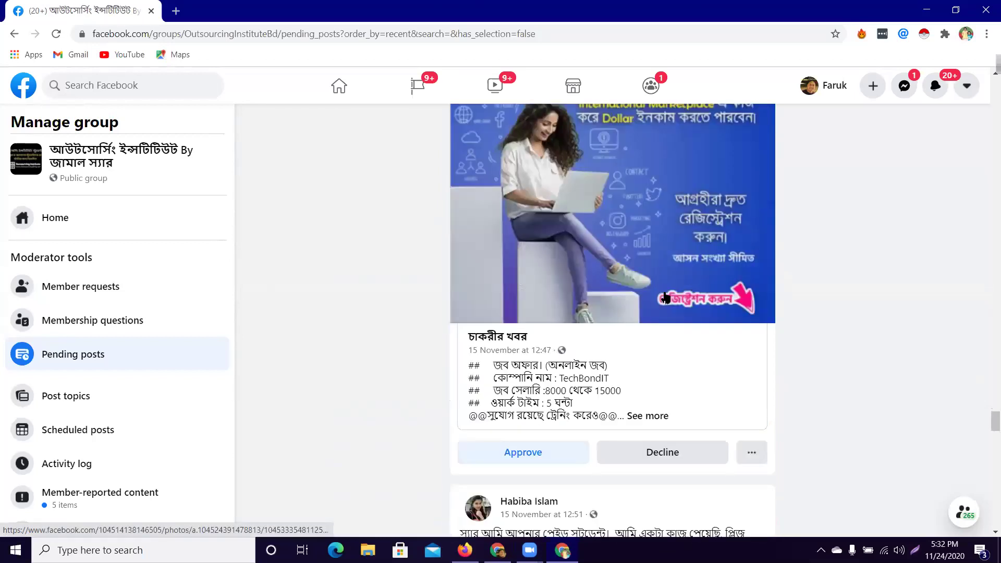
left_click(675, 382)
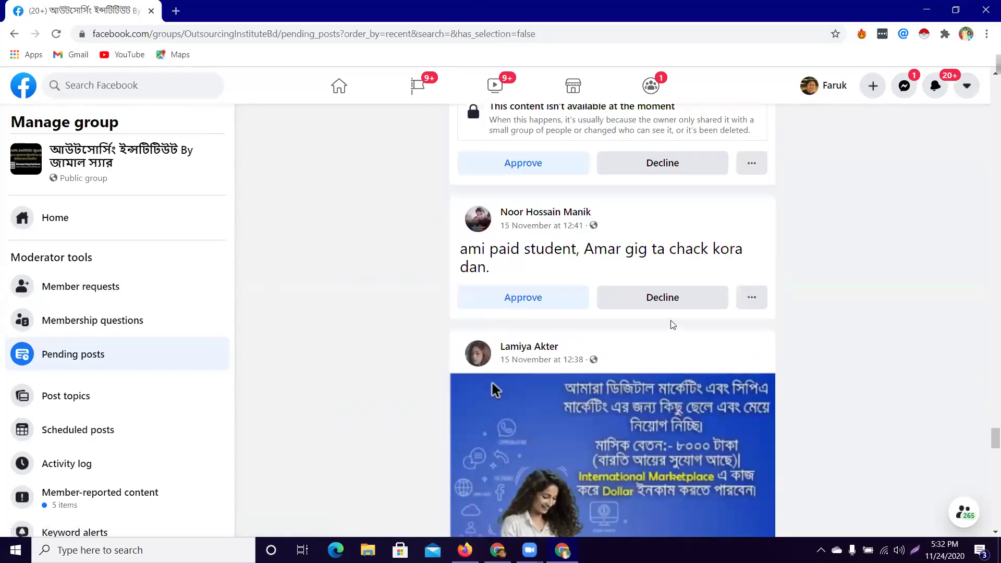
left_click(656, 415)
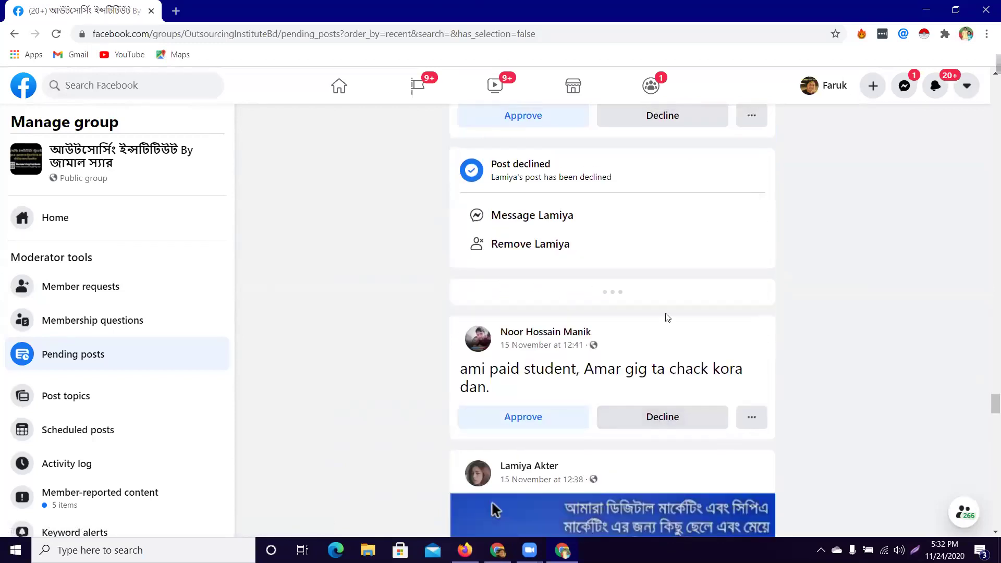
Decline the paid student's gig check, duplicate marketing job advert, raindrop freelancing and recruitment notice posts
scroll(657, 313, "down", 5)
left_click(649, 253)
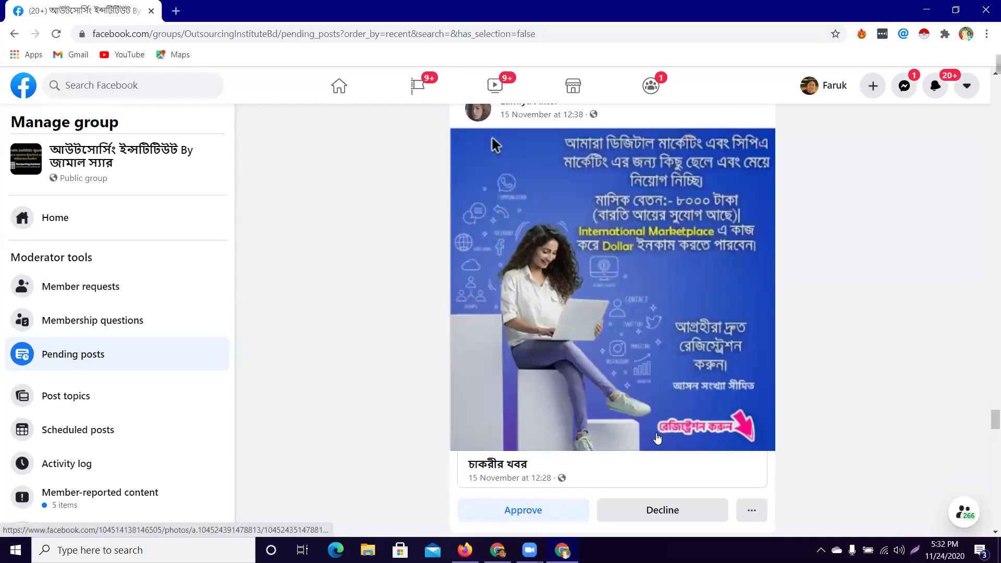
scroll(662, 313, "down", 4)
left_click(666, 316)
scroll(662, 313, "down", 5)
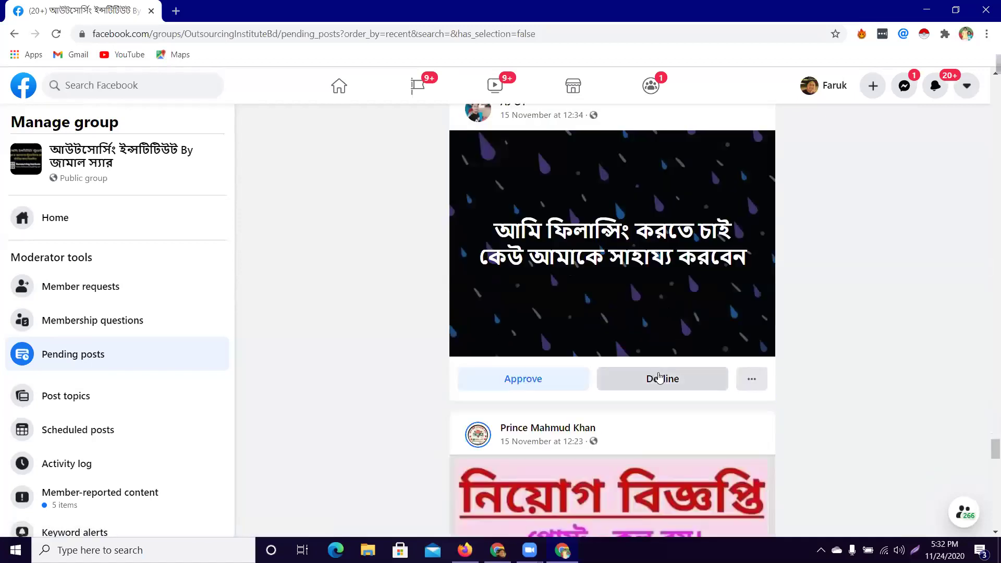
left_click(671, 385)
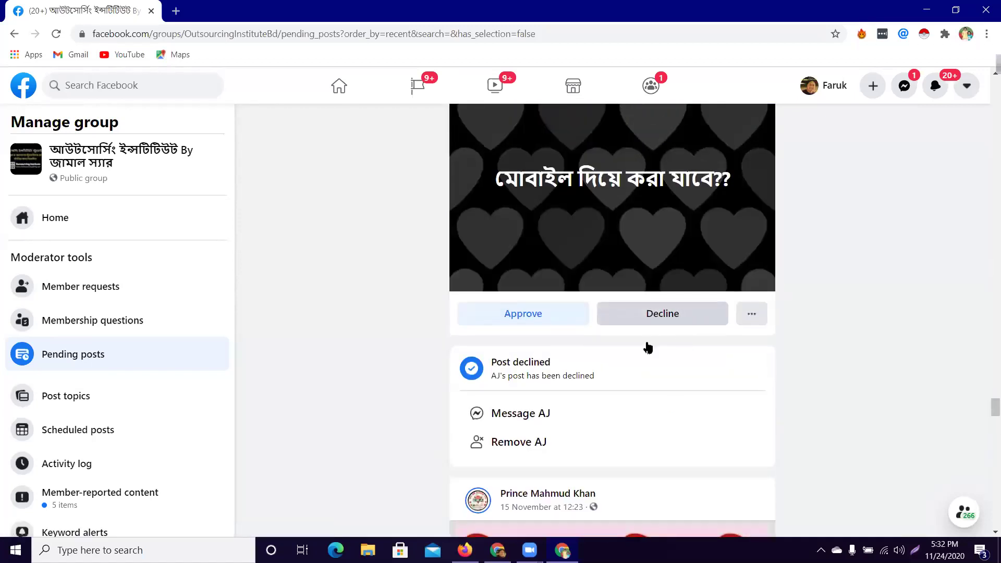
scroll(648, 346, "down", 4)
scroll(648, 346, "down", 8)
left_click(672, 317)
scroll(672, 317, "down", 6)
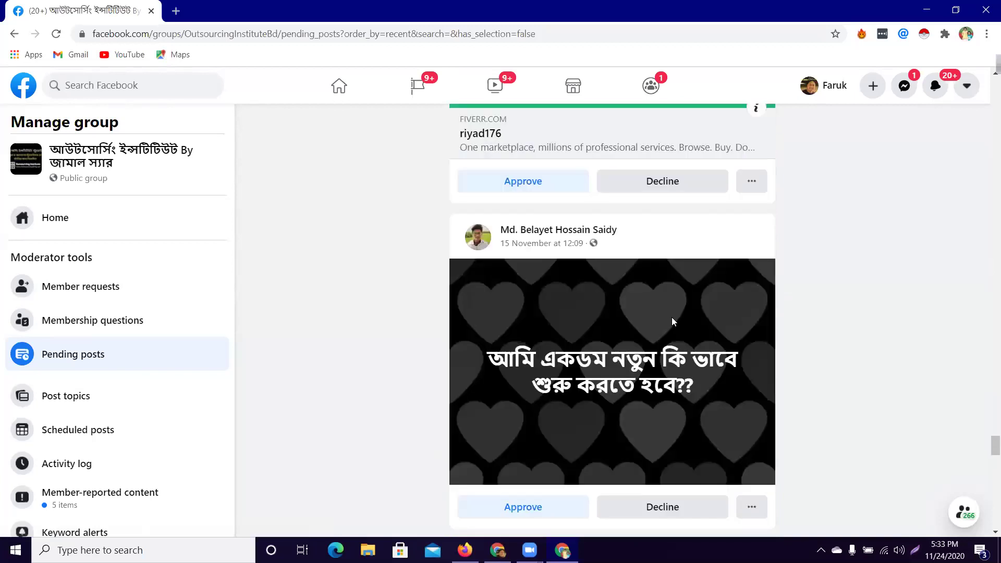
scroll(660, 339, "up", 2)
Decline the heart-image, bookmarking support, 'Sir approved plz', 500-likes and paid-student support posts
left_click(651, 348)
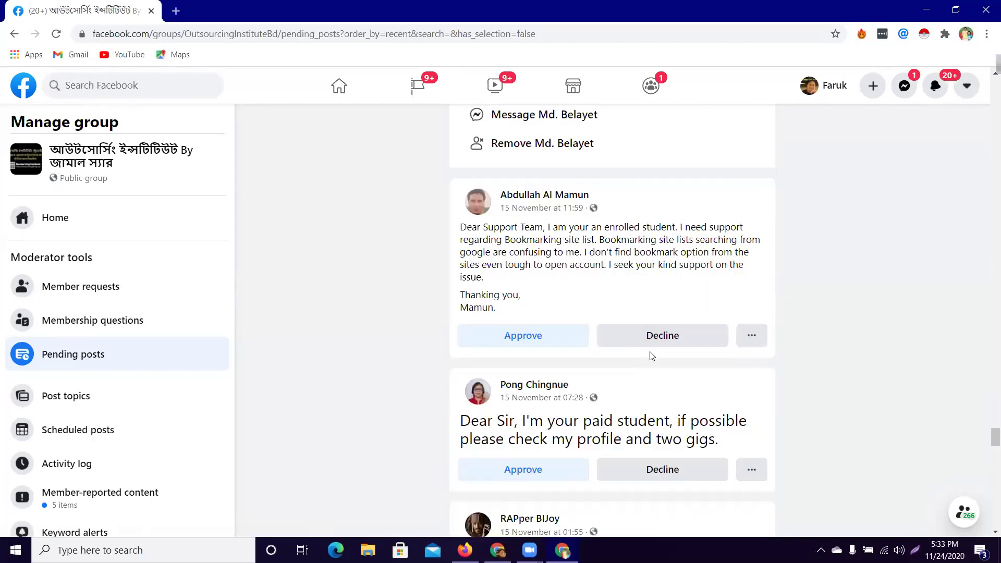
left_click(676, 336)
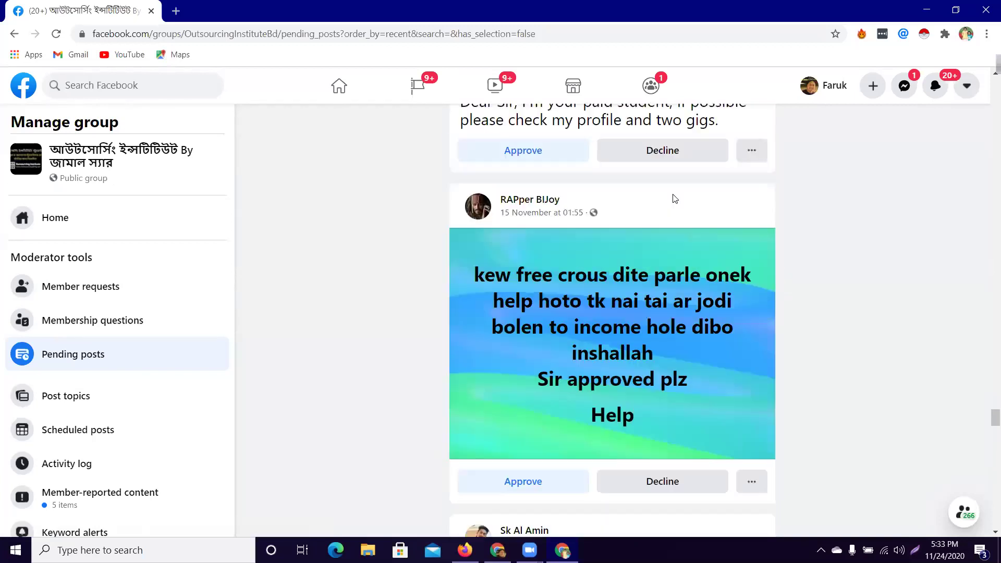
left_click(672, 278)
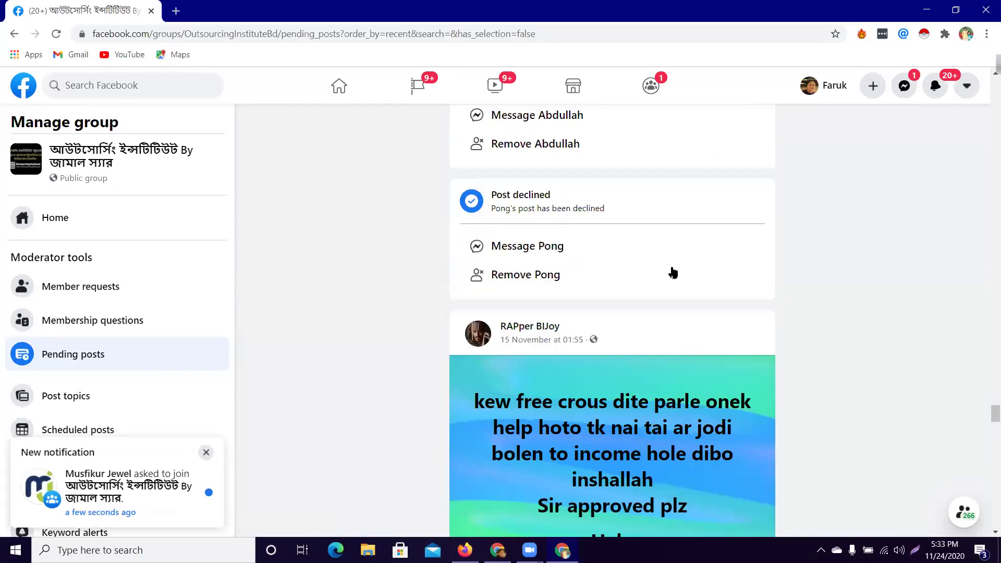
scroll(673, 272, "down", 3)
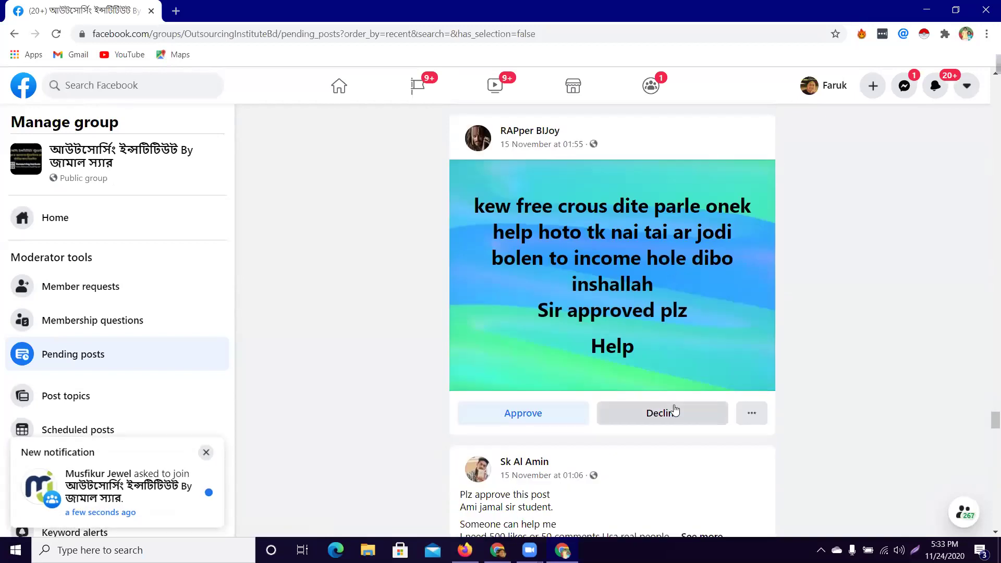
left_click(672, 412)
scroll(660, 209, "down", 3)
scroll(656, 208, "up", 2)
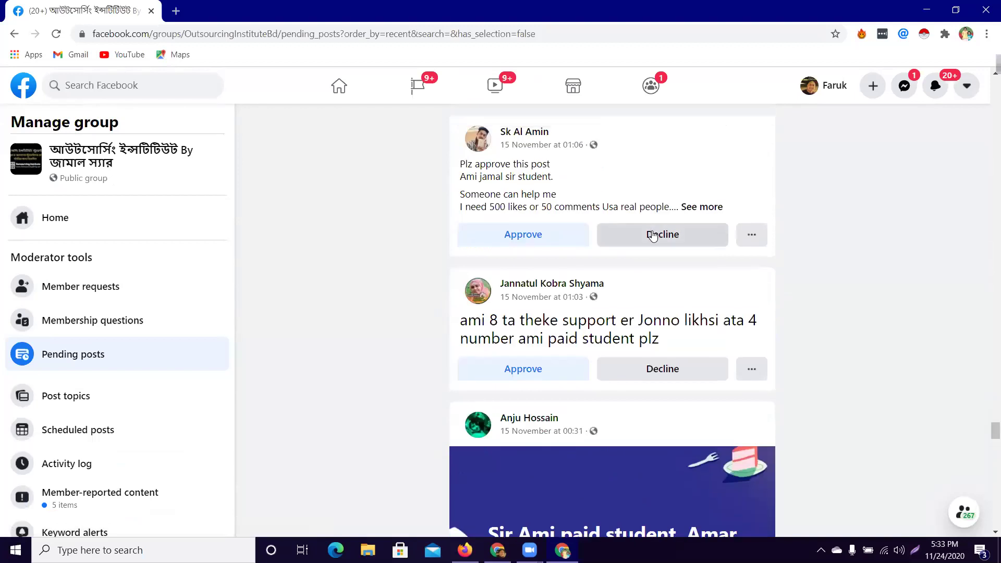
left_click(655, 234)
left_click(666, 348)
Decline the bookmarking gig, Facebook promotion gig, unavailable content, friend-request link and Dhaka members posts
scroll(677, 324, "down", 5)
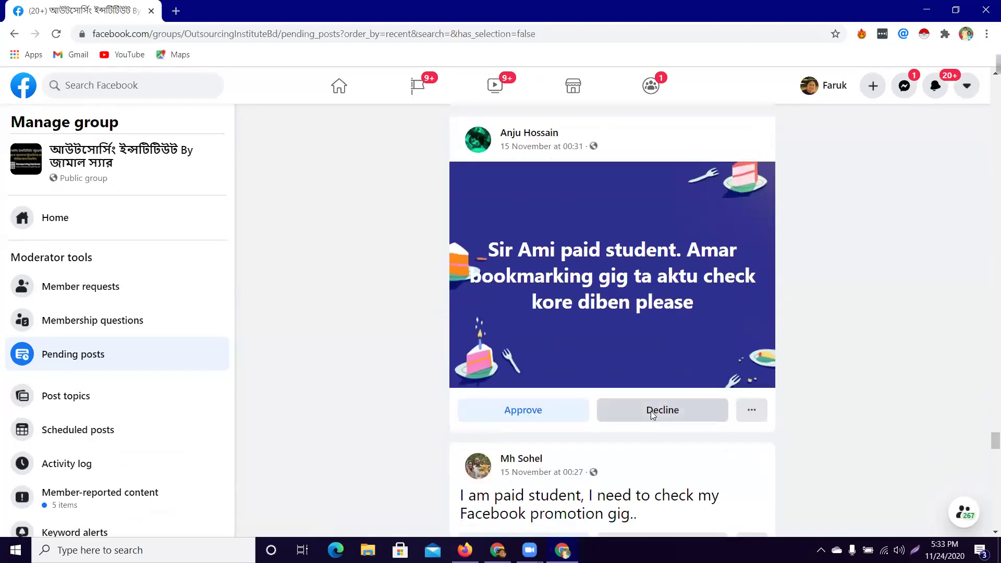
left_click(650, 410)
scroll(651, 323, "down", 3)
scroll(660, 225, "up", 2)
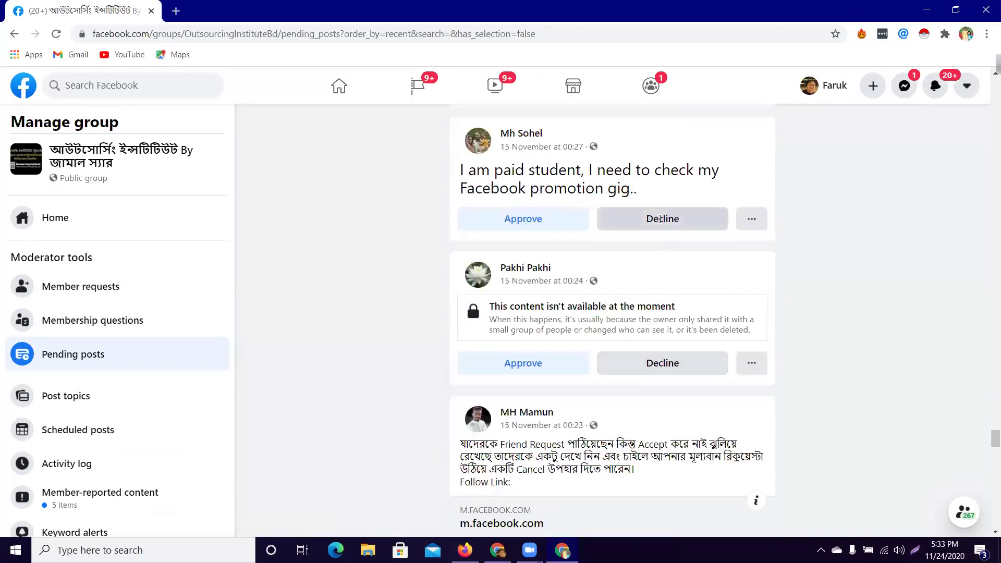
left_click(660, 219)
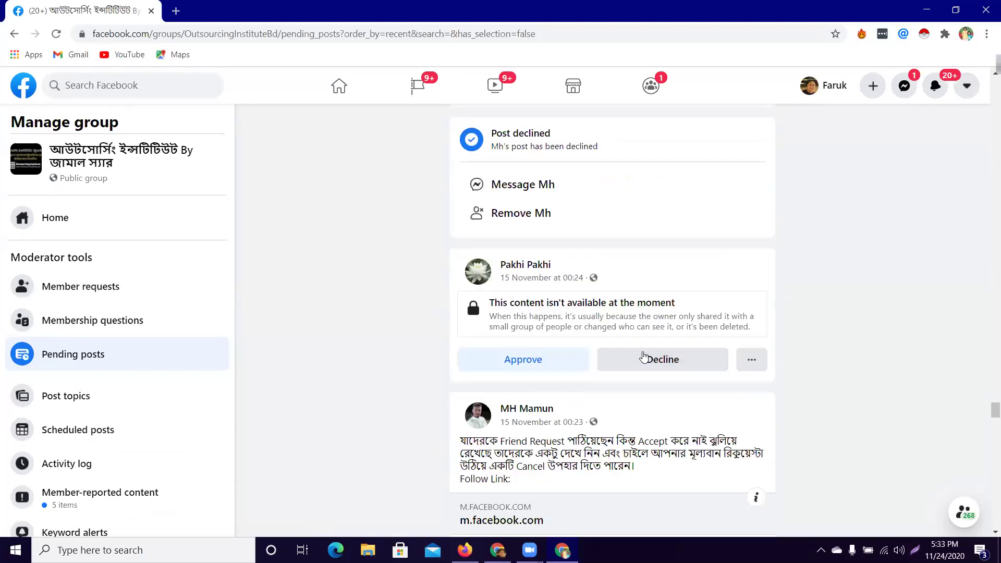
left_click(644, 357)
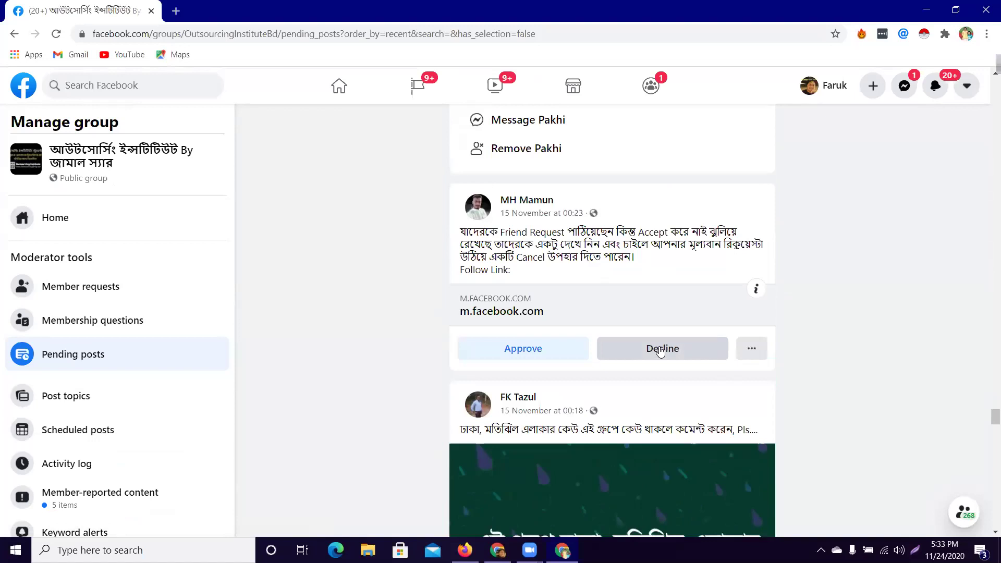
left_click(661, 351)
scroll(662, 354, "down", 5)
left_click(665, 362)
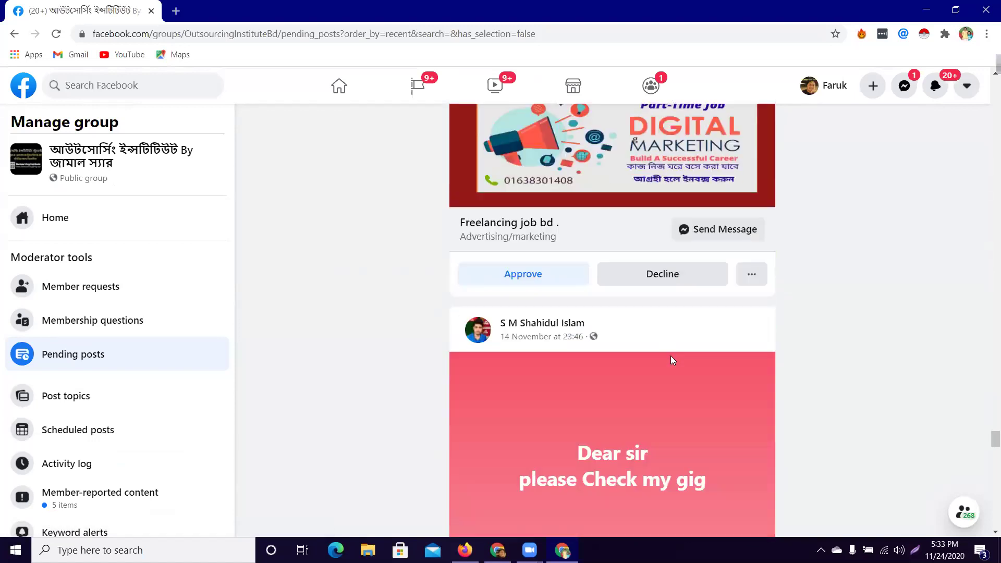
Decline the Digital Marketing job ad, 'please Check my gig', shared link, support and education news posts
left_click(654, 374)
left_click(653, 284)
scroll(650, 293, "down", 3)
left_click(646, 239)
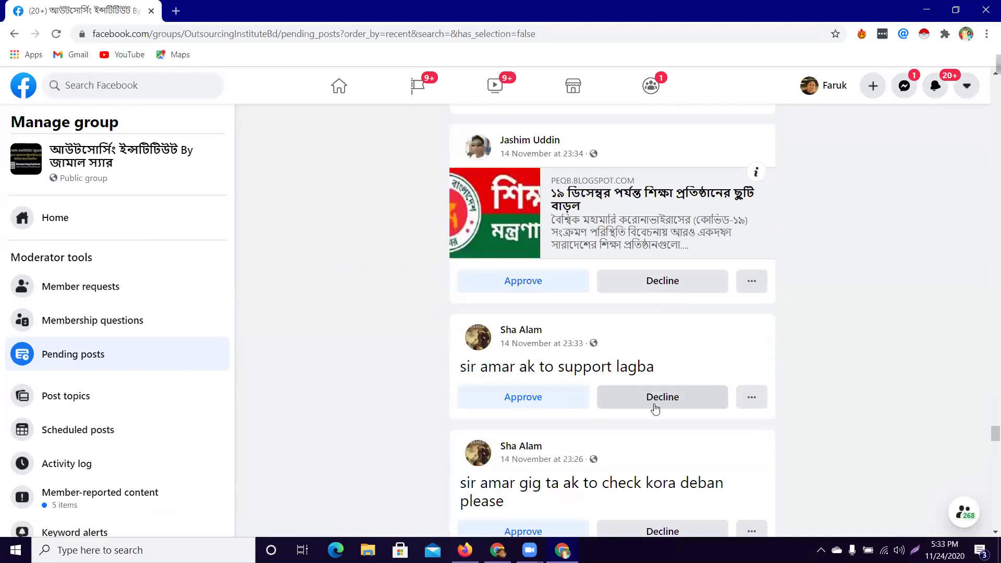
left_click(655, 398)
left_click(652, 284)
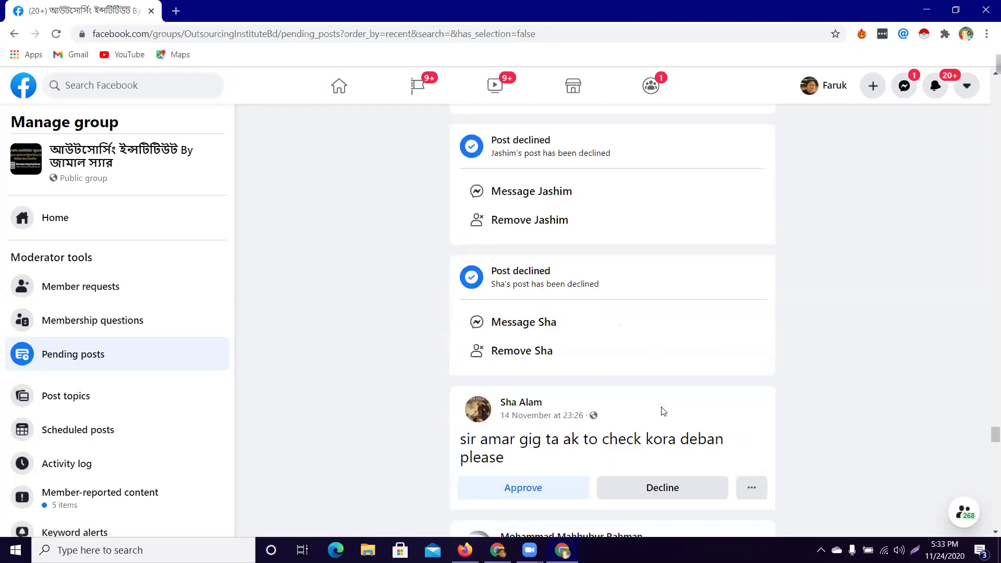
left_click(658, 483)
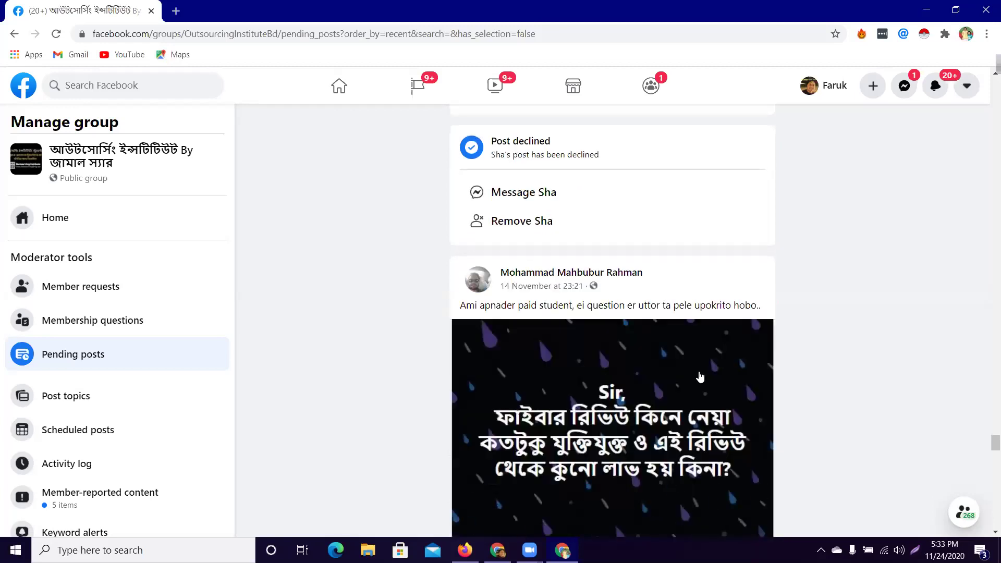
Decline the Fiverr review and seller-level screenshot posts, then reload the queue showing 582 pending
scroll(699, 374, "down", 3)
scroll(706, 368, "down", 3)
scroll(681, 206, "up", 1)
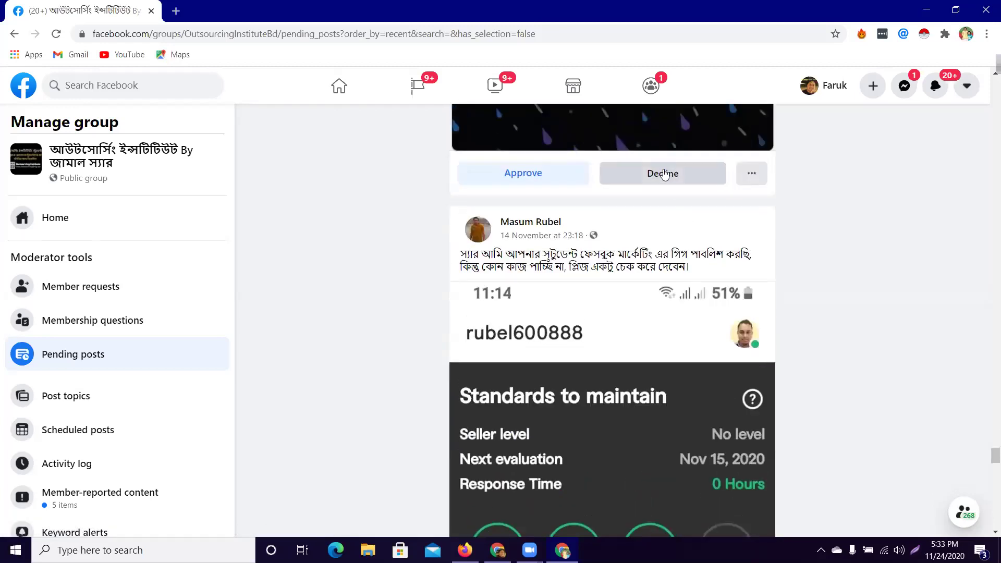
left_click(666, 166)
scroll(660, 176, "down", 2)
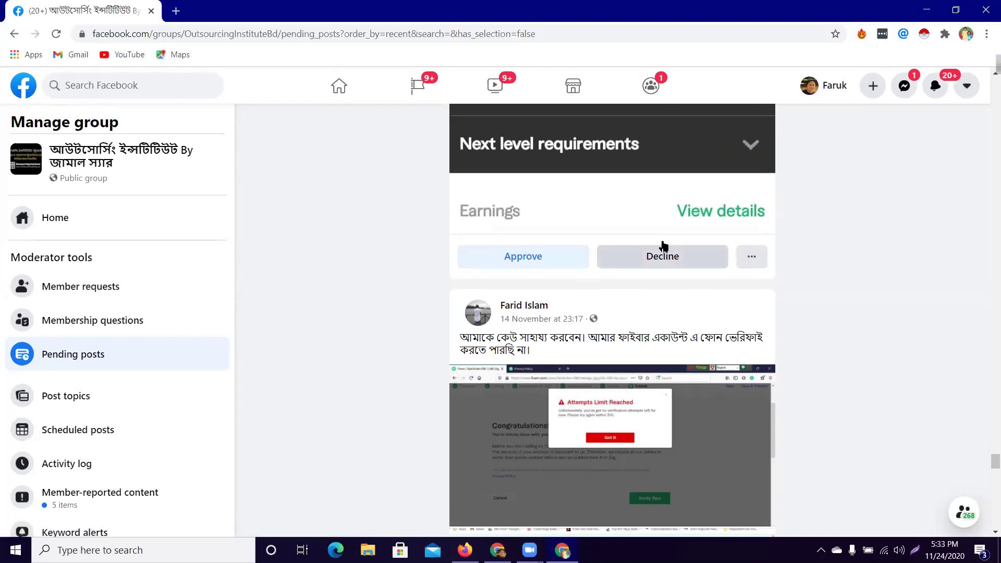
left_click(662, 253)
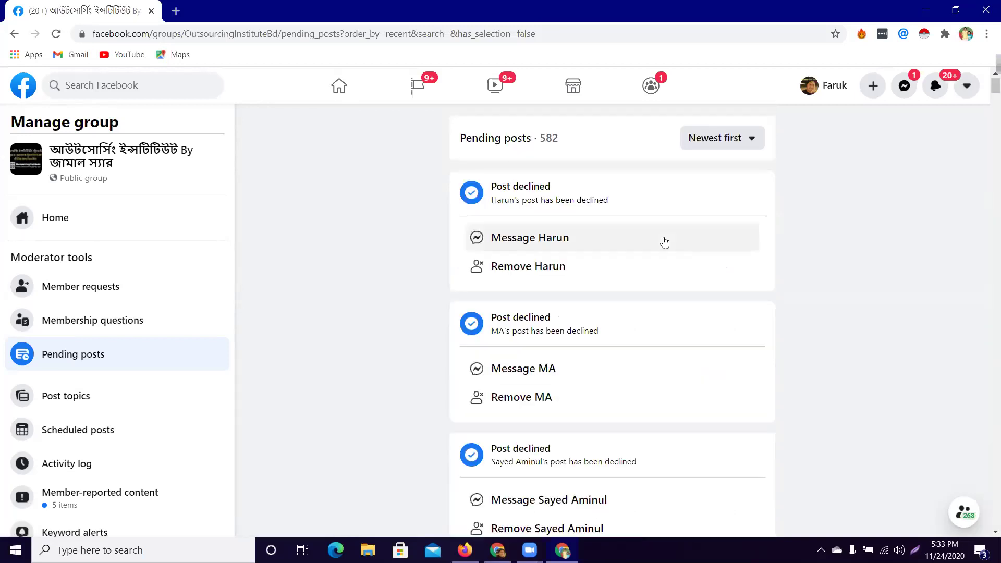
scroll(665, 242, "down", 5)
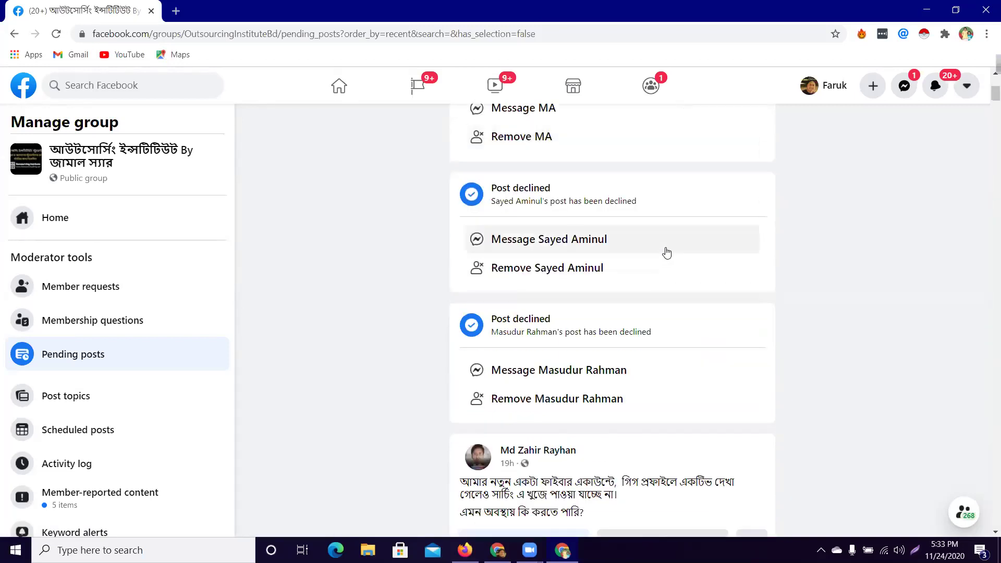
scroll(667, 253, "up", 5)
key("F5")
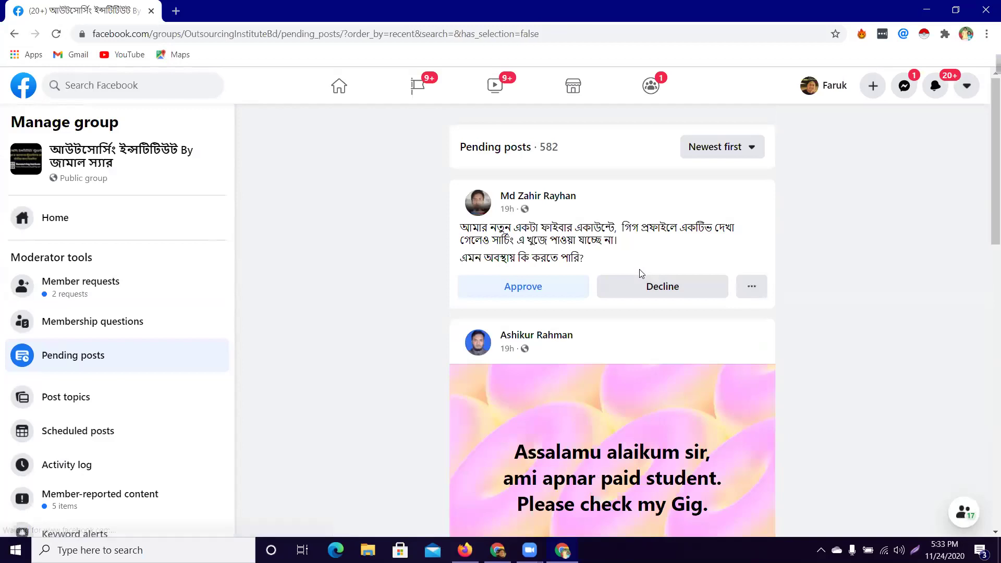
Decline the Fiverr-account question, several gig-check requests, the live-class request and the part-time job advert
left_click(656, 286)
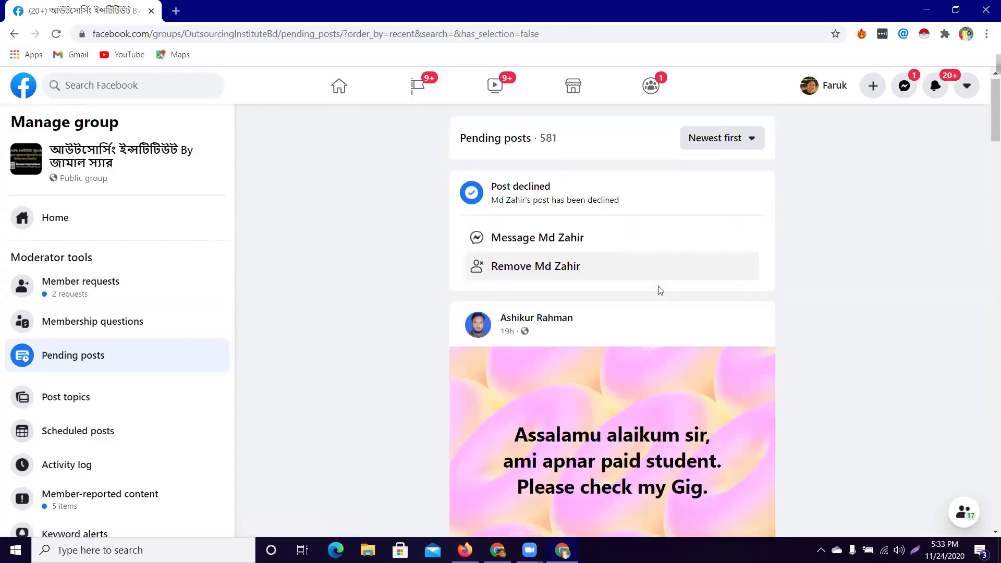
scroll(658, 290, "down", 6)
left_click(646, 277)
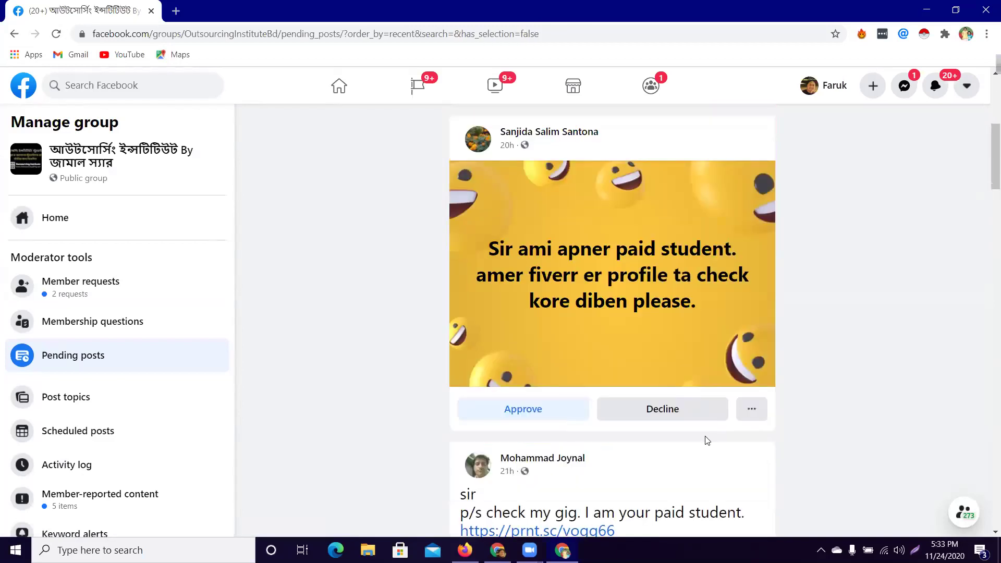
left_click(666, 409)
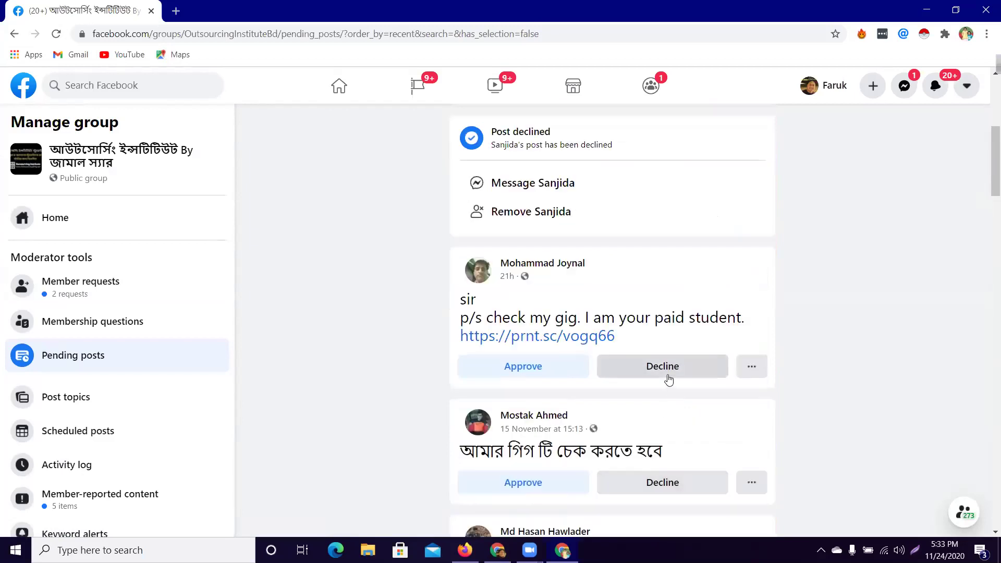
left_click(668, 376)
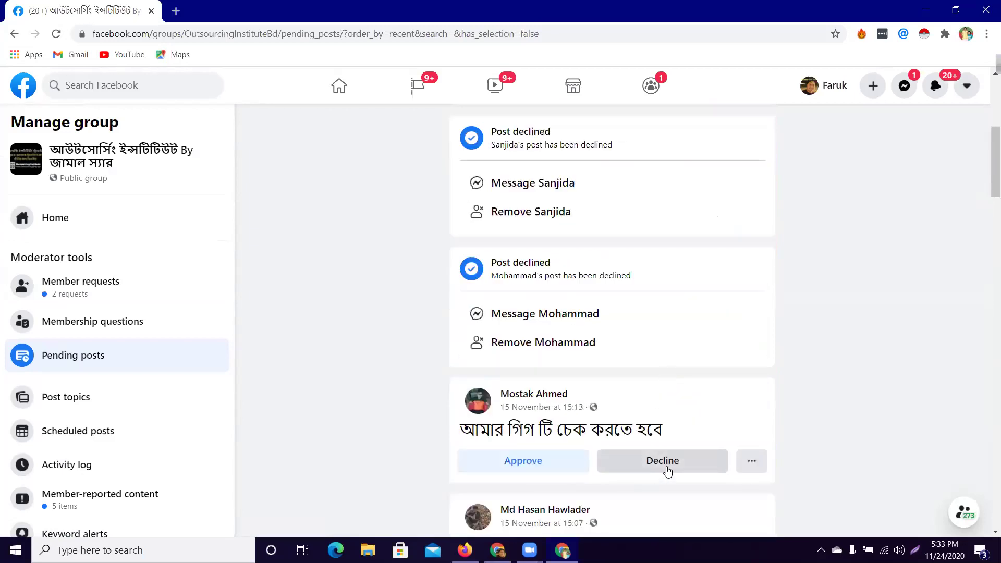
left_click(668, 471)
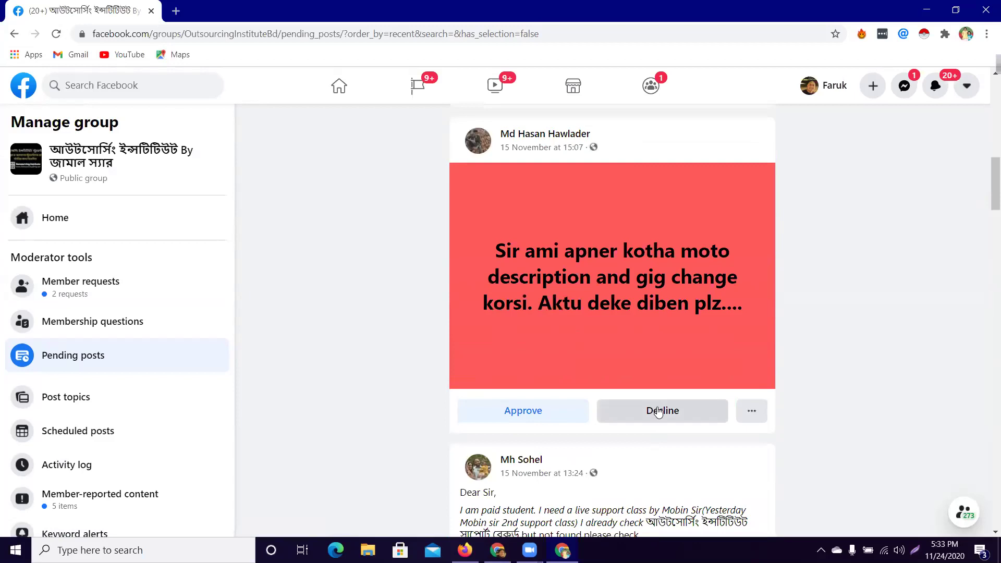
left_click(658, 412)
left_click(660, 206)
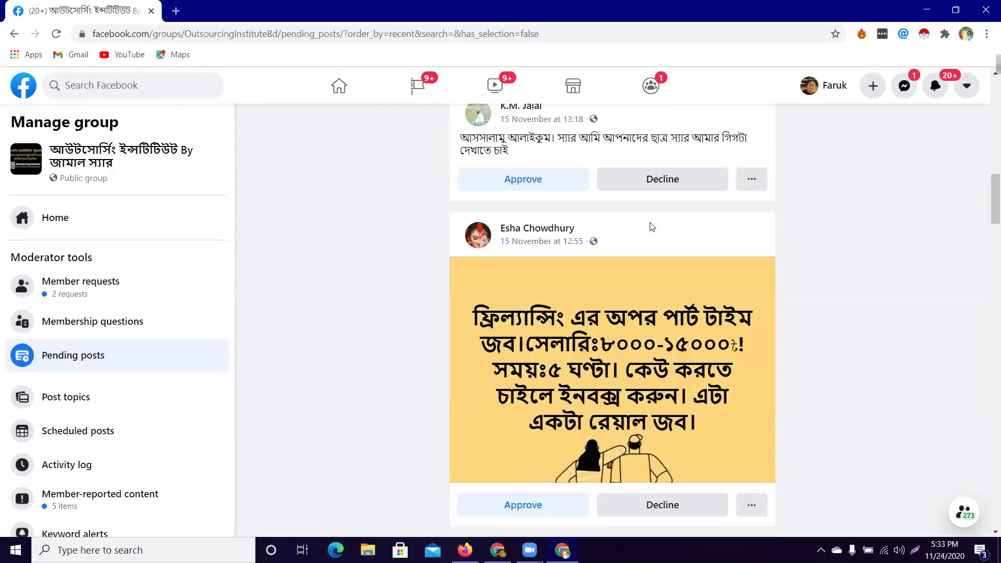
left_click(670, 280)
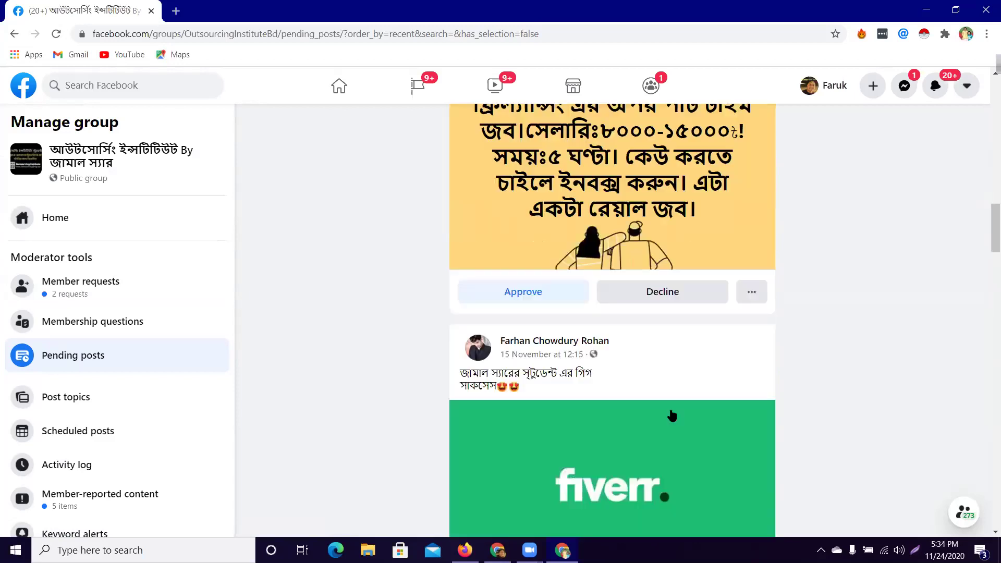
left_click(662, 281)
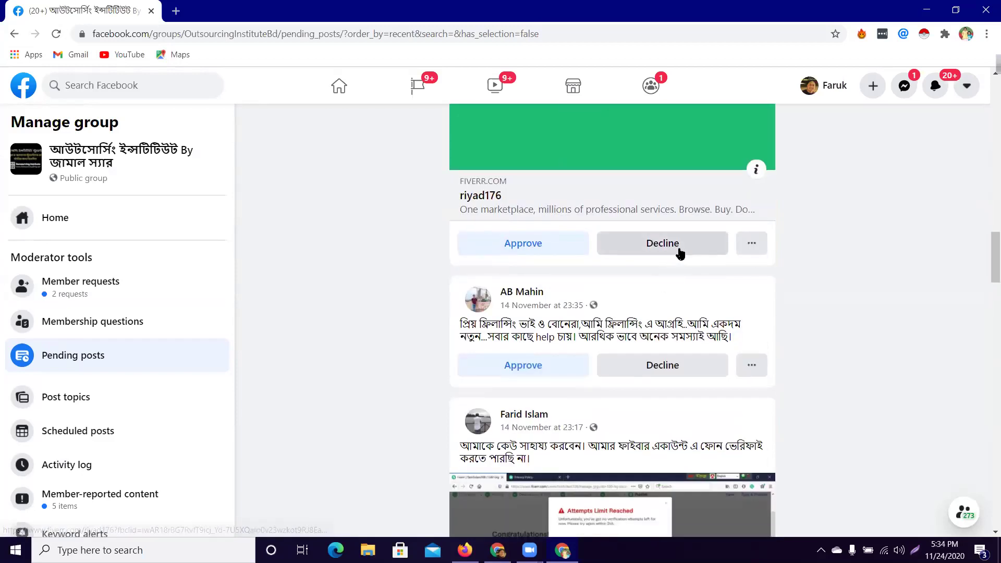
left_click(678, 249)
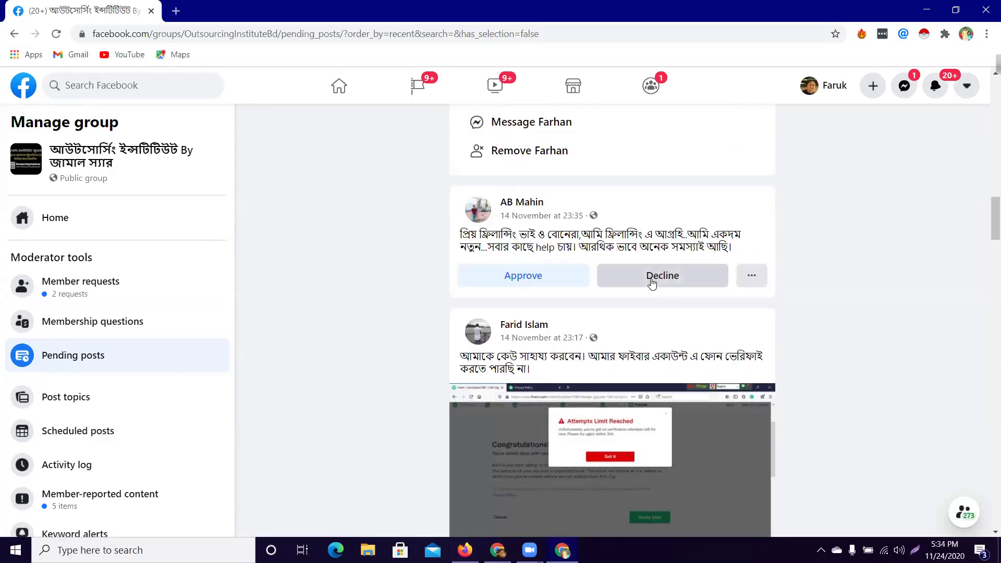
left_click(652, 275)
Decline the phone-verification, 'Need help?', buyer-request and 'Help me' posts, then reload the queue
left_click(663, 415)
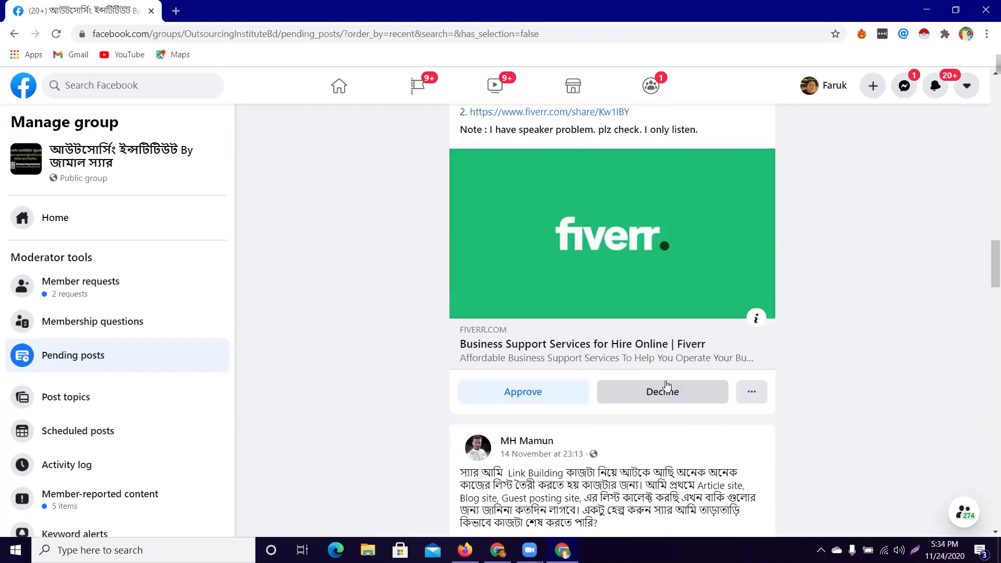
left_click(659, 291)
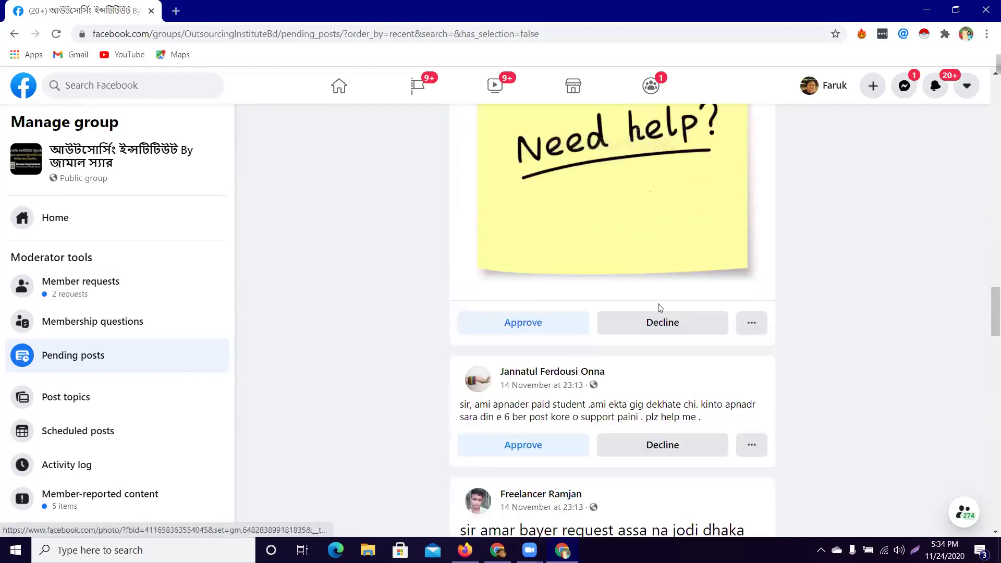
left_click(659, 316)
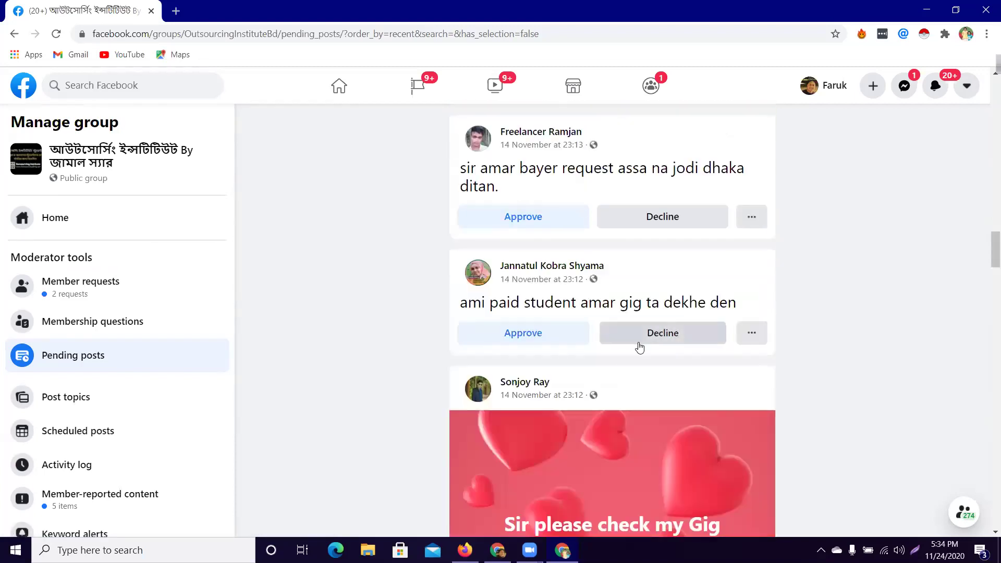
left_click(640, 336)
left_click(654, 215)
scroll(642, 324, "down", 5)
left_click(637, 346)
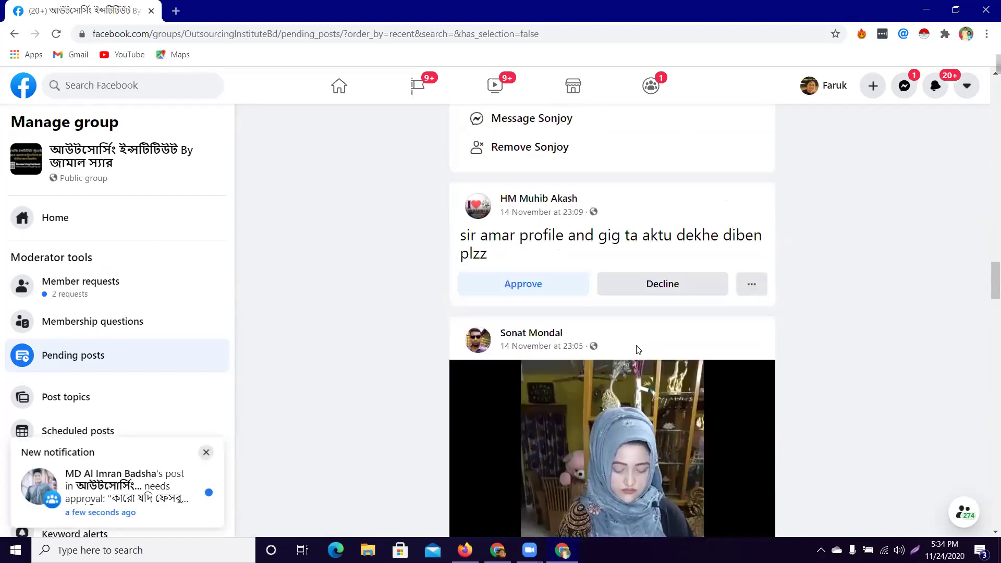
scroll(651, 359, "down", 3)
scroll(656, 369, "down", 3)
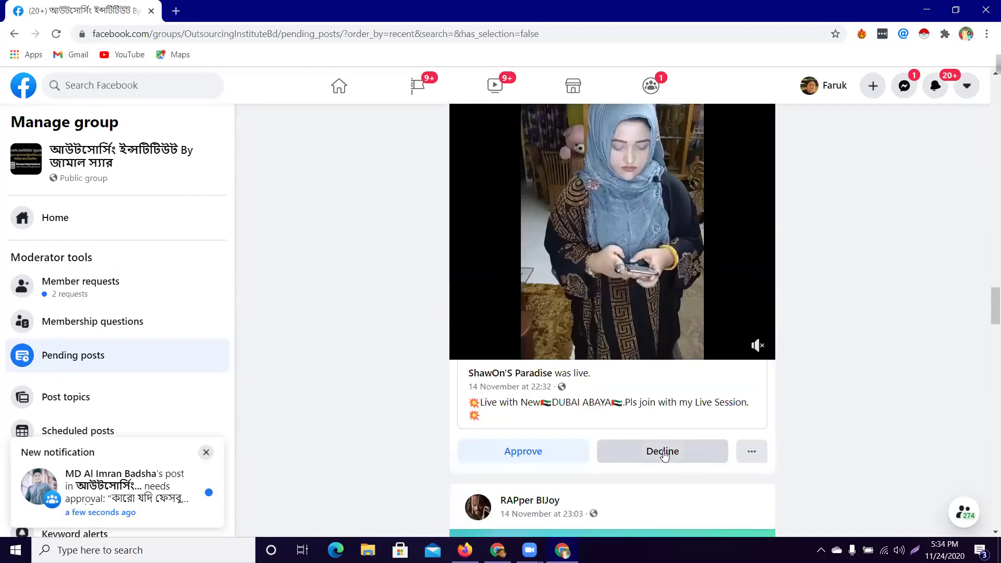
left_click(663, 450)
left_click(660, 417)
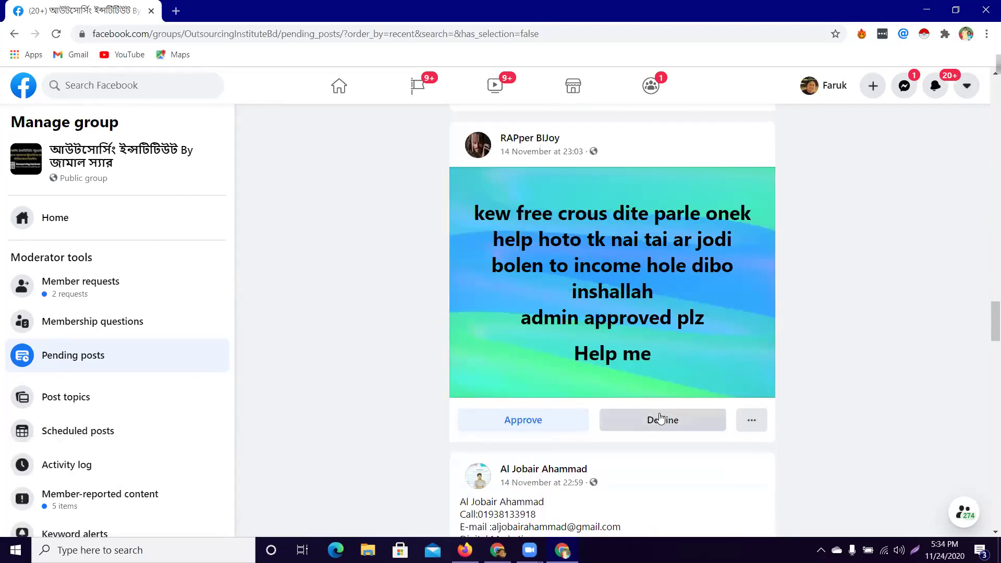
left_click(55, 33)
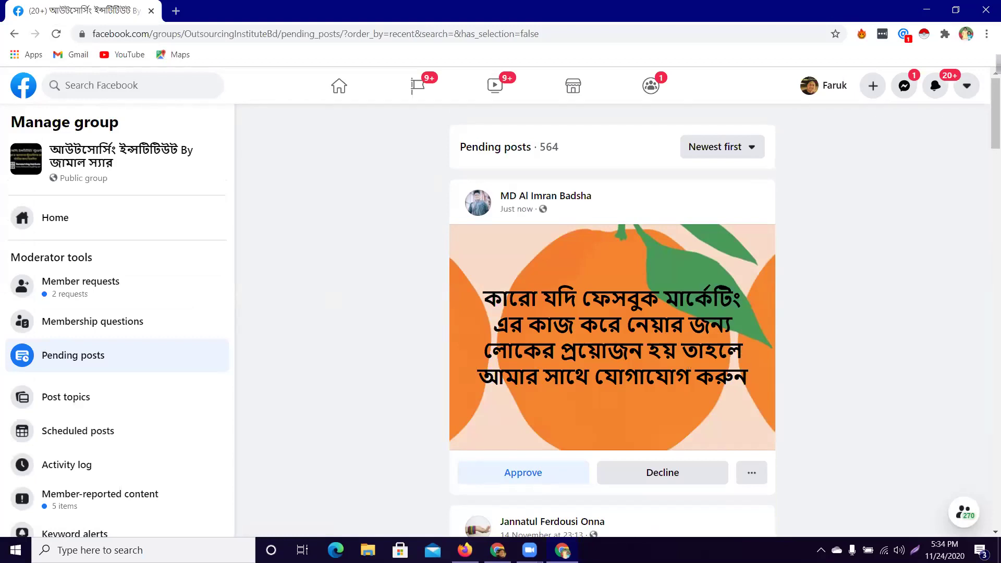
Approve the Facebook marketing offer post; decline the gig-check, digital marketing video and Social Bookmarking posts
left_click(551, 472)
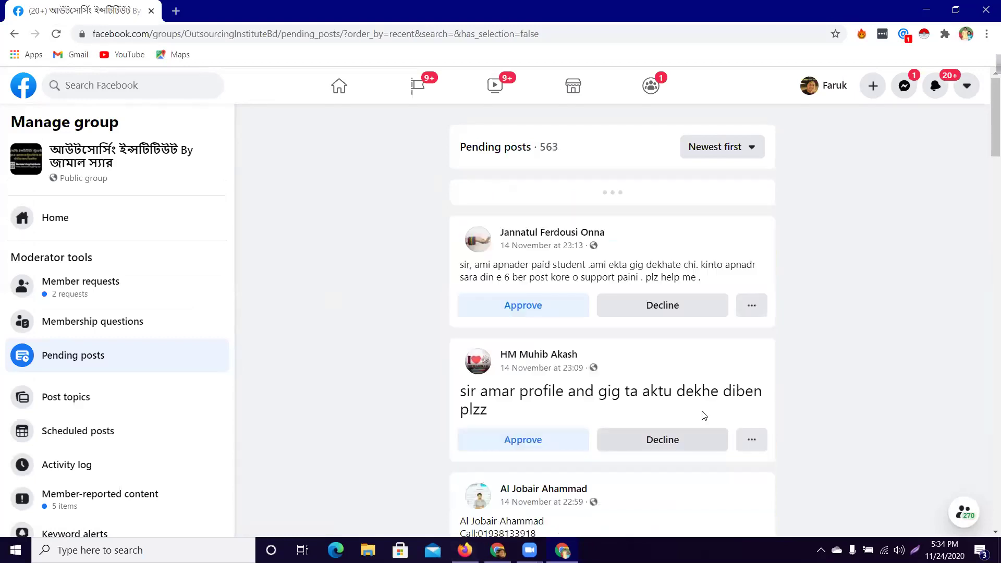
left_click(651, 370)
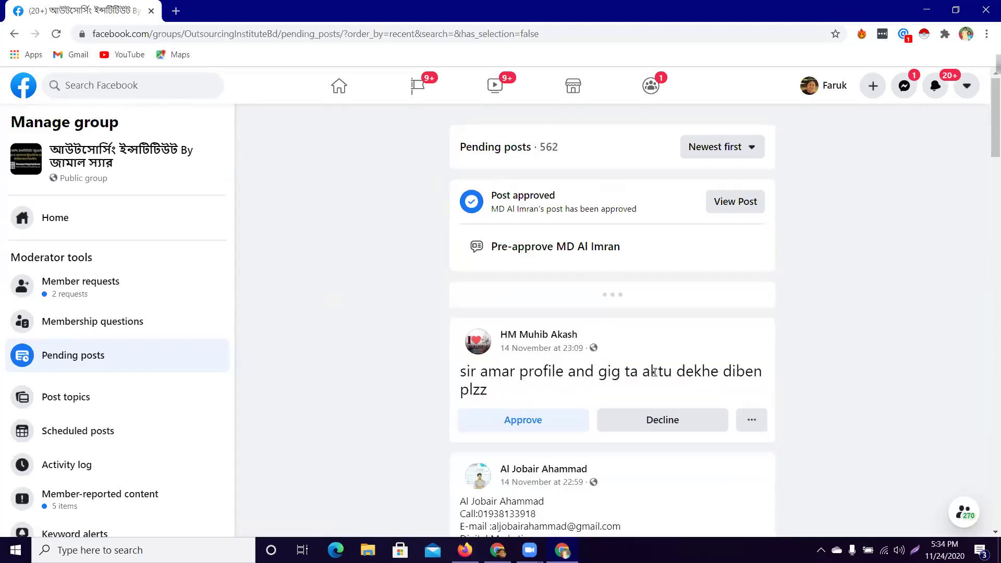
scroll(654, 403, "down", 5)
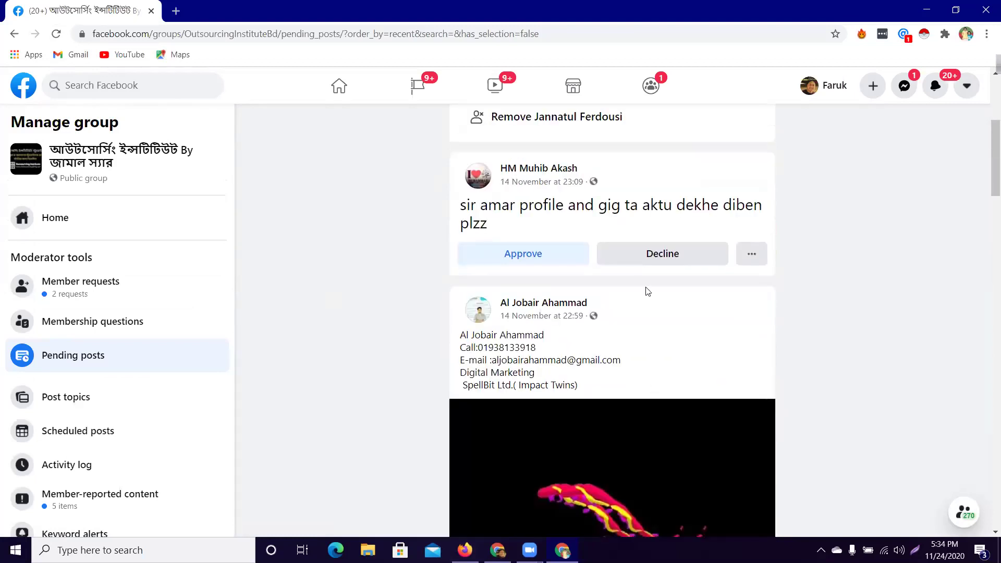
left_click(662, 252)
scroll(660, 257, "down", 5)
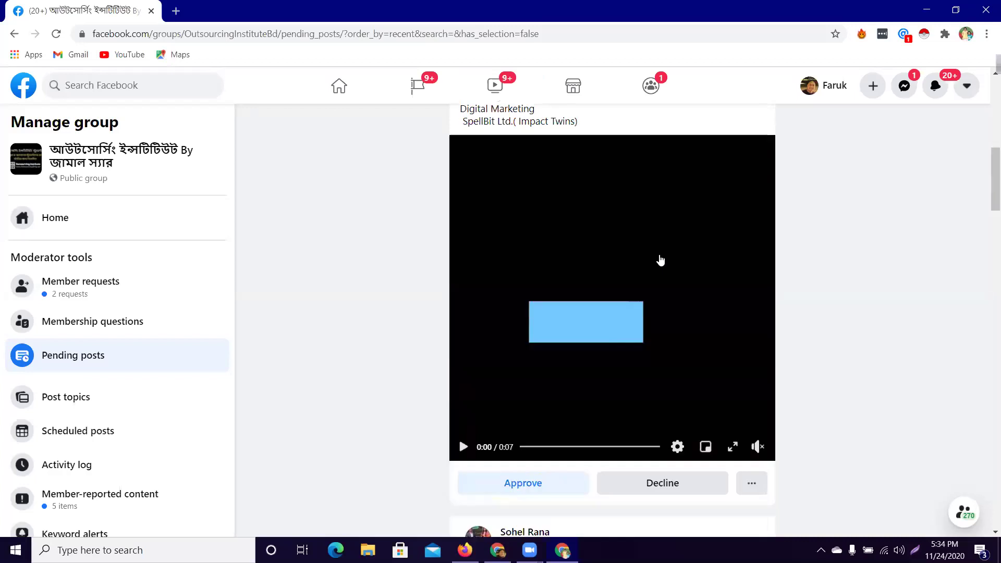
left_click(655, 482)
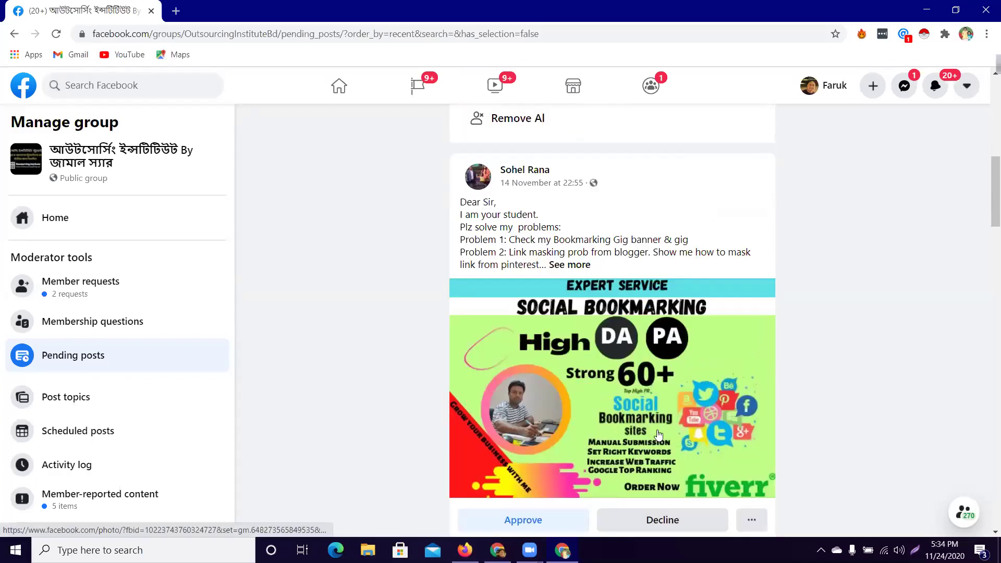
scroll(653, 427, "down", 3)
left_click(648, 262)
Decline the Galaxy S7 posts, gig and profile review requests, the SEO-class and Fiverr-reviews questions
scroll(648, 272, "down", 5)
scroll(662, 290, "down", 5)
left_click(663, 254)
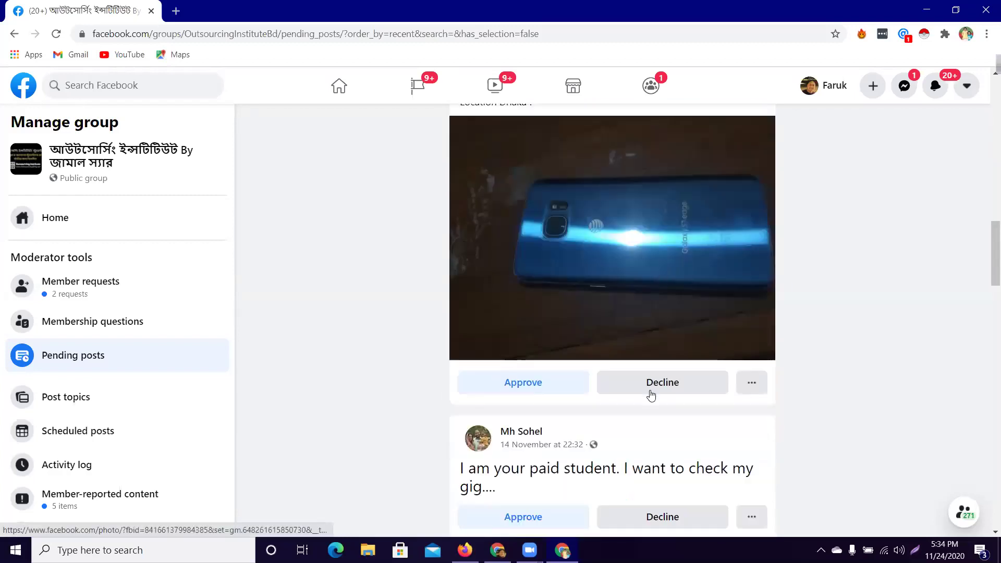
left_click(650, 385)
left_click(659, 261)
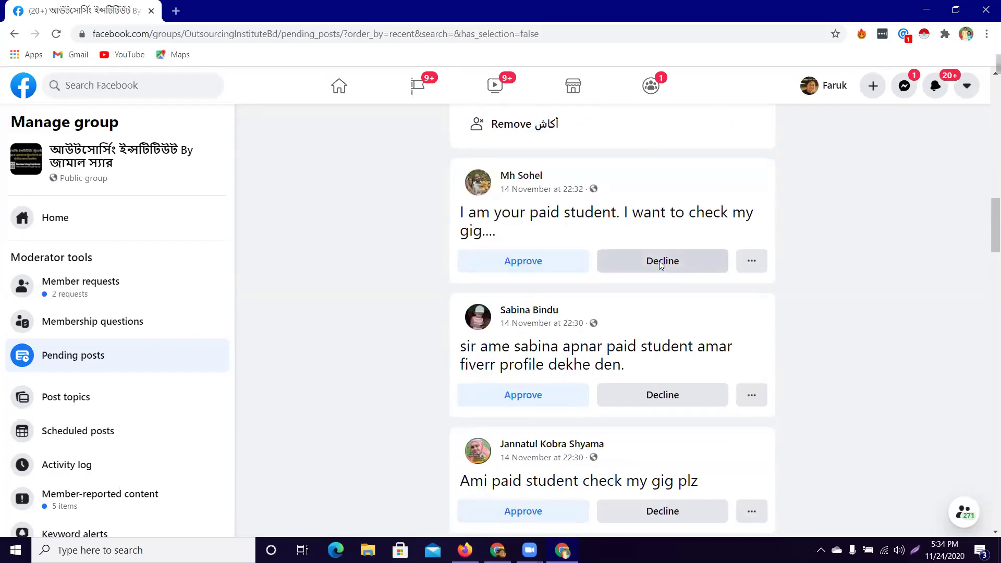
left_click(663, 399)
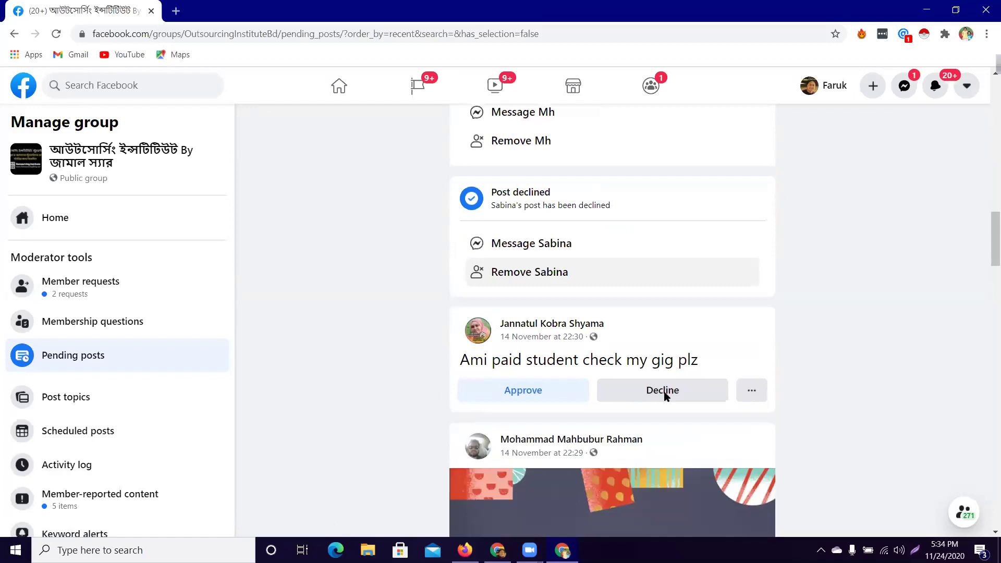
left_click(664, 379)
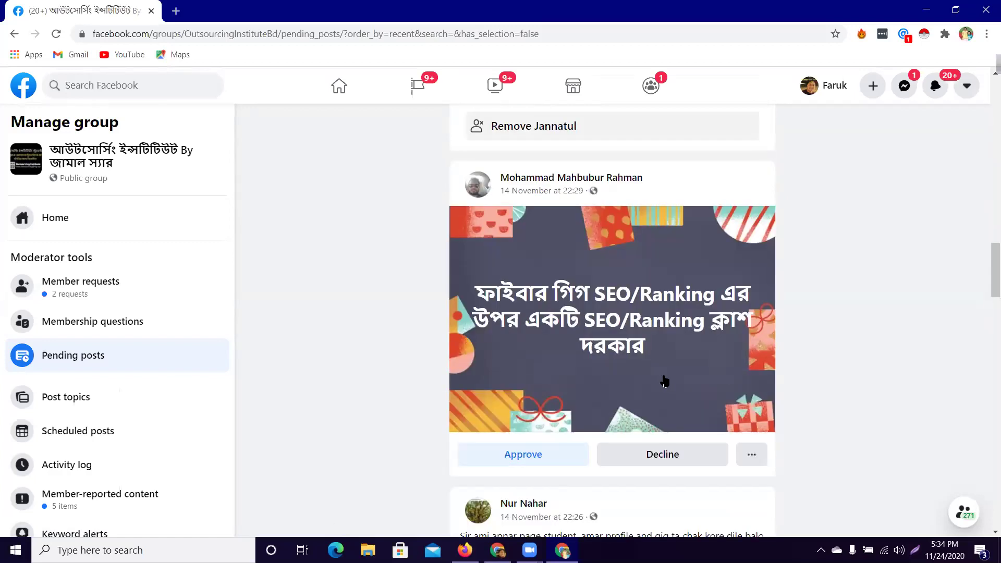
left_click(662, 454)
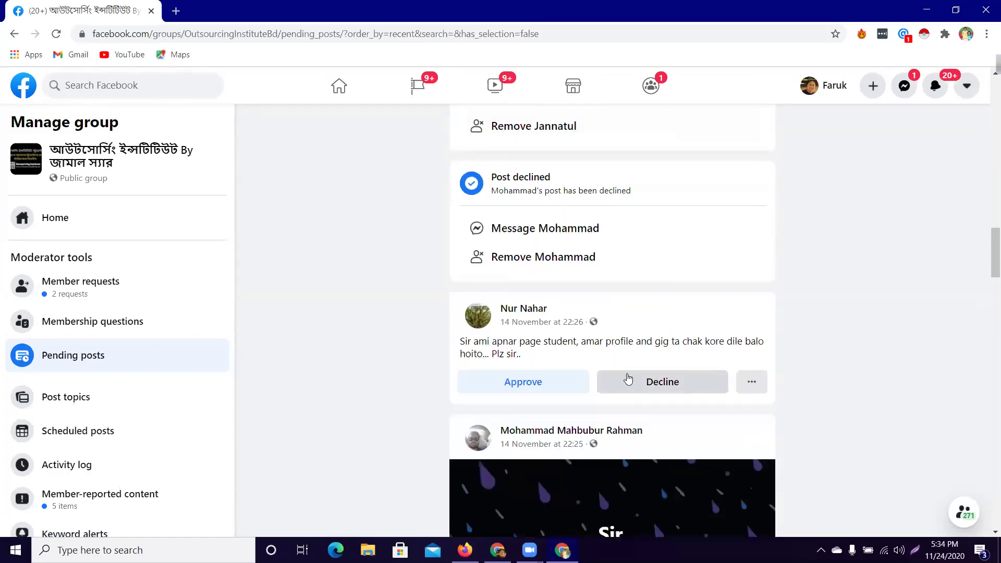
left_click(662, 382)
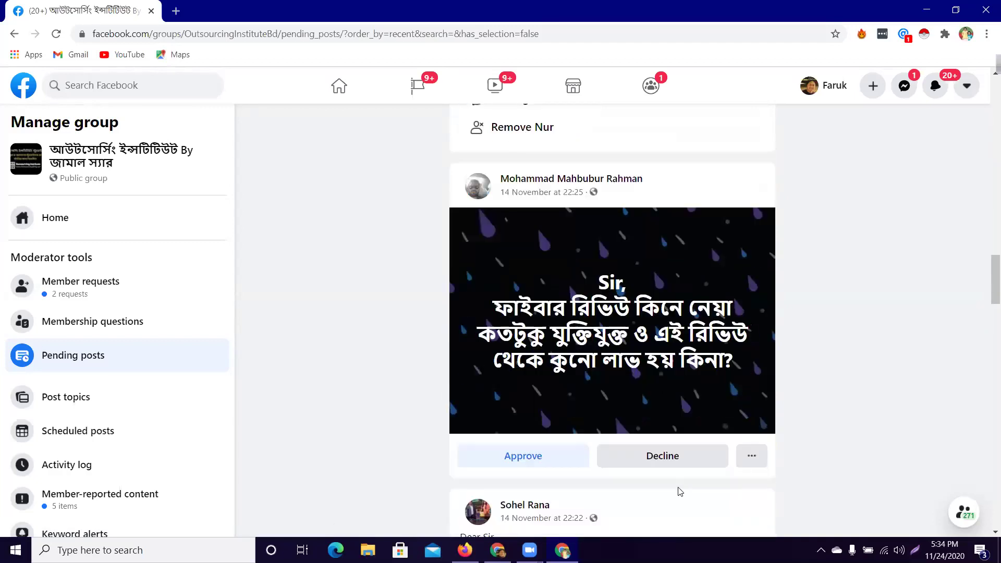
left_click(650, 457)
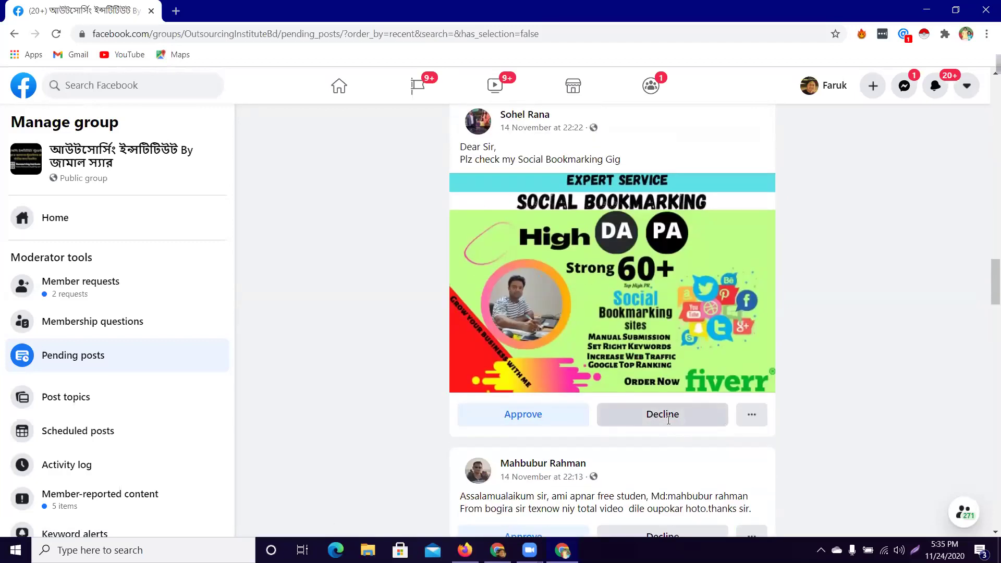
left_click(670, 416)
left_click(662, 318)
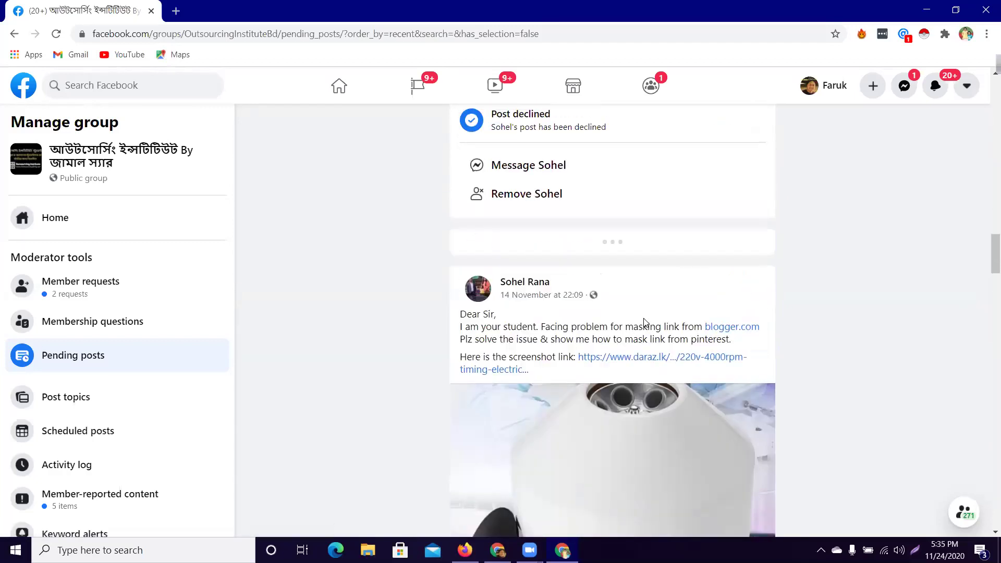
Decline the link-masking, course-advert, admission, graphic-design and disabled-account posts, then view a Lightshot screenshot link
scroll(647, 365, "down", 4)
left_click(655, 397)
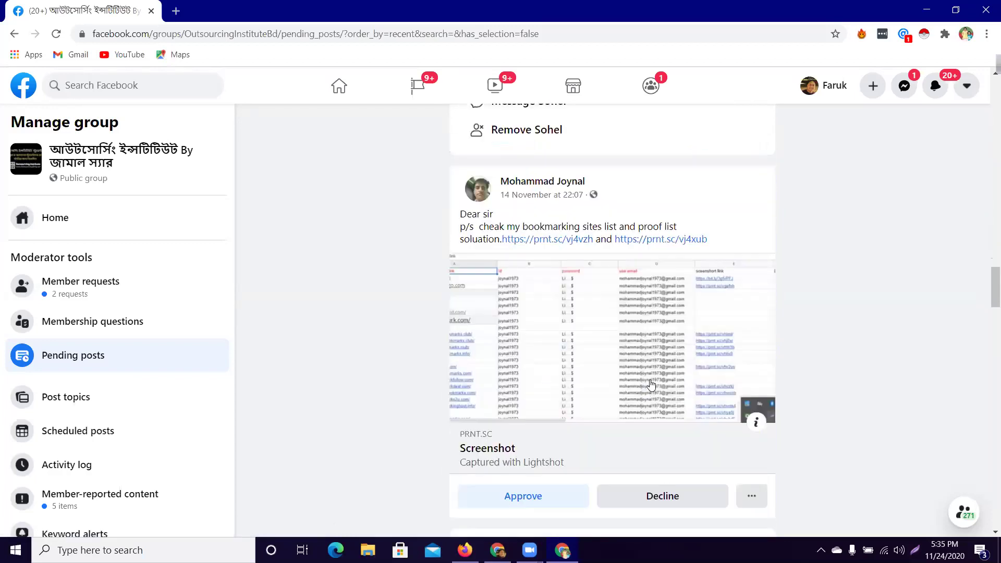
left_click(659, 370)
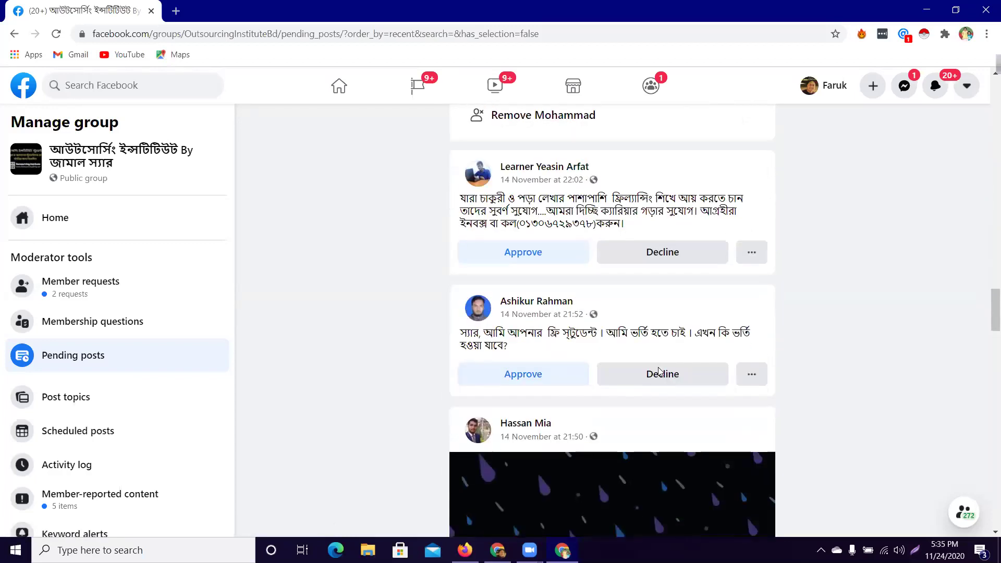
left_click(649, 138)
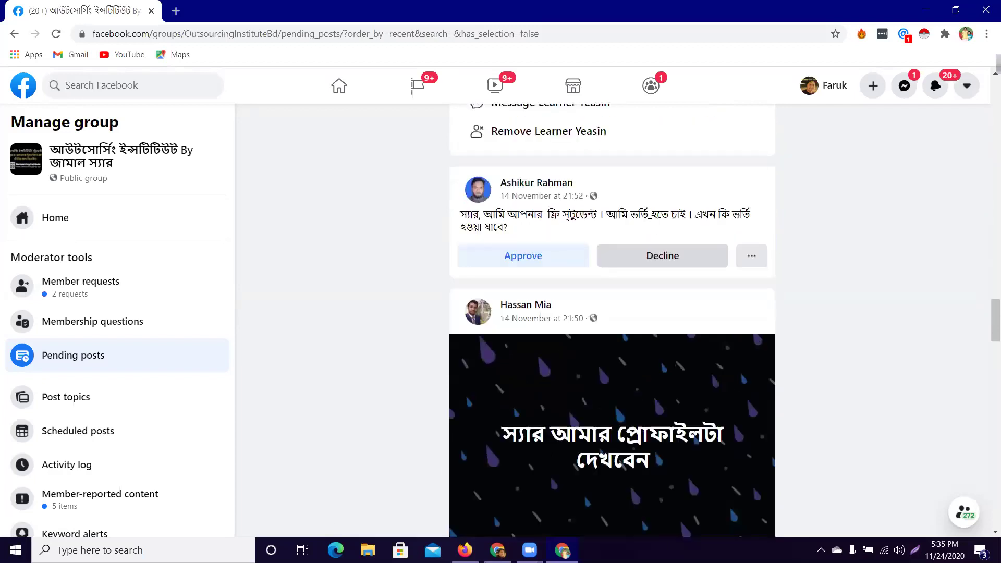
left_click(644, 254)
scroll(653, 311, "down", 3)
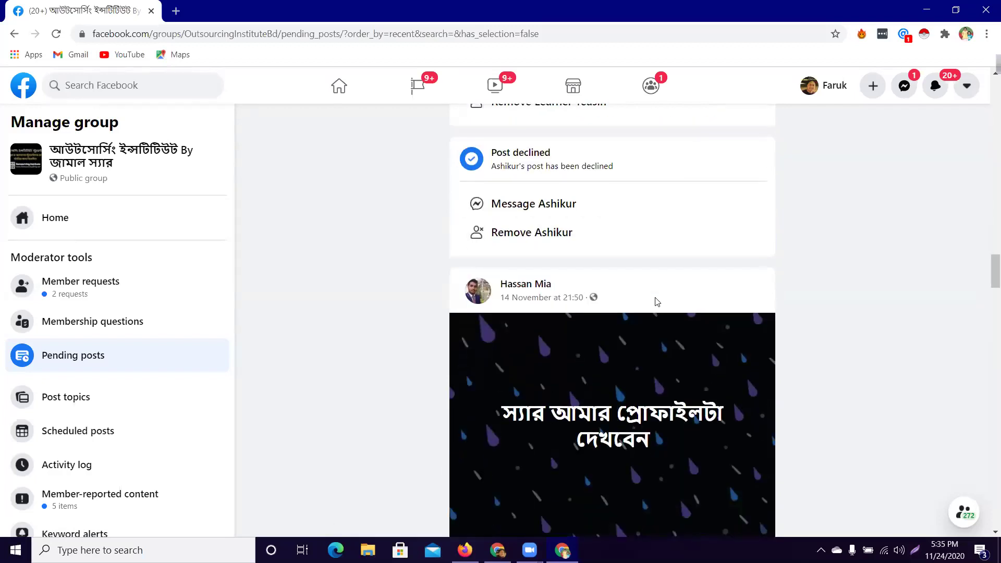
left_click(663, 426)
left_click(678, 369)
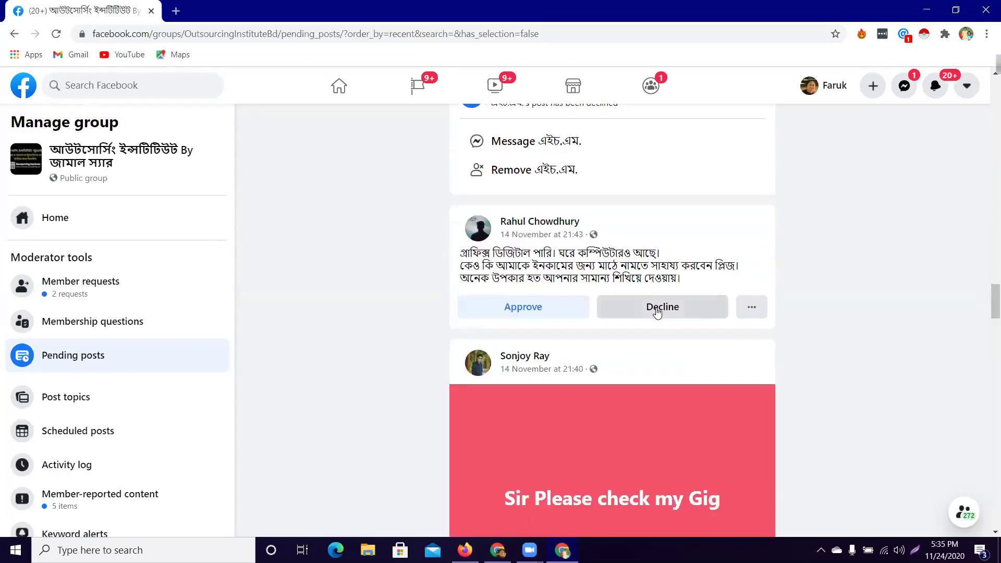
left_click(657, 307)
scroll(648, 408, "down", 3)
left_click(666, 375)
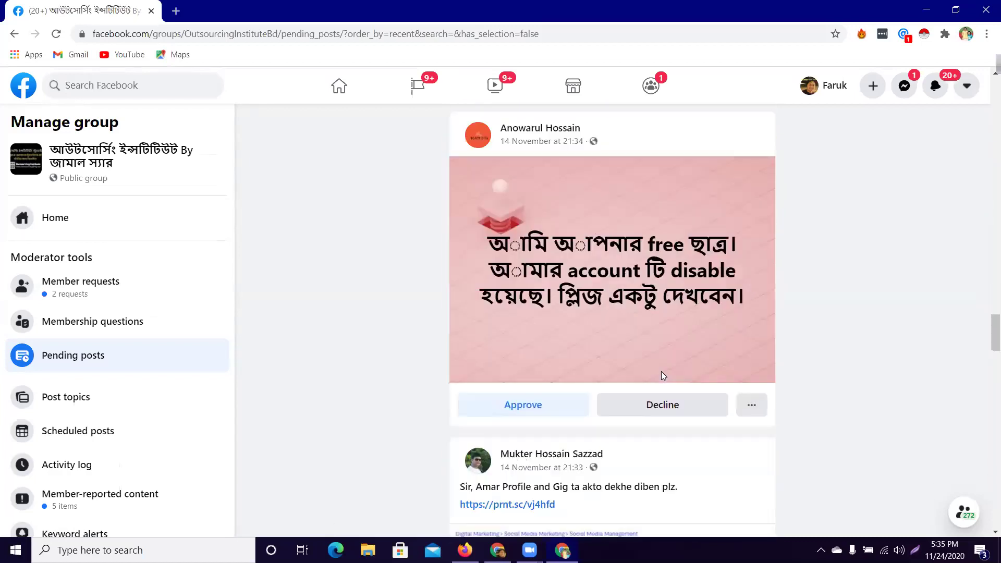
scroll(661, 371, "down", 2)
left_click(661, 307)
left_click(645, 375)
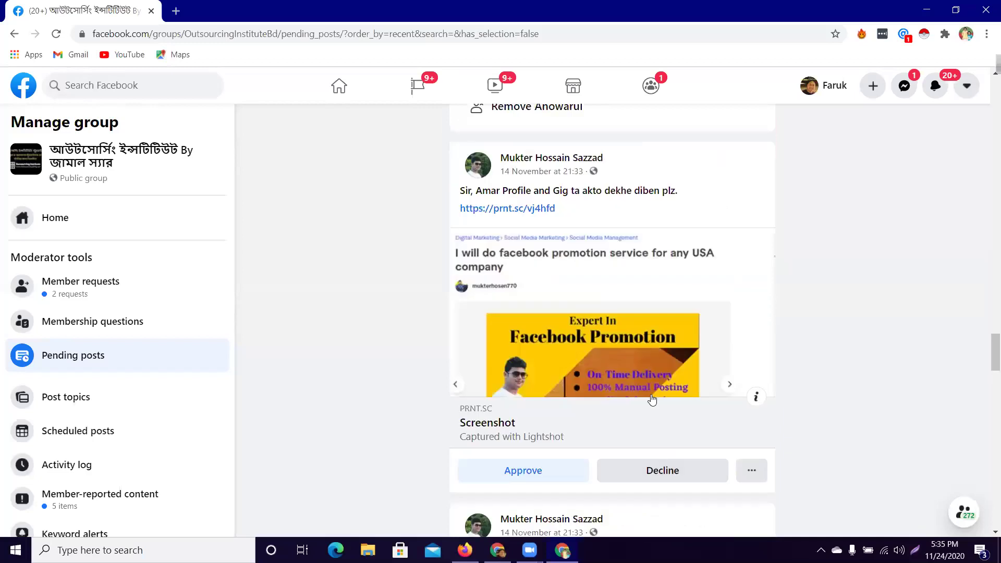
left_click(652, 399)
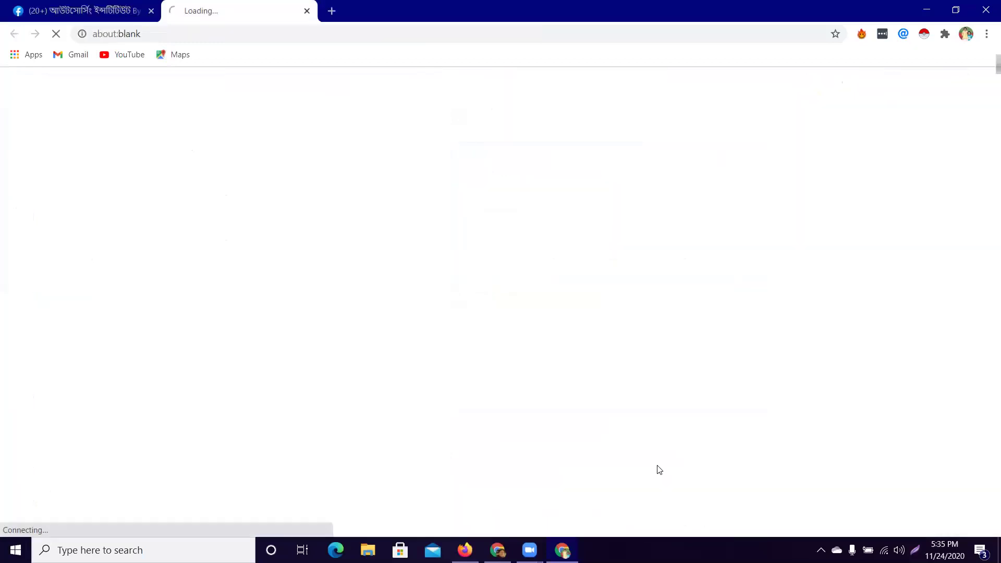
Decline the no-buyer-requests, missing-person photo and income-app YouTube promotion posts after checking the link
left_click(306, 11)
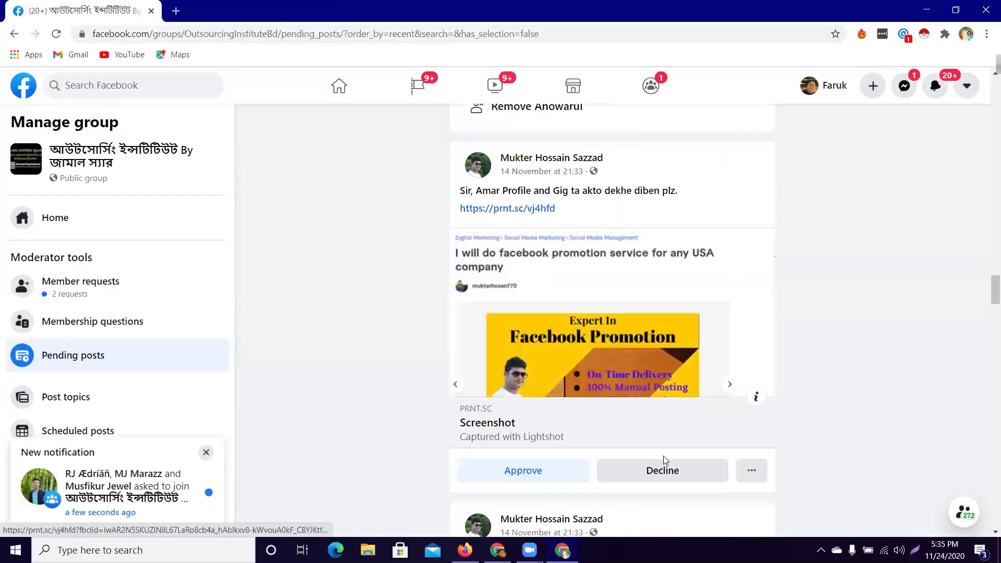
scroll(649, 339, "down", 5)
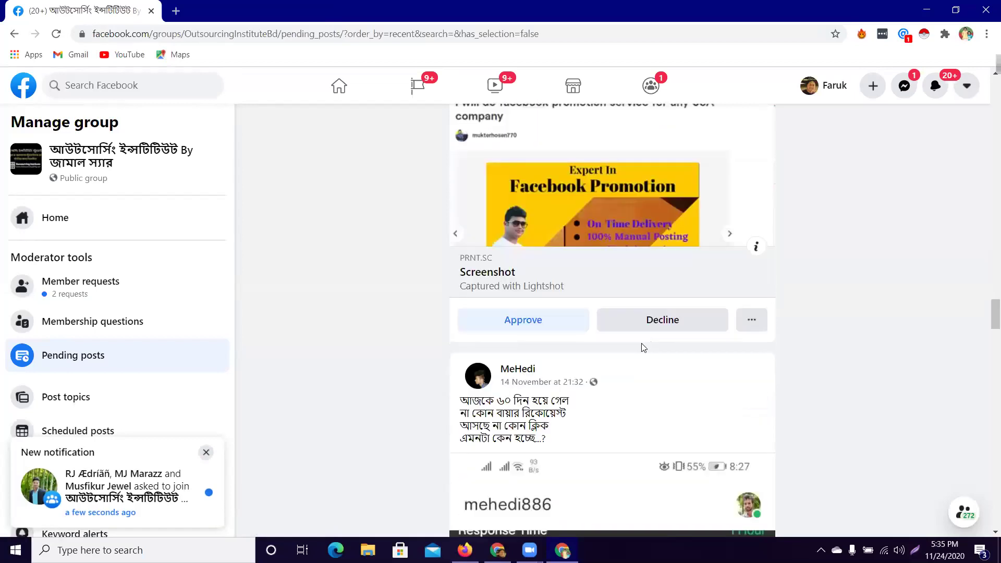
scroll(655, 318, "down", 10)
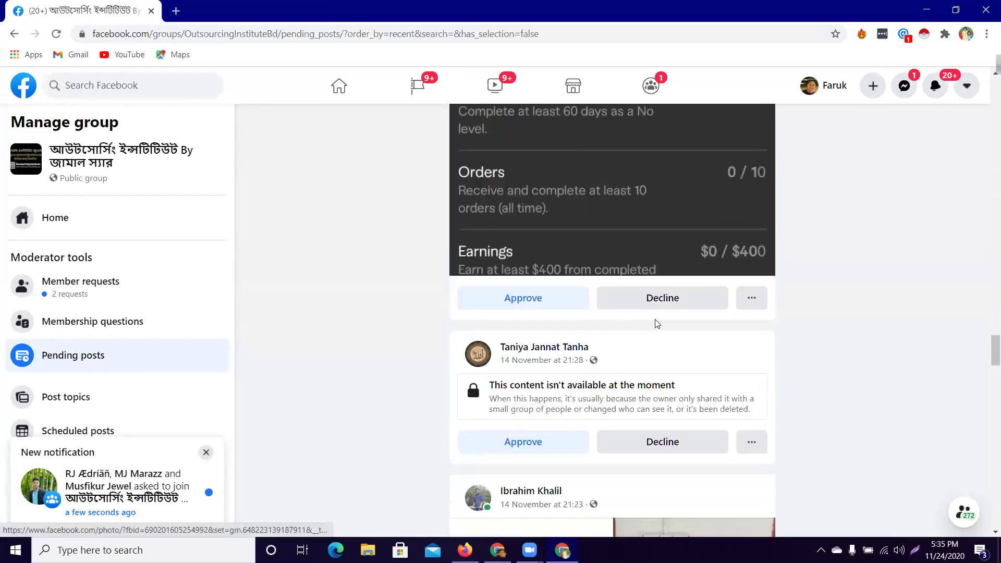
left_click(660, 296)
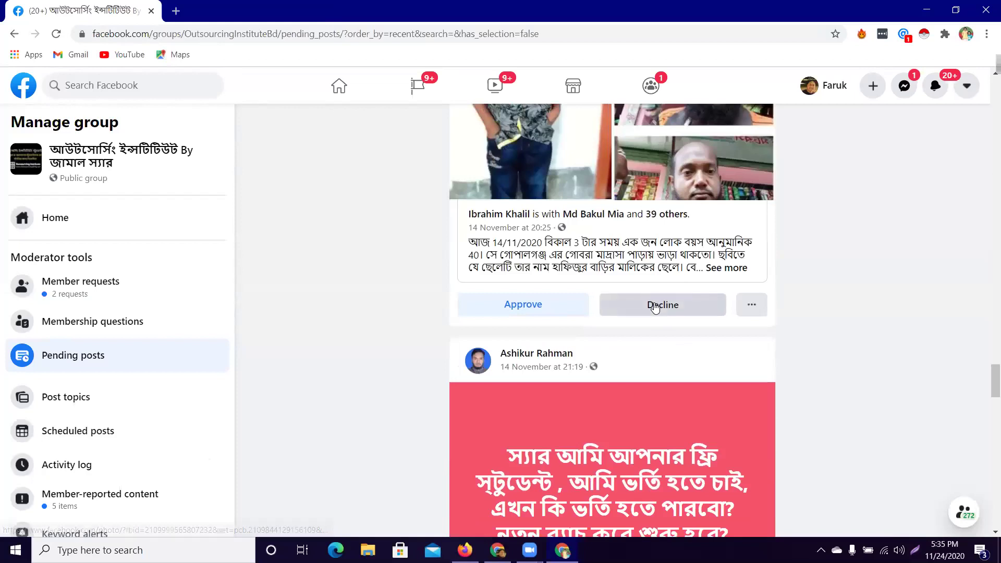
left_click(653, 311)
scroll(670, 399, "down", 3)
left_click(670, 399)
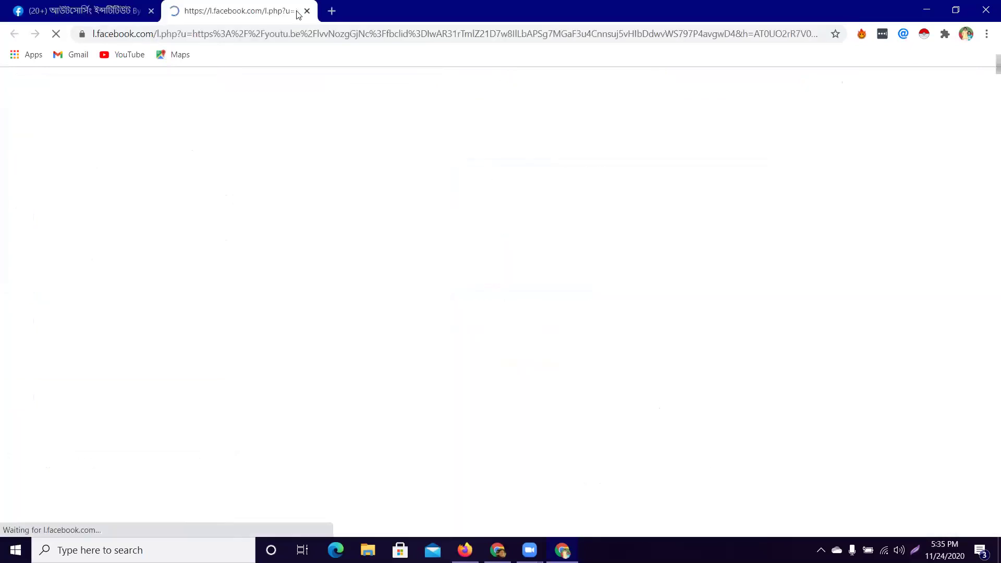
left_click(307, 11)
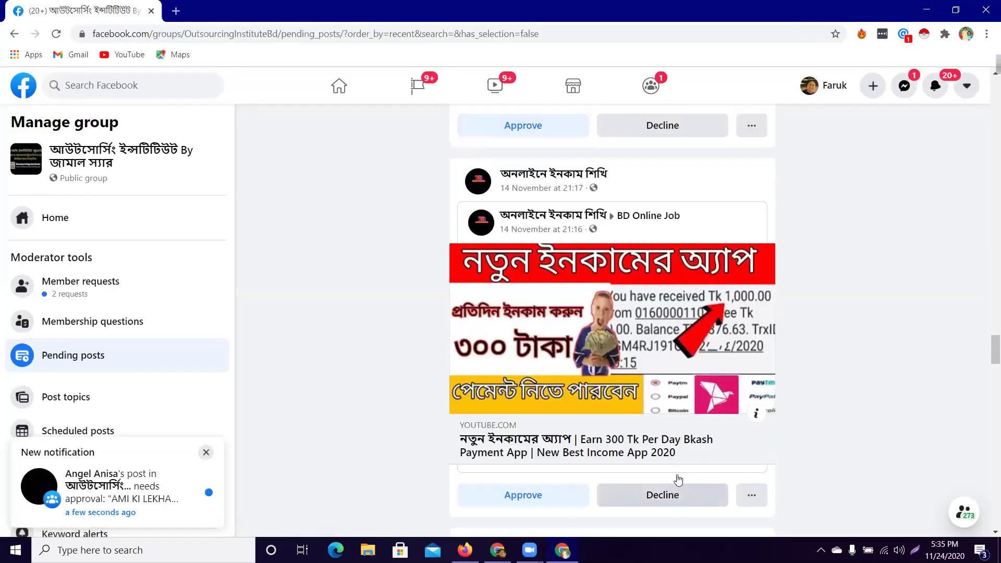
left_click(661, 493)
Decline the student gig-check, Bengali help, bookmarking gig, spam and freelancing-advice pending posts
scroll(677, 255, "up", 3)
scroll(667, 294, "down", 4)
scroll(668, 293, "down", 7)
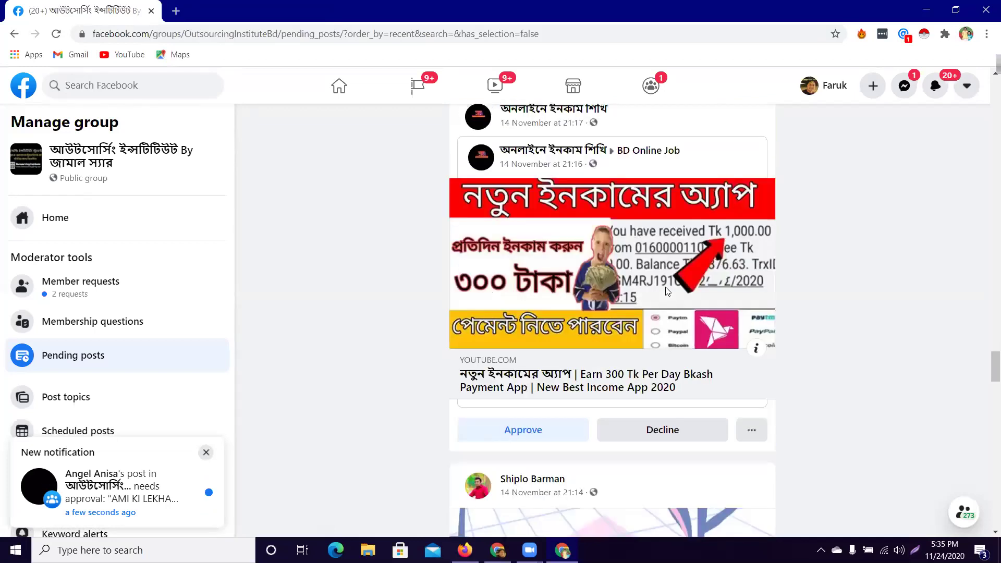
scroll(654, 221, "down", 5)
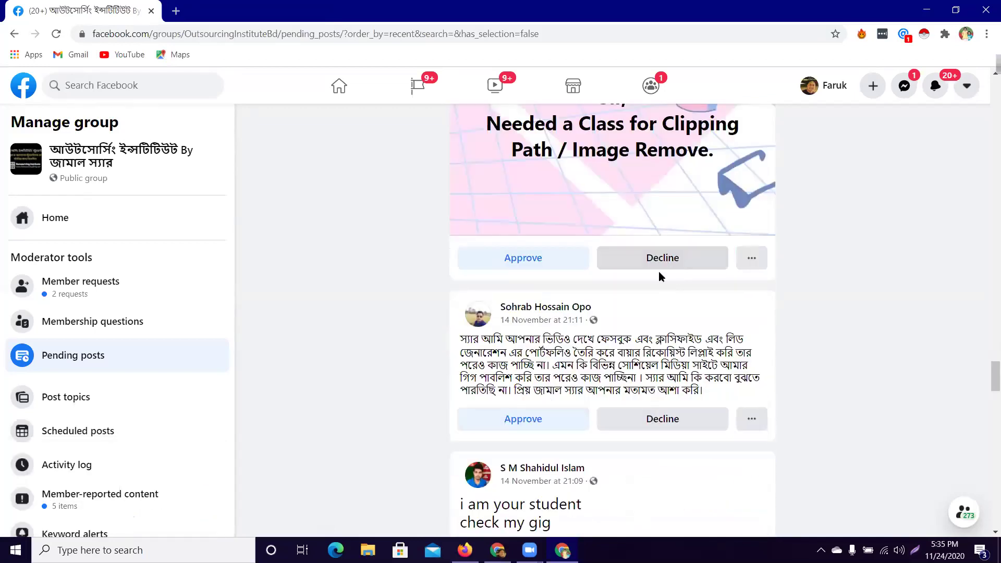
scroll(664, 292, "down", 5)
scroll(659, 333, "up", 2)
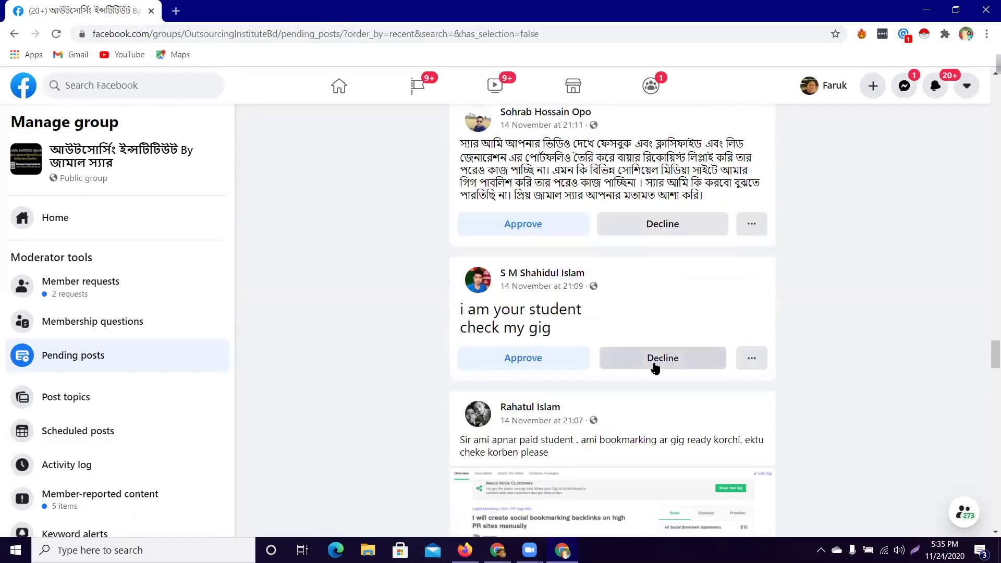
left_click(656, 368)
left_click(661, 225)
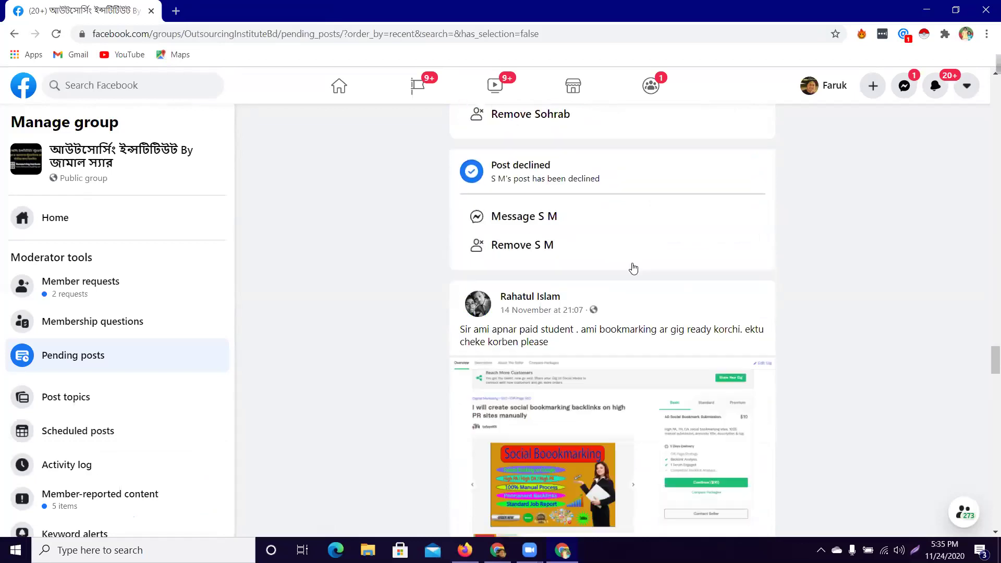
scroll(647, 334, "down", 3)
left_click(662, 397)
scroll(661, 376, "down", 4)
left_click(660, 358)
scroll(672, 292, "down", 8)
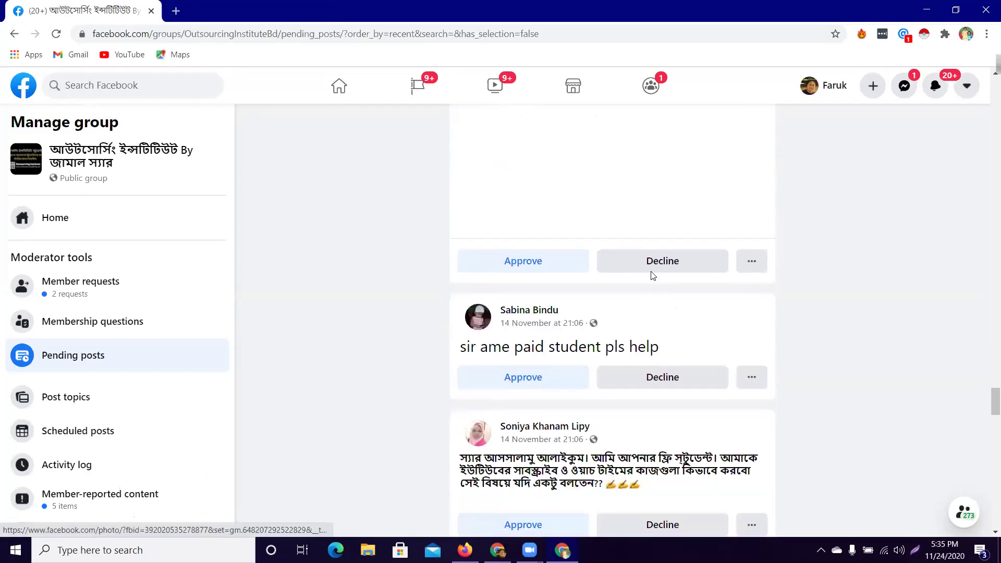
scroll(652, 271, "down", 5)
left_click(646, 339)
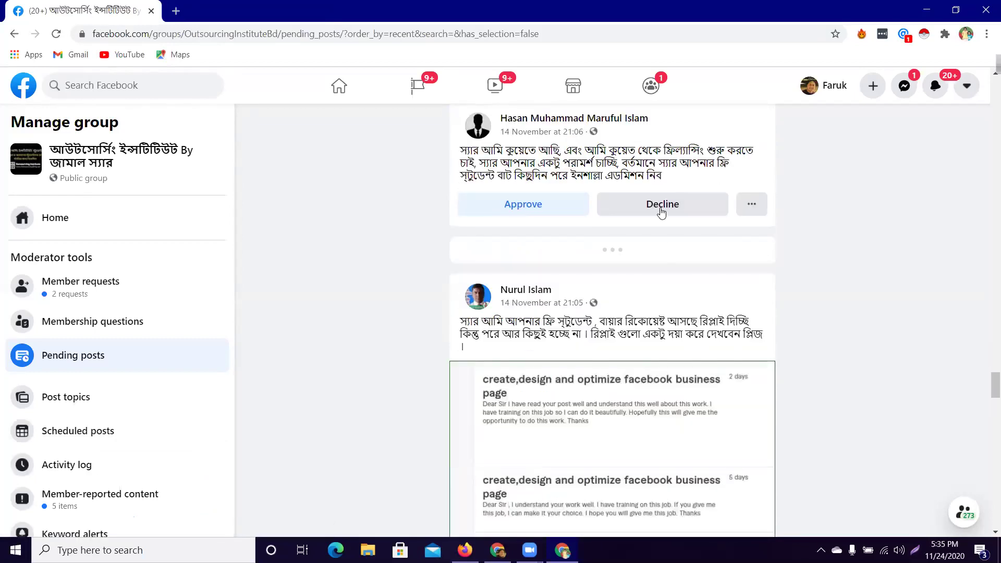
Decline the job-proposal screenshots, Fiverr Facebook-promotion gig, subscribe-for-money advert and Daraz live shopping posts
scroll(660, 221, "down", 7)
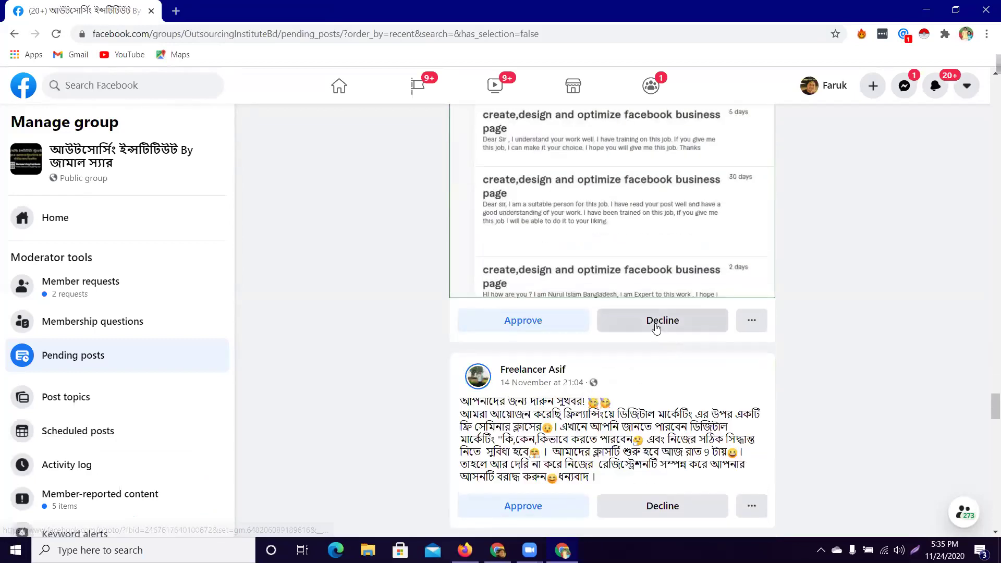
scroll(656, 328, "down", 10)
left_click(646, 205)
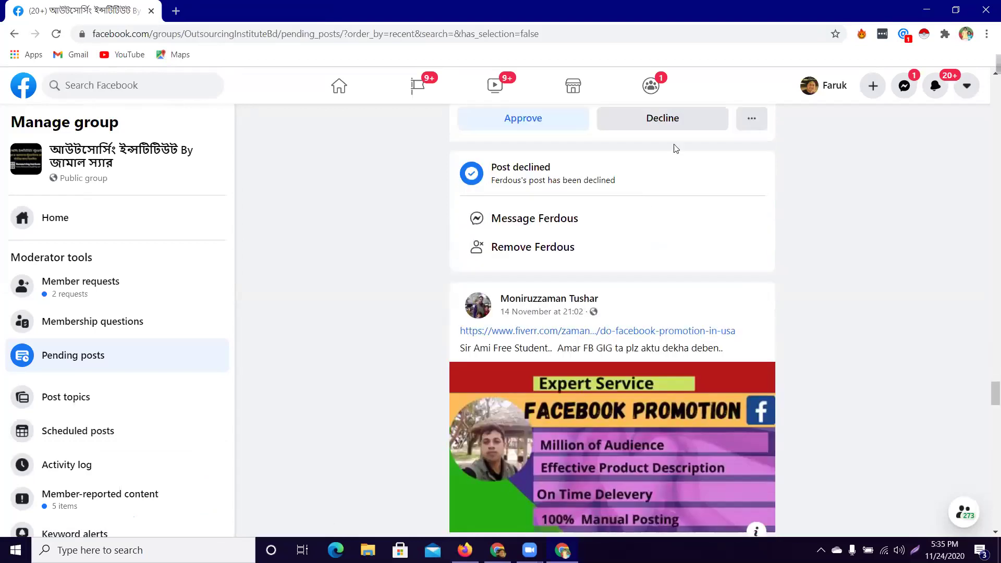
scroll(666, 235, "down", 5)
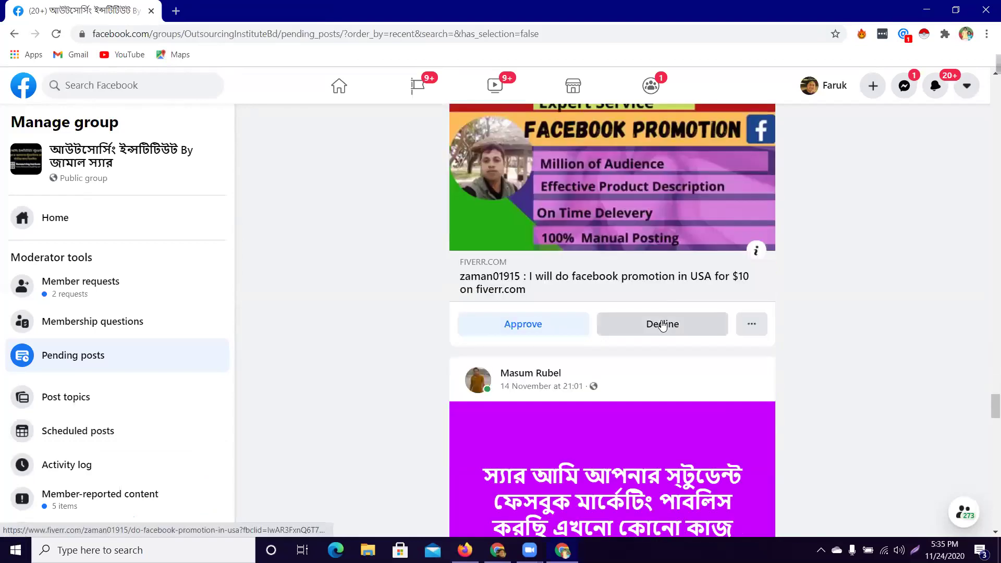
left_click(664, 335)
left_click(306, 12)
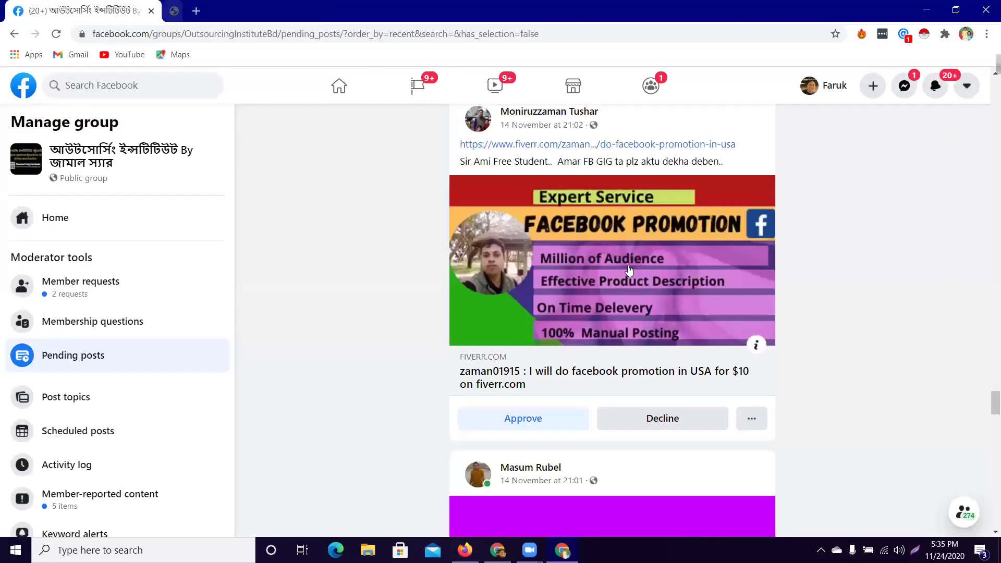
left_click(673, 425)
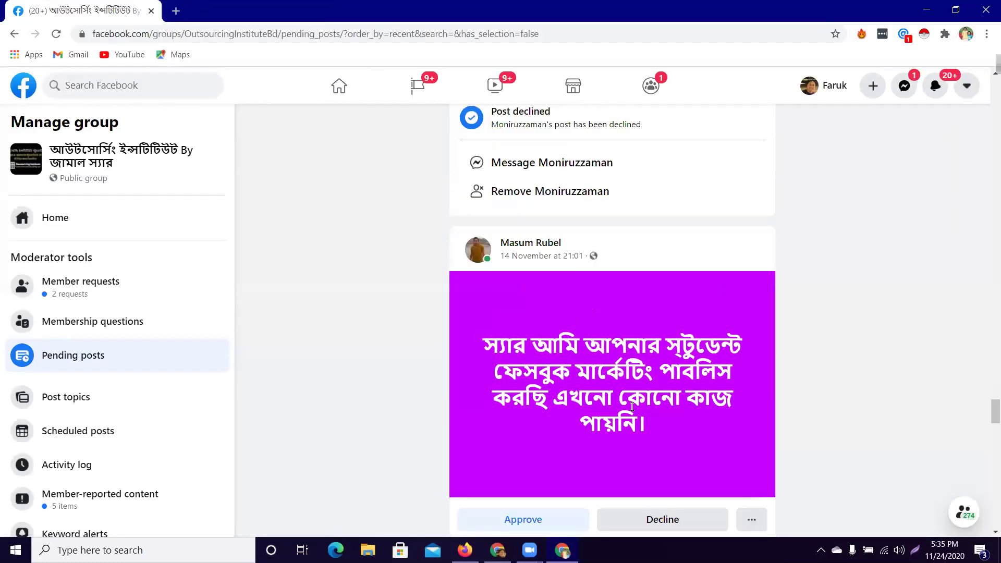
scroll(646, 261, "down", 5)
scroll(648, 269, "down", 6)
scroll(649, 269, "down", 2)
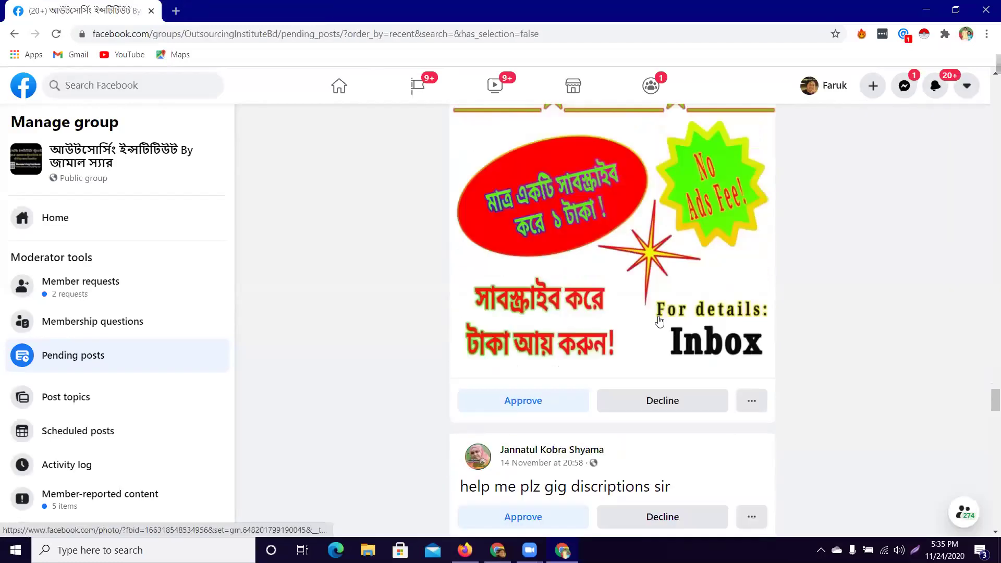
left_click(662, 400)
scroll(660, 313, "down", 5)
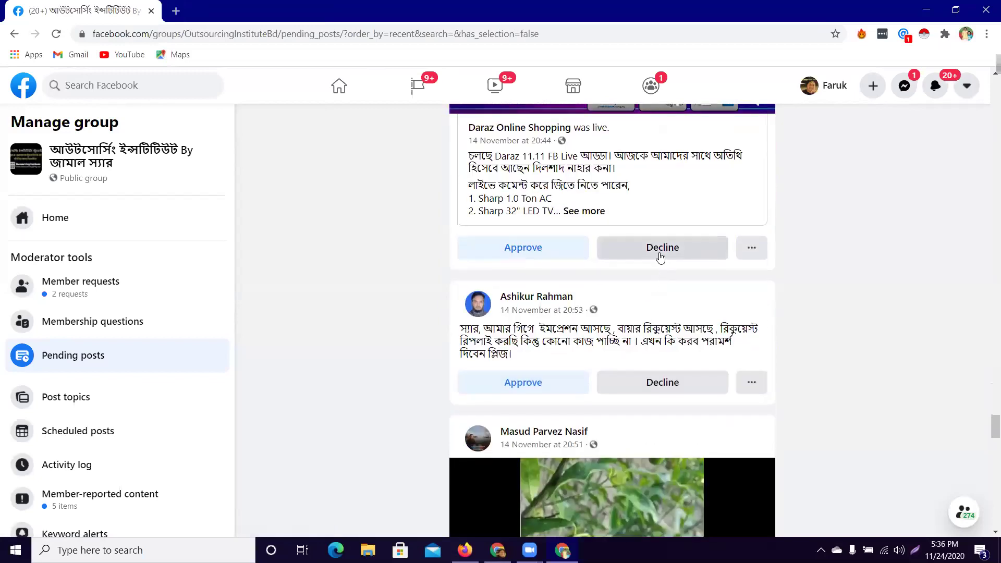
left_click(659, 253)
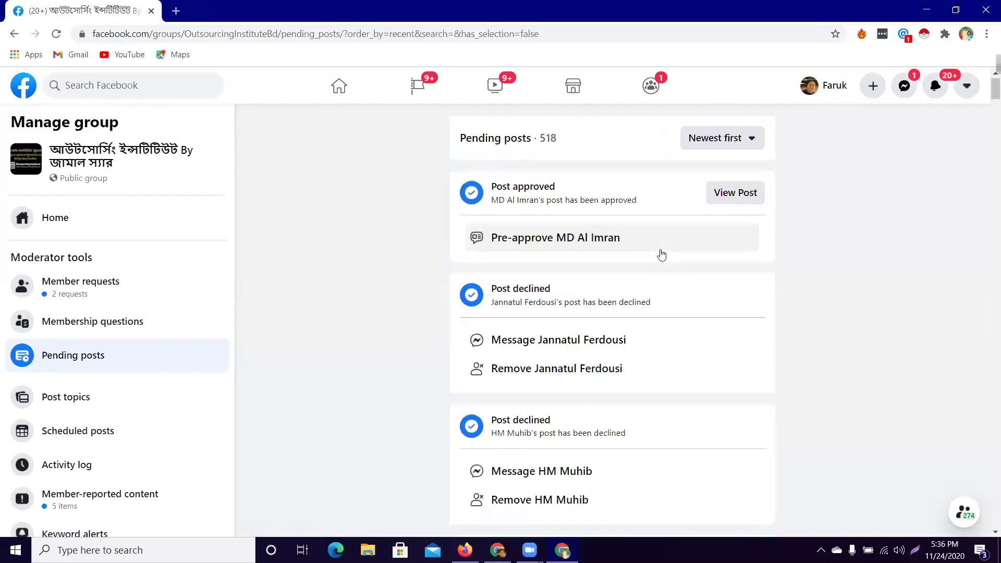
Scroll past the declined notices and reload Pending posts, now showing 519 posts
scroll(659, 255, "down", 6)
scroll(642, 238, "down", 6)
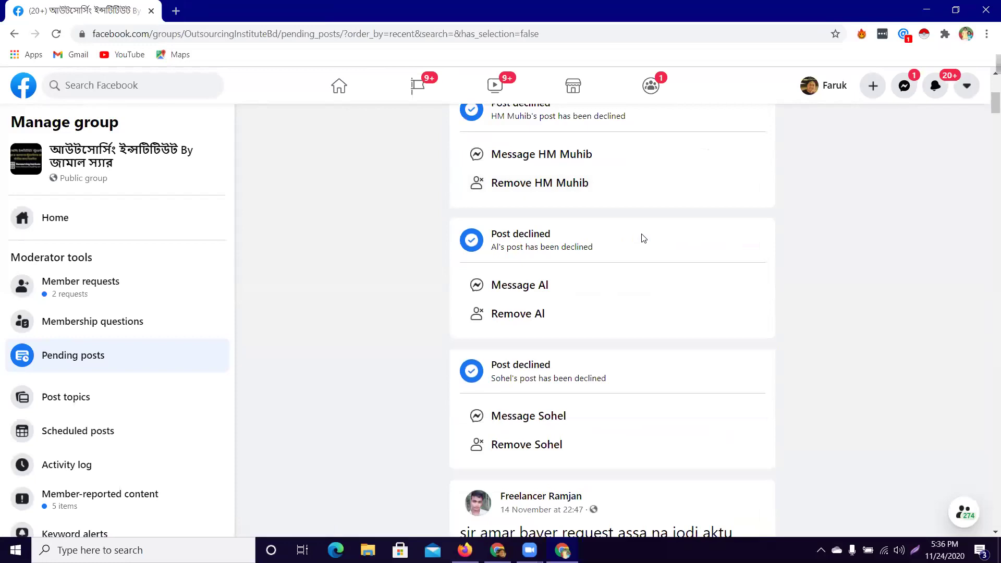
scroll(643, 238, "down", 3)
left_click(57, 33)
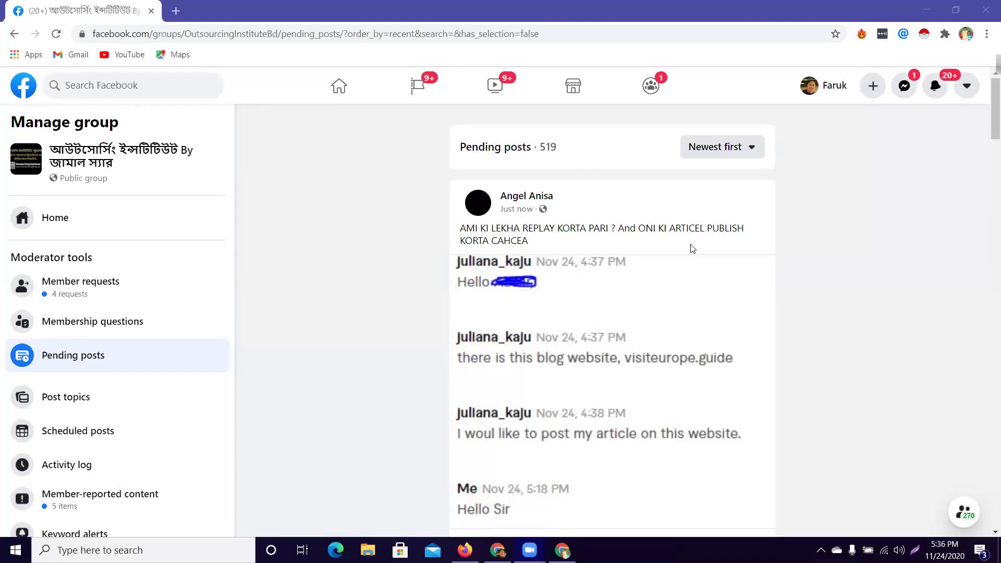
Decline the article-publishing question, buyer-request help, unavailable-content and paid-student help posts
scroll(725, 254, "down", 3)
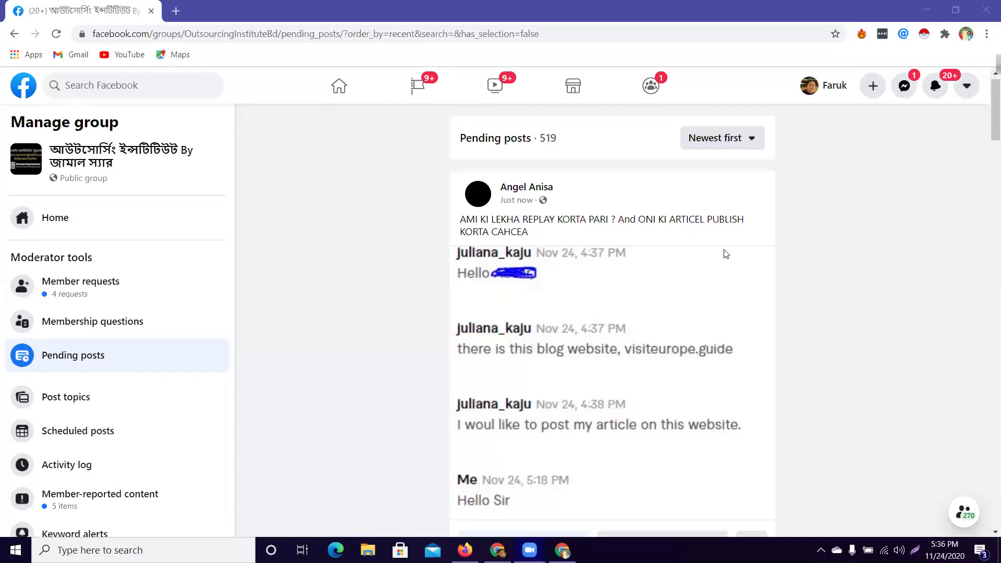
scroll(725, 254, "up", 3)
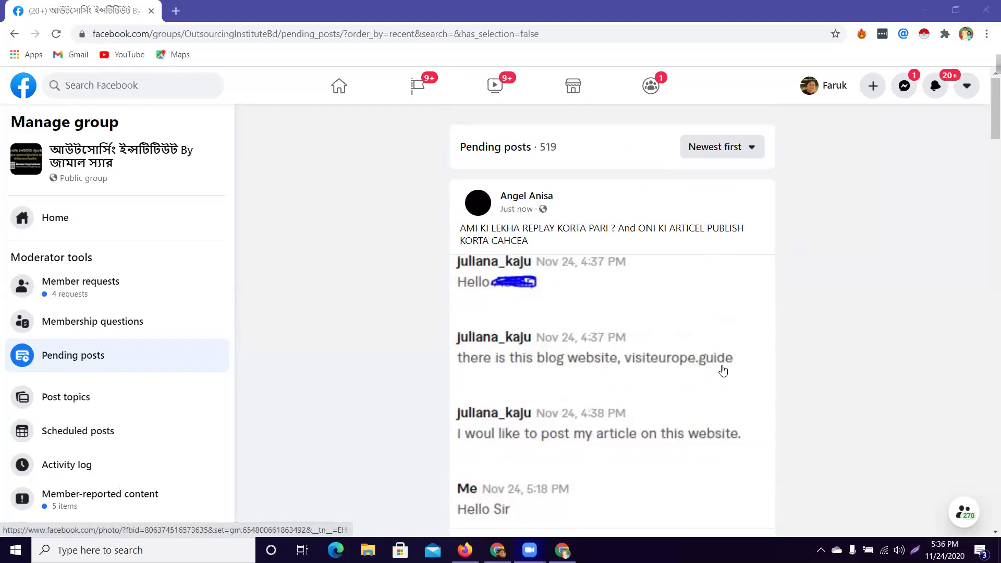
scroll(724, 370, "down", 2)
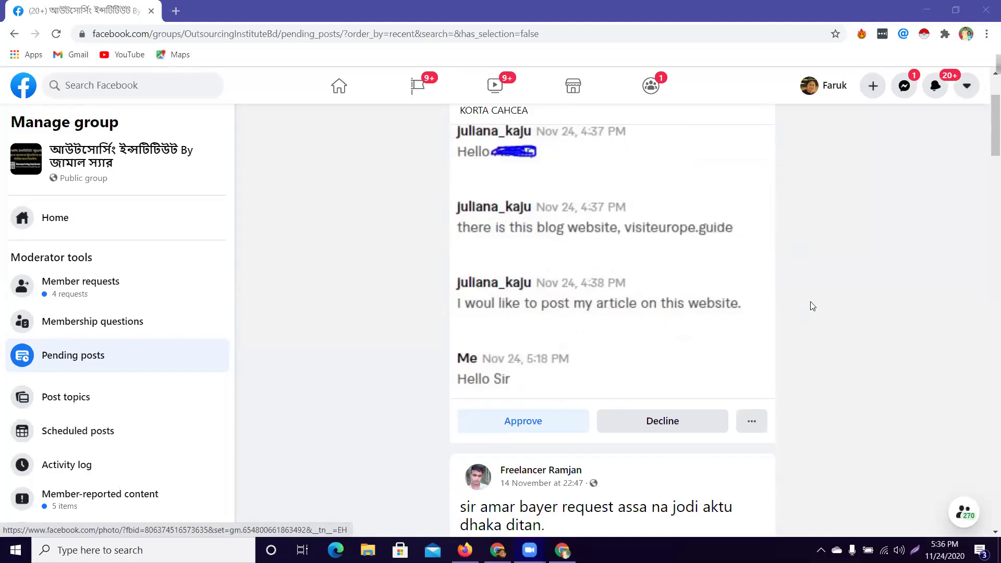
scroll(654, 307, "up", 2)
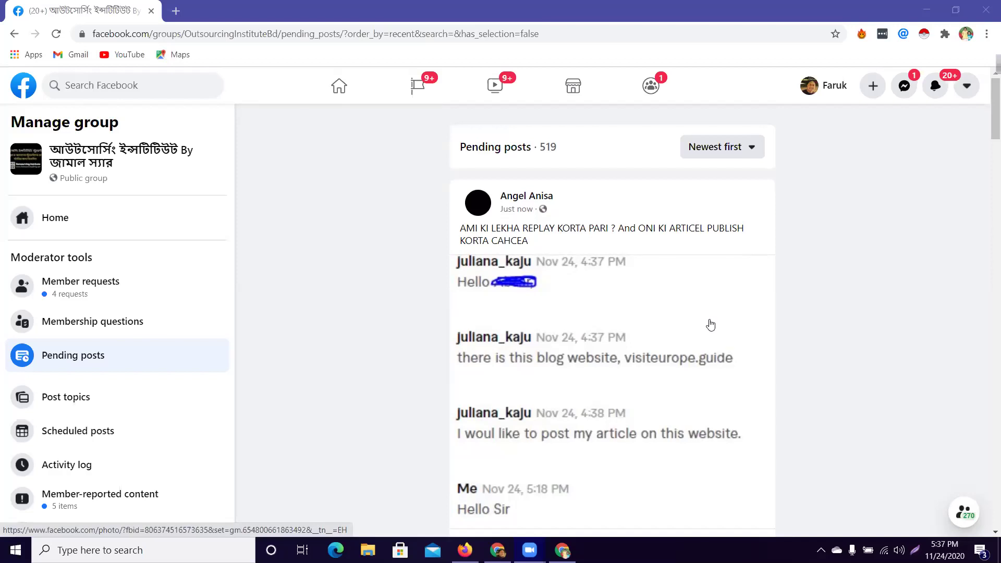
scroll(709, 313, "down", 4)
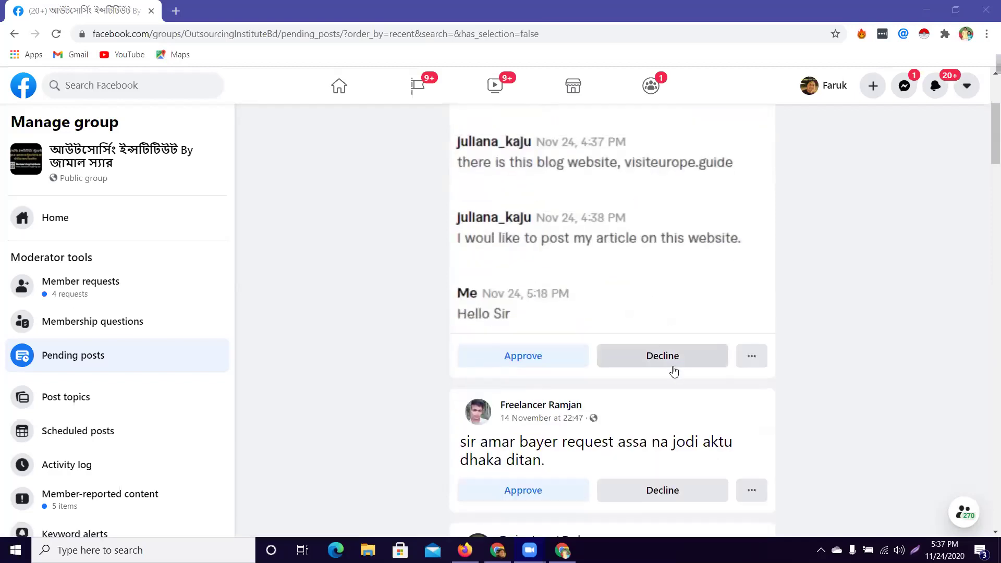
left_click(670, 365)
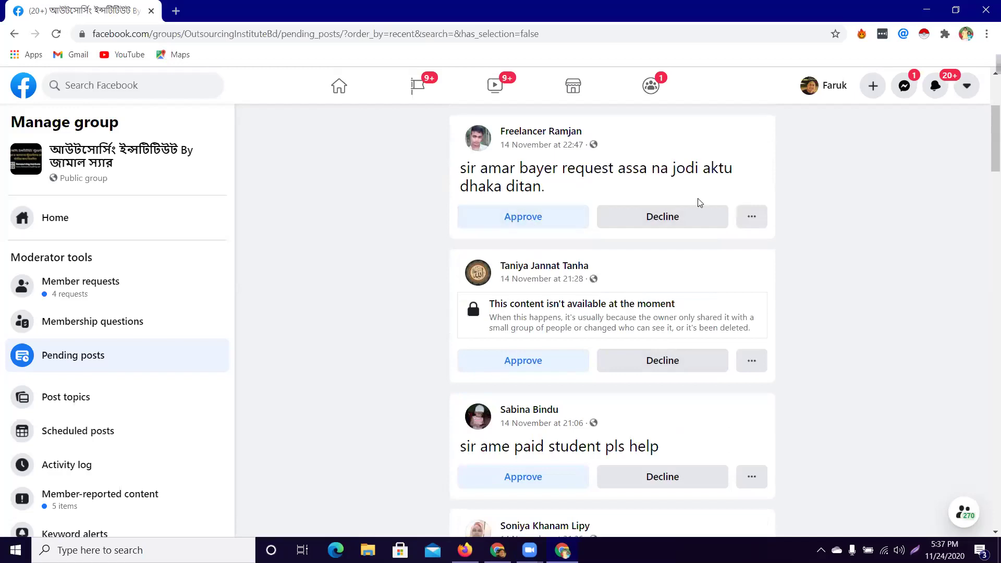
left_click(639, 215)
left_click(653, 368)
left_click(684, 456)
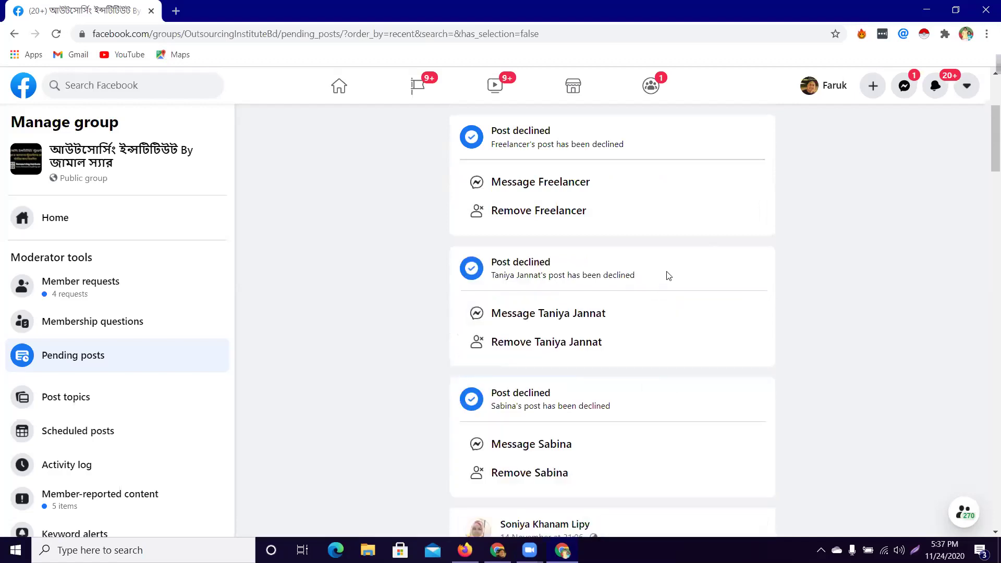
Decline the YouTube subscriber question, free seminar advert, gig-help queries, Jubo Agro live video and Fiverr-account question
scroll(670, 272, "down", 4)
left_click(658, 433)
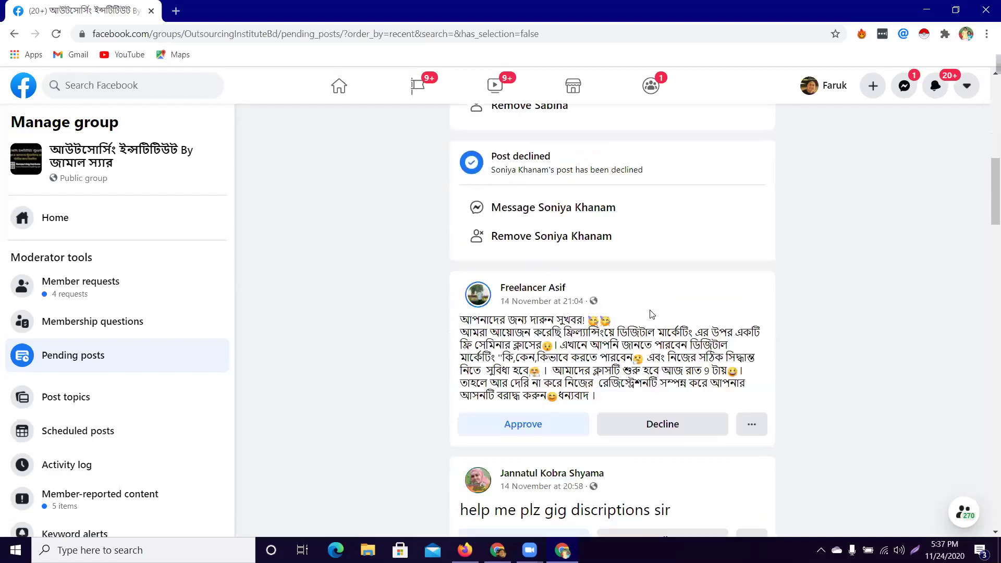
scroll(661, 359, "down", 3)
left_click(660, 346)
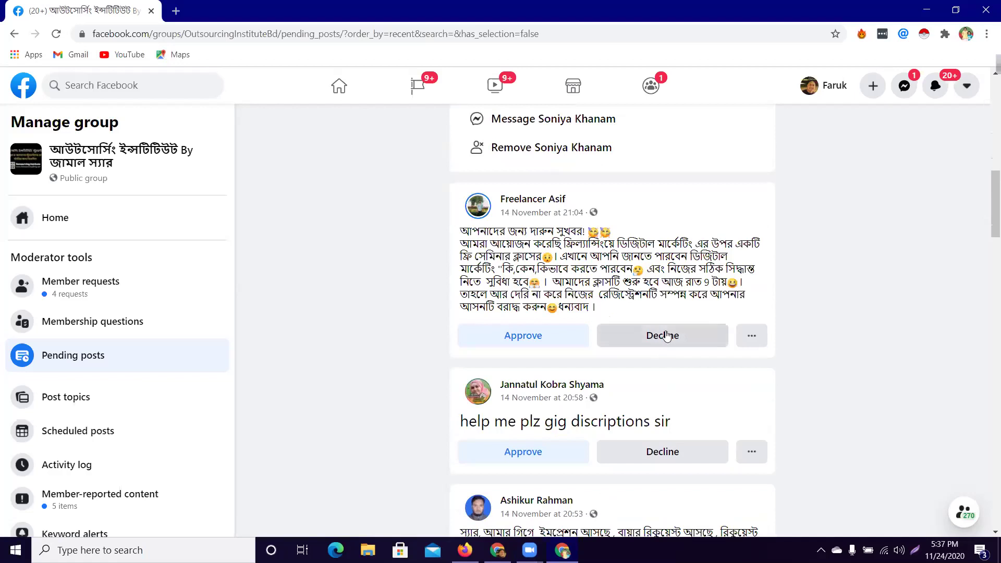
scroll(711, 274, "down", 2)
left_click(667, 202)
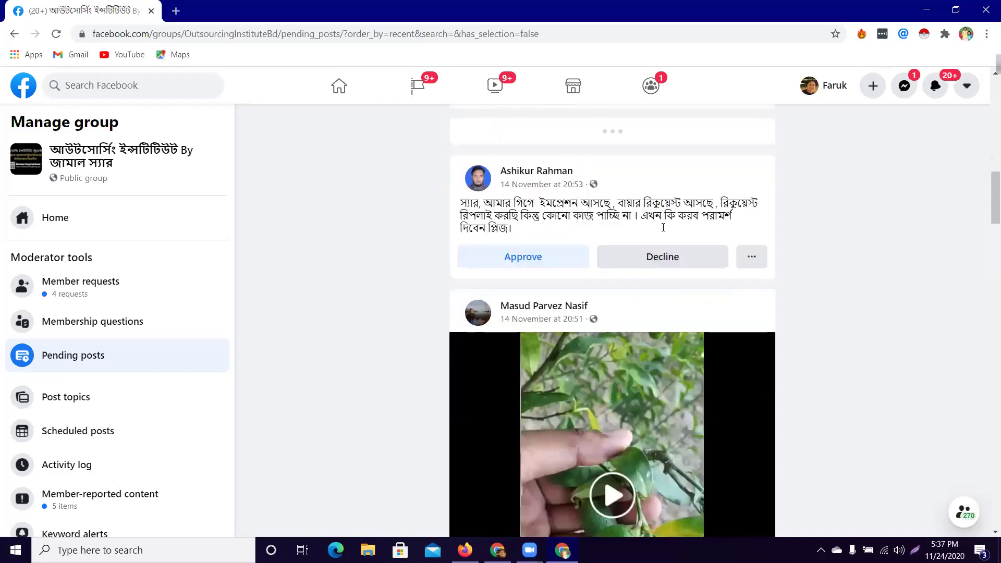
left_click(660, 354)
scroll(680, 284, "down", 7)
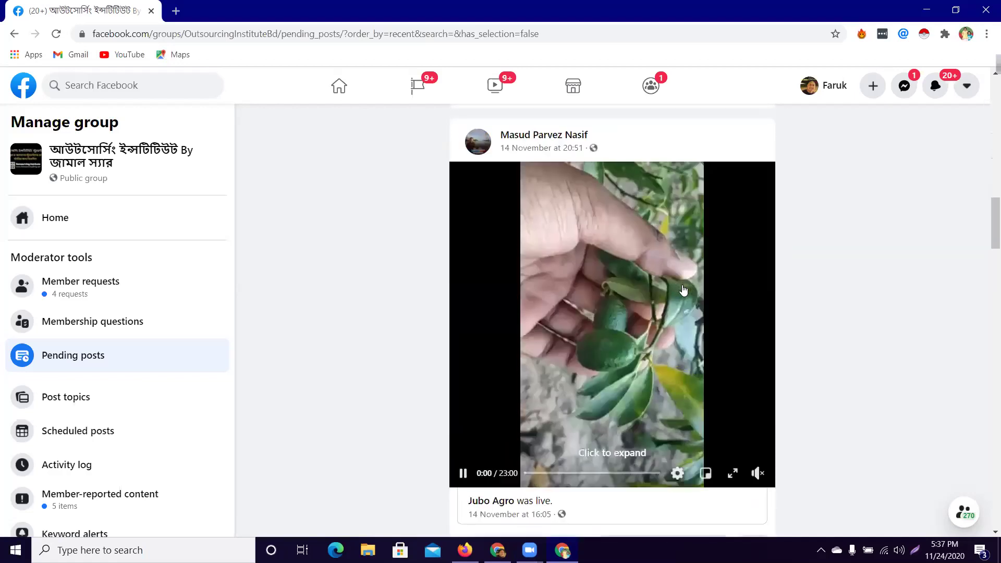
left_click(652, 359)
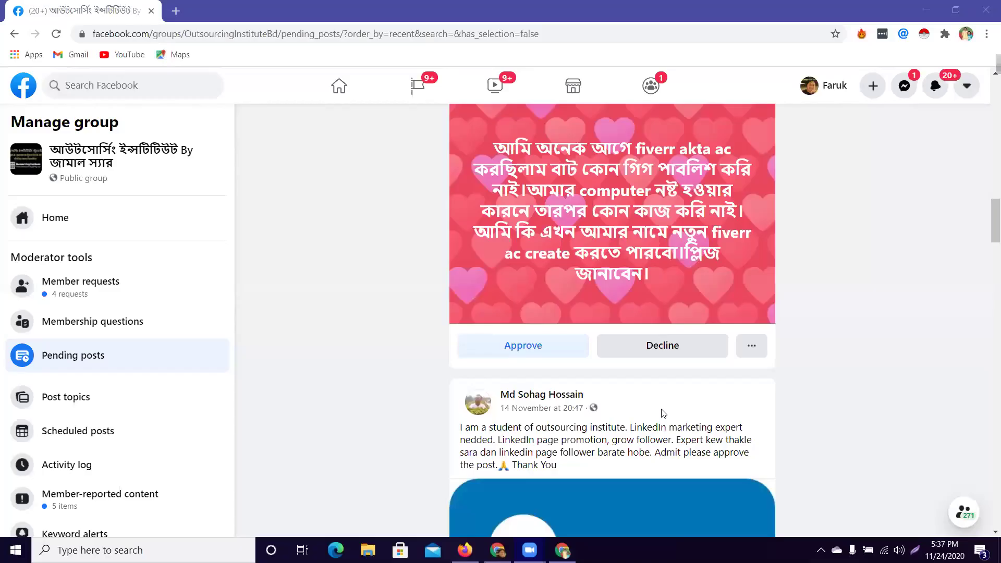
left_click(685, 421)
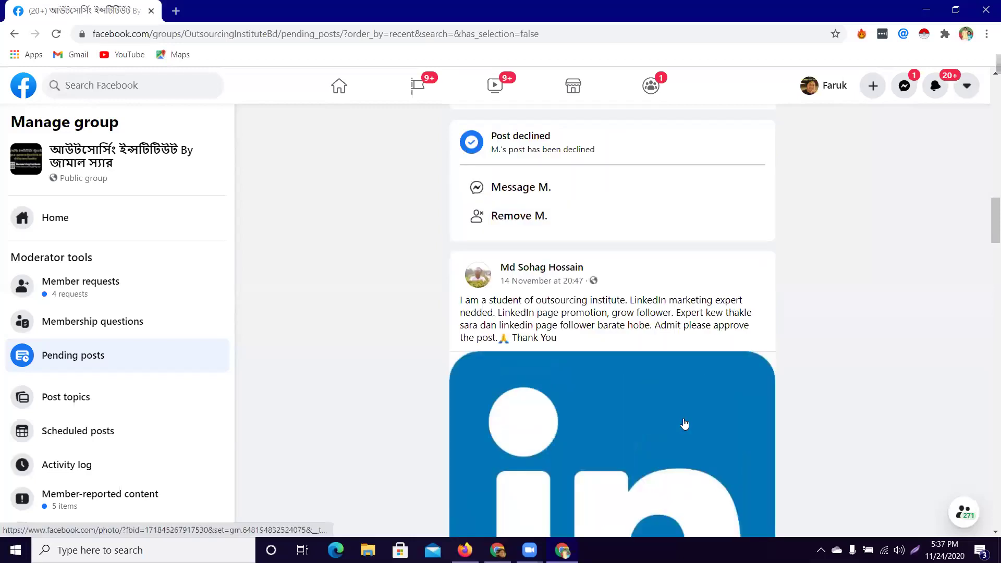
scroll(685, 423, "up", 1)
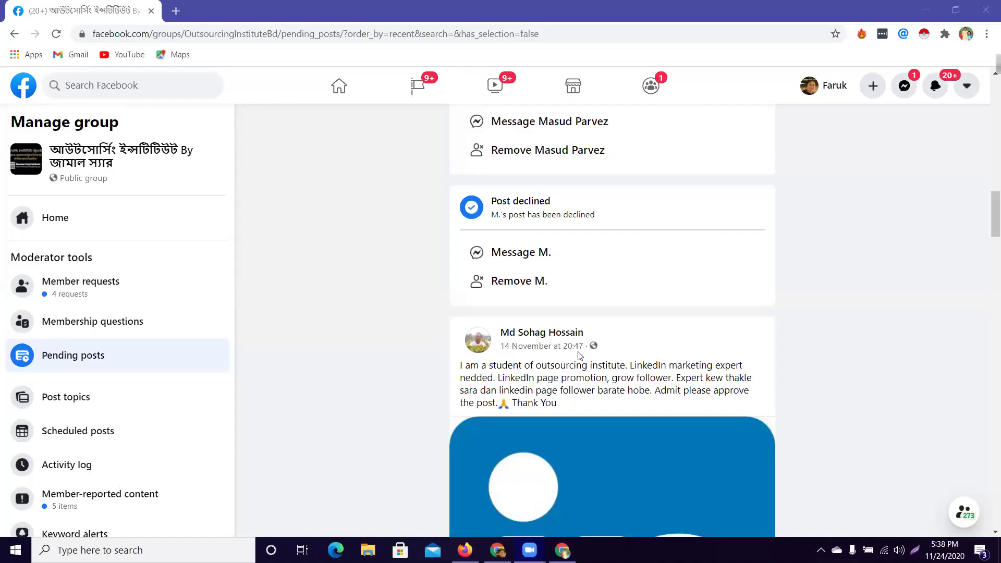
scroll(578, 360, "down", 7)
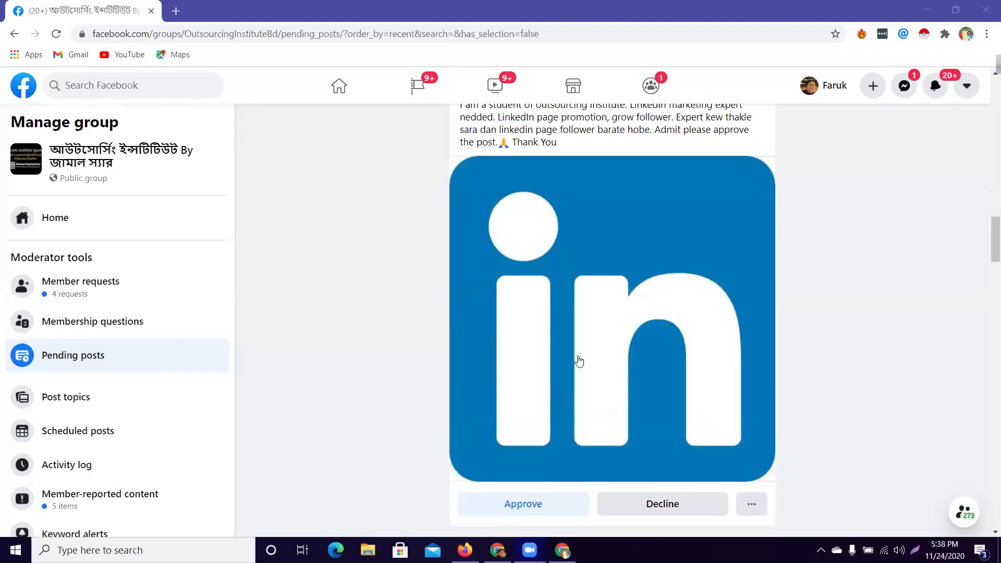
Decline the LinkedIn promotion, bookmarking gig, shared live, SEO gig, watch-time and missing-person posts
left_click(674, 382)
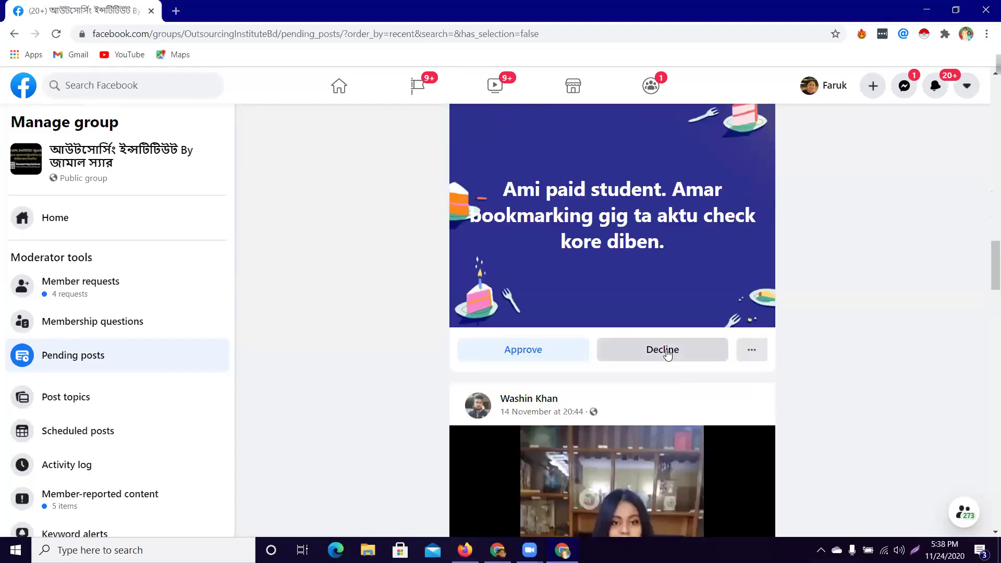
left_click(666, 351)
scroll(666, 401, "down", 5)
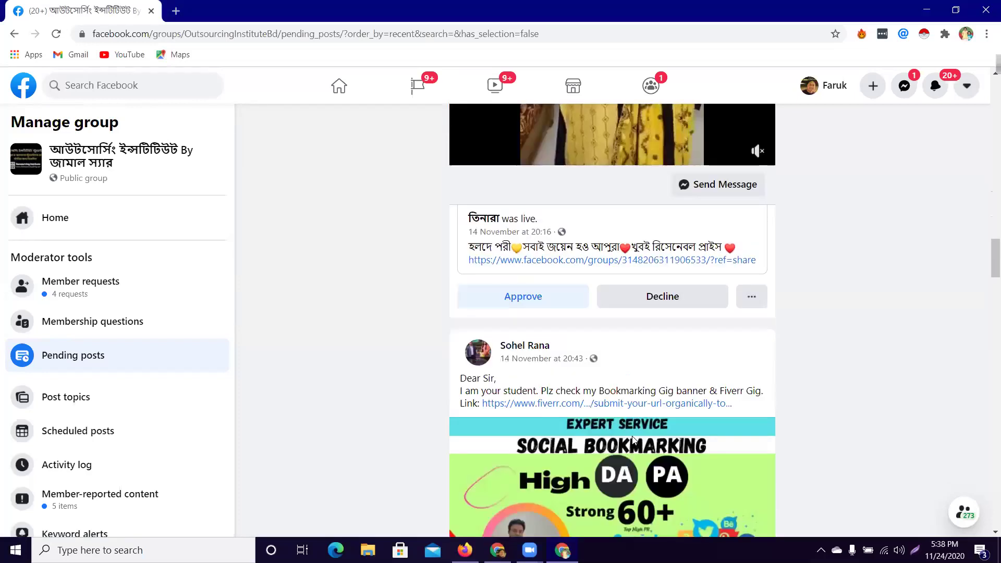
left_click(656, 301)
left_click(676, 260)
left_click(649, 160)
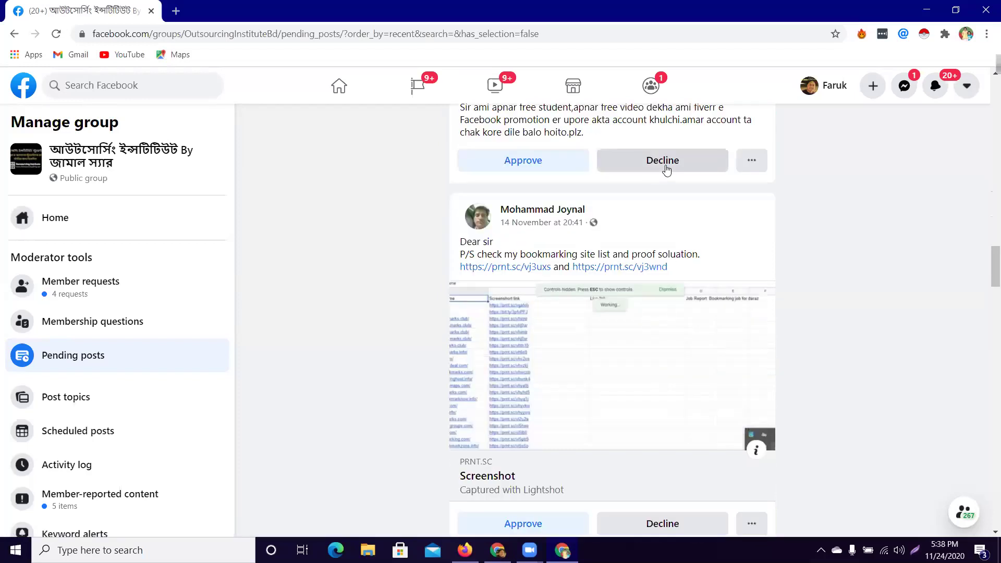
scroll(629, 400, "down", 5)
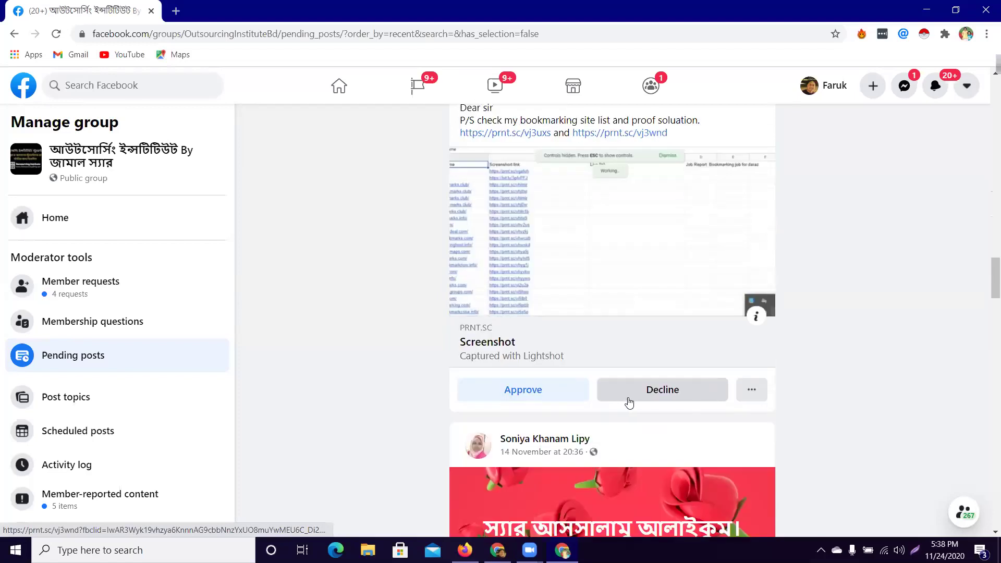
left_click(632, 397)
left_click(640, 483)
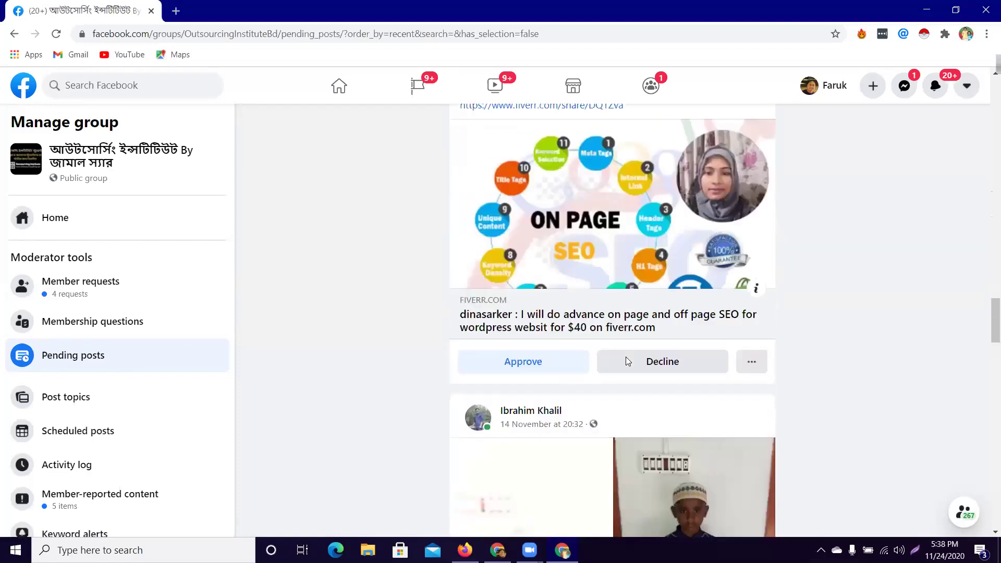
left_click(662, 306)
scroll(639, 428, "down", 4)
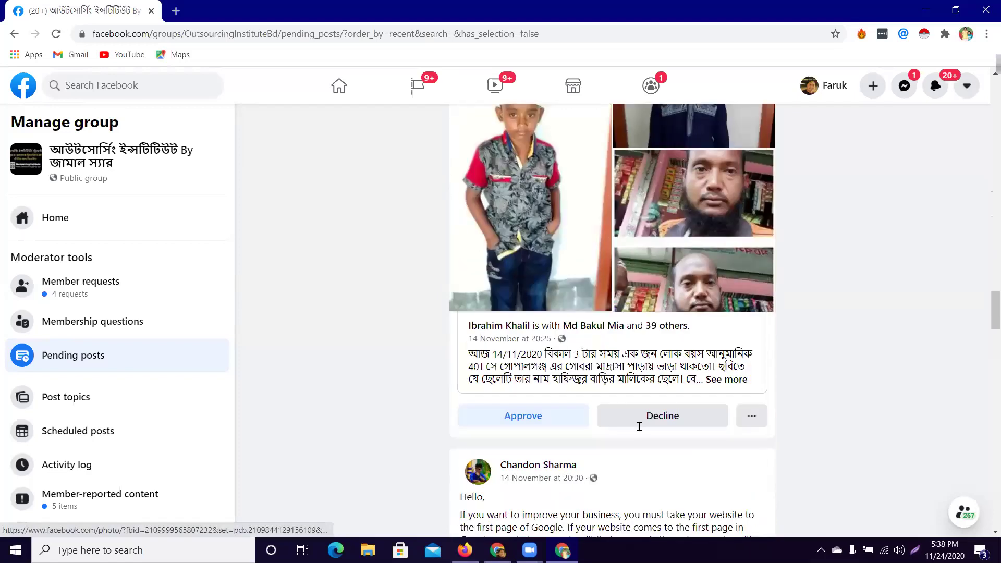
left_click(676, 404)
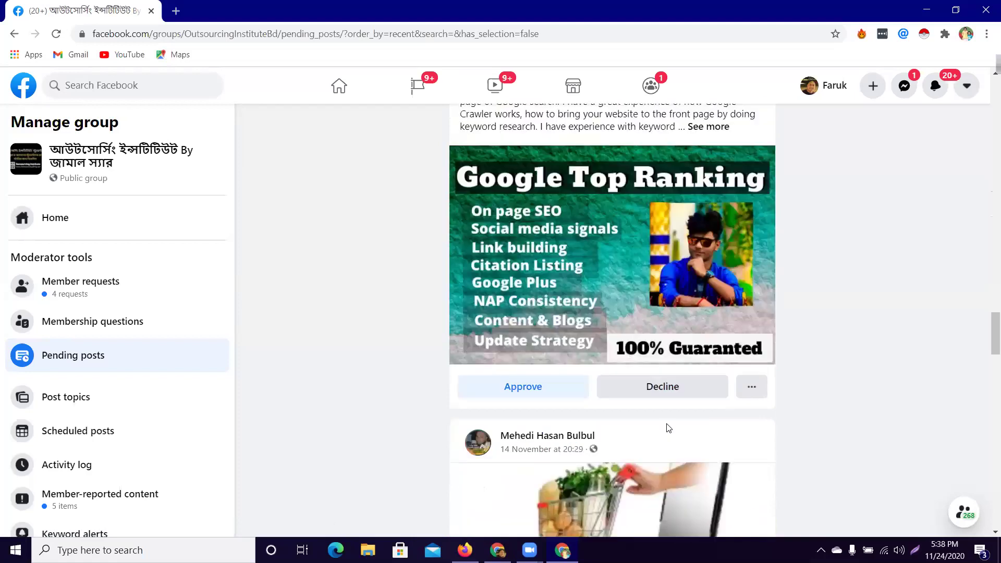
scroll(659, 413, "down", 4)
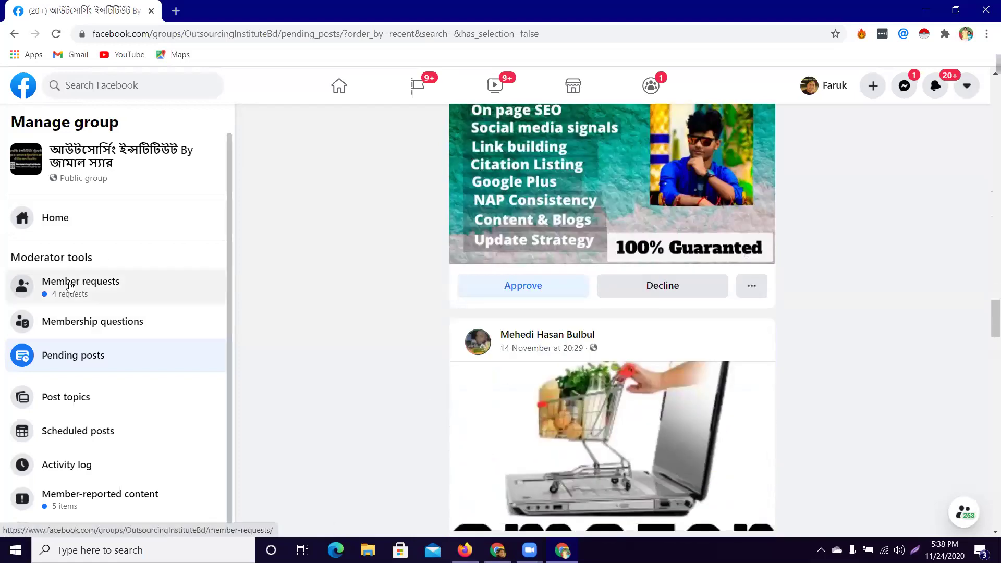
Approve both pending member requests with Approve All, then return to Pending posts
left_click(75, 284)
left_click(712, 186)
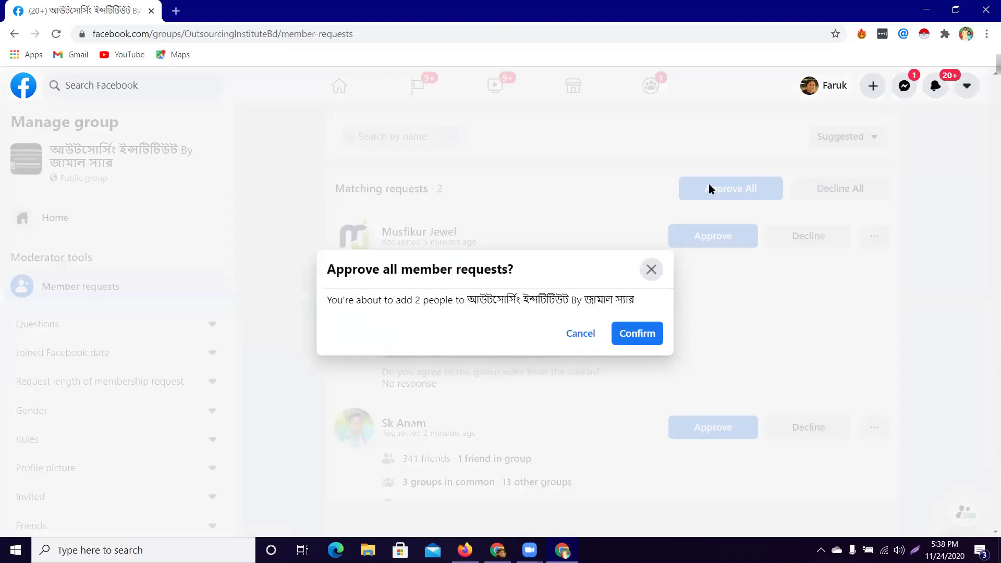
left_click(635, 336)
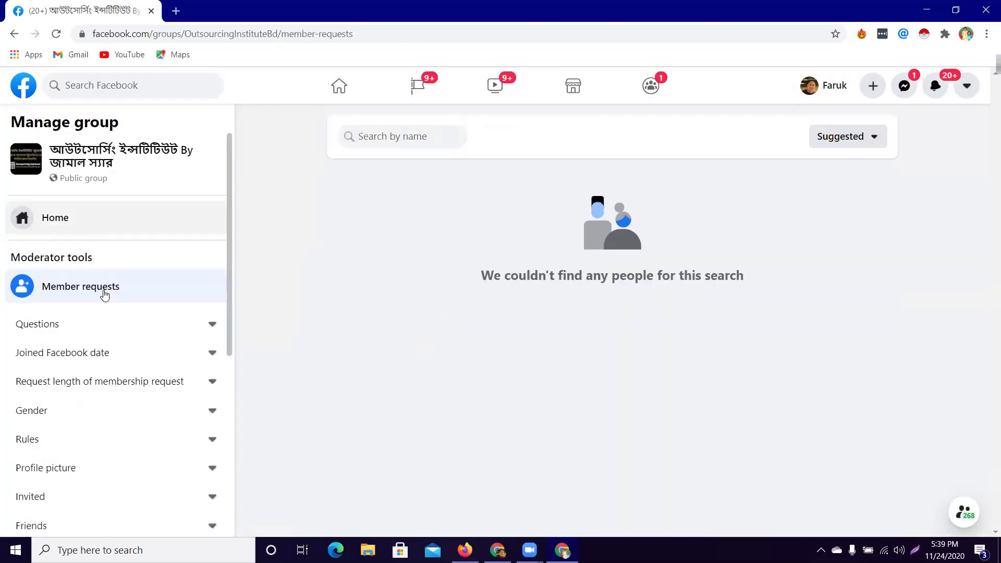
scroll(107, 289, "down", 6)
left_click(136, 360)
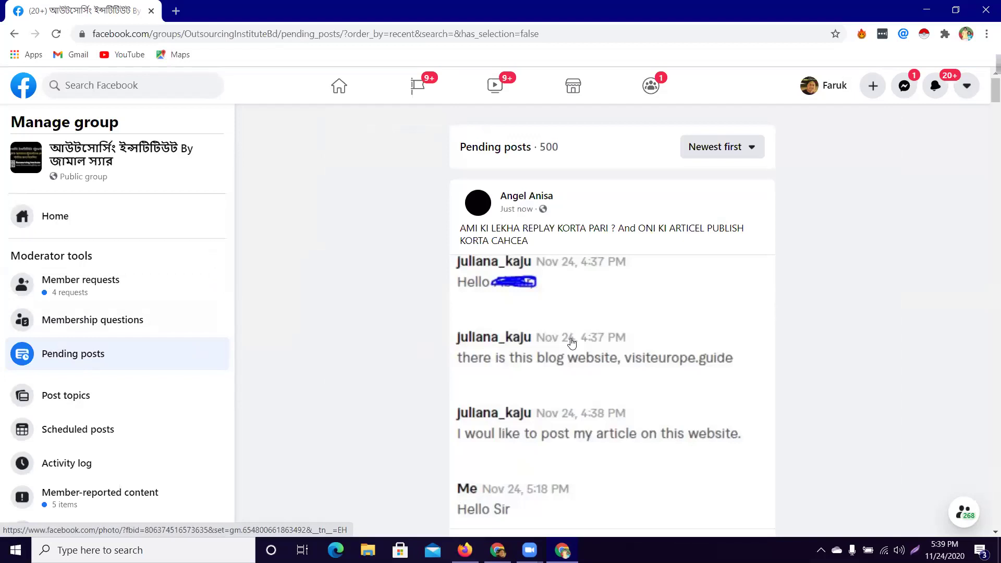
Decline the buyer-request help post and the post whose content is unavailable
scroll(629, 462, "down", 6)
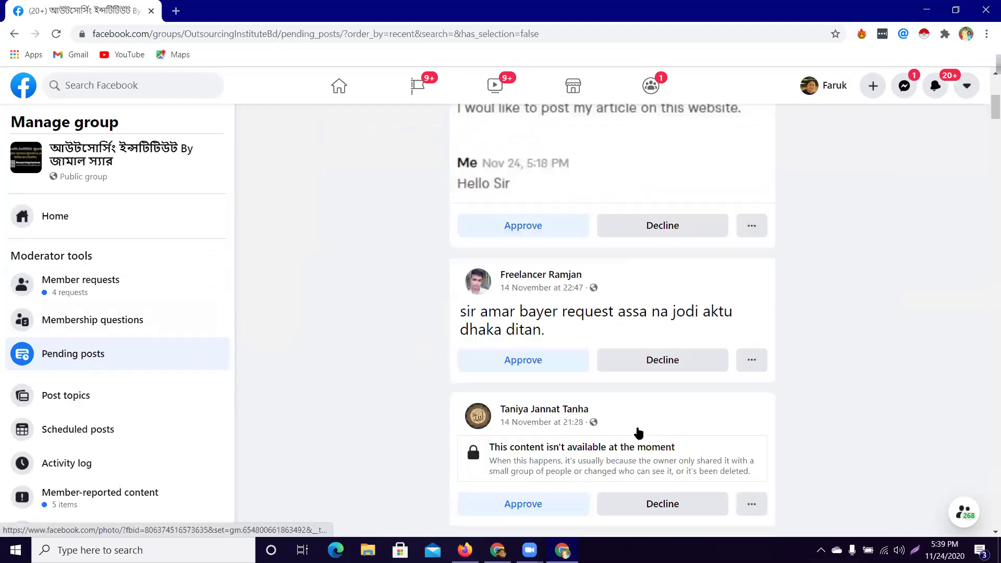
left_click(679, 369)
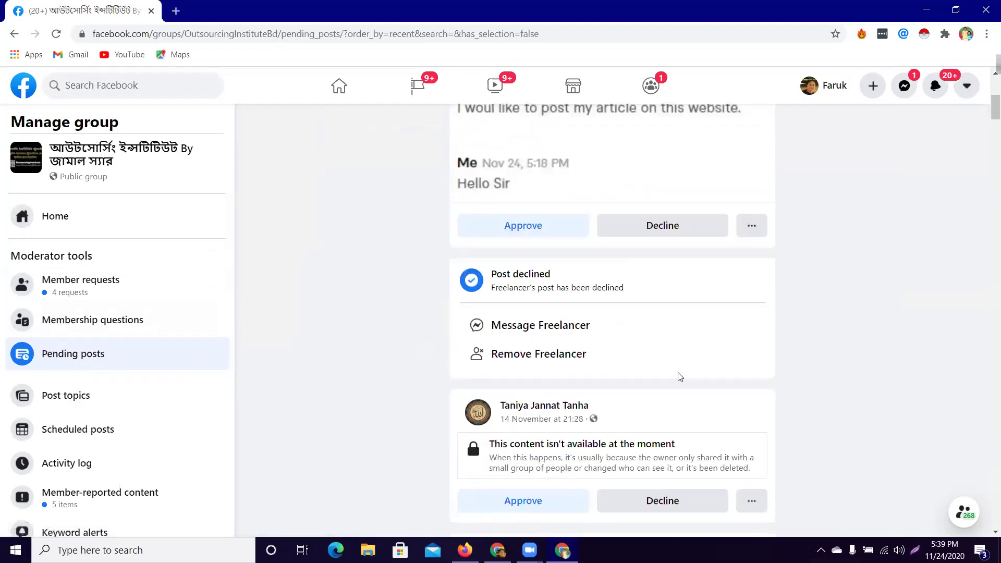
left_click(686, 502)
scroll(691, 477, "up", 5)
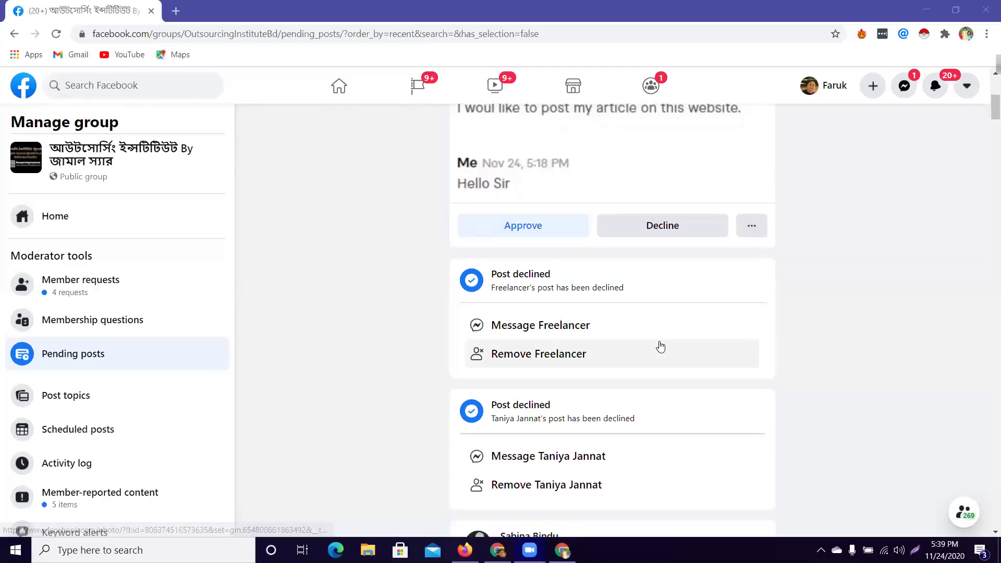
Decline the paid student help plea, YouTube question, marketing seminar advert, gig help requests and lemon-plant video
scroll(660, 345, "down", 5)
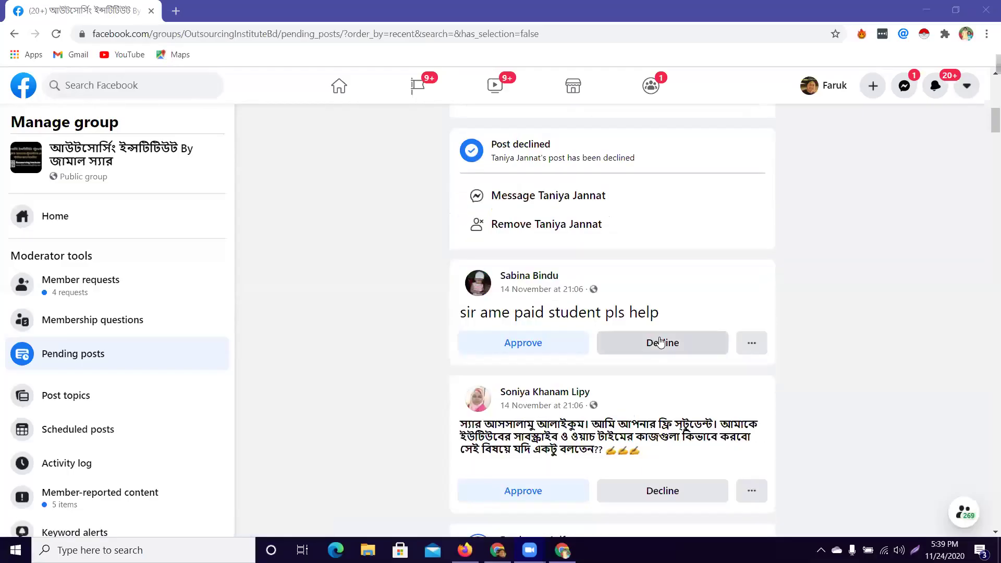
left_click(660, 343)
scroll(662, 313, "down", 3)
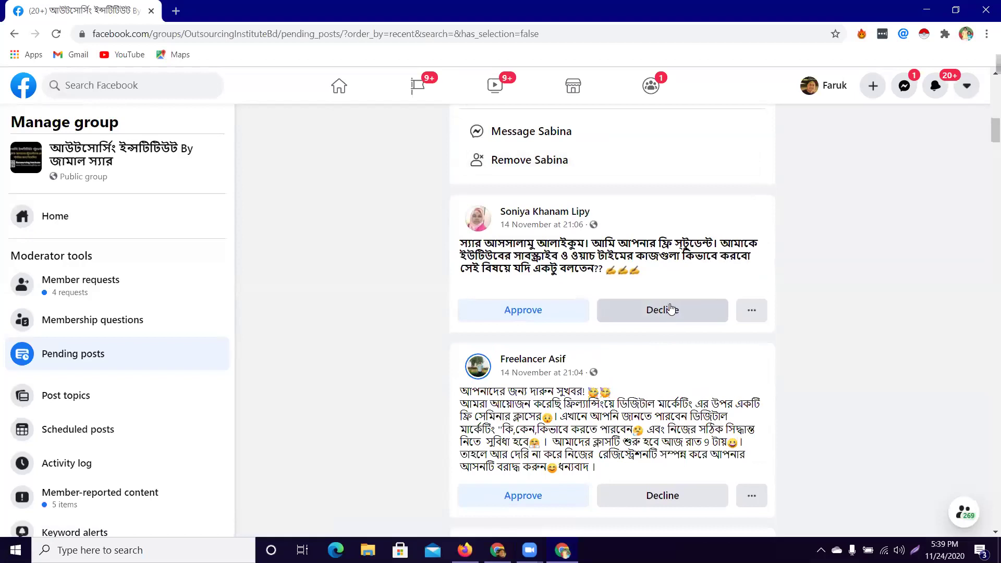
left_click(671, 309)
left_click(663, 454)
scroll(667, 365, "down", 3)
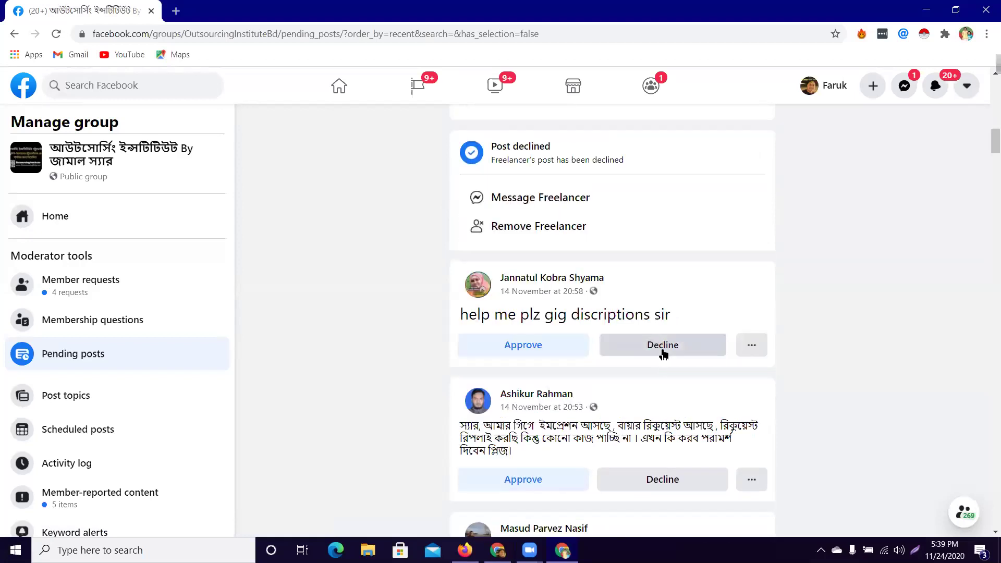
left_click(662, 344)
left_click(663, 495)
scroll(662, 339, "down", 5)
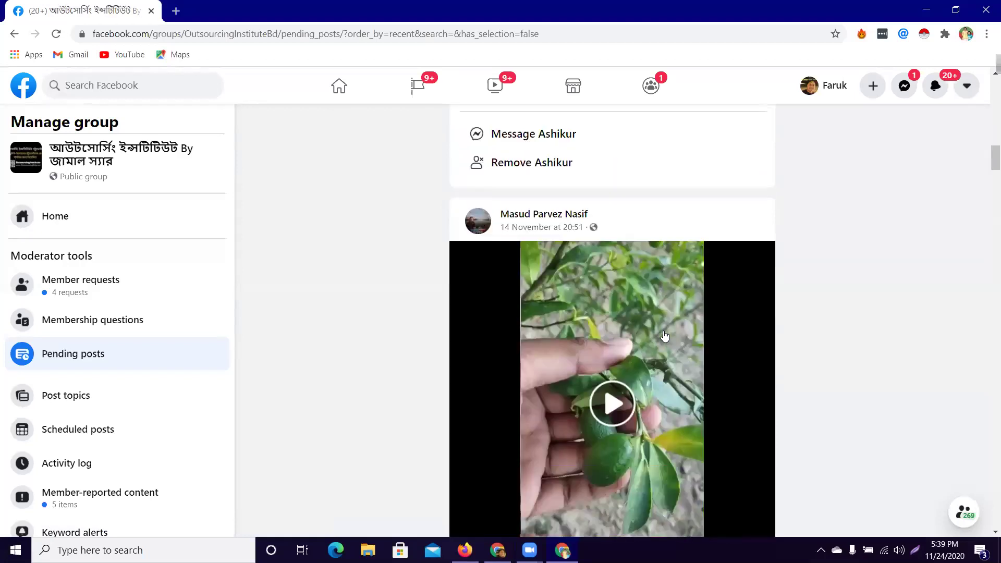
scroll(665, 317, "down", 6)
left_click(658, 299)
Decline the LinkedIn request, shared live video, bookmarking gig posts, account-check request and YouTube image post
scroll(652, 302, "down", 3)
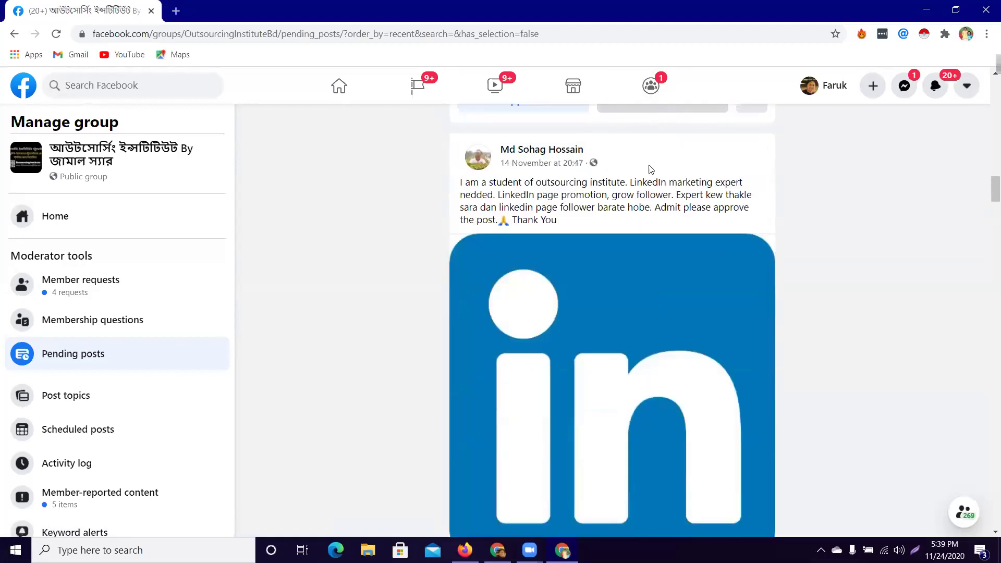
scroll(648, 168, "down", 8)
left_click(642, 136)
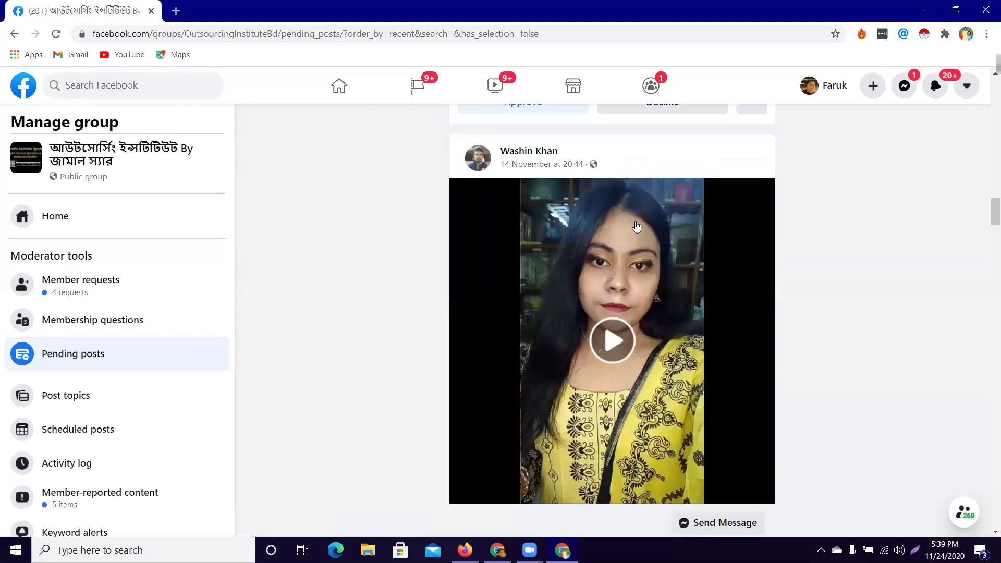
scroll(636, 341, "down", 5)
left_click(645, 375)
scroll(664, 330, "down", 3)
scroll(659, 292, "up", 2)
left_click(659, 277)
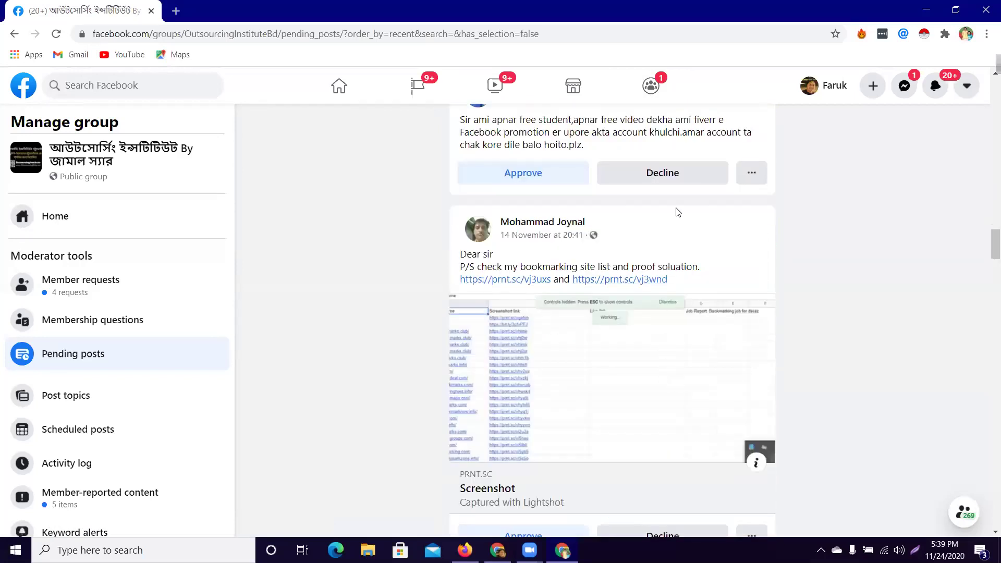
left_click(666, 173)
left_click(664, 335)
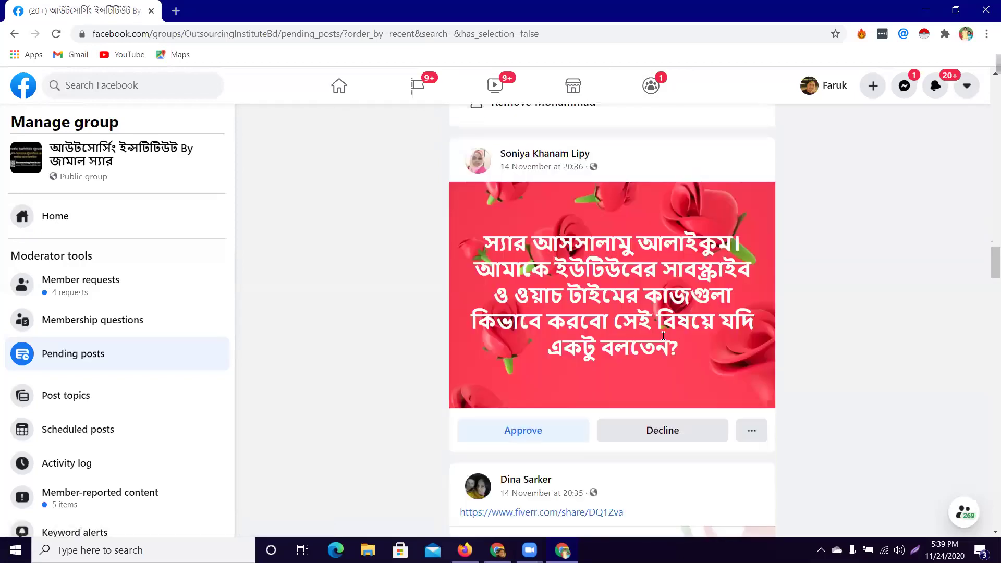
left_click(663, 305)
Decline the on-page SEO gig, missing-person photo, SEO ranking advert, Amazon offer and blocked-accounts help posts
scroll(665, 316, "down", 4)
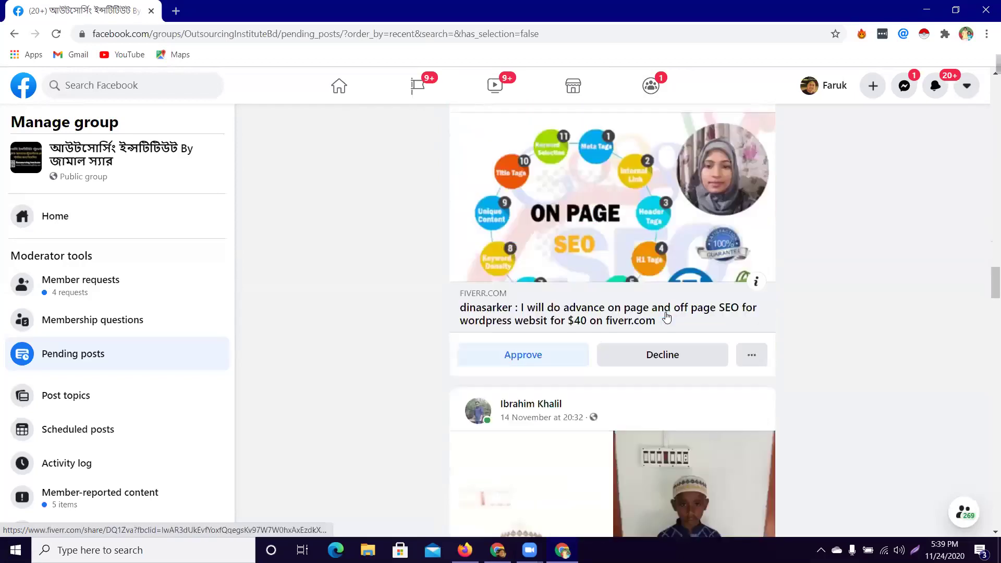
left_click(660, 255)
scroll(678, 487, "down", 4)
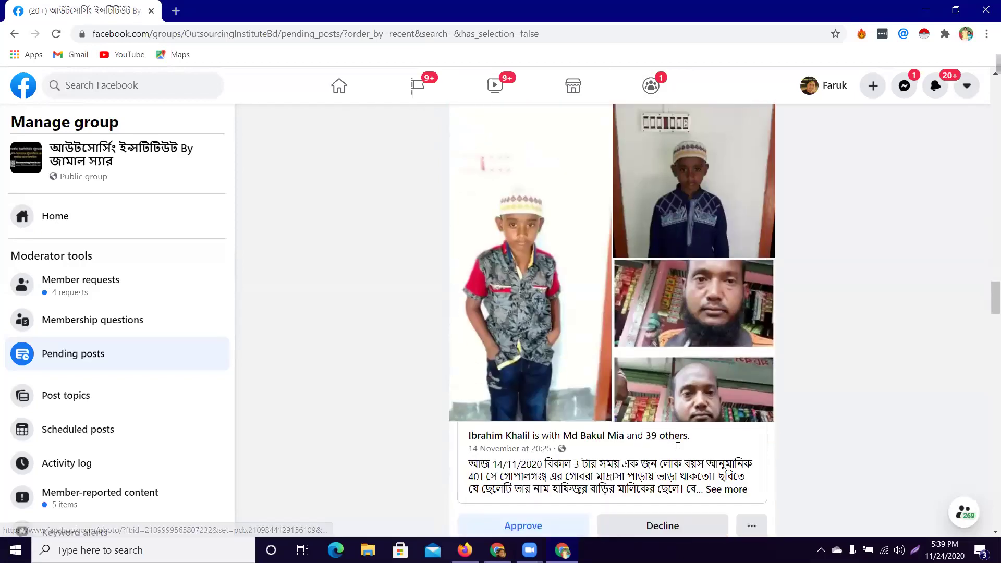
left_click(666, 351)
scroll(668, 360, "down", 3)
scroll(669, 361, "down", 3)
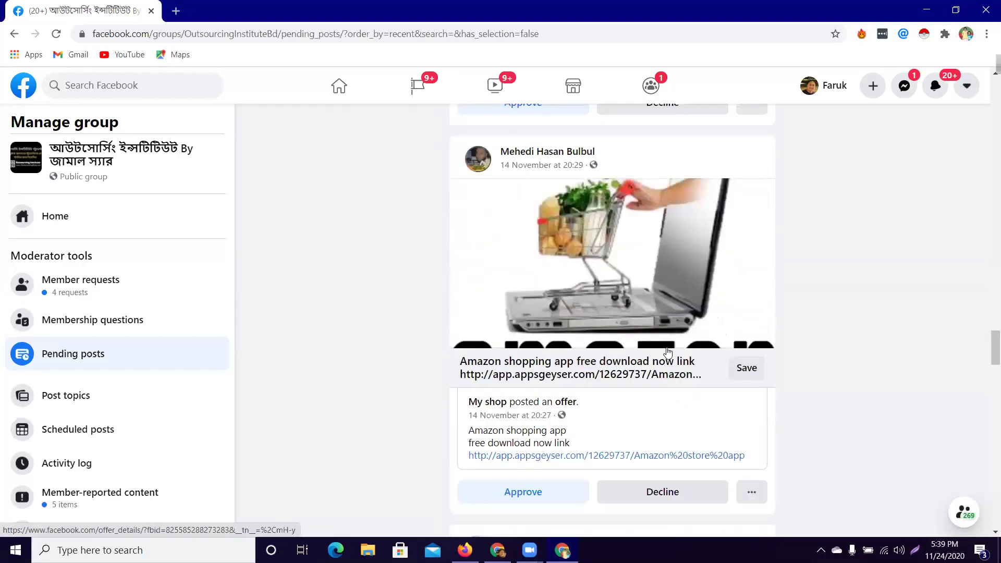
scroll(664, 303, "up", 3)
left_click(659, 240)
scroll(662, 329, "down", 4)
scroll(666, 323, "up", 5)
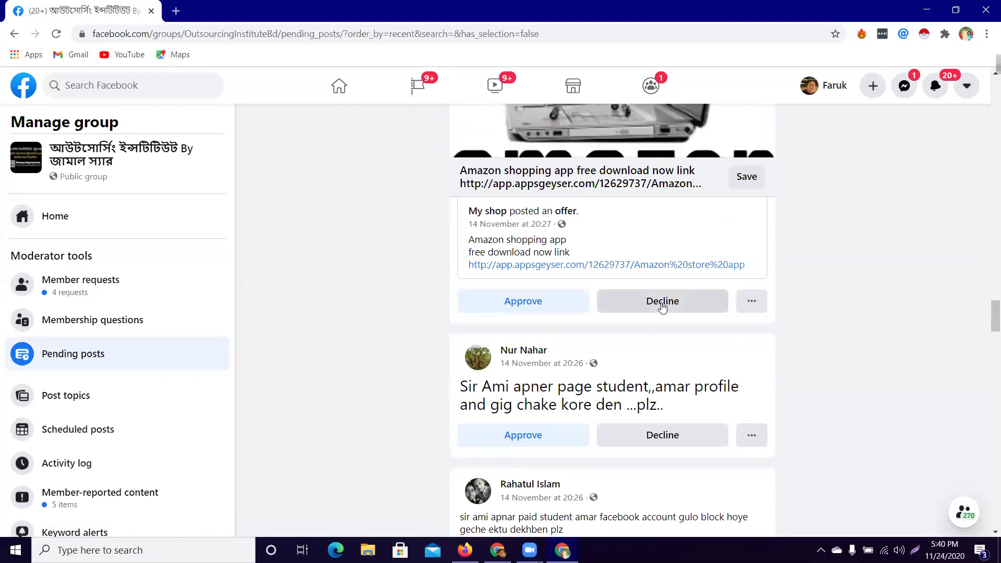
left_click(661, 304)
left_click(664, 433)
left_click(662, 298)
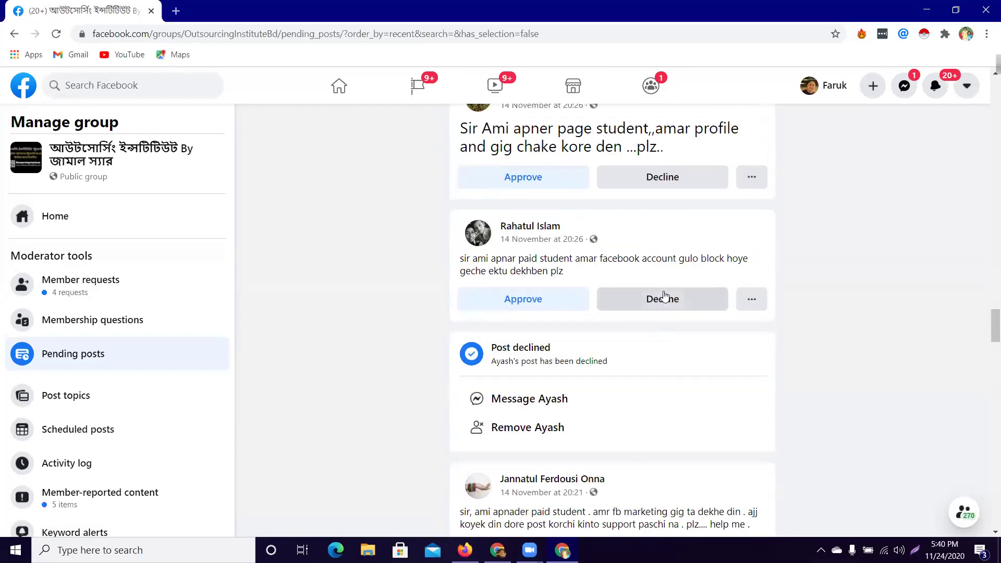
Decline the FB marketing gig request, captcha income advert, gig-view request, Biz Bazar promotion and image posts
scroll(673, 219, "down", 2)
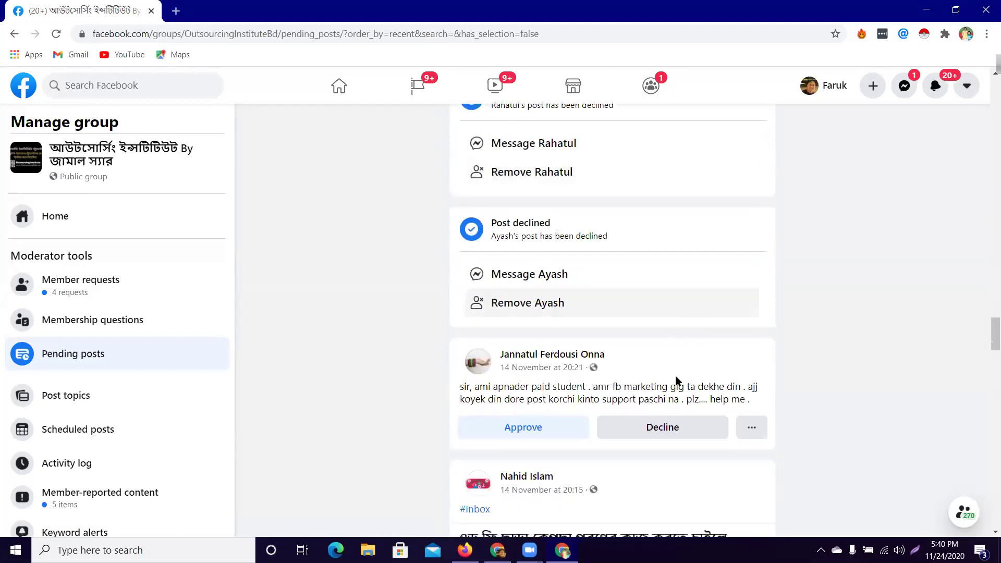
left_click(681, 430)
scroll(687, 417, "down", 3)
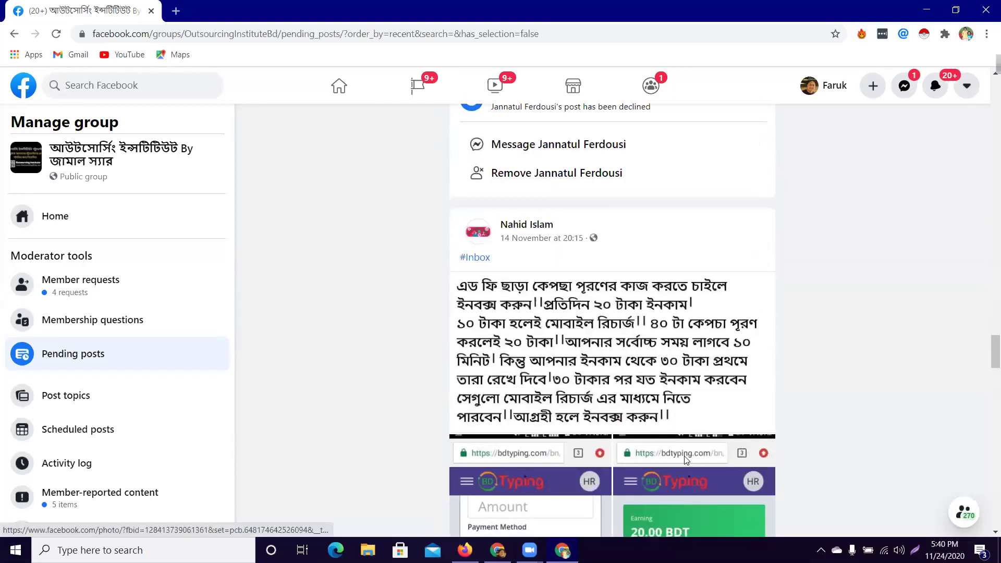
scroll(677, 418, "down", 9)
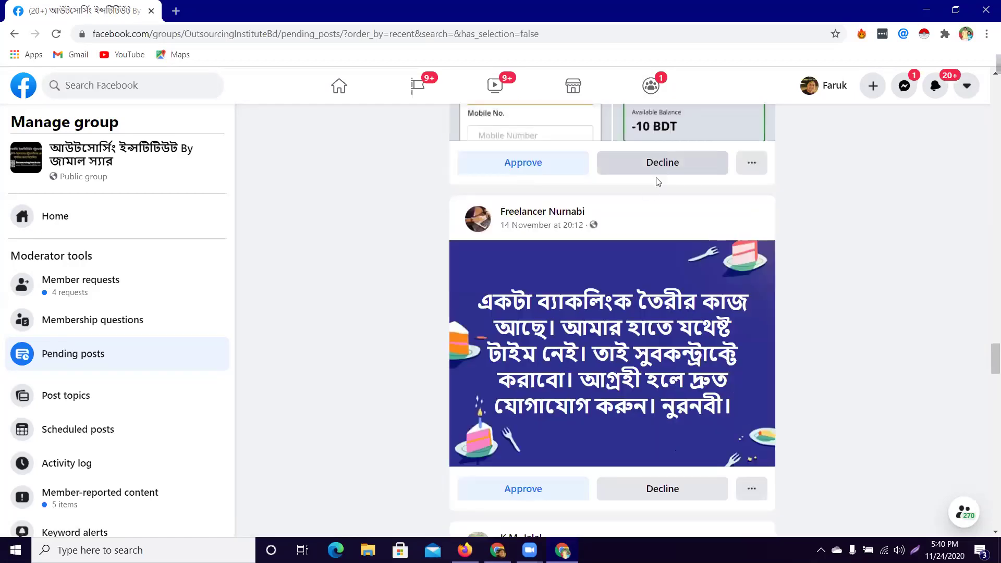
left_click(656, 174)
left_click(661, 313)
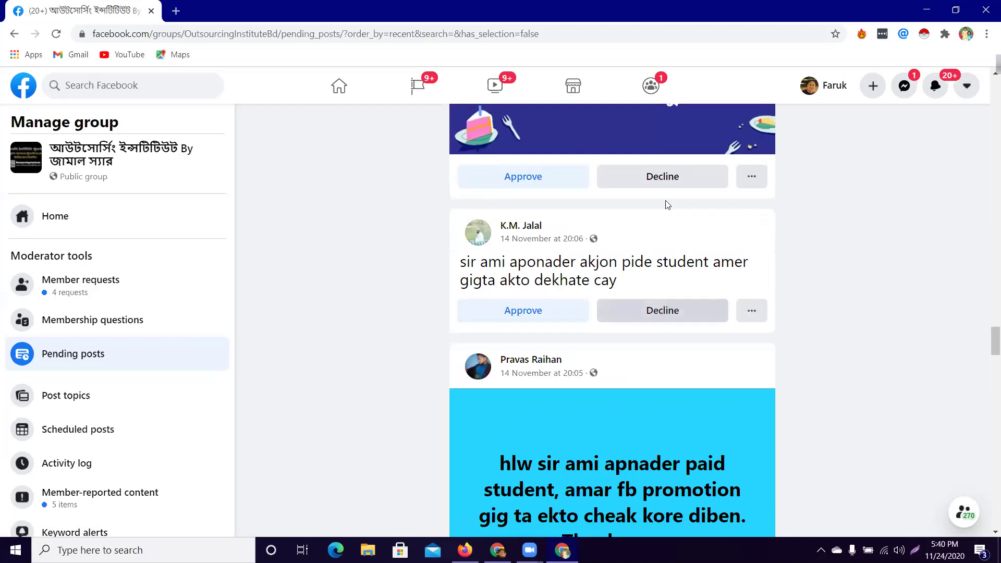
scroll(662, 312, "down", 5)
left_click(656, 344)
scroll(684, 459, "down", 3)
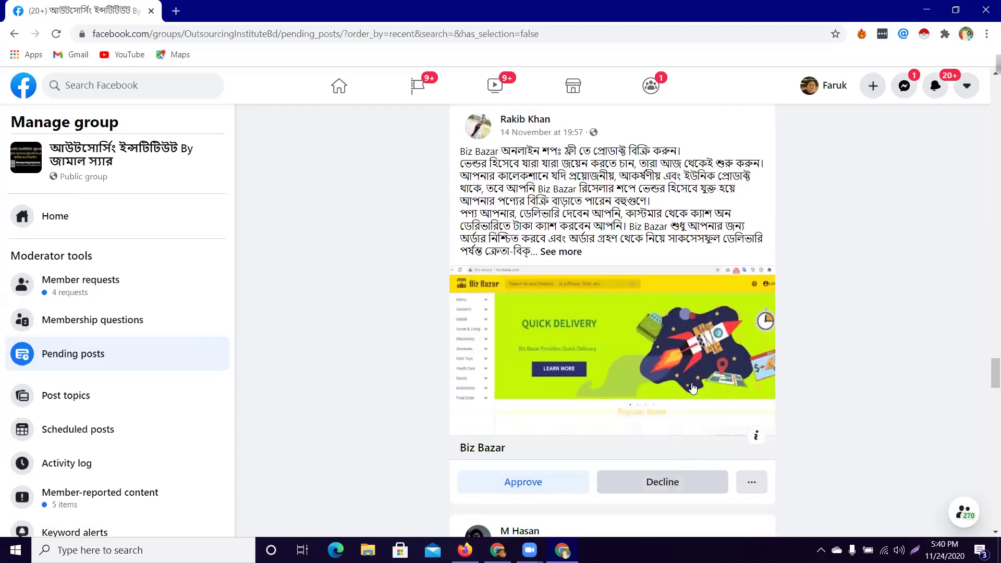
left_click(668, 483)
scroll(666, 318, "down", 3)
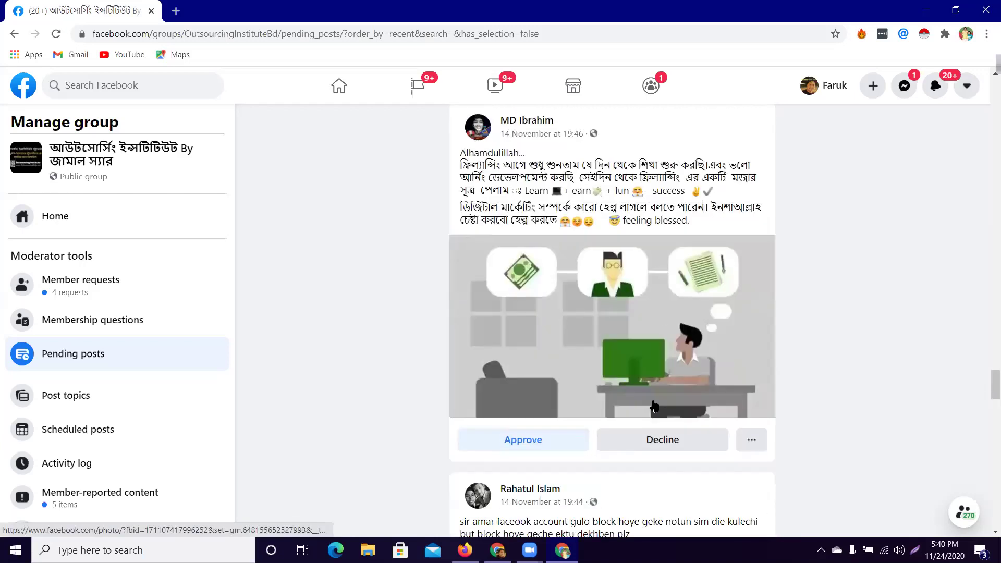
left_click(664, 440)
scroll(730, 323, "down", 5)
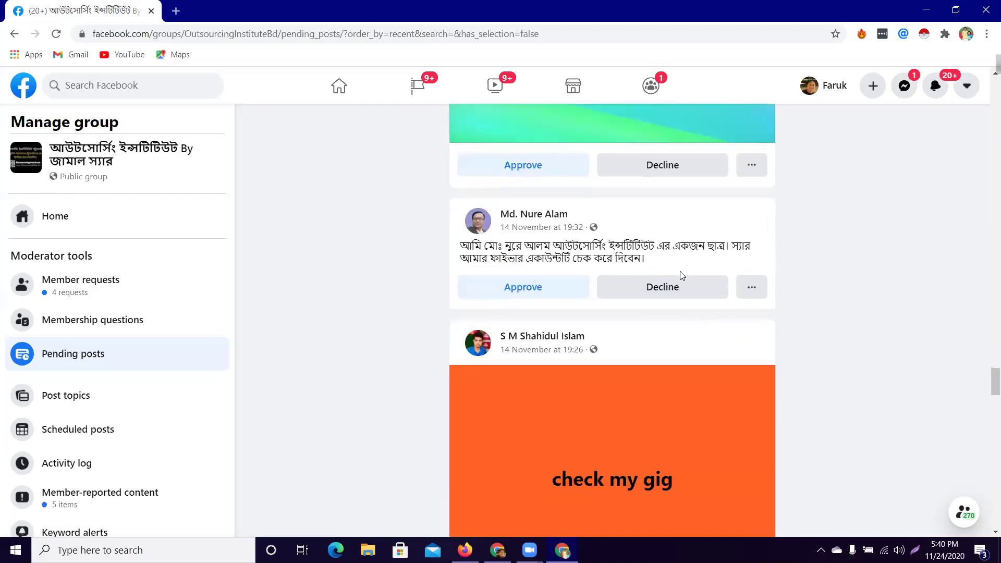
left_click(670, 260)
Decline the remaining gig-check pleas, bookmarking and publishing help, YouTube job question and unavailable-content posts
left_click(648, 510)
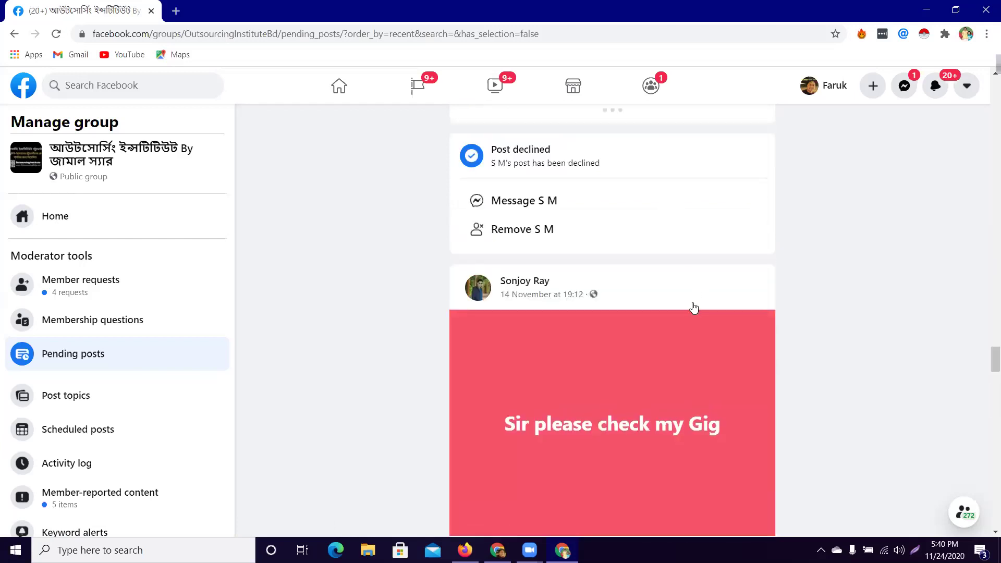
scroll(693, 308, "down", 4)
left_click(664, 326)
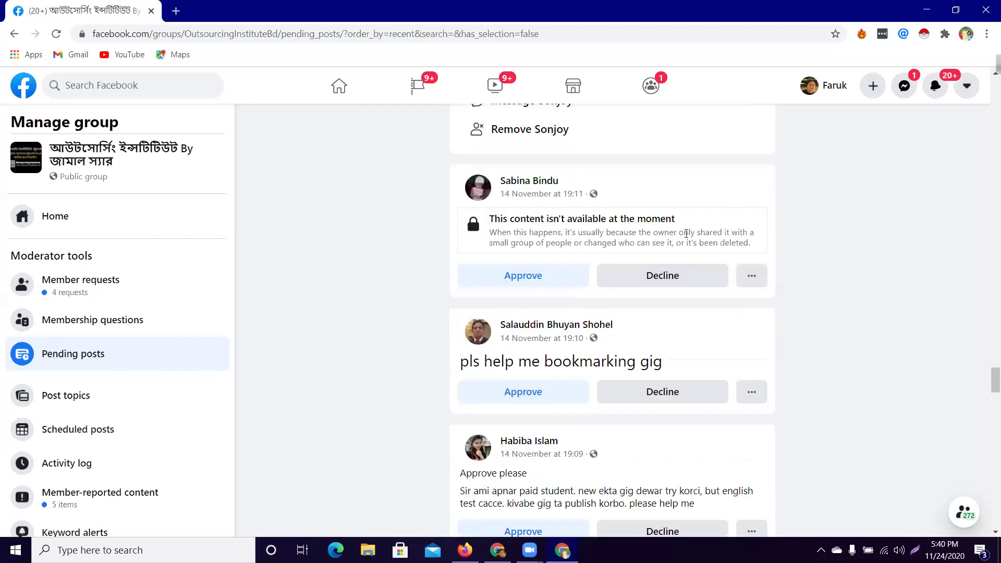
left_click(668, 274)
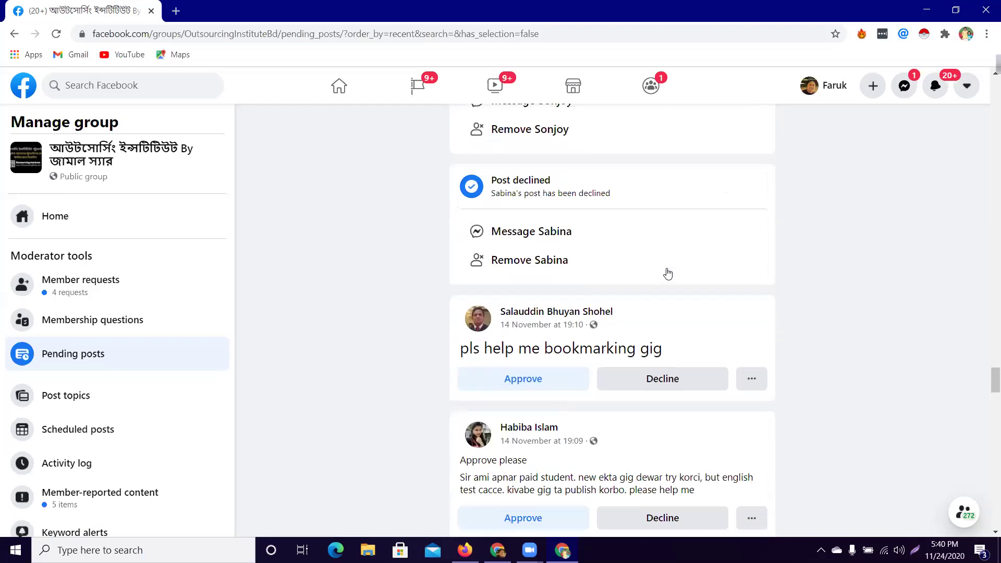
left_click(661, 380)
left_click(666, 405)
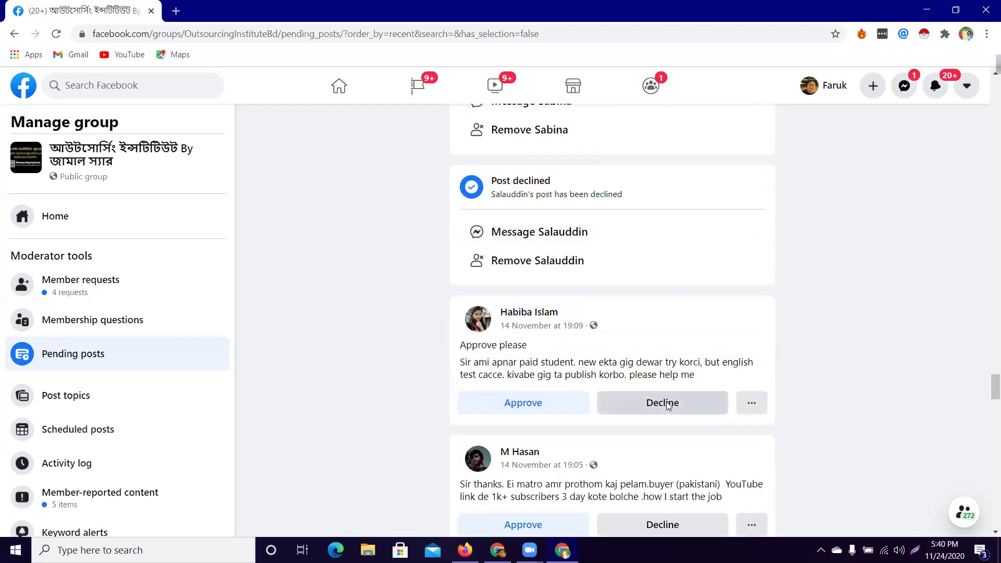
left_click(677, 399)
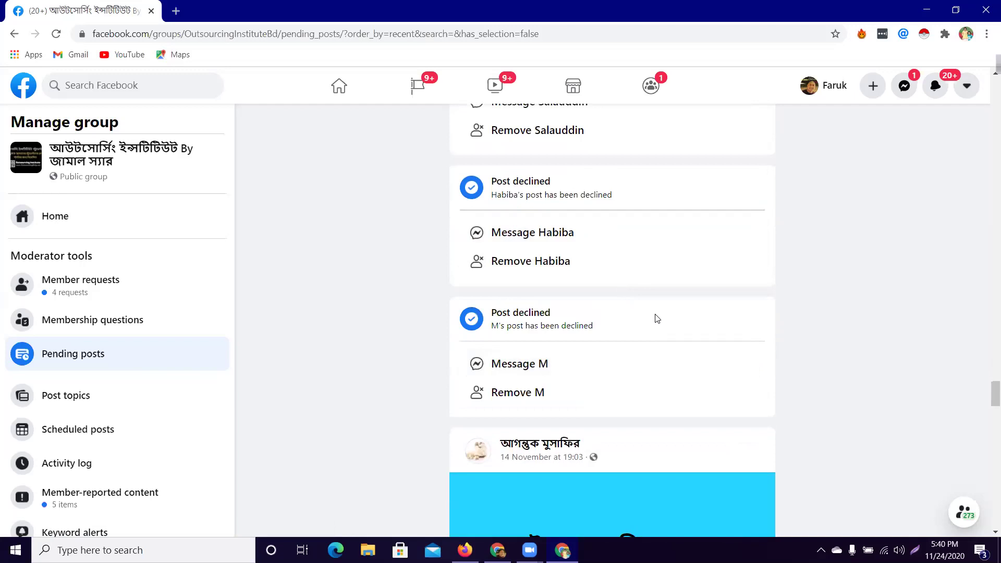
scroll(652, 417, "down", 5)
left_click(651, 461)
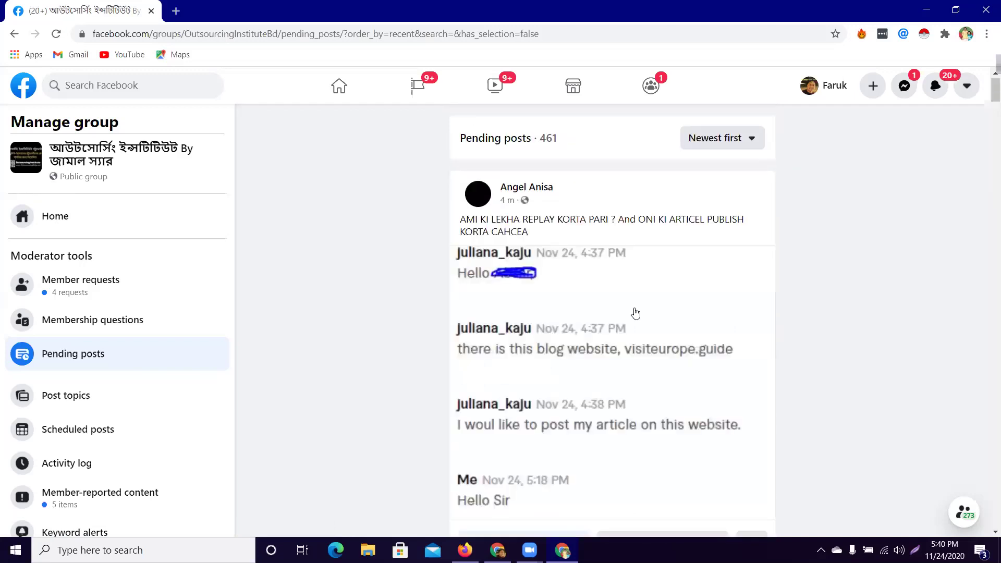
scroll(634, 313, "down", 5)
scroll(635, 314, "up", 5)
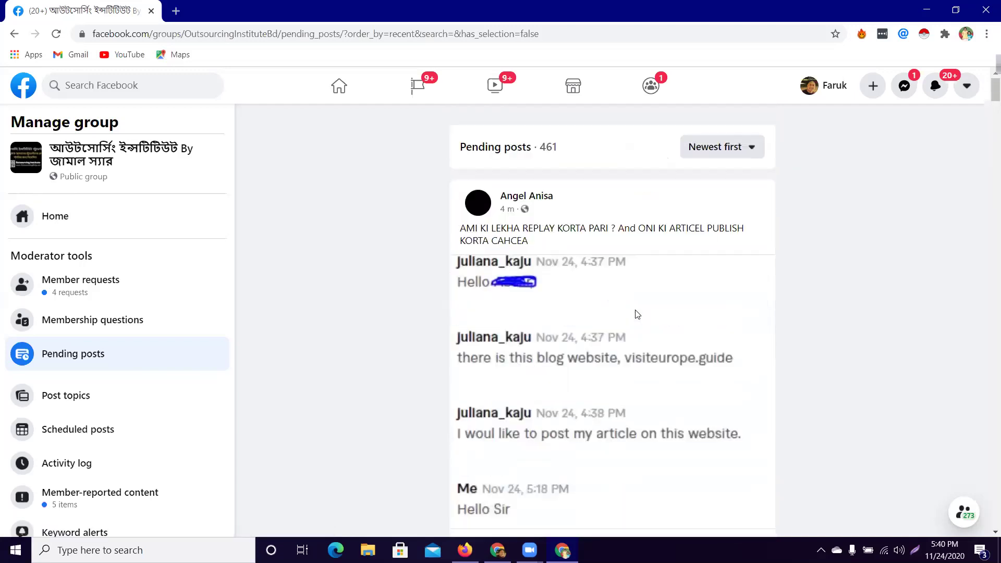
Reload Pending posts, then decline the group-posting help, blocked-accounts and gradient-image posts
left_click(57, 34)
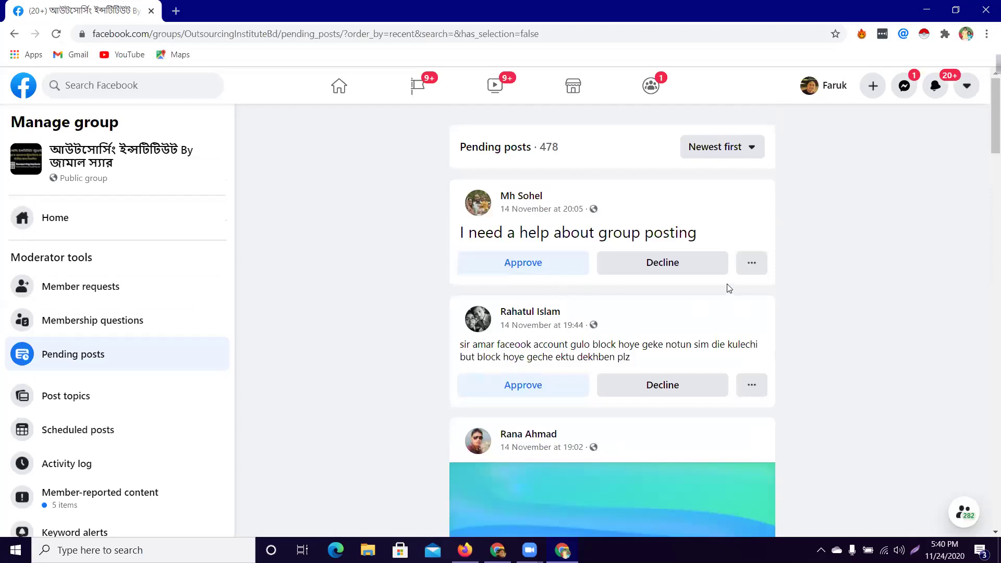
key("F5")
left_click(658, 266)
left_click(684, 402)
scroll(658, 378, "down", 10)
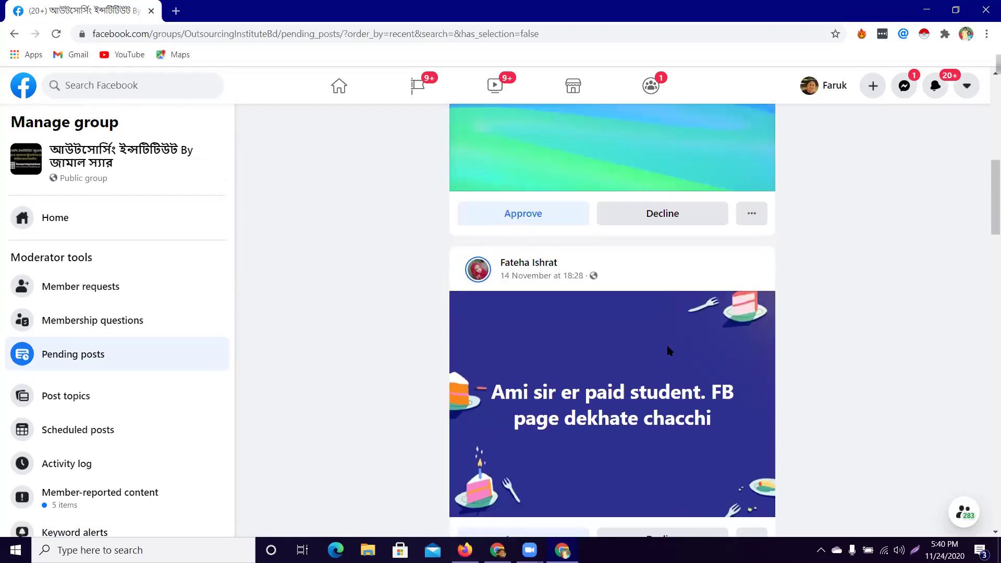
left_click(658, 218)
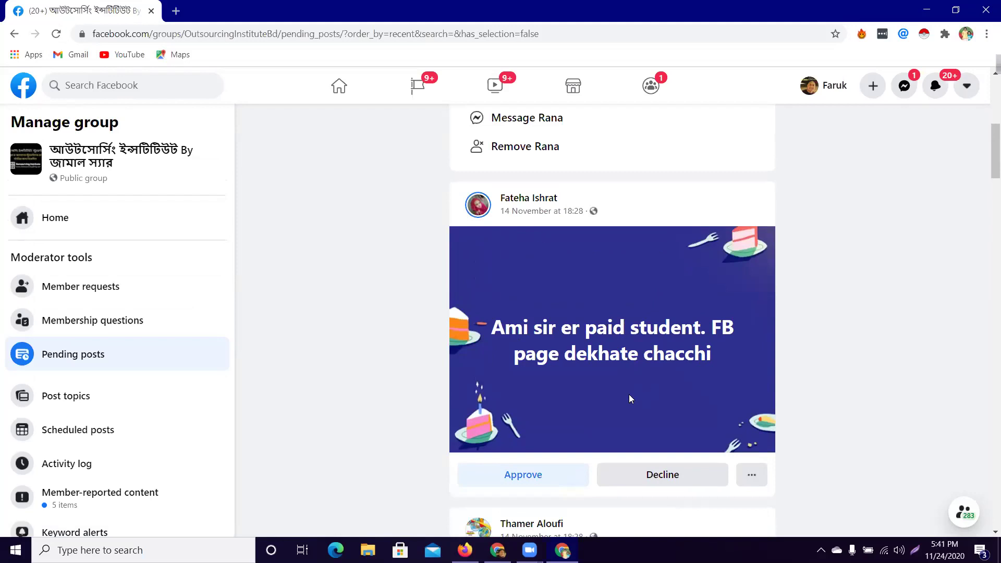
Decline the paid student page request, #housekeeping advert, gig-check pleas, adsense help and unavailable shared post
left_click(686, 480)
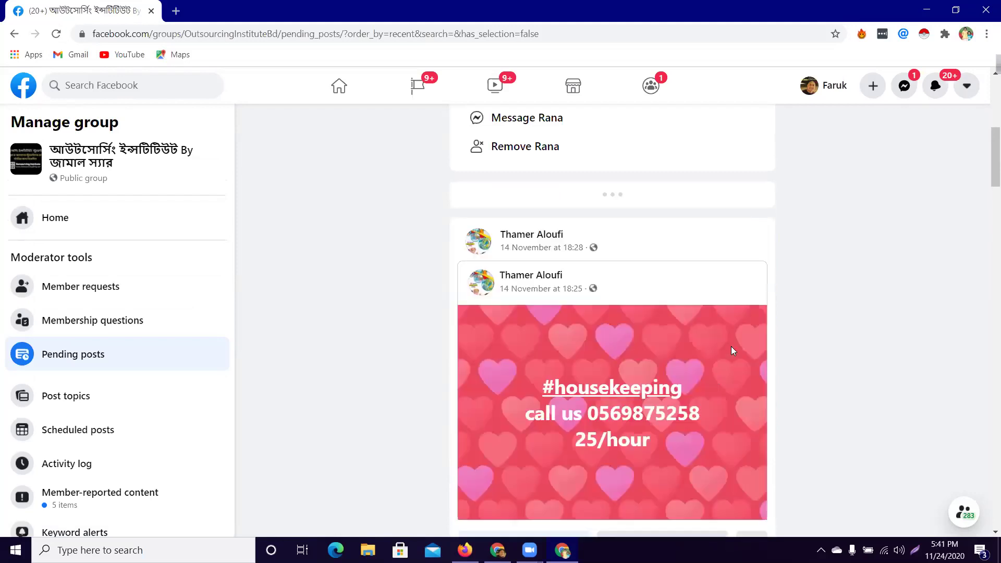
left_click(669, 253)
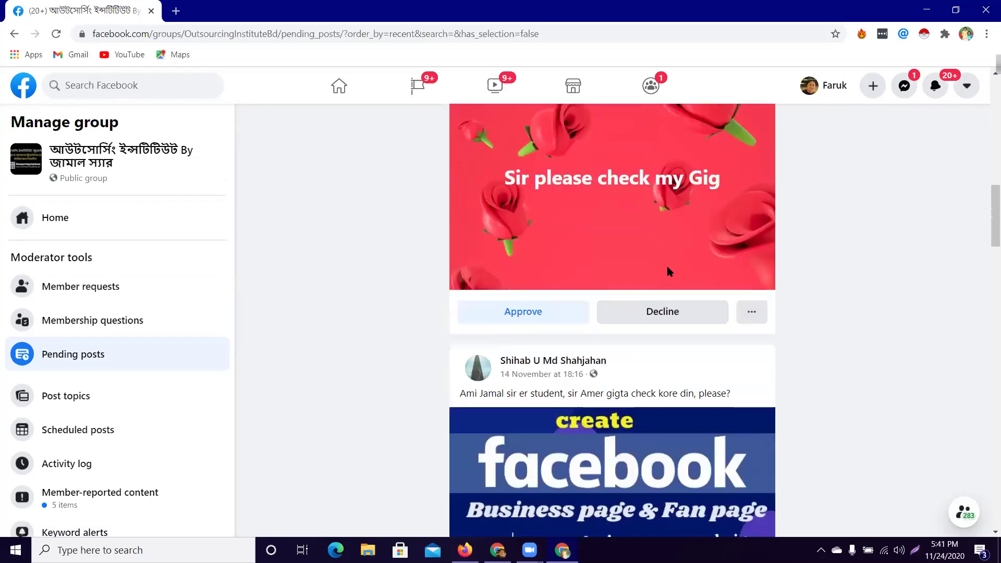
left_click(659, 218)
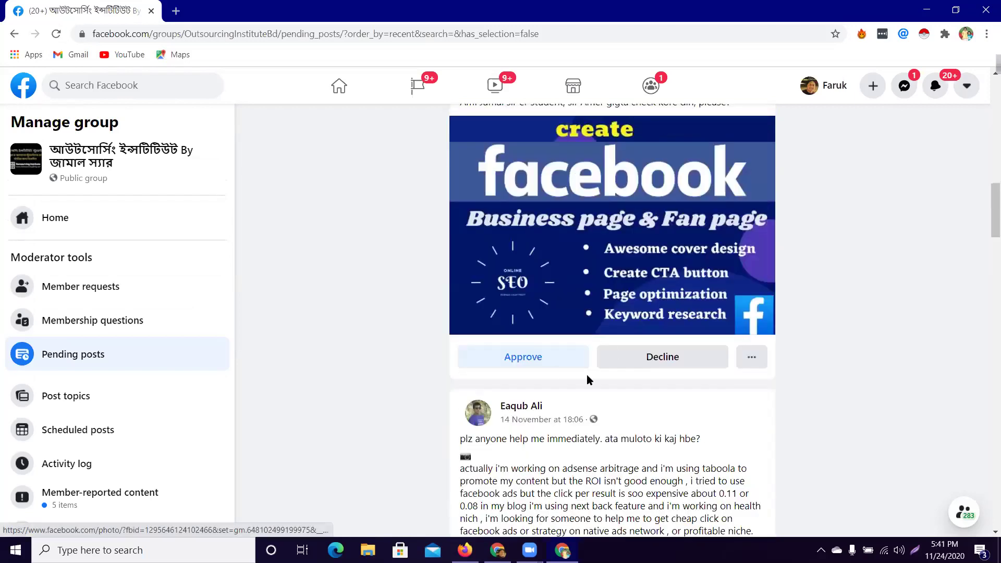
left_click(675, 360)
left_click(672, 367)
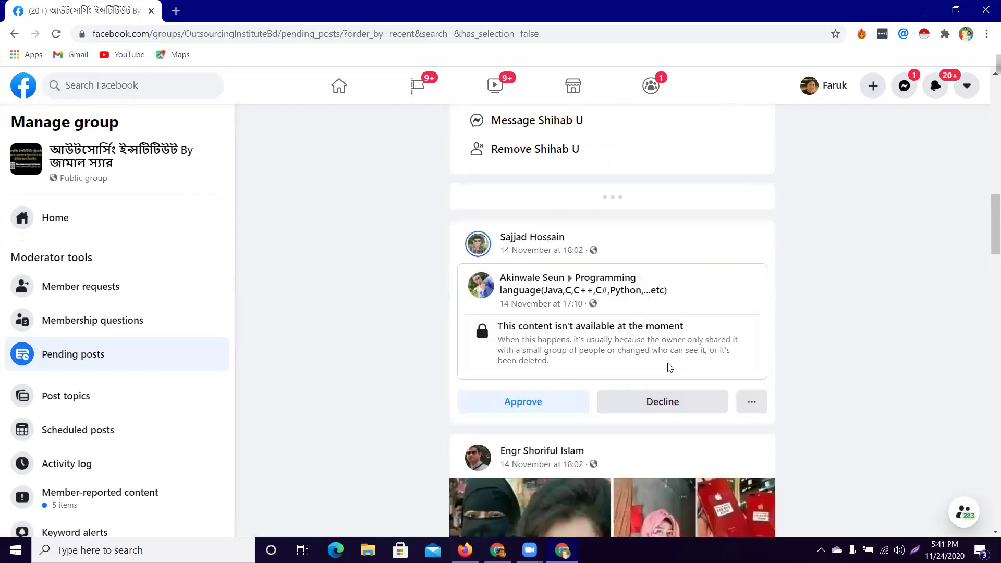
left_click(658, 493)
Decline the giveaway spam, Instagram gig question and both paid-comment job spam posts, then go to the group home page
scroll(647, 417, "down", 6)
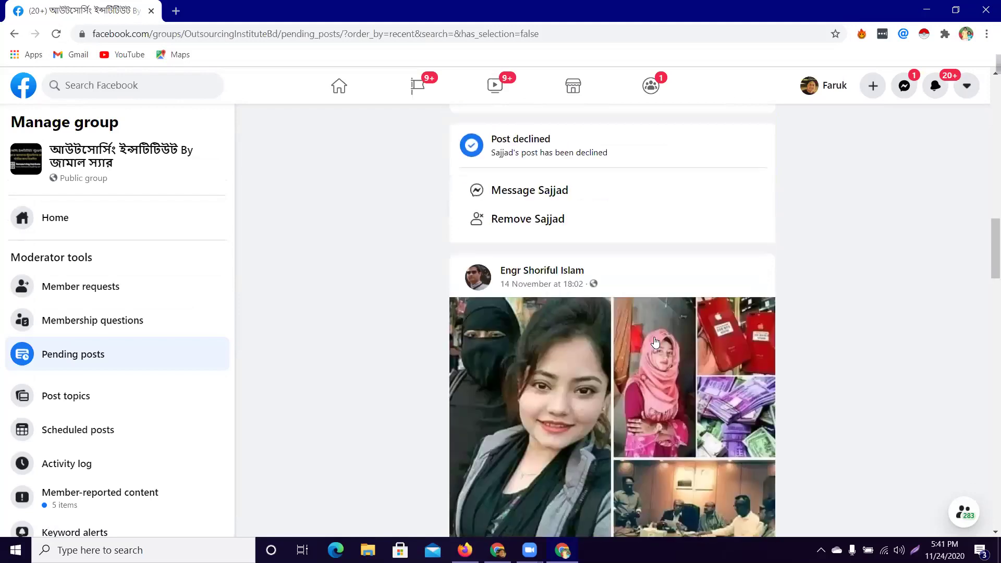
scroll(651, 407, "down", 4)
left_click(669, 292)
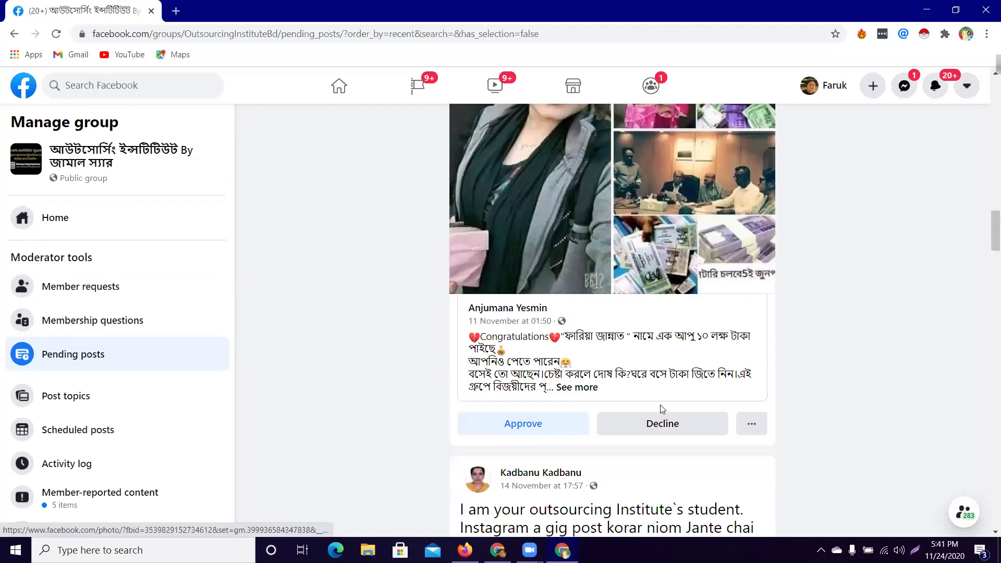
left_click(658, 421)
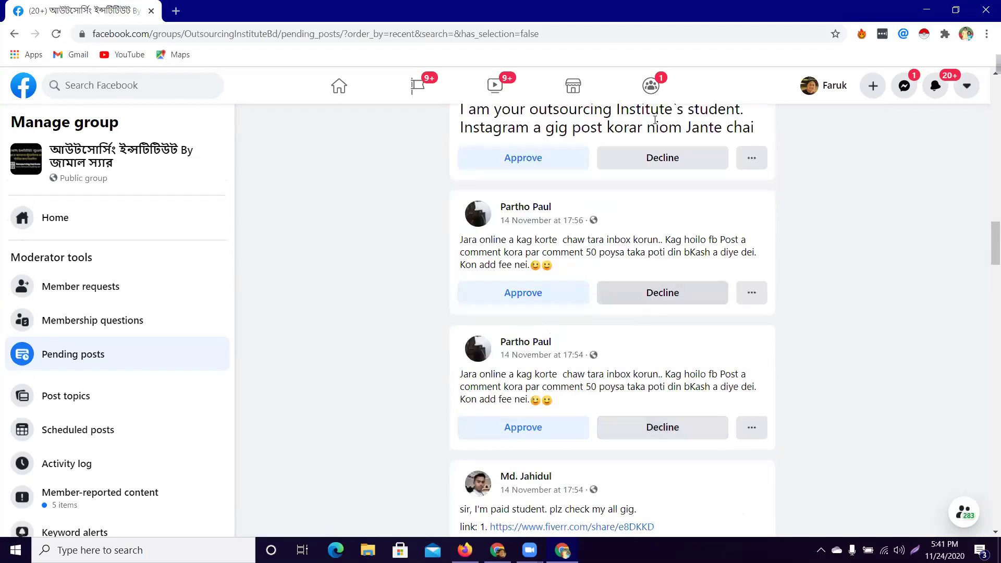
left_click(668, 158)
left_click(665, 287)
left_click(652, 420)
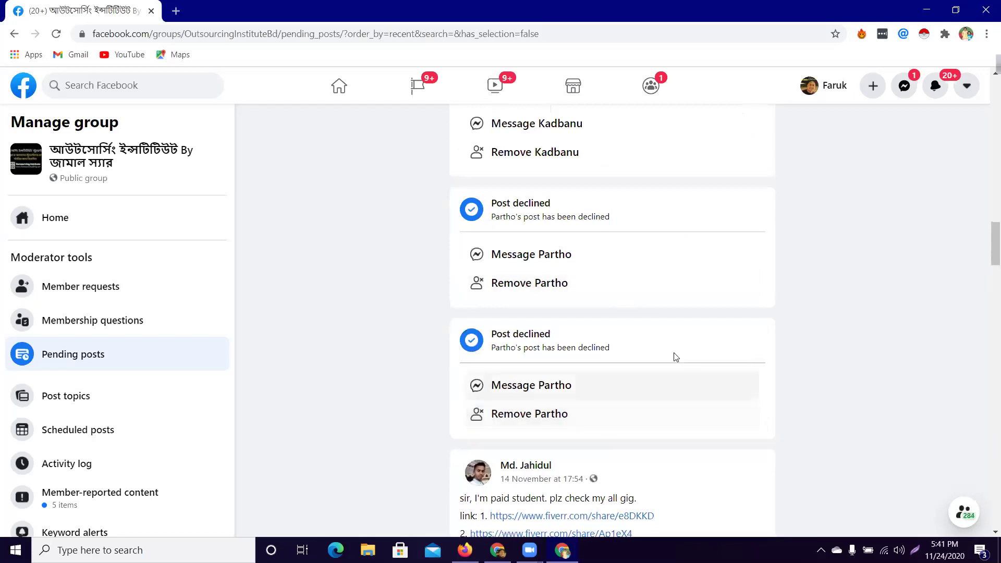
left_click(54, 217)
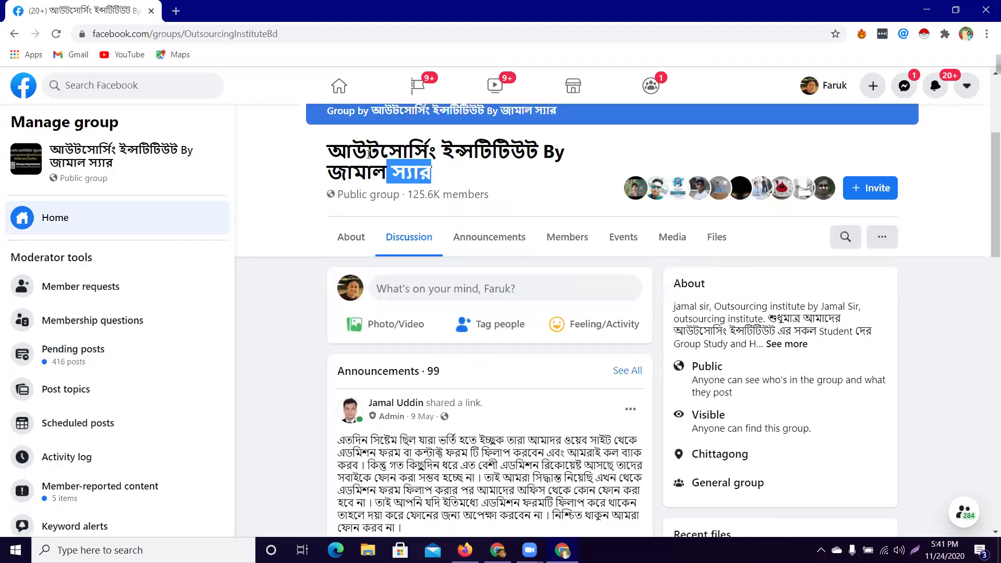
Select the group title and reload the group home page
left_click_drag(369, 155, 327, 152)
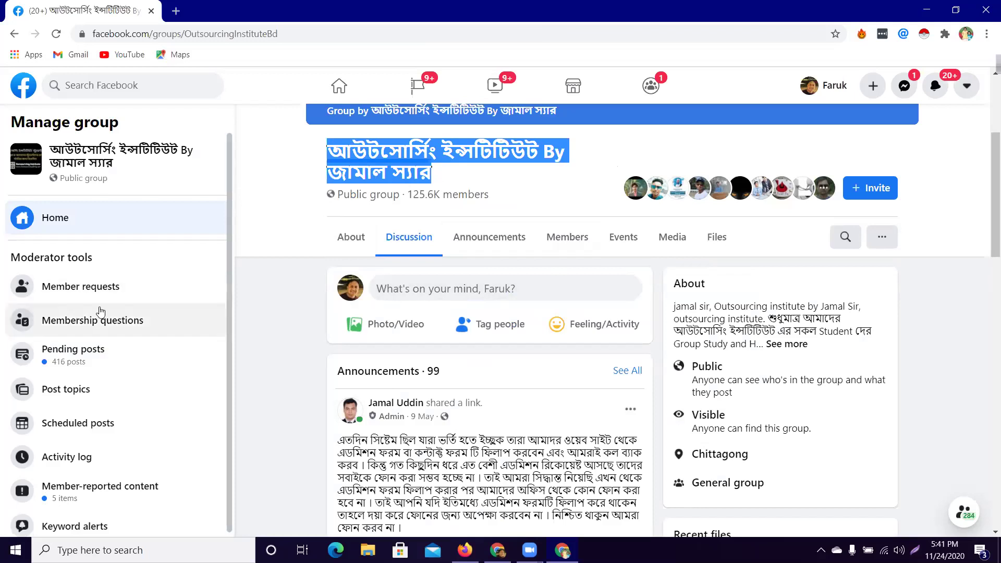
scroll(100, 292, "down", 1)
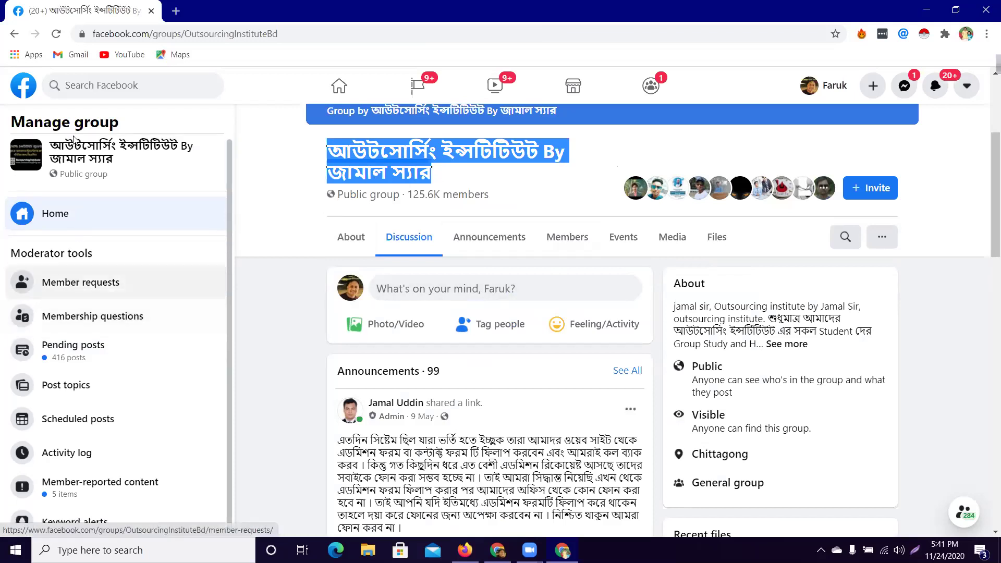
left_click(58, 34)
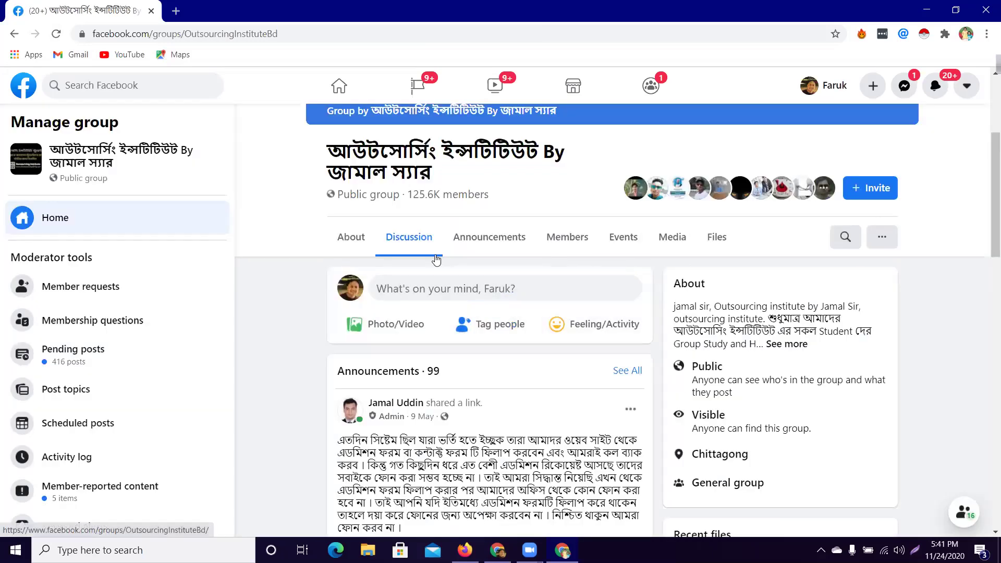
scroll(436, 260, "down", 6)
scroll(443, 248, "up", 9)
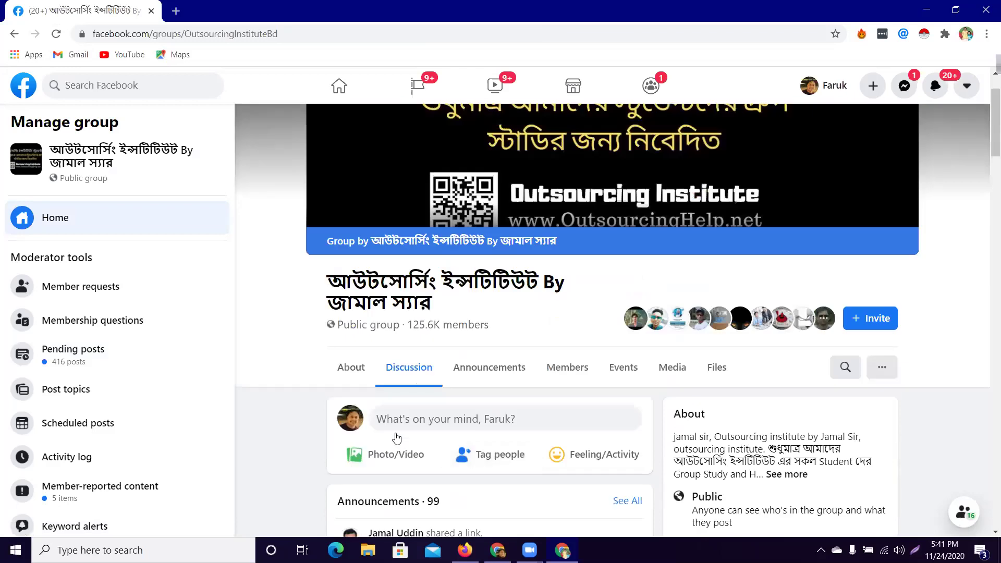
Discard a new post draft and return to the Pending posts queue, now at 464
left_click(420, 418)
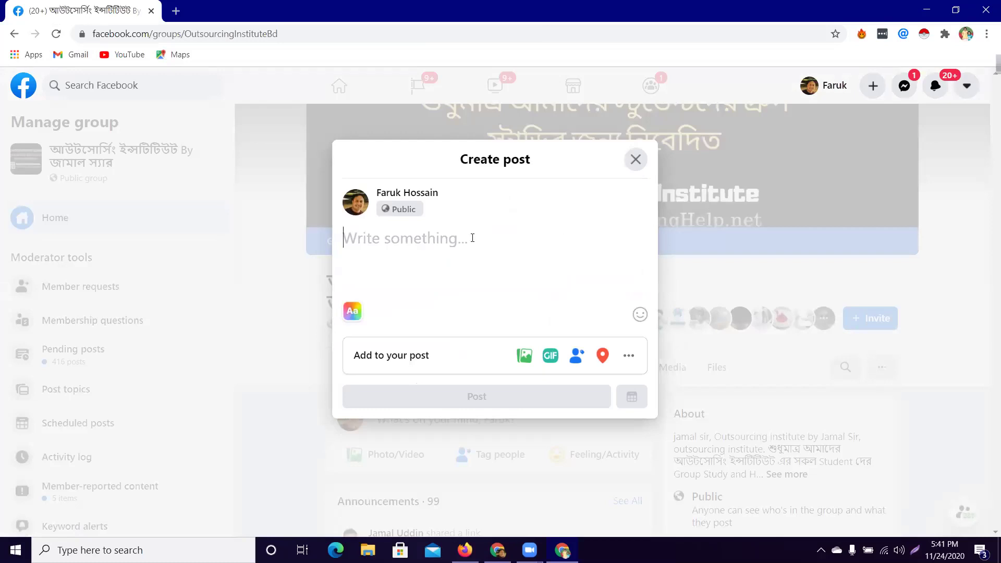
left_click(638, 163)
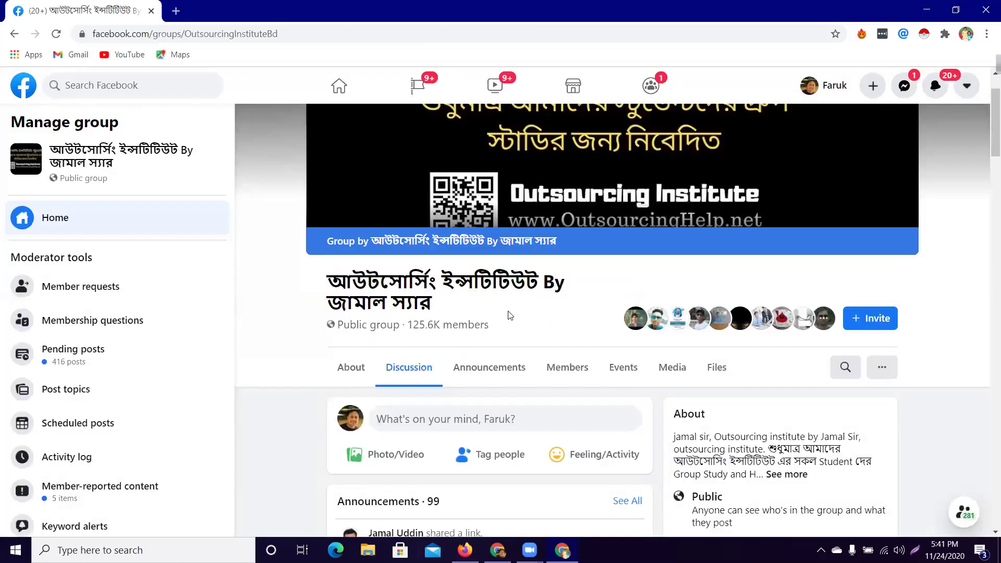
left_click(64, 360)
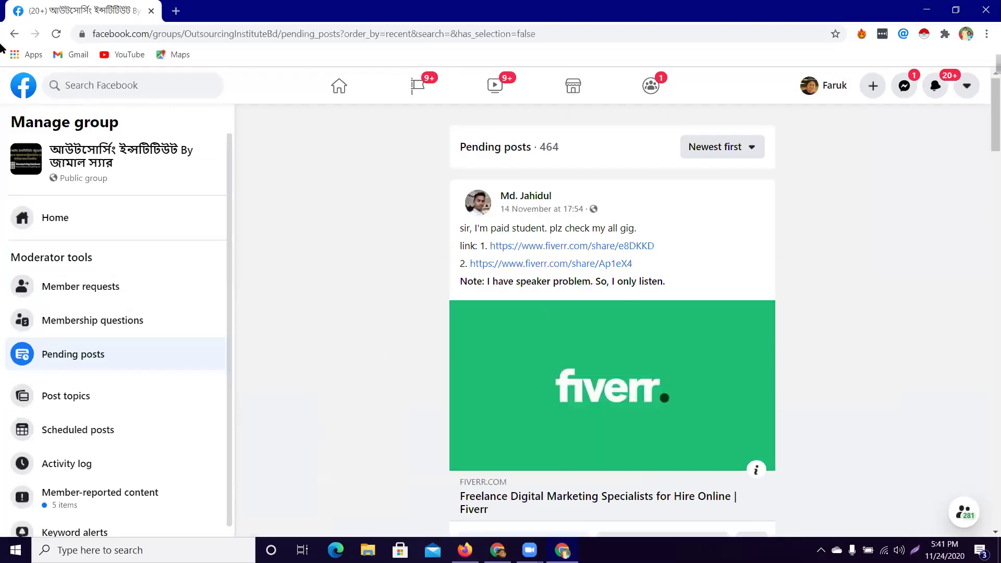
Reload Pending posts and decline the Fiverr gig-link, Google ad expert, Fiverr profile-check and help-request posts
left_click(55, 34)
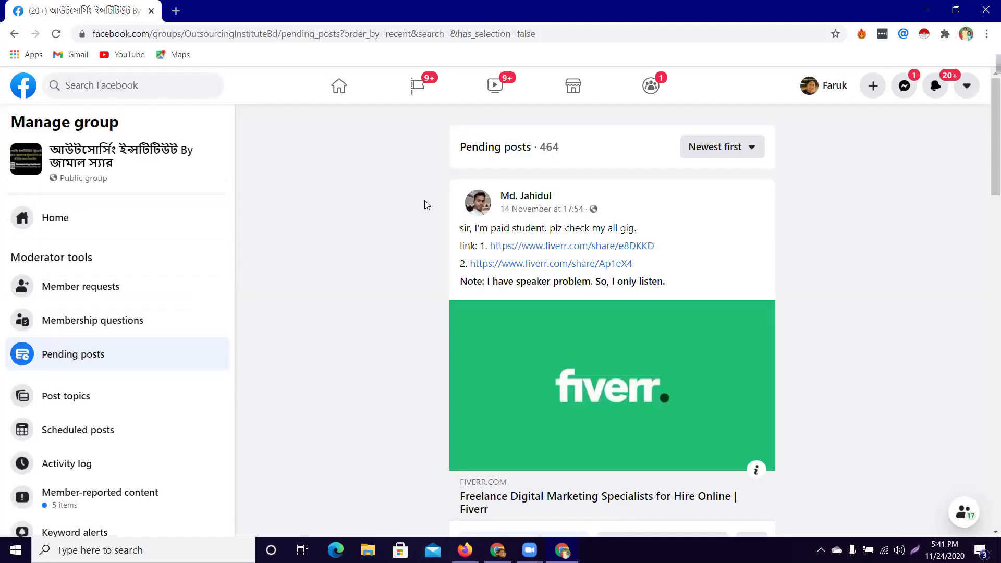
scroll(662, 359, "down", 3)
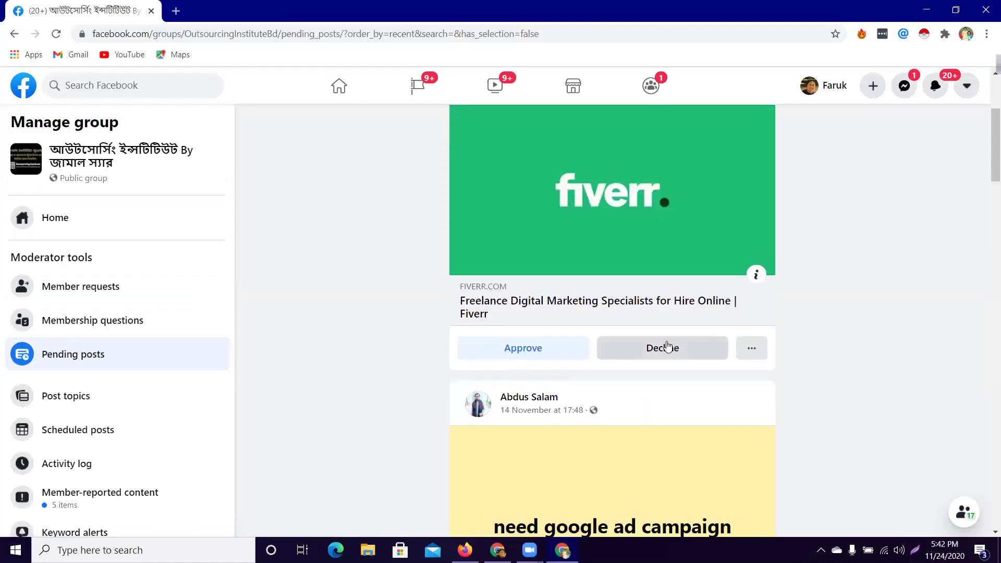
left_click(664, 346)
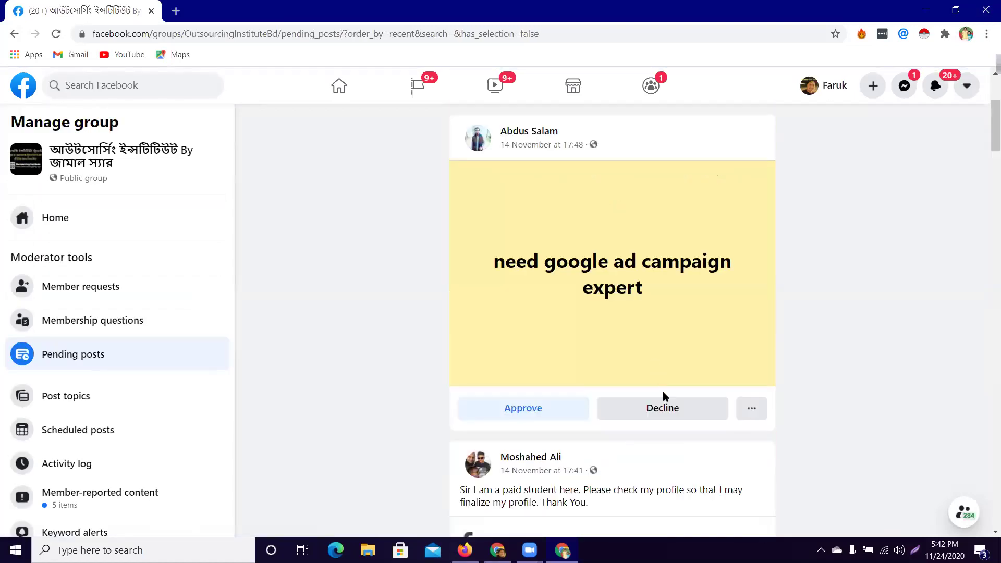
left_click(663, 407)
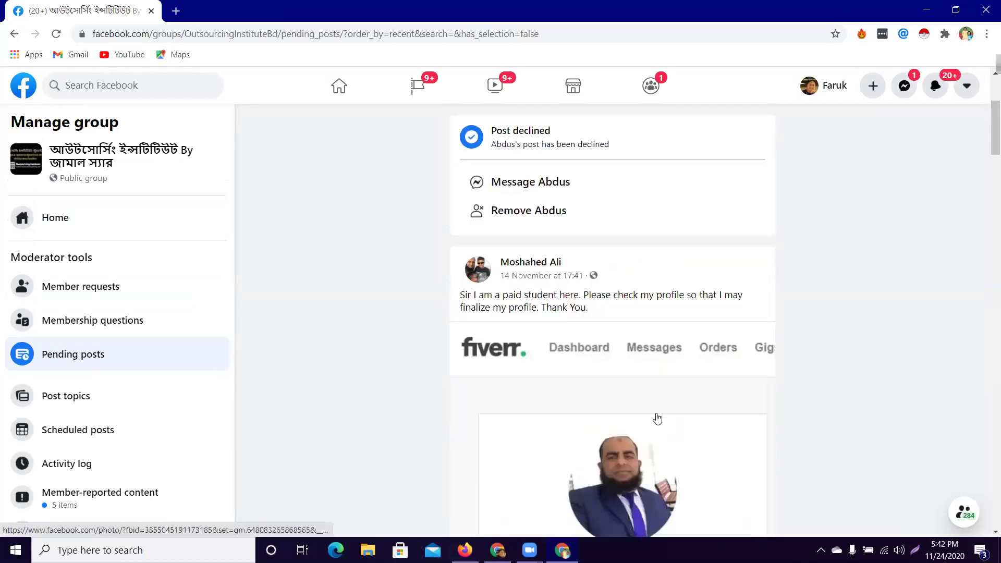
scroll(657, 419, "down", 3)
scroll(652, 412, "down", 5)
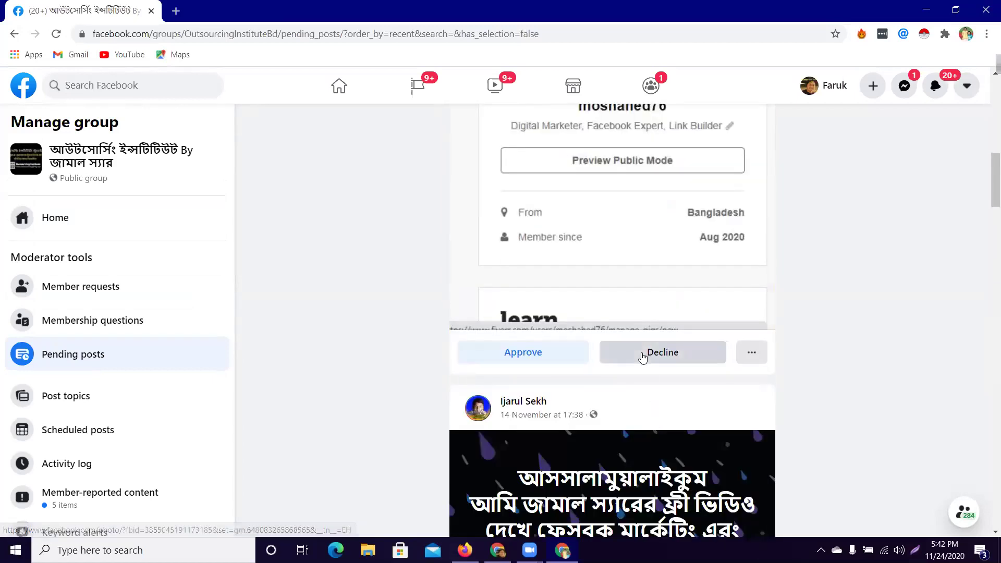
left_click(641, 356)
scroll(672, 371, "down", 2)
left_click(673, 345)
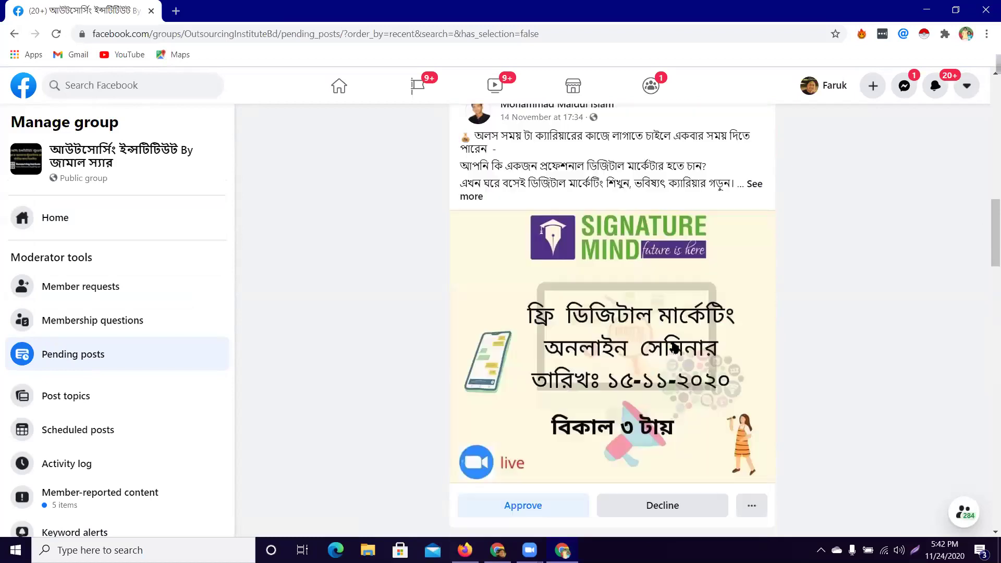
Decline the Bangla text post, free digital marketing seminar, an image post and Facebook/Fiverr promotion
scroll(671, 346, "up", 3)
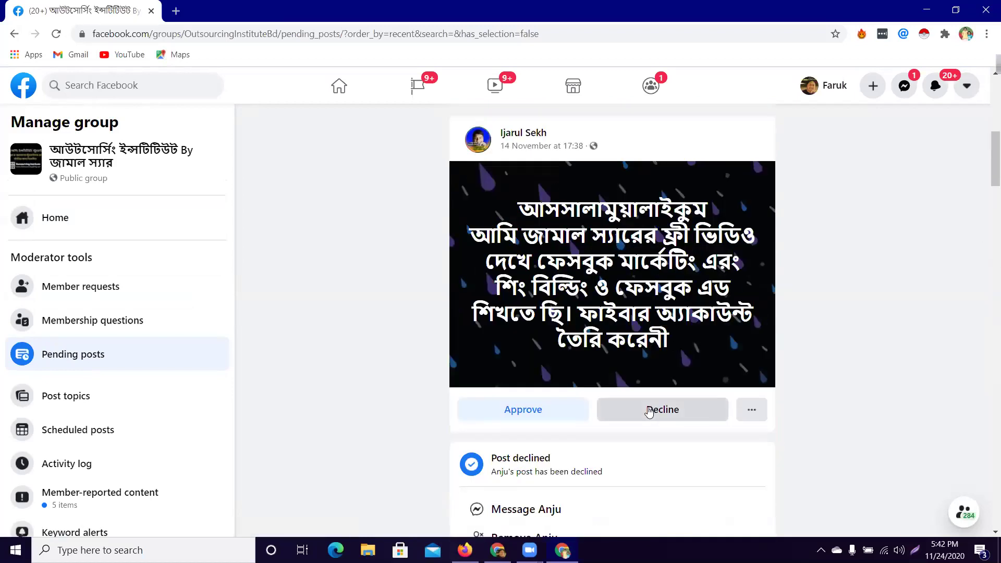
left_click(651, 409)
scroll(662, 397, "down", 3)
scroll(666, 385, "down", 3)
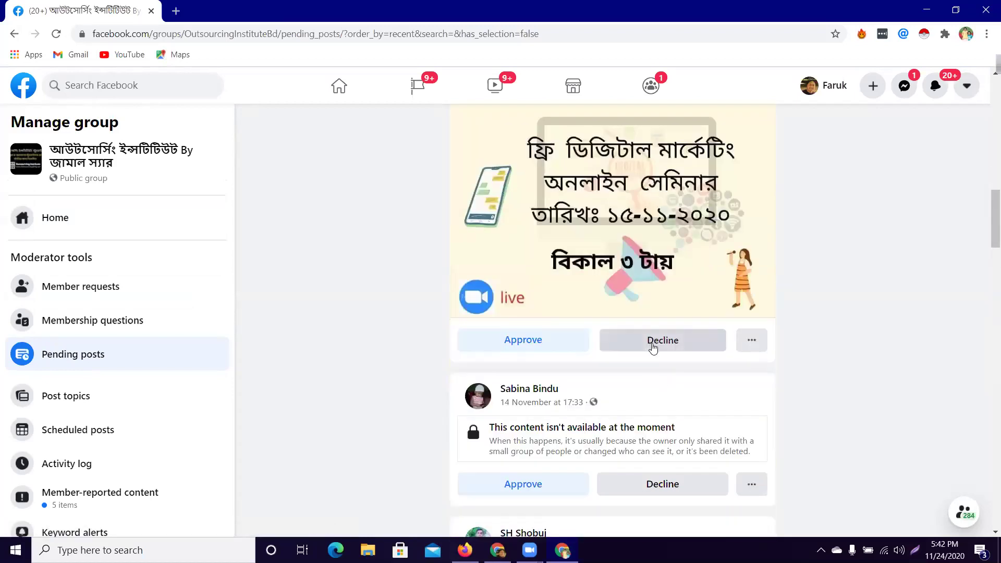
left_click(661, 342)
scroll(653, 350, "down", 4)
scroll(653, 350, "down", 4)
left_click(650, 308)
scroll(655, 323, "up", 3)
left_click(662, 430)
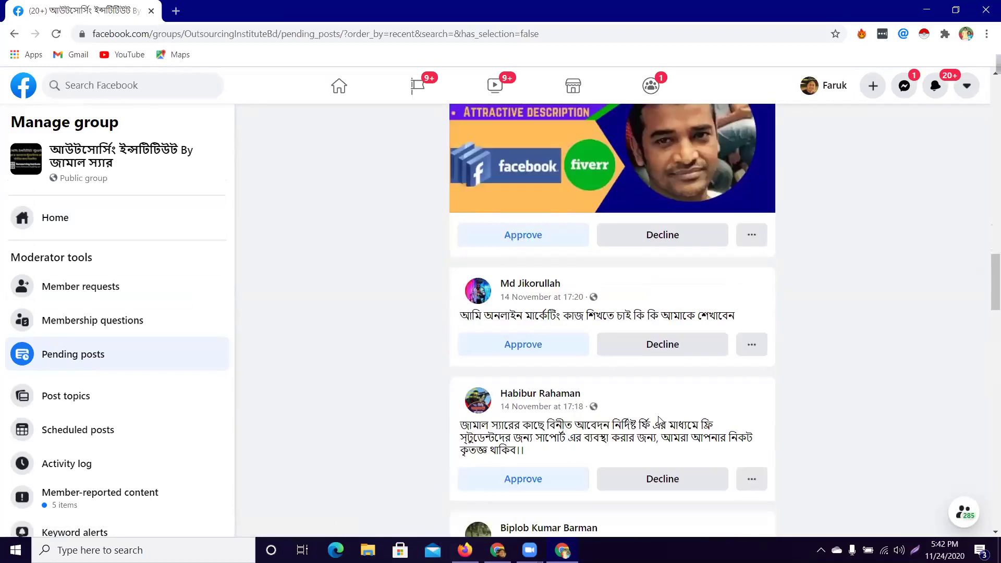
Decline the learn-online-marketing, help-request, repeated-posting complaint, fix-Facebook-gig and portfolio-review posts
scroll(661, 412, "up", 3)
left_click(662, 391)
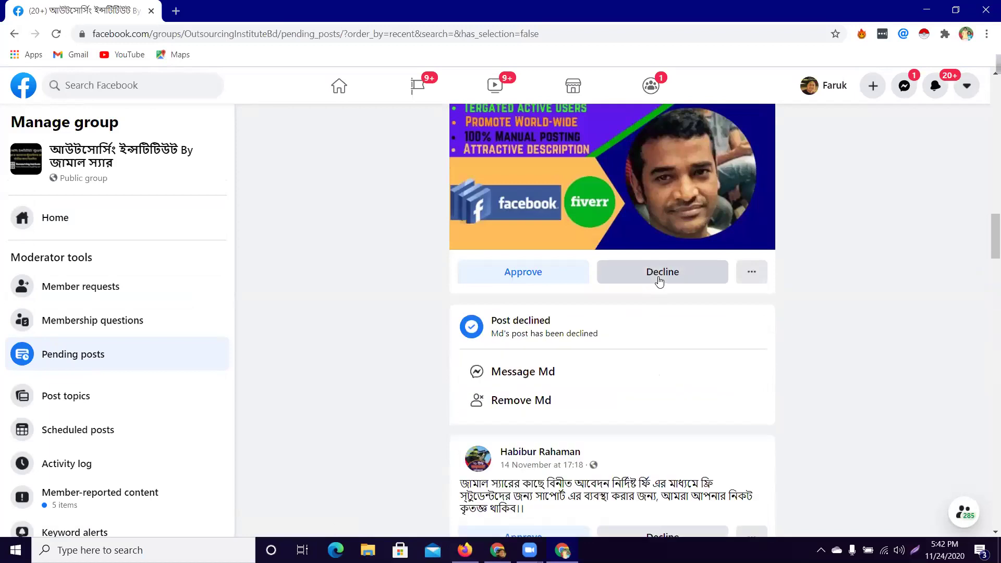
scroll(657, 313, "down", 4)
left_click(645, 419)
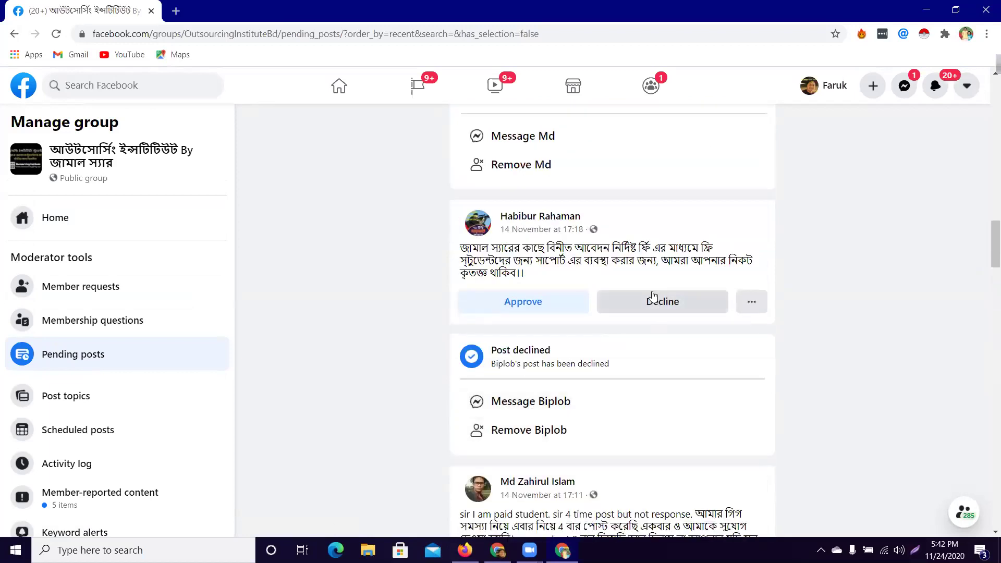
scroll(644, 378, "down", 3)
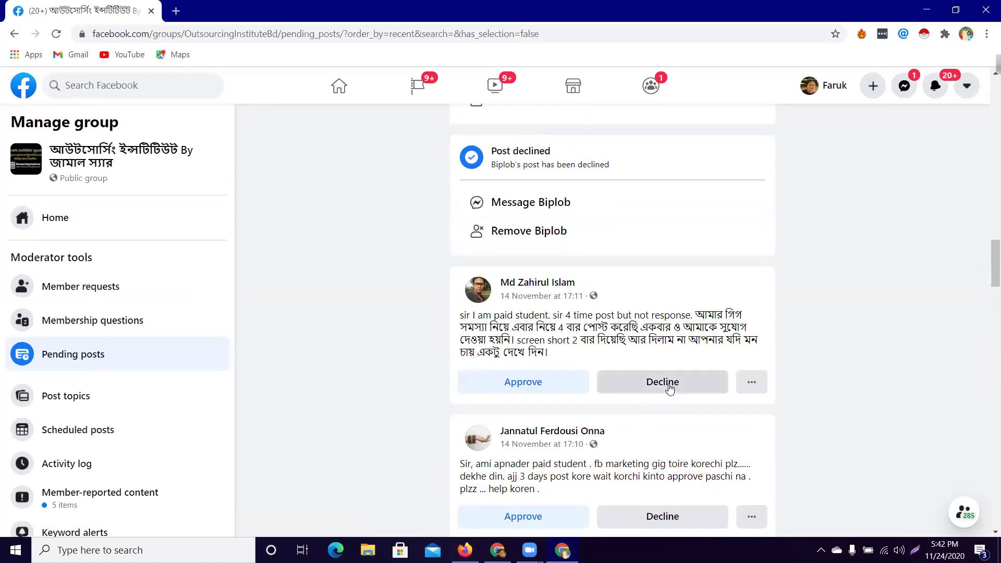
left_click(646, 388)
scroll(645, 390, "down", 3)
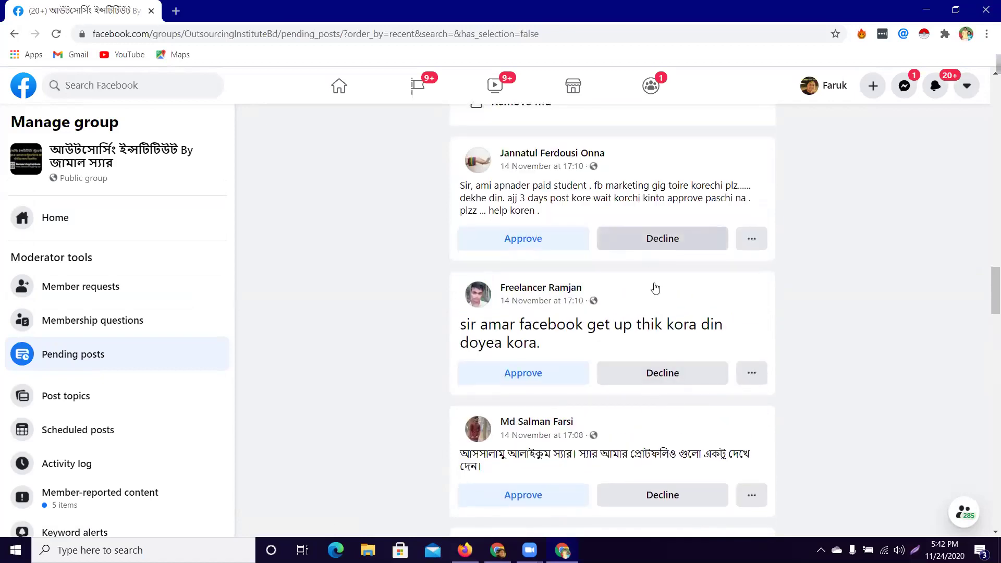
left_click(661, 362)
left_click(649, 420)
Decline six more gig-check and help posts, including 'sir amar gig dhaka din' and the fb marketing gig check
scroll(640, 421, "down", 15)
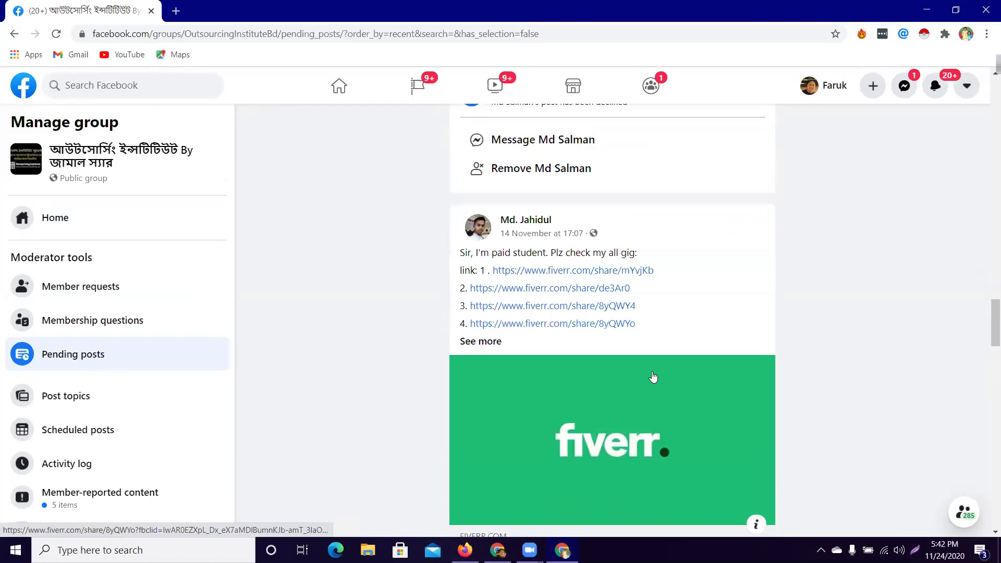
scroll(643, 355, "down", 2)
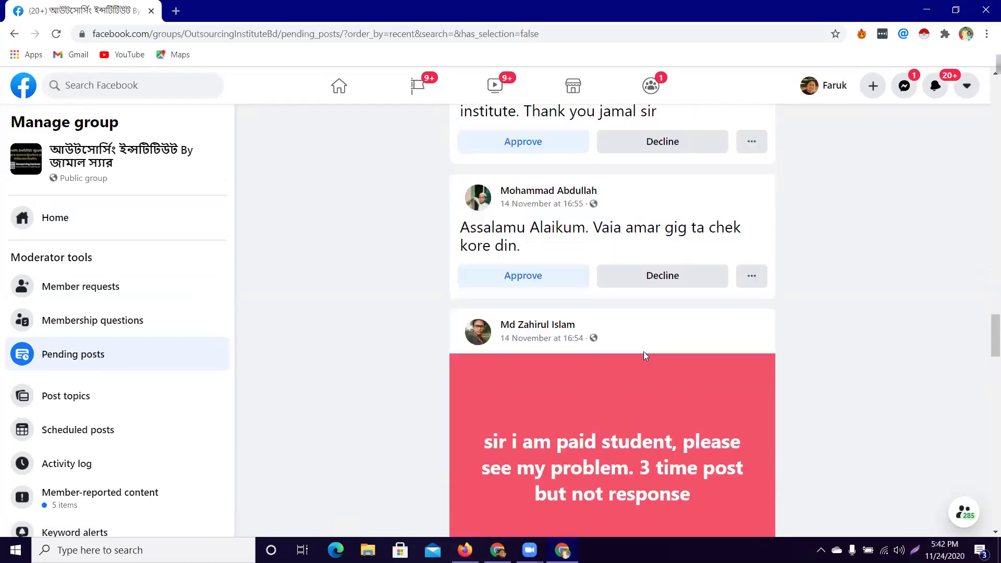
scroll(645, 353, "up", 2)
left_click(673, 292)
left_click(654, 428)
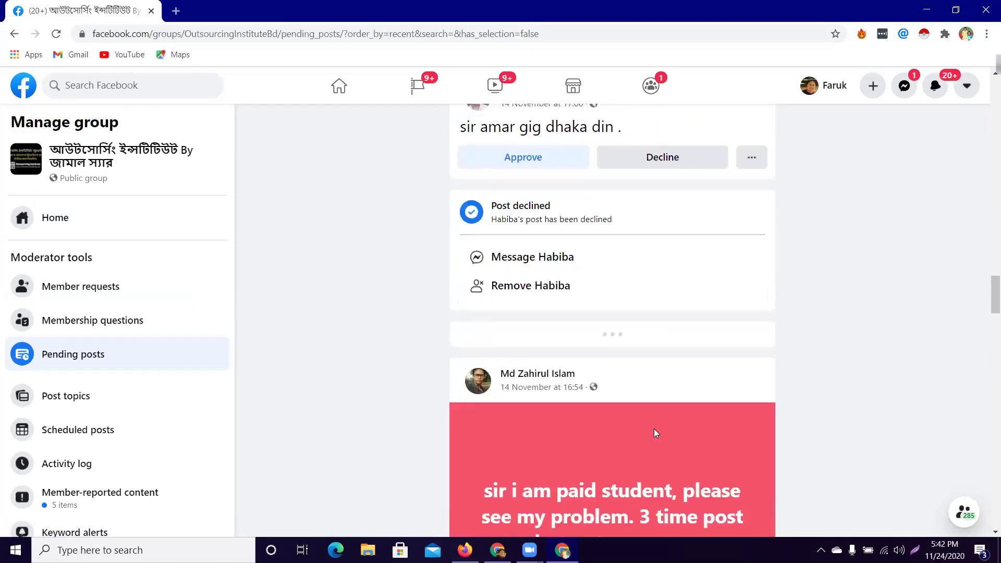
scroll(662, 417, "down", 6)
left_click(662, 420)
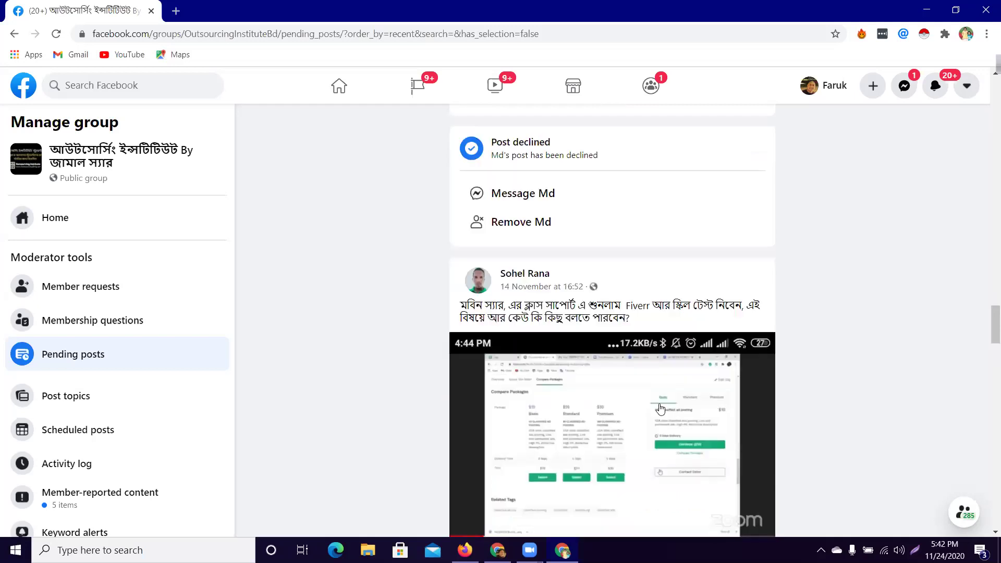
scroll(660, 415, "down", 8)
scroll(649, 430, "down", 7)
left_click(652, 369)
left_click(640, 471)
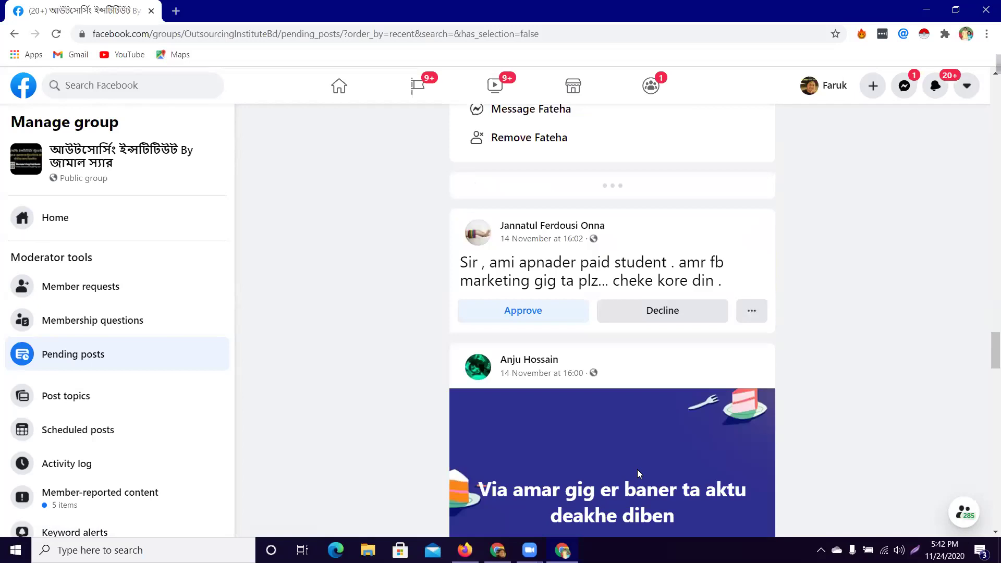
left_click(658, 404)
Decline the gig banner review, gig-help and two 'check my Gig' posts, then reload the page
scroll(659, 404, "down", 7)
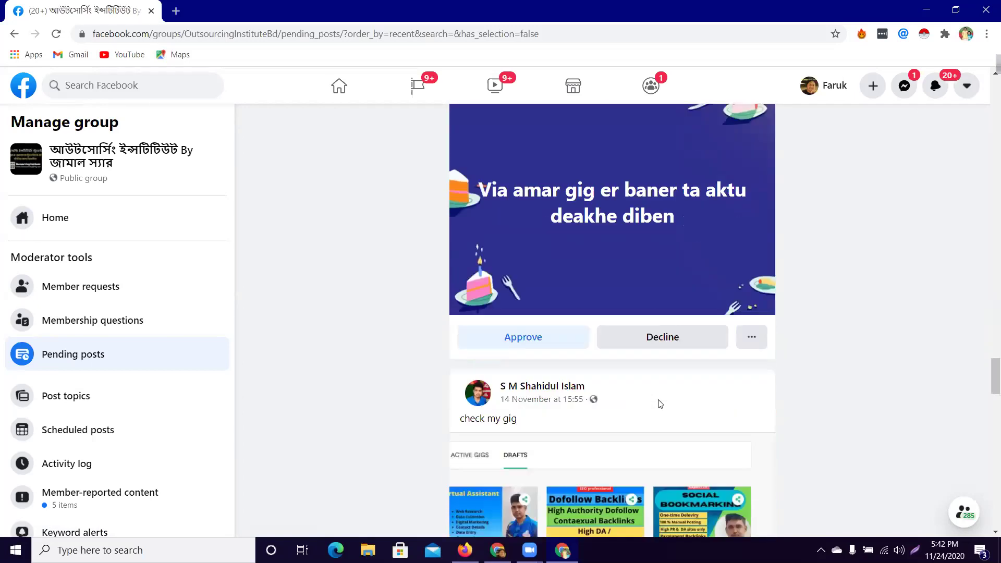
scroll(660, 404, "up", 6)
scroll(660, 404, "down", 2)
left_click(666, 465)
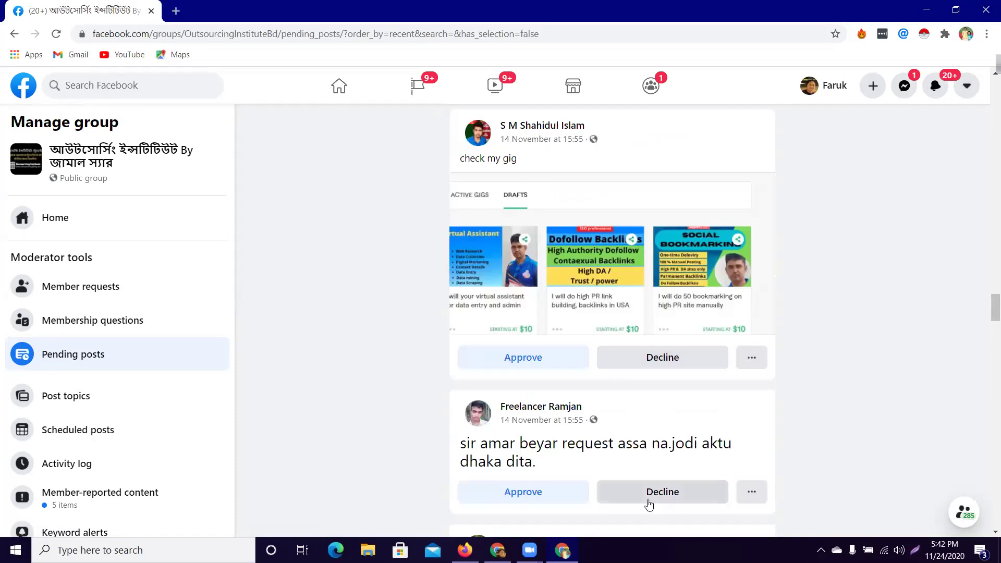
left_click(650, 498)
left_click(673, 362)
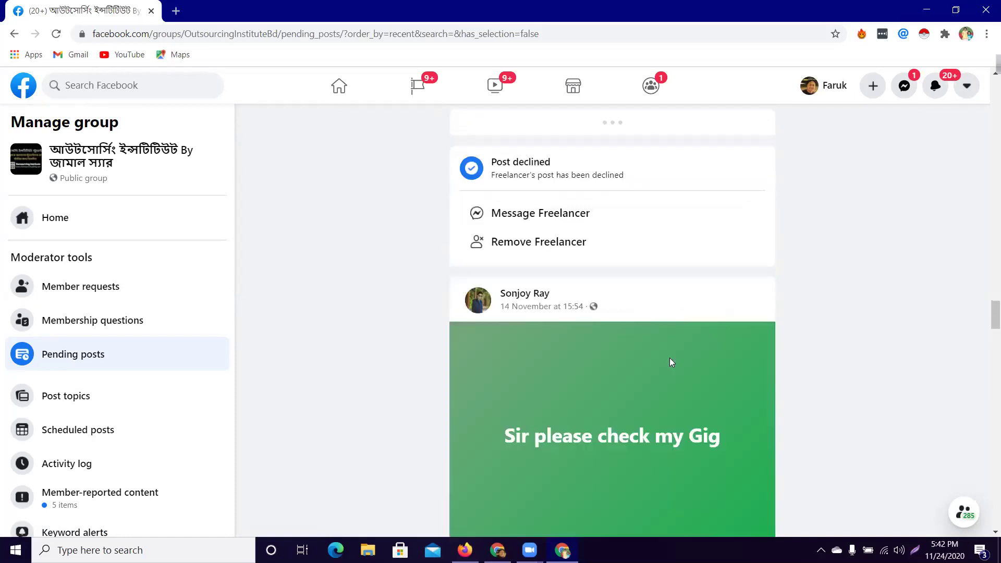
left_click(655, 410)
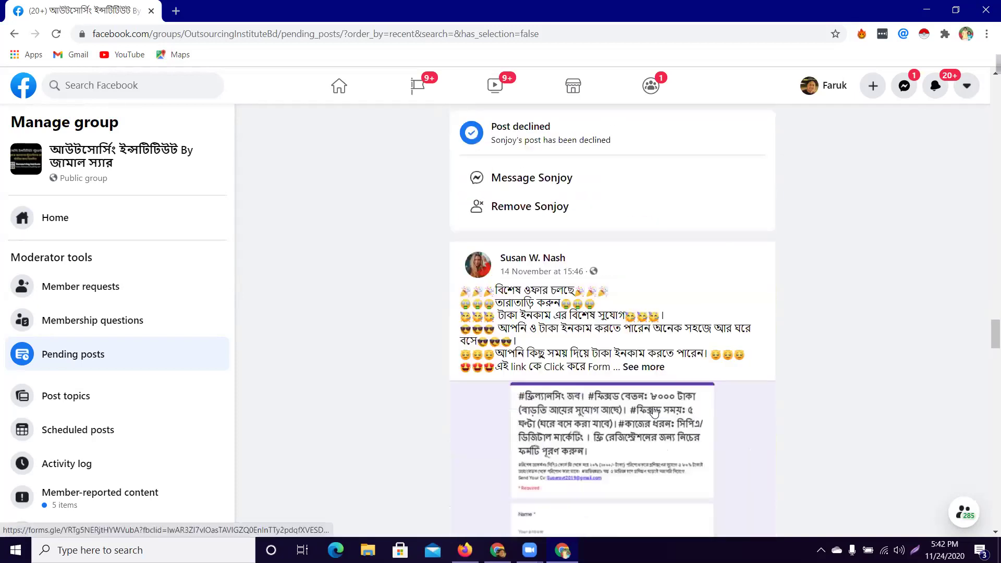
scroll(653, 411, "up", 15)
left_click(55, 34)
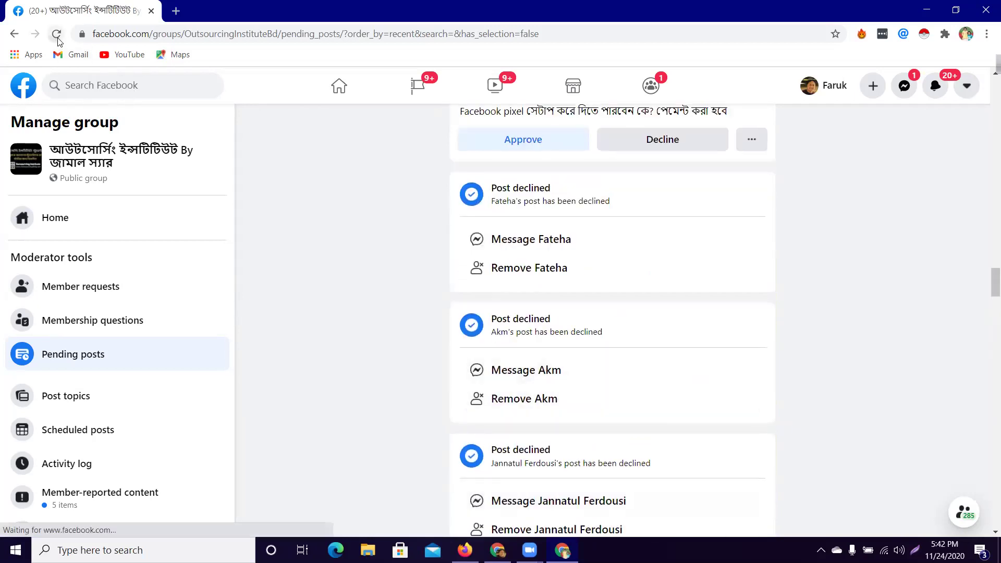
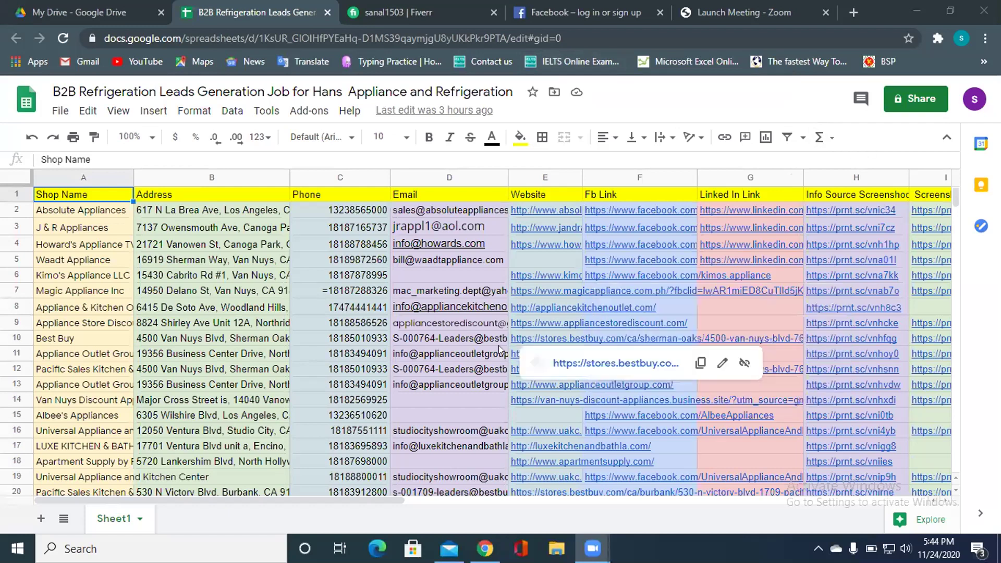
Fill the leads sheet with appliance shops' names, addresses, phones, emails, websites, Facebook and LinkedIn links
mouse_move(555, 309)
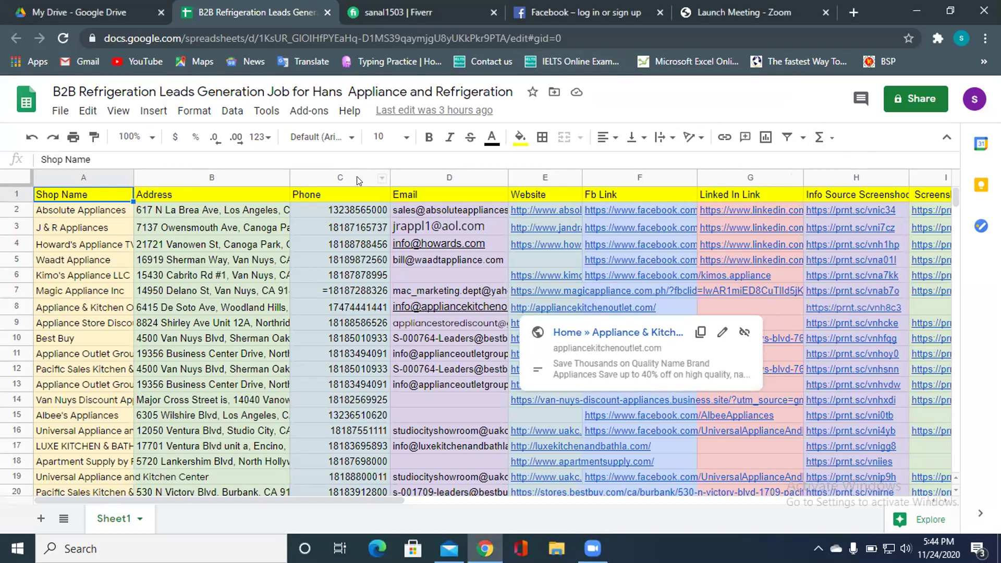
Shrink column C so the phone numbers just fit and Email sits closer
left_click(340, 173)
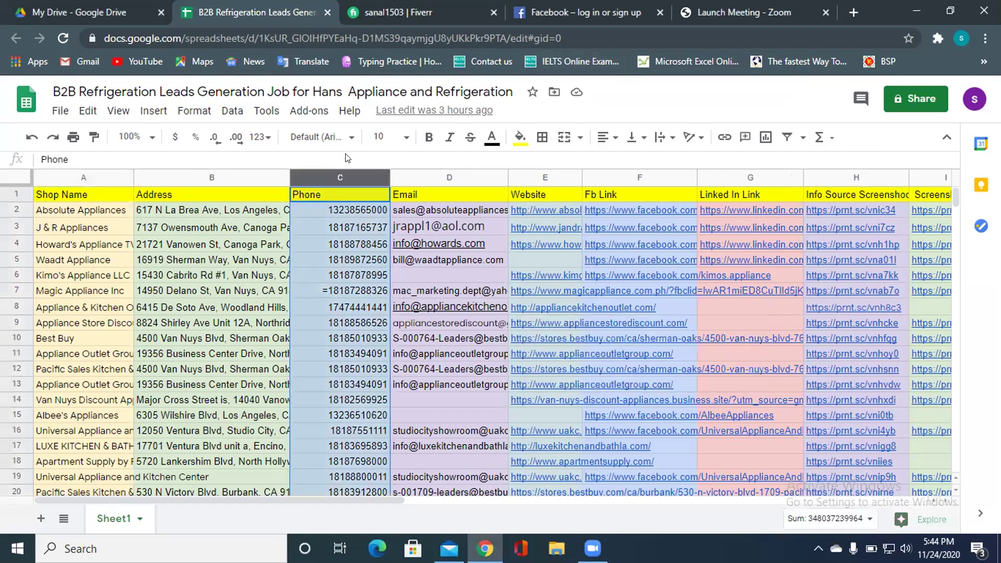
left_click(408, 176)
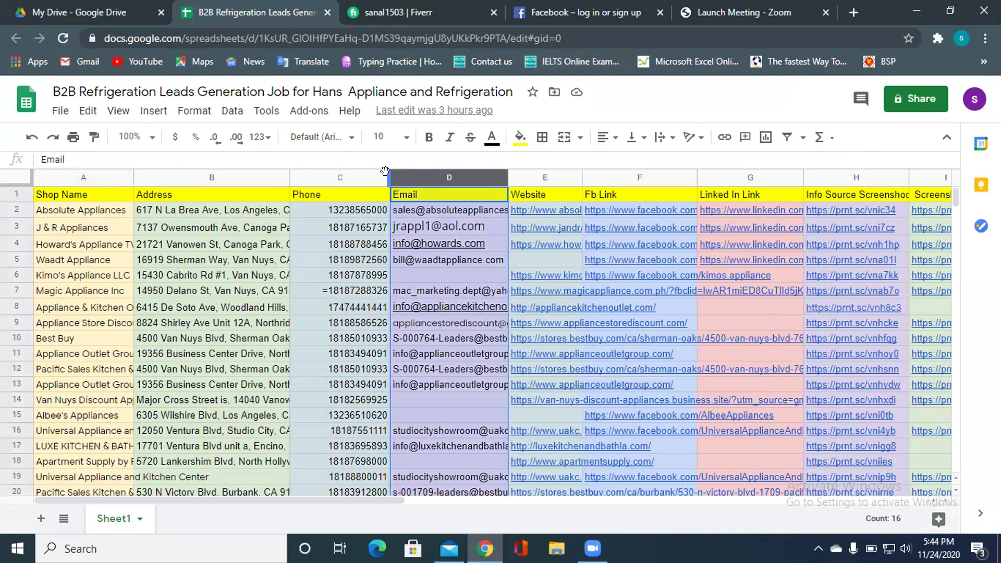
left_click_drag(384, 172, 367, 176)
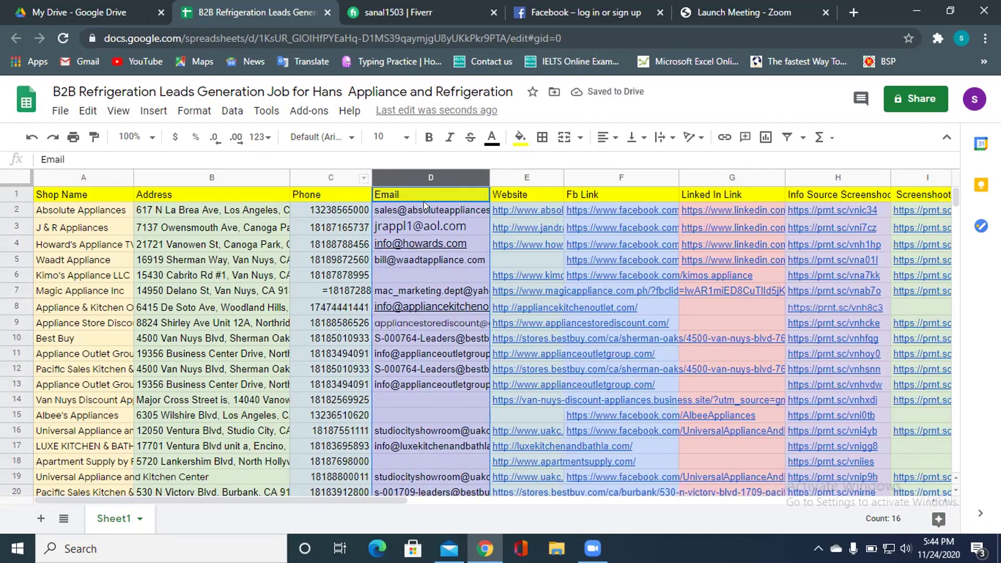
mouse_move(929, 236)
mouse_move(626, 473)
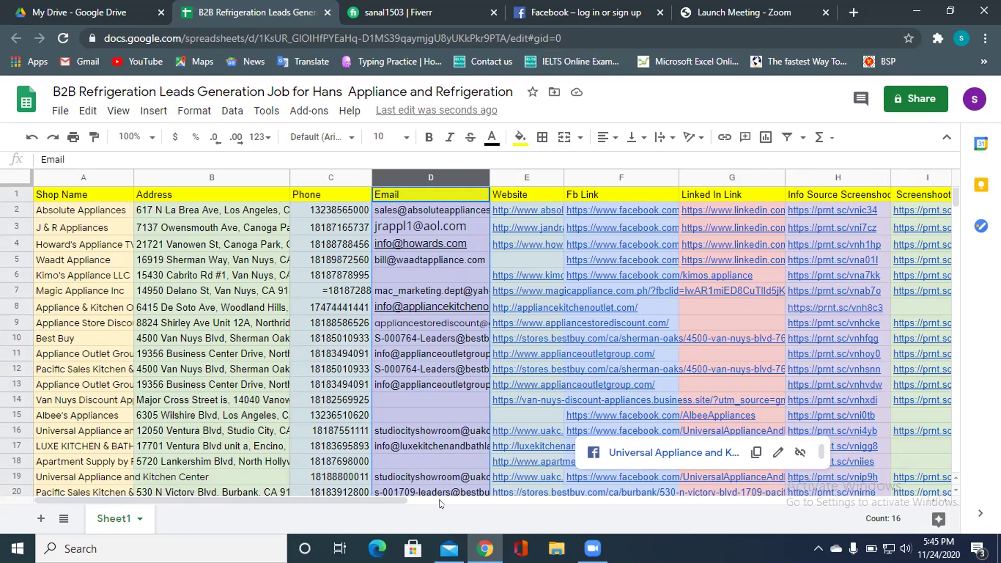
scroll(367, 404, "down", 1)
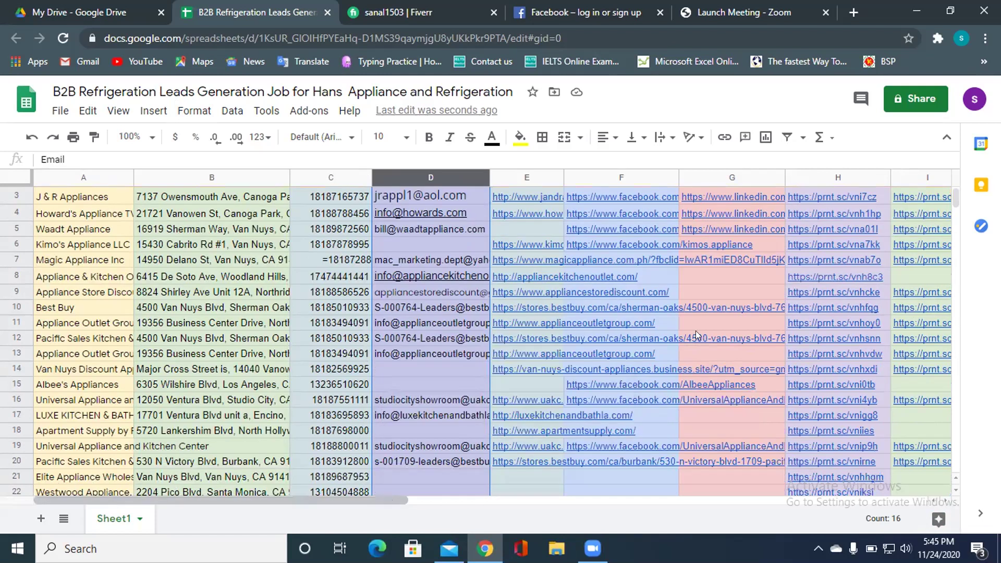
scroll(696, 334, "right", 1)
scroll(709, 329, "up", 1)
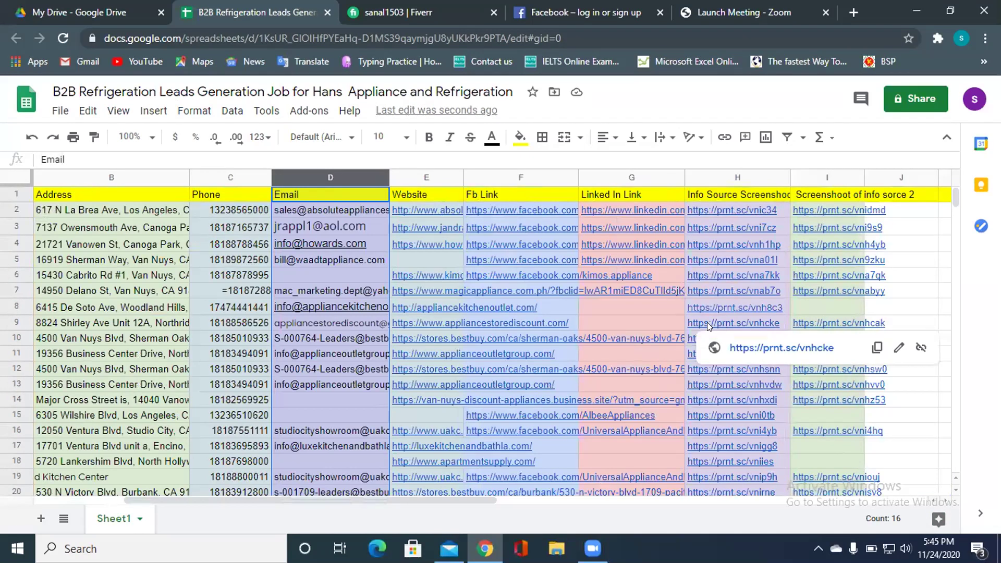
left_click_drag(317, 496, 28, 488)
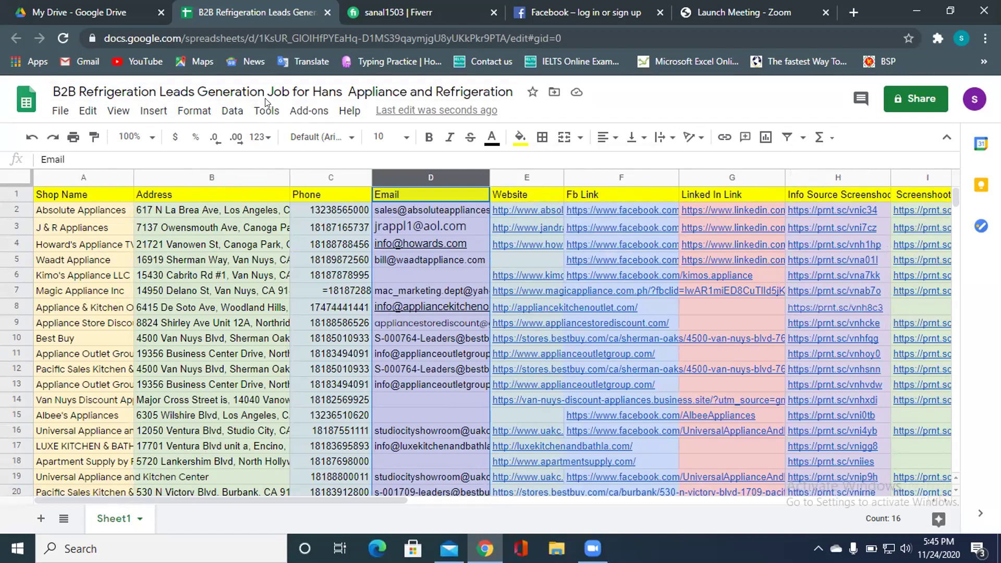
Open the LinkedIn link for Absolute Appliances in cell G2 in a new tab
mouse_move(929, 262)
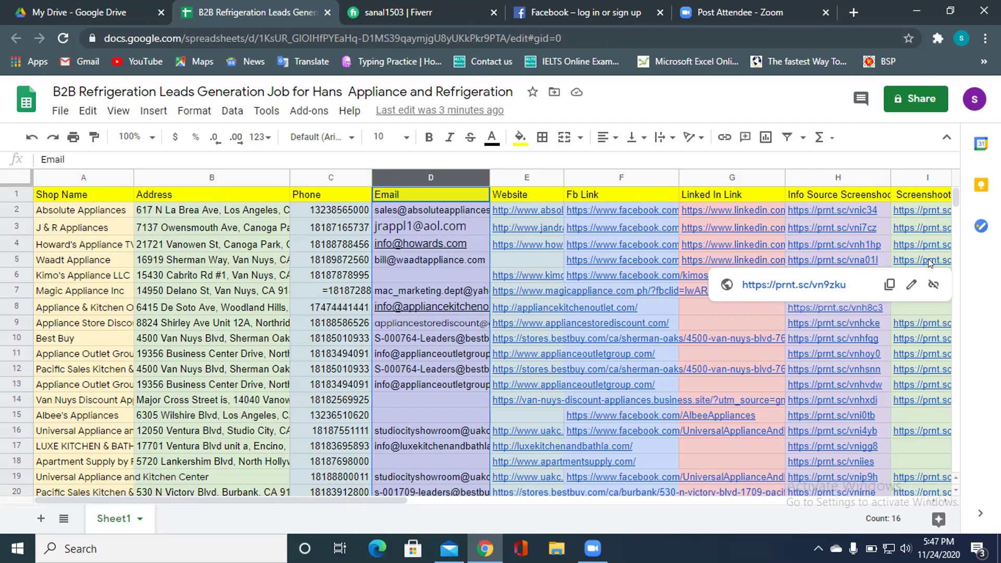
left_click(730, 212)
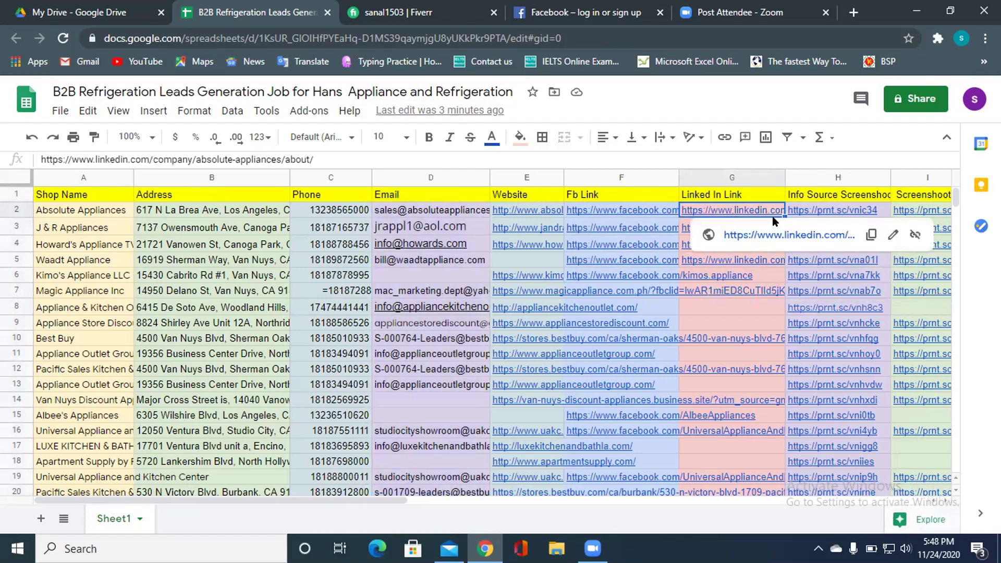
left_click(789, 234)
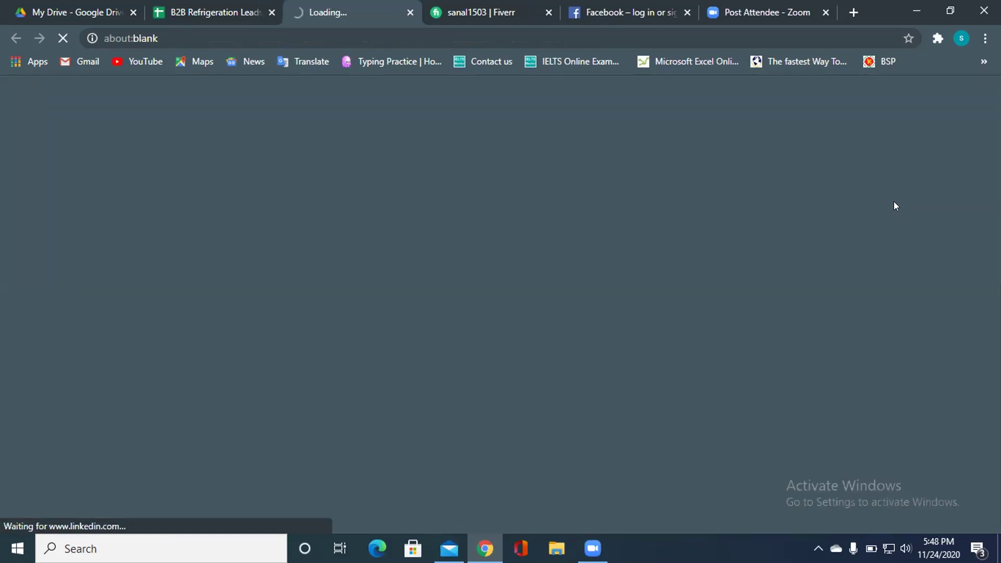
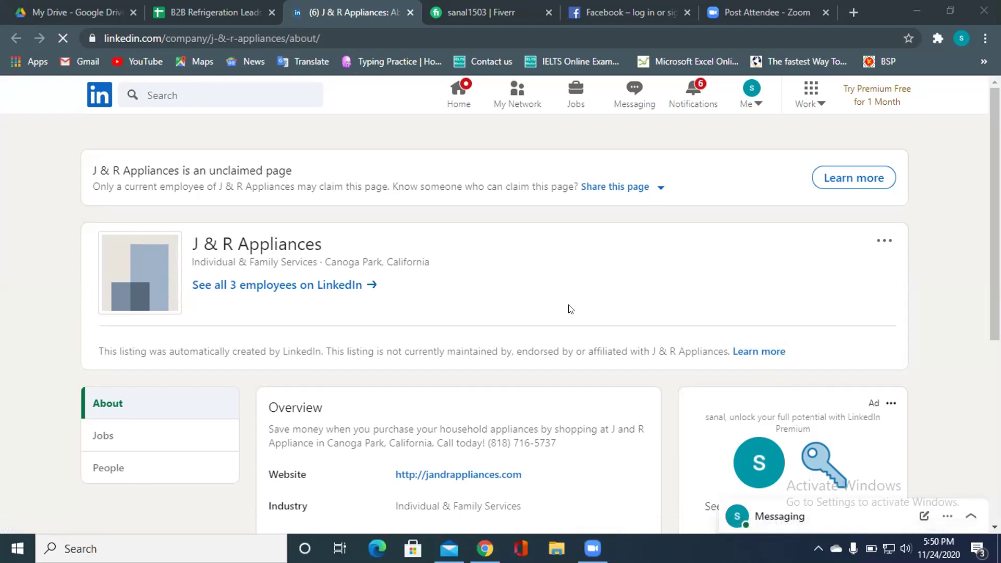
List all 3 J & R Appliances employees, try the first profile, and dismiss the no-access message
left_click(230, 288)
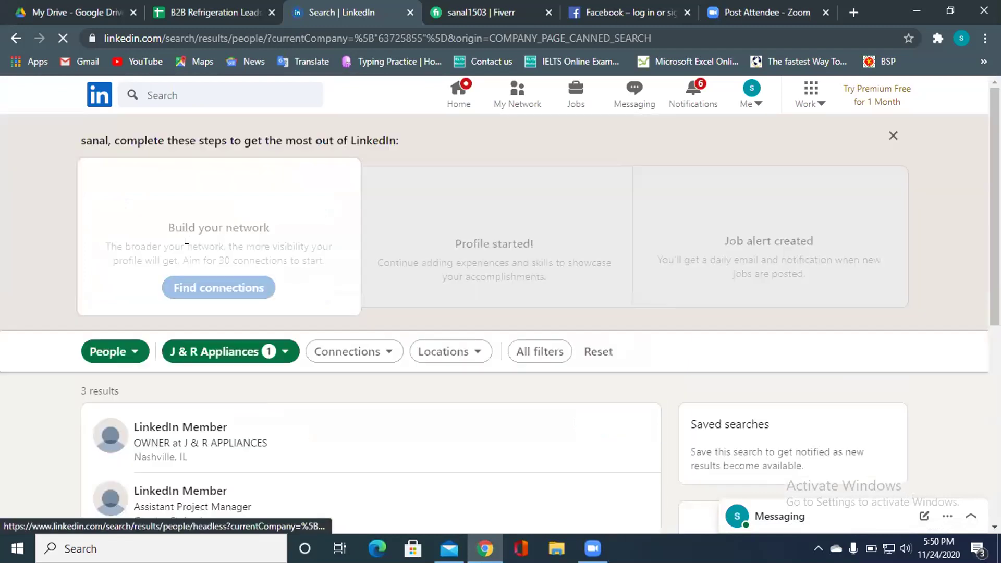
scroll(184, 404, "down", 3)
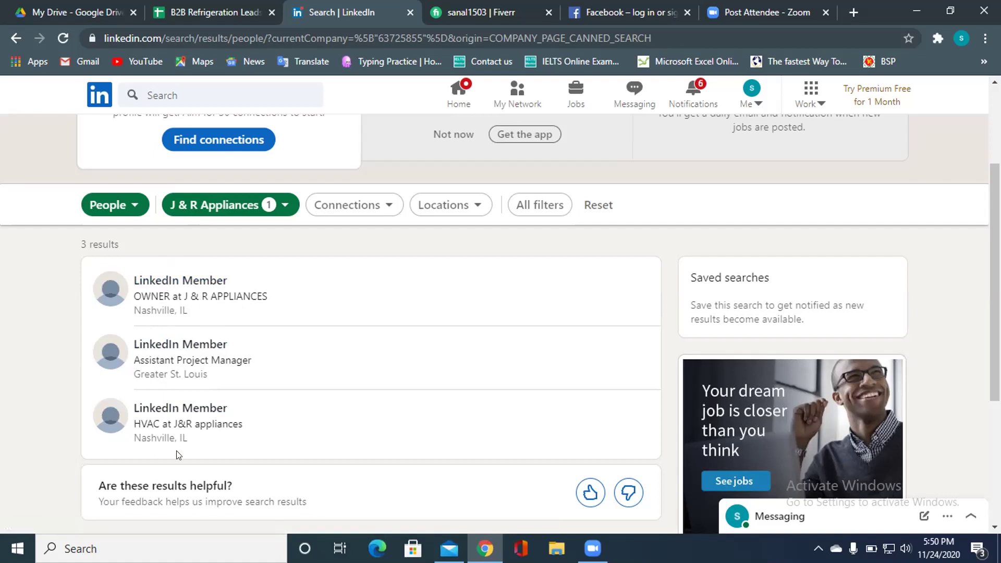
left_click(172, 281)
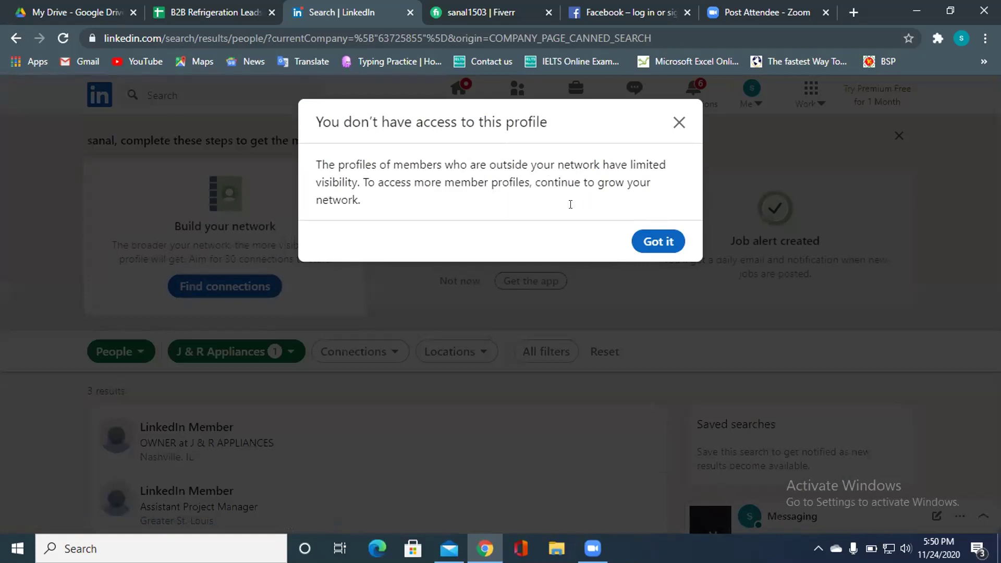
left_click(680, 122)
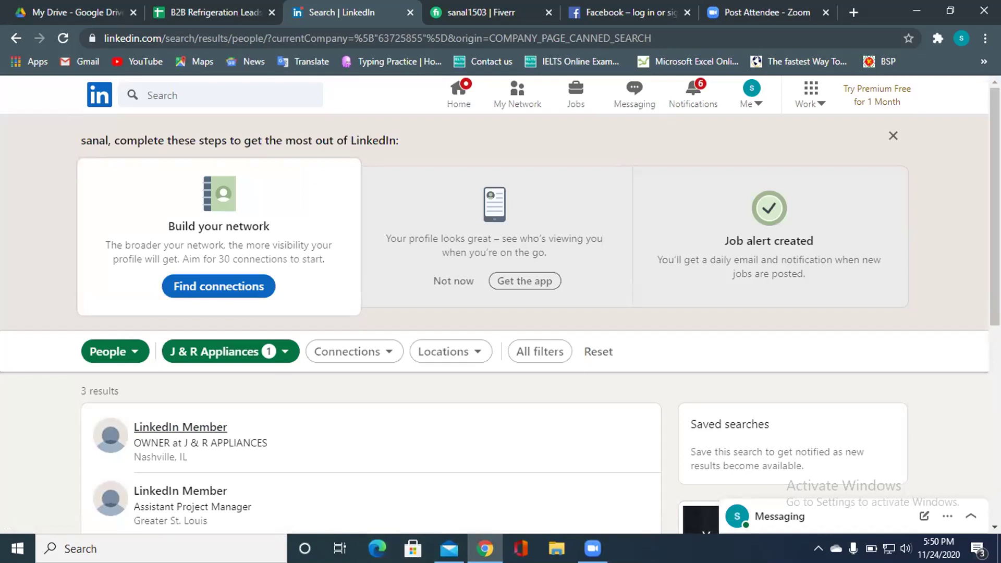
Return to the company page and open its People tab with the owner, assistant PM and HVAC worker
left_click(14, 38)
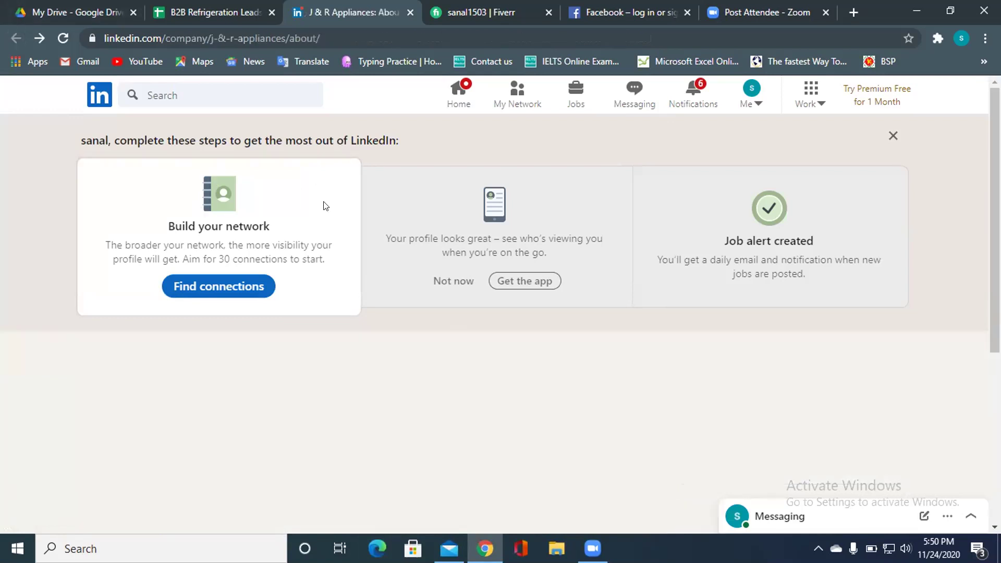
scroll(677, 274, "down", 4)
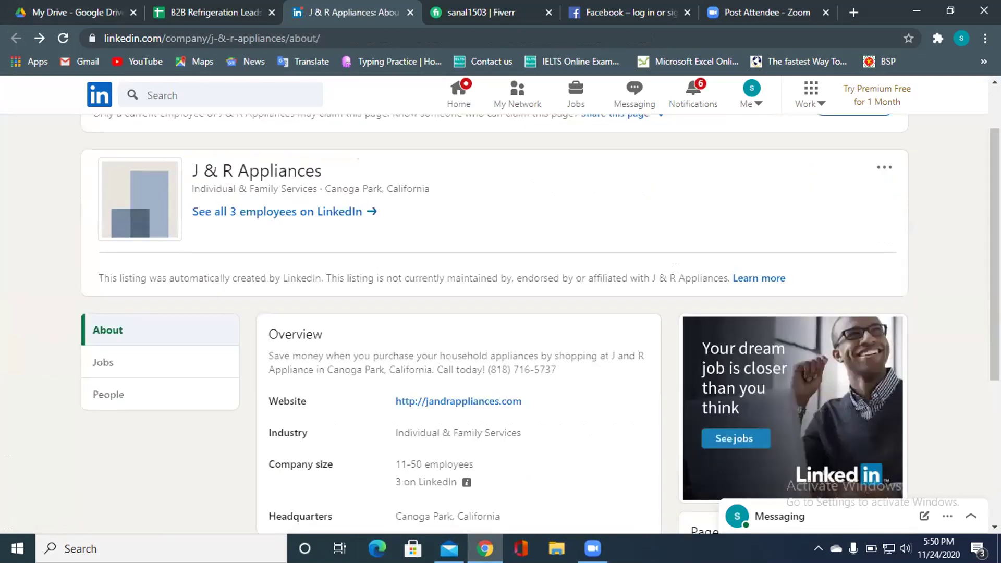
scroll(177, 279, "down", 1)
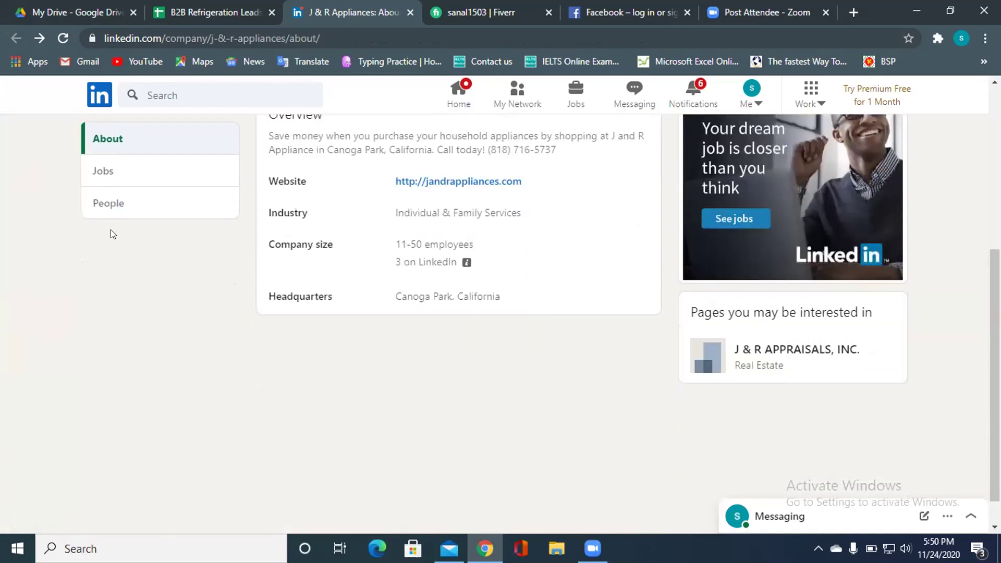
left_click(111, 197)
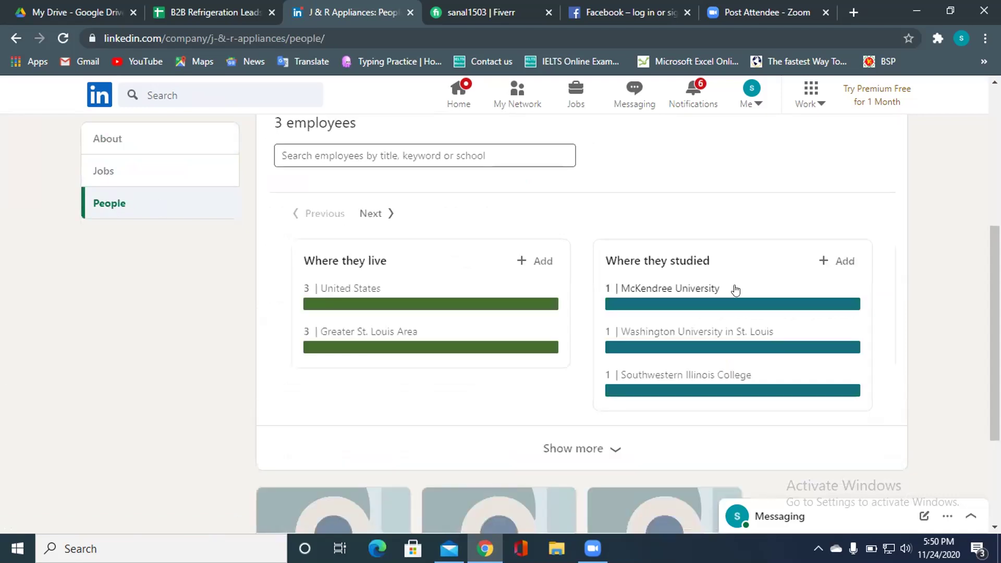
scroll(667, 288, "down", 3)
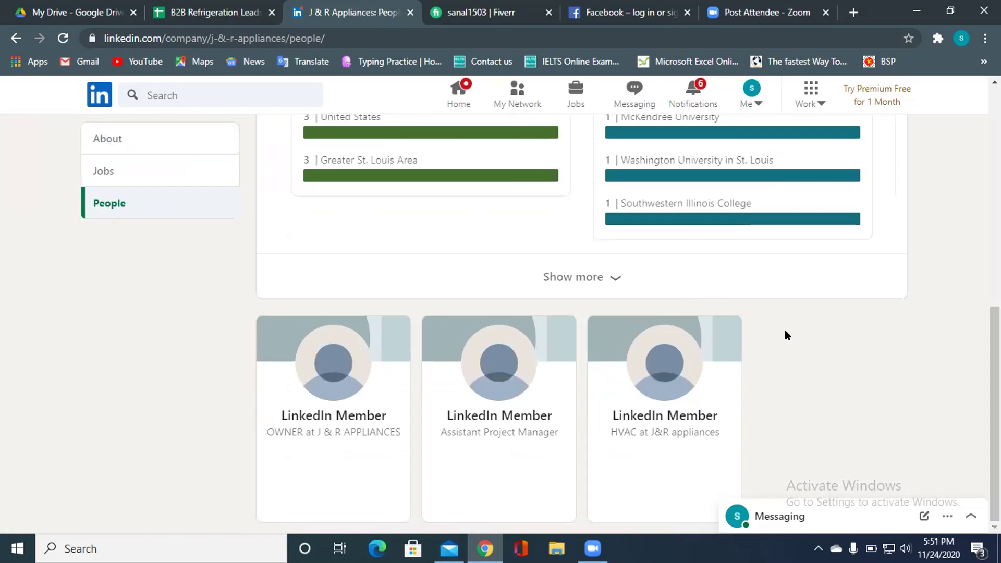
scroll(784, 334, "up", 9)
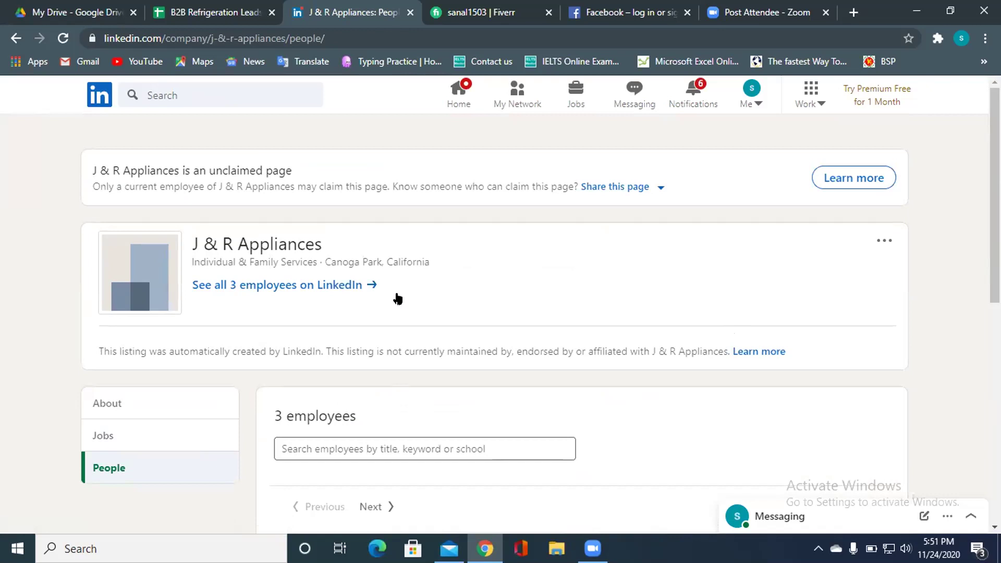
scroll(423, 304, "down", 9)
scroll(617, 304, "up", 1)
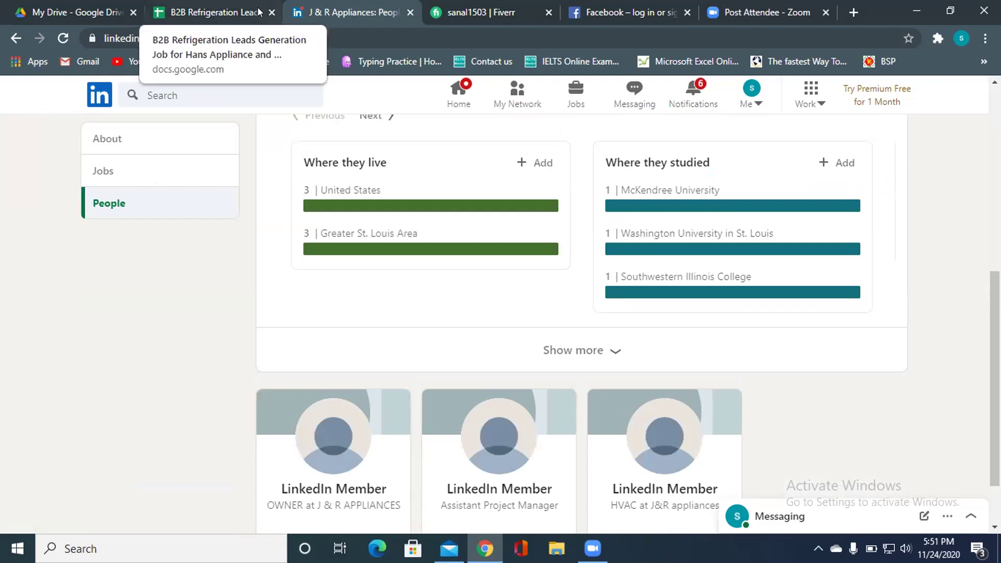
Open Howard's Appliance, TV & Mattress LinkedIn page from the link in cell G4 of the leads sheet
left_click(226, 12)
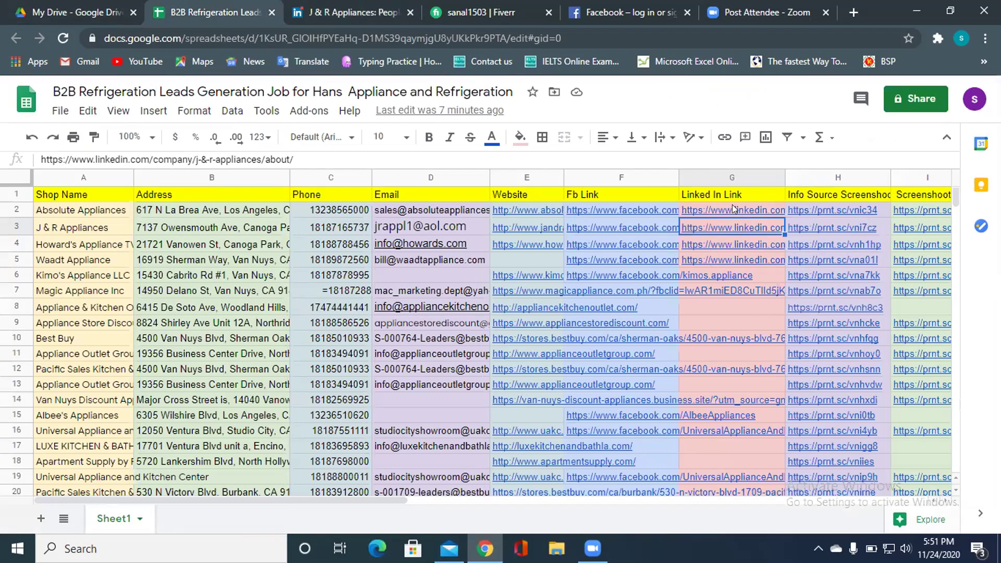
left_click(727, 243)
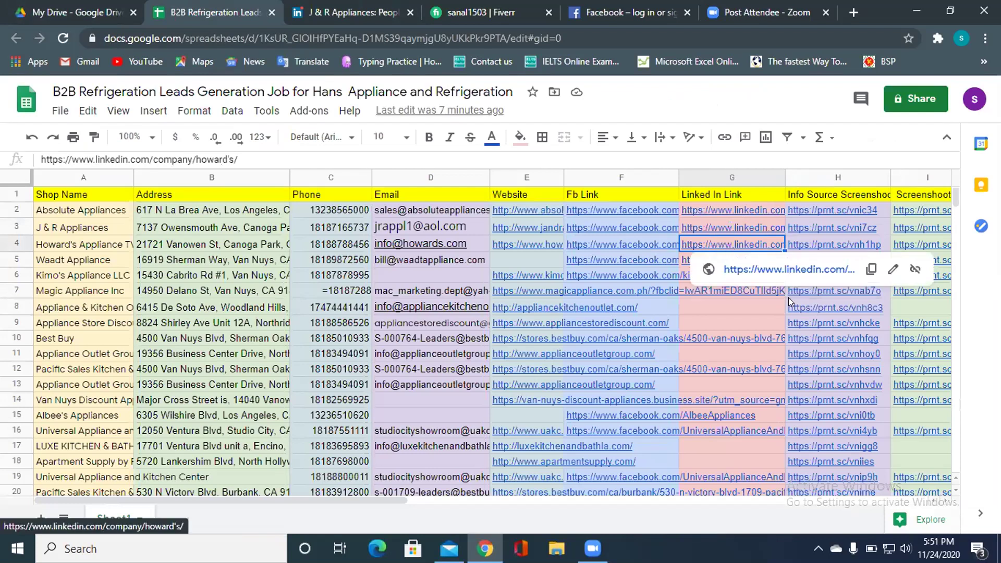
left_click(793, 269)
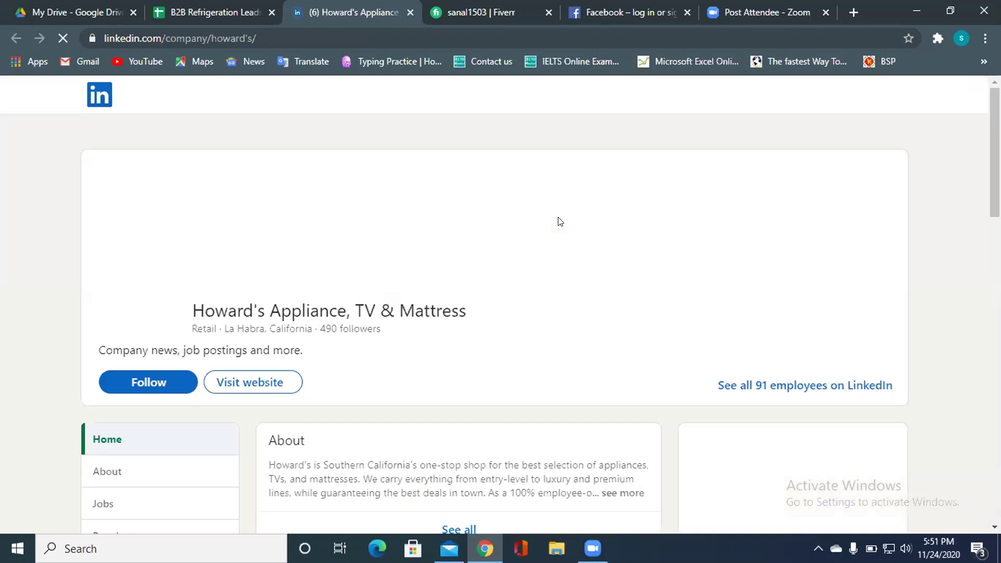
Open Howard's people section and list all 91 employees on LinkedIn
scroll(557, 217, "down", 1)
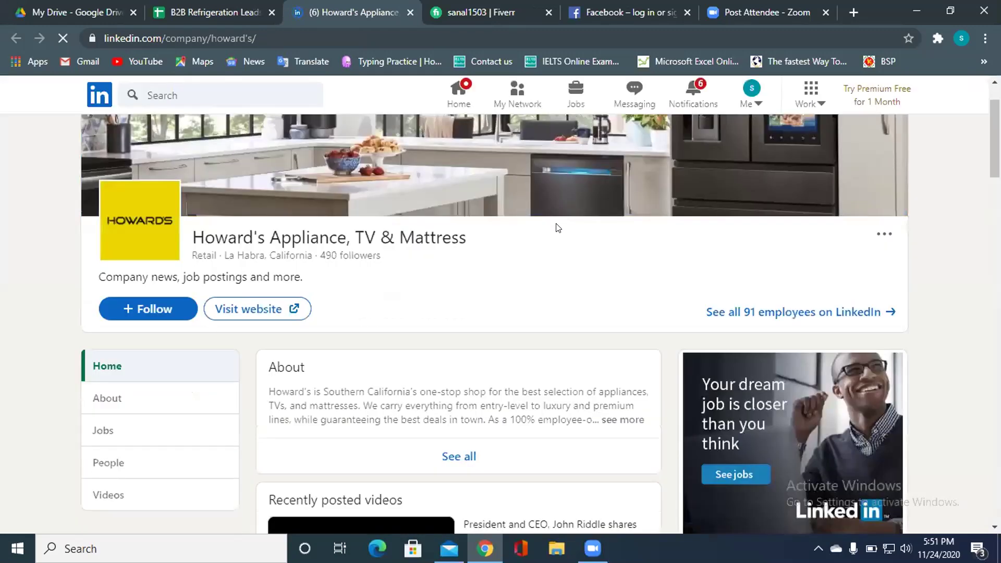
scroll(557, 269, "down", 2)
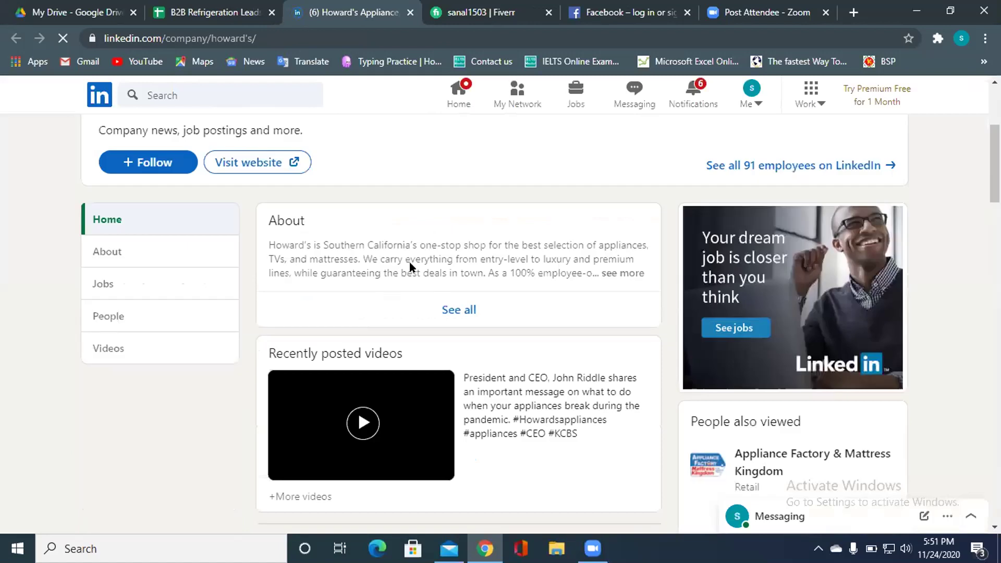
left_click(146, 324)
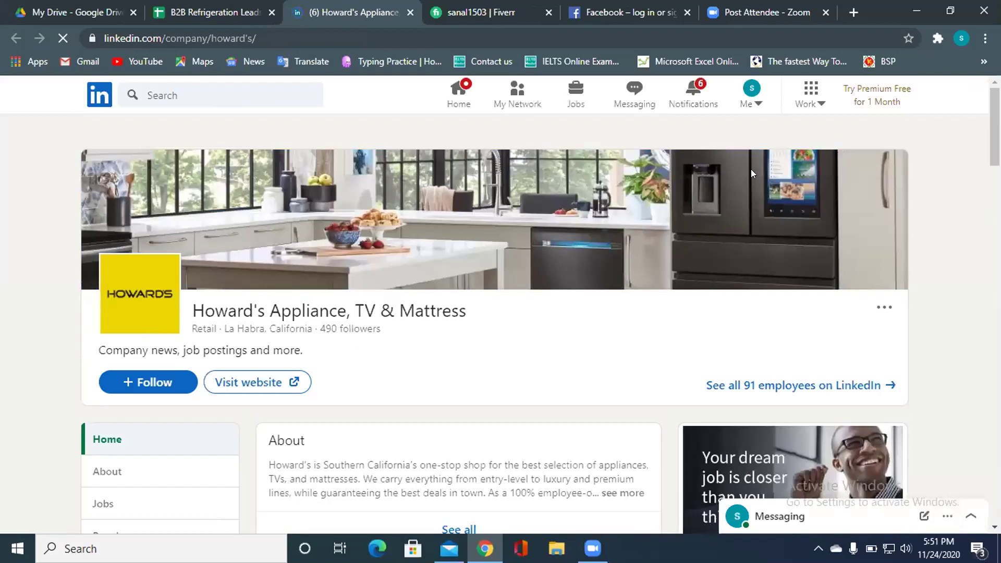
left_click(757, 385)
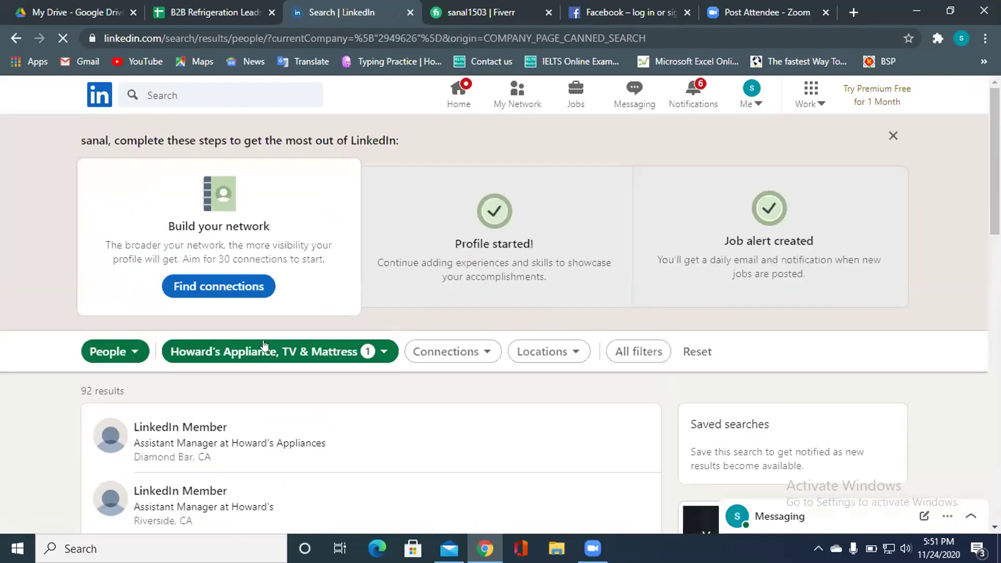
Scroll down to the pagination and go to page 2 of the employee results
scroll(263, 340, "down", 3)
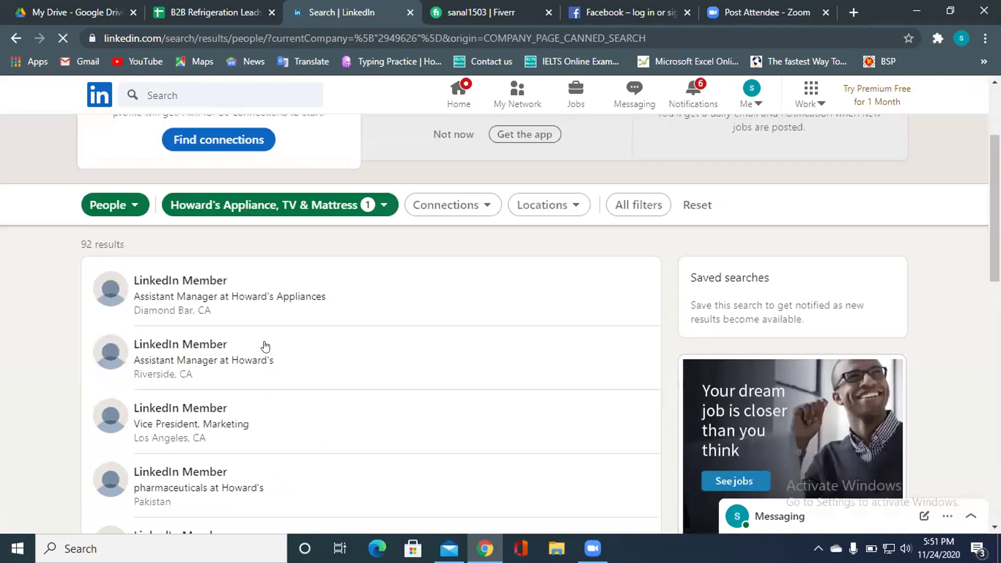
scroll(264, 344, "down", 1)
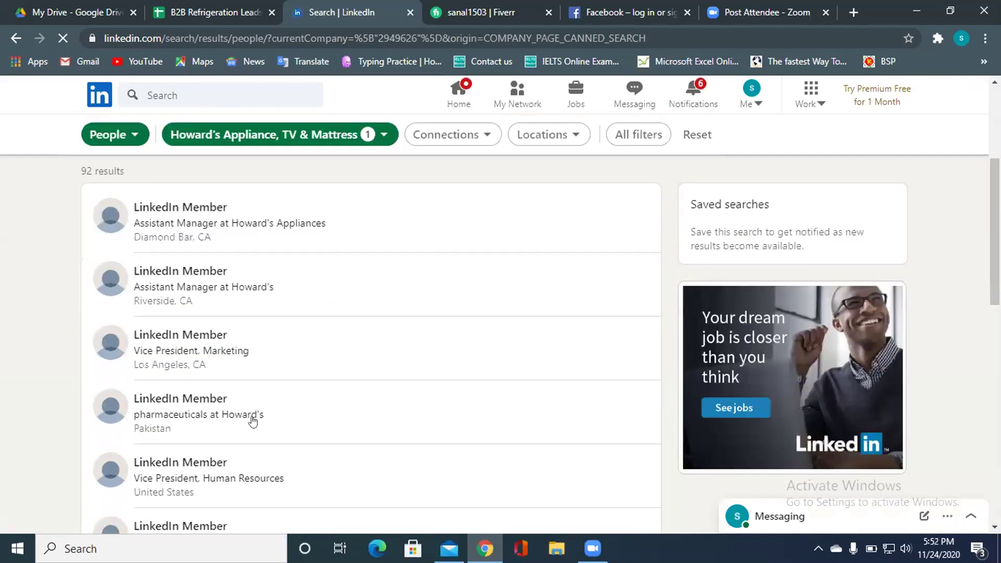
scroll(252, 418, "down", 5)
scroll(257, 418, "down", 2)
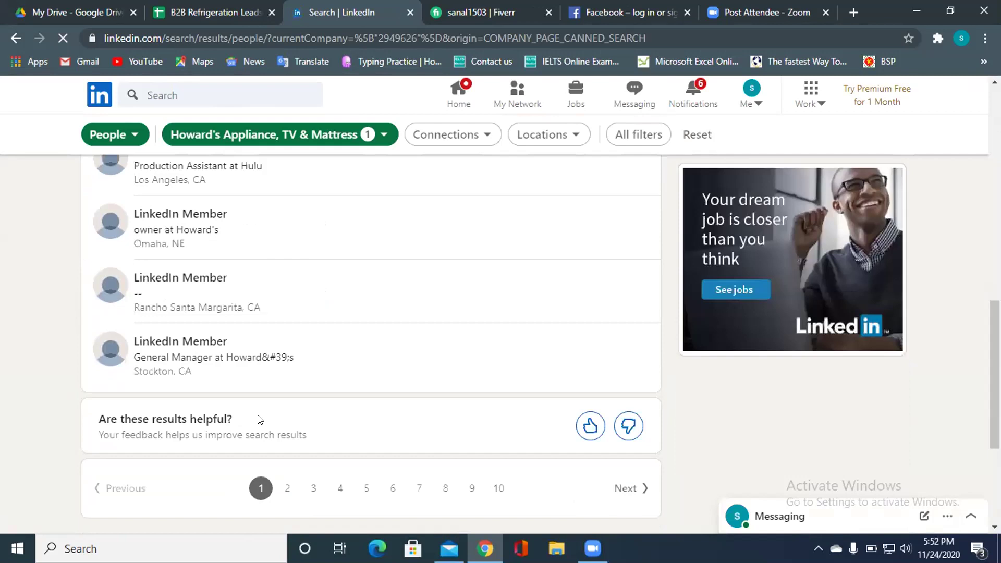
scroll(259, 420, "down", 1)
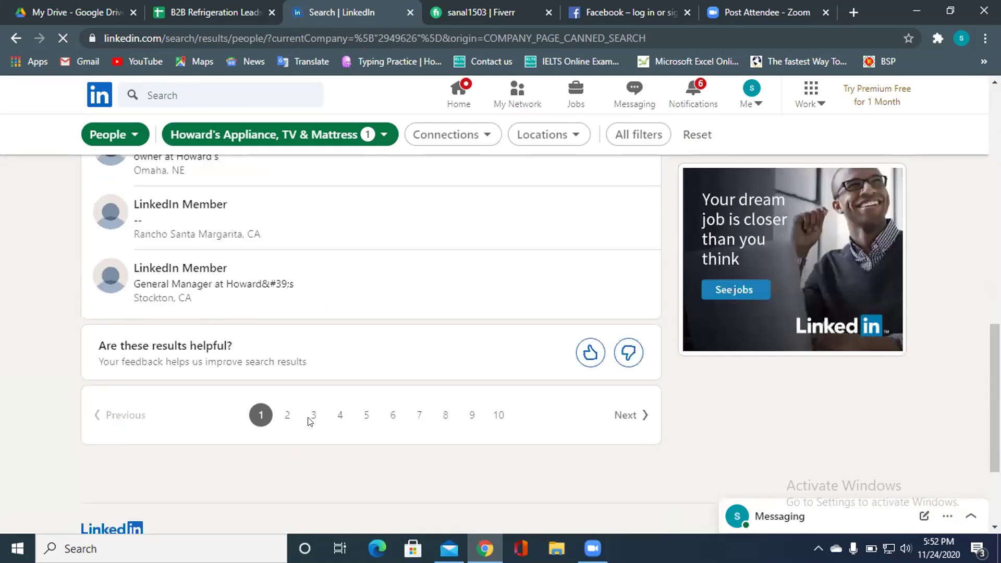
left_click(287, 415)
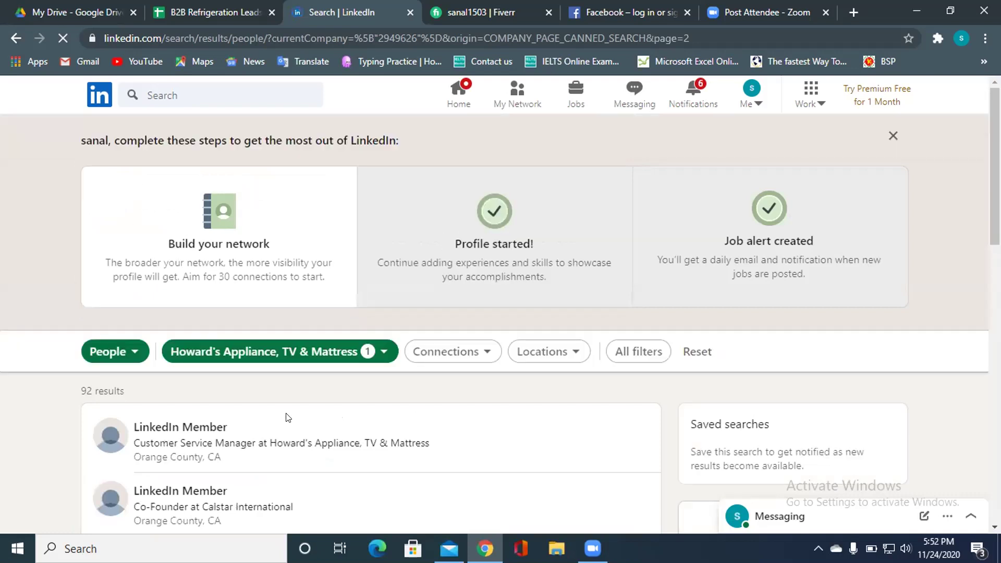
scroll(286, 359, "down", 3)
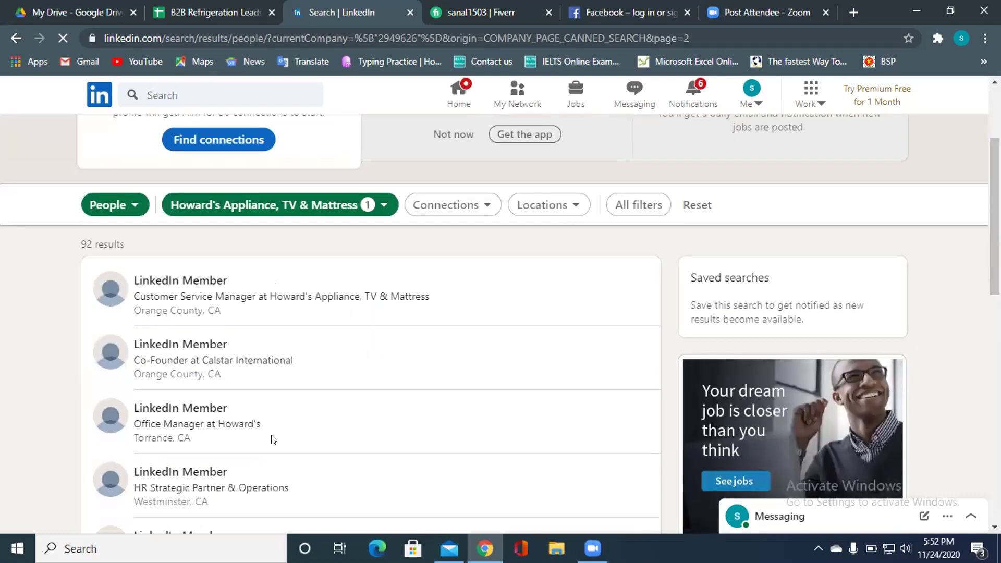
scroll(272, 438, "down", 2)
scroll(272, 438, "down", 6)
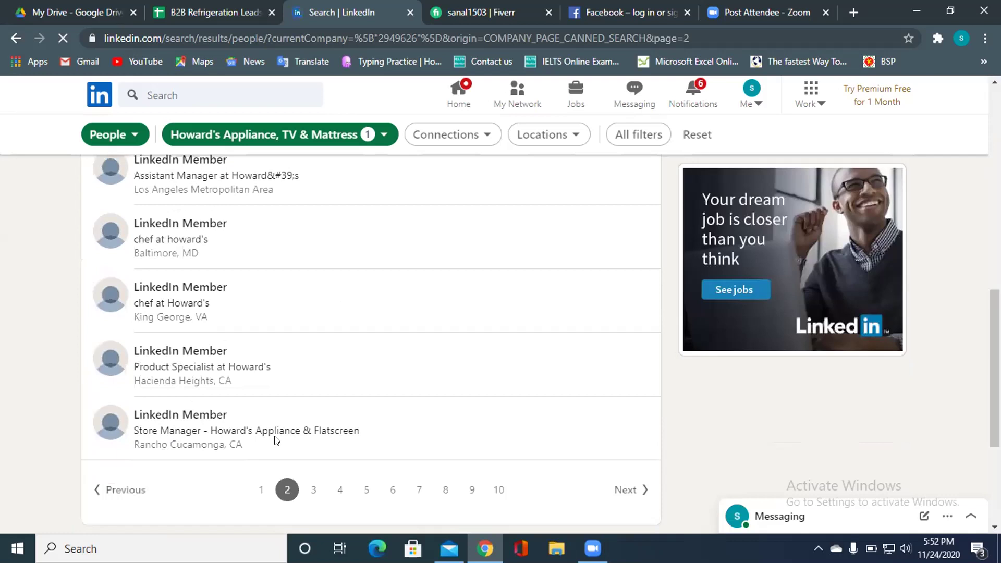
scroll(279, 438, "down", 1)
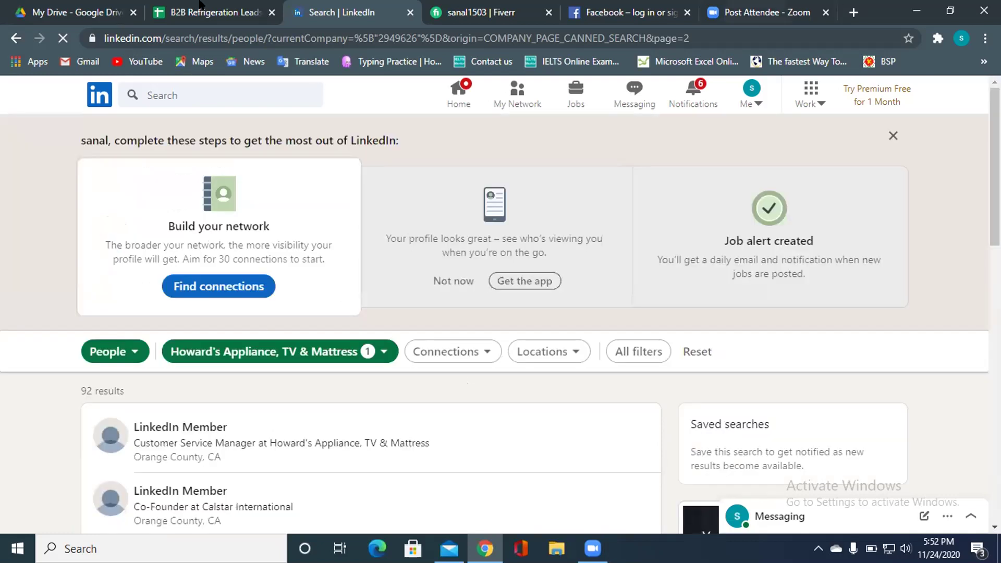
Copy the shop name 'J & R Appliances' from cell A3 of the leads spreadsheet
left_click(195, 16)
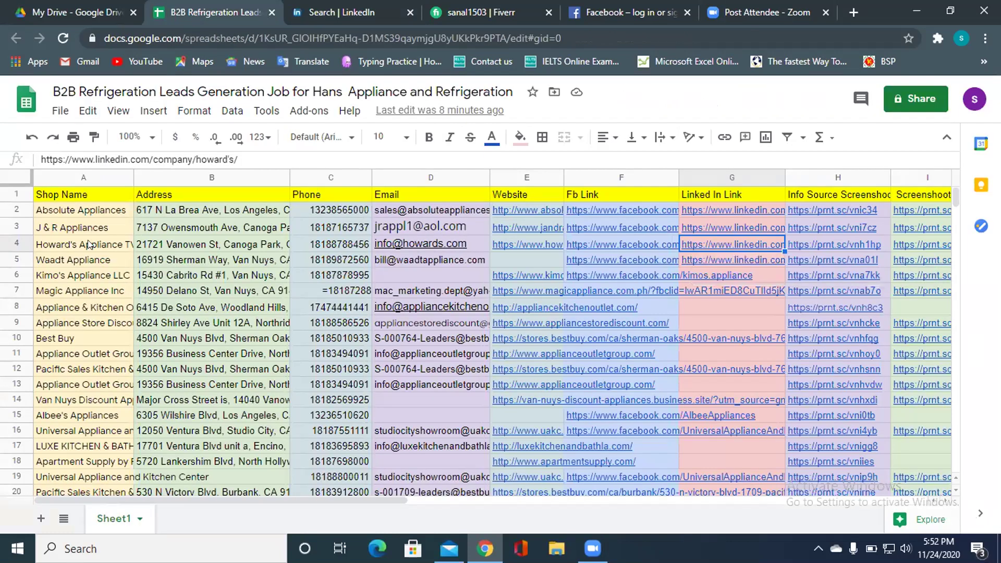
triple_click(75, 223)
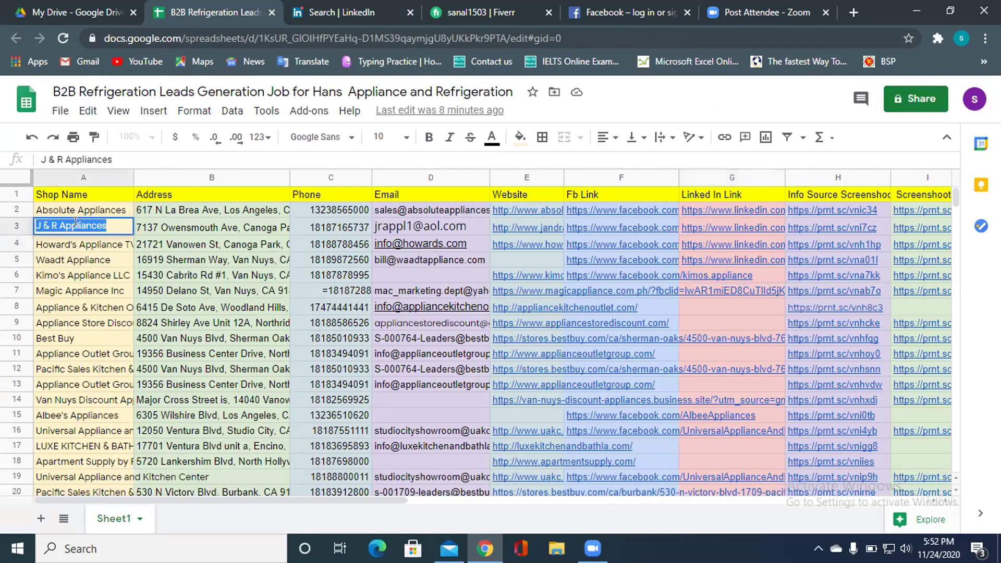
right_click(76, 226)
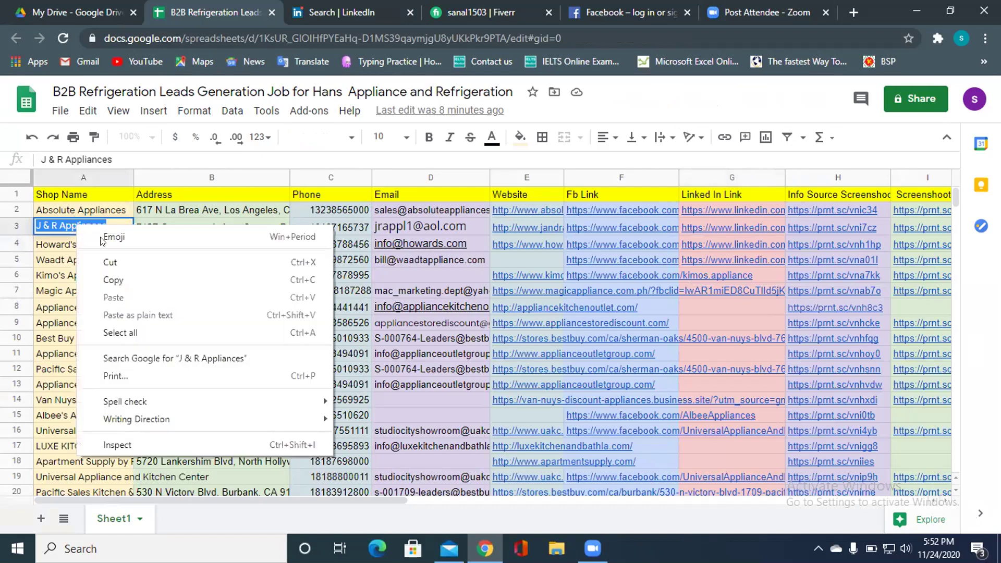
left_click(137, 278)
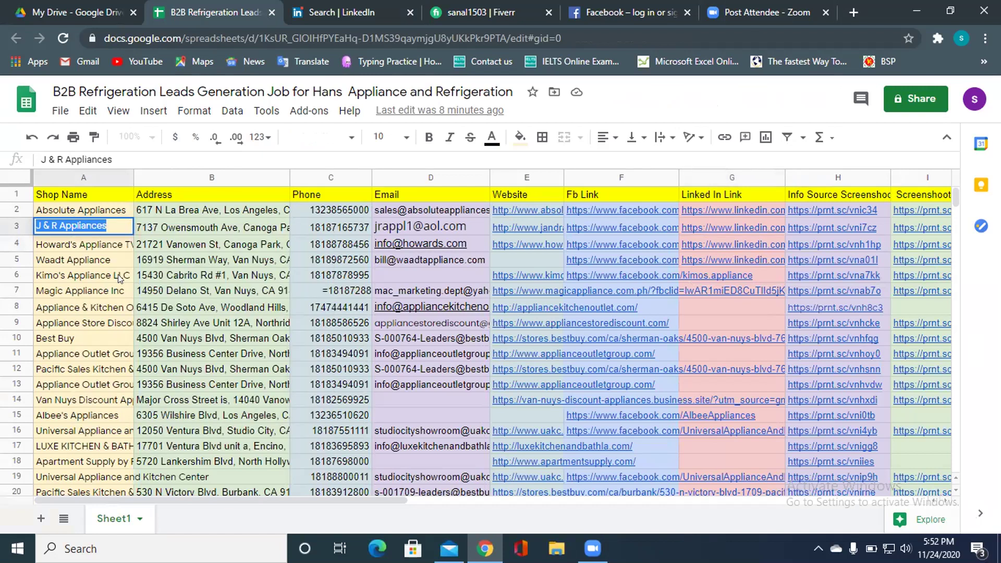
Google 'J & R Appliances Linkedin member' in a new tab and open the owner's profile result
left_click(852, 12)
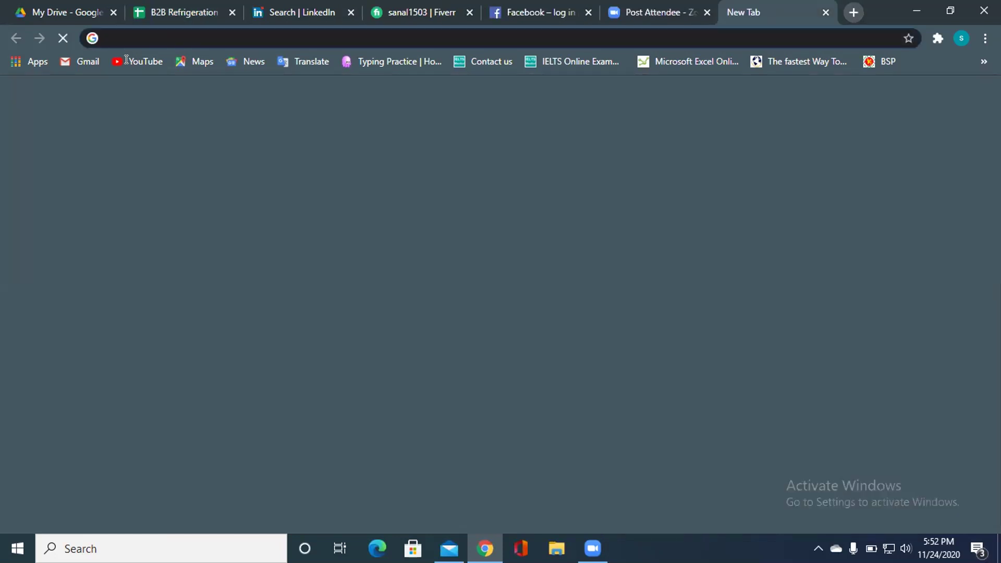
right_click(154, 38)
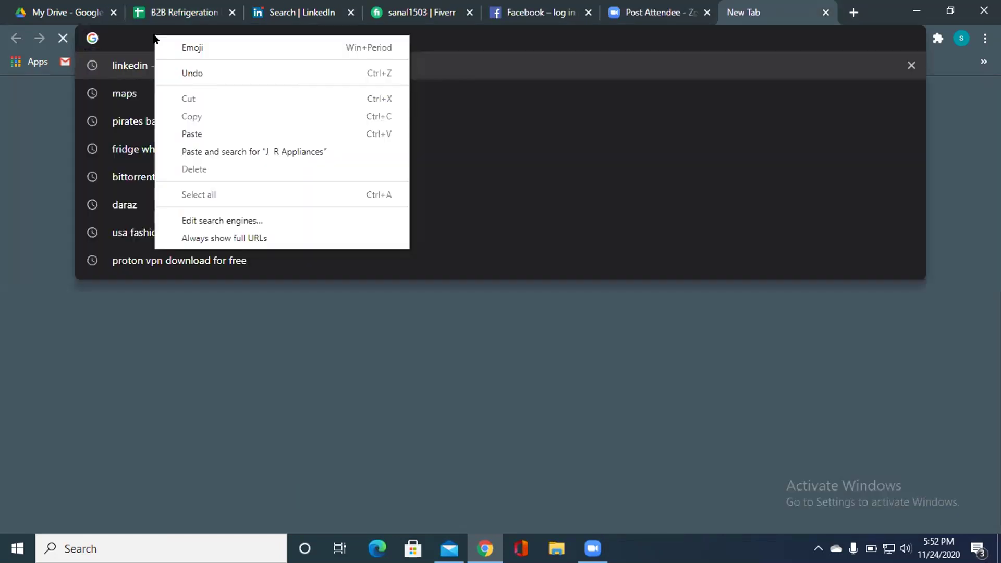
left_click(191, 133)
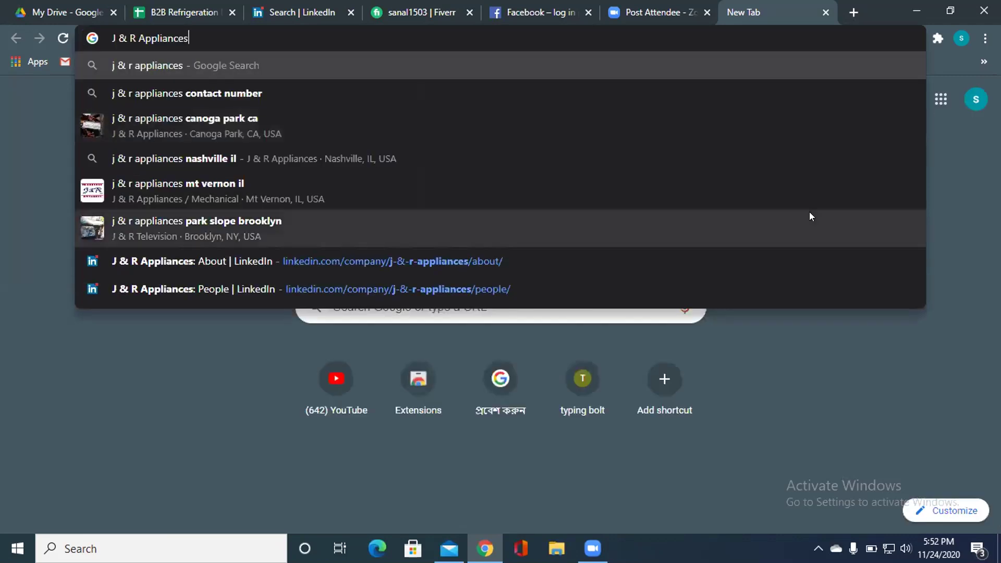
type("Li")
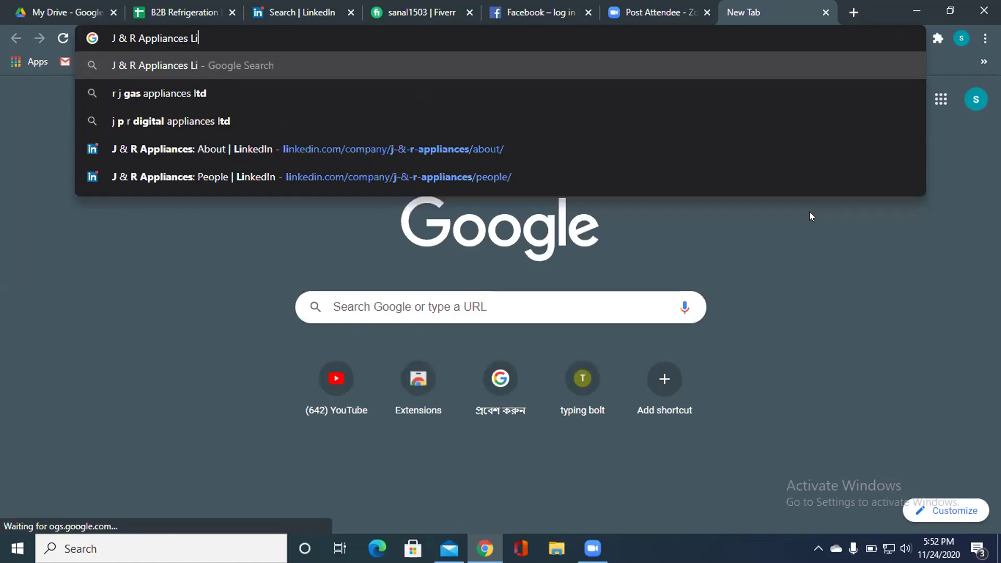
type("nk")
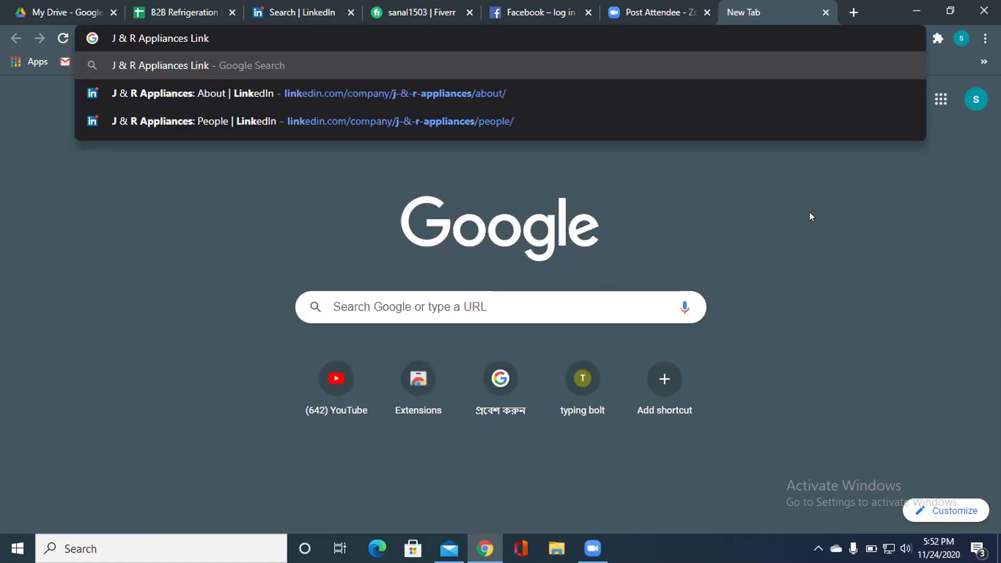
type("edin")
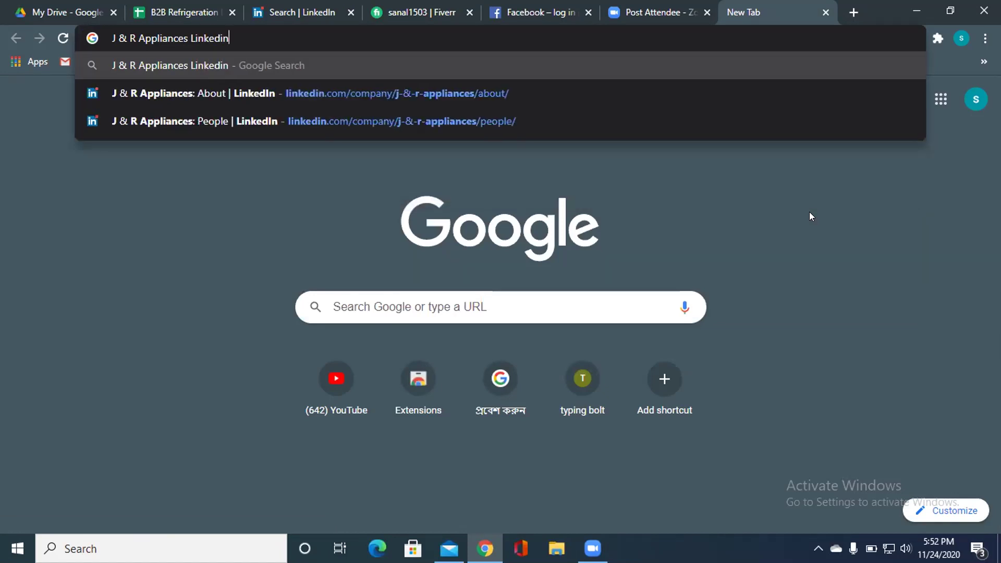
type(" mem")
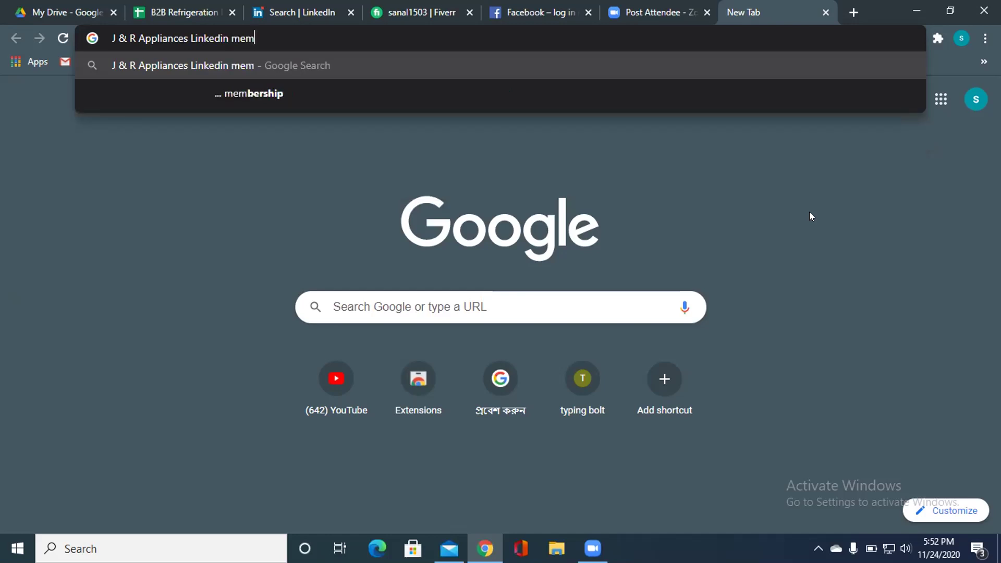
type("ber")
key("Return")
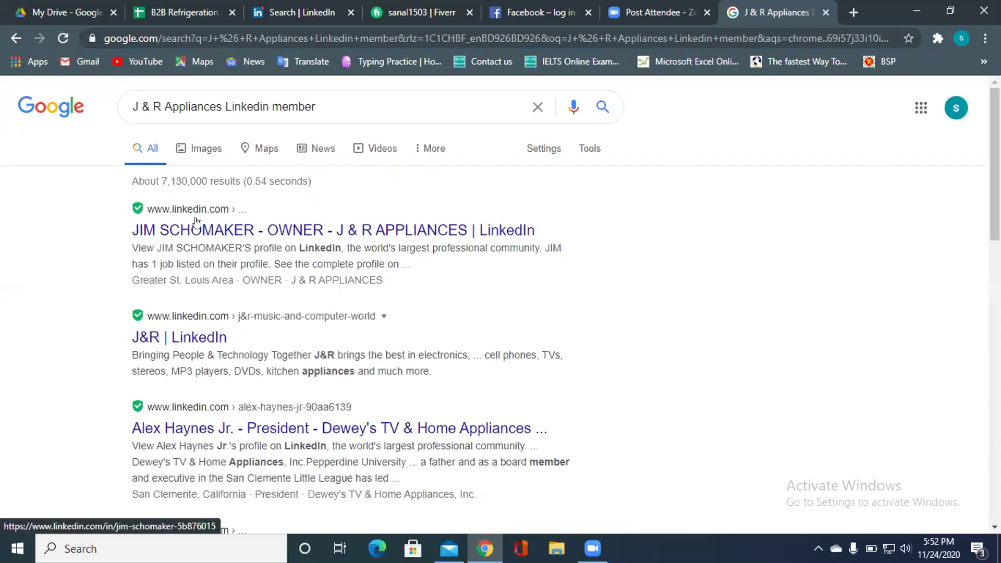
left_click(314, 231)
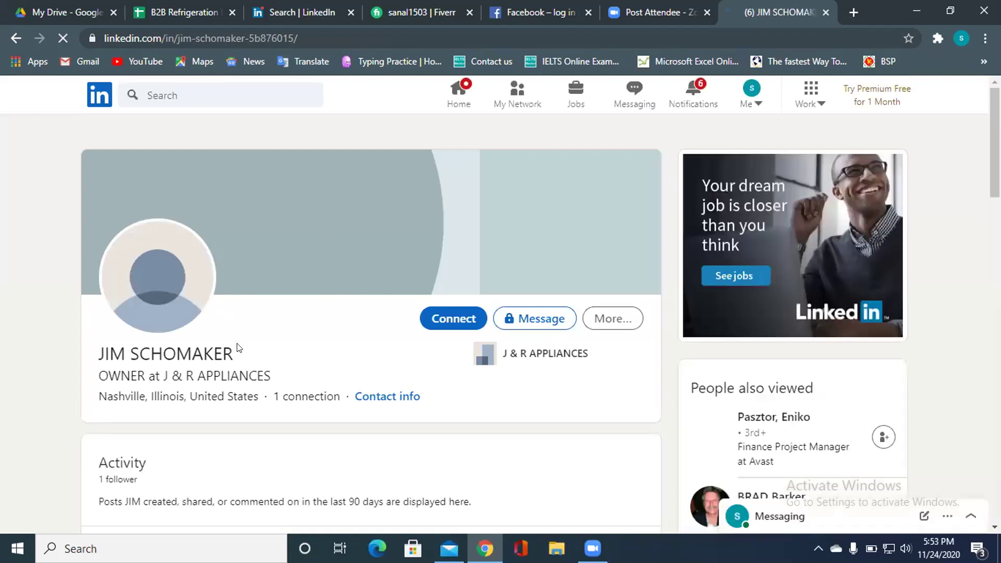
Scroll through the owner's profile and connection details, then open a blank new tab
scroll(237, 347, "down", 1)
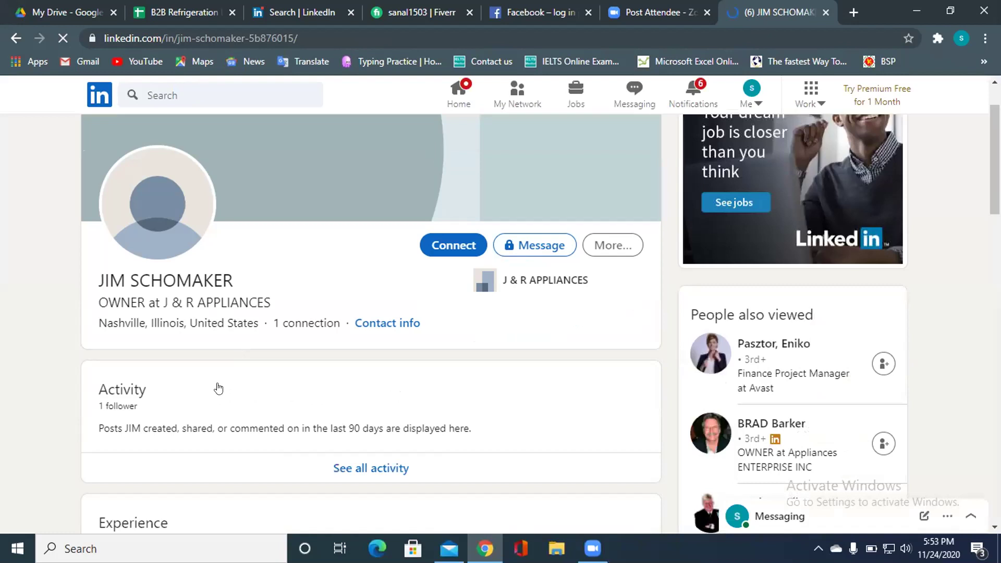
scroll(219, 388, "down", 1)
scroll(218, 388, "down", 3)
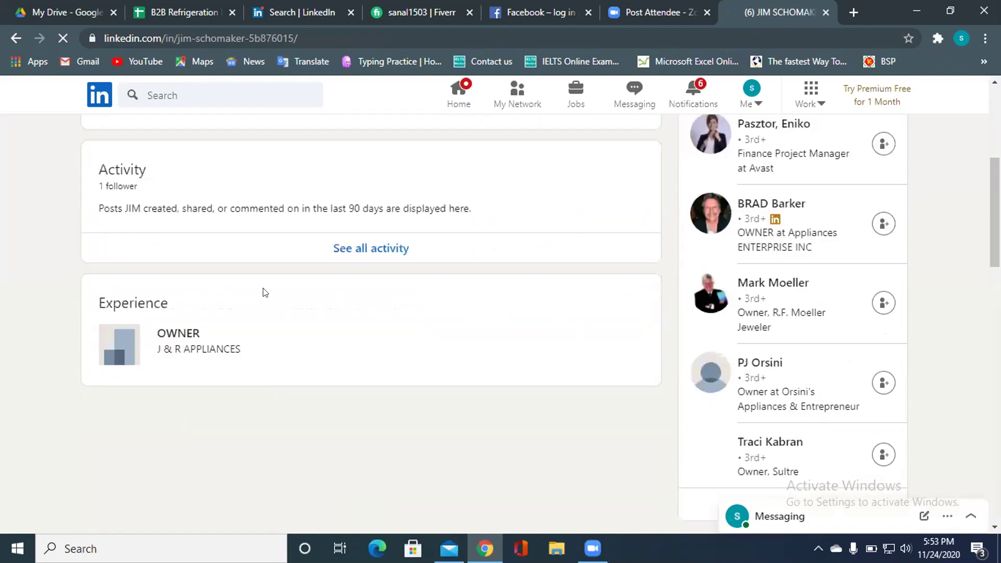
scroll(264, 291, "down", 1)
scroll(265, 295, "down", 3)
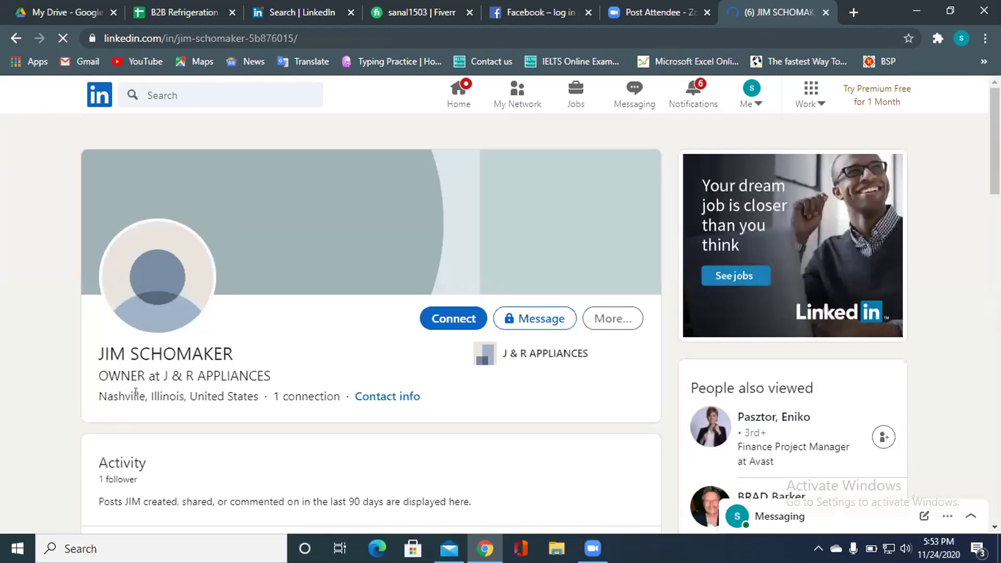
left_click_drag(151, 394, 55, 383)
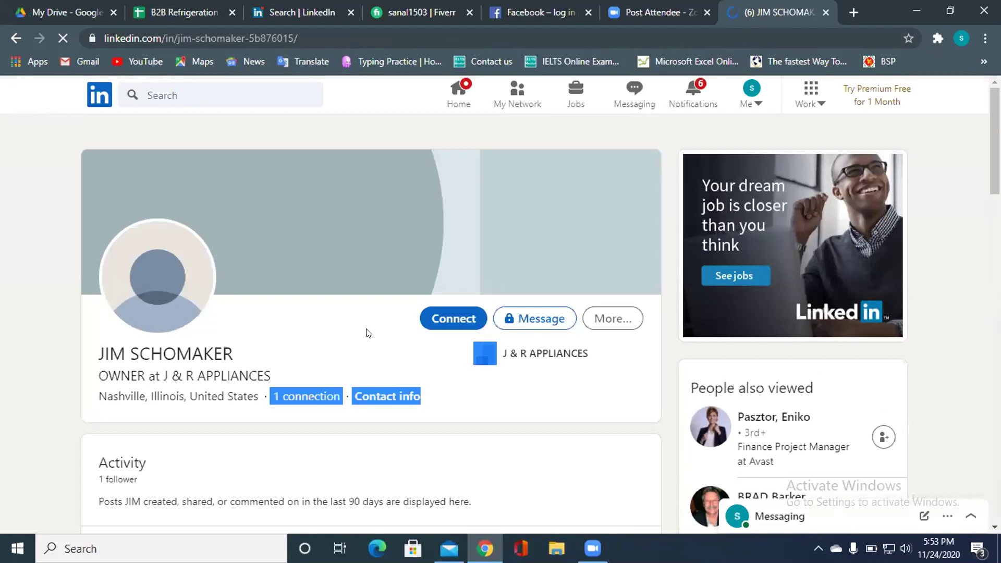
left_click(5, 333)
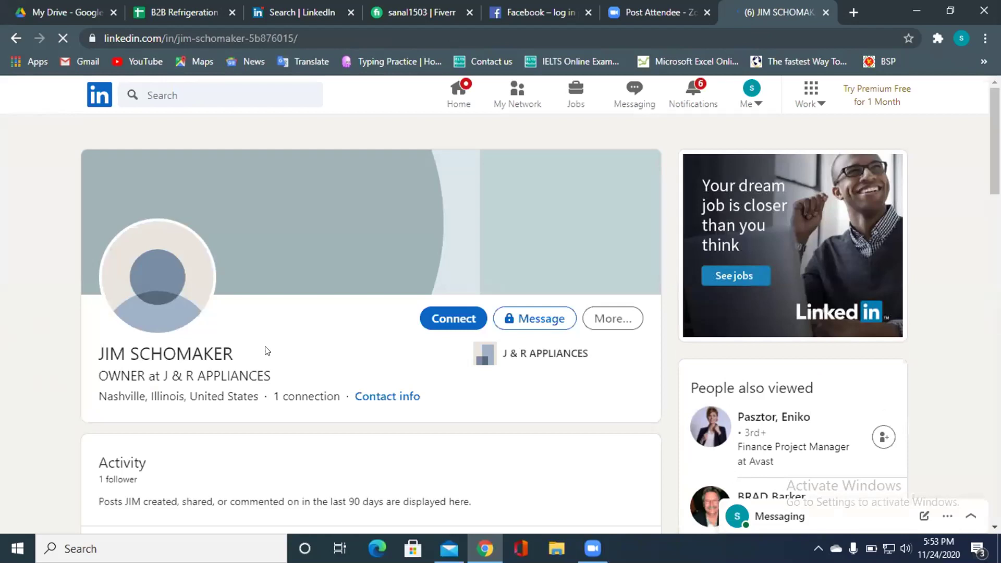
left_click(851, 11)
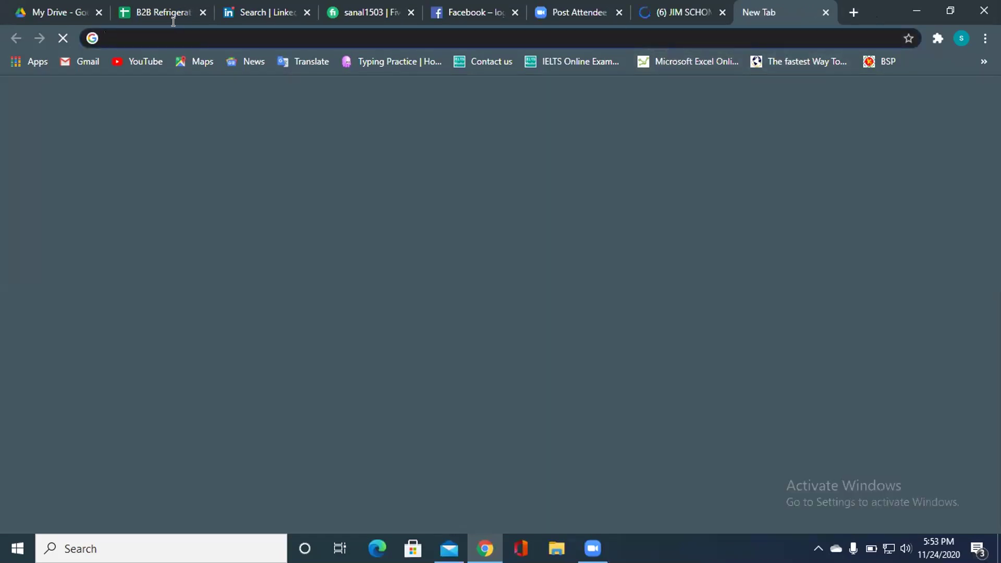
Search for 'salesql extension', accepting the spelling correction, and open the SalesQL Chrome Web Store listing
left_click(149, 34)
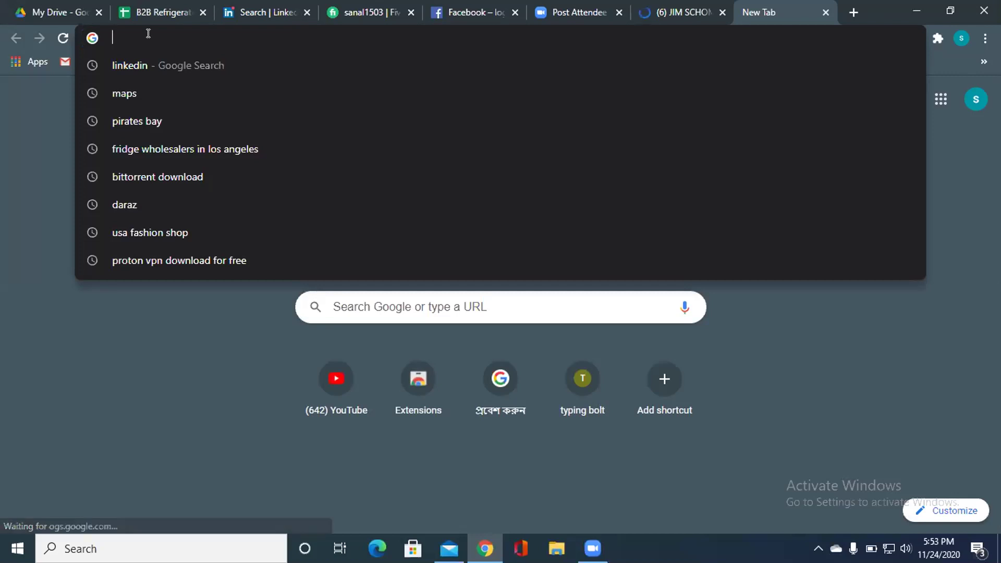
type("se")
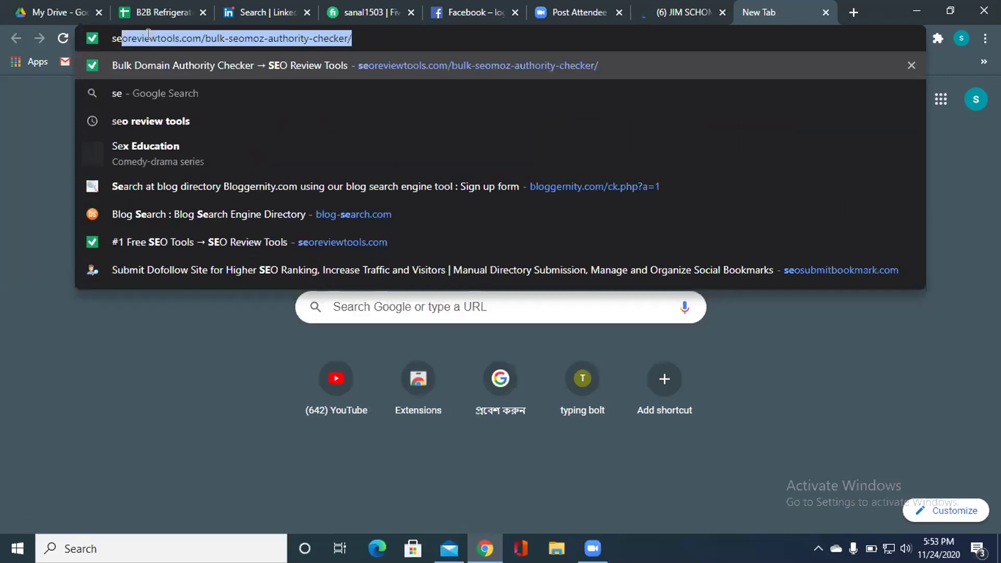
type("u")
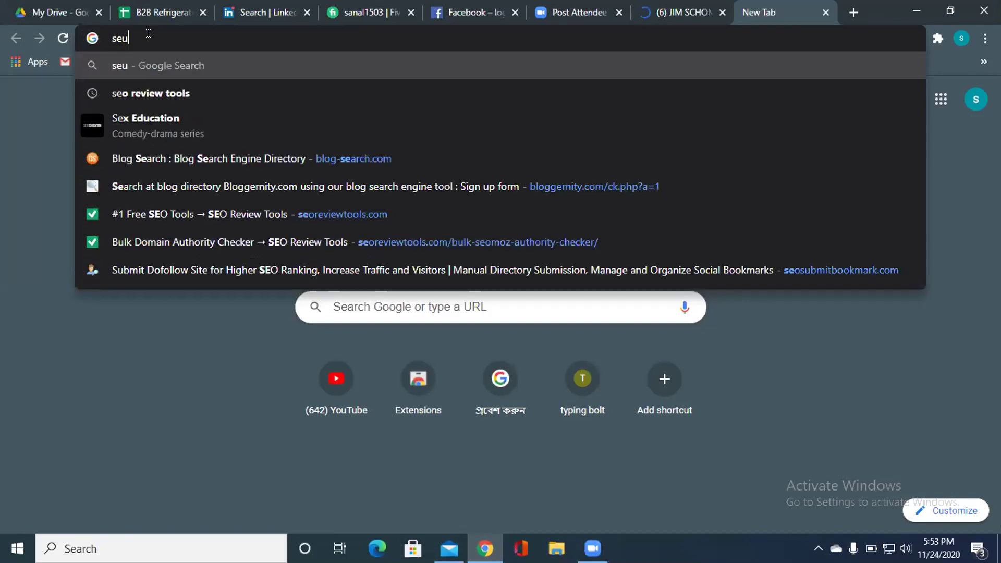
type("=")
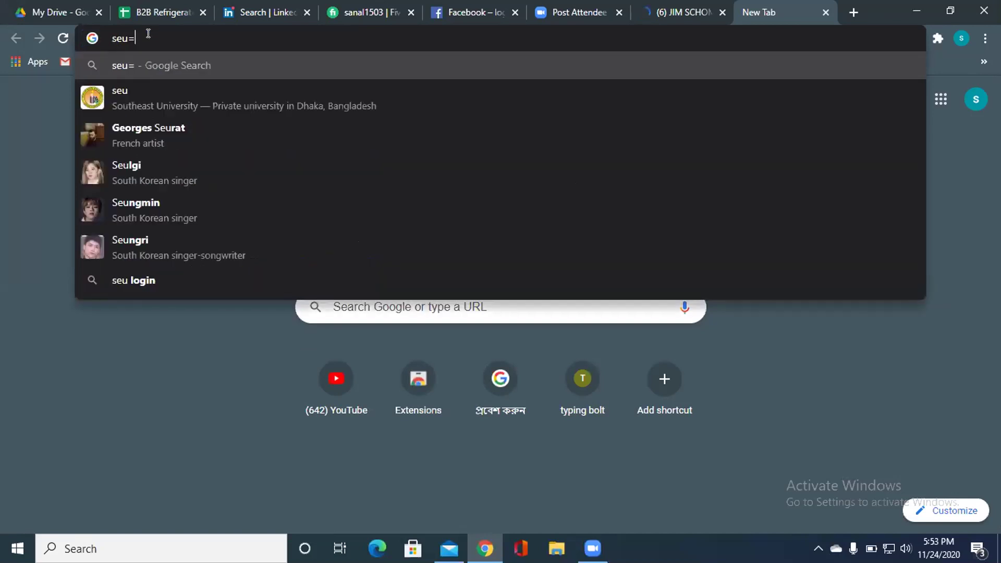
key("BackSpace")
key("BackSpace")
key("BackSpace")
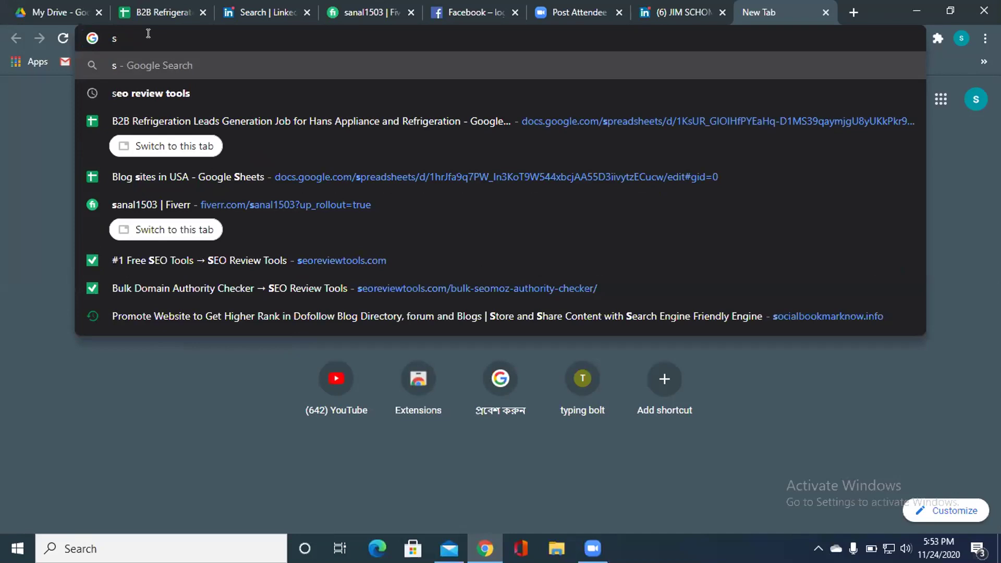
type("qu")
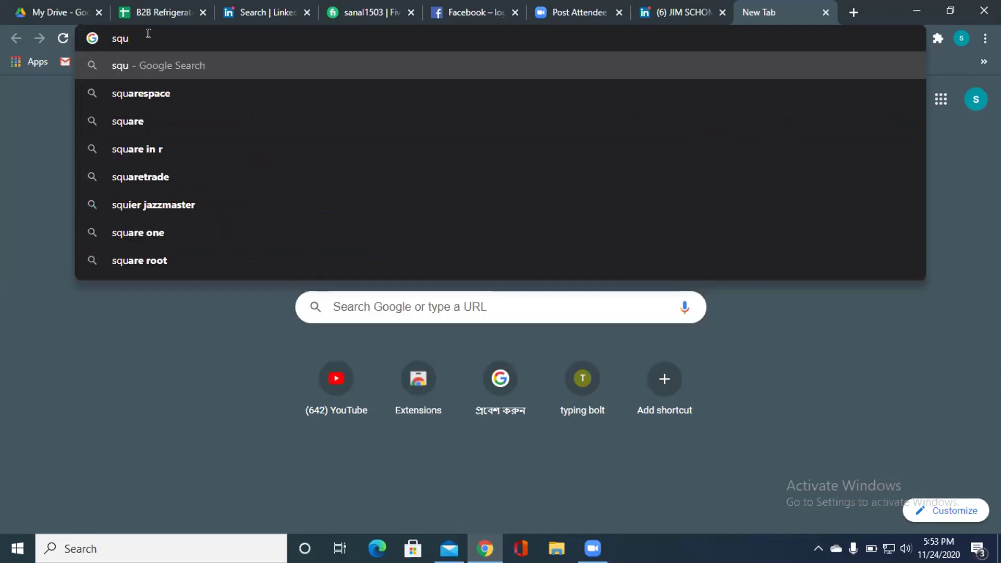
type("el")
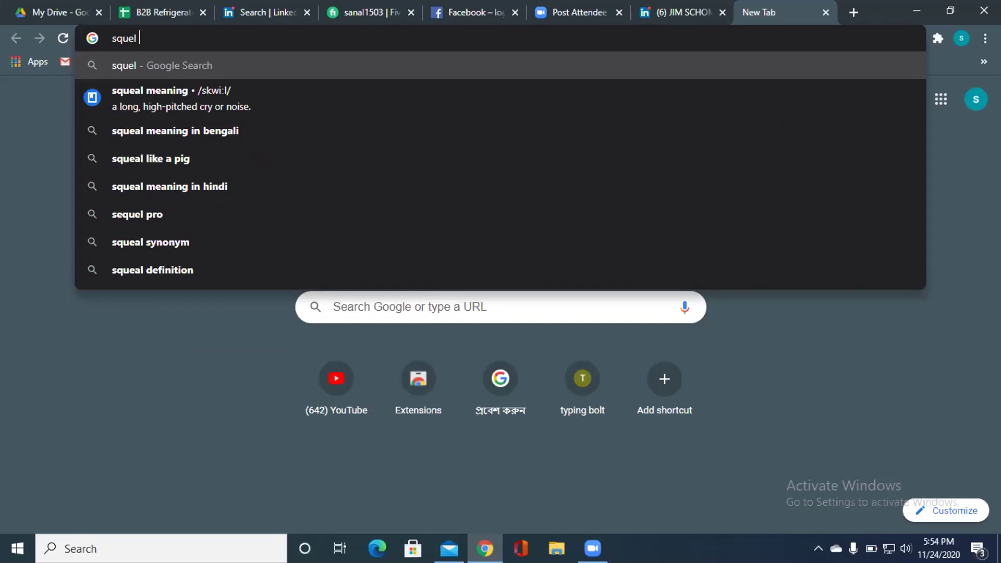
key("BackSpace")
key("BackSpace")
key("BackSpace")
key("BackSpace")
key("BackSpace")
key("BackSpace")
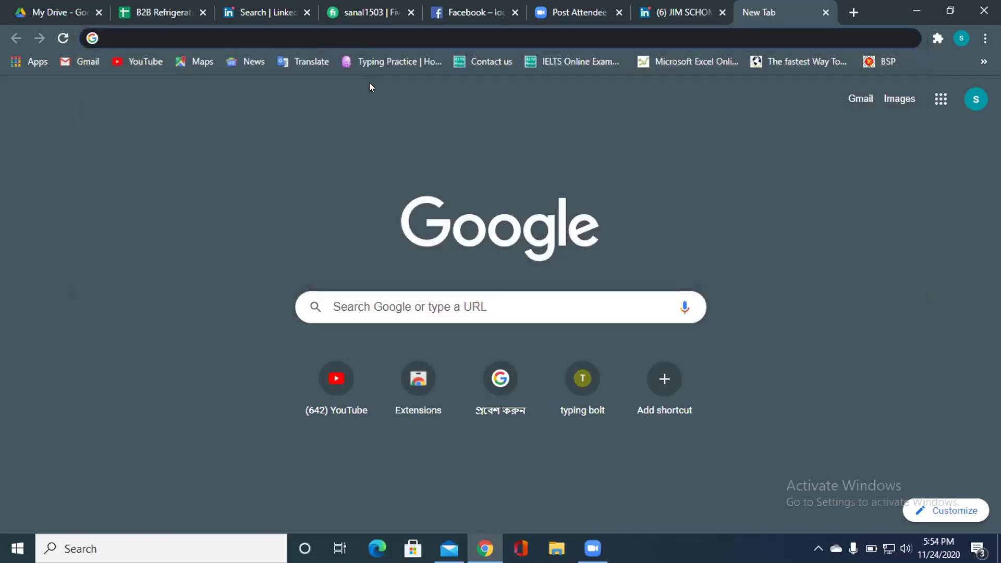
type("slas")
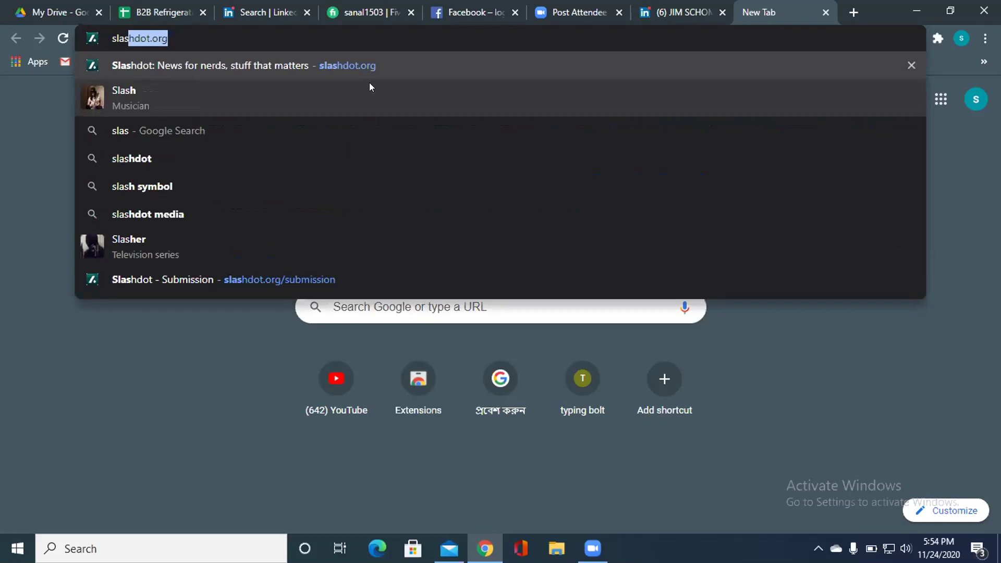
type("ql ex")
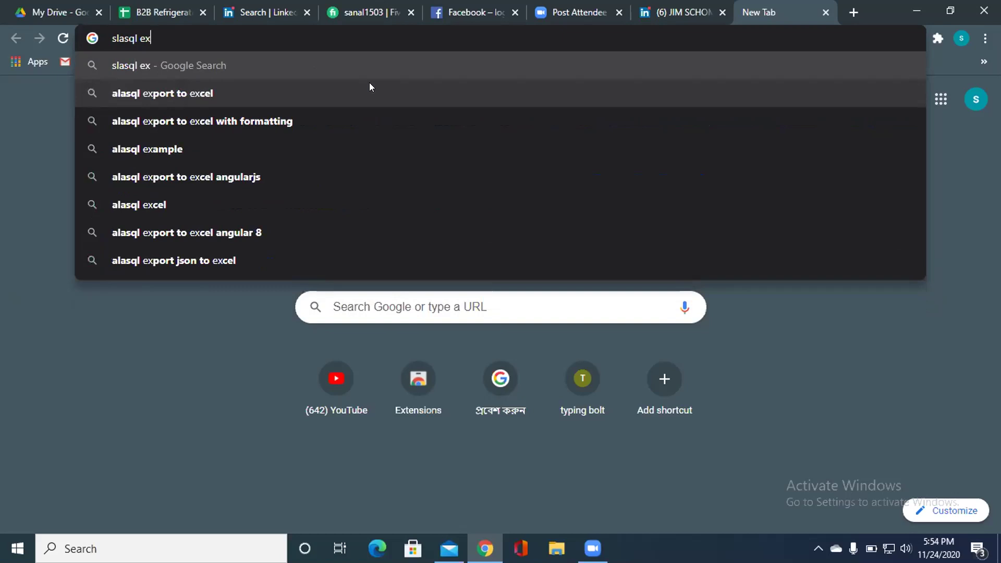
type("te")
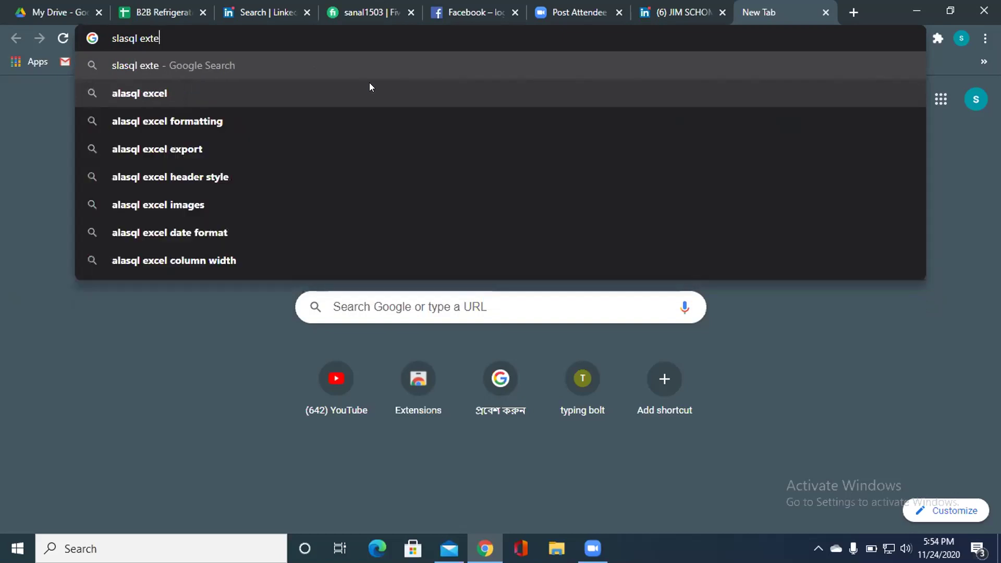
type("ns")
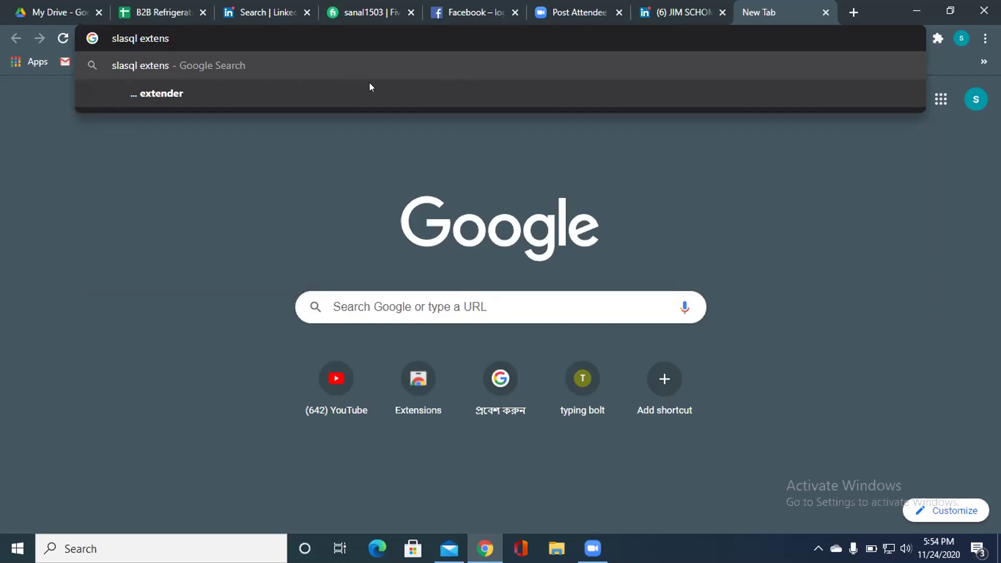
type("ion")
key("Return")
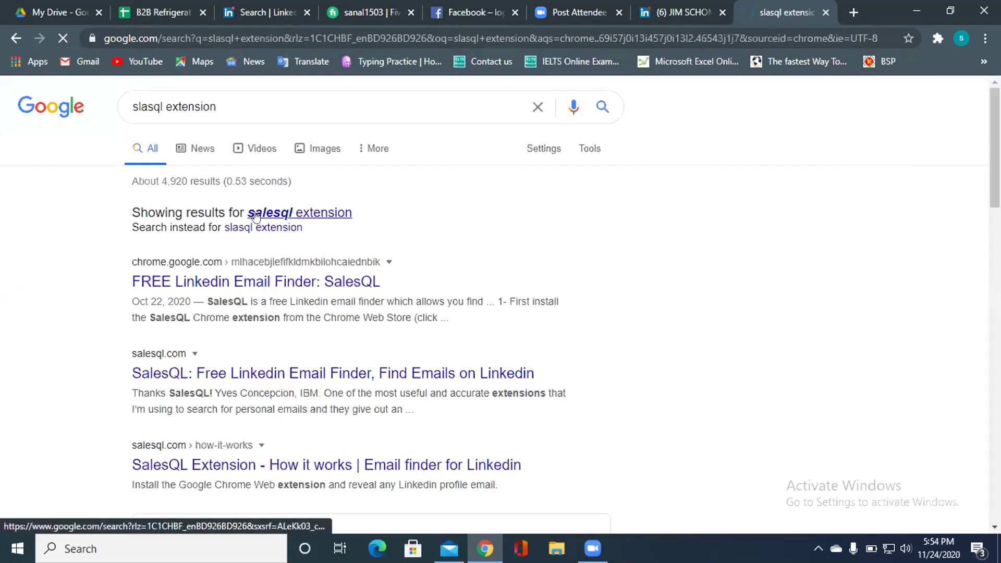
left_click(255, 213)
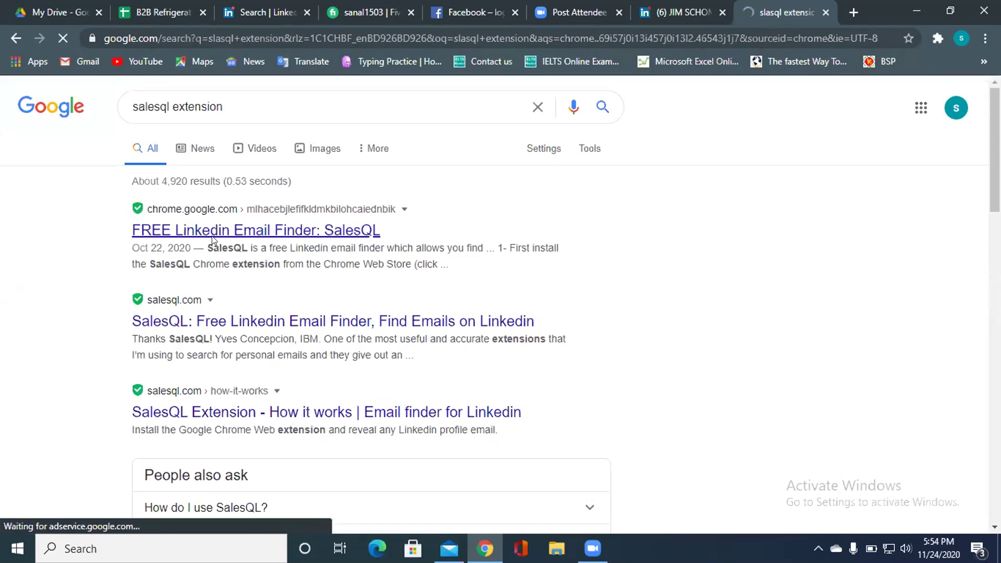
left_click(209, 233)
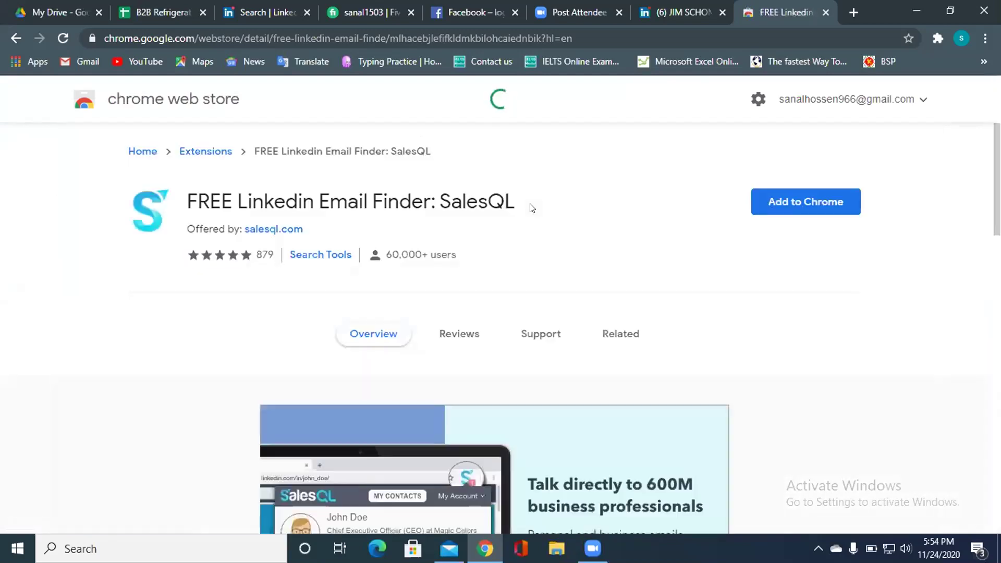
Add the SalesQL email finder extension to Chrome from its Web Store page
left_click(935, 38)
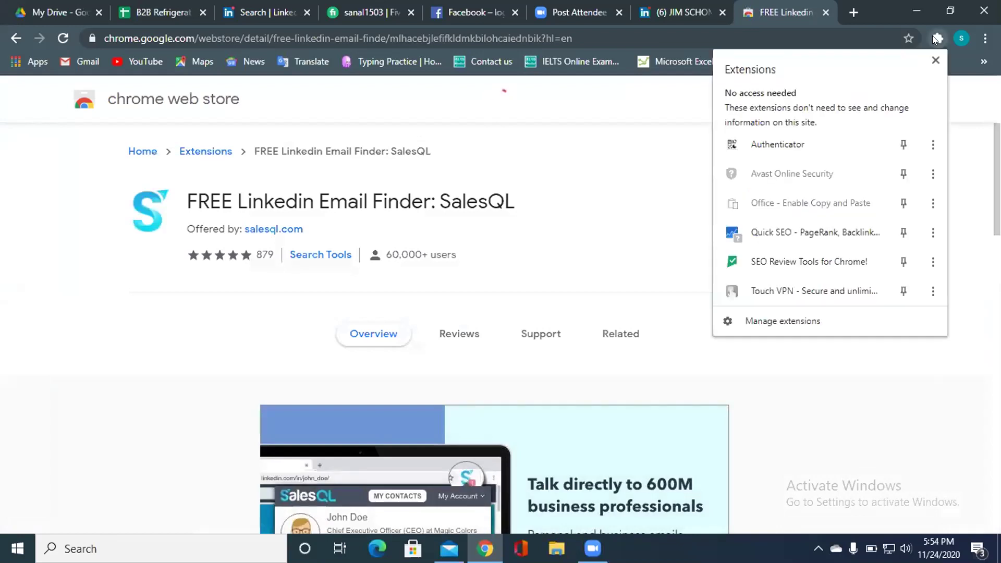
left_click(673, 218)
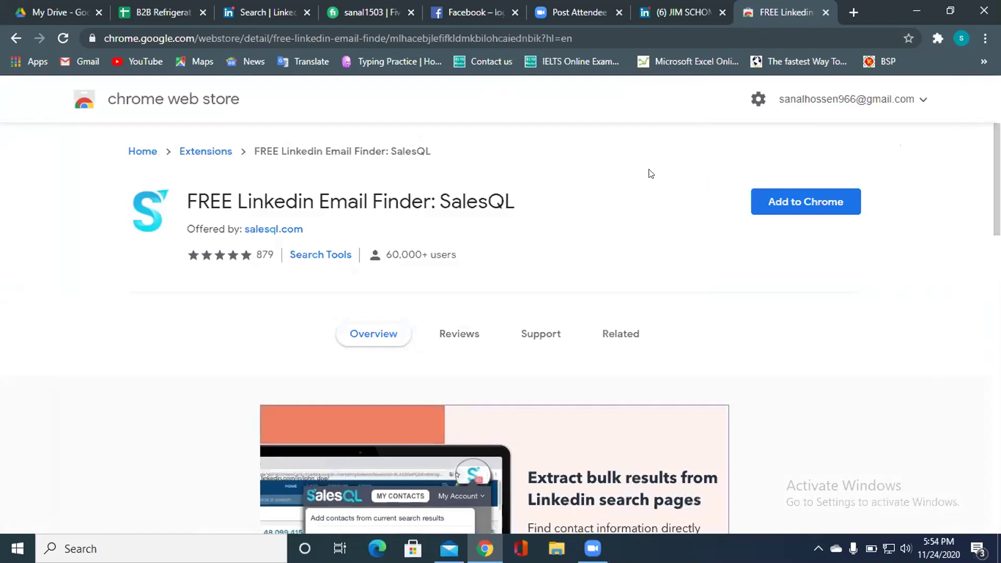
left_click(823, 207)
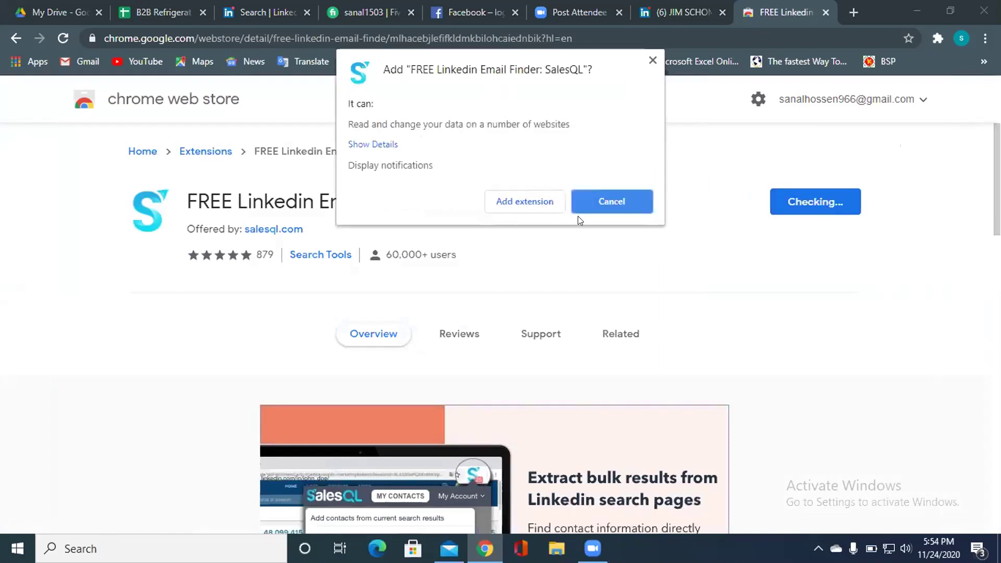
left_click(524, 201)
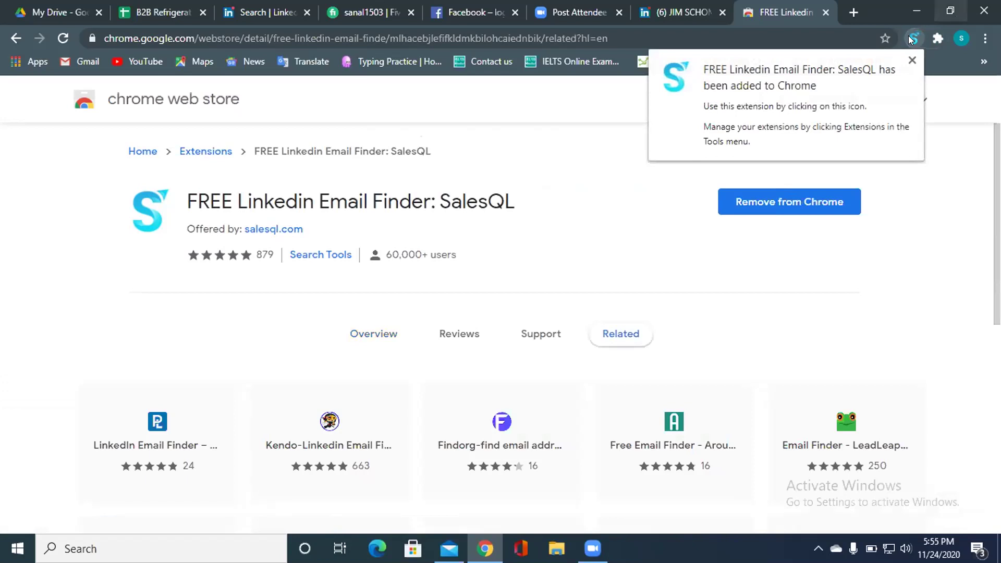
Pin SalesQL to the toolbar and close its welcome and Web Store tabs
left_click(908, 35)
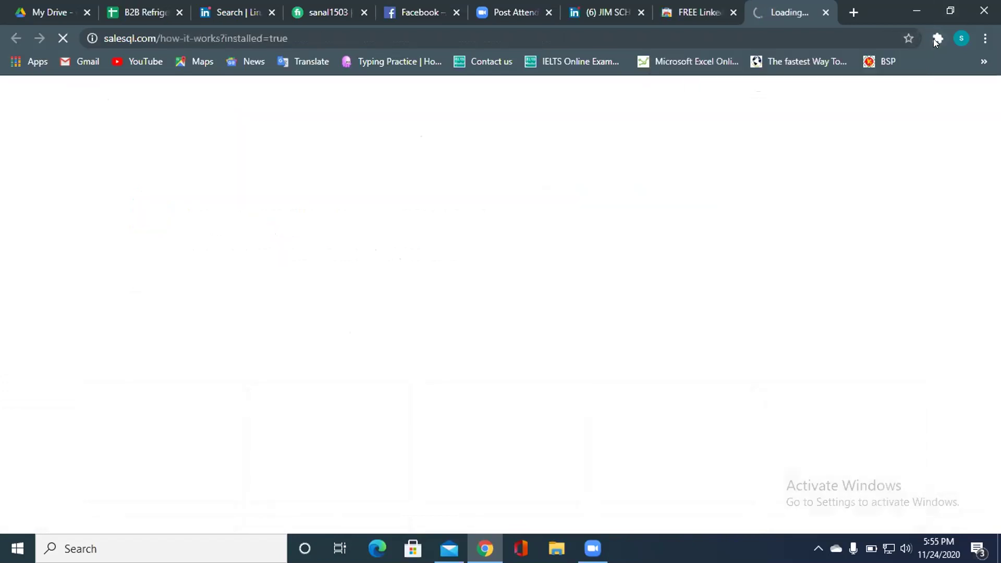
left_click(934, 40)
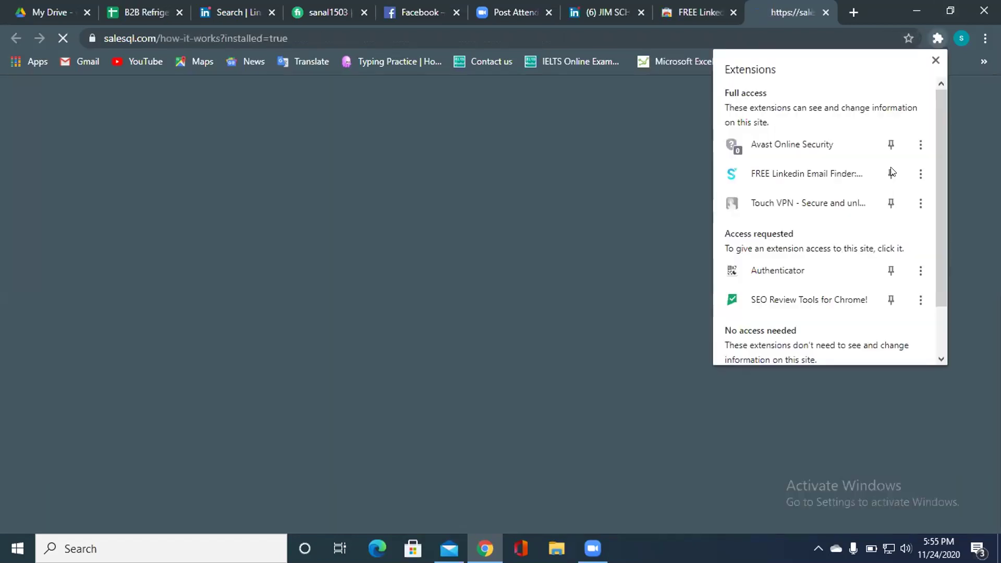
left_click(888, 168)
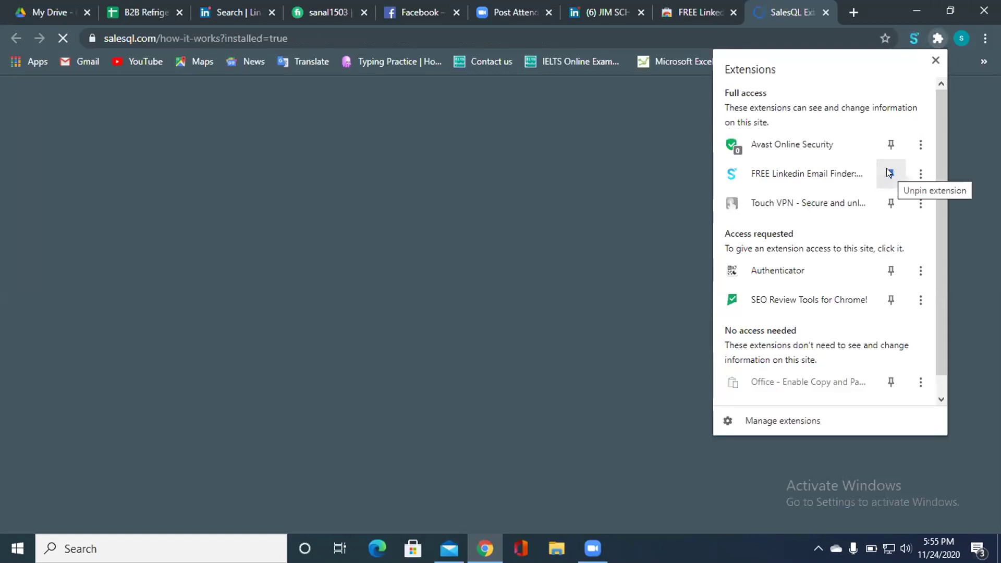
left_click(604, 218)
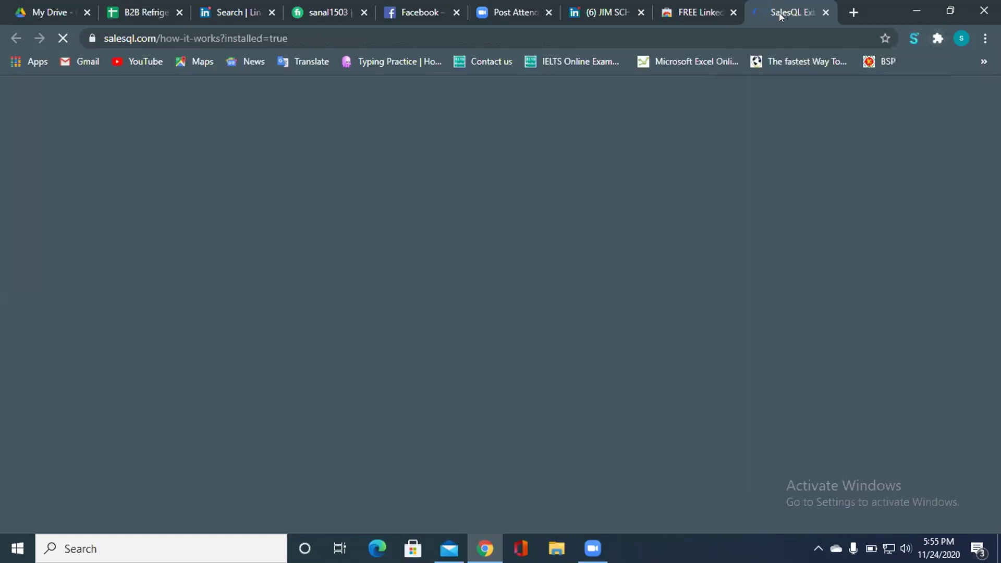
left_click(825, 13)
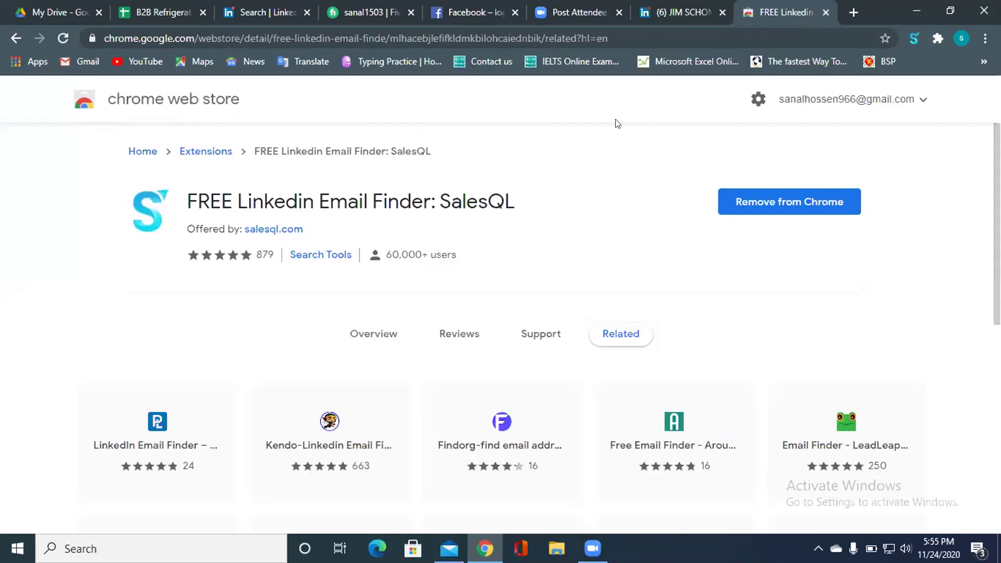
left_click(825, 12)
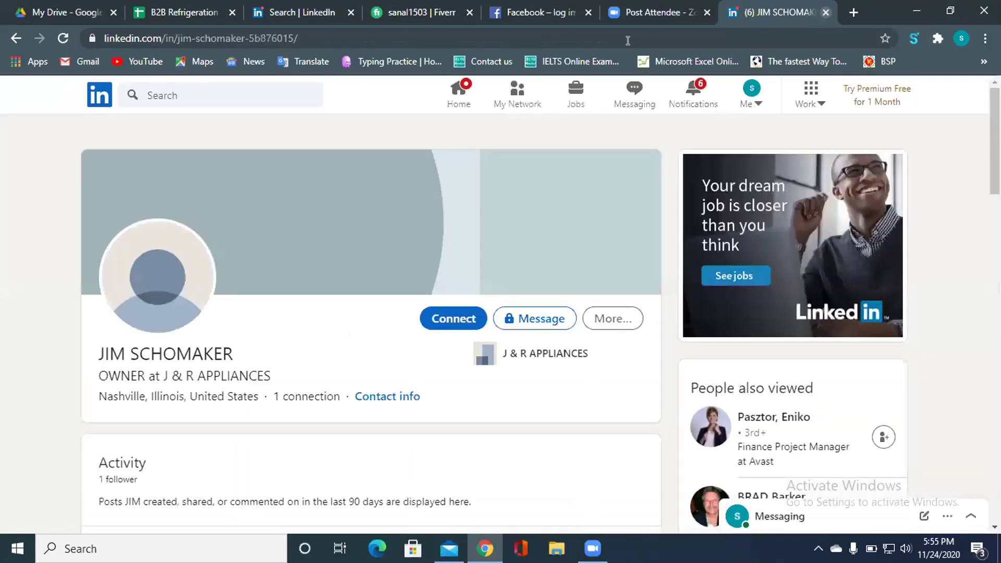
Reload the owner's profile and start signing in to SalesQL with LinkedIn
left_click(63, 39)
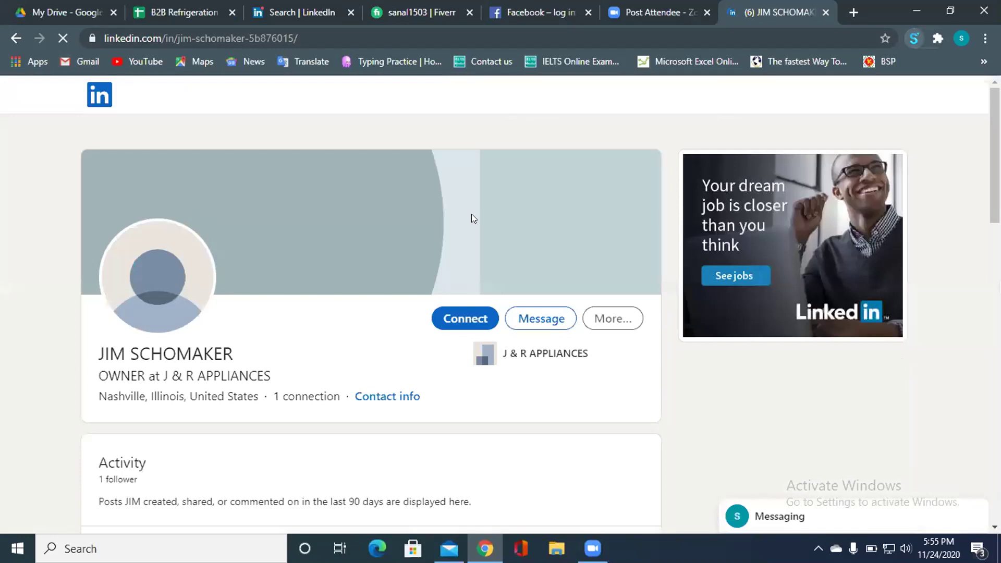
left_click(914, 39)
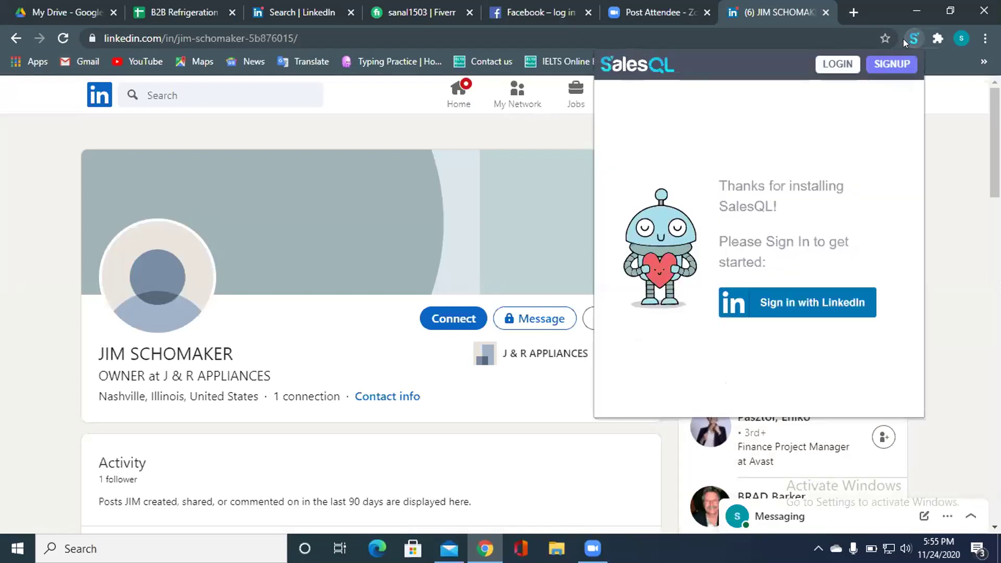
left_click(802, 301)
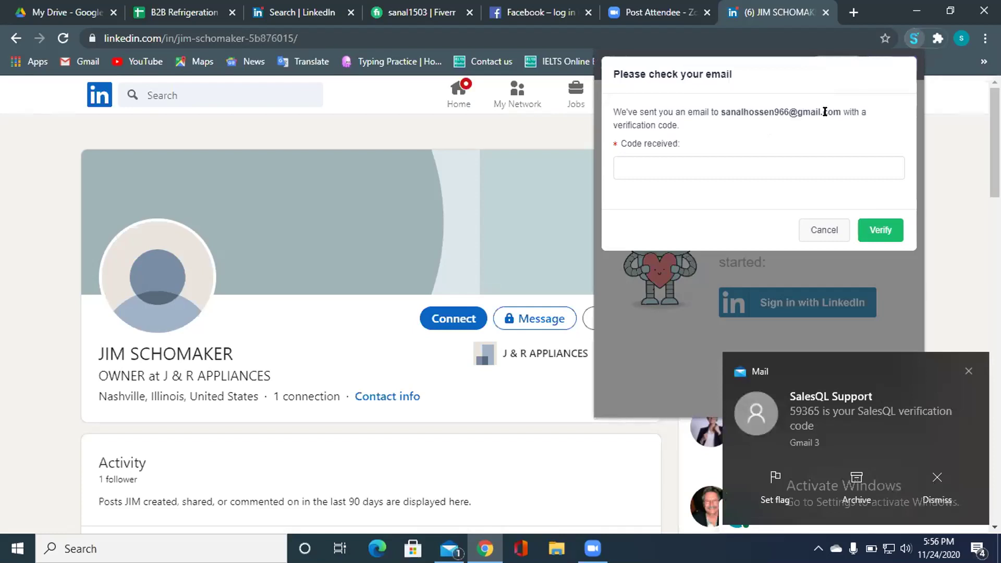
Enter the emailed verification code, close the extra search tab, and reload the profile
left_click(688, 174)
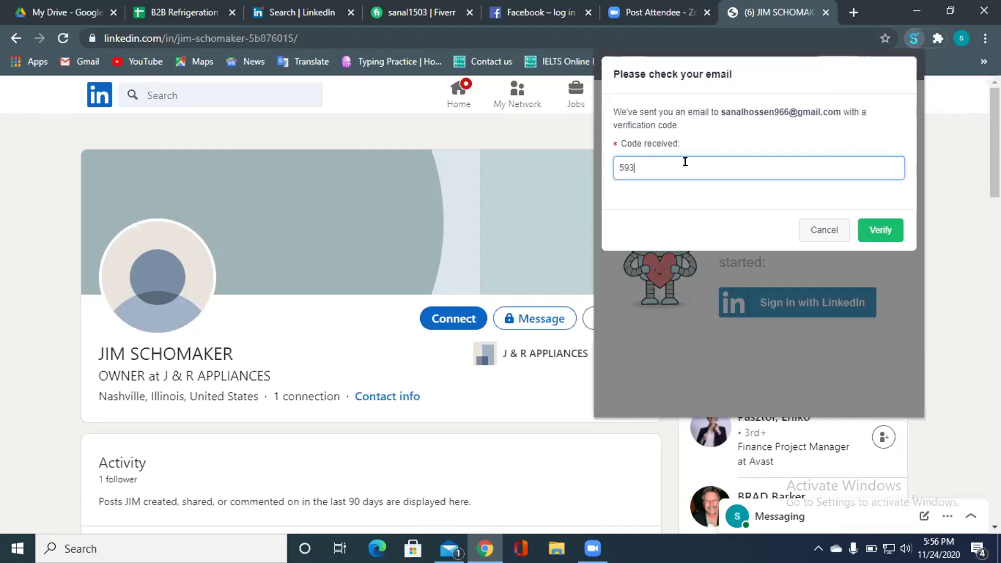
left_click(875, 230)
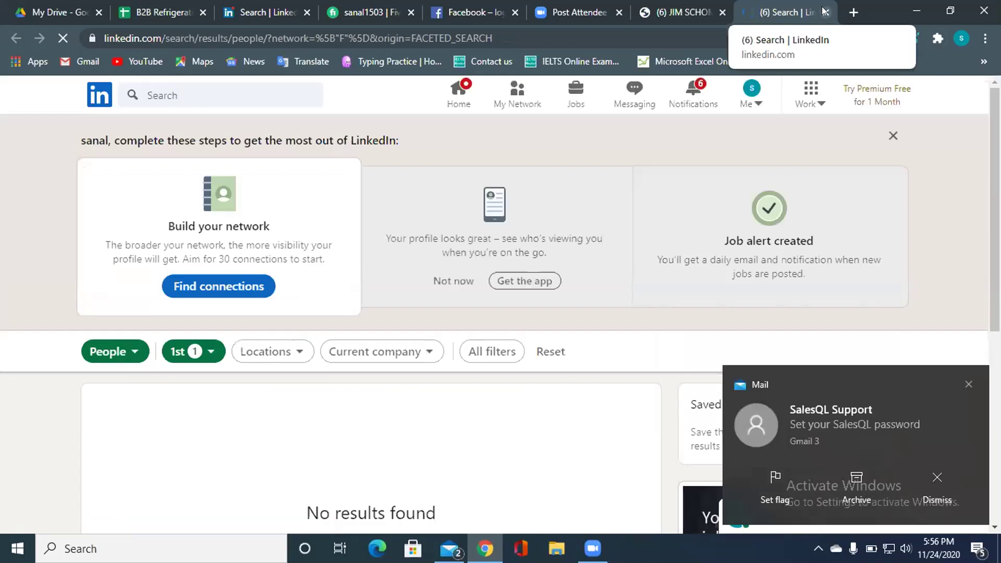
key("ctrl+w")
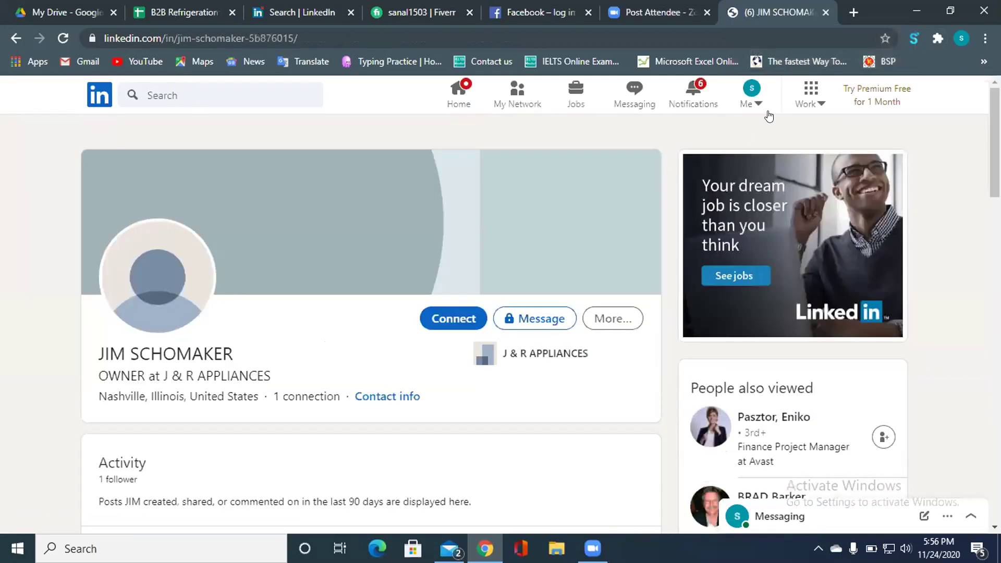
left_click(63, 39)
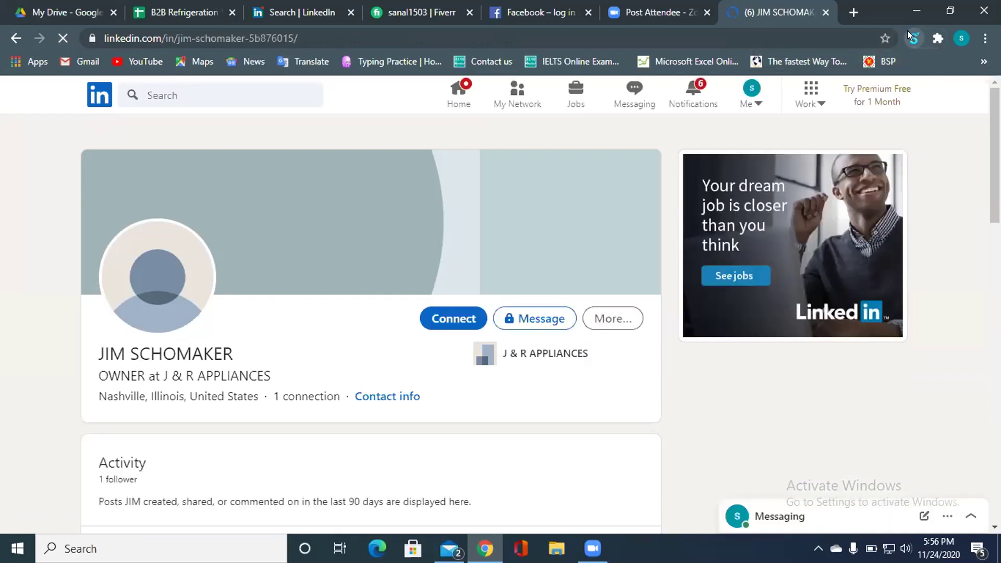
Look up the J & R Appliances owner in the SalesQL panel and copy the revealed business email
left_click(908, 34)
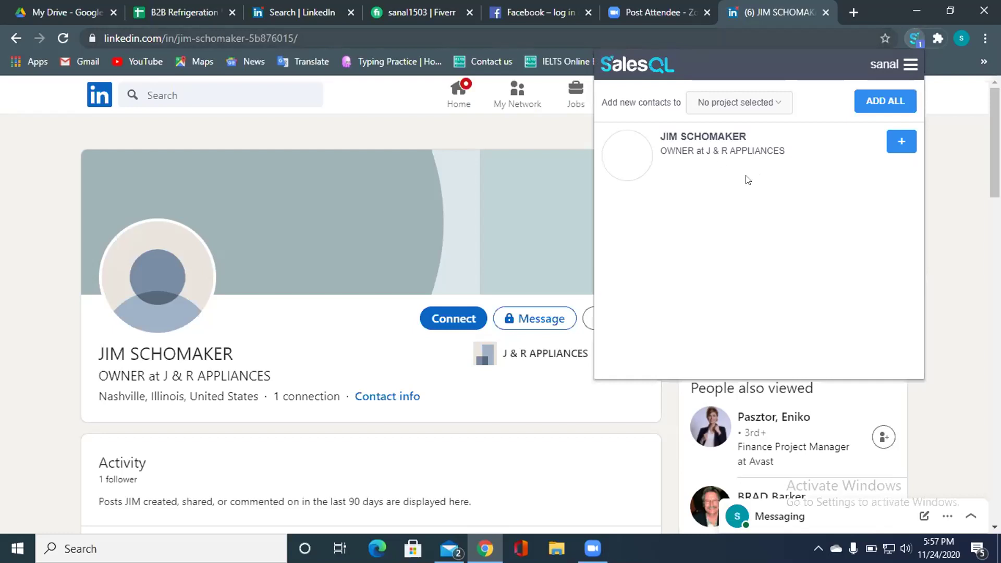
left_click(900, 146)
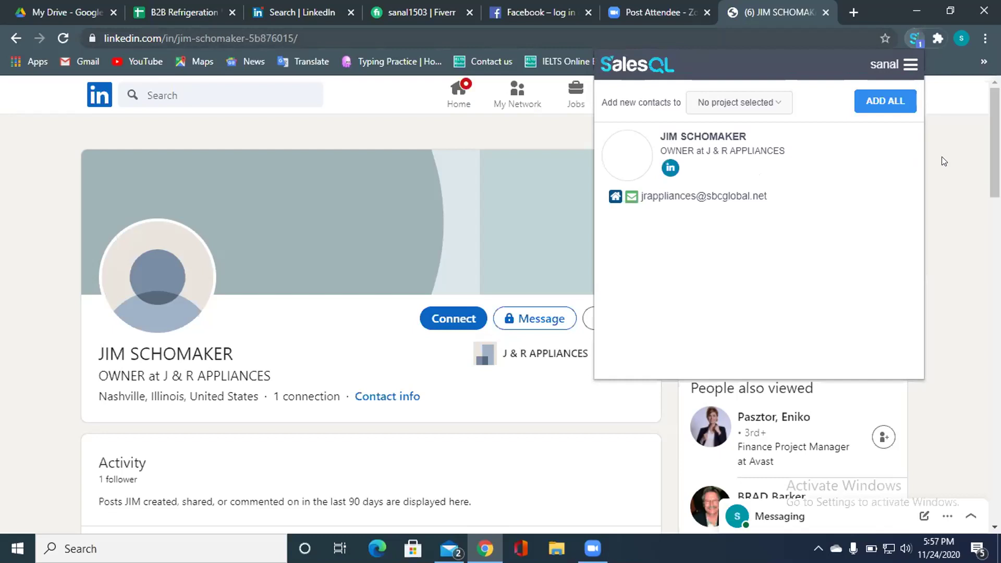
left_click_drag(779, 200, 637, 197)
left_click(665, 195)
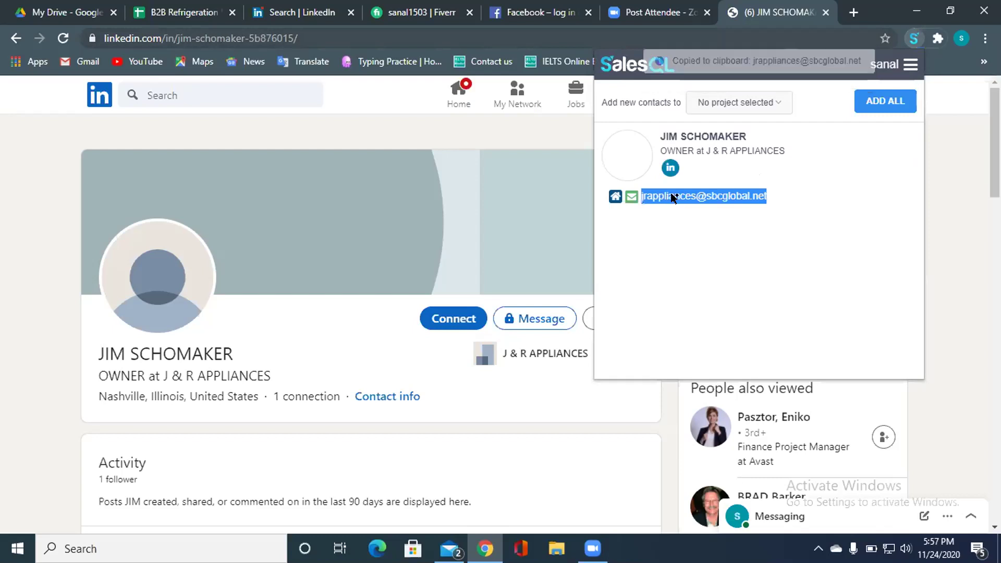
right_click(668, 194)
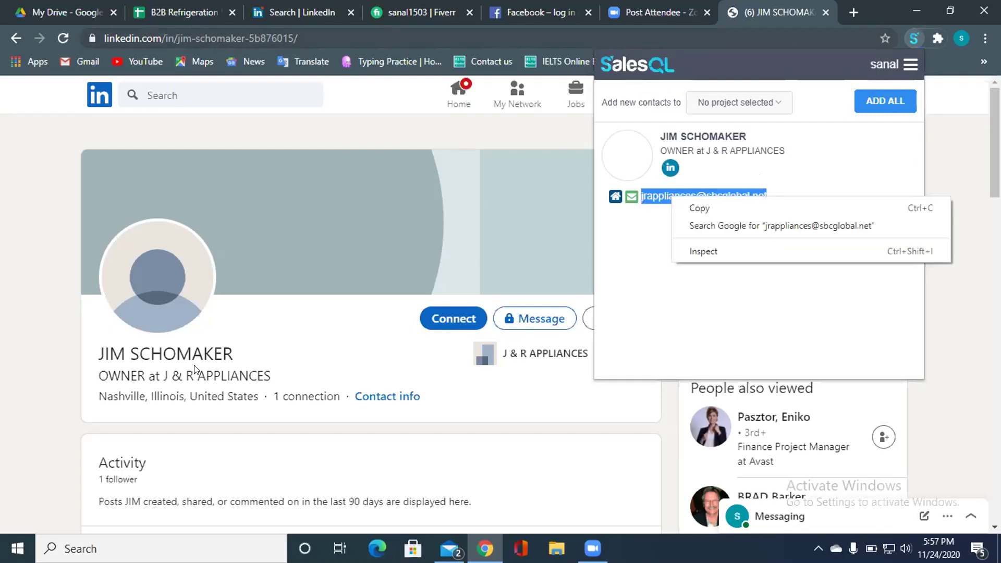
left_click(666, 328)
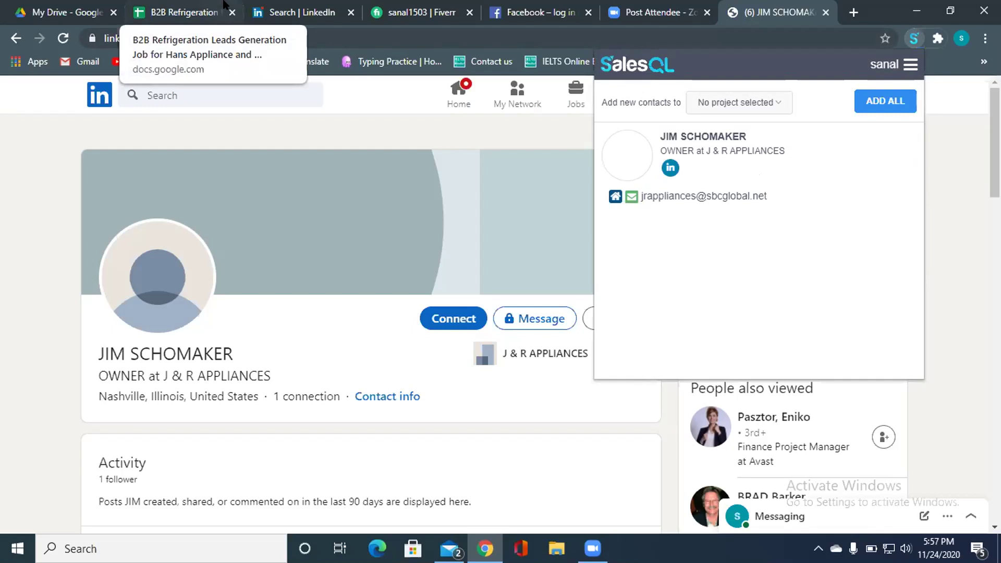
Switch to the B2B Refrigeration Leads Generation spreadsheet, with the J & R Appliances row in view
left_click(207, 5)
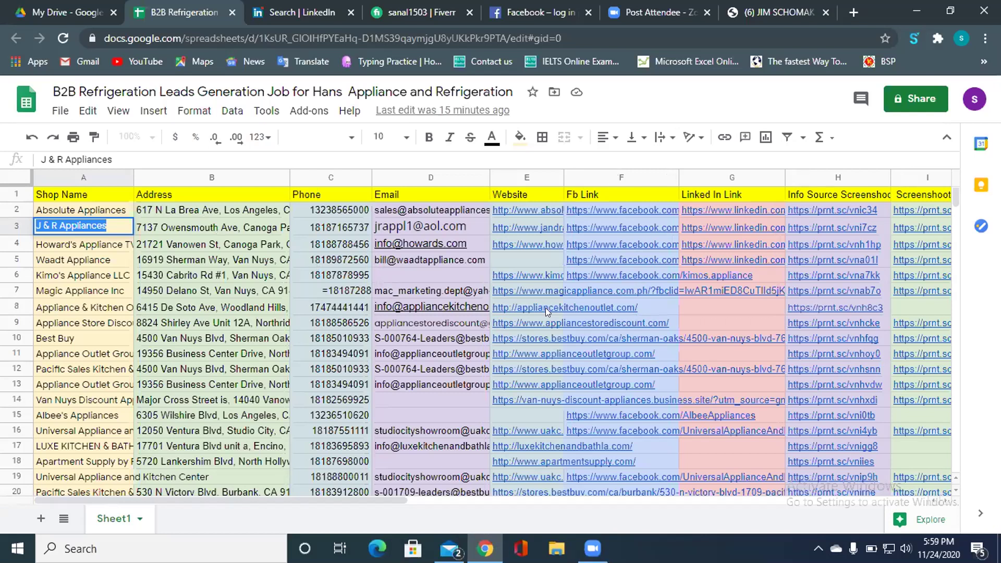
mouse_move(546, 308)
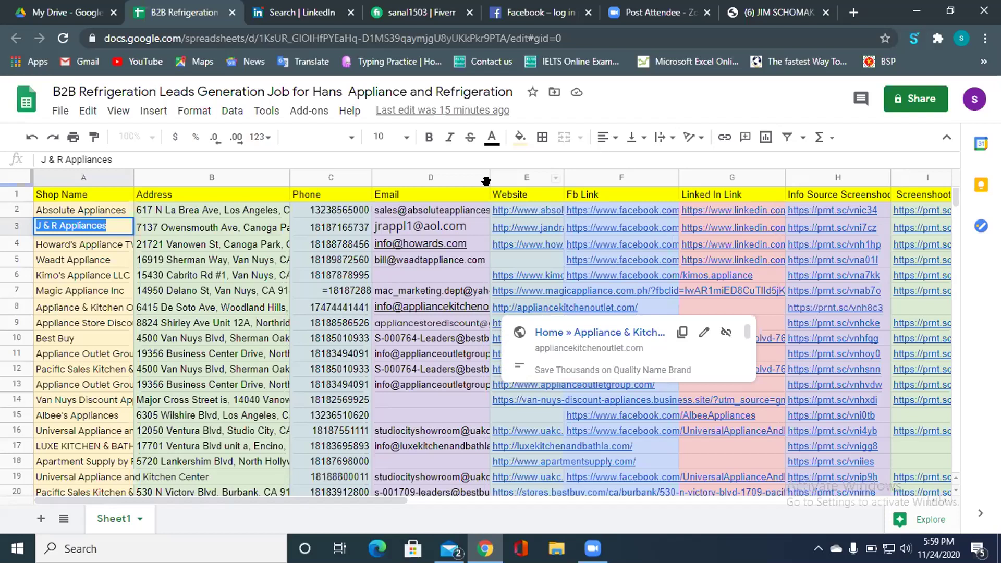
Narrow the Phone column and make C7 a plain phone number without the leading '='
left_click_drag(369, 169, 351, 169)
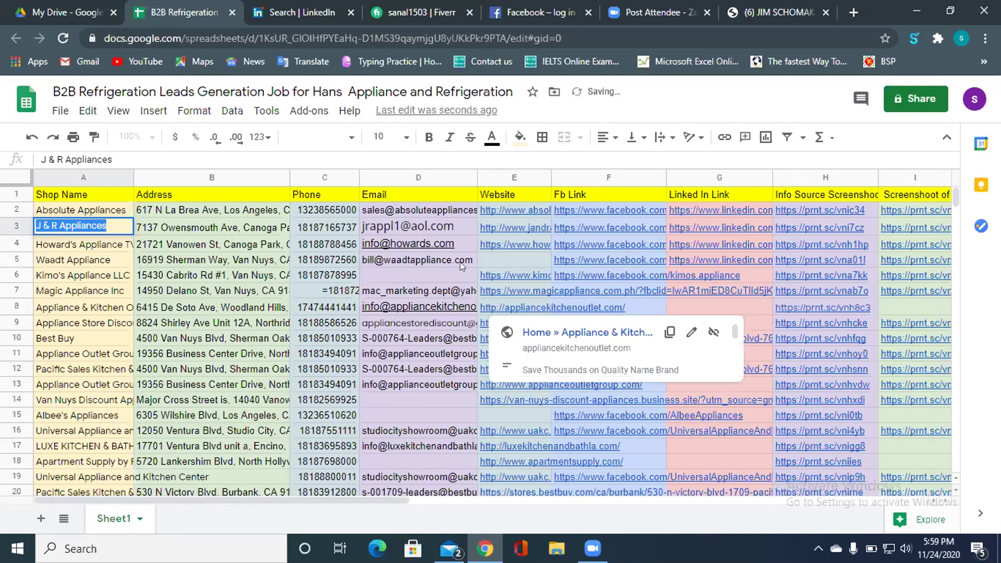
left_click(332, 290)
double_click(329, 289)
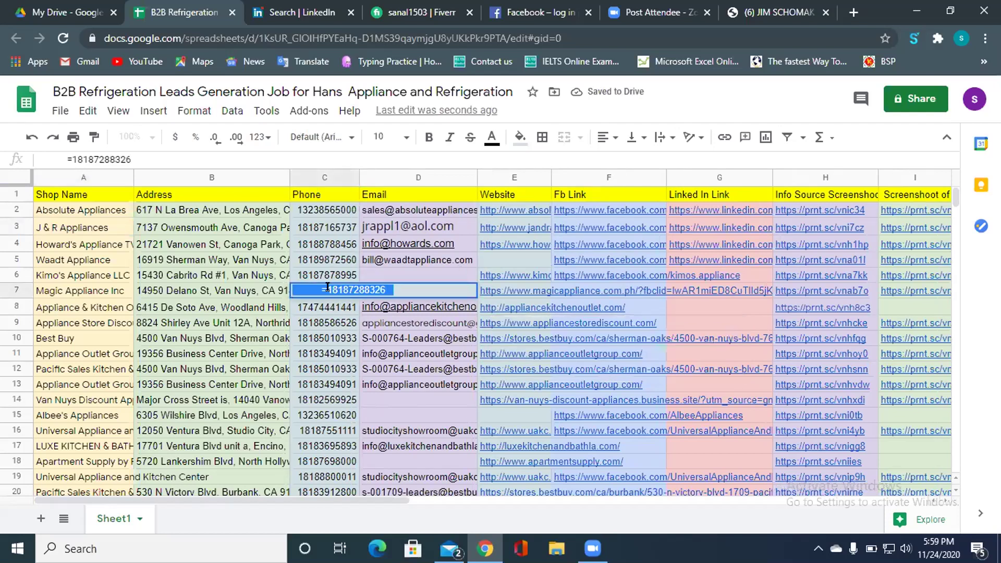
left_click(325, 289)
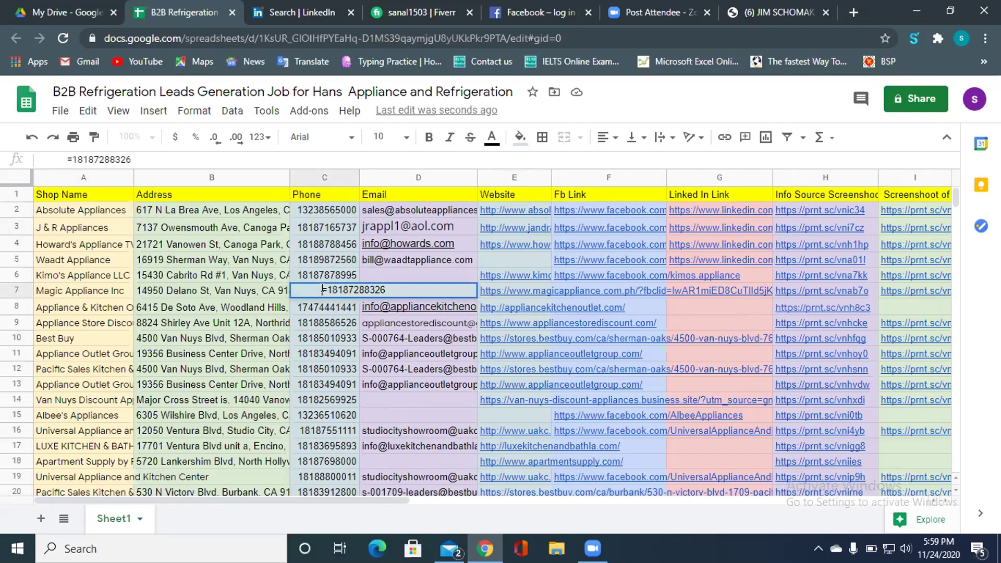
key("Delete")
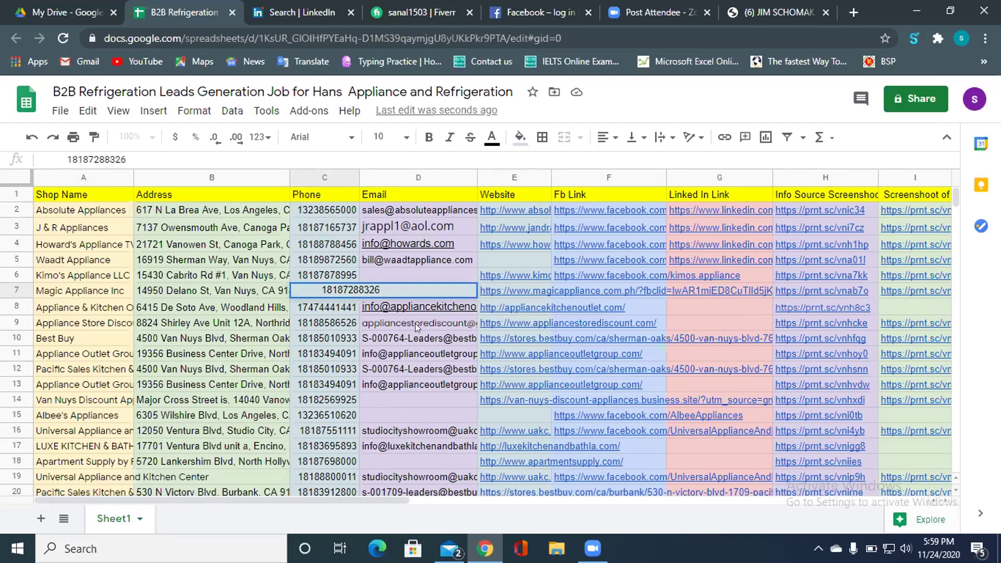
left_click(415, 323)
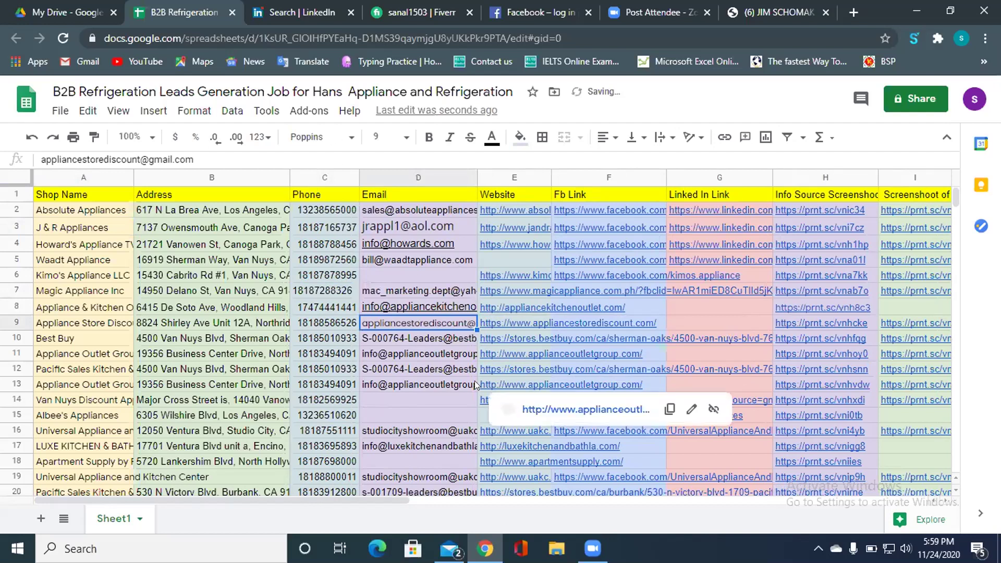
left_click(427, 12)
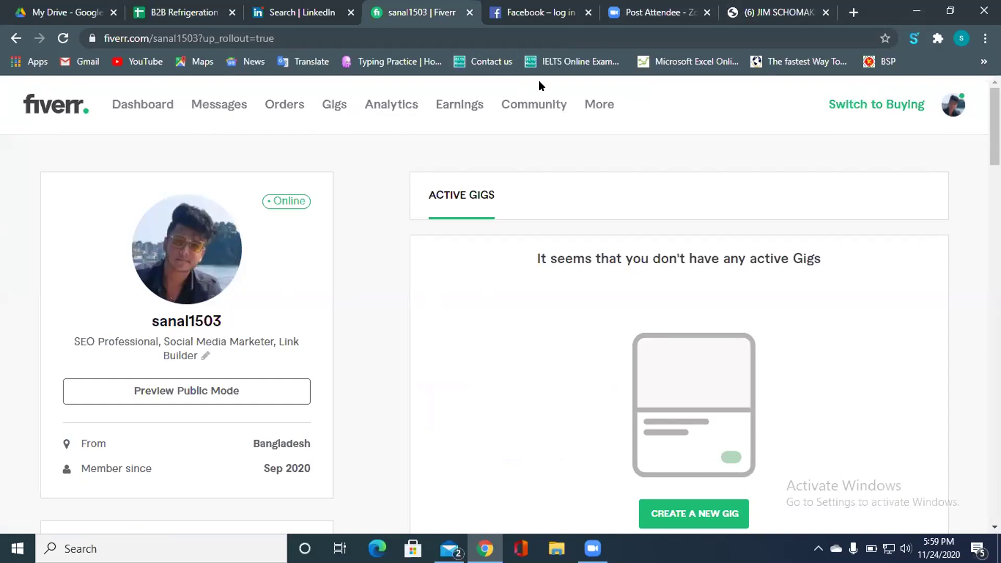
mouse_move(191, 252)
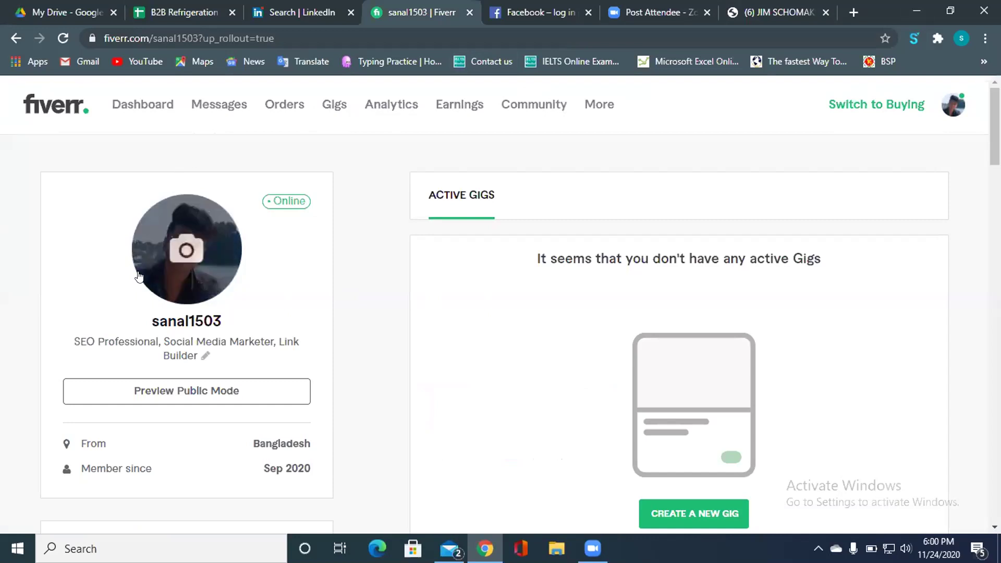
mouse_move(208, 298)
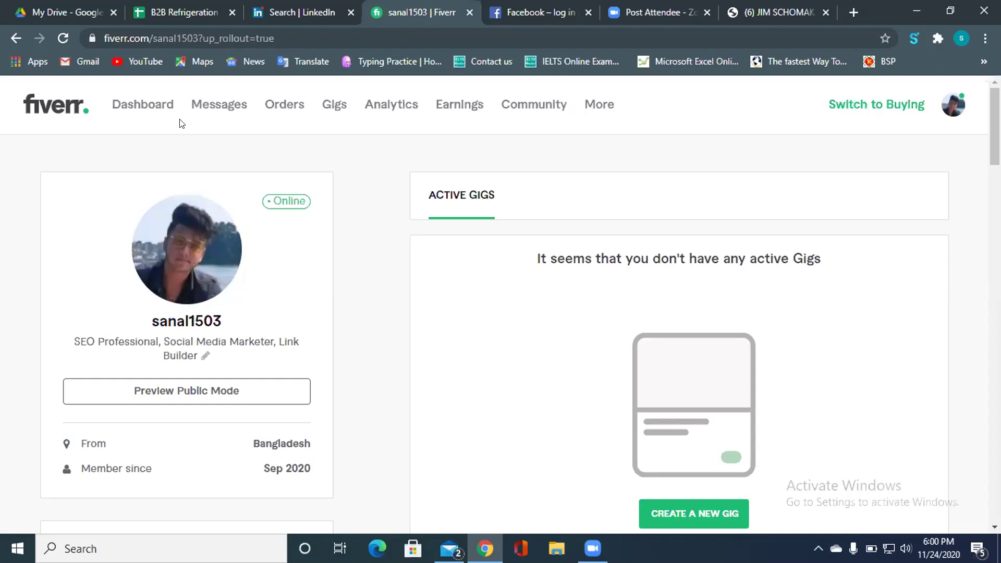
mouse_move(156, 254)
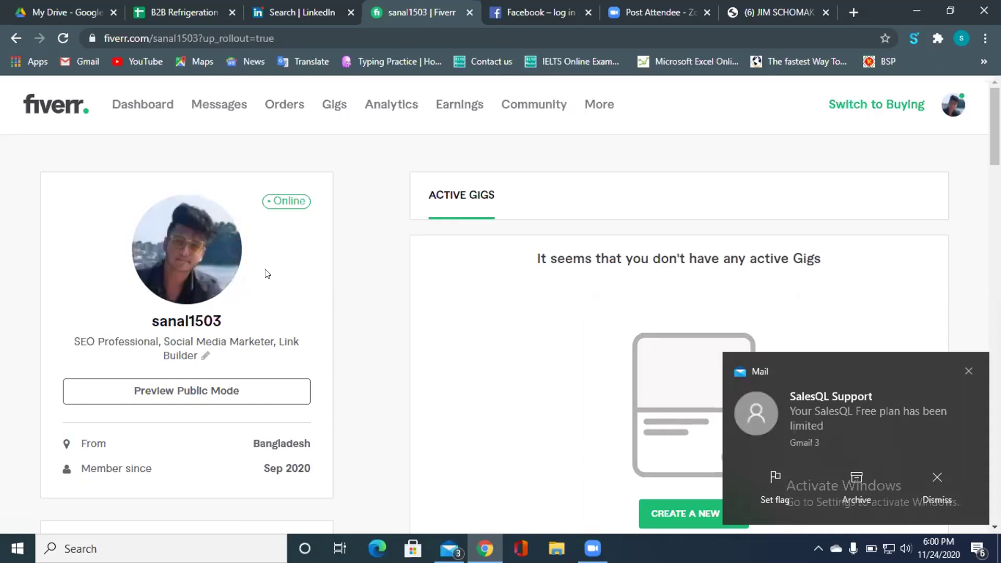
Search Google in a new tab for 'fiverr profile pic example', accepting the spelling correction
left_click(852, 13)
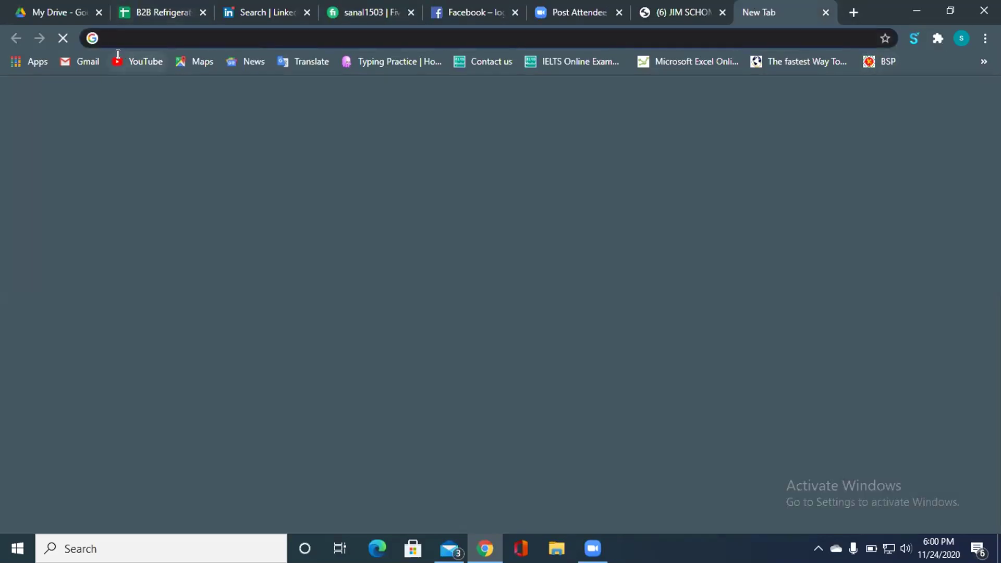
type("fiverr")
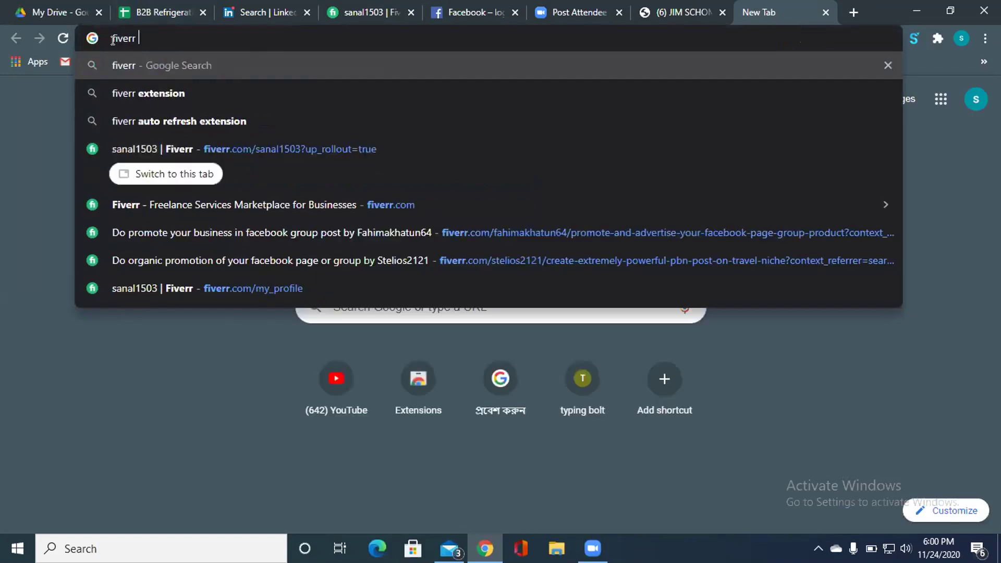
type(" profile")
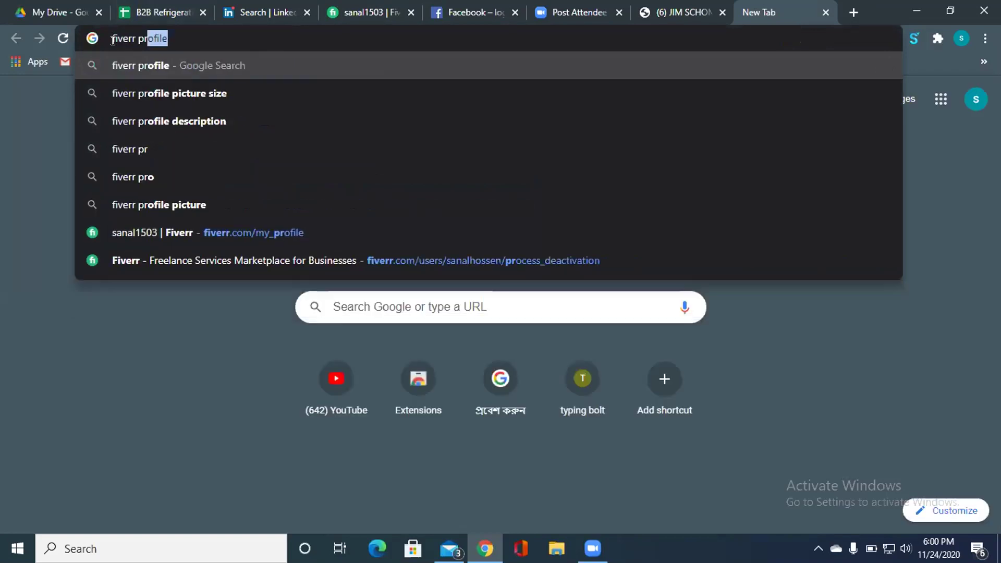
type(" pic")
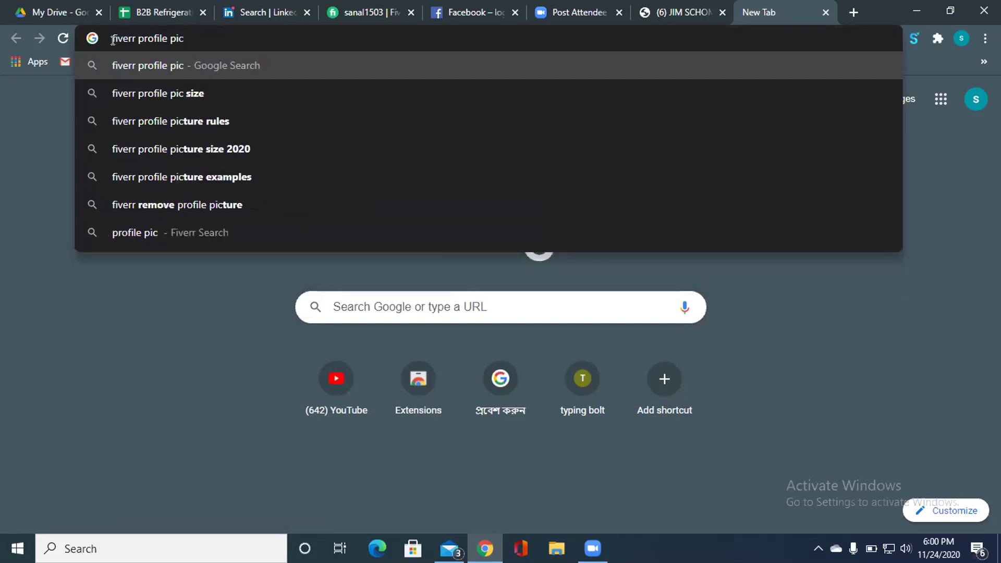
type(" ex")
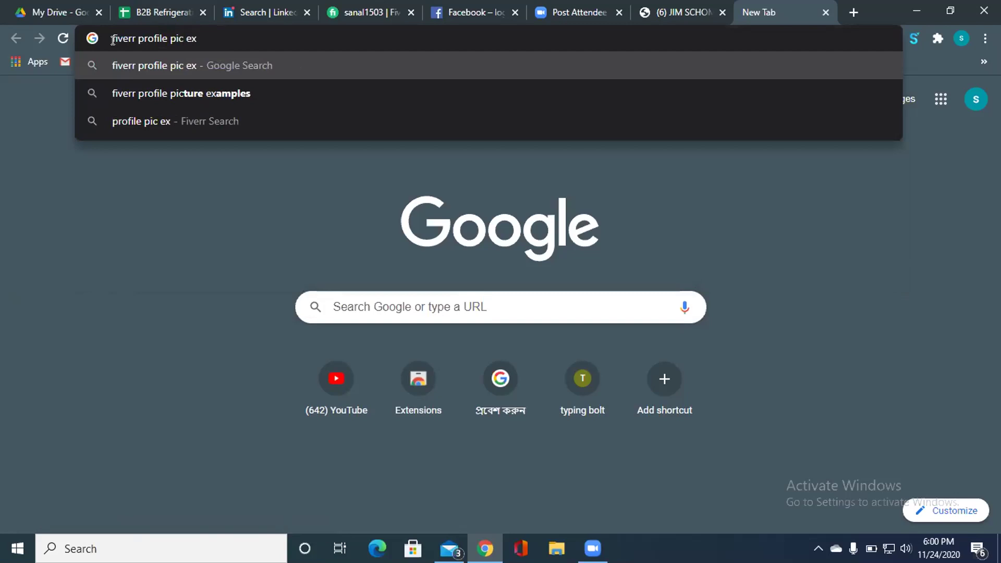
key("BackSpace")
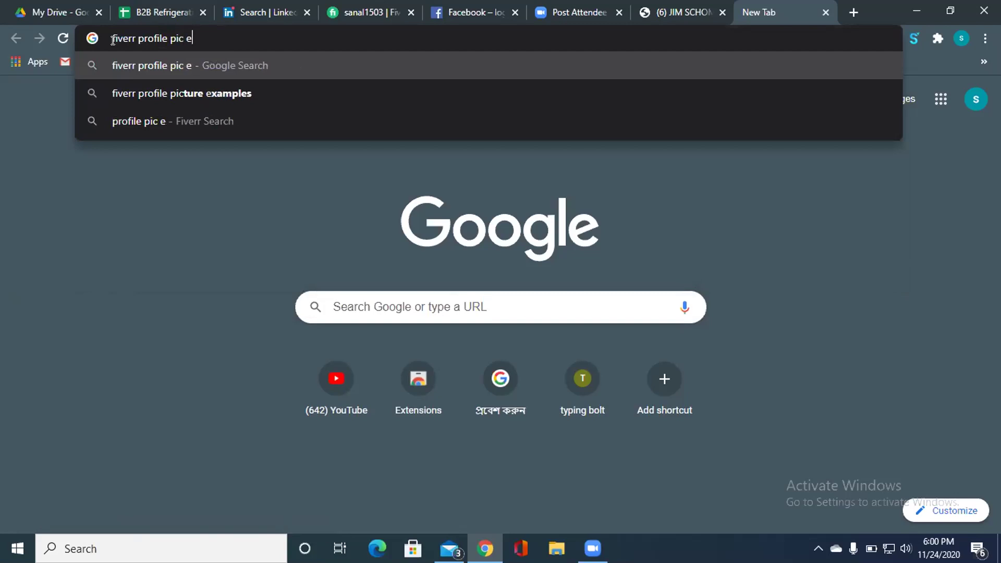
type("xsaml")
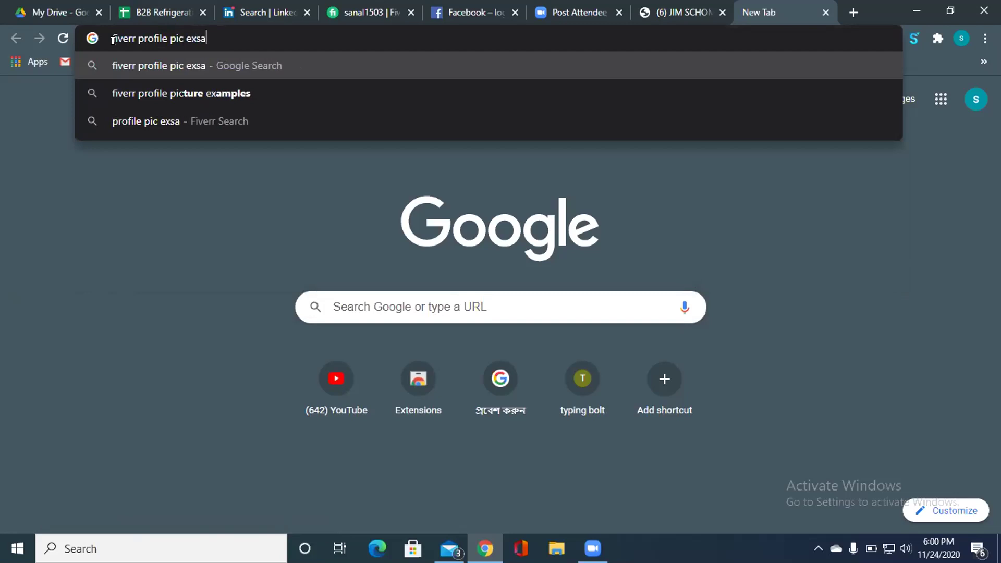
type("ple")
key("Return")
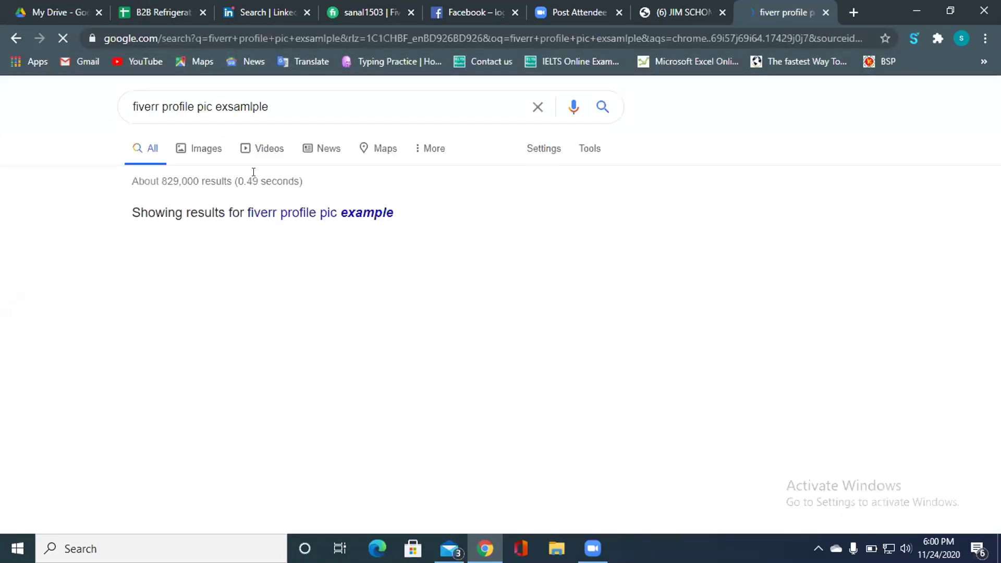
left_click(361, 211)
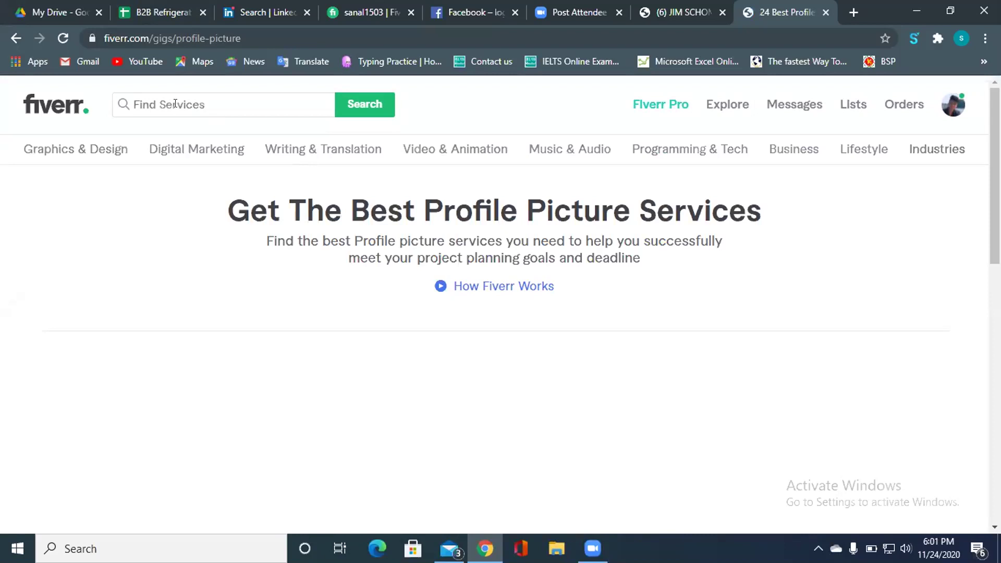
Play and close the How Fiverr Works video, scroll the profile picture gigs, then go back to Google
left_click(495, 286)
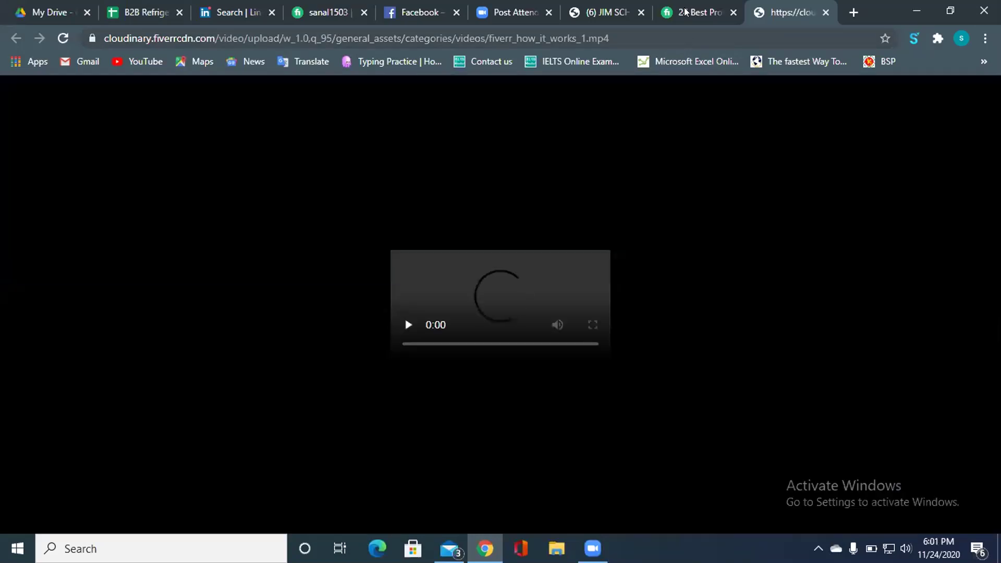
left_click(684, 12)
left_click(773, 7)
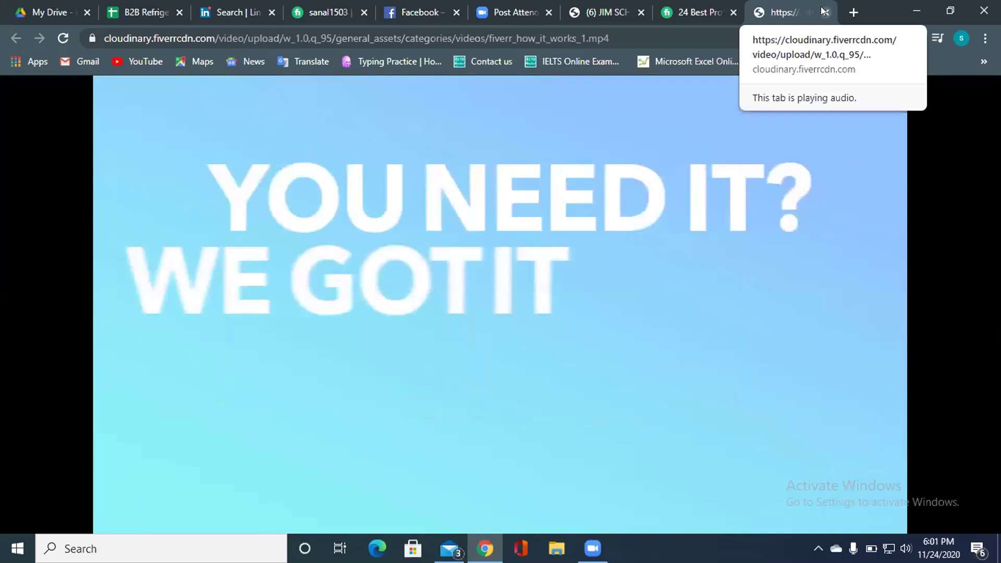
left_click(824, 11)
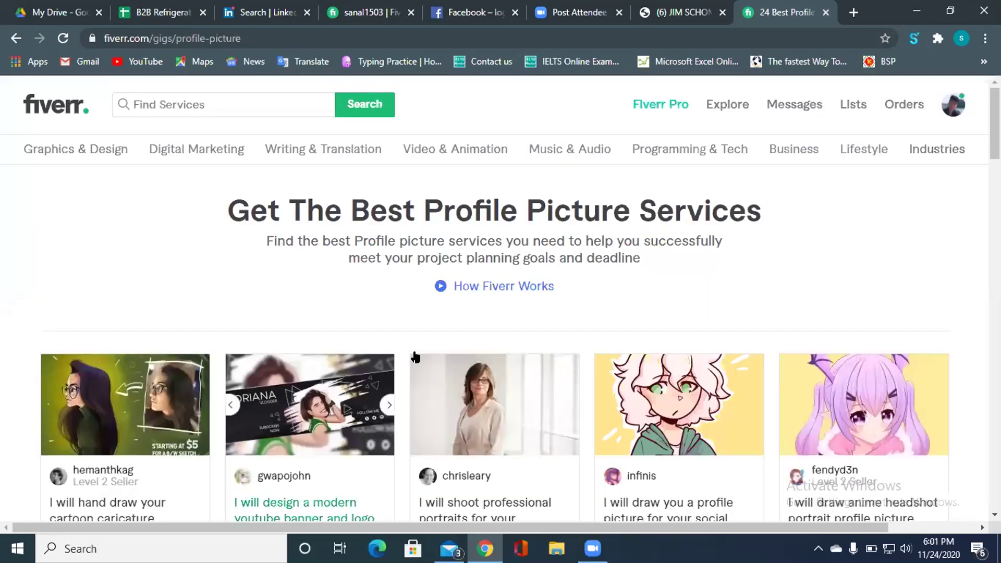
scroll(428, 354, "down", 3)
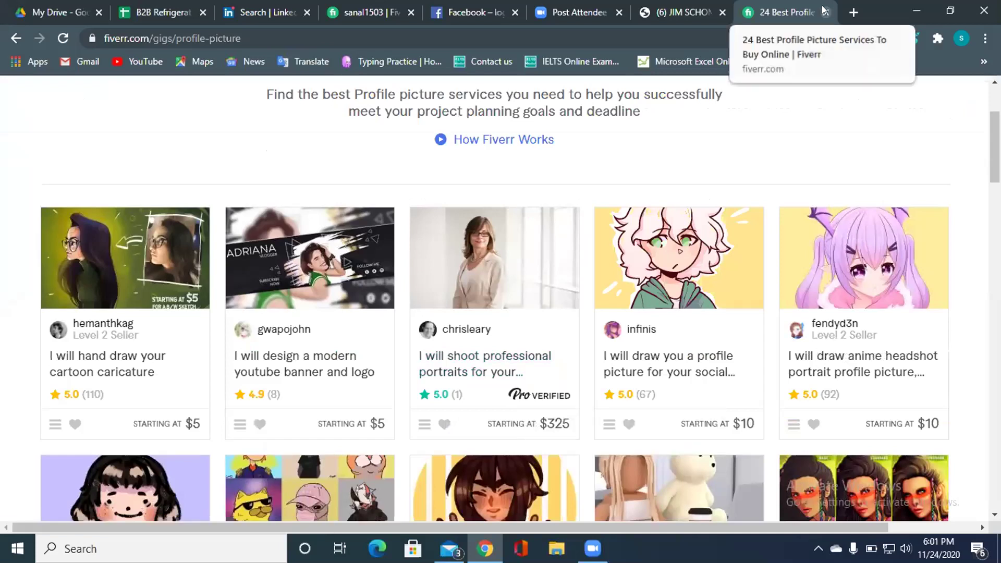
left_click(17, 36)
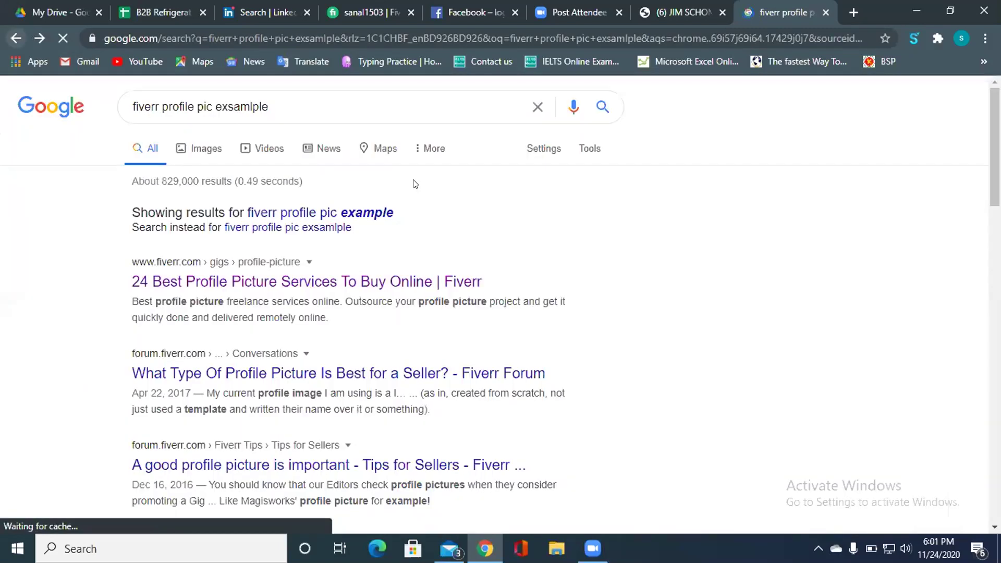
Browse image results, read the Fiverr blog 'Rules of Attraction' article from a thumbnail, then close it
left_click(205, 149)
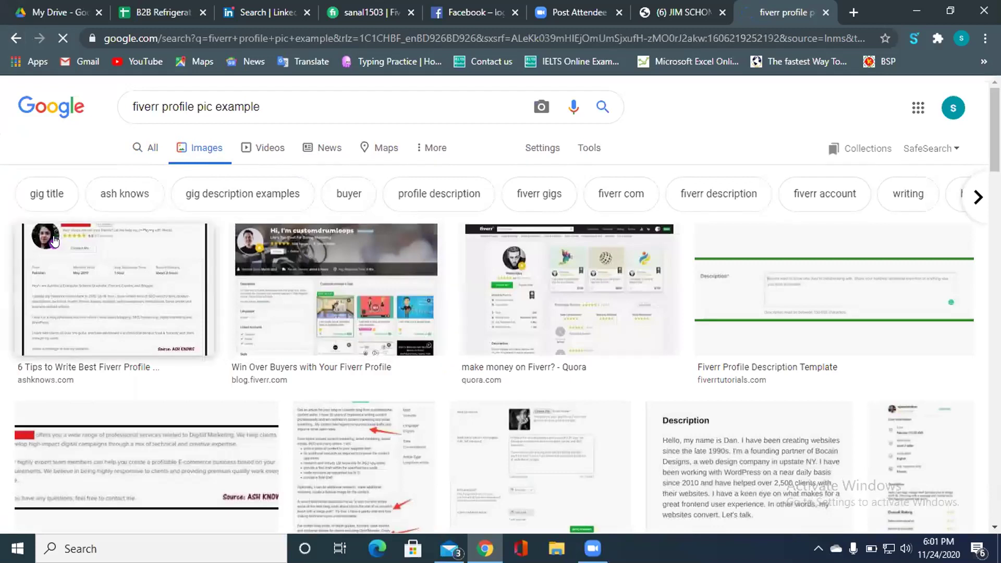
left_click(286, 251)
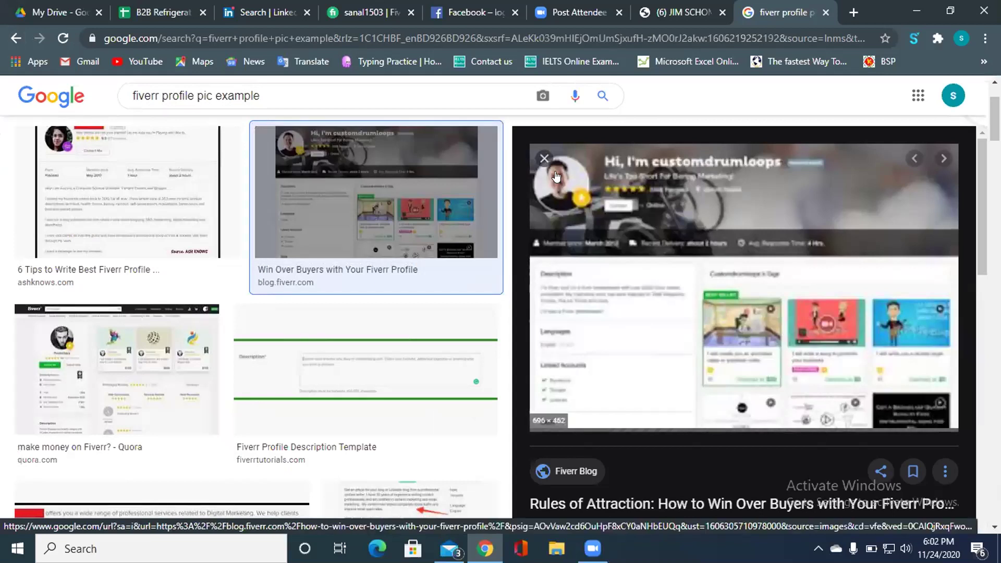
left_click(586, 191)
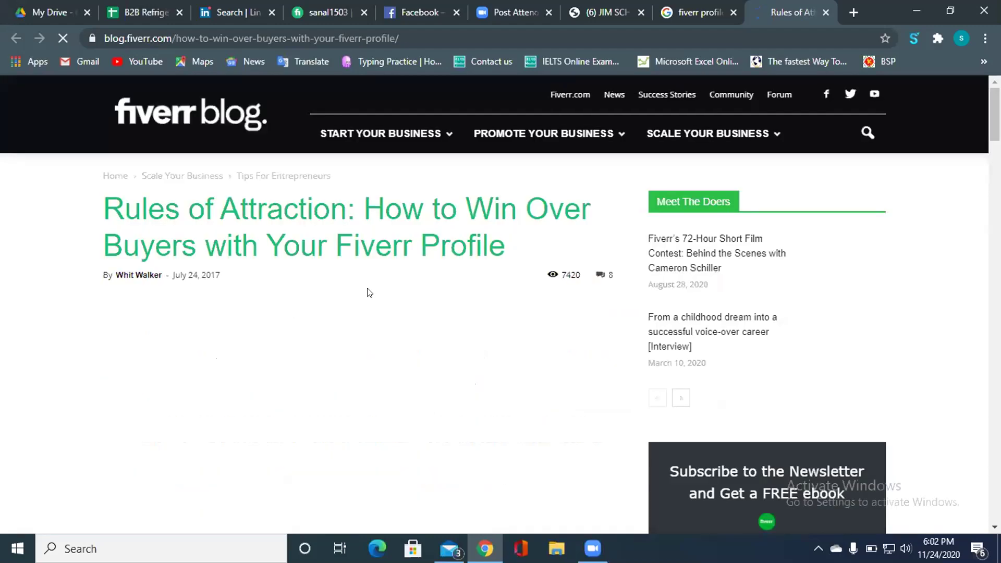
scroll(391, 295, "down", 8)
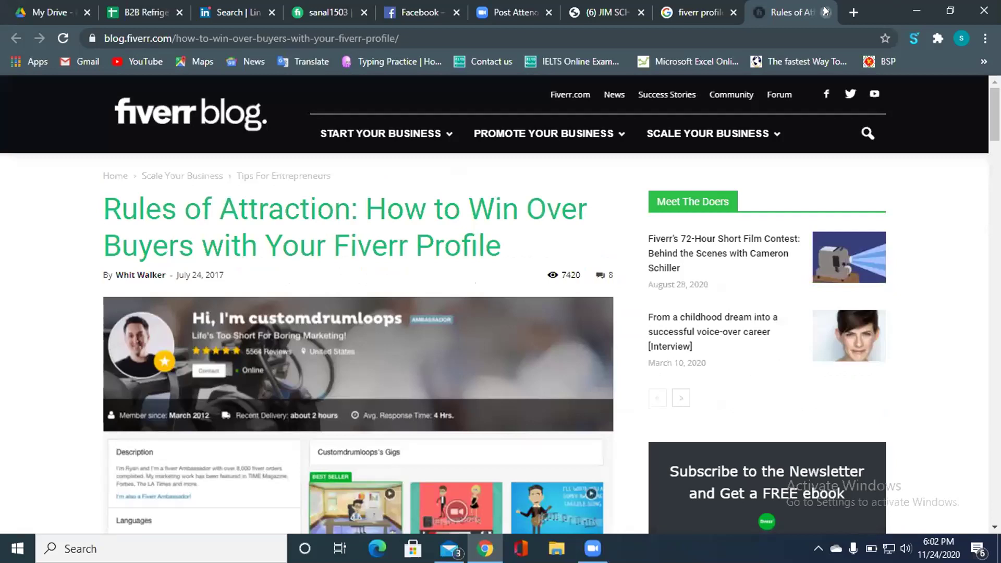
left_click(825, 11)
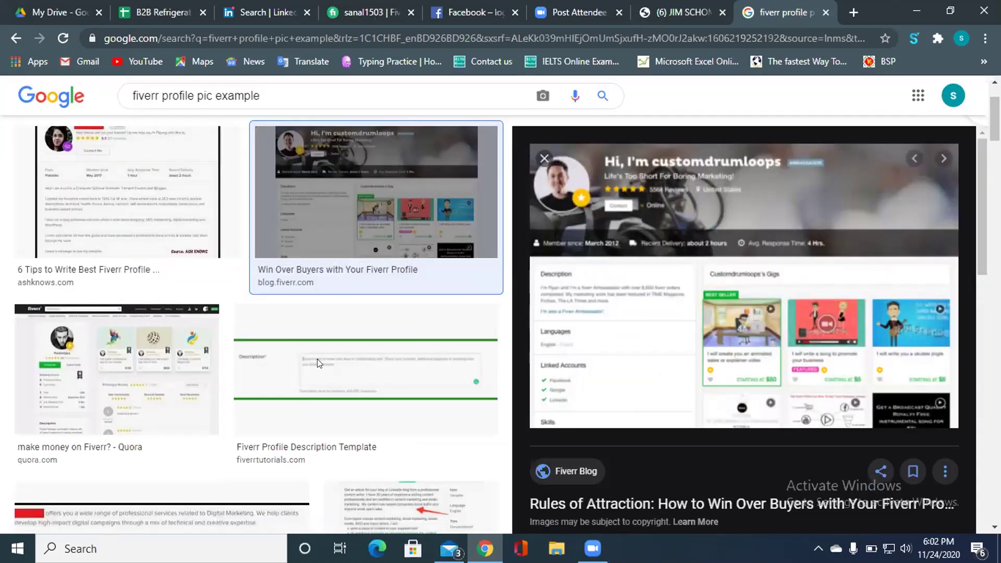
scroll(320, 355, "down", 5)
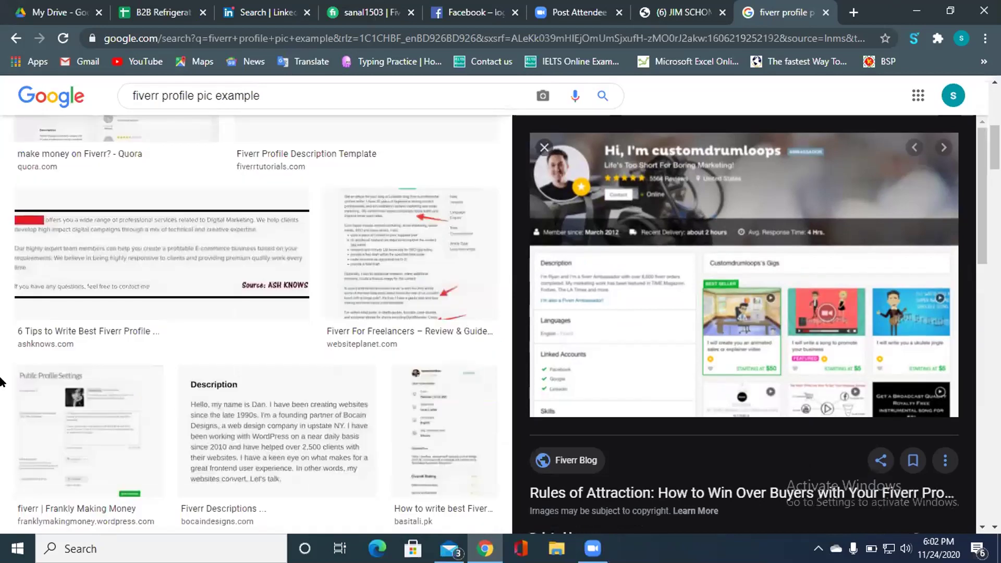
scroll(318, 357, "down", 3)
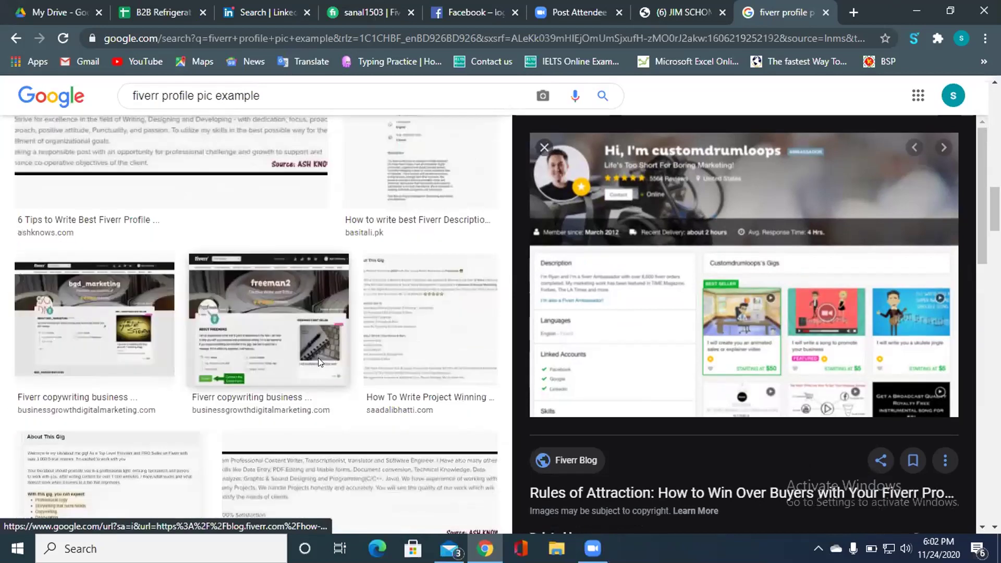
scroll(318, 357, "down", 5)
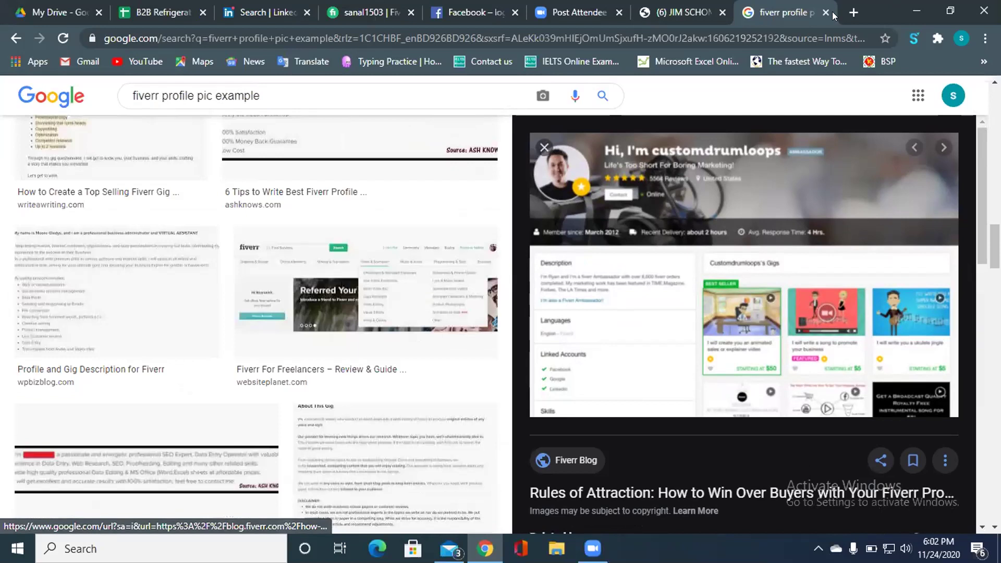
Scroll the Fiverr profile to its Digital Marketer/SEO description and English, Bengali, Spanish languages
left_click(379, 10)
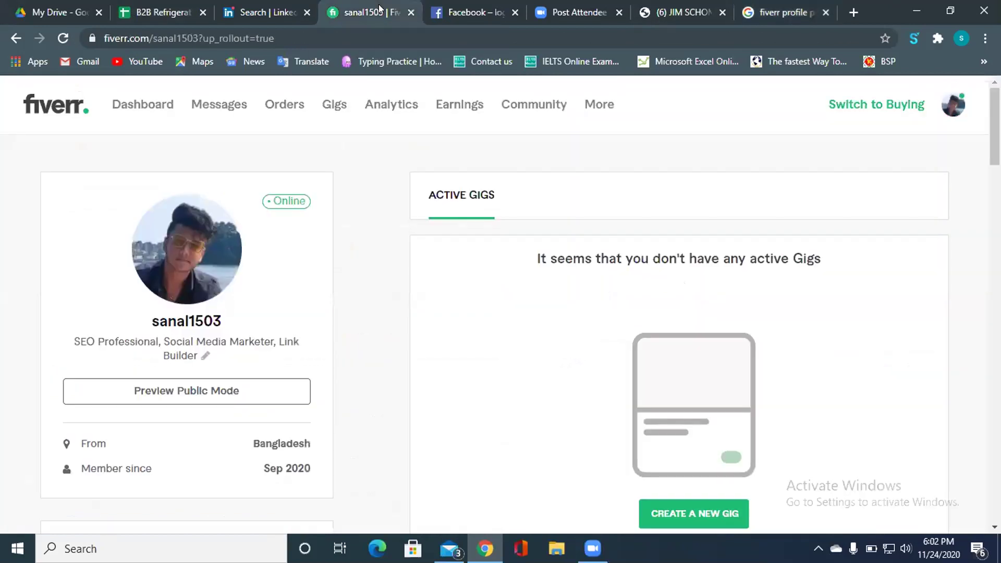
scroll(120, 341, "down", 3)
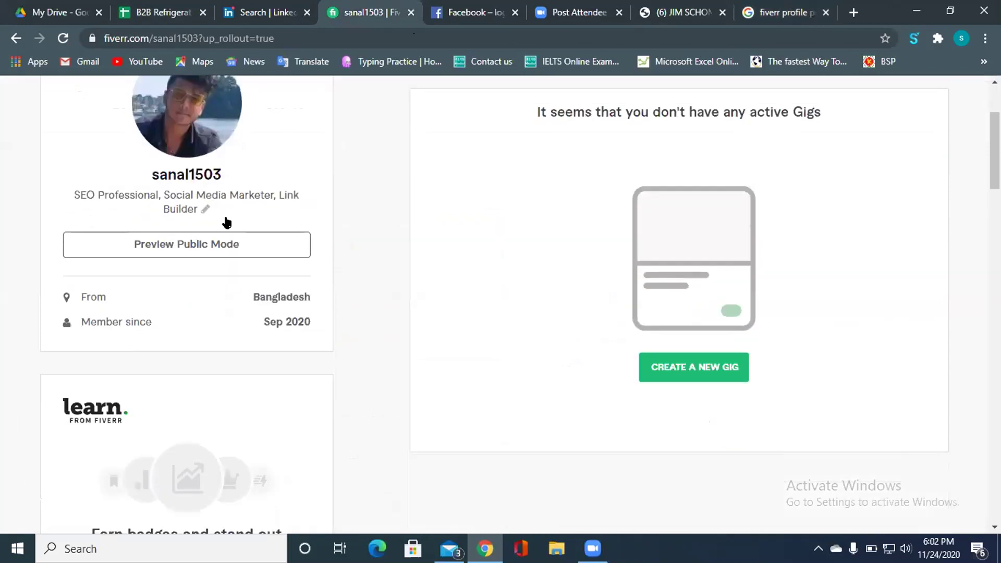
scroll(225, 221, "down", 5)
scroll(225, 221, "down", 4)
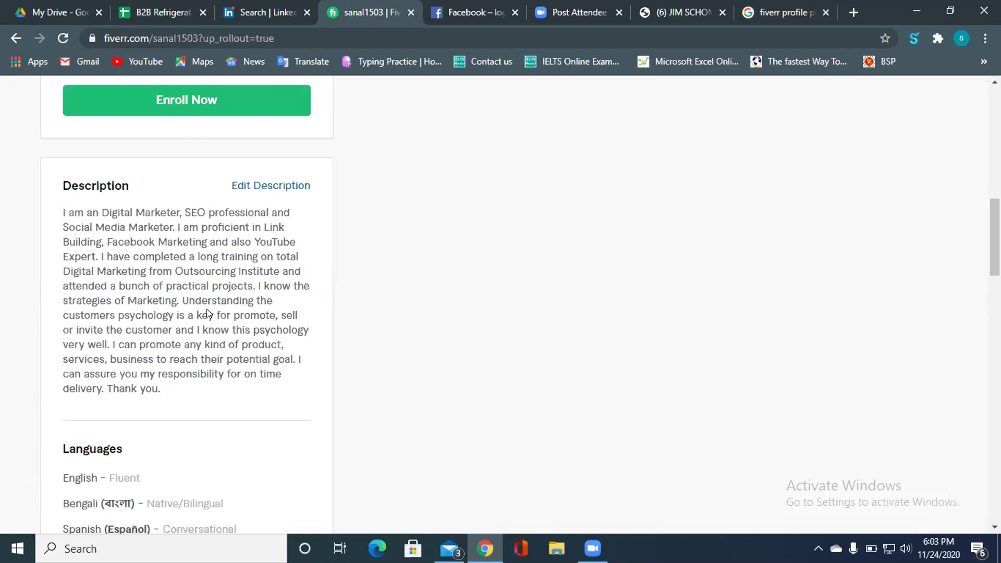
mouse_move(169, 315)
left_mouse_down()
mouse_move(54, 312)
mouse_move(193, 312)
mouse_move(180, 301)
left_mouse_up()
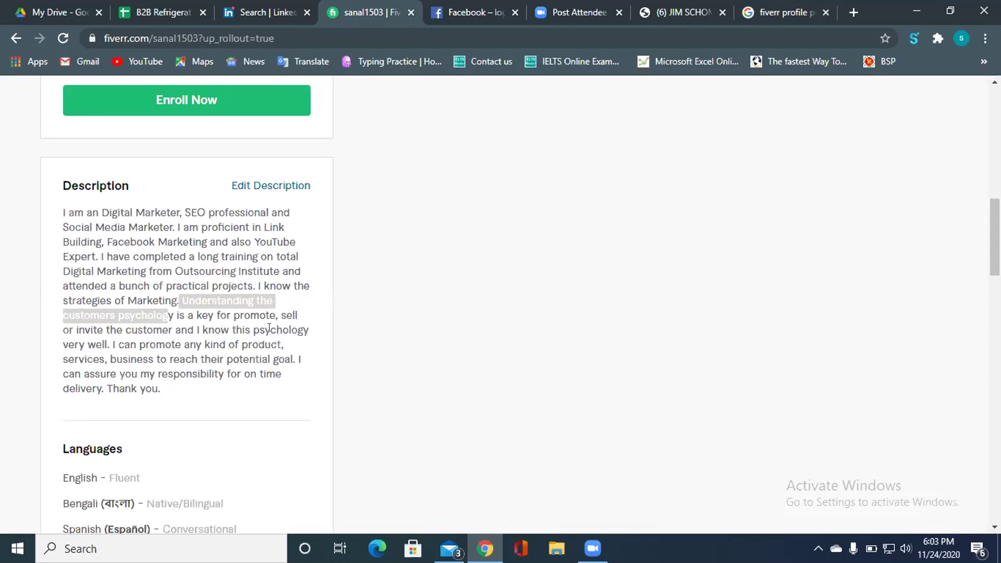
left_click_drag(299, 315, 244, 312)
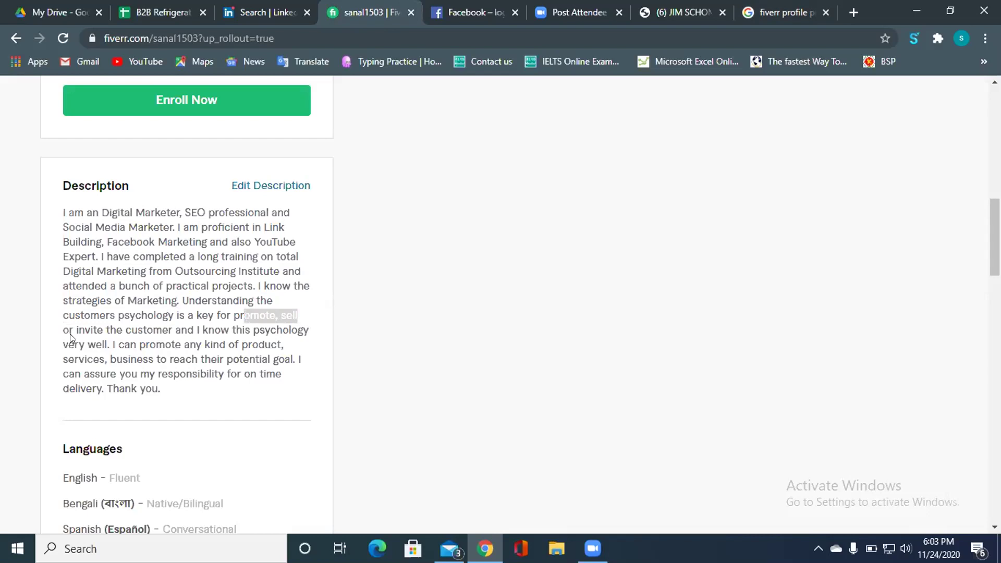
left_click_drag(64, 330, 204, 334)
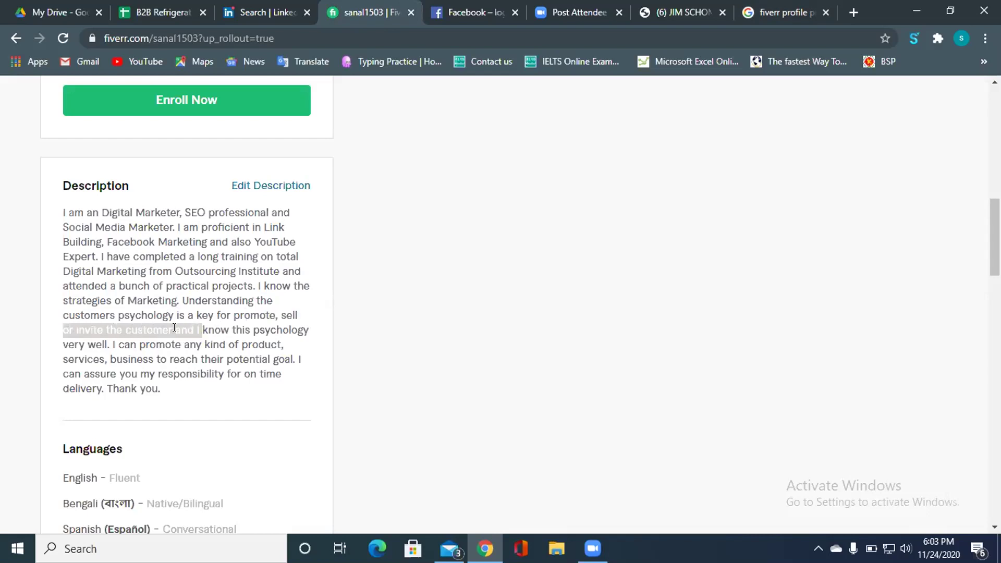
left_click(191, 345)
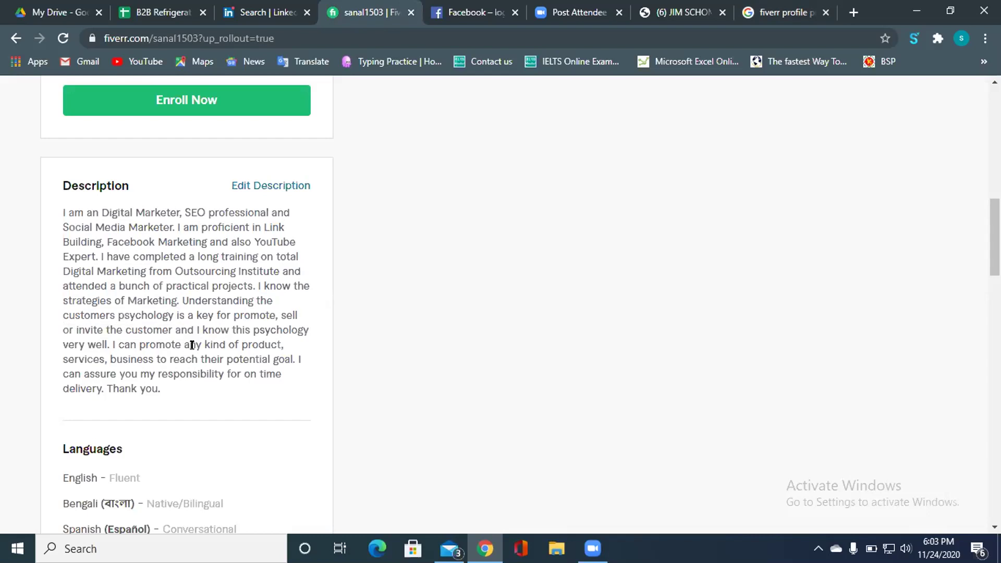
left_click_drag(173, 329, 133, 313)
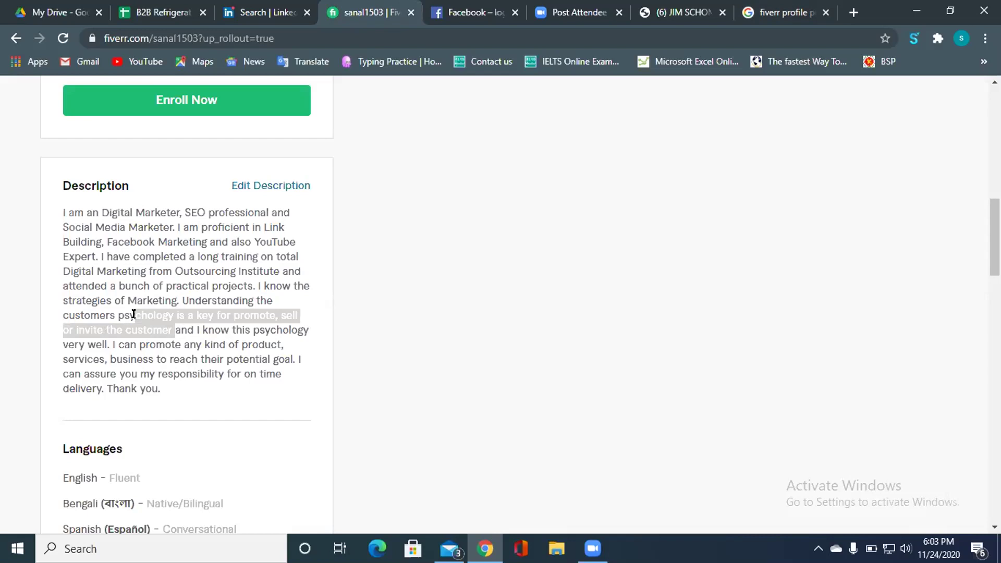
left_click(85, 359)
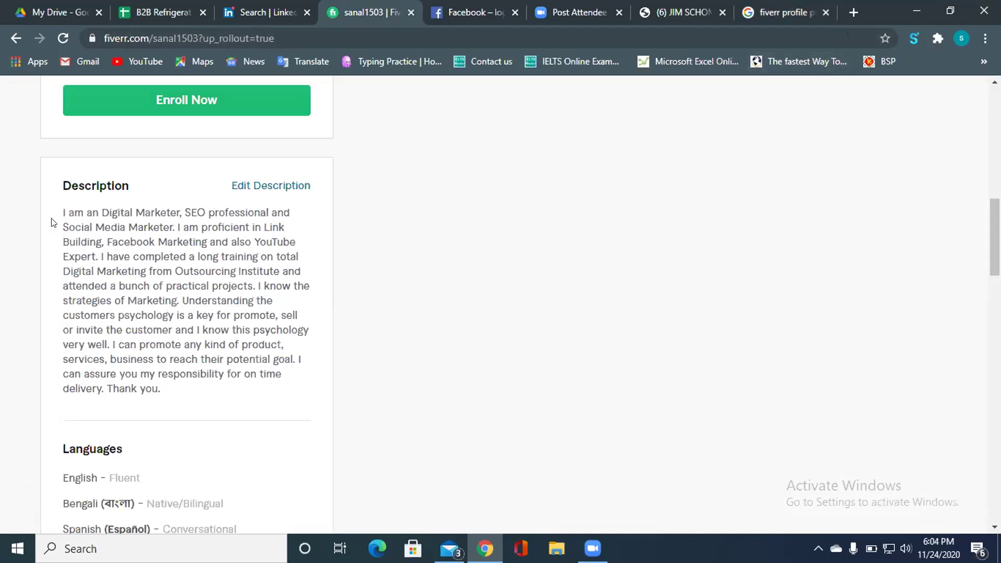
left_click_drag(59, 209, 255, 287)
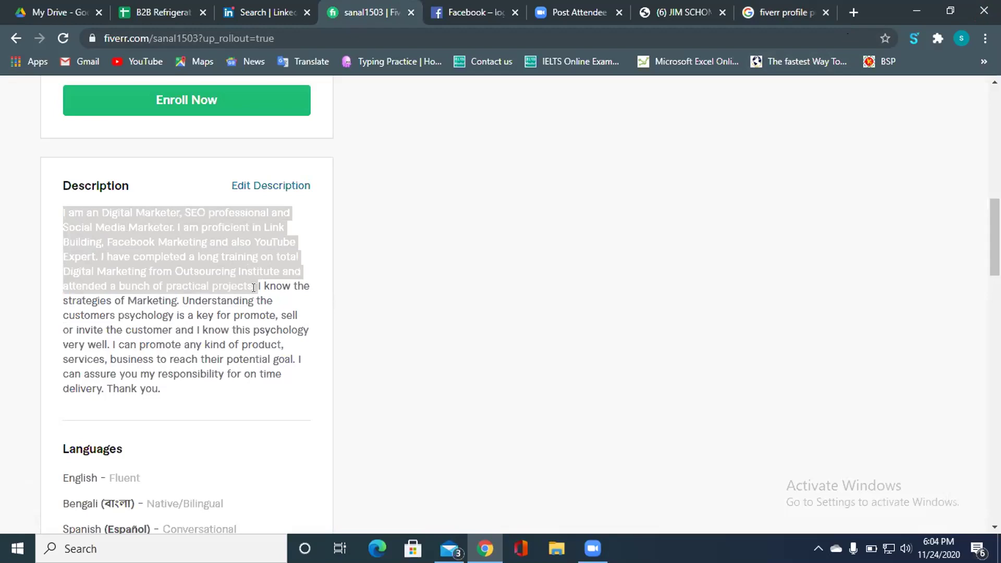
left_click(275, 303)
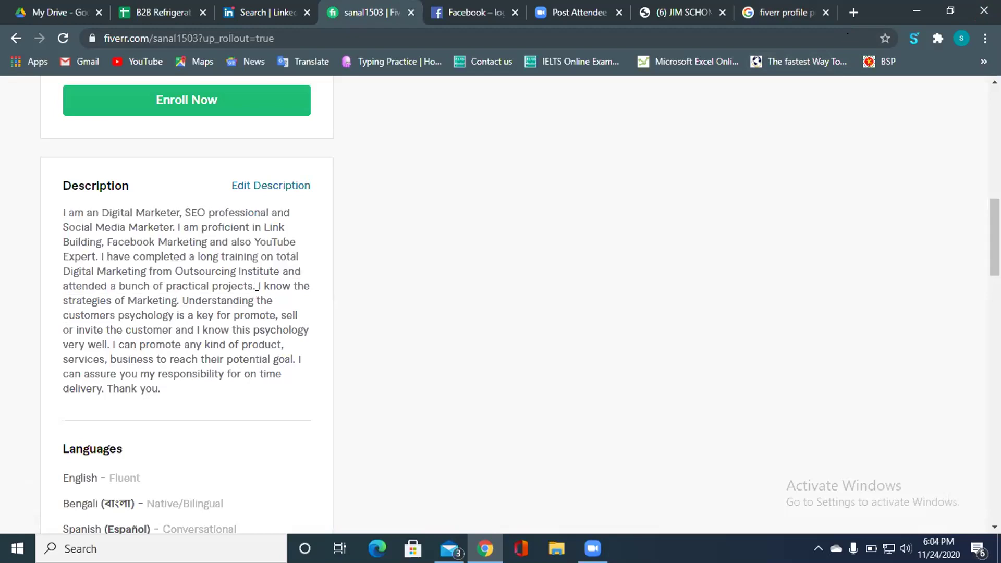
left_click_drag(258, 286, 308, 375)
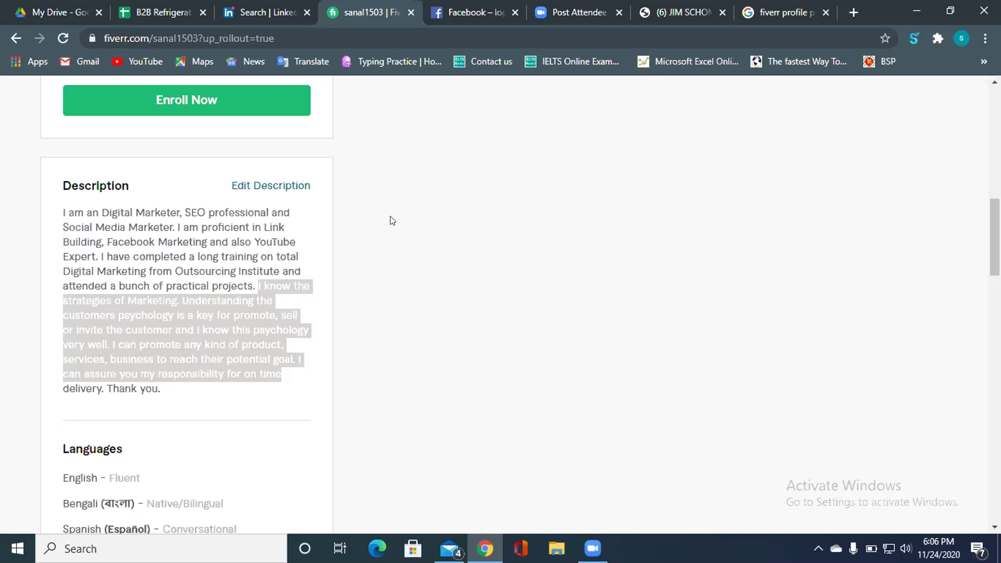
Delete German and Spanish from the Fiverr profile's languages
left_click(375, 395)
scroll(372, 396, "down", 1)
scroll(373, 397, "down", 1)
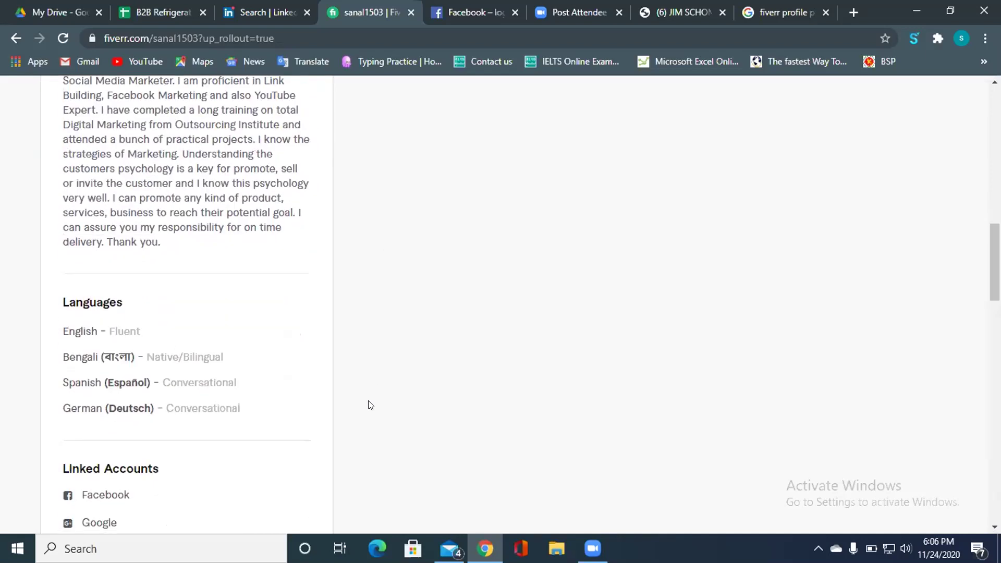
mouse_move(266, 409)
left_click(265, 408)
mouse_move(262, 383)
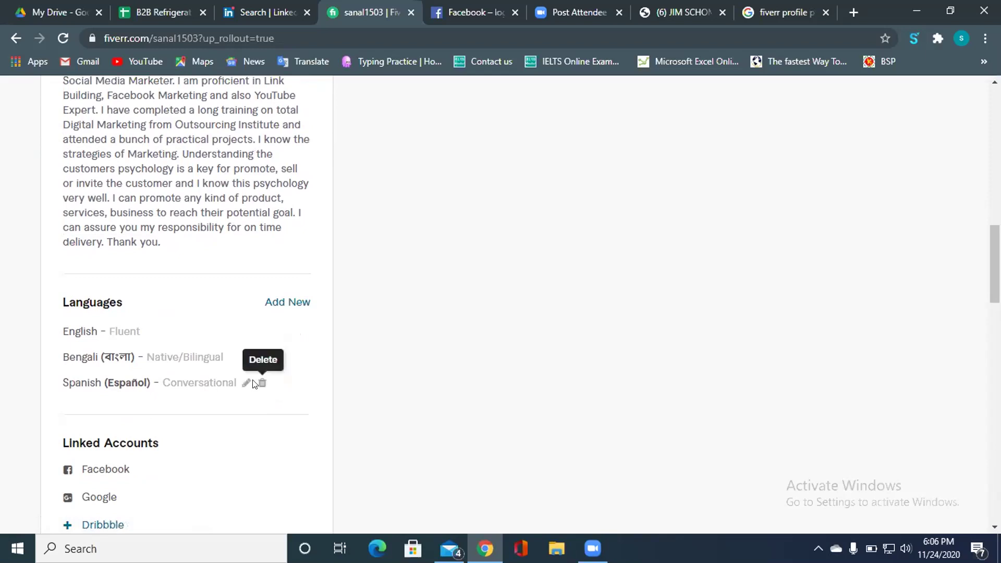
left_click(262, 384)
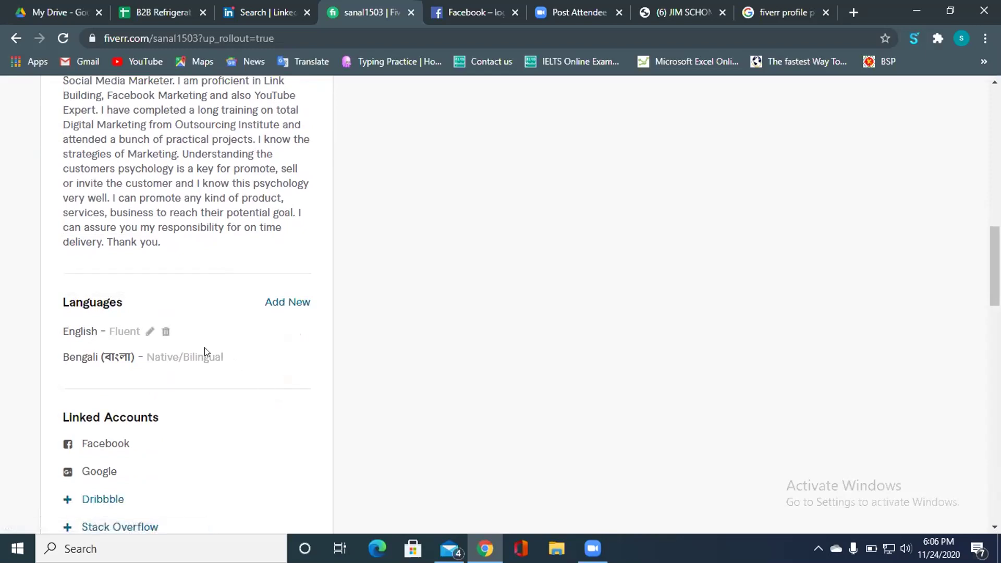
Check that only English (Fluent) and Bengali (Native/Bilingual) remain, then open a new browser tab
scroll(215, 361, "down", 5)
scroll(231, 362, "down", 4)
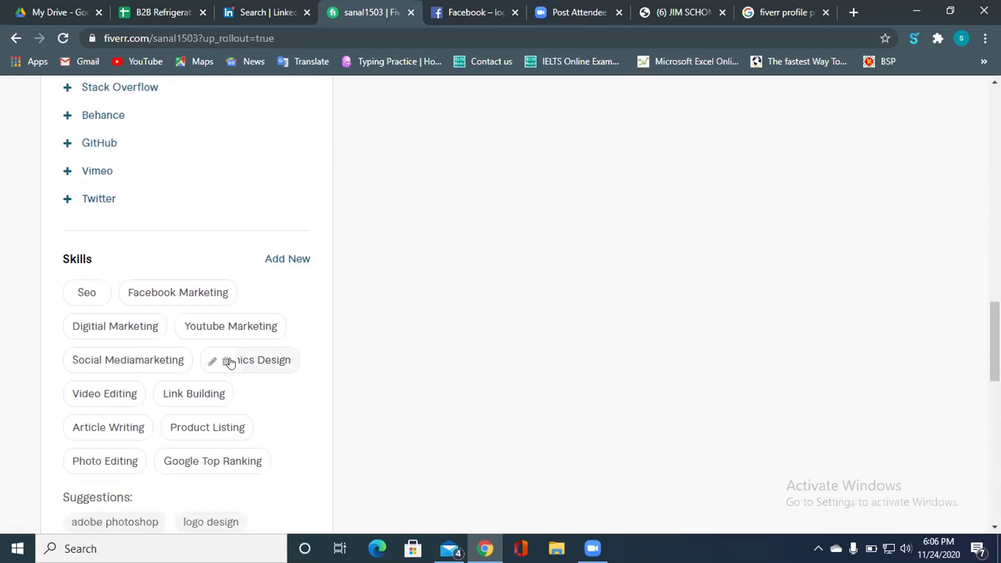
scroll(78, 277, "down", 4)
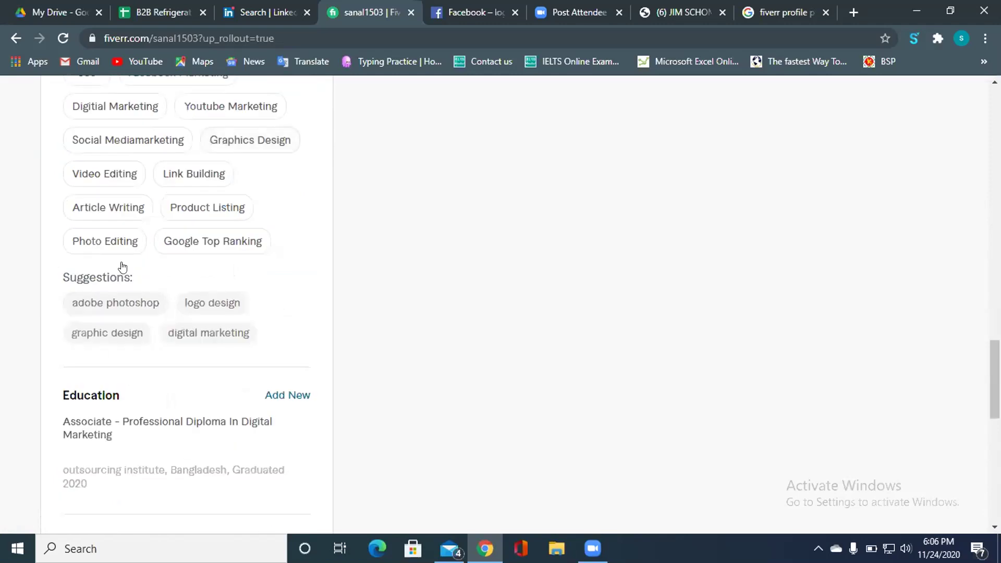
scroll(229, 255, "down", 4)
scroll(507, 286, "up", 10)
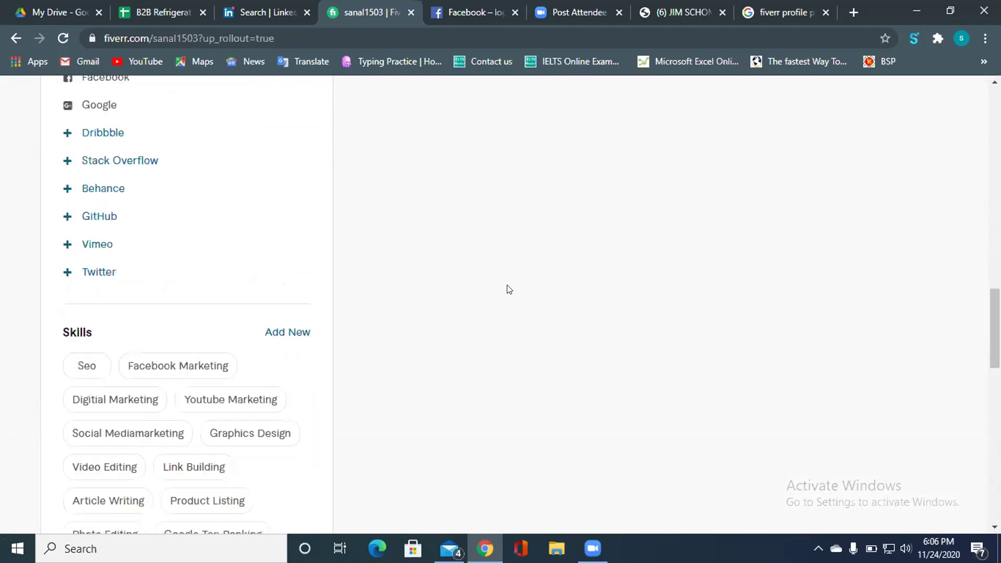
left_click(862, 13)
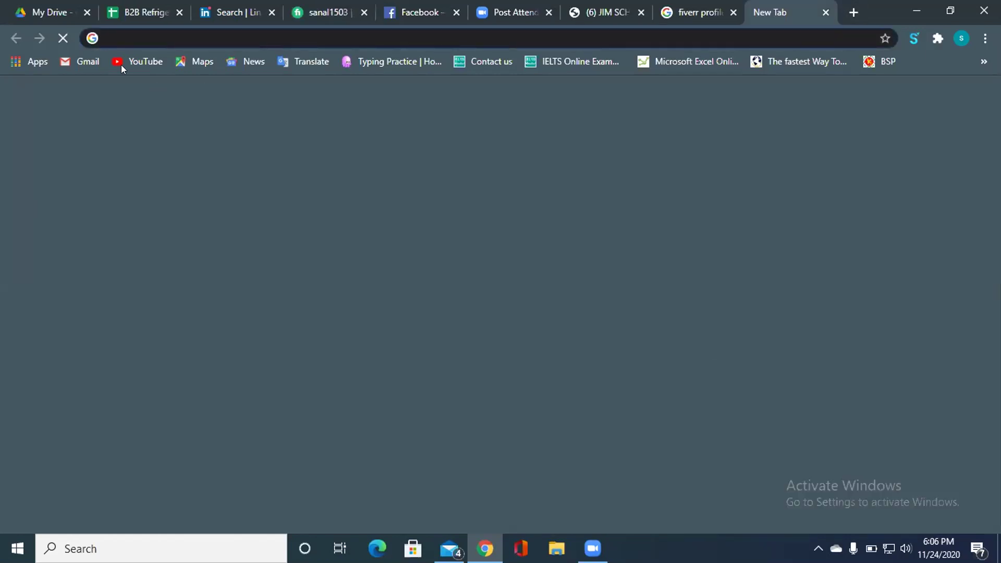
Go to YouTube and search for 'outsourcing institute support class'
left_click(133, 61)
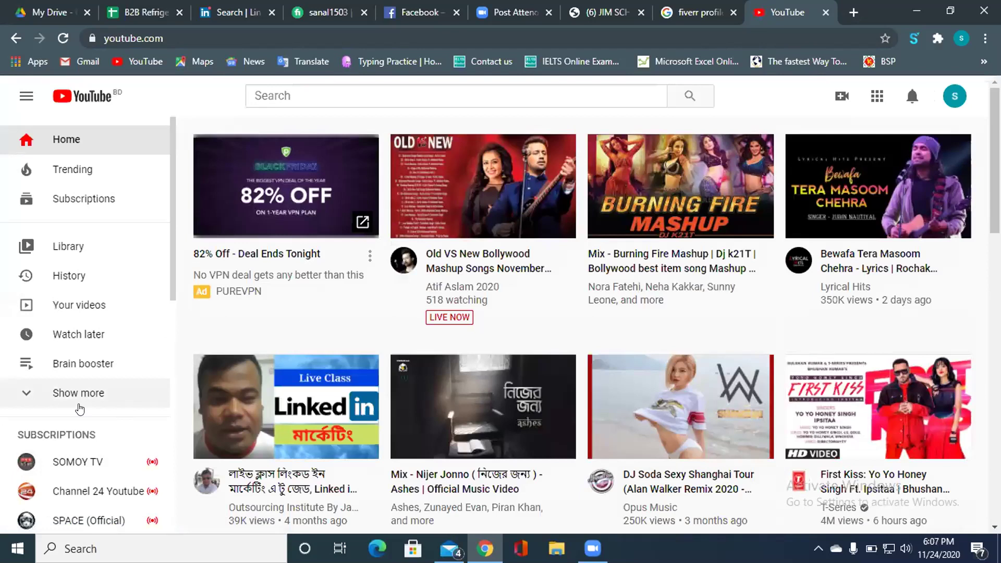
scroll(75, 444, "down", 4)
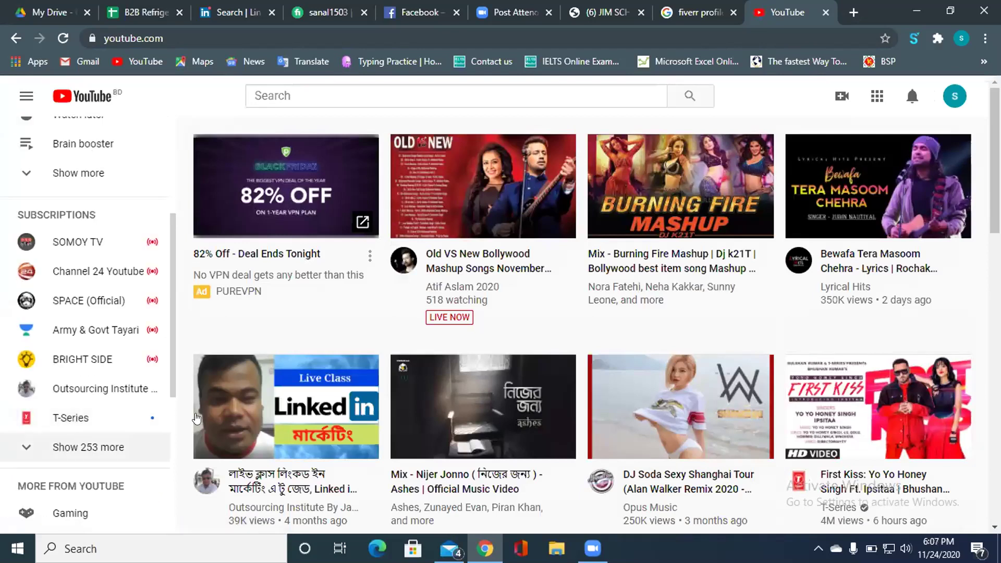
left_click(340, 88)
type("out")
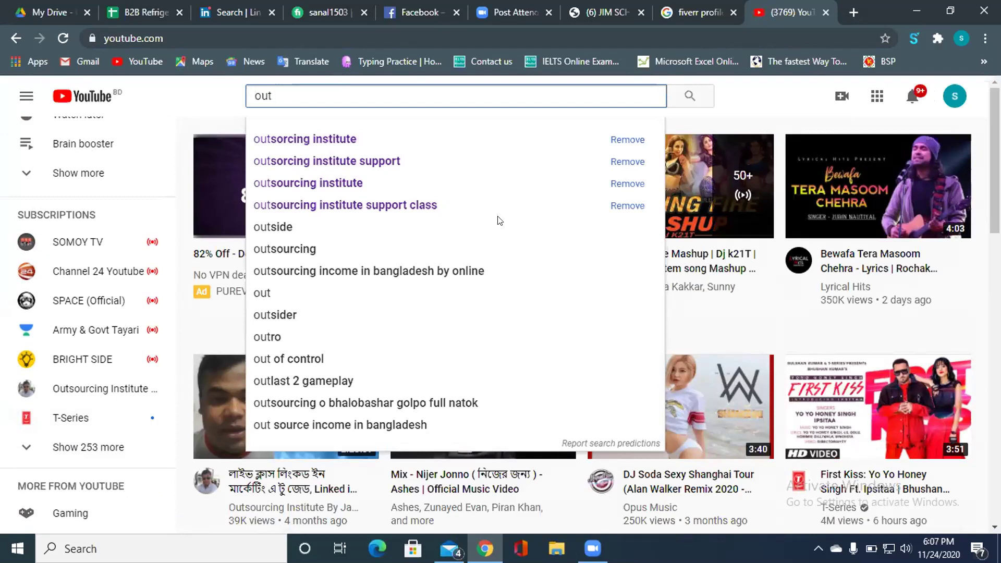
left_click(418, 205)
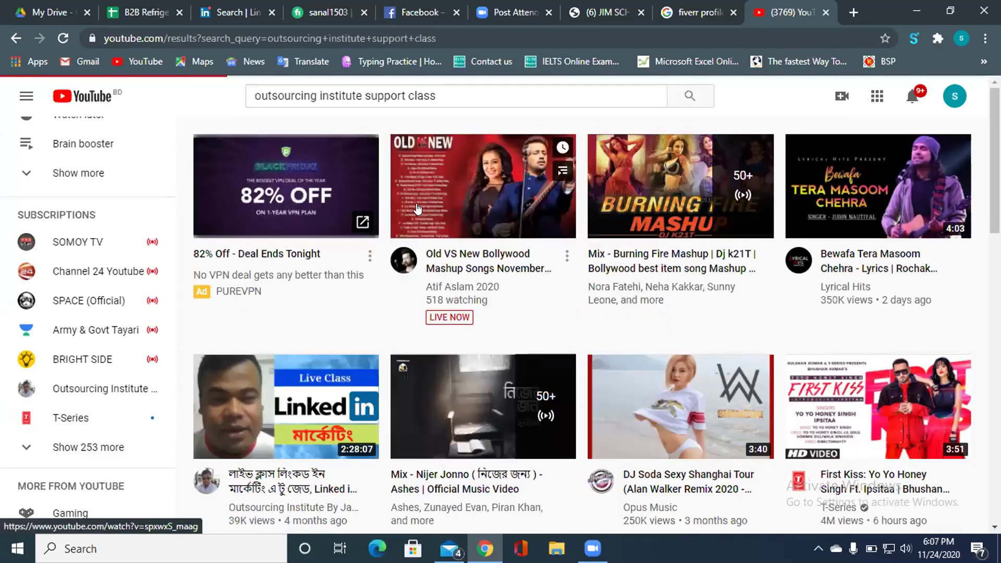
Open the channel that posted the August 15, 2020 Support Class video
scroll(560, 287, "down", 1)
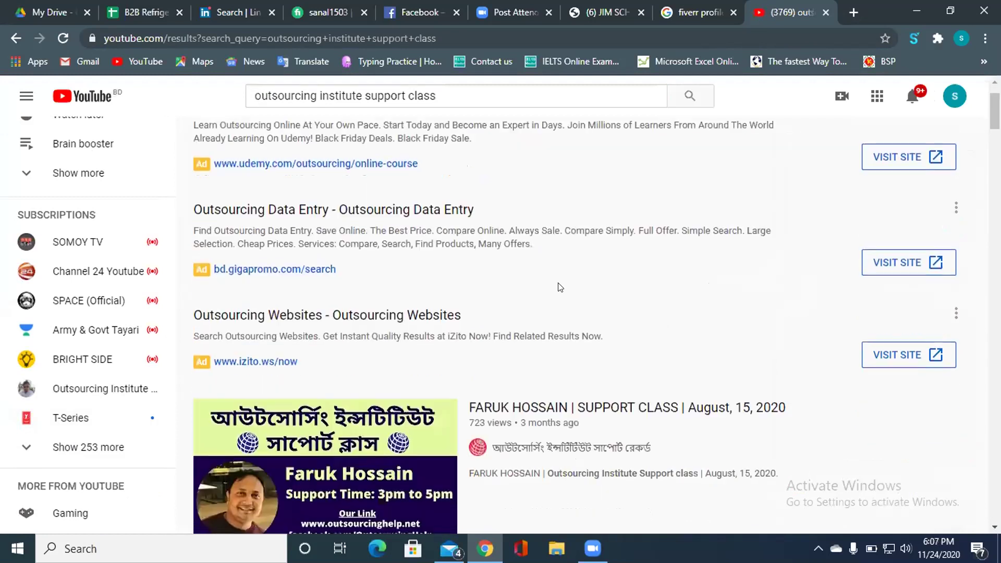
mouse_move(548, 429)
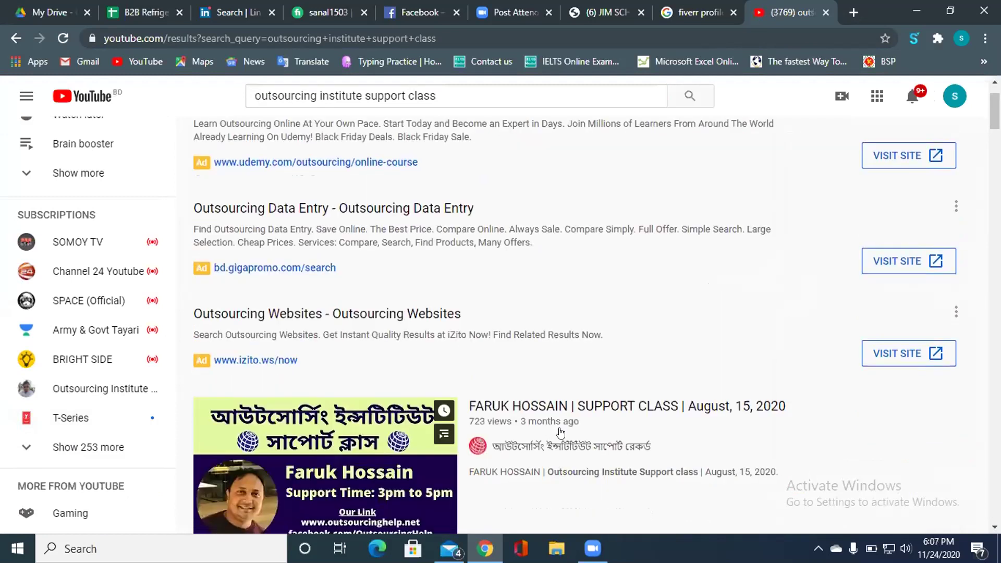
left_click(536, 444)
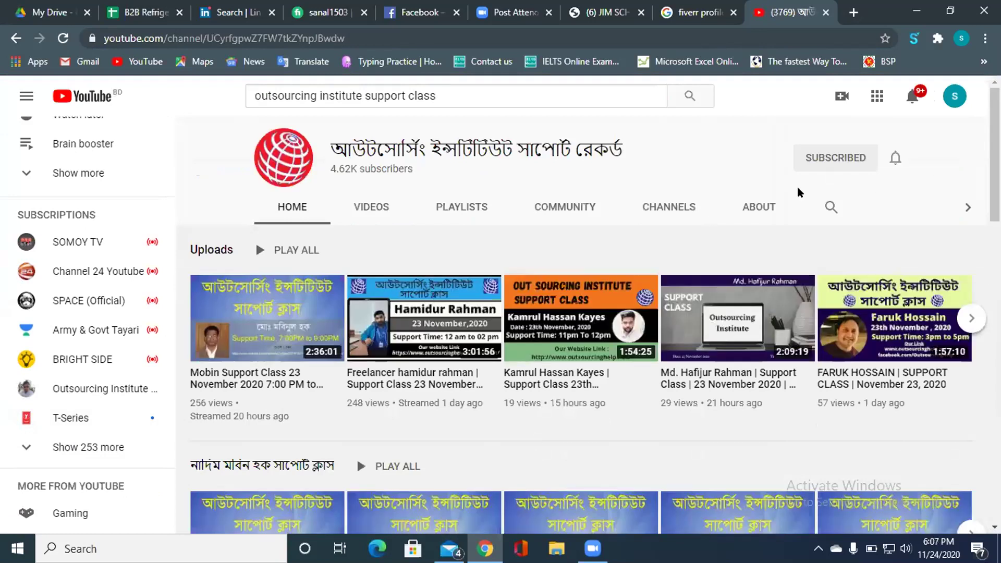
Open the channel's VIDEOS tab to list all its uploads
left_click(369, 208)
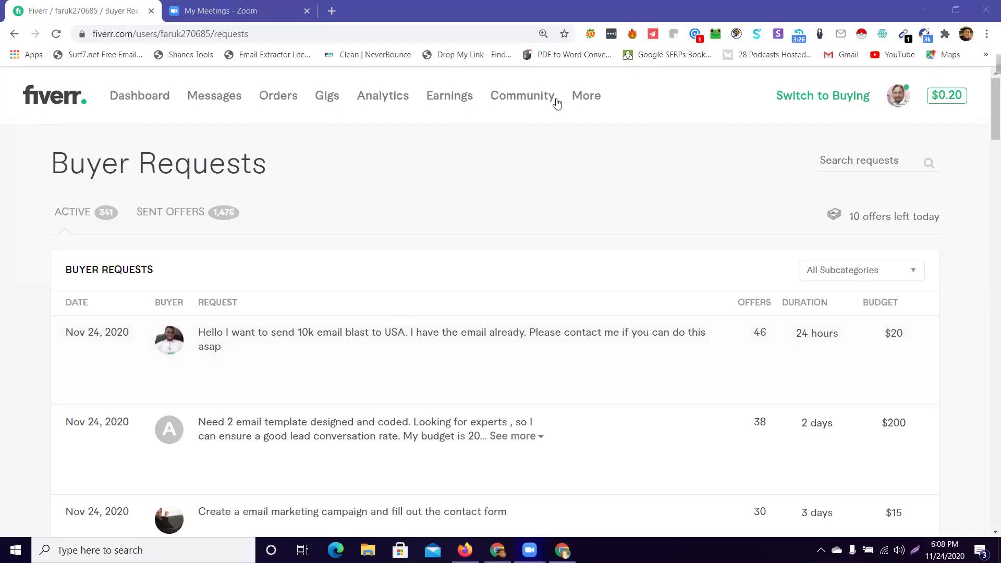
Minimize Fiverr and decline the first three pending posts, including the Facebook pixel request
left_click(928, 10)
left_click(678, 293)
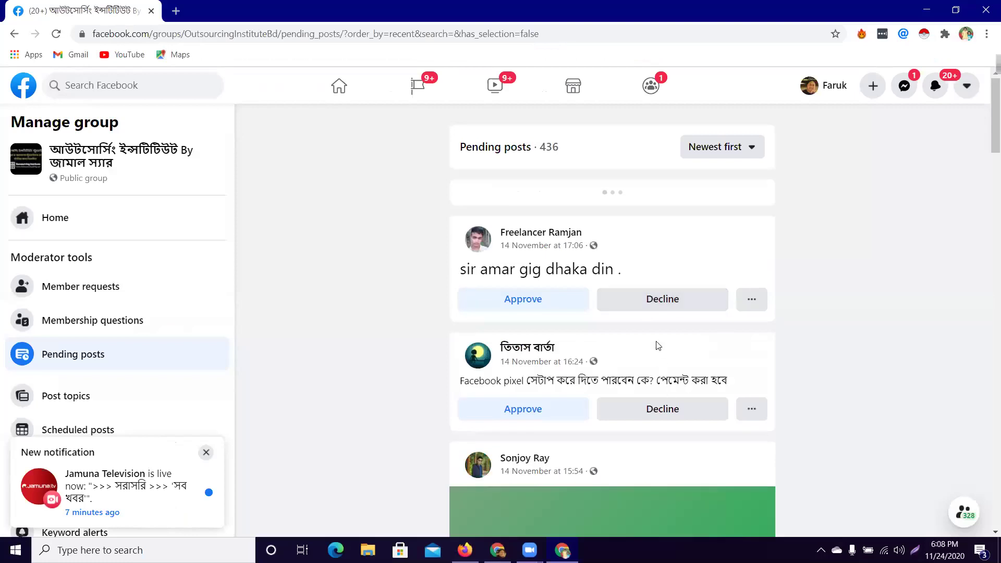
left_click(662, 395)
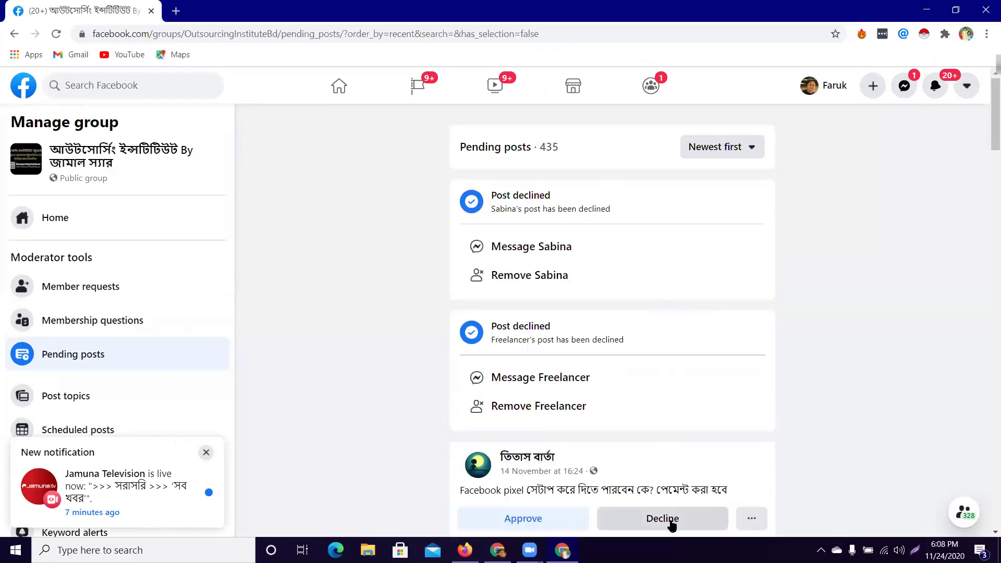
left_click(672, 521)
Reload the pending list and decline the pink image post and the shared TikTok video post
left_click(55, 33)
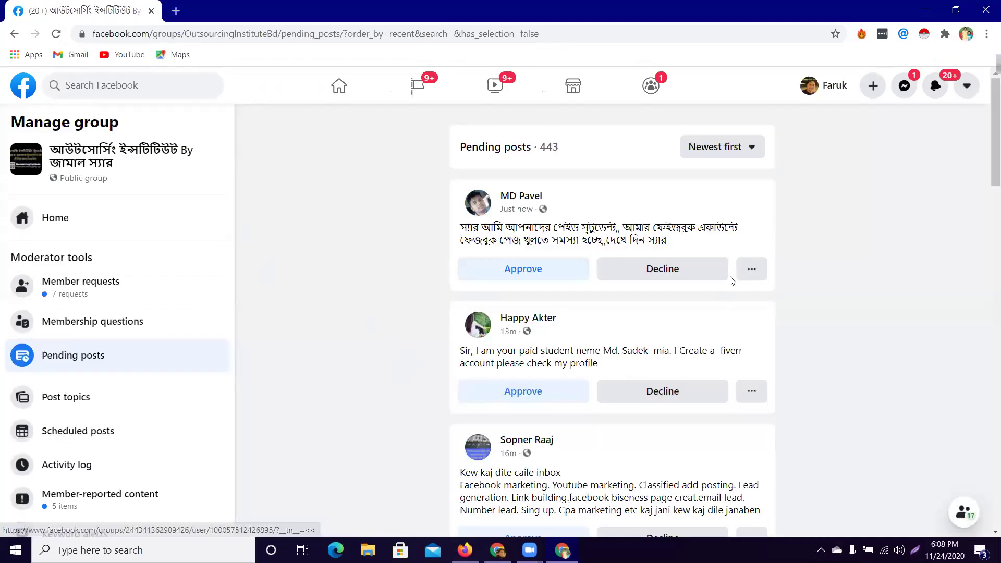
scroll(731, 282, "down", 3)
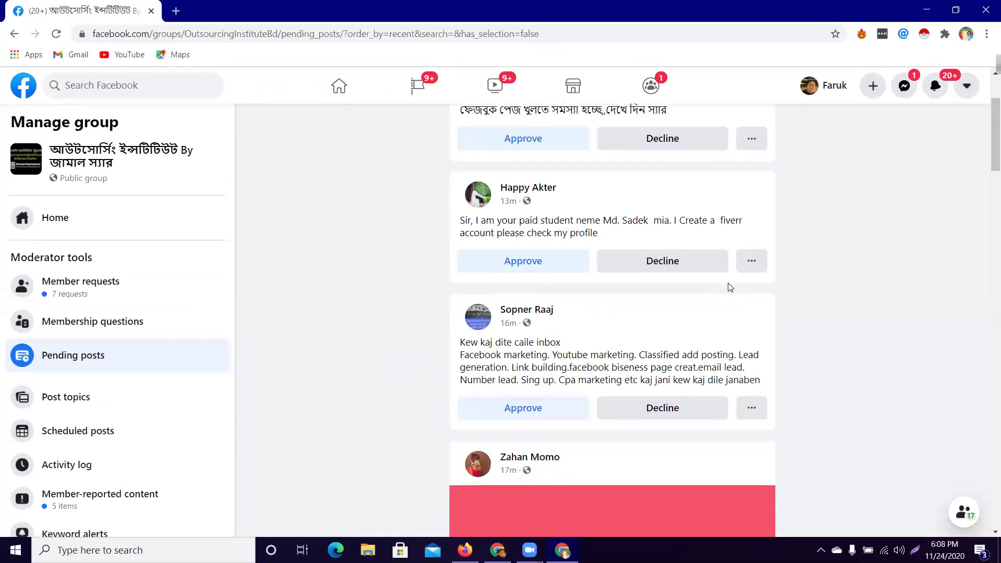
scroll(730, 288, "down", 8)
left_click(726, 286)
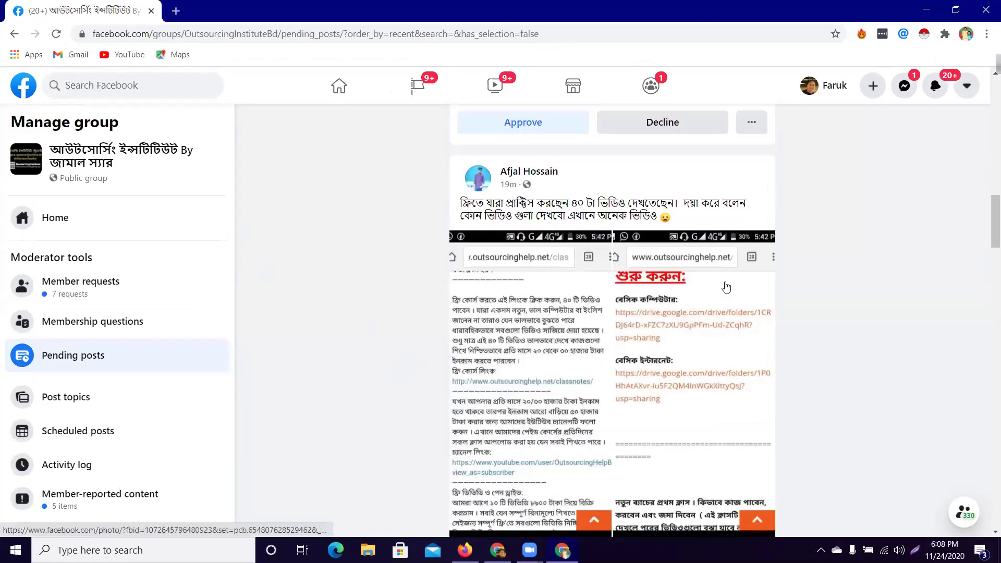
scroll(726, 286, "down", 12)
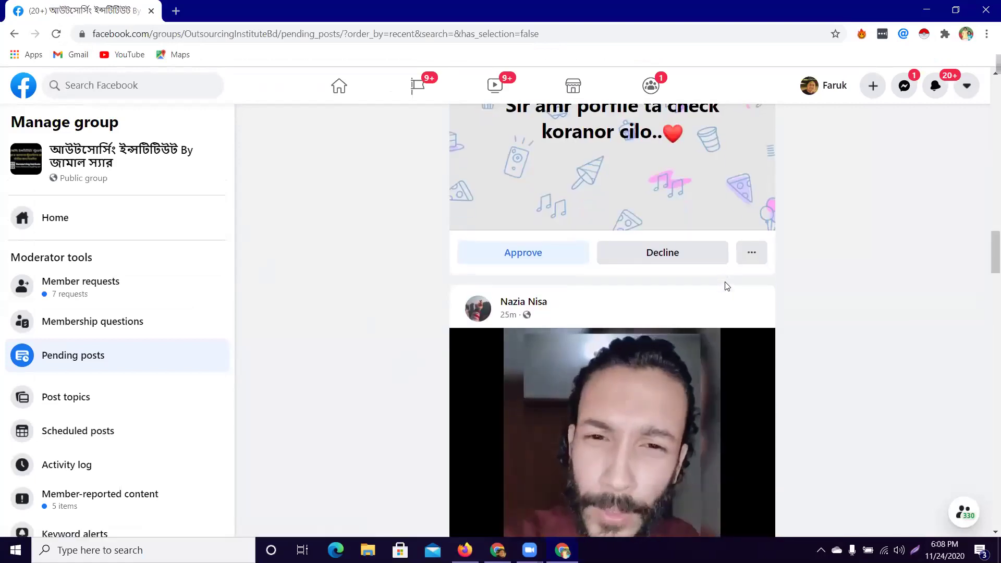
scroll(727, 286, "down", 9)
scroll(723, 286, "up", 2)
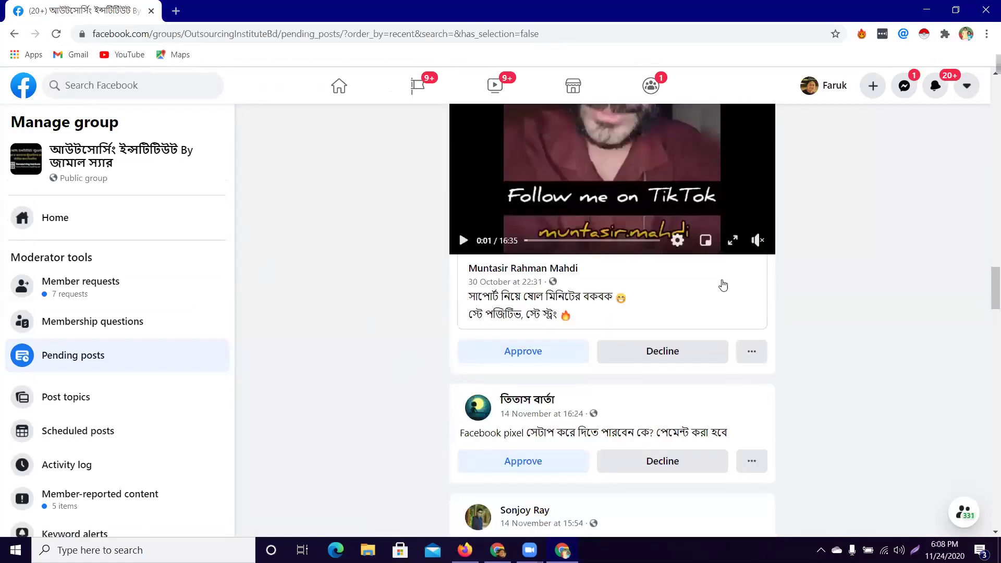
scroll(723, 285, "up", 5)
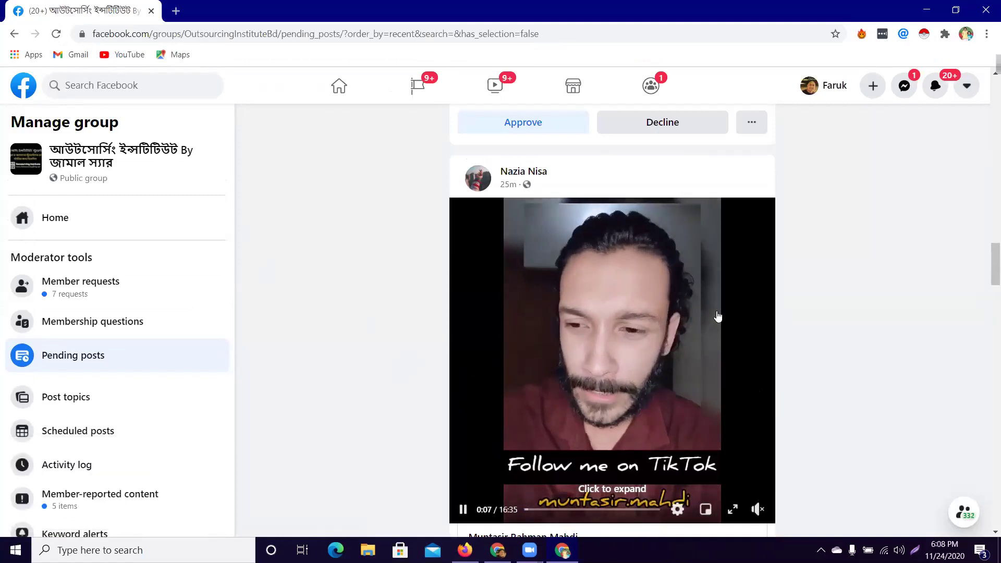
scroll(718, 317, "up", 1)
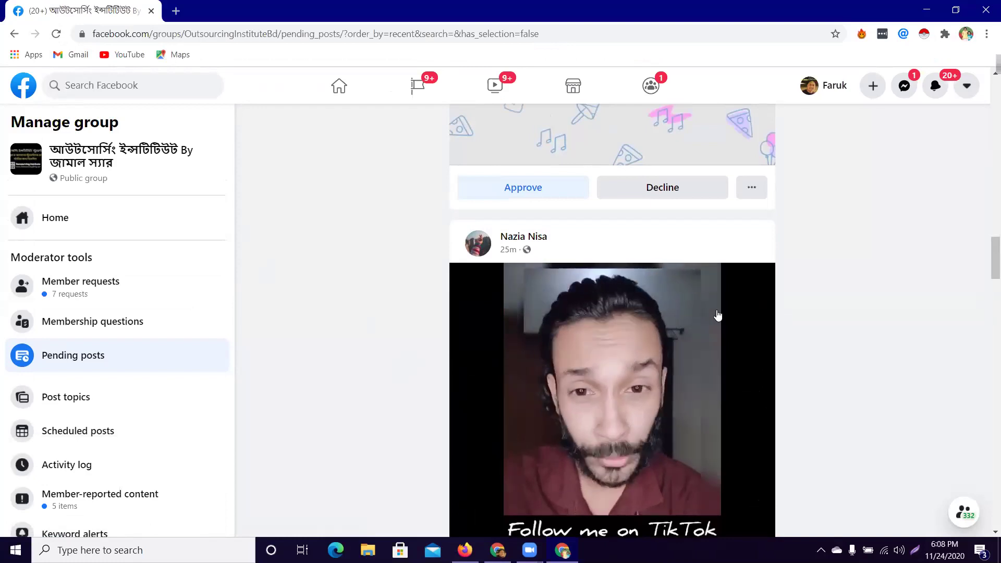
scroll(718, 315, "down", 4)
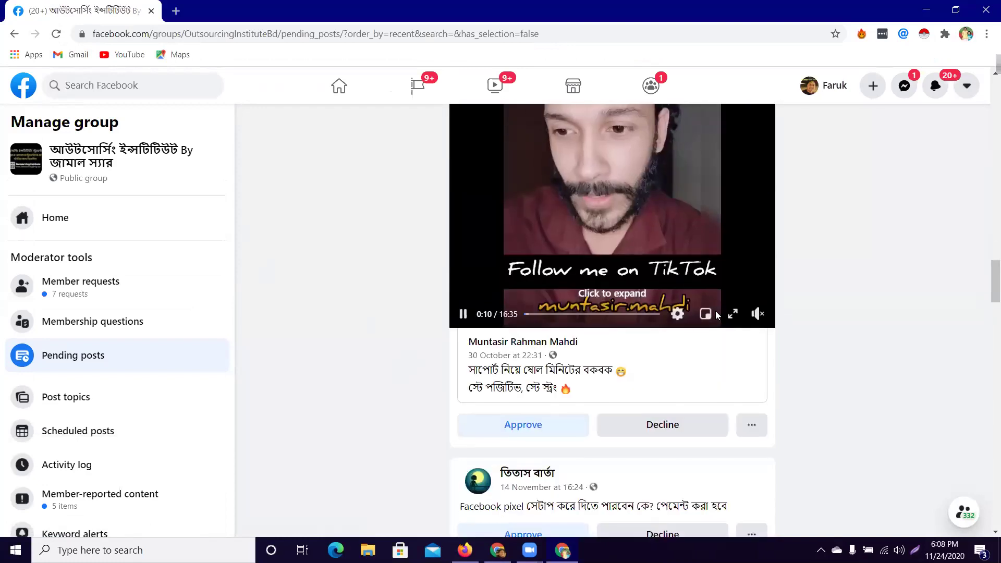
left_click(662, 425)
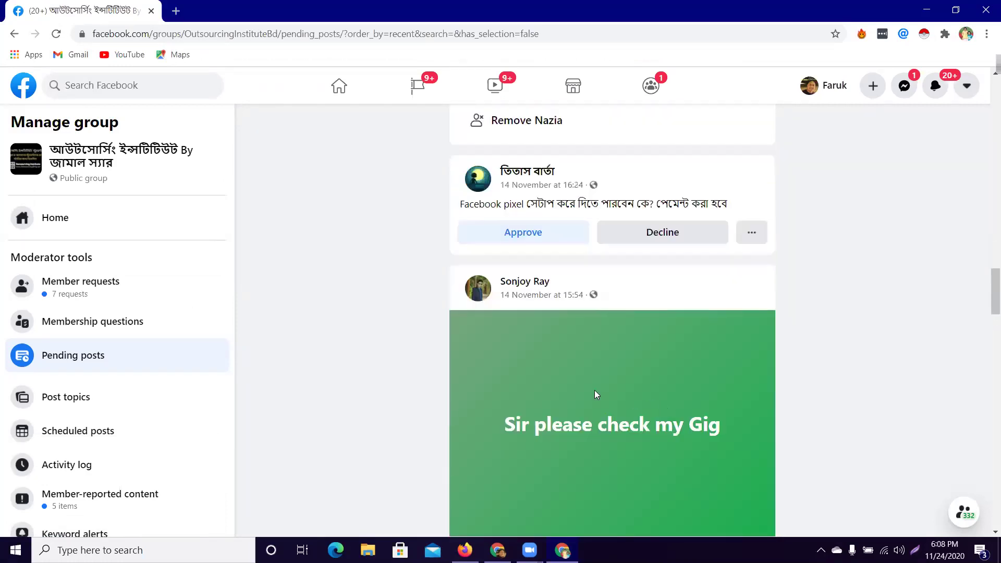
Scroll back up, select a post author's name, then clear the selection
scroll(631, 343, "up", 4)
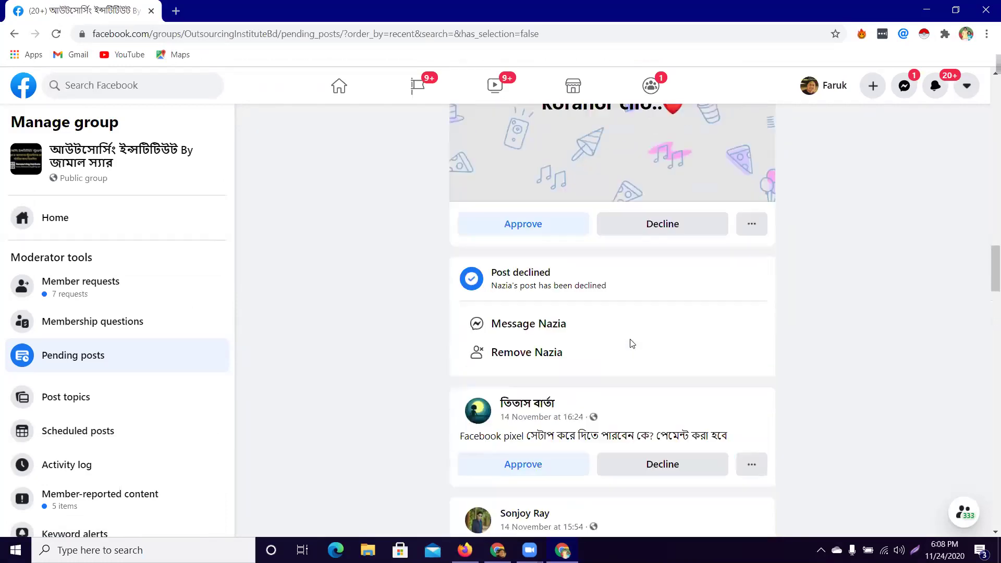
scroll(632, 343, "up", 4)
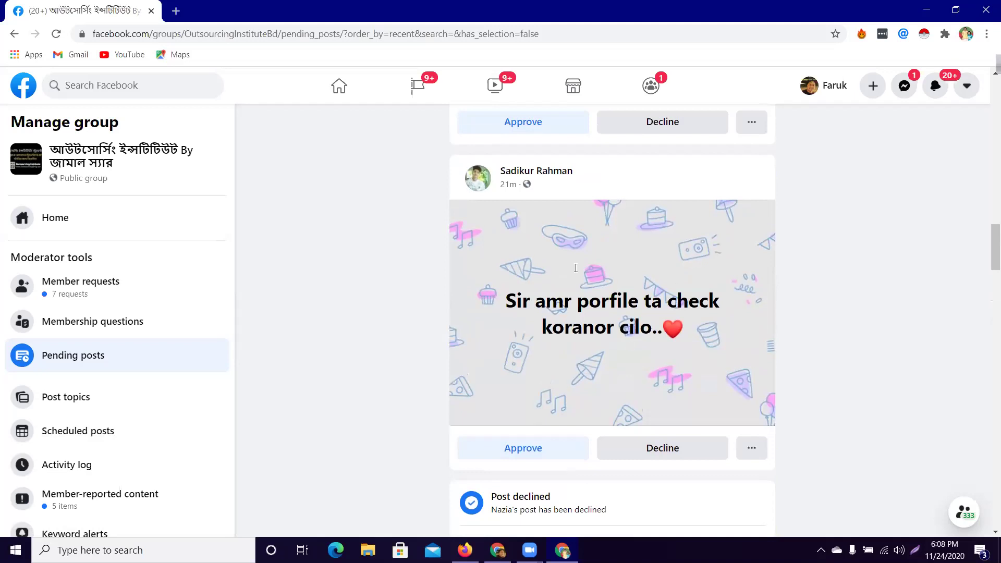
left_click_drag(580, 170, 498, 172)
left_click(336, 293)
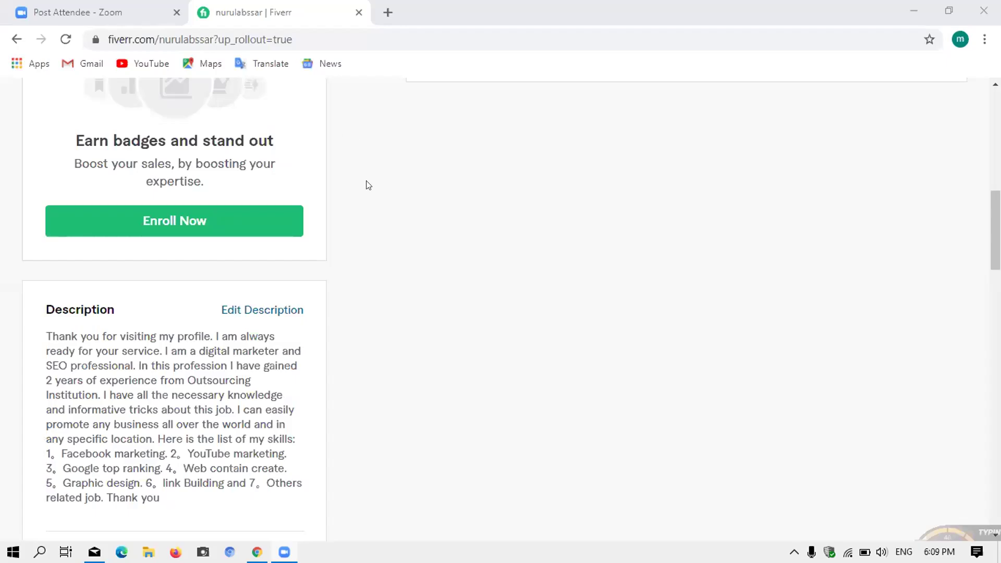
Scroll back to the top of the seller profile, showing the profile card and Profile Information questions
scroll(368, 186, "up", 2)
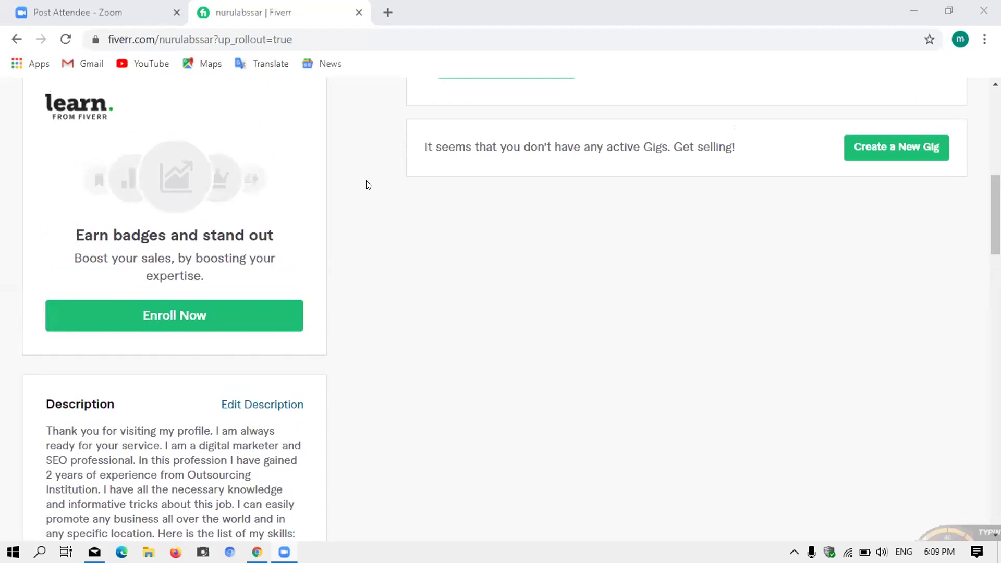
scroll(368, 185, "up", 6)
scroll(368, 185, "up", 4)
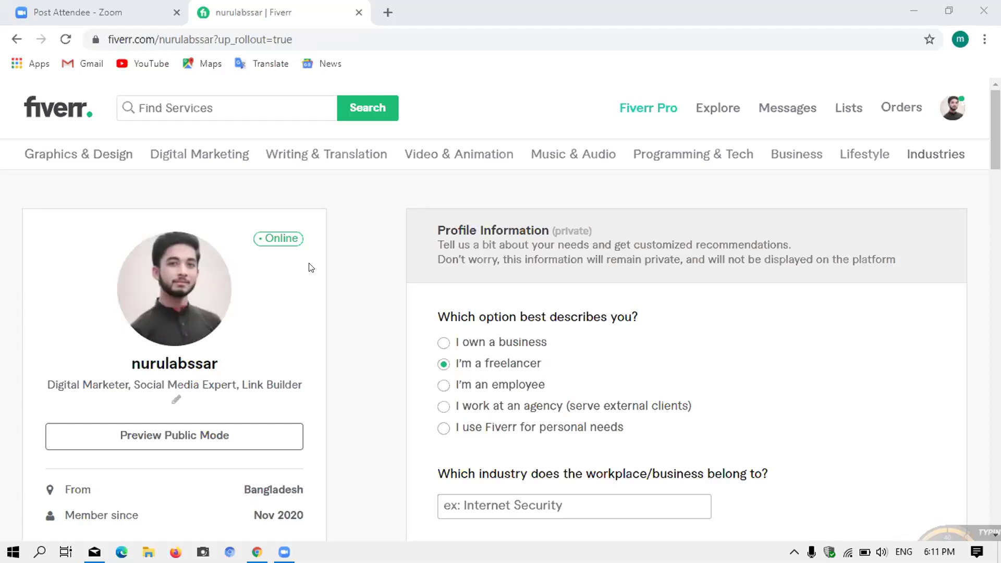
left_click(369, 243)
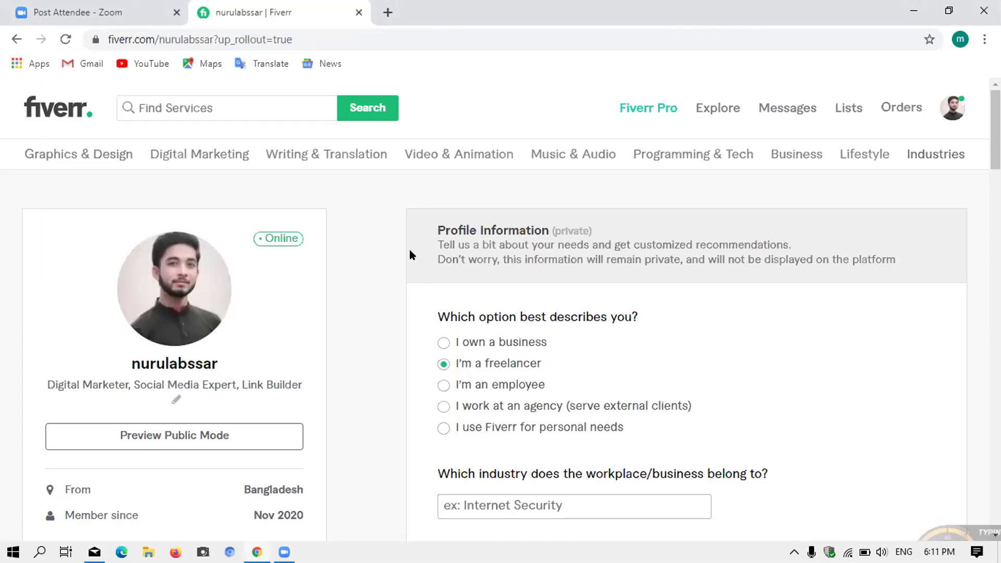
scroll(355, 270, "down", 4)
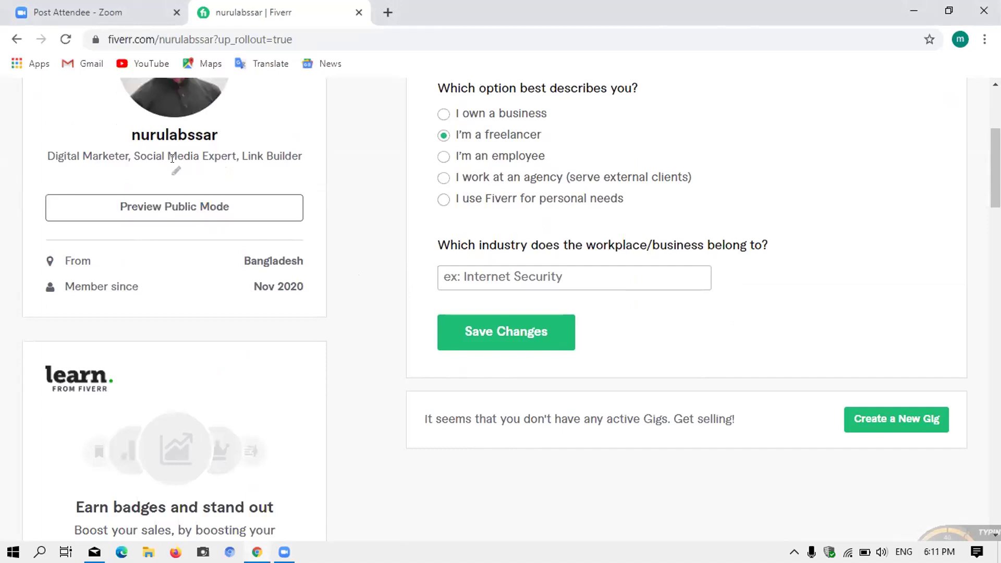
scroll(386, 267, "down", 3)
scroll(388, 267, "down", 5)
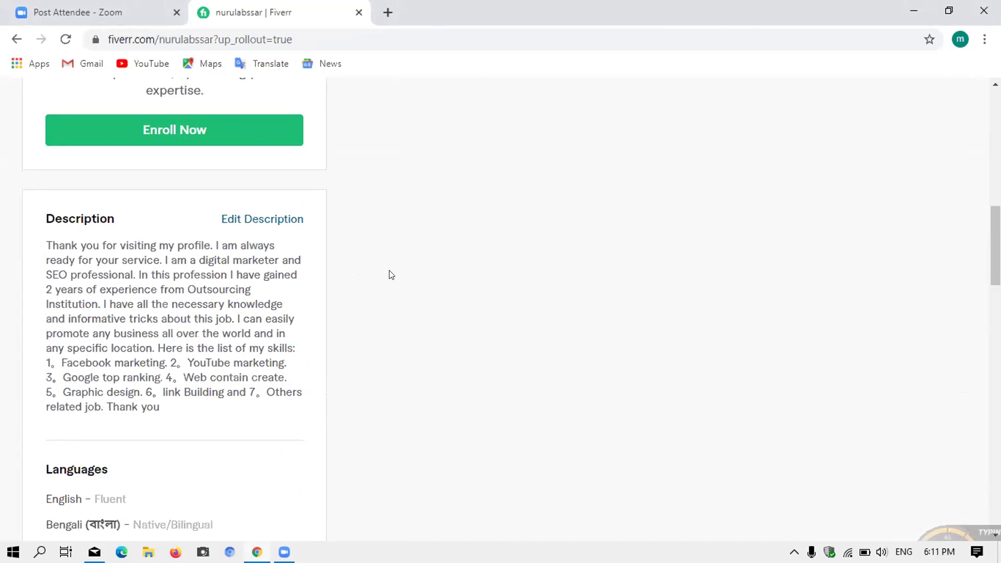
scroll(391, 275, "up", 12)
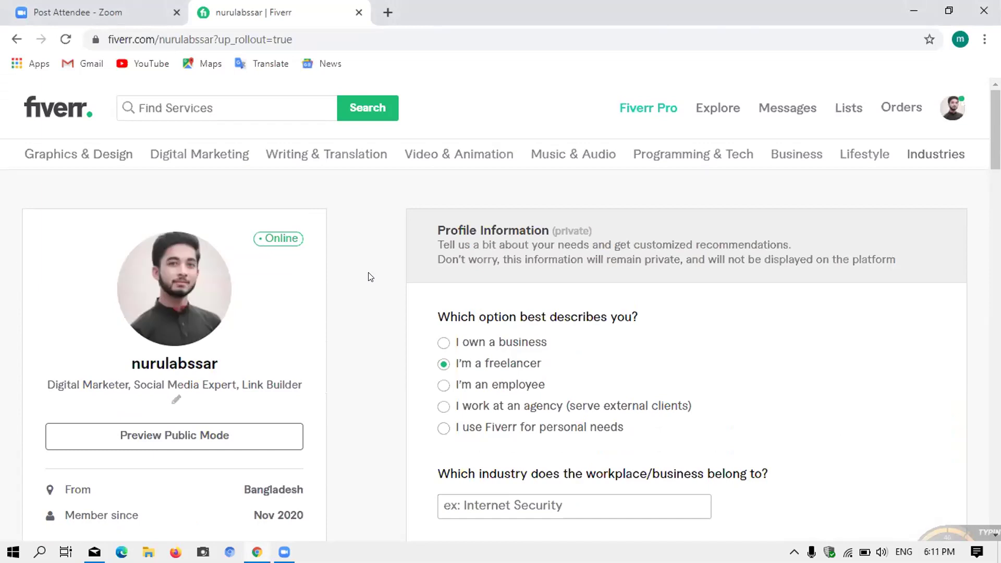
scroll(371, 276, "down", 12)
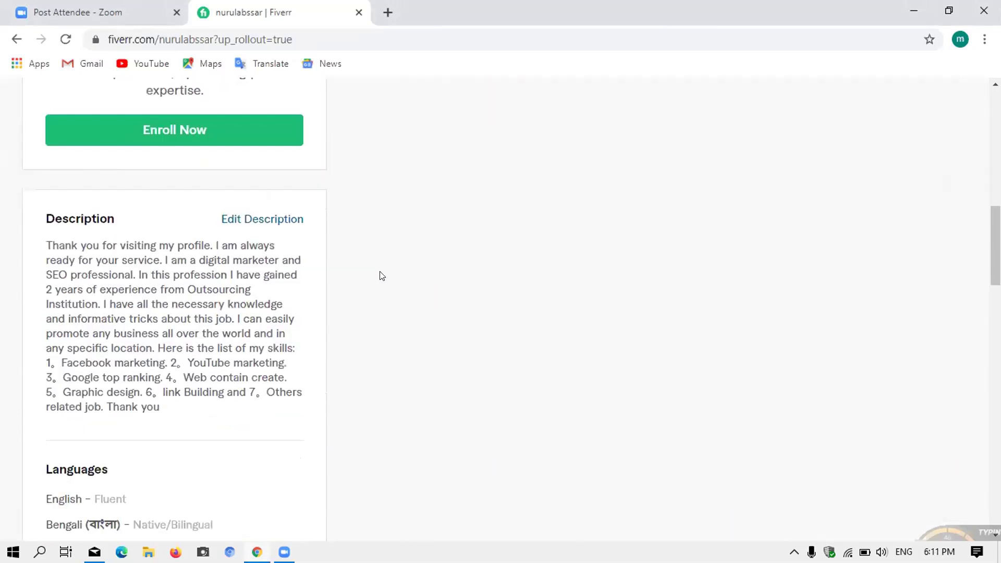
scroll(382, 276, "up", 12)
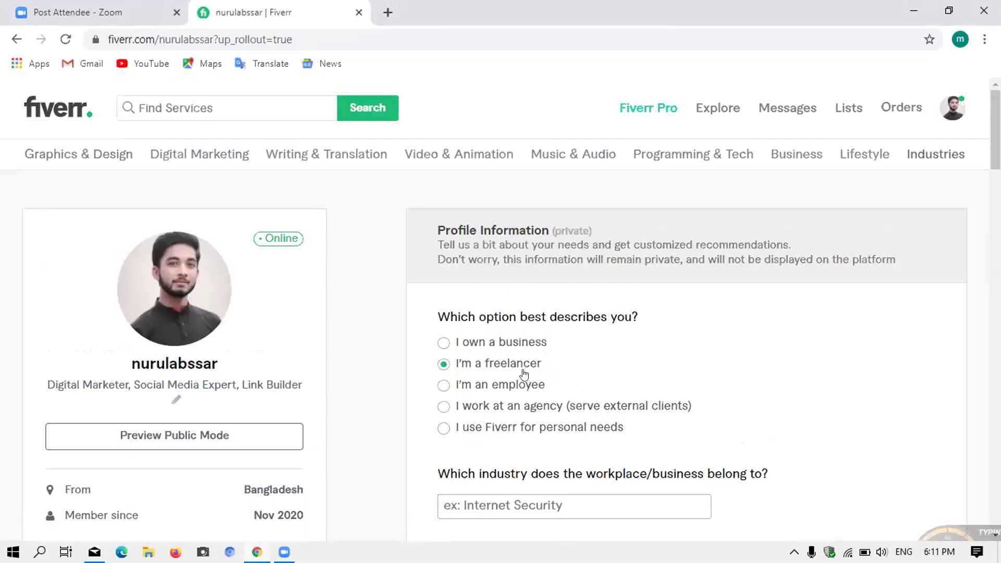
scroll(524, 373, "down", 4)
scroll(524, 374, "down", 4)
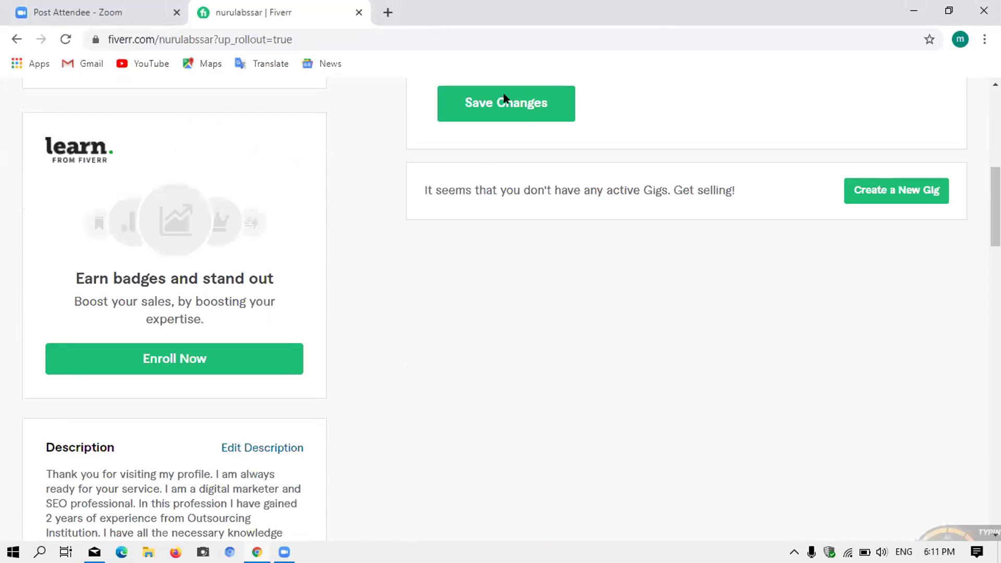
scroll(386, 287, "up", 8)
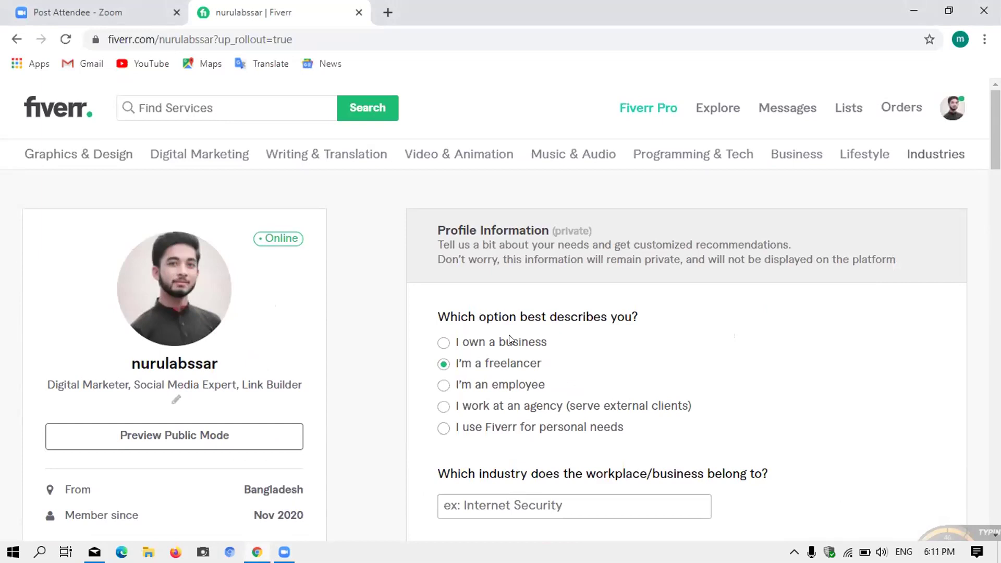
scroll(348, 241, "down", 9)
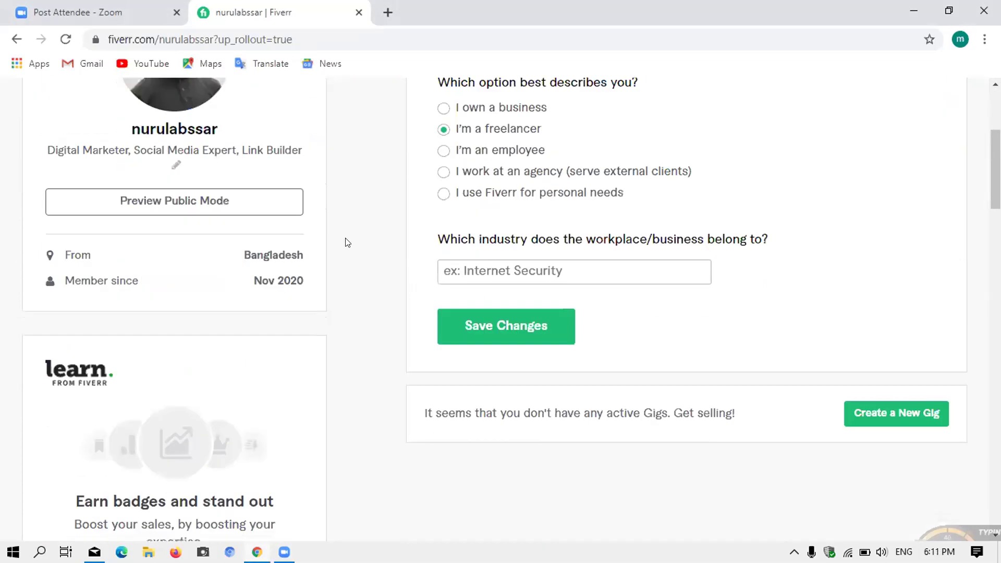
scroll(356, 245, "down", 10)
scroll(358, 245, "up", 4)
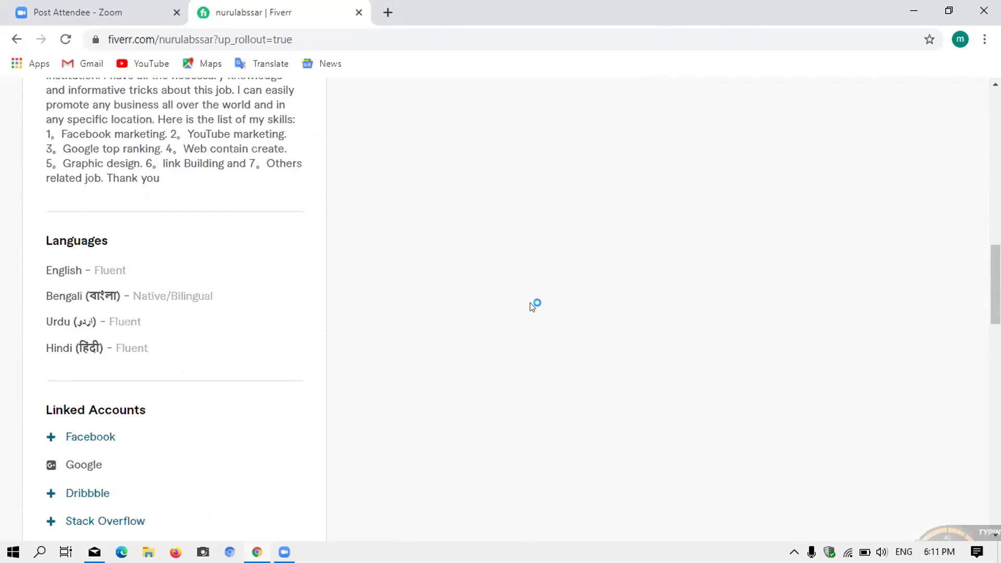
scroll(404, 224, "up", 4)
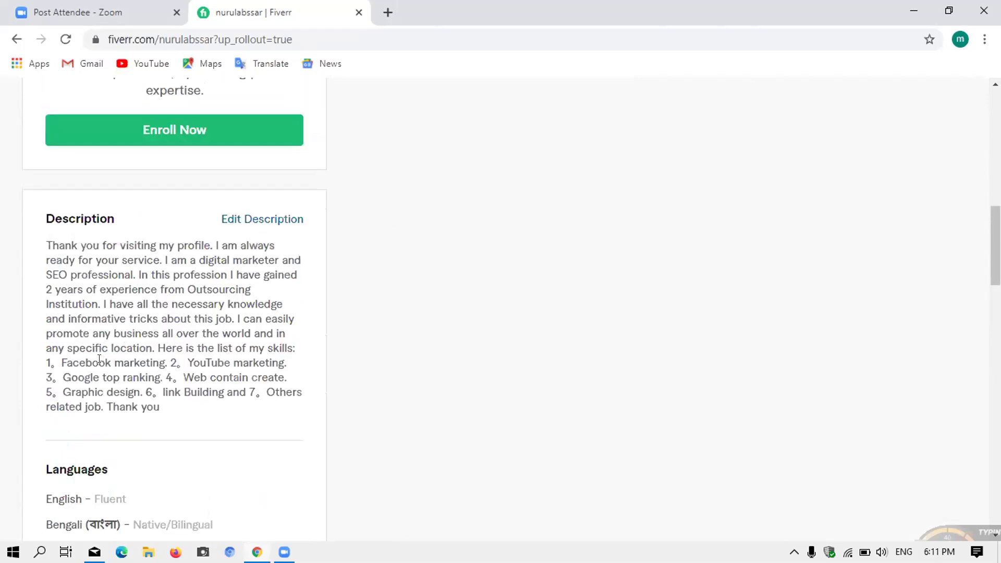
left_click_drag(50, 364, 329, 417)
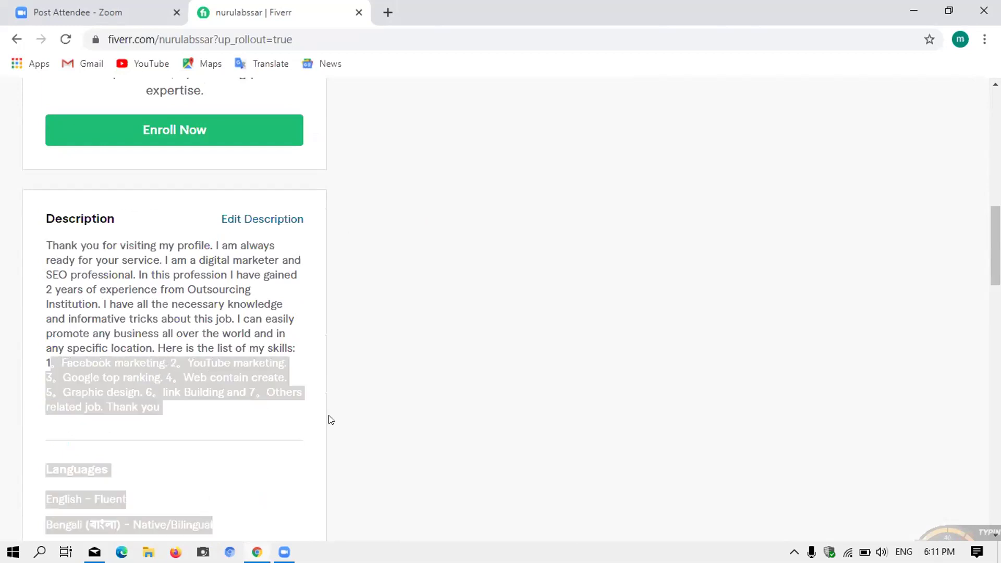
left_click(419, 371)
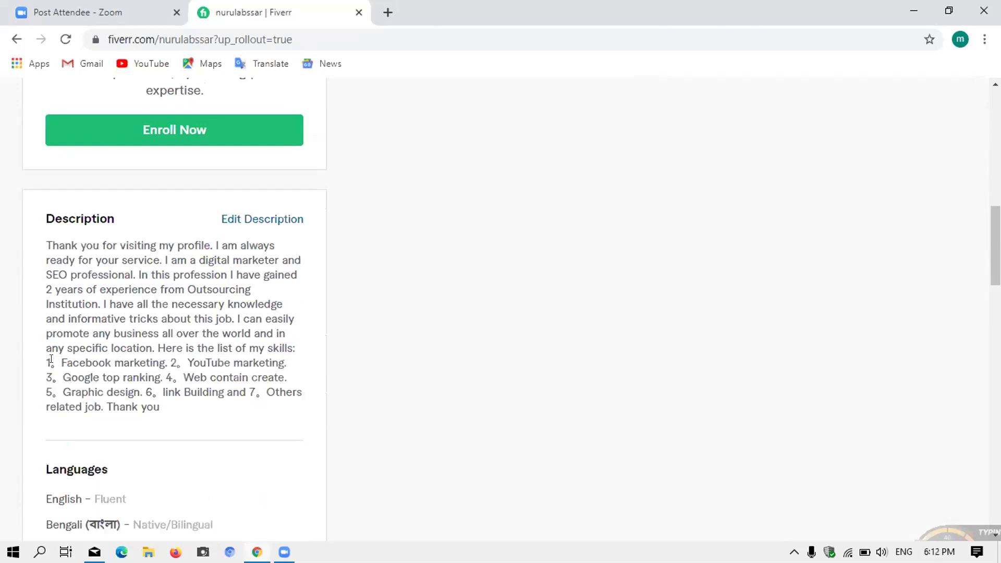
left_click_drag(59, 360, 304, 399)
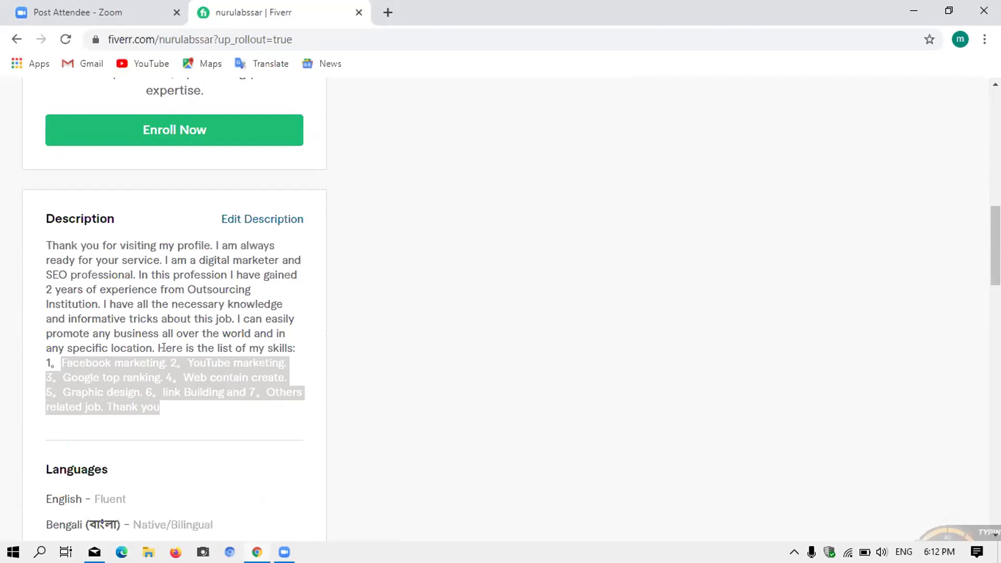
scroll(179, 221, "down", 5)
scroll(179, 224, "down", 3)
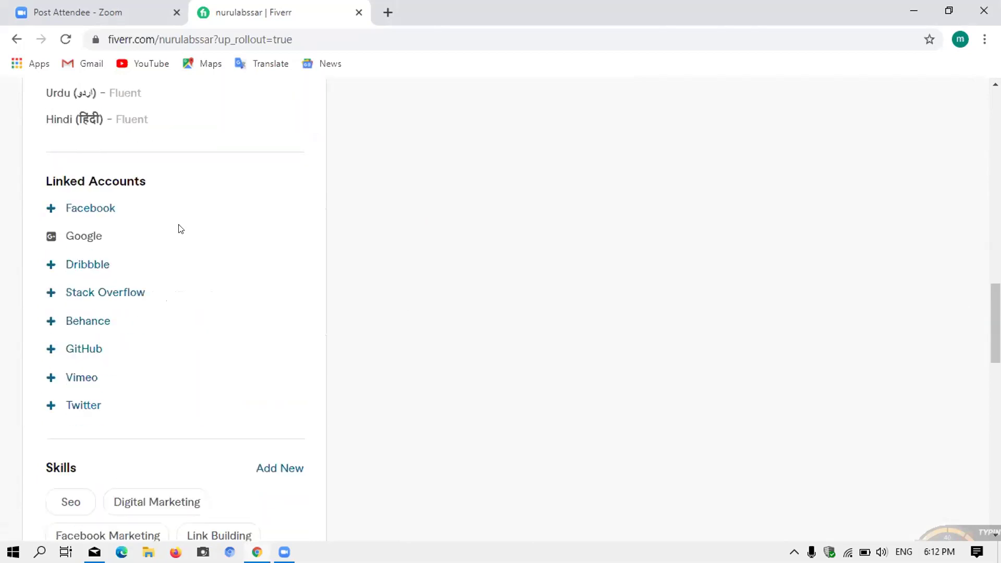
scroll(179, 228, "down", 4)
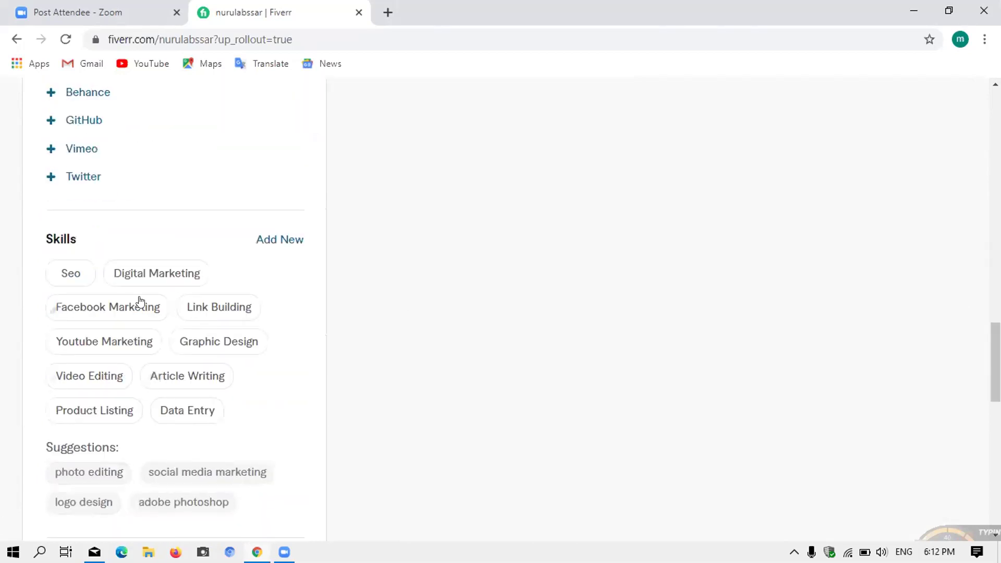
mouse_move(127, 300)
scroll(284, 287, "up", 12)
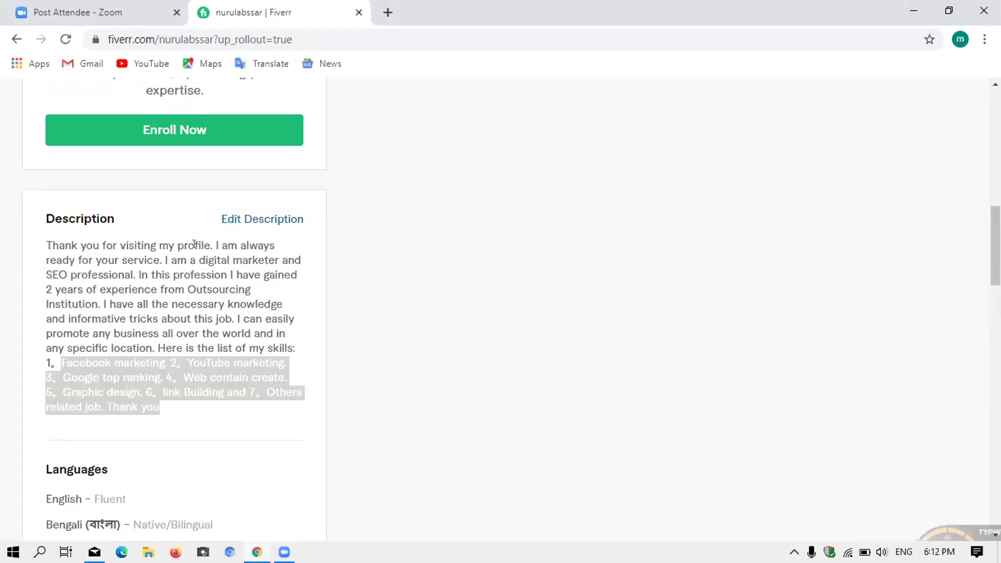
left_click_drag(214, 526, 175, 244)
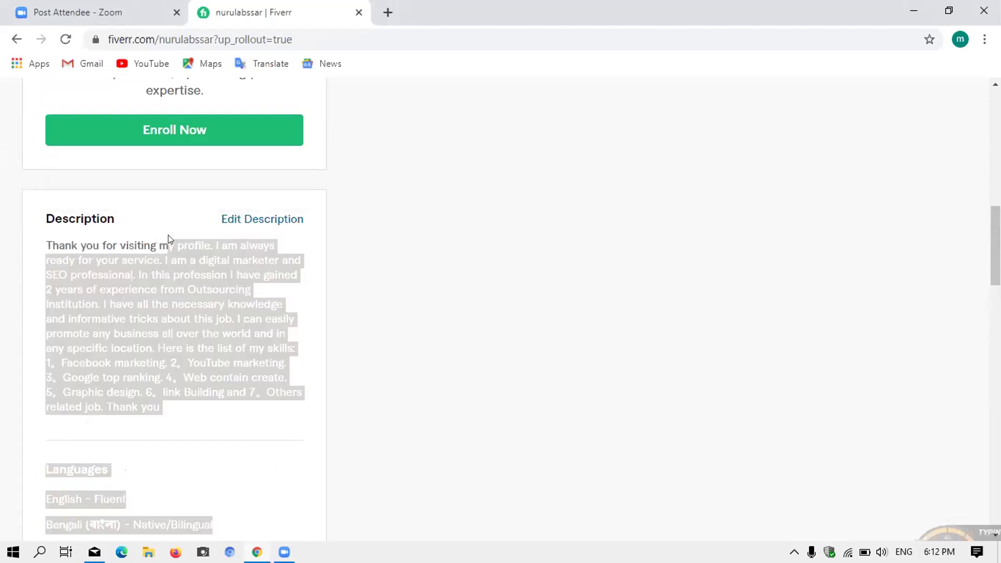
left_click(101, 367)
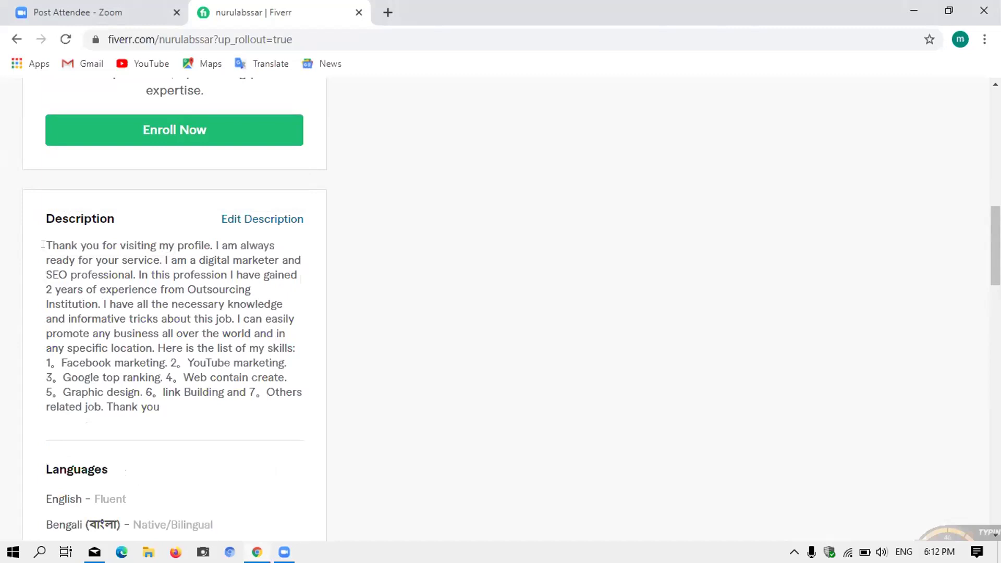
left_click_drag(43, 245, 87, 243)
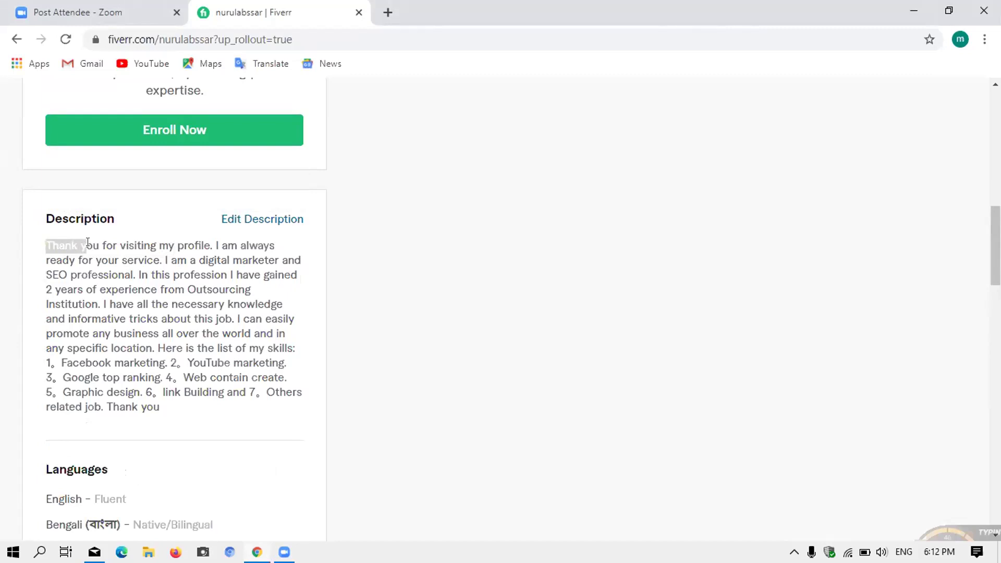
left_click_drag(61, 363, 286, 410)
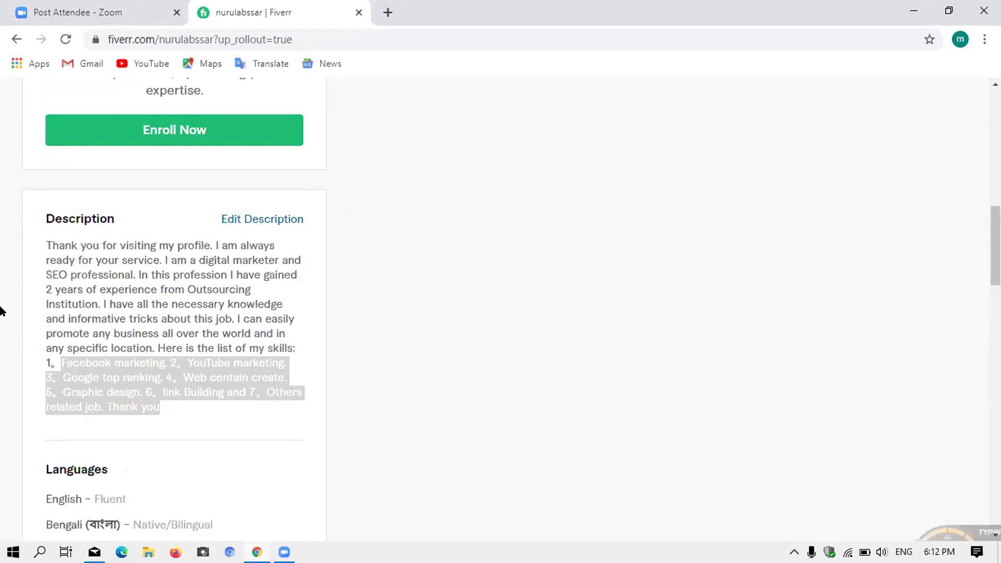
left_click_drag(63, 359, 292, 395)
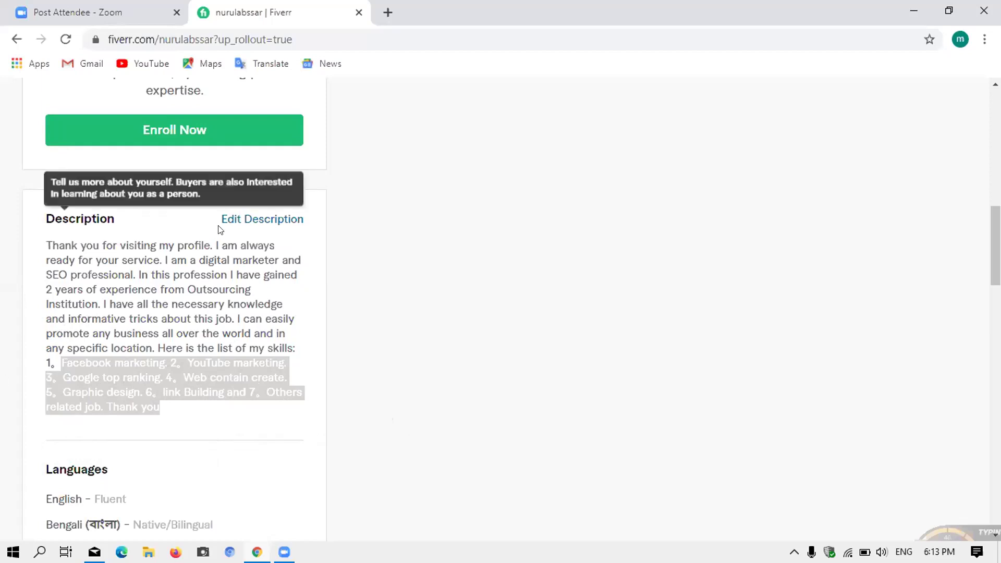
left_click_drag(288, 304, 16, 258)
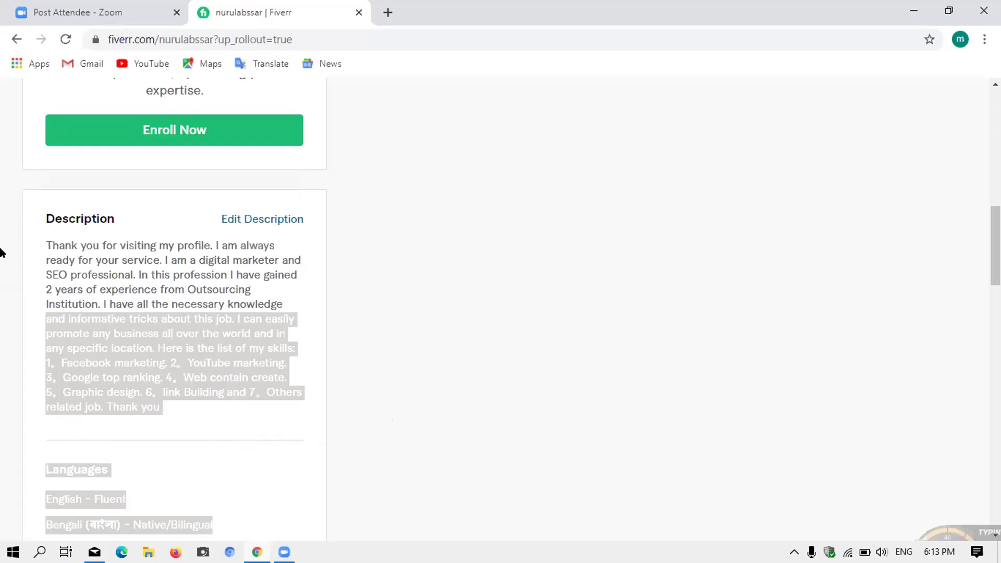
left_click(193, 346)
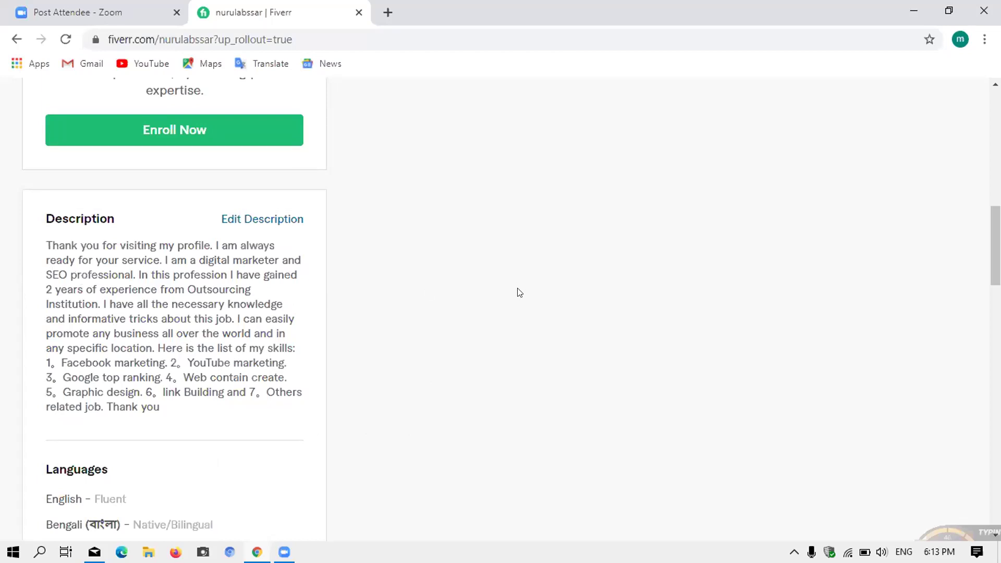
left_click_drag(56, 361, 300, 403)
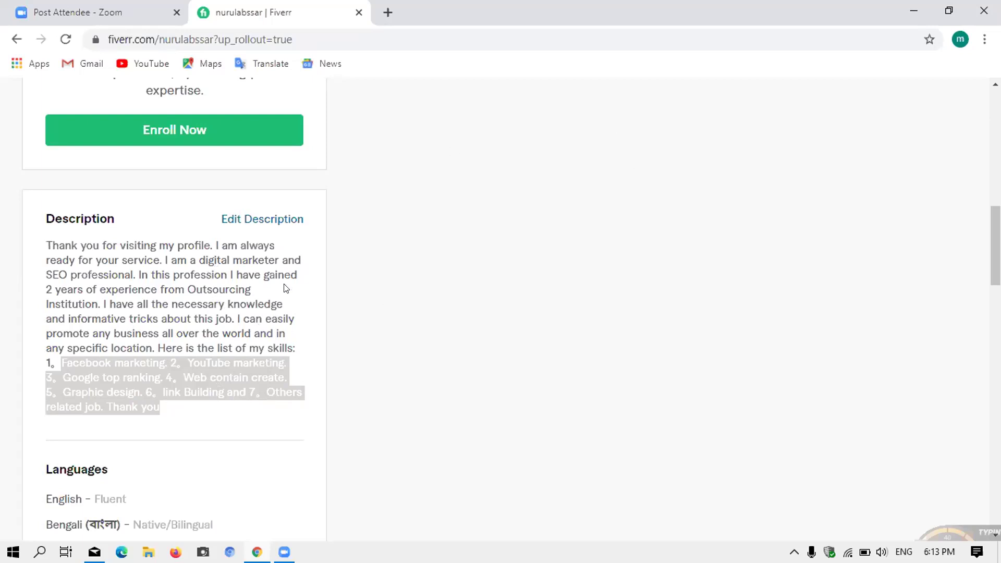
scroll(285, 288, "down", 4)
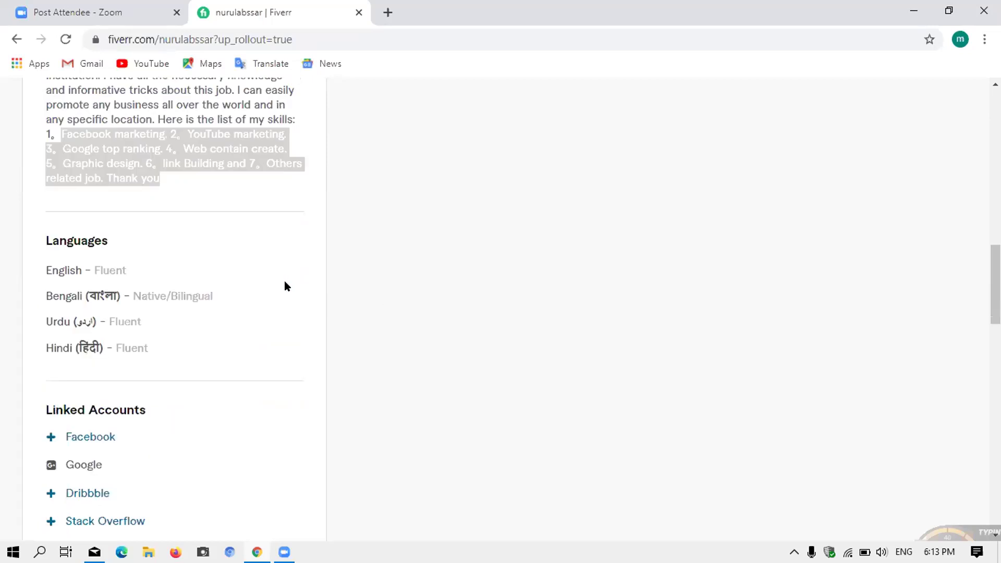
Delete the Hindi and Urdu rows from Languages, keeping only English and Bengali
mouse_move(171, 328)
left_click(168, 349)
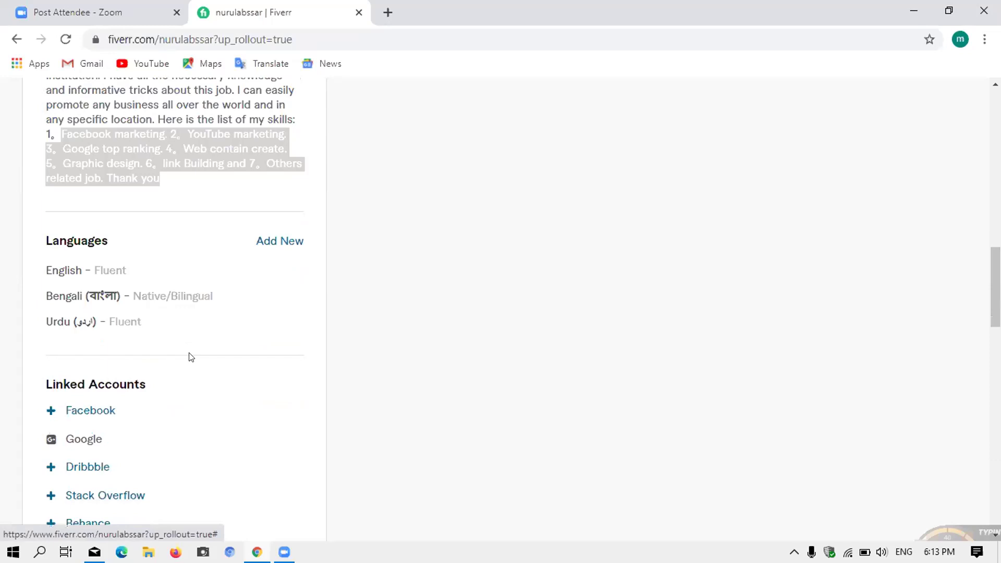
left_click(170, 321)
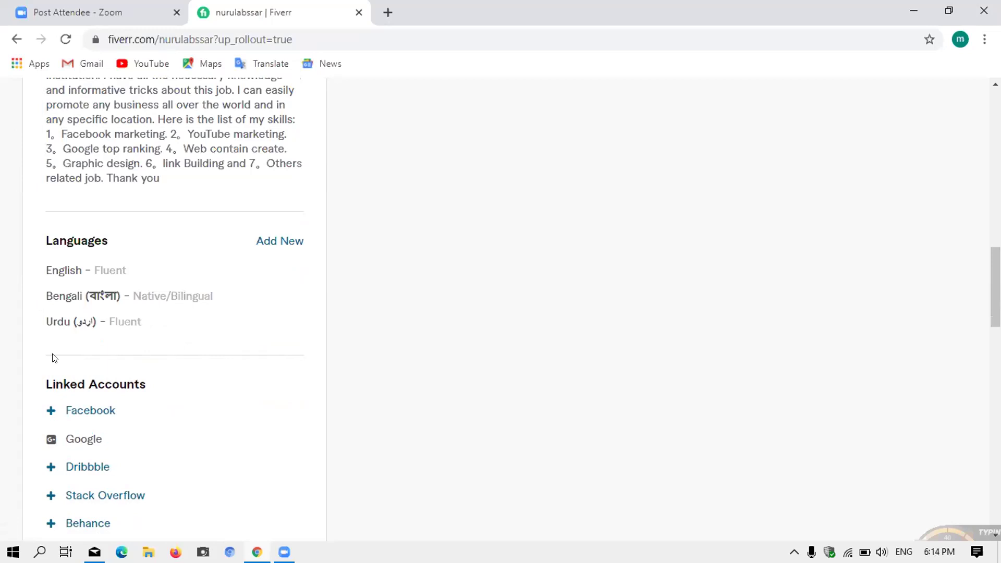
mouse_move(95, 328)
left_click(168, 323)
mouse_move(154, 317)
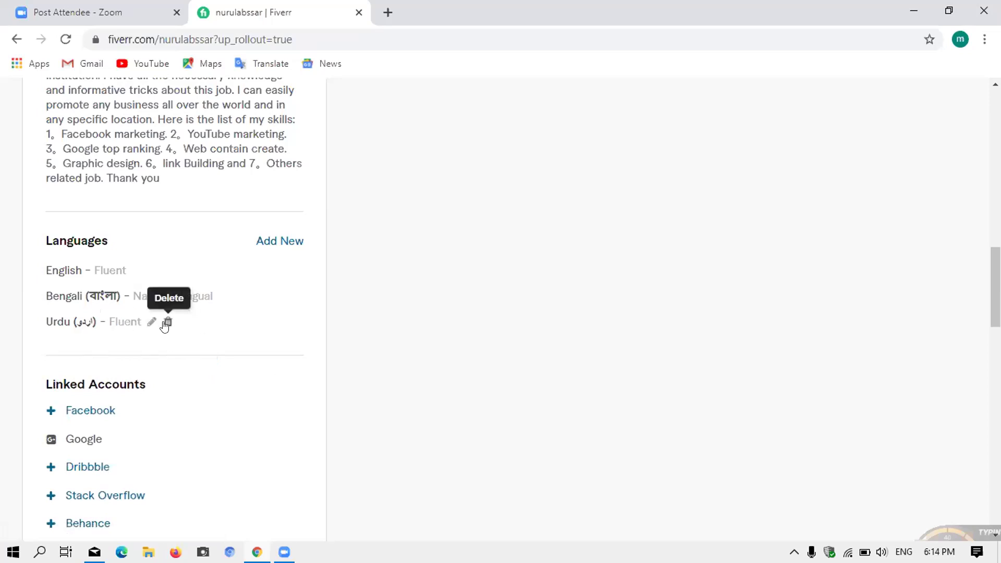
left_click(167, 322)
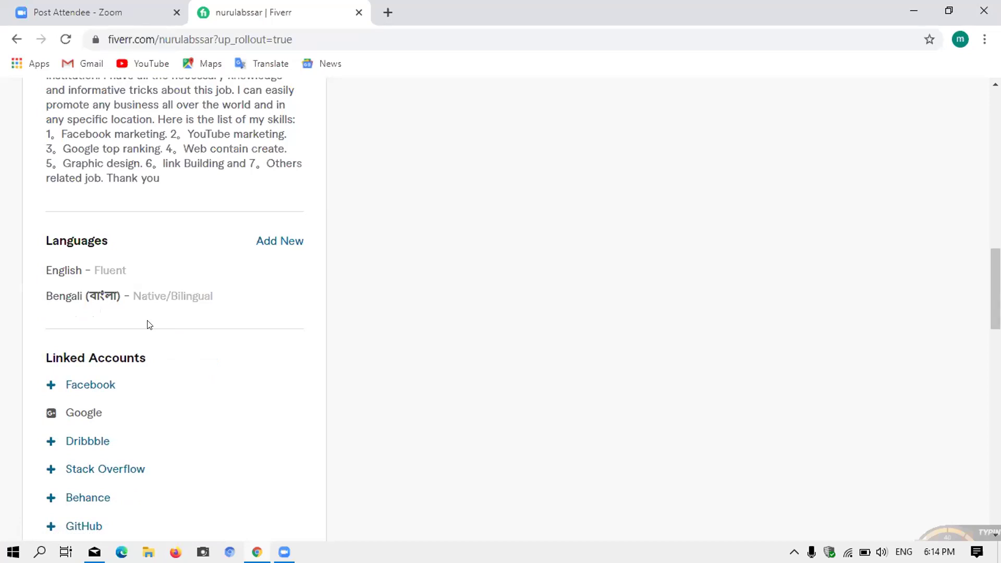
scroll(152, 323, "up", 4)
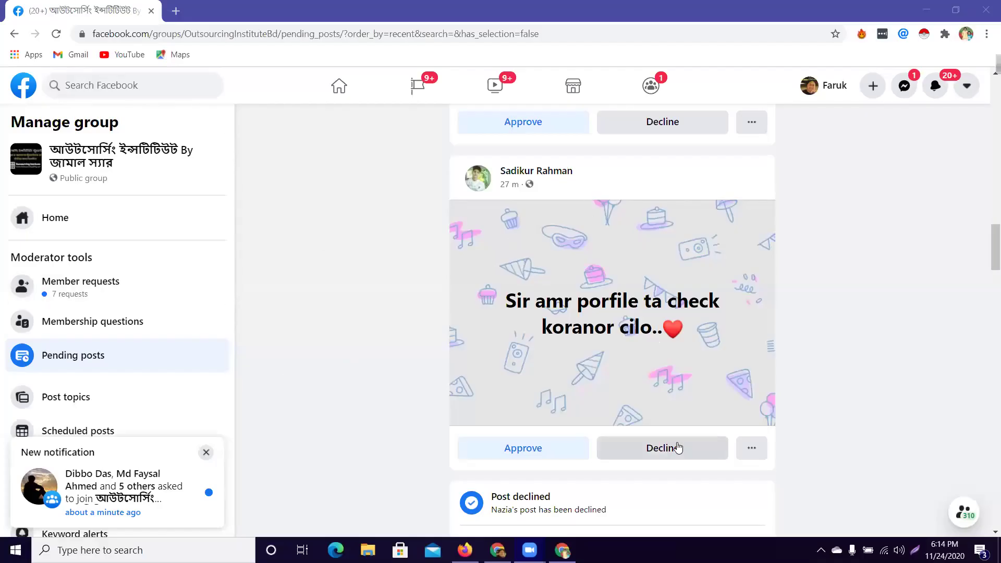
Decline the pending group post asking for a profile check
left_click(665, 439)
scroll(650, 408, "up", 5)
scroll(650, 408, "up", 3)
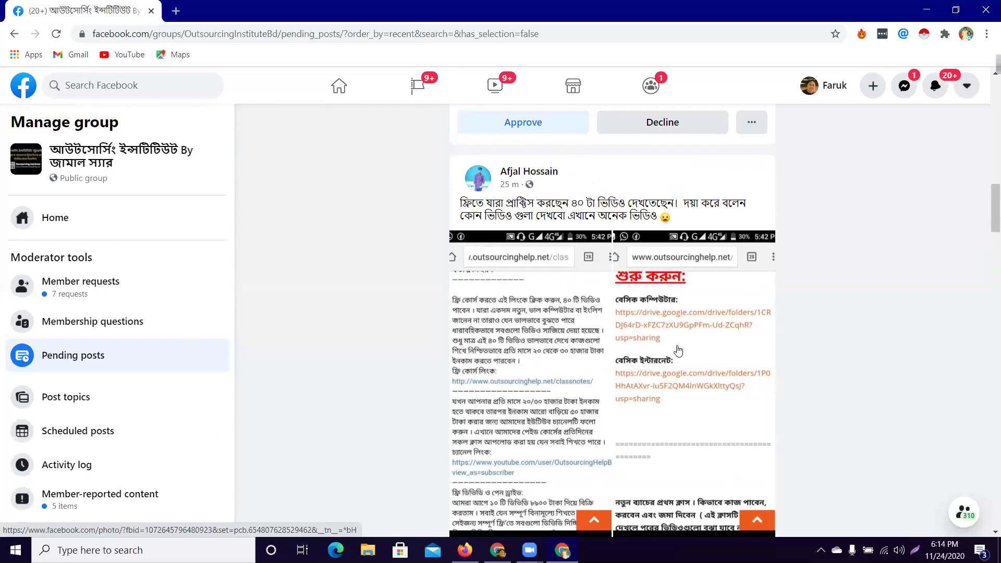
scroll(670, 379, "down", 1)
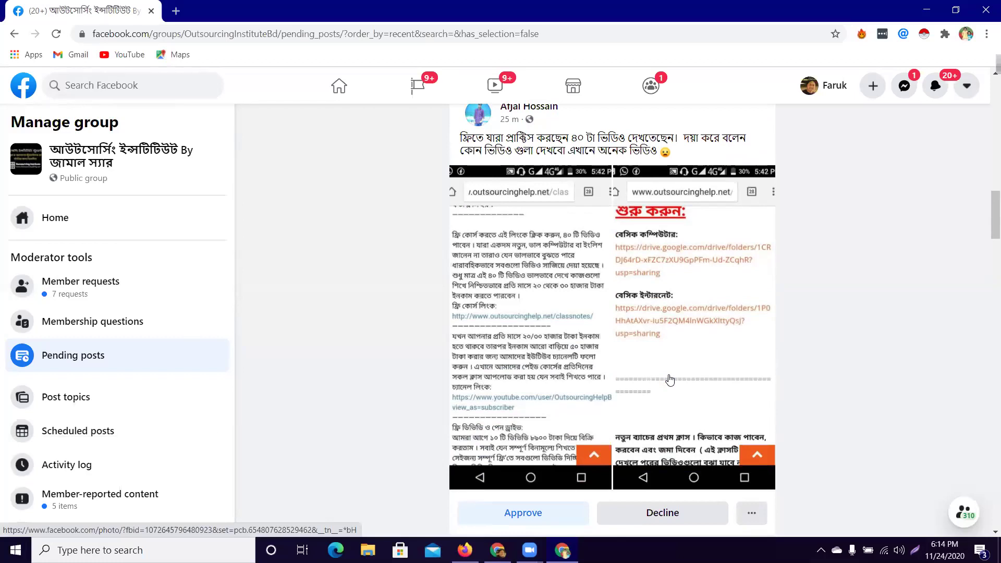
scroll(670, 379, "up", 2)
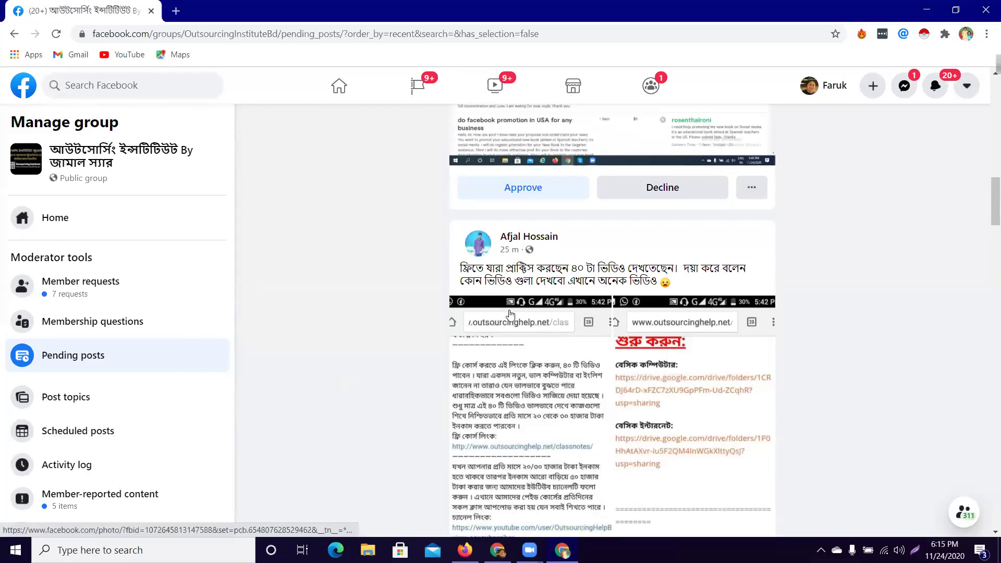
Approve the next pending post with the phone screenshots
scroll(677, 391, "down", 3)
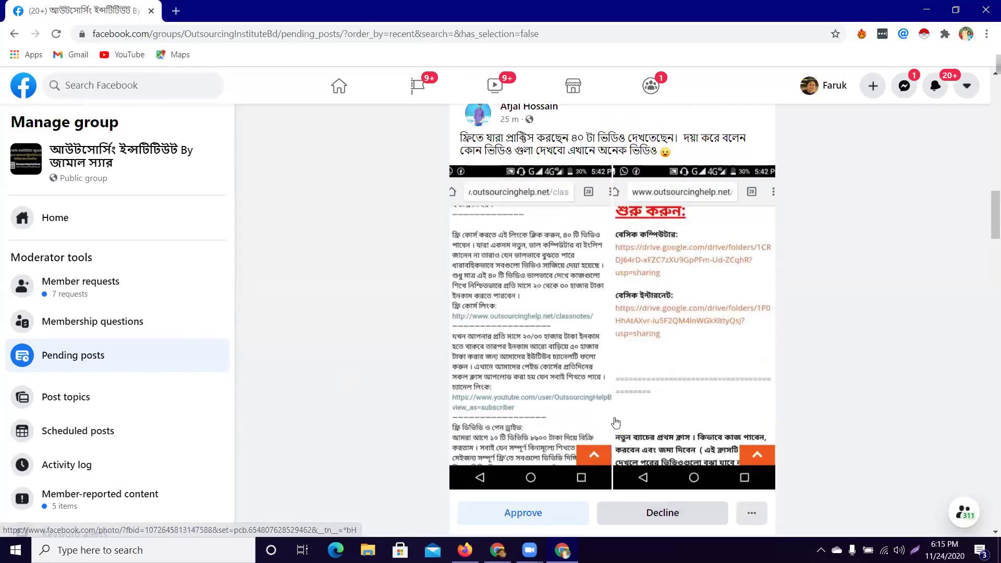
scroll(623, 428, "up", 1)
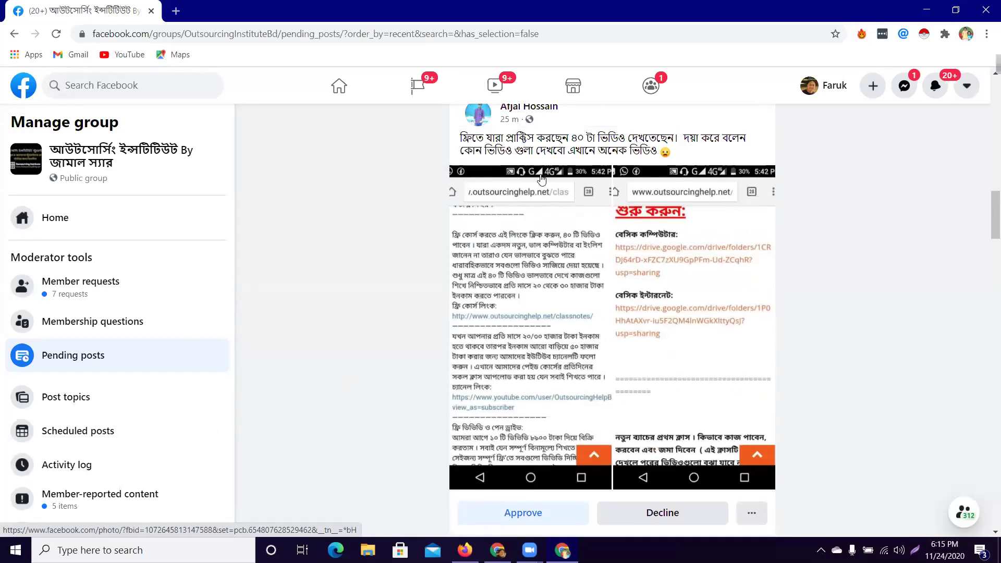
scroll(547, 313, "up", 2)
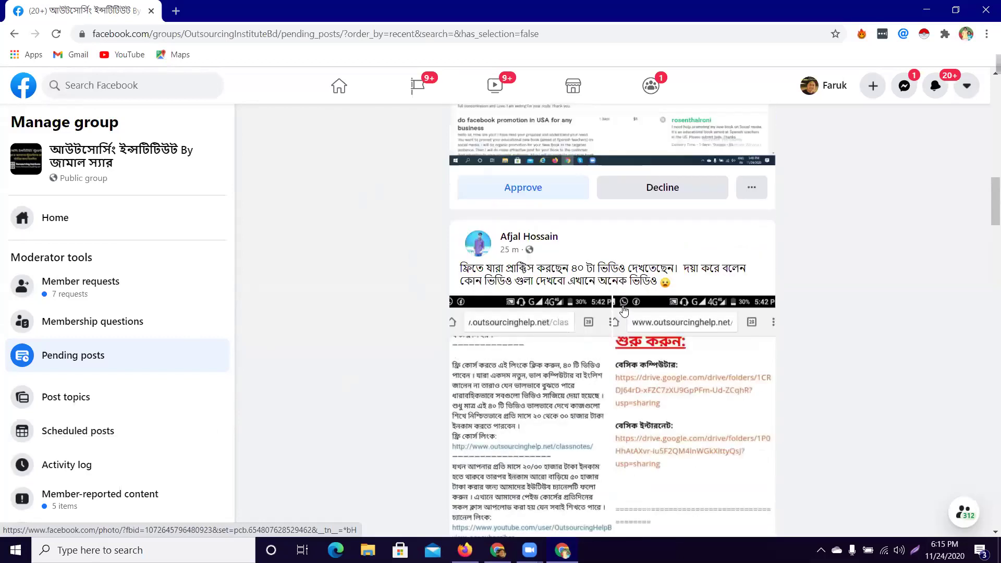
scroll(574, 375, "down", 3)
left_click(514, 446)
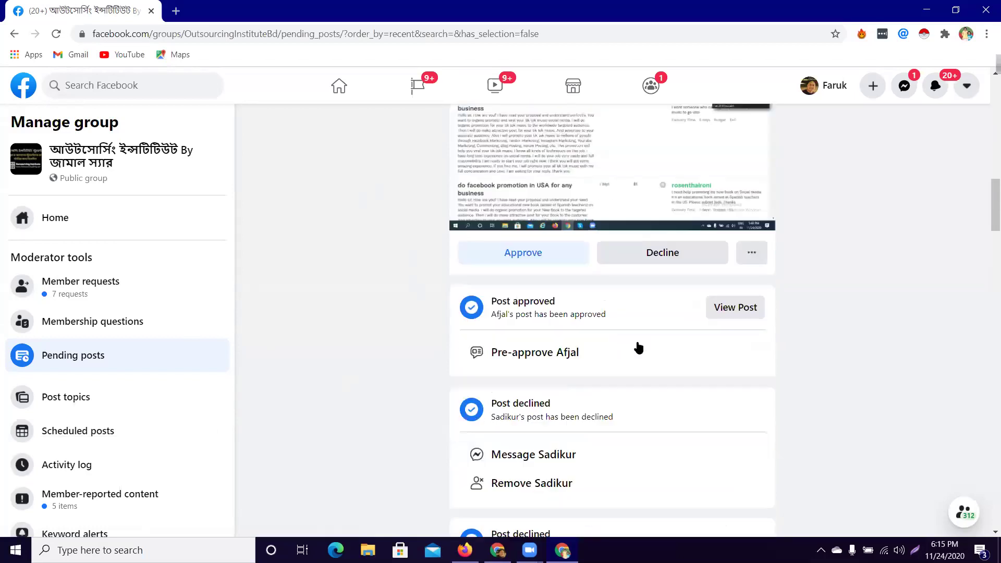
scroll(642, 395, "up", 6)
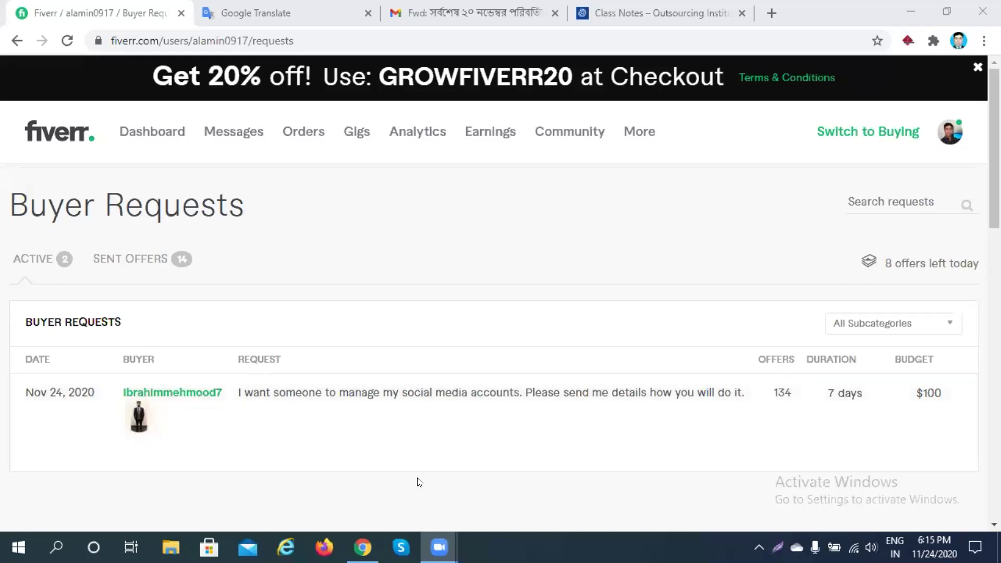
Open Buyer Requests from the More menu in a new tab and switch to it
mouse_move(365, 459)
mouse_move(617, 409)
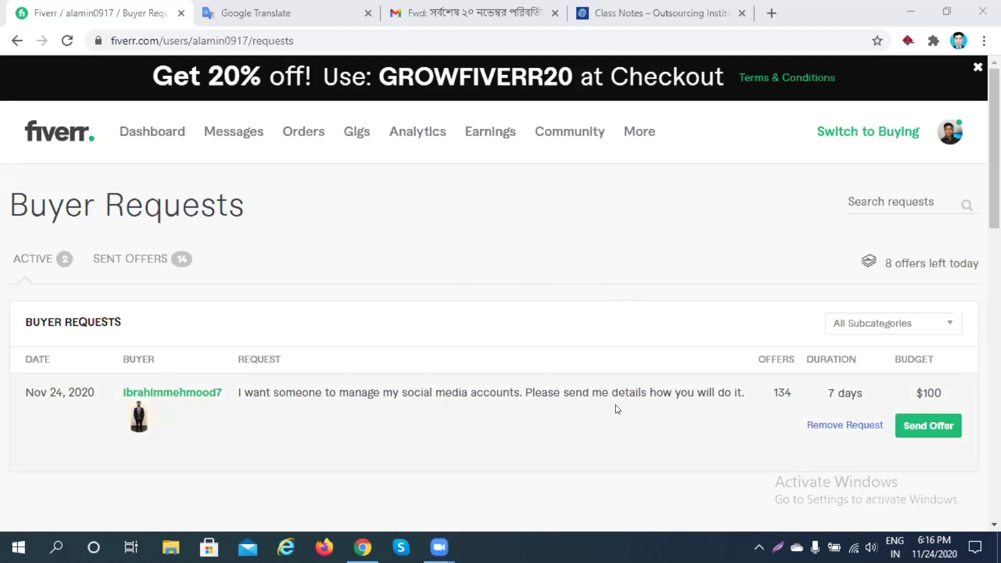
mouse_move(633, 141)
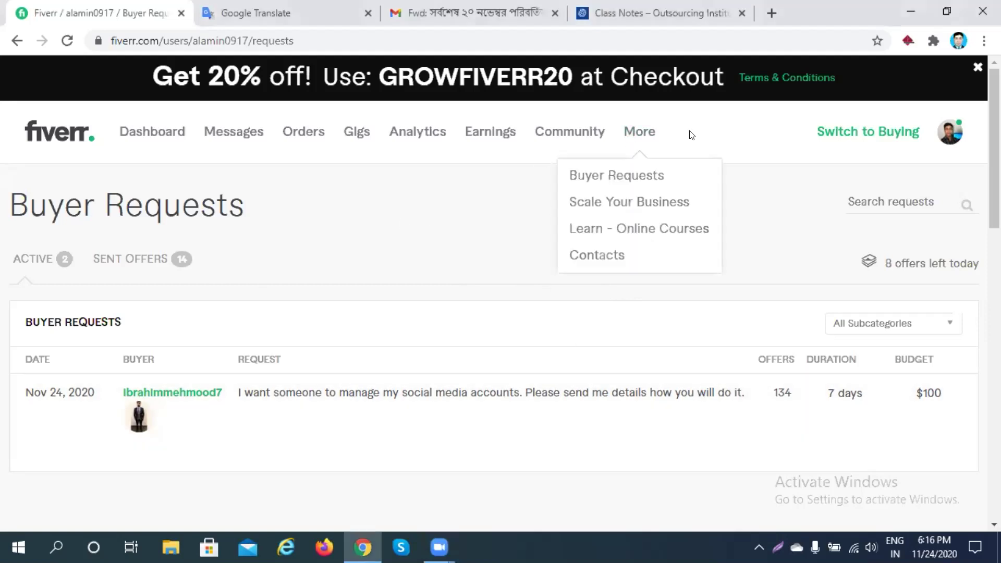
right_click(617, 176)
left_click(691, 193)
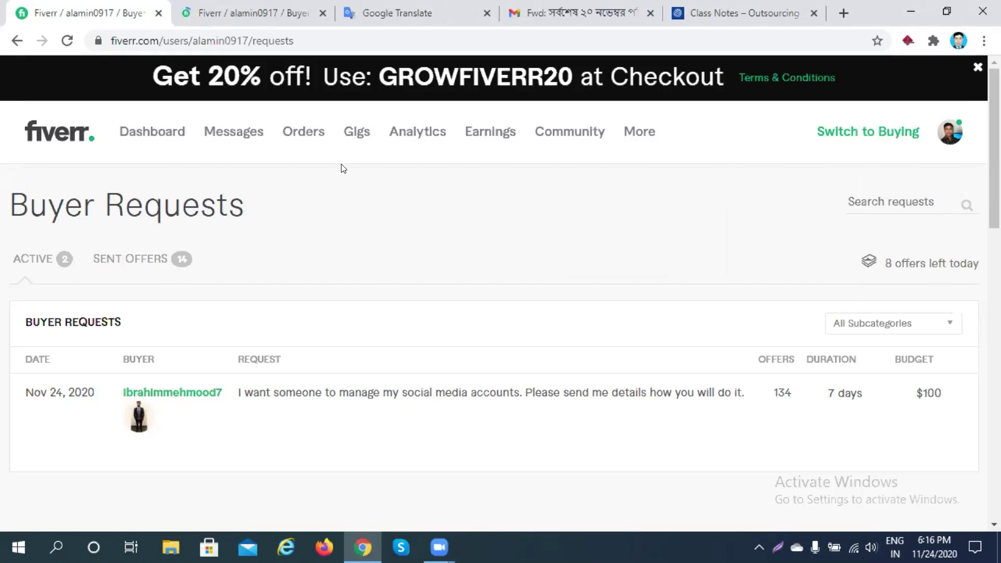
key("ctrl+Tab")
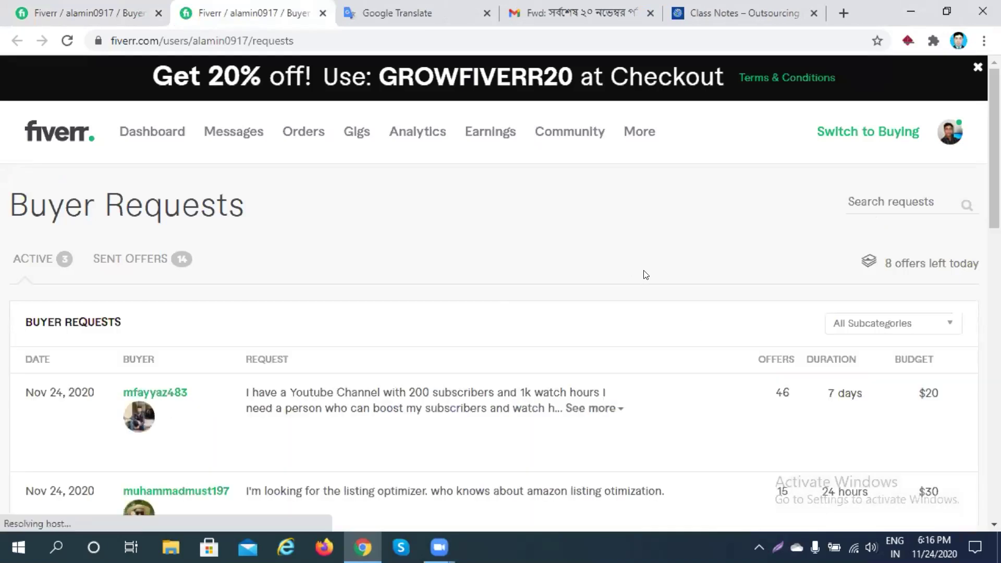
Browse the three active requests, including the $30, 24-hour Amazon listing optimization request
scroll(646, 275, "down", 3)
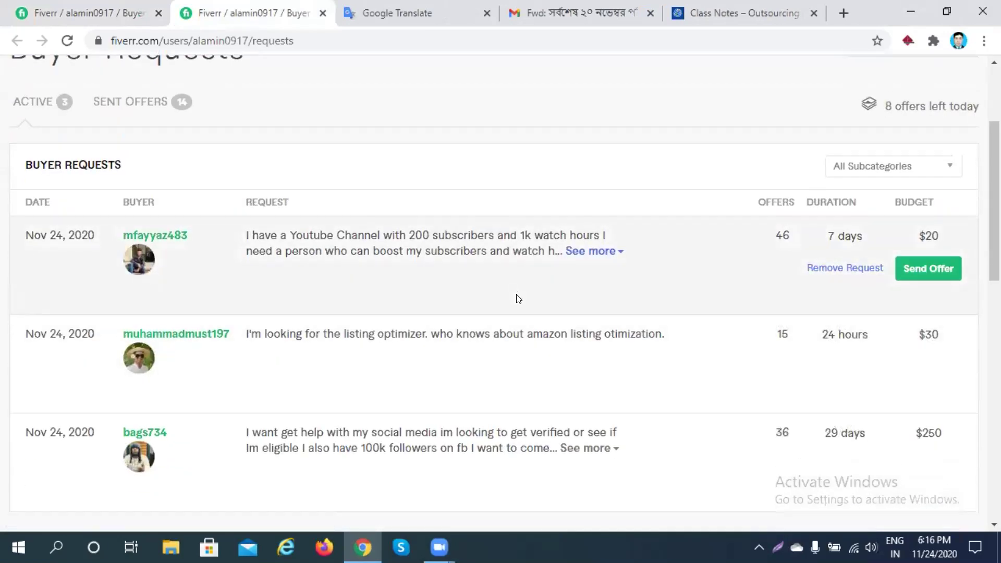
scroll(521, 297, "down", 2)
scroll(537, 290, "up", 5)
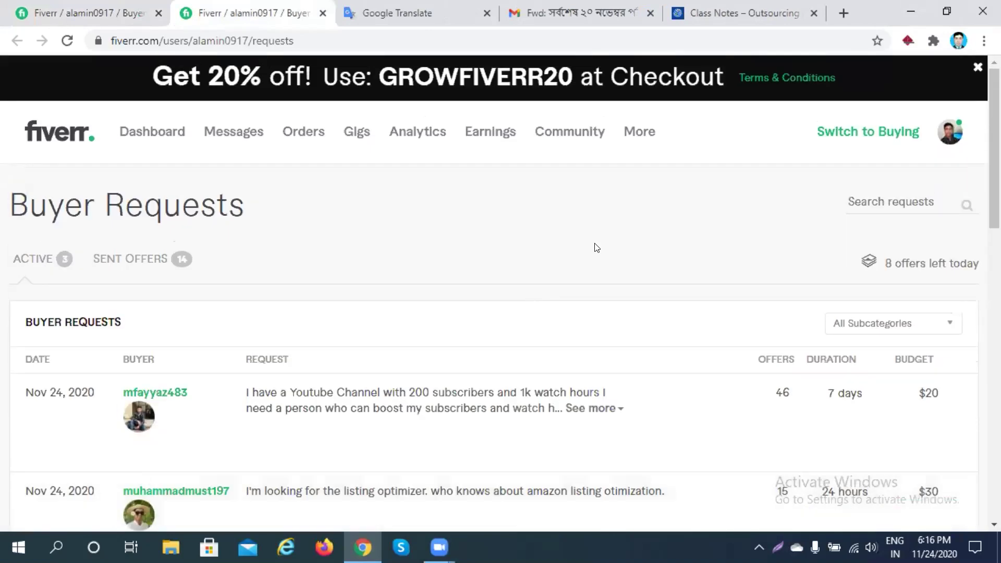
scroll(598, 249, "down", 3)
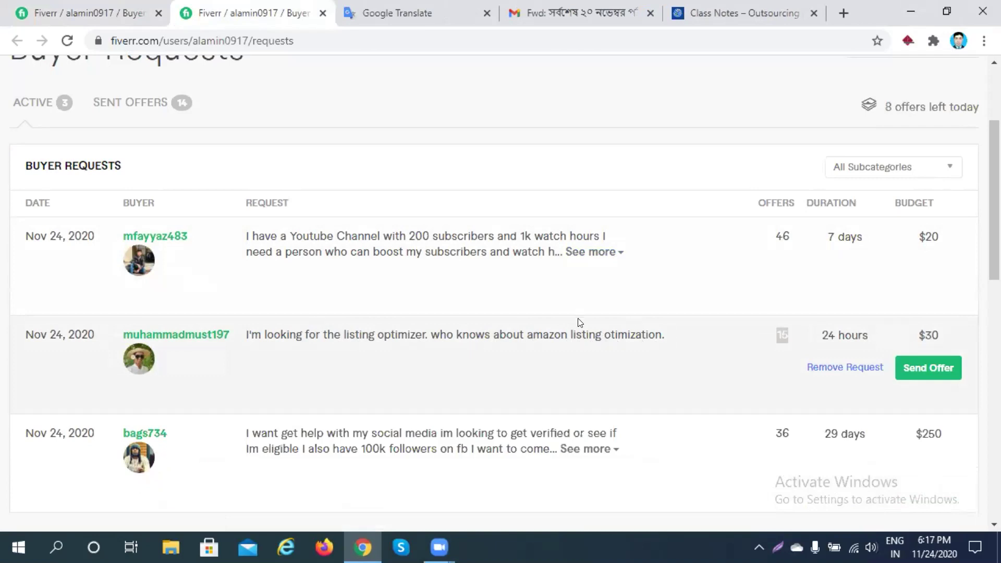
left_click_drag(782, 335, 358, 339)
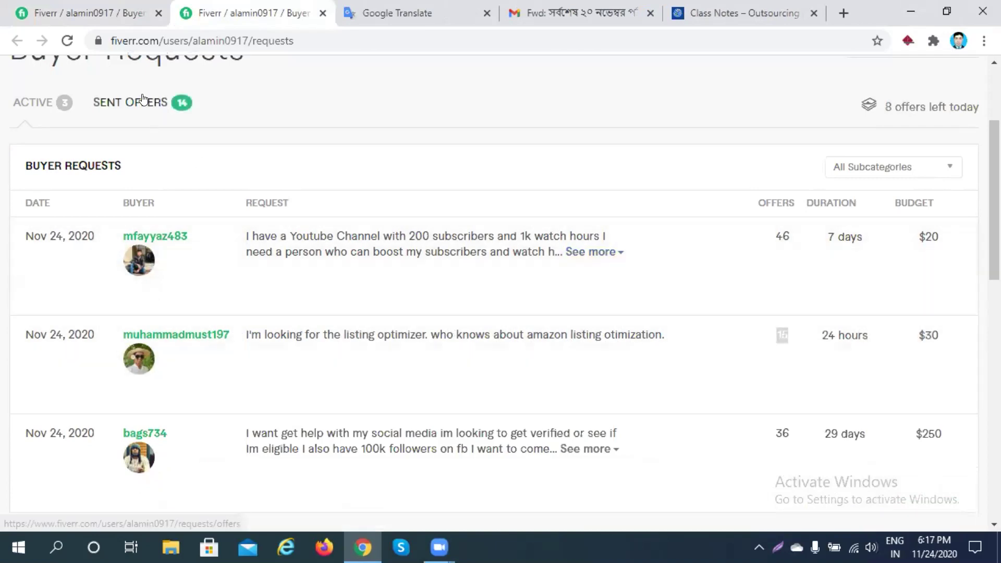
Switch to Sent Offers and scroll through the list of submitted offers
left_click(142, 100)
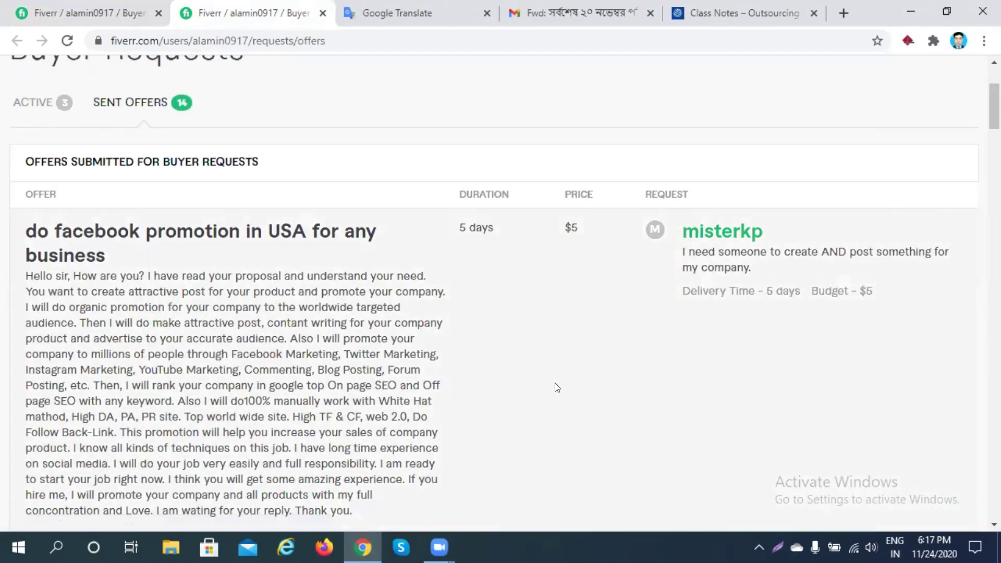
scroll(626, 393, "down", 1)
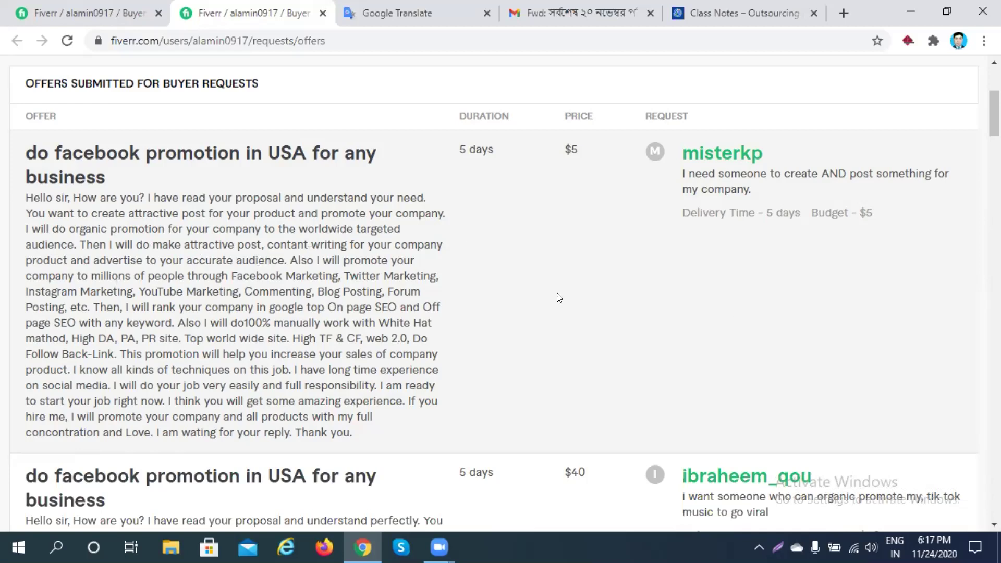
scroll(559, 298, "down", 1)
scroll(499, 282, "down", 1)
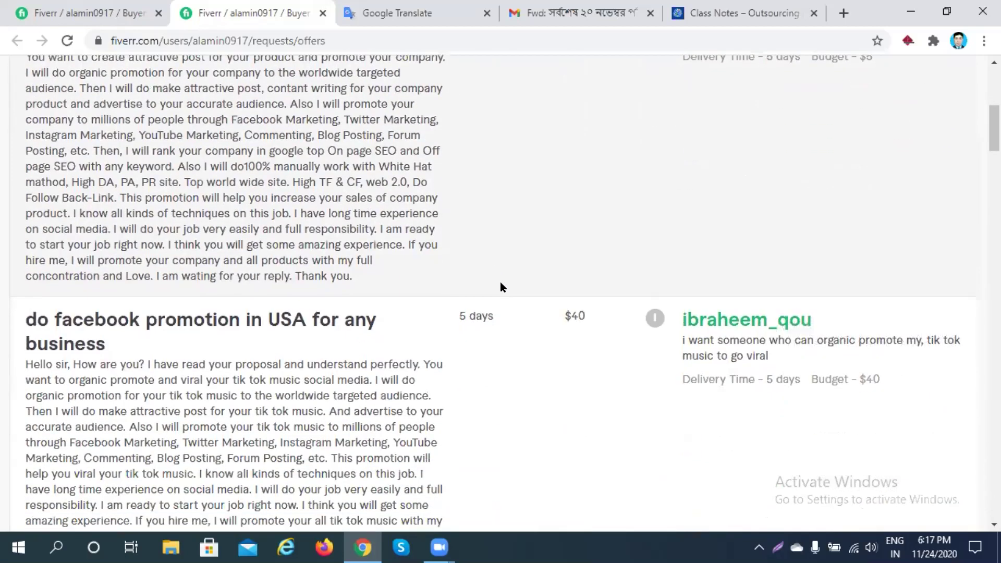
scroll(499, 288, "down", 1)
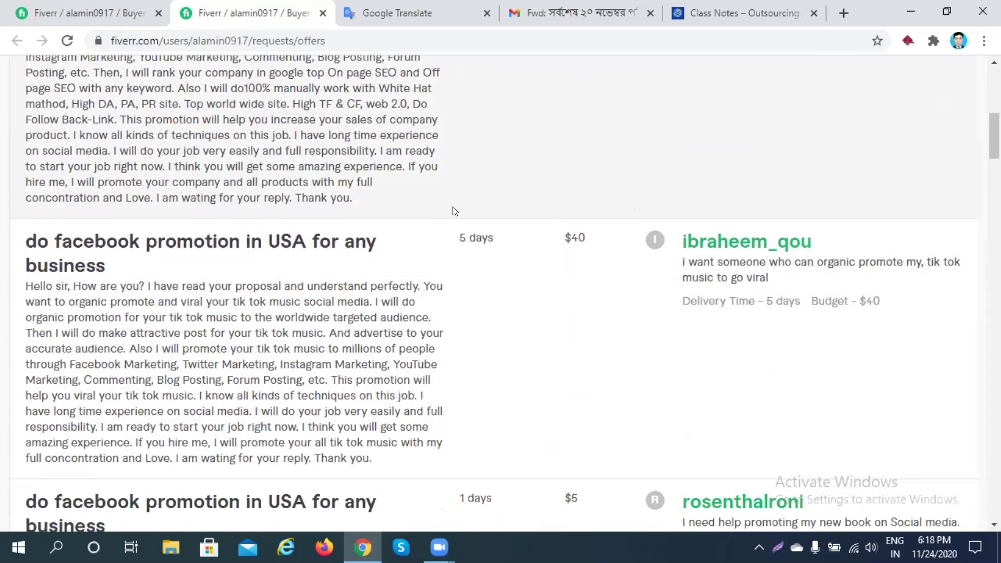
scroll(509, 235, "up", 3)
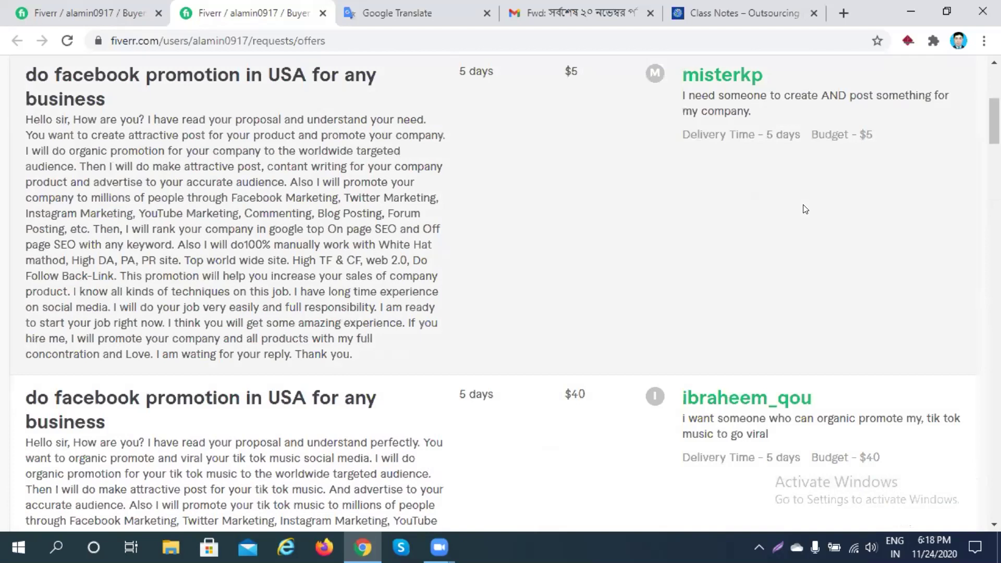
scroll(798, 209, "down", 2)
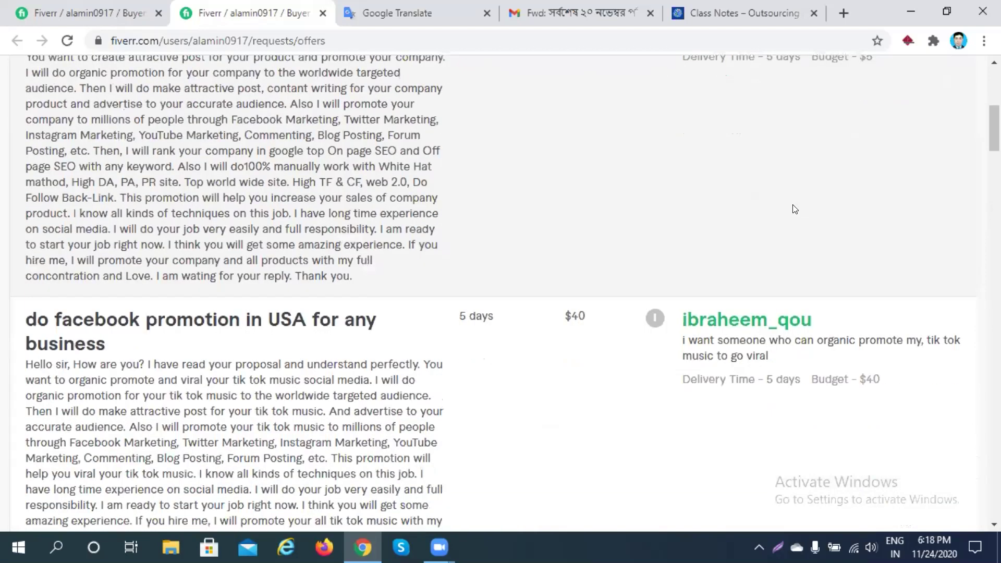
Highlight the TikTok promotion request and its proposal text to review them, then clear the selection
left_click_drag(769, 357, 678, 342)
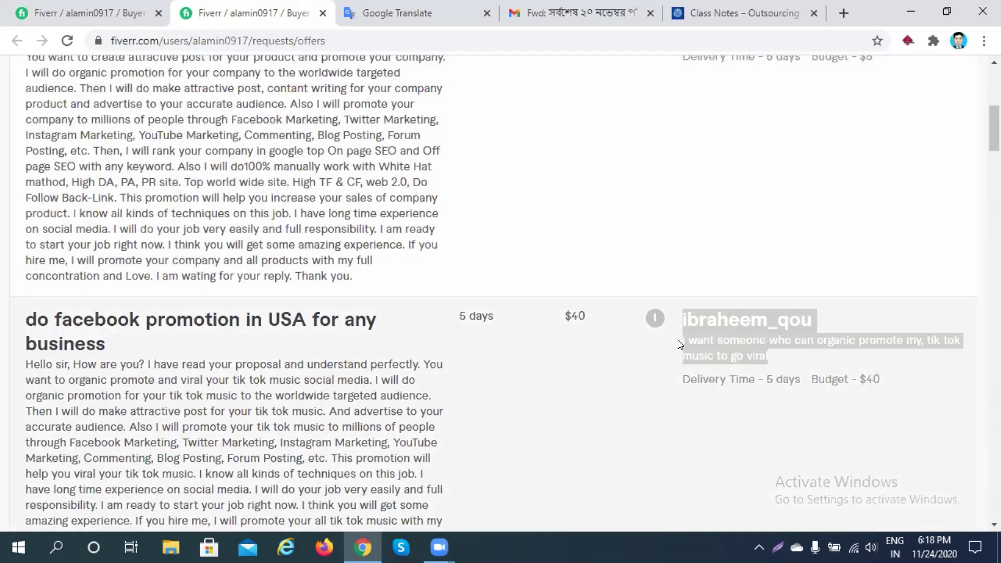
scroll(3, 249, "down", 3)
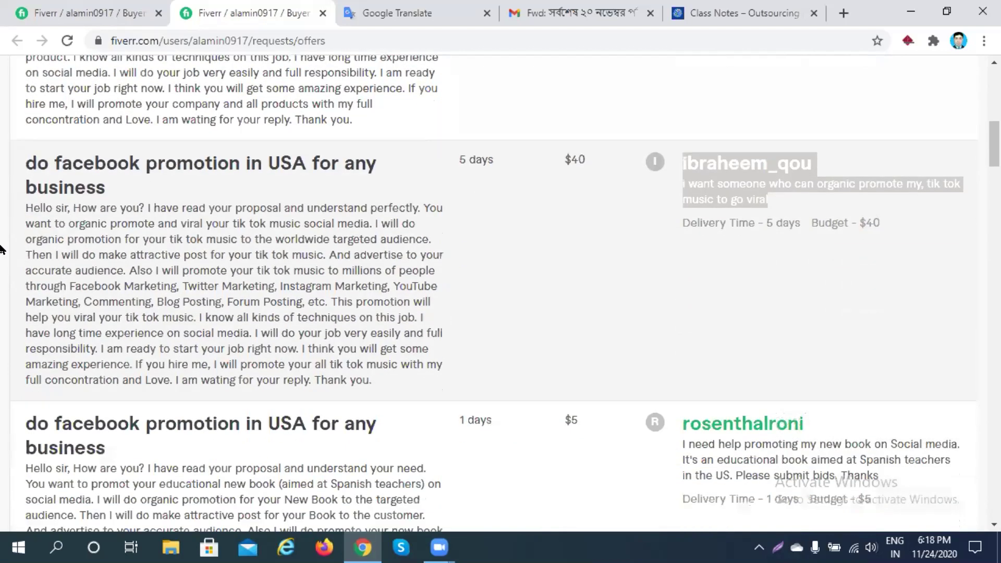
left_click_drag(25, 223, 348, 348)
left_click(520, 271)
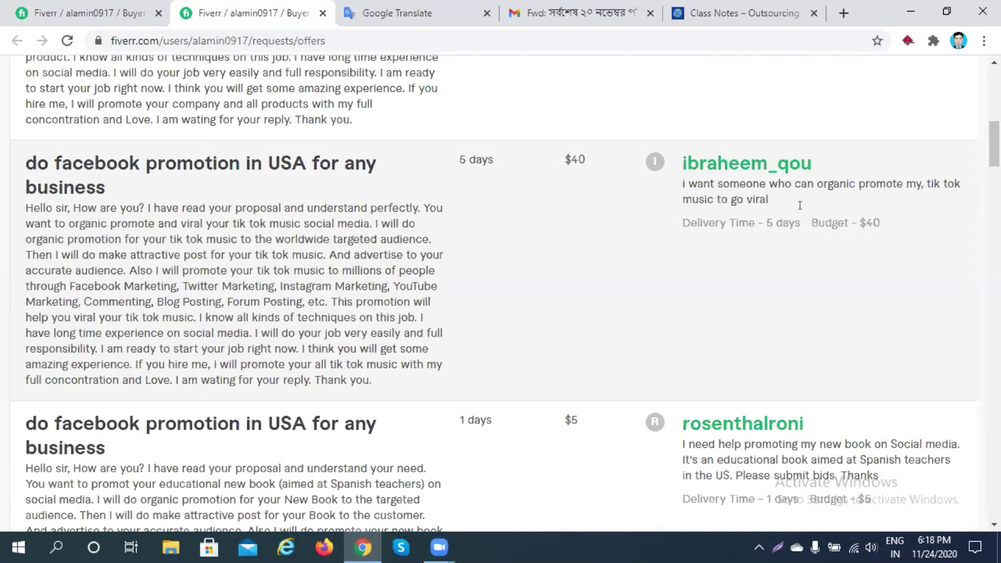
left_click_drag(768, 200, 678, 182)
left_click(517, 258)
left_click_drag(23, 207, 373, 223)
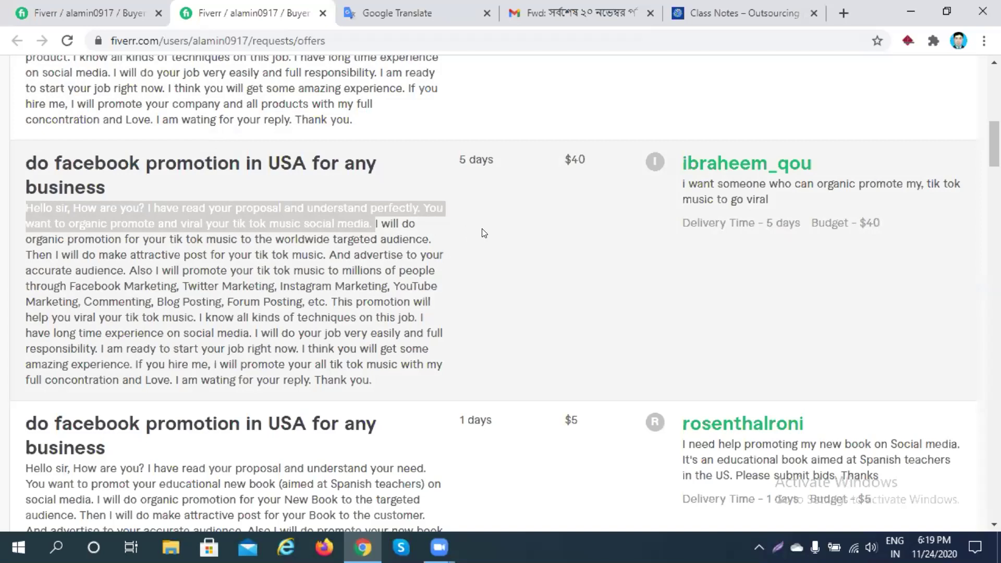
left_click(484, 233)
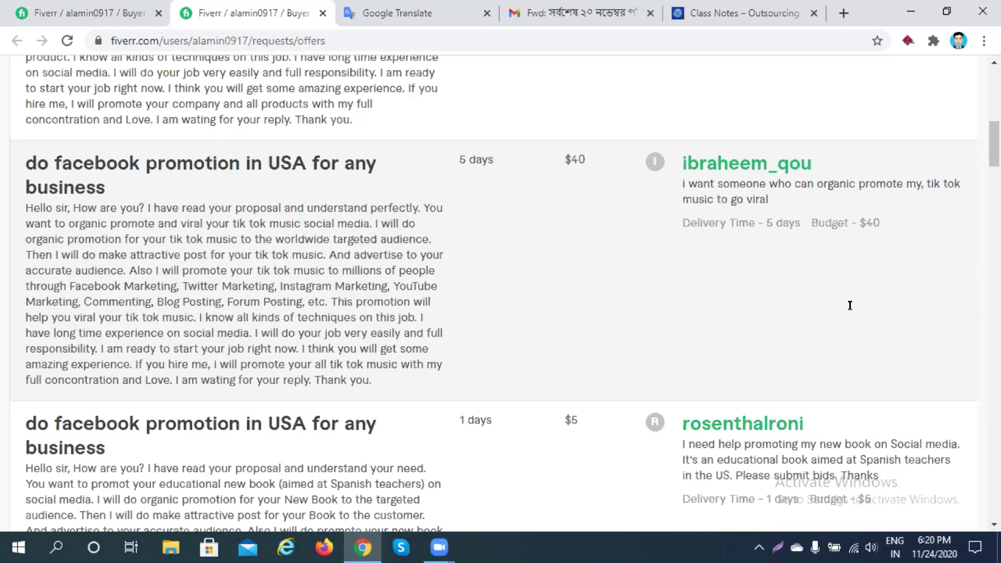
Highlight the $40 TikTok promotion buyer's request text, then scroll through the sent offers and back up
left_click_drag(768, 199, 678, 178)
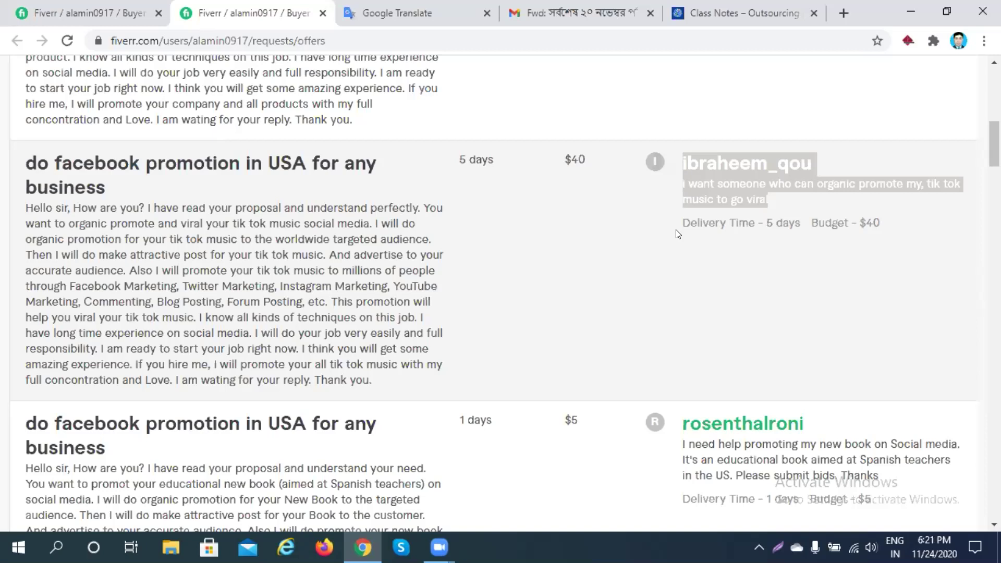
scroll(556, 448, "down", 4)
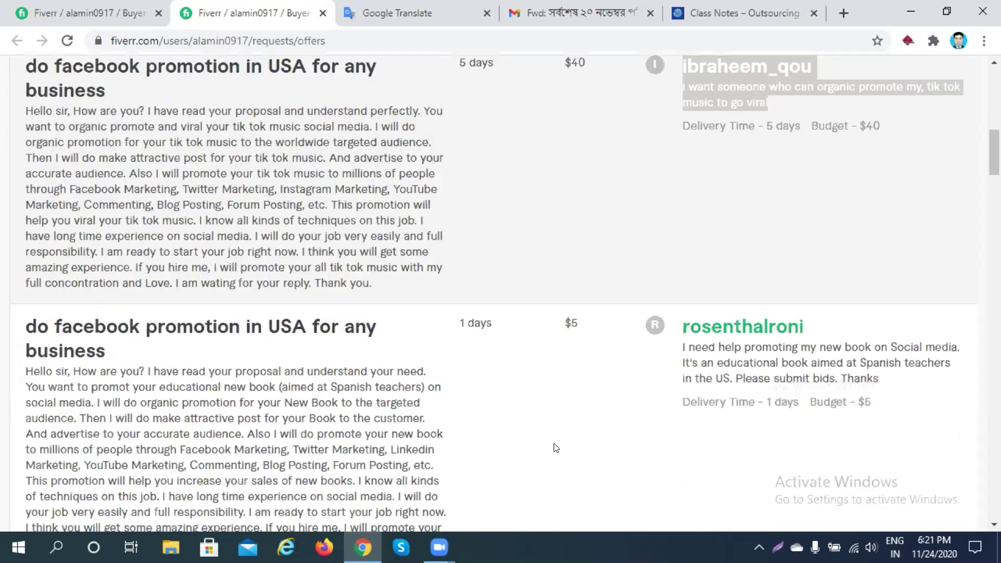
scroll(556, 448, "down", 2)
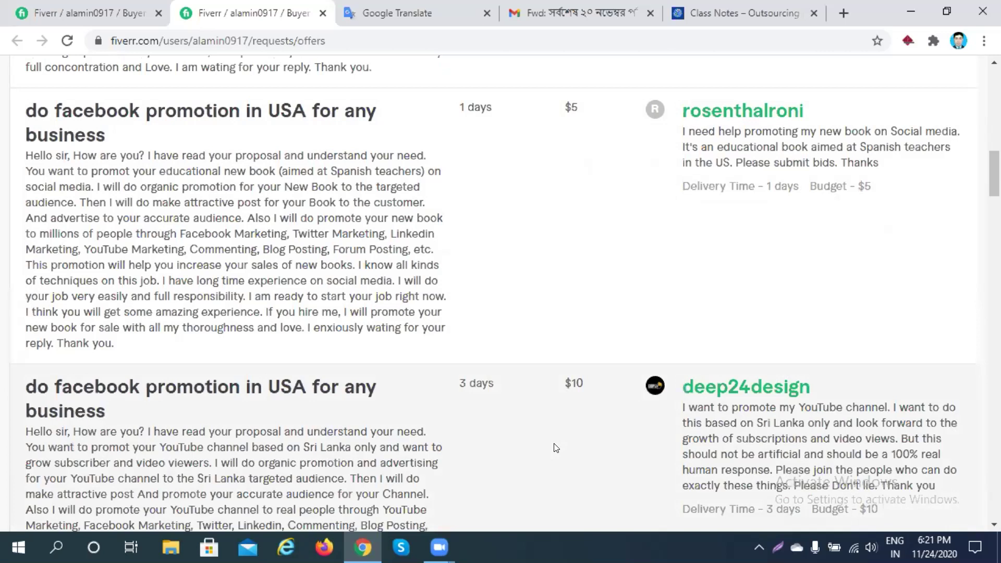
scroll(560, 311, "up", 5)
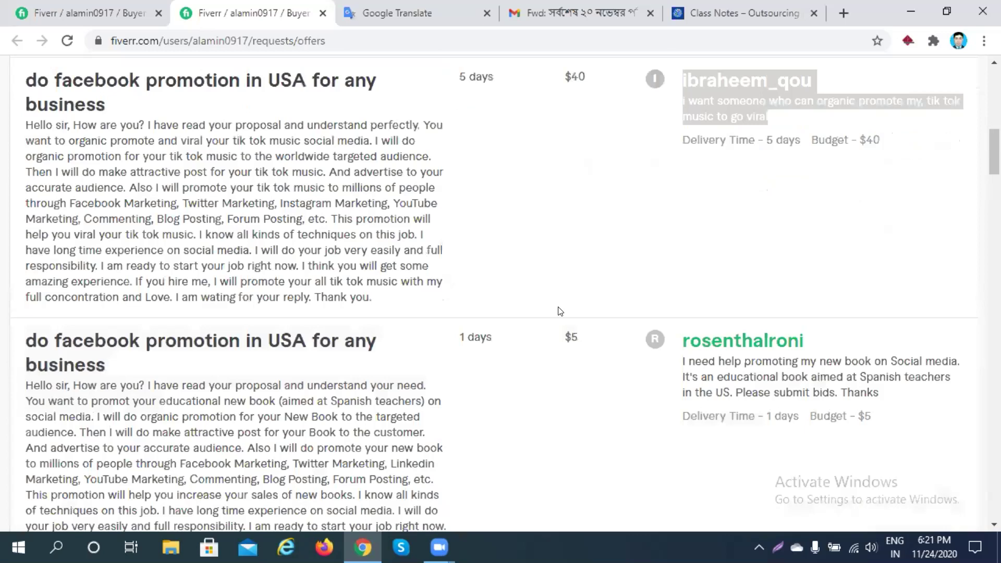
scroll(387, 301, "up", 5)
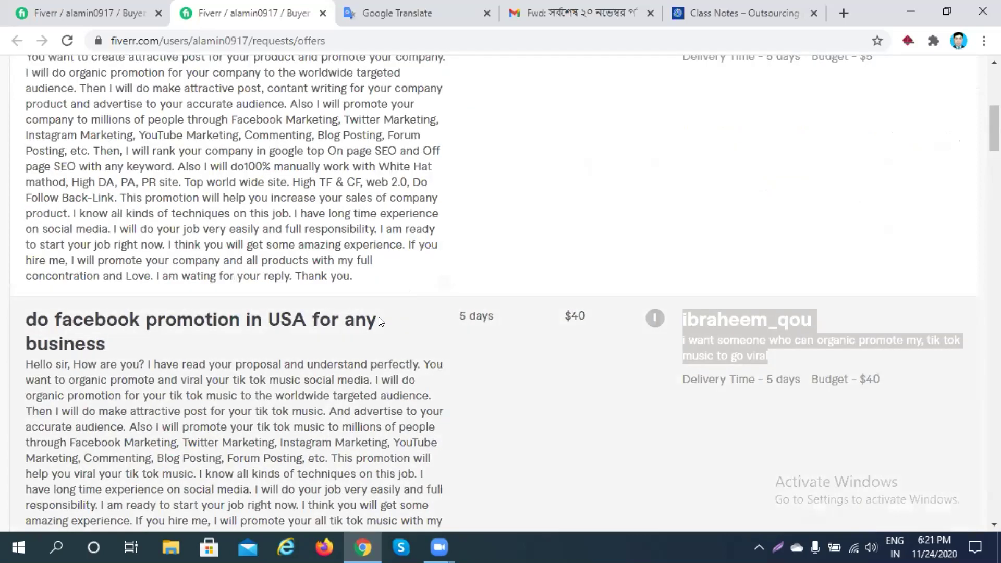
scroll(530, 174, "up", 8)
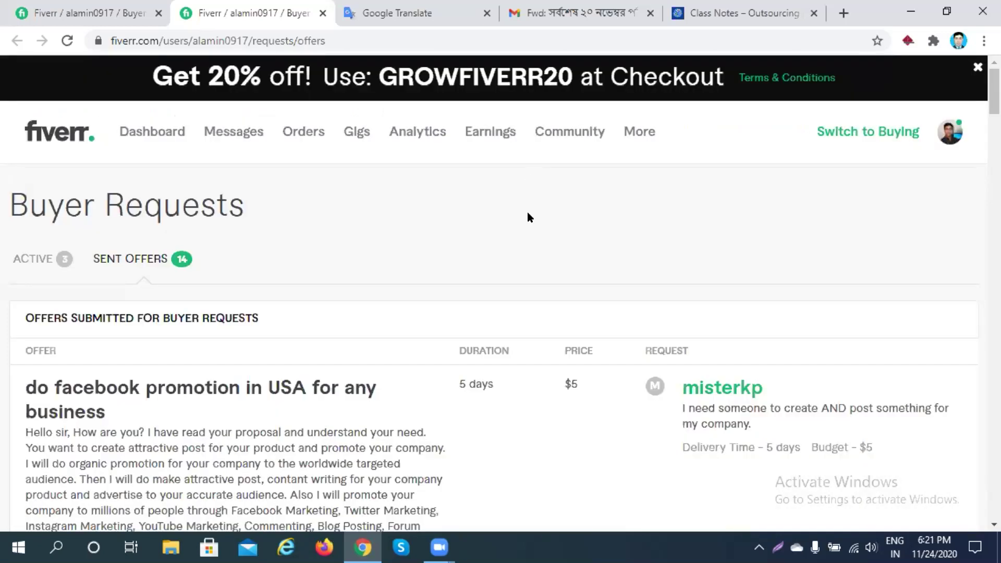
Scroll through the first sent offer, return to the top, and go to the Gigs page
scroll(603, 384, "down", 1)
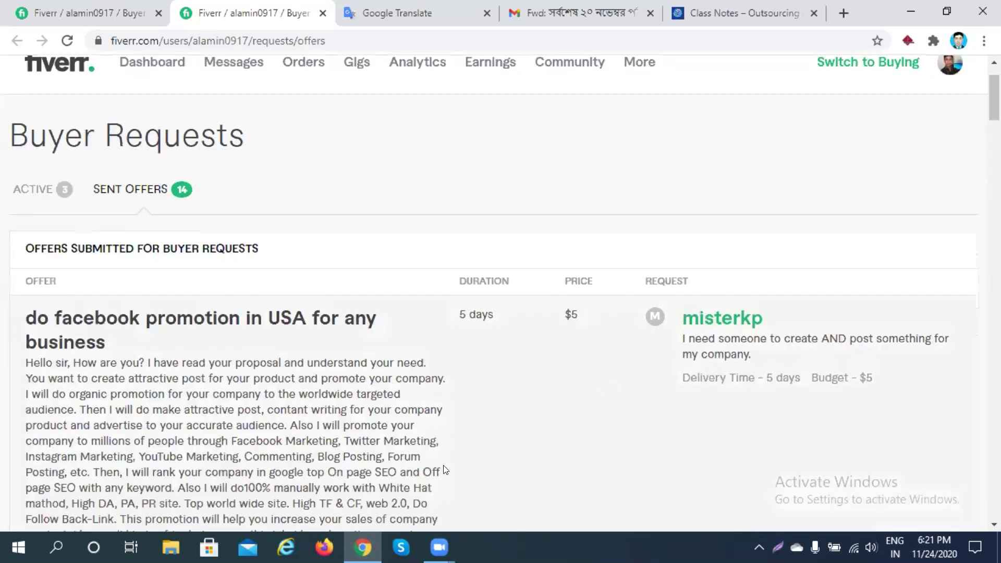
scroll(499, 442, "down", 3)
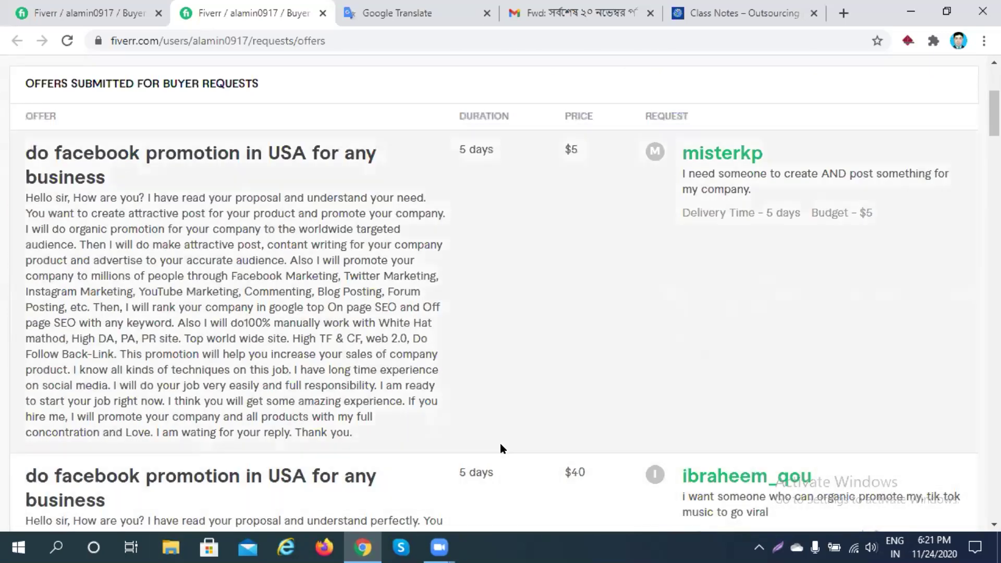
scroll(499, 444, "down", 1)
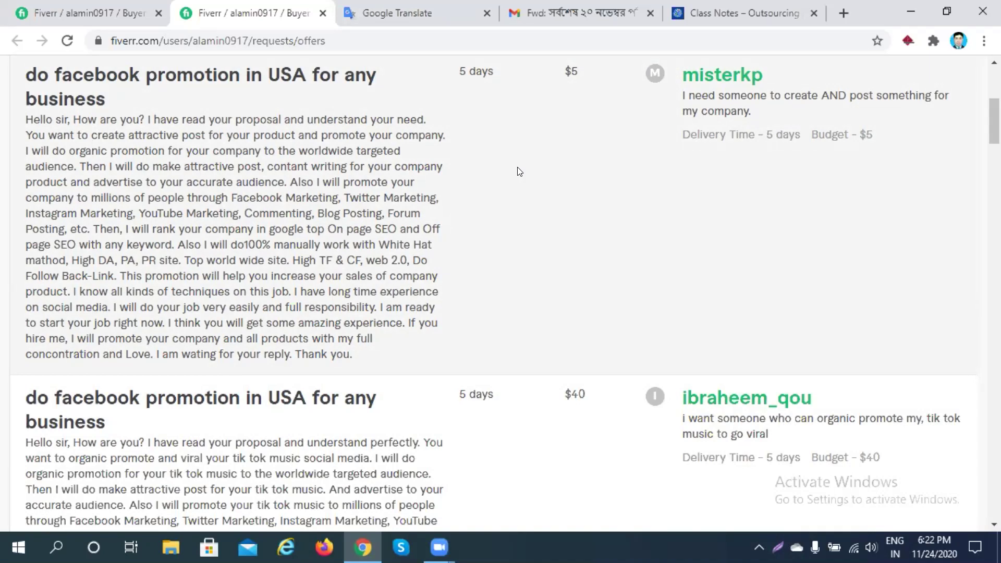
scroll(576, 265, "up", 5)
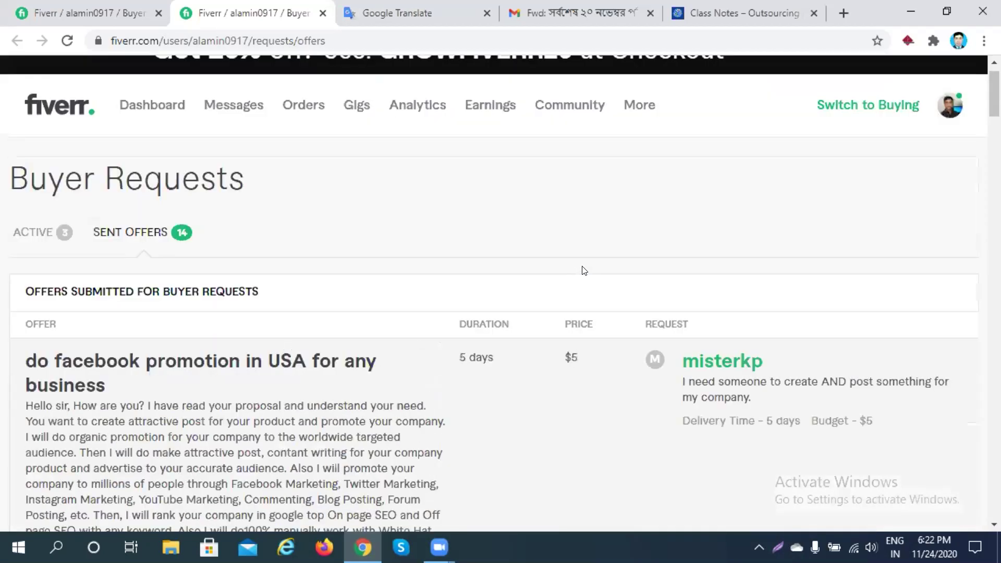
scroll(581, 268, "up", 1)
left_click(357, 132)
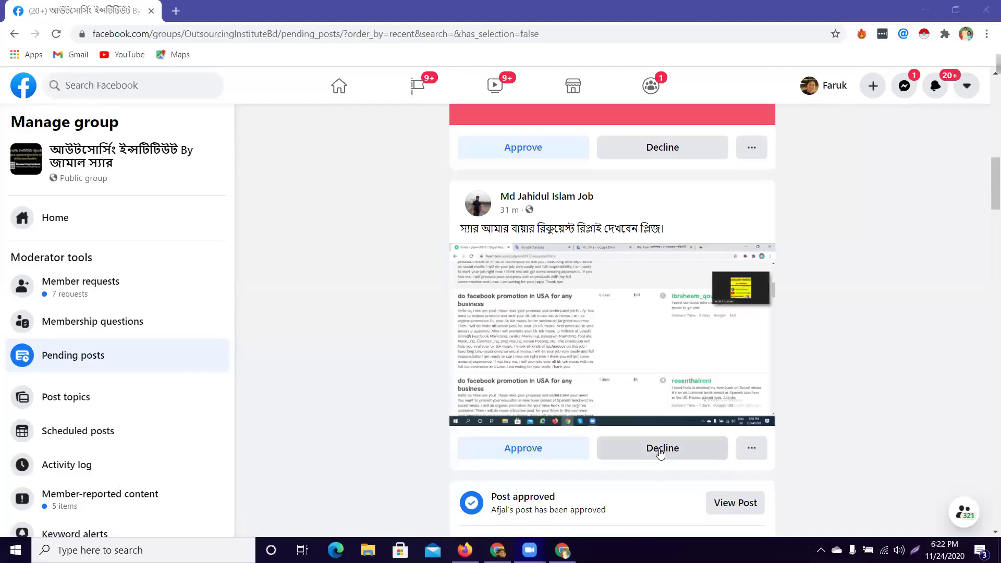
Decline the pending post with the Fiverr buyer requests screenshot
left_click(673, 457)
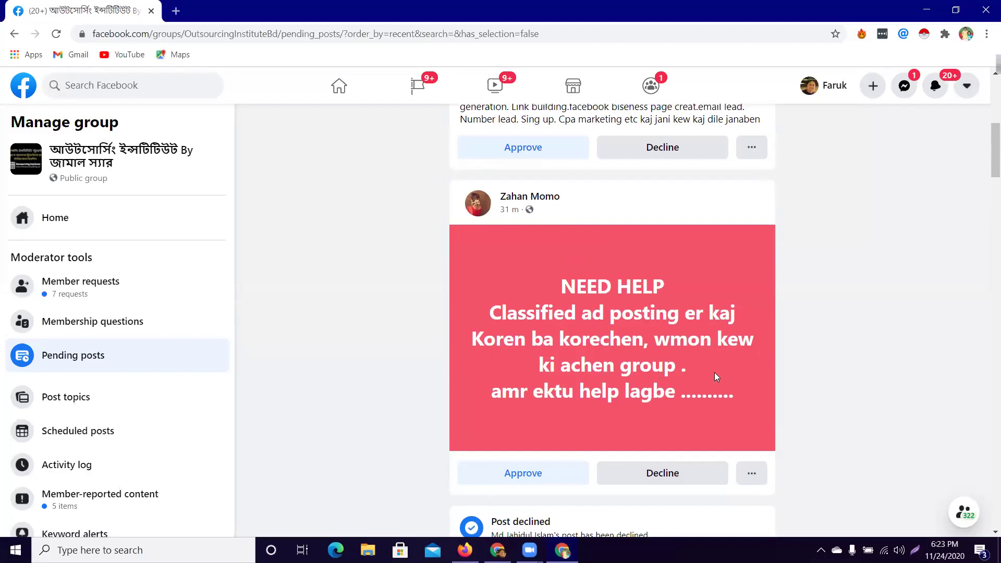
Approve the NEED HELP classified-ad post, decline the marketing-services post, and briefly highlight the next post's author name
left_click(527, 473)
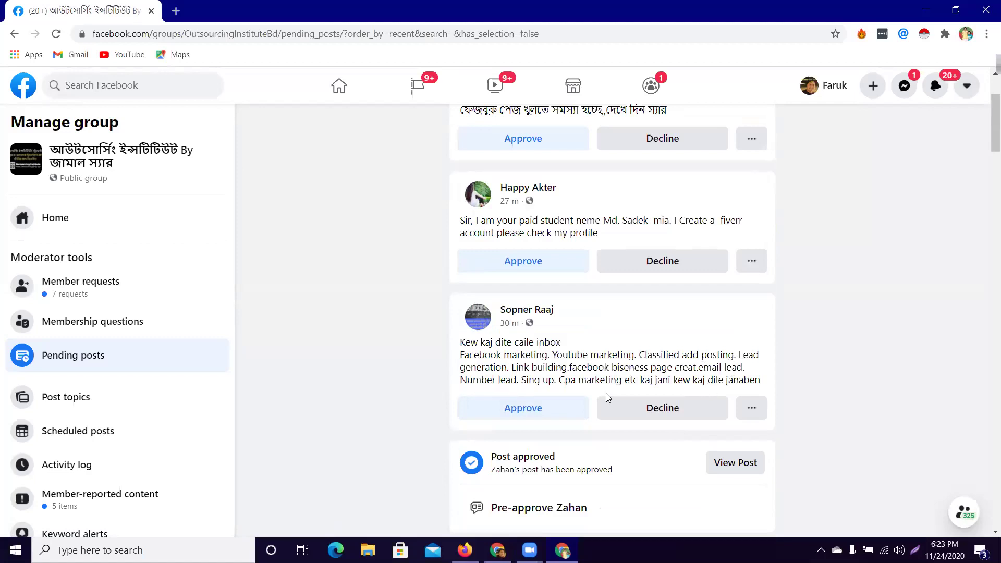
left_click(655, 409)
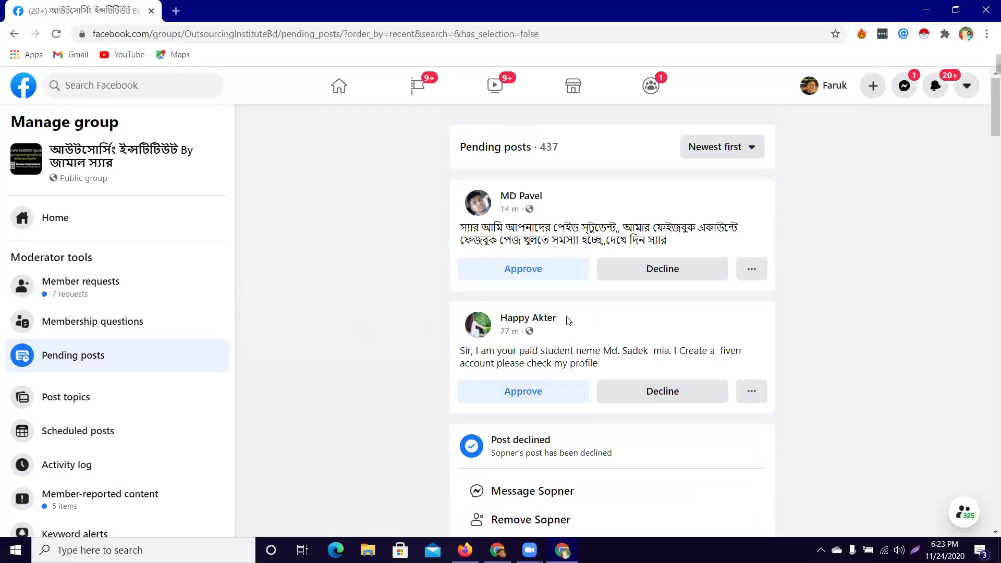
left_click_drag(568, 319, 499, 317)
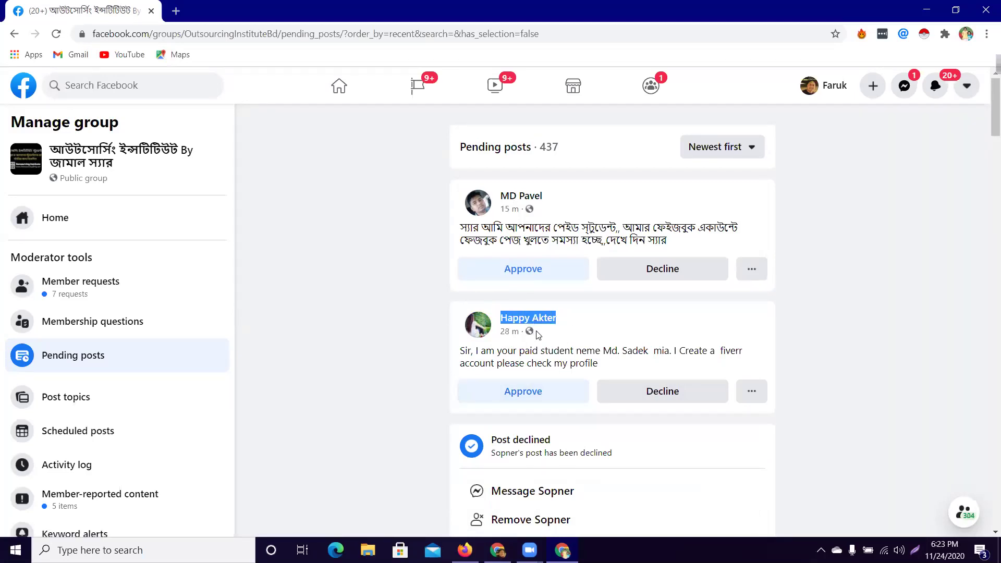
left_click(323, 360)
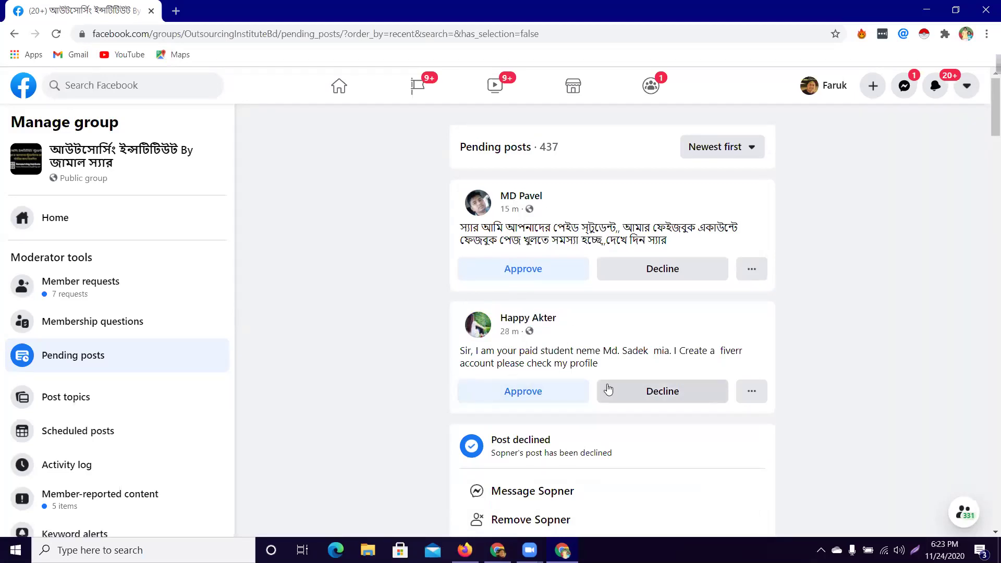
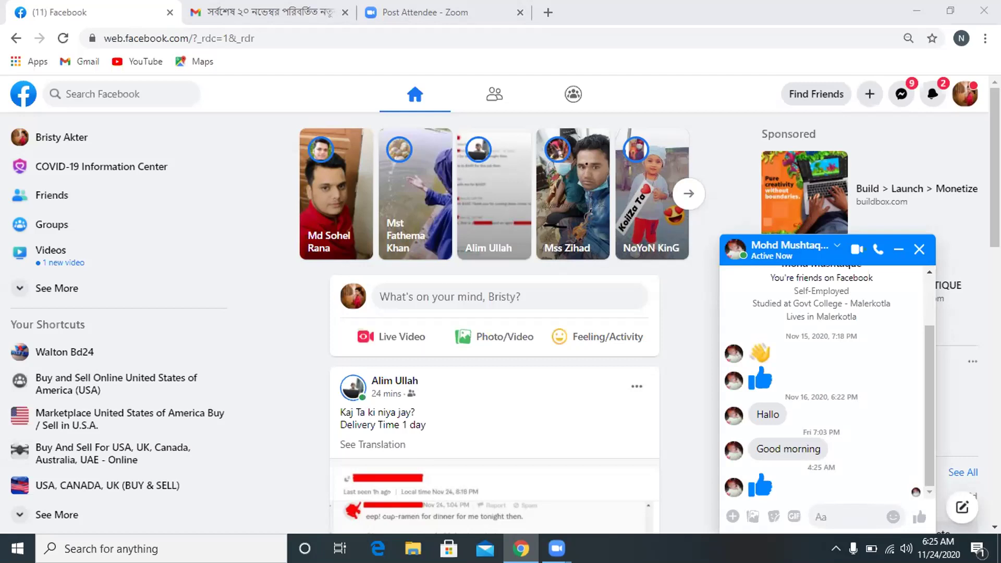
Close the Messenger chat and switch to managing the Walton Bd24 page
left_click(919, 250)
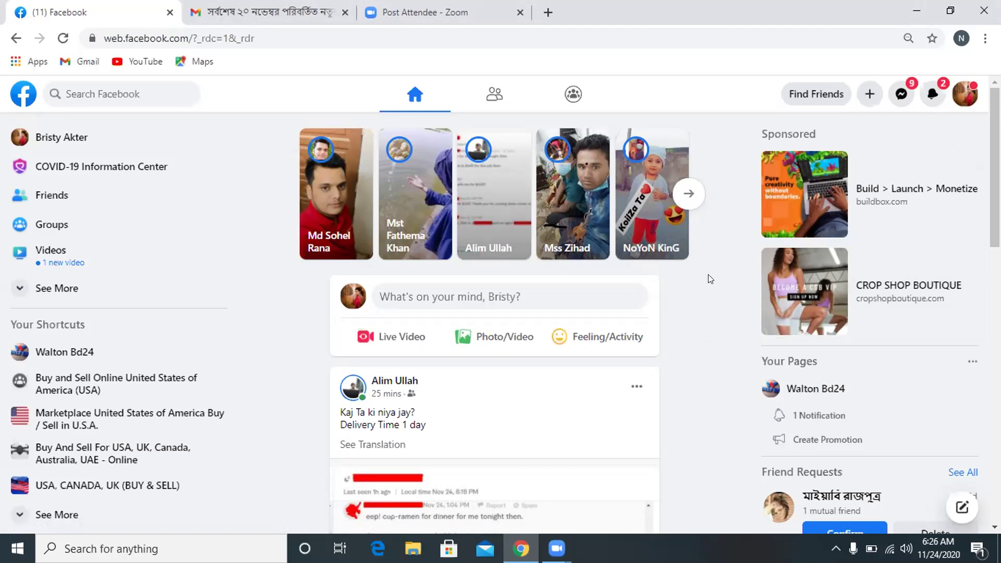
left_click(727, 386)
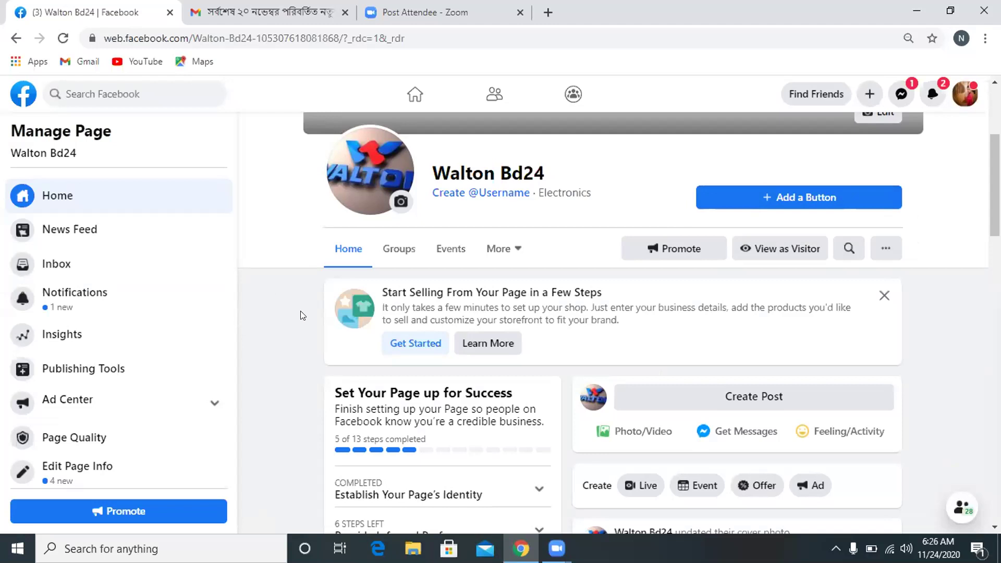
scroll(302, 315, "down", 2)
scroll(301, 315, "down", 3)
scroll(302, 315, "down", 3)
scroll(302, 315, "down", 3)
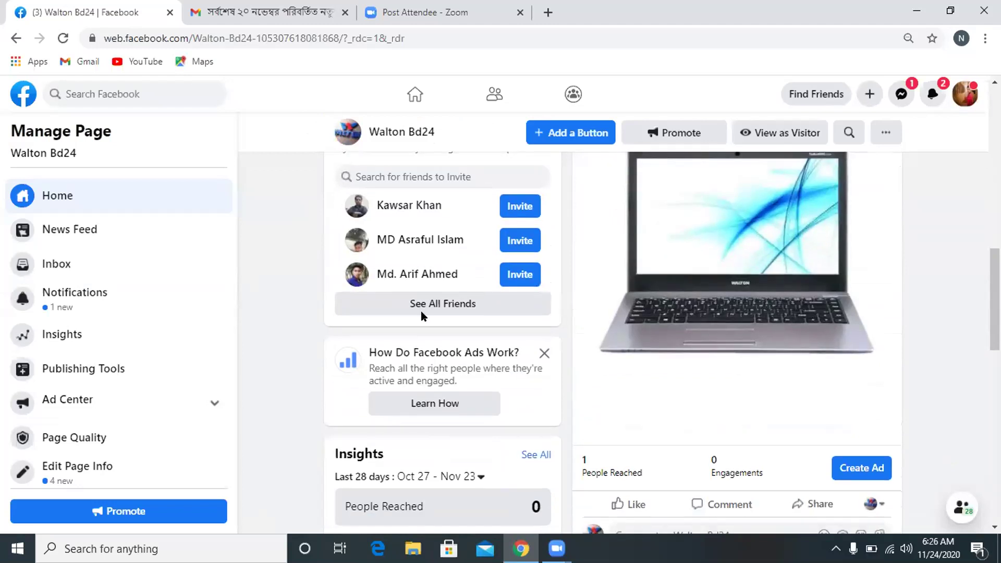
scroll(422, 315, "up", 1)
scroll(422, 315, "up", 3)
scroll(295, 287, "up", 4)
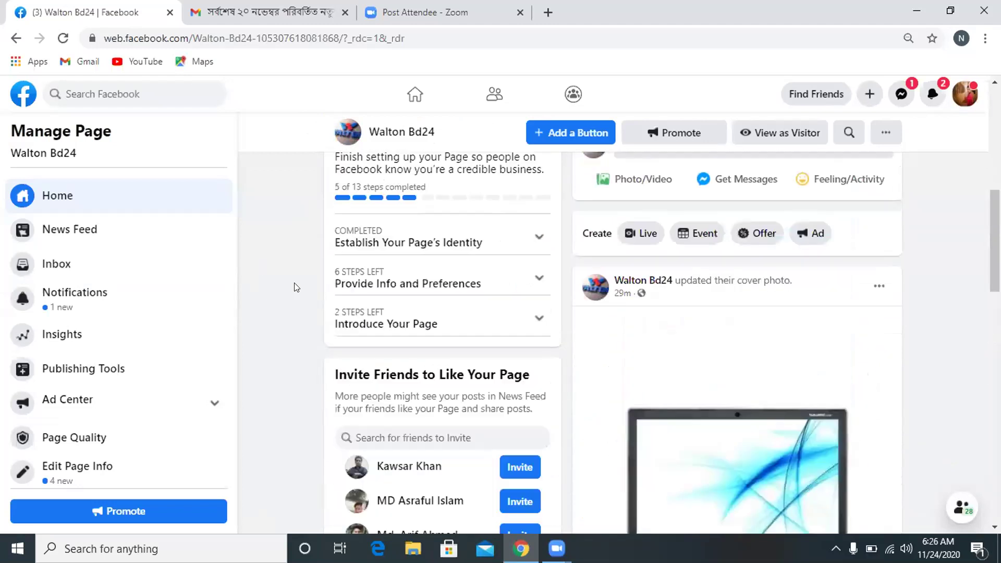
scroll(295, 287, "down", 6)
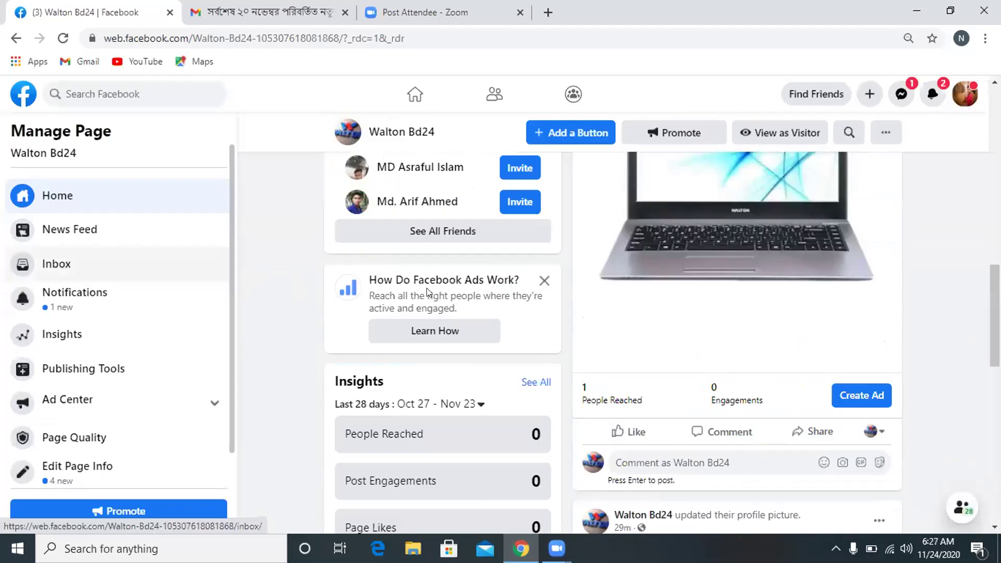
scroll(426, 288, "up", 1)
scroll(439, 273, "up", 7)
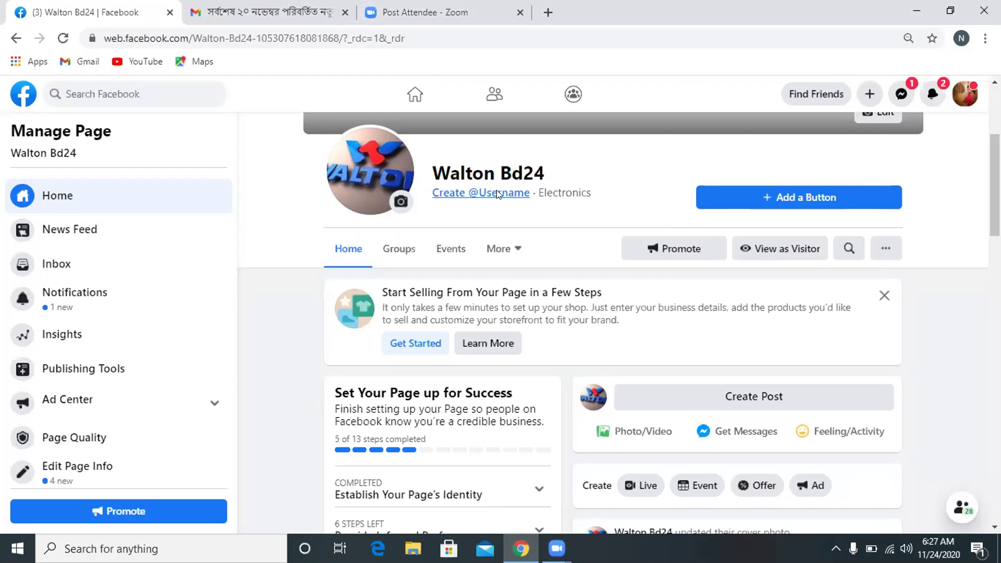
Enter 'walton24' as the Walton Bd24 page username and check its availability
left_click(498, 196)
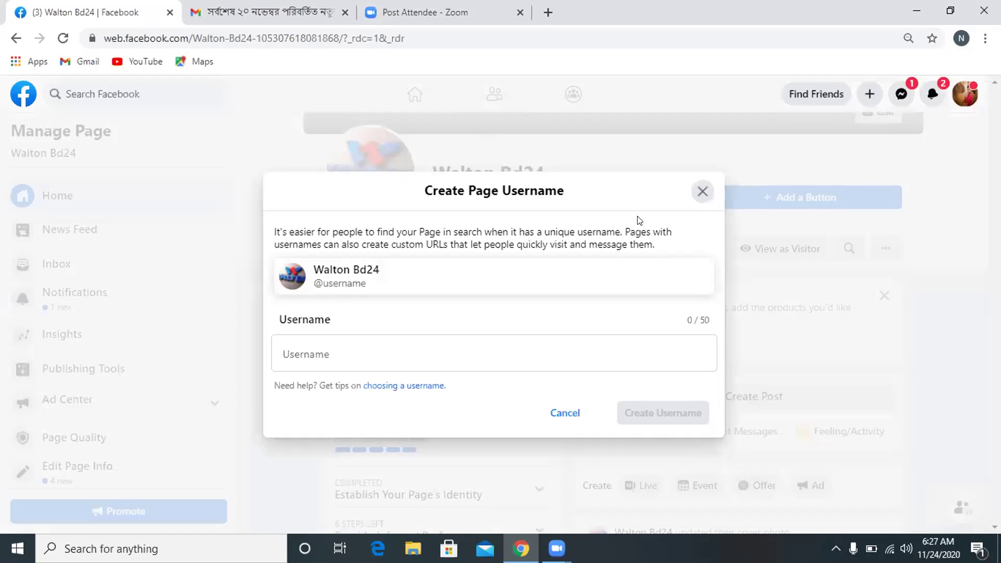
left_click(293, 350)
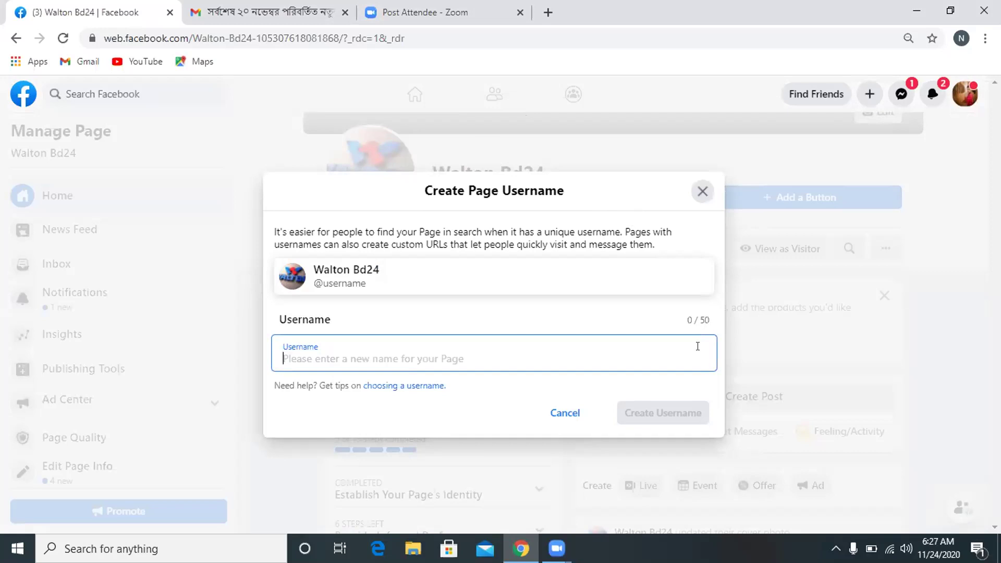
type("md")
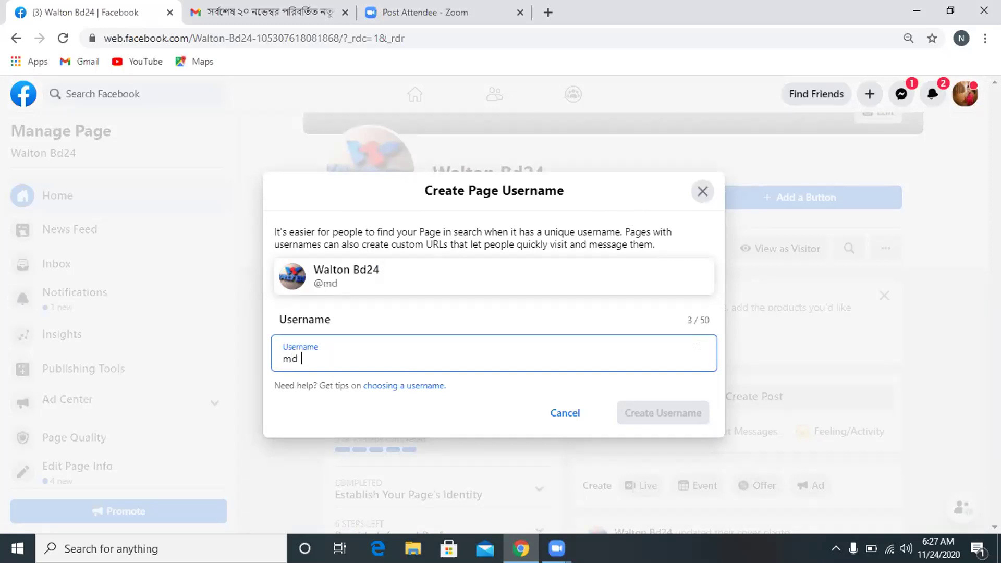
key("BackSpace")
key("BackSpace")
key("BackSpace")
type("waltonbd")
type("24")
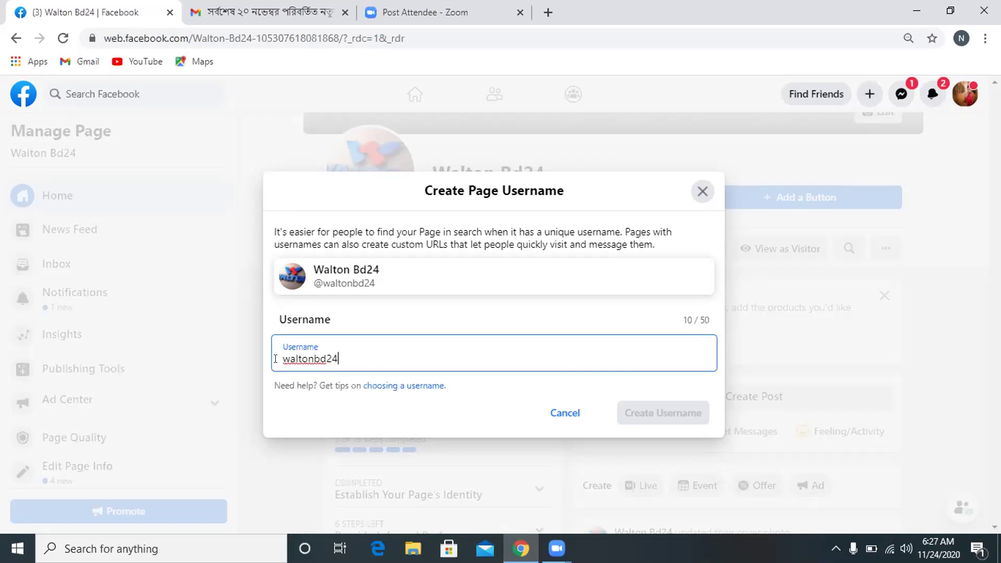
right_click(609, 337)
left_click(490, 362)
left_click(436, 414)
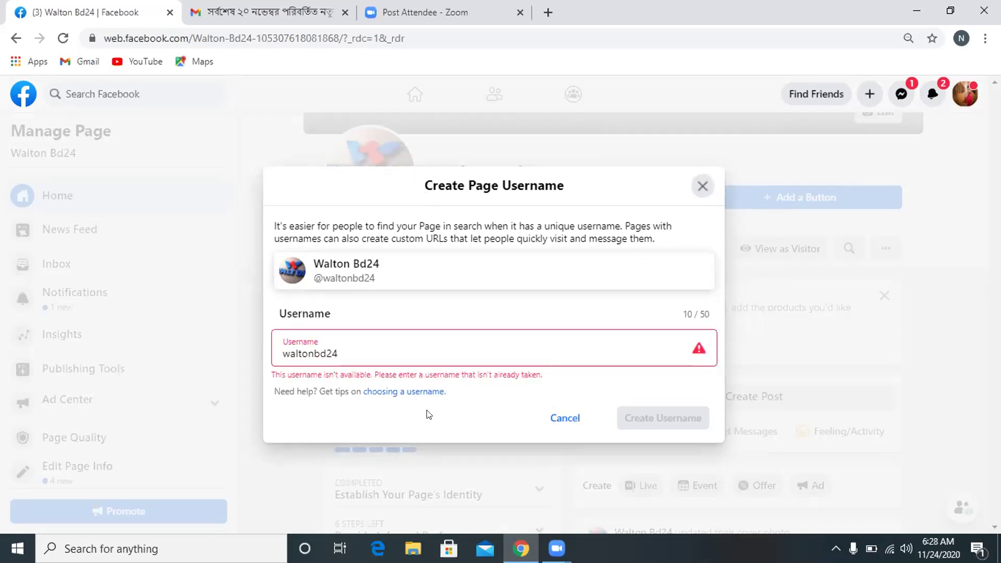
Change the taken username to 'waltonb34728' and create it
left_click(360, 348)
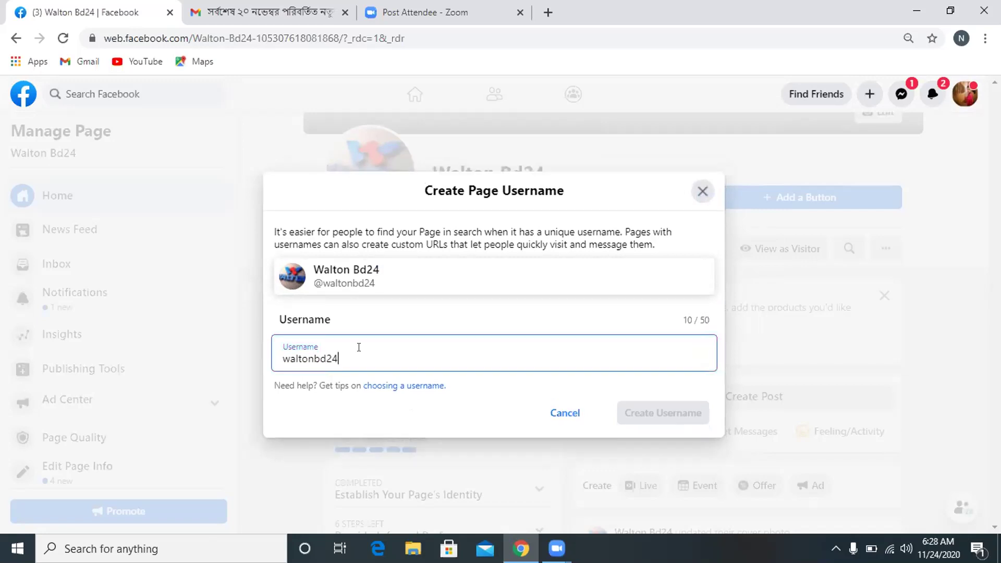
key("BackSpace")
key("BackSpace")
key("BackSpace")
type("3407208")
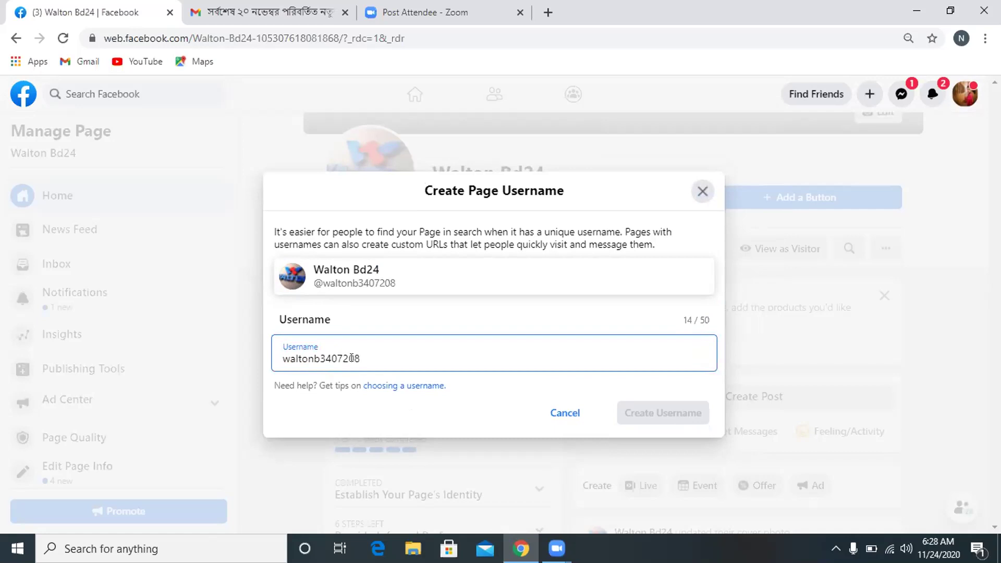
key("BackSpace")
key("BackSpace")
key("BackSpace")
key("BackSpace")
key("BackSpace")
type("728")
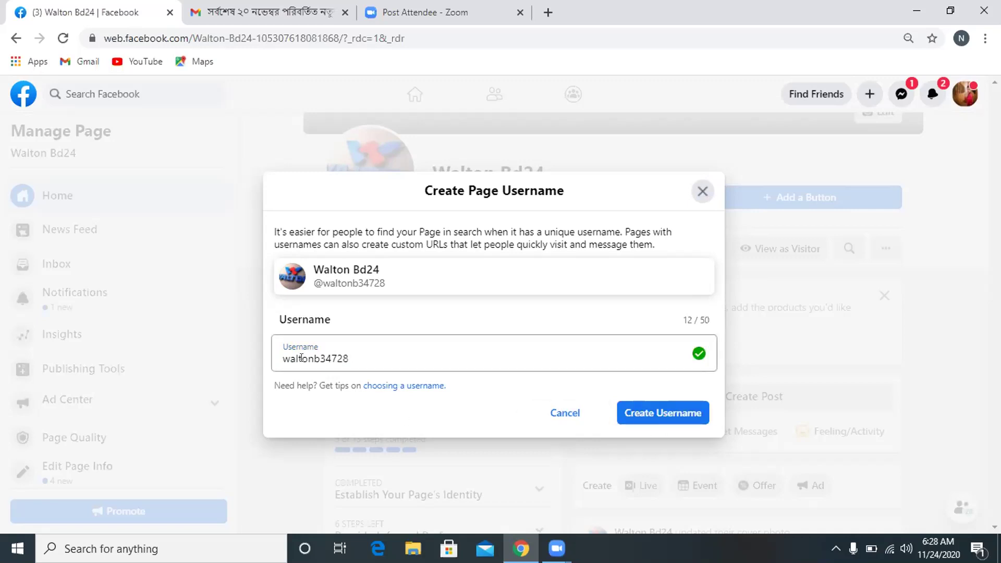
left_click(653, 412)
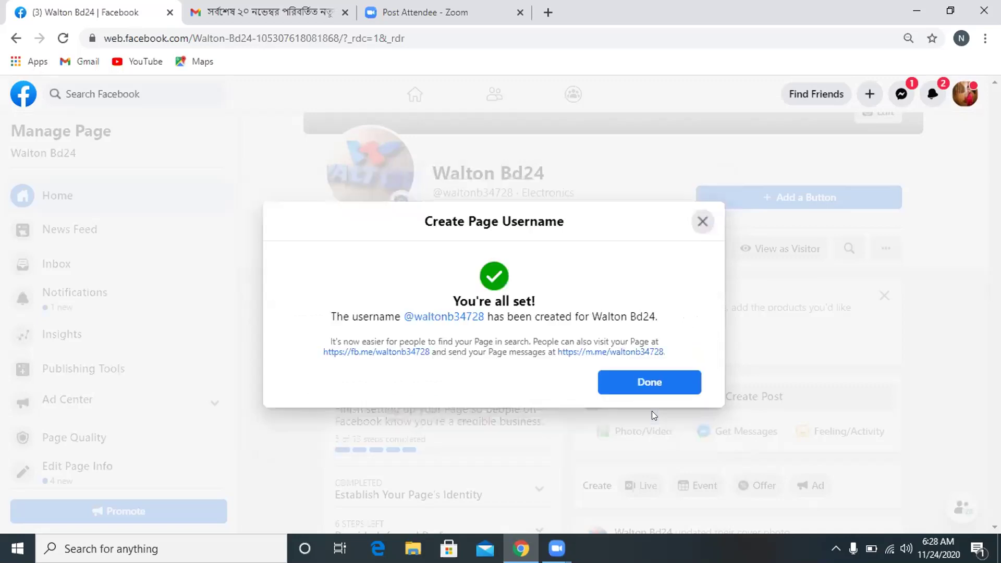
Dismiss the You're all set confirmation and scroll down the page to its Insights
left_click(657, 370)
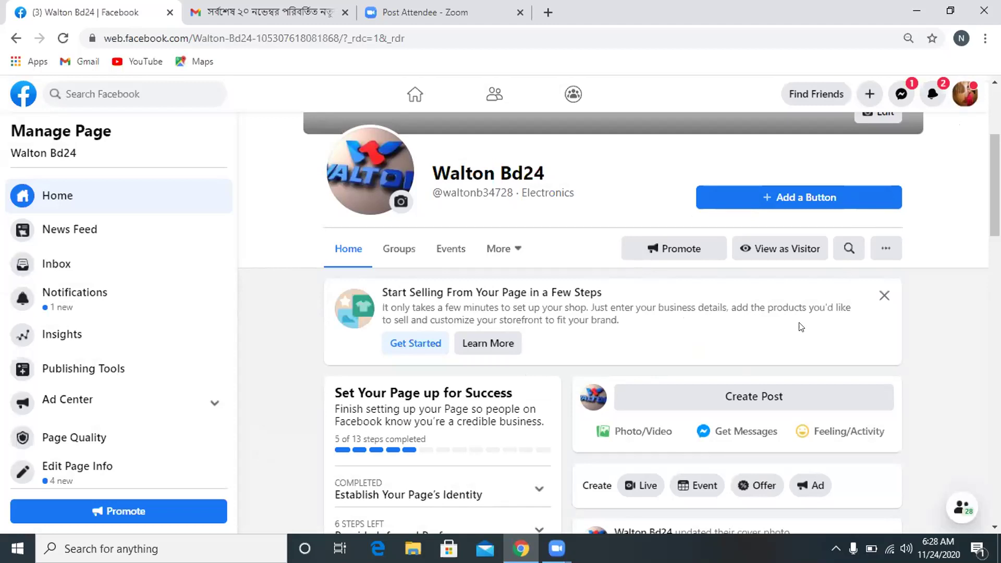
scroll(766, 348, "down", 1)
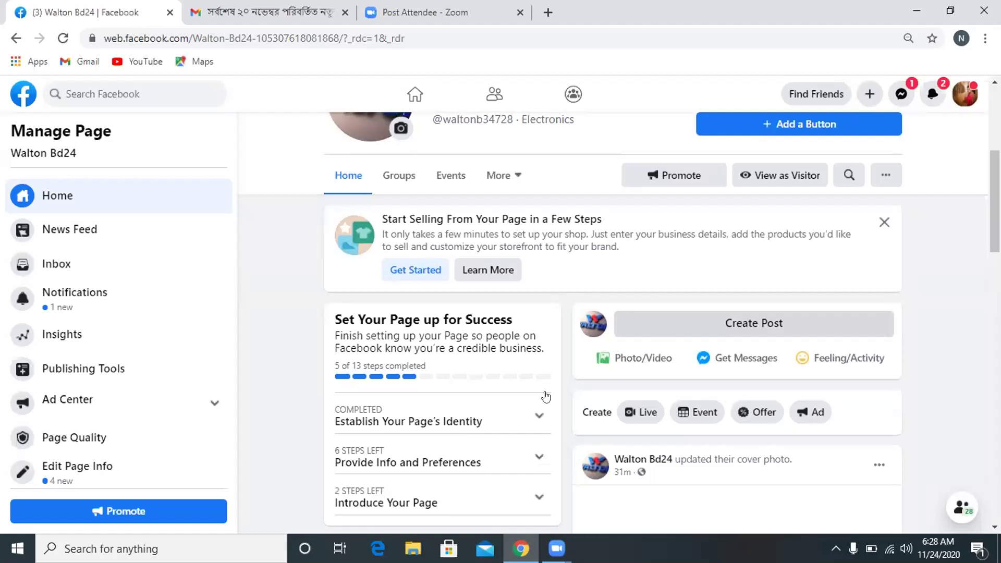
scroll(800, 331, "up", 4)
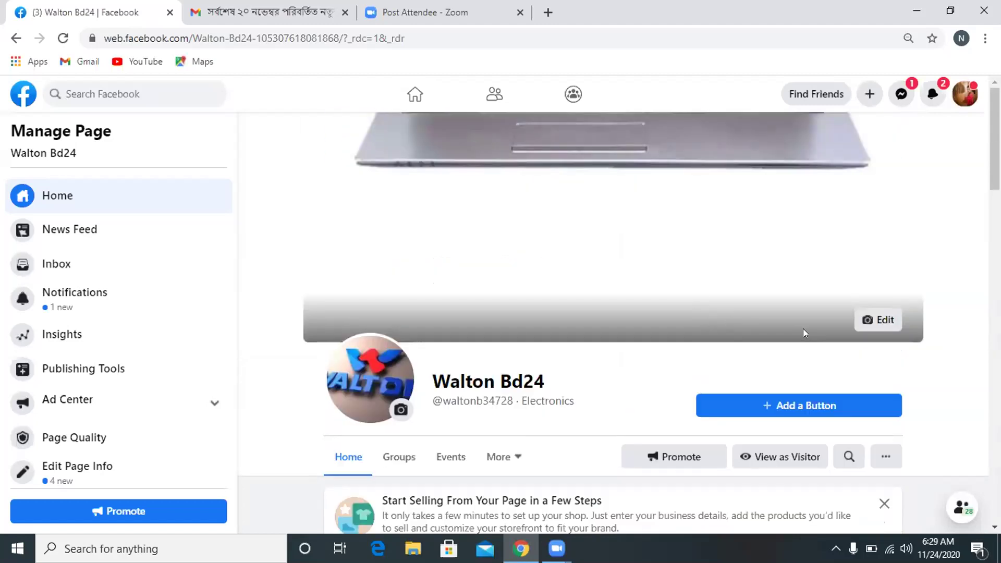
scroll(803, 331, "down", 8)
scroll(749, 346, "down", 3)
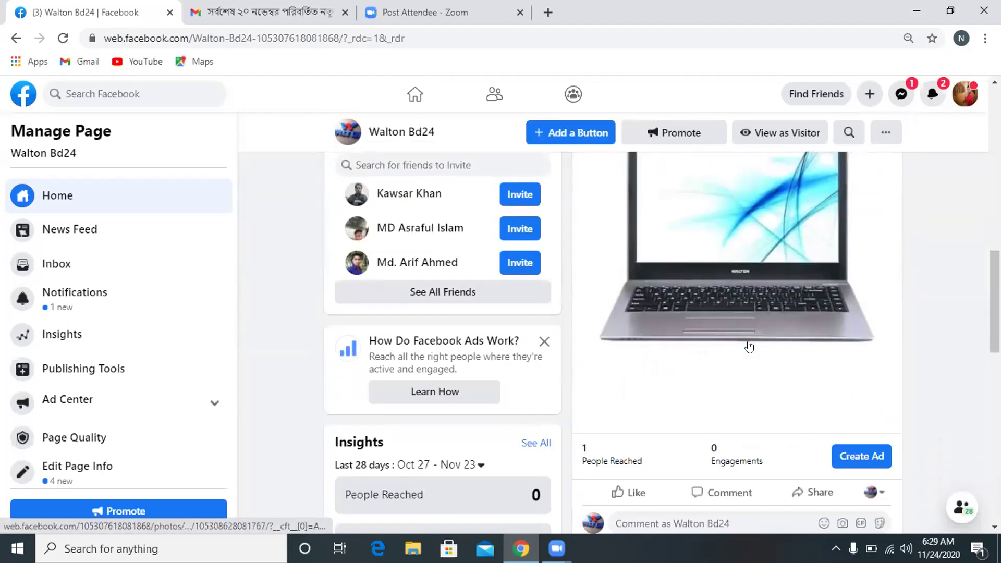
scroll(573, 337, "down", 2)
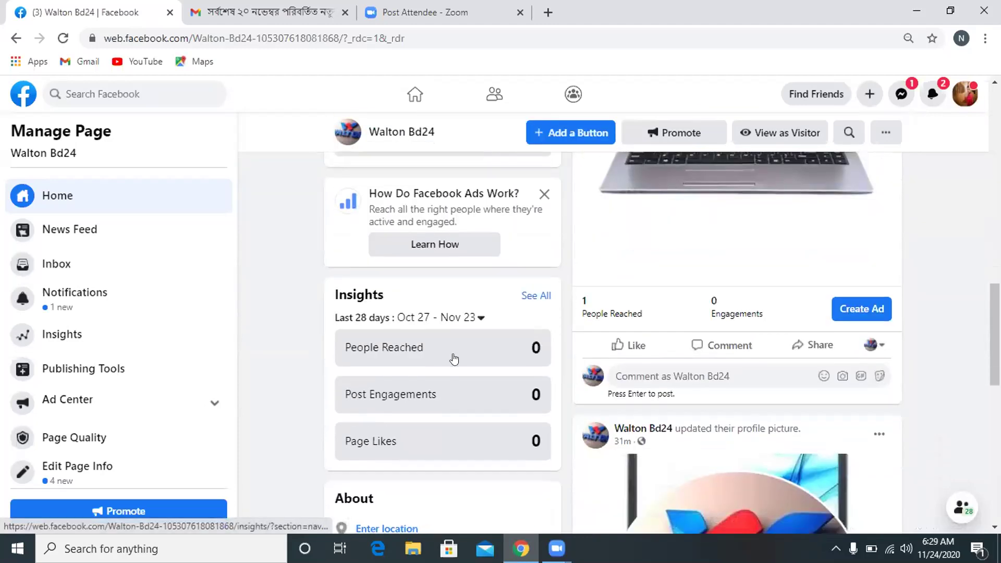
scroll(454, 350, "down", 1)
scroll(125, 352, "down", 1)
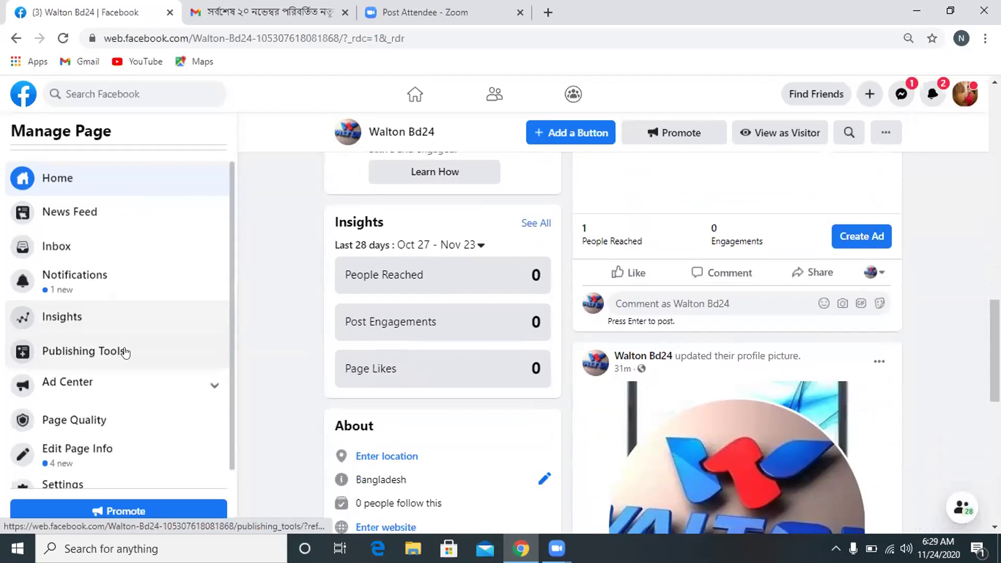
scroll(125, 353, "down", 1)
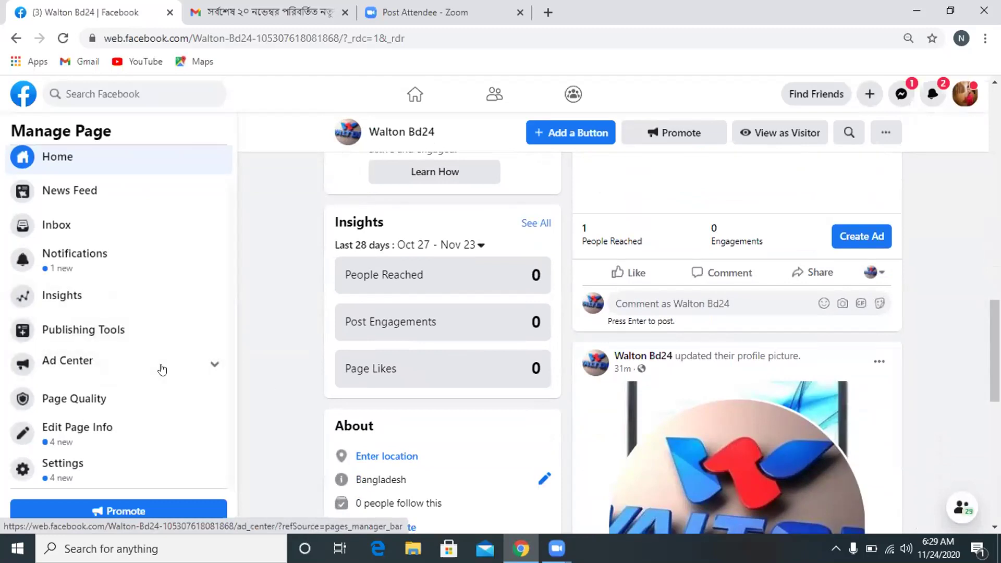
left_click(77, 429)
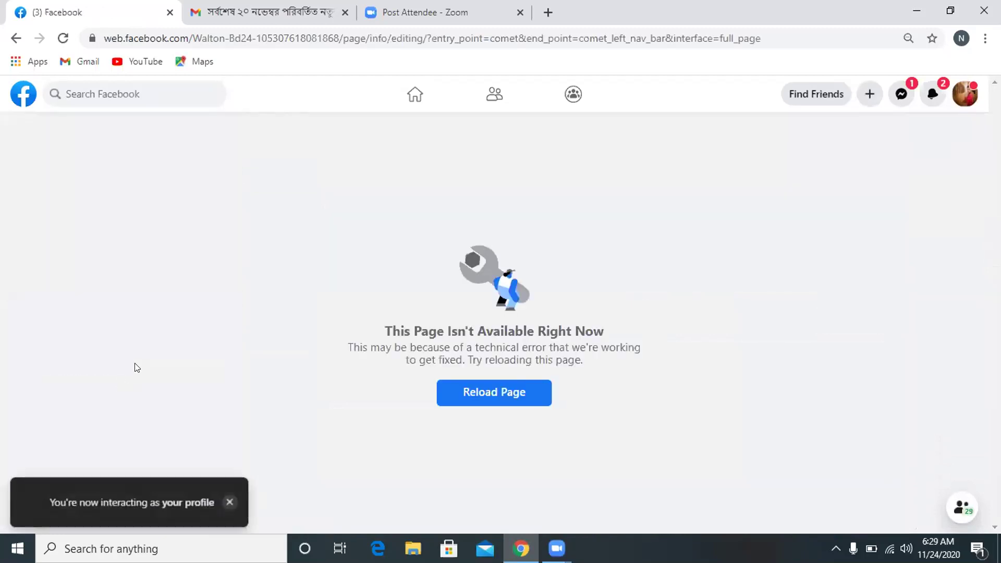
left_click(483, 394)
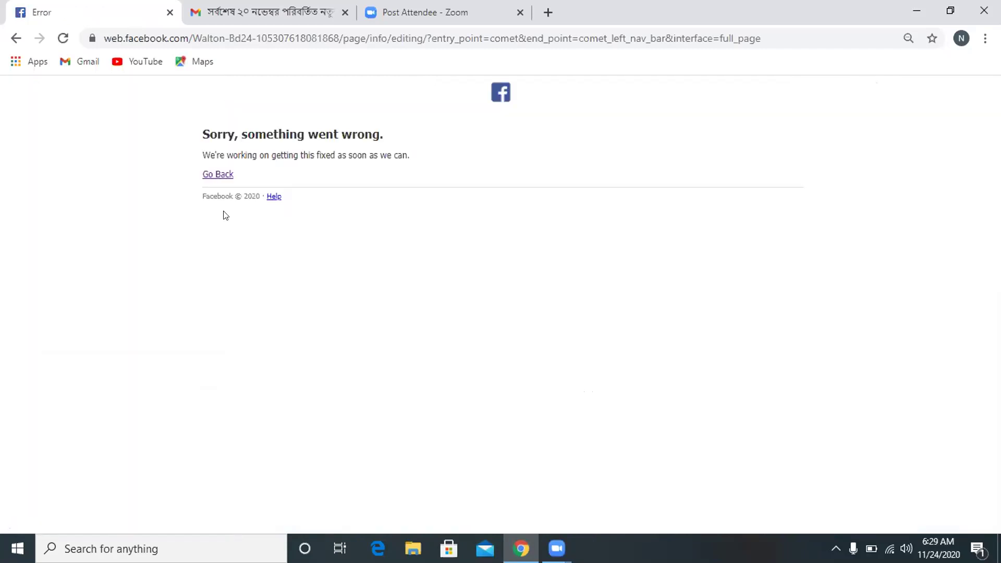
left_click(210, 174)
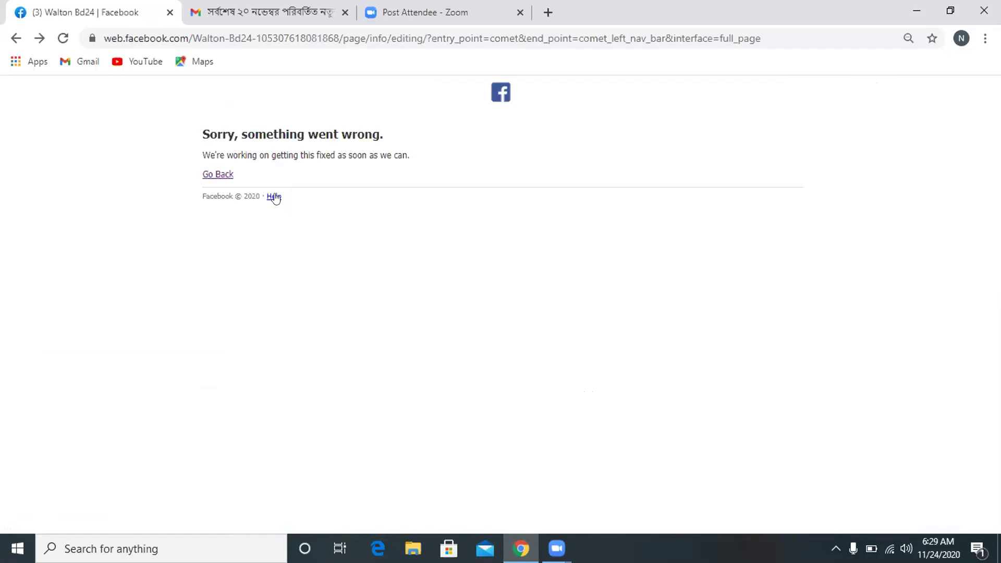
left_click(214, 175)
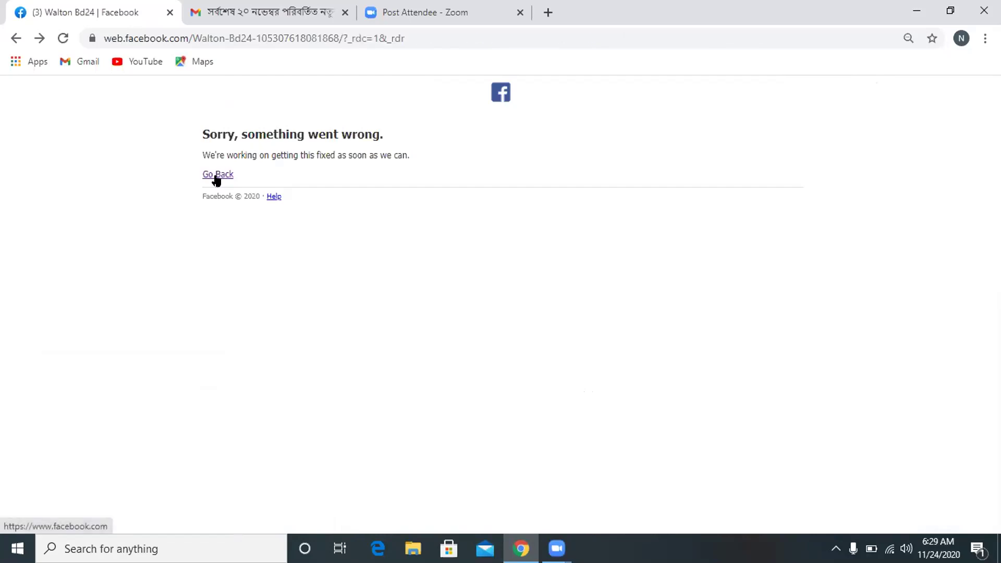
left_click(64, 40)
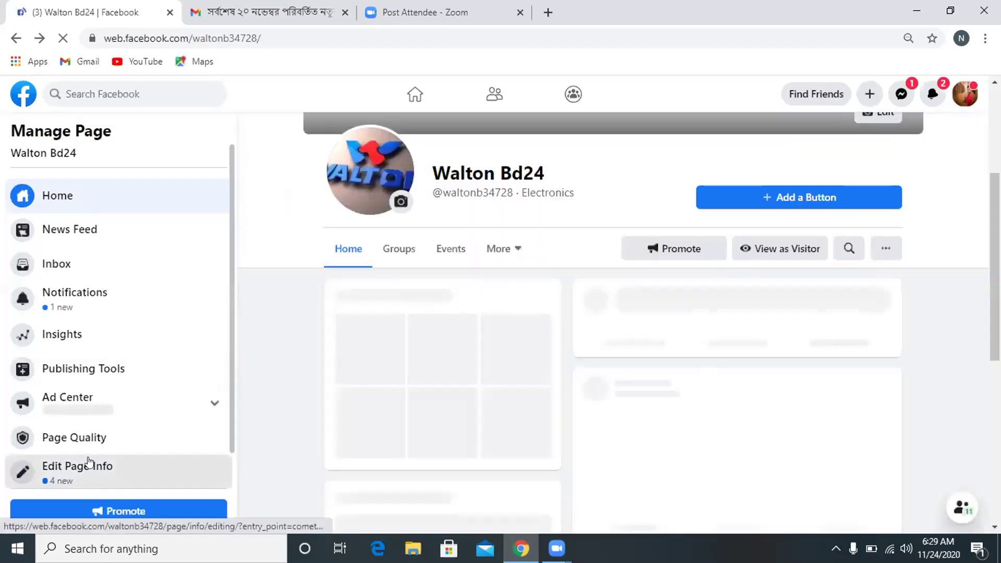
In Edit Page Info, set the contact phone country code to Bangladesh (BD+880)
left_click(89, 463)
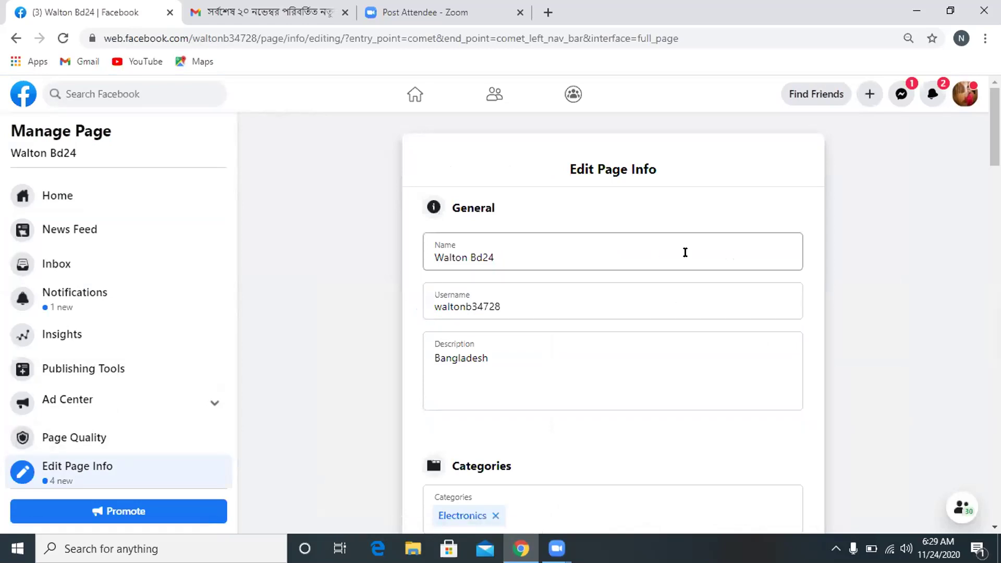
scroll(714, 311, "down", 1)
scroll(714, 310, "down", 3)
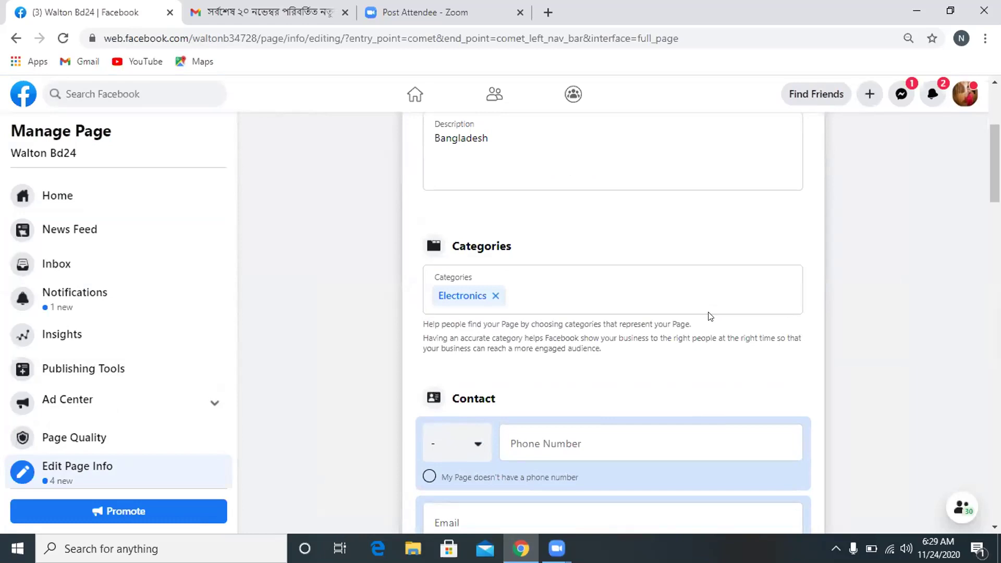
scroll(542, 319, "down", 3)
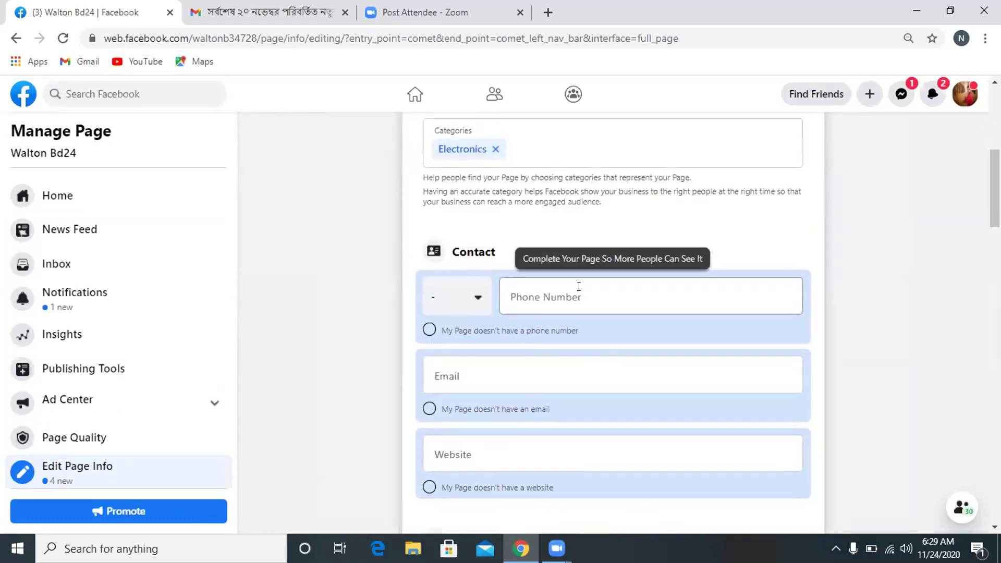
left_click(477, 301)
scroll(489, 421, "down", 10)
scroll(597, 428, "down", 4)
scroll(594, 429, "up", 2)
scroll(595, 429, "up", 3)
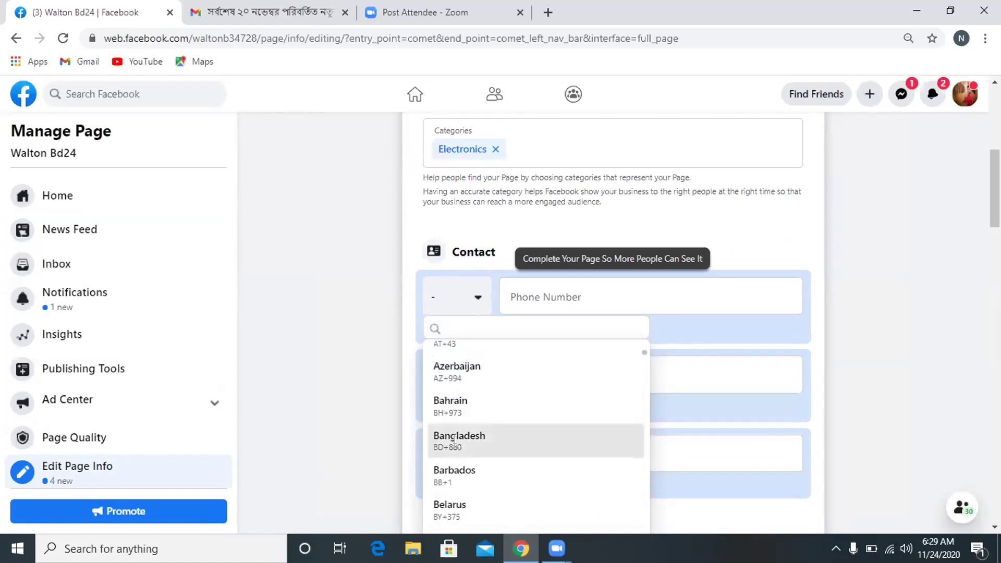
left_click(455, 440)
Visit the Phone, Email and Website fields and review the rest of the form
left_click(567, 281)
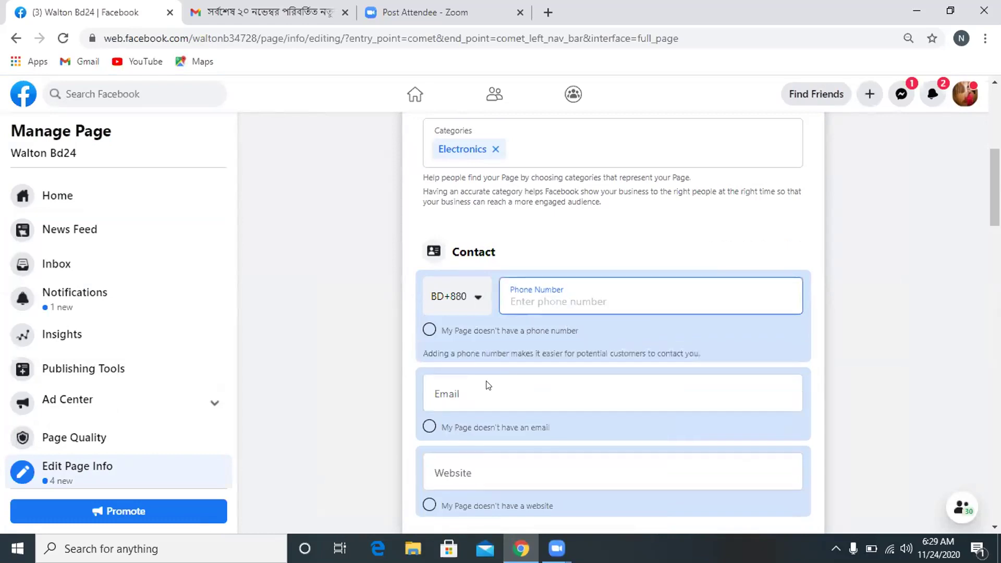
scroll(474, 386, "down", 2)
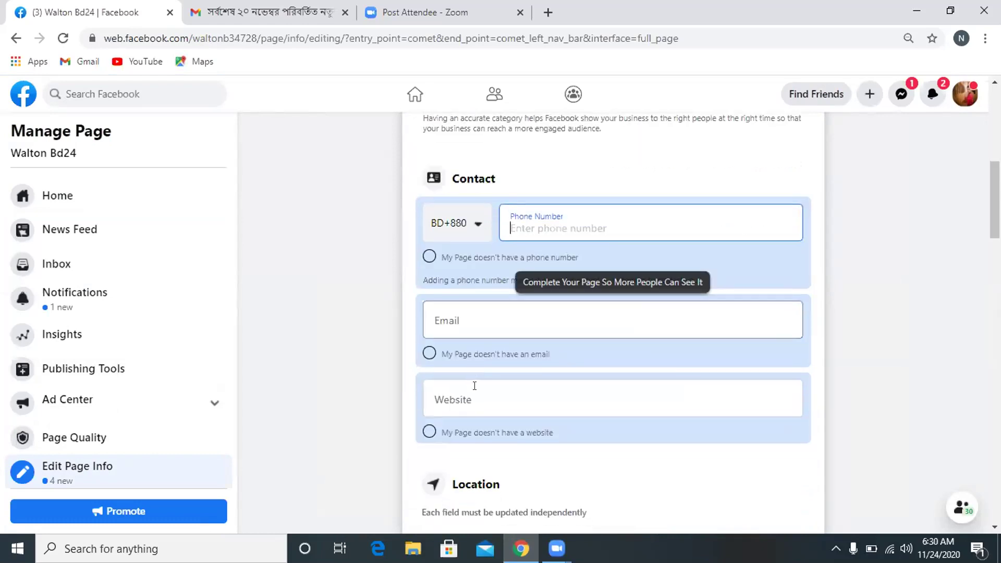
left_click(486, 311)
scroll(488, 313, "down", 1)
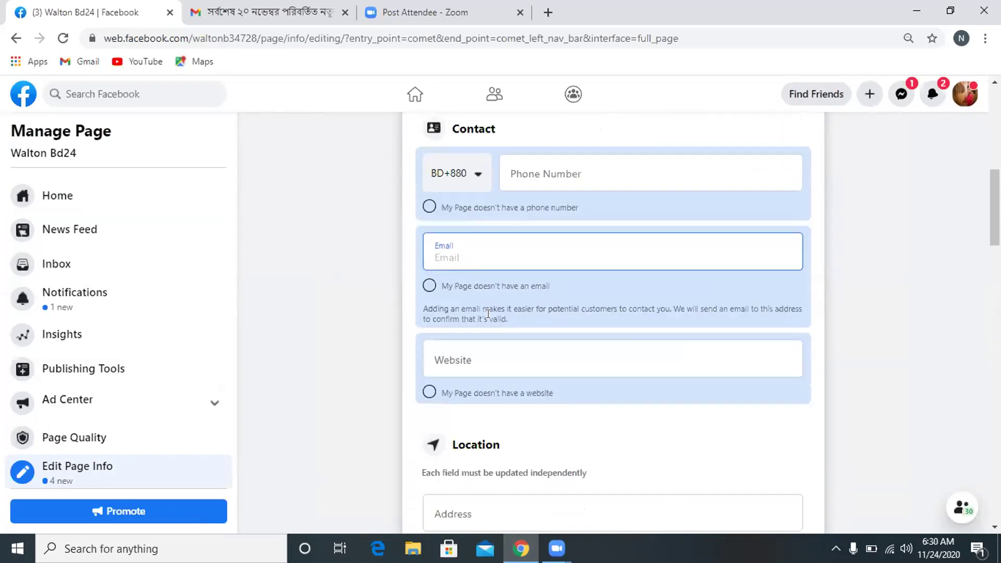
scroll(488, 318, "down", 3)
left_click(511, 171)
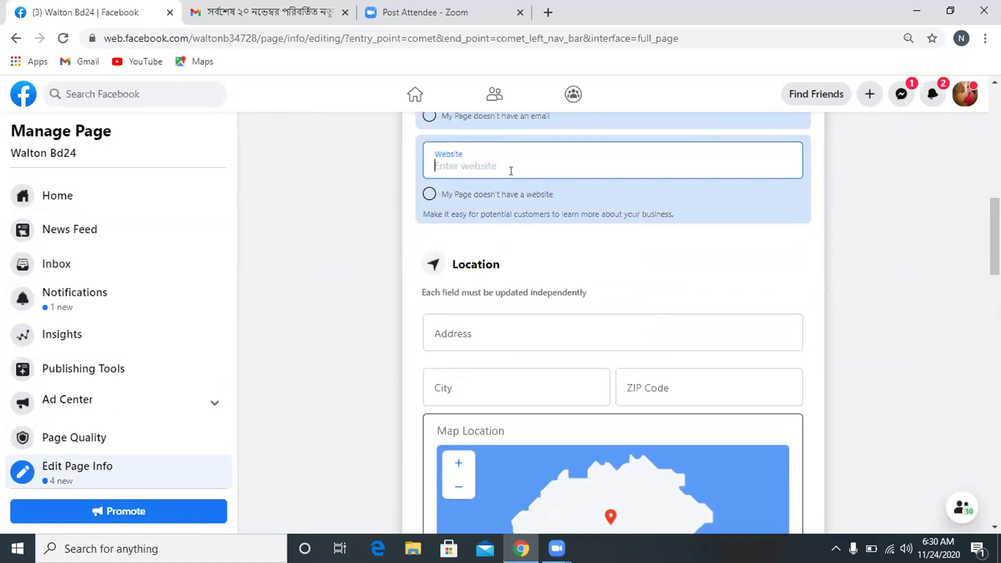
scroll(623, 349, "down", 3)
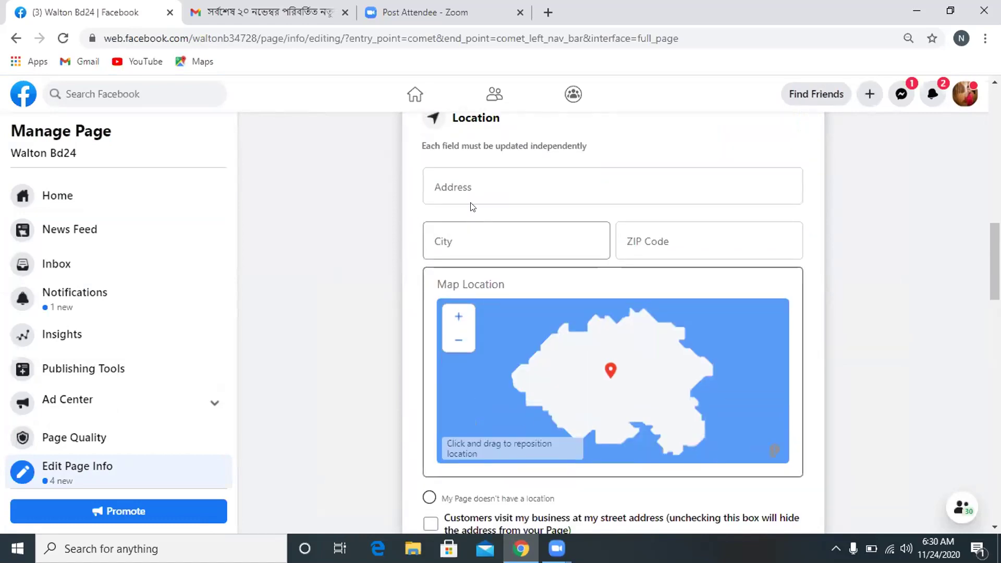
scroll(528, 287, "down", 2)
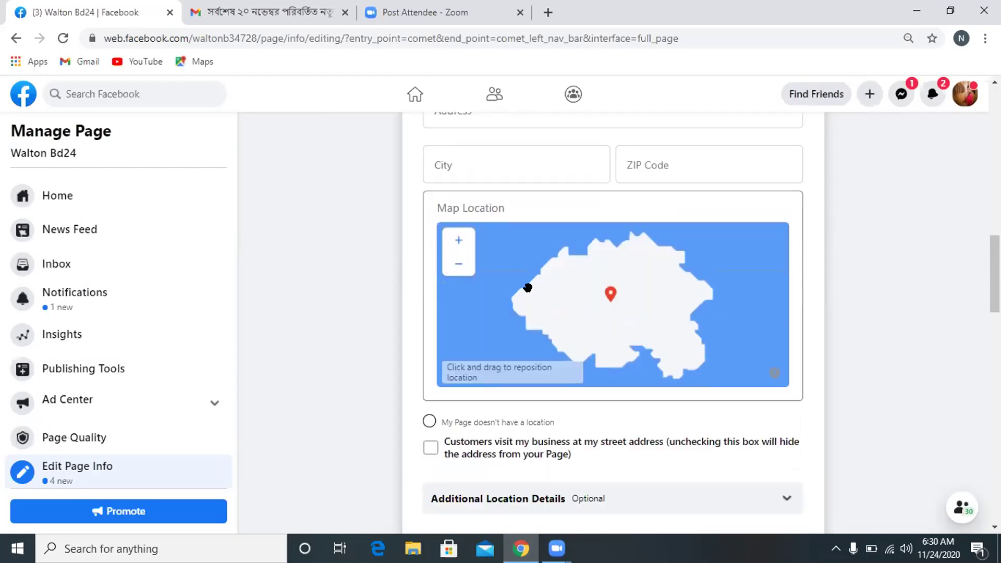
scroll(528, 288, "down", 6)
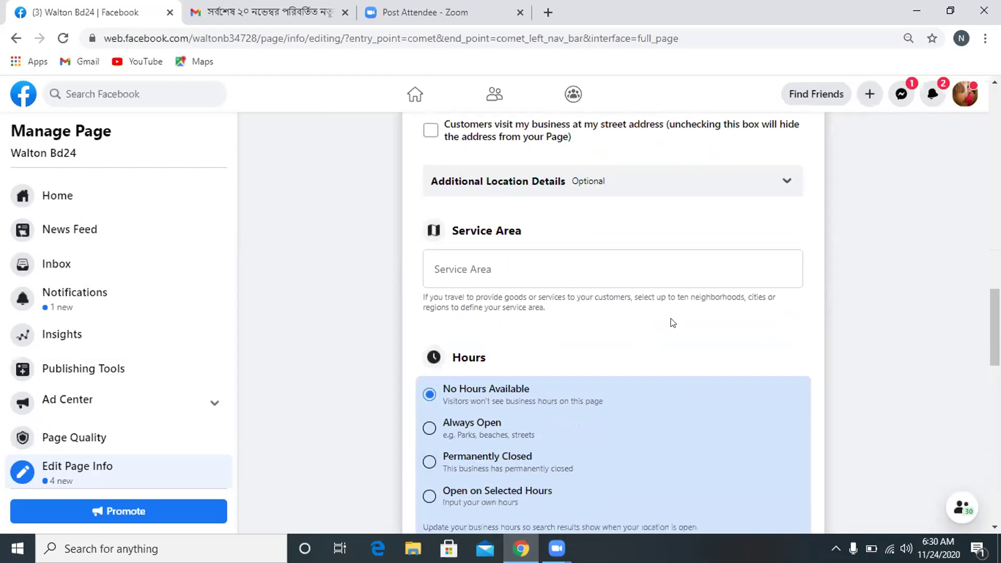
scroll(673, 323, "down", 9)
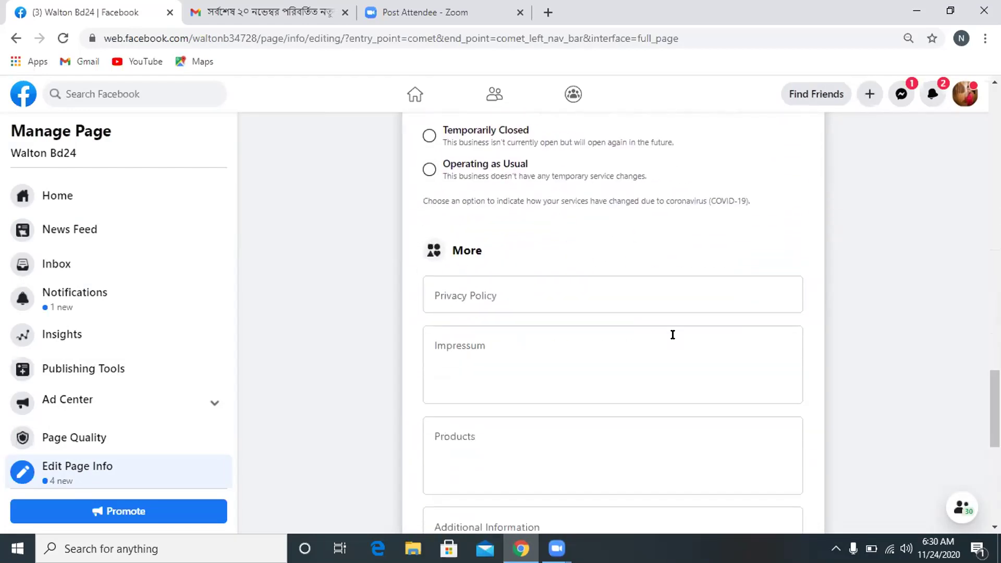
scroll(594, 311, "down", 8)
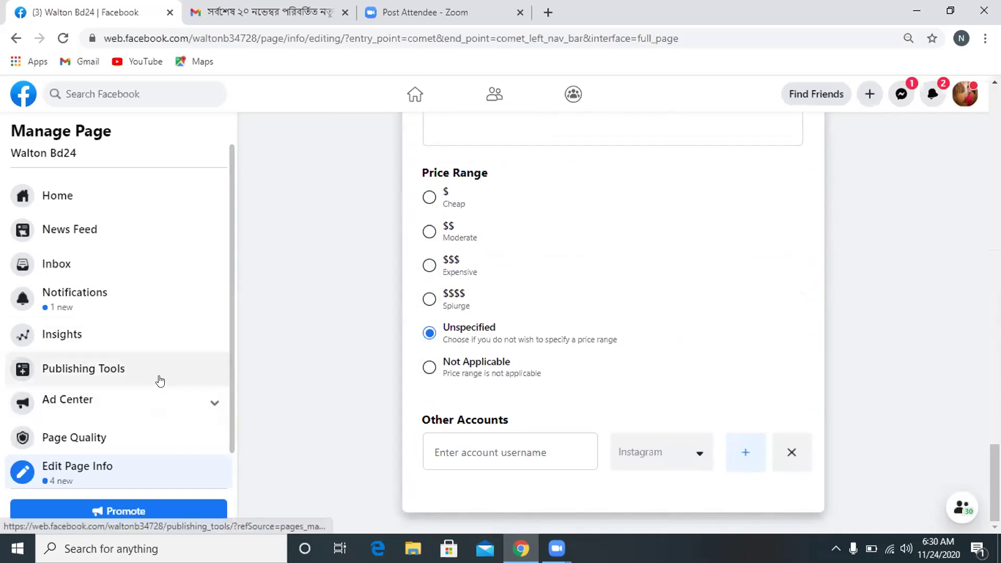
scroll(138, 261, "down", 1)
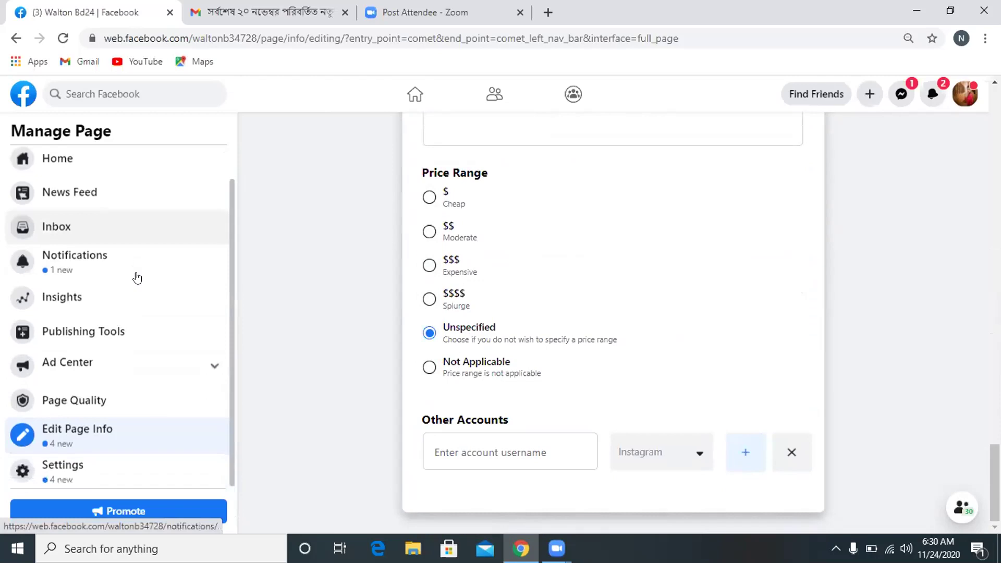
scroll(691, 311, "up", 15)
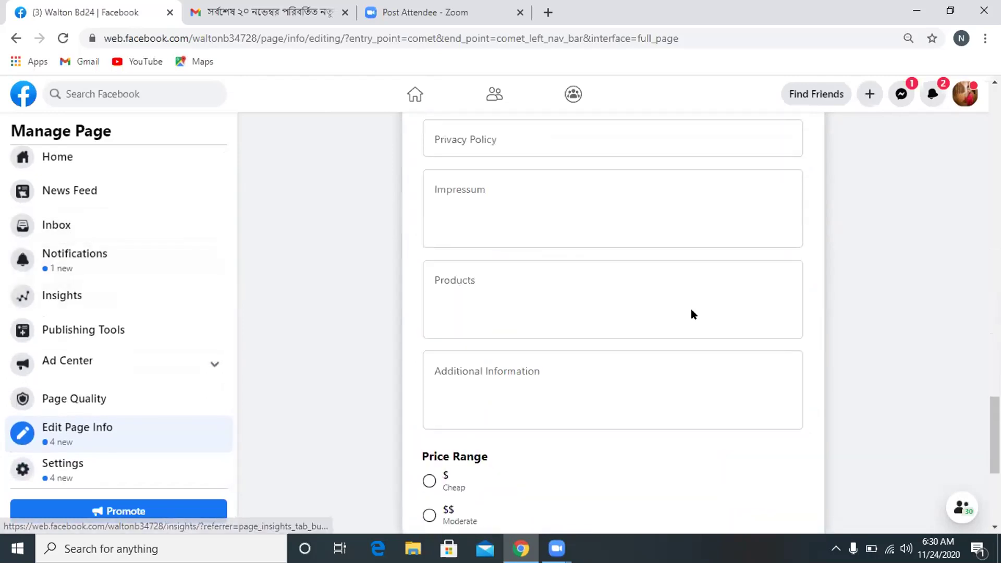
scroll(684, 311, "up", 15)
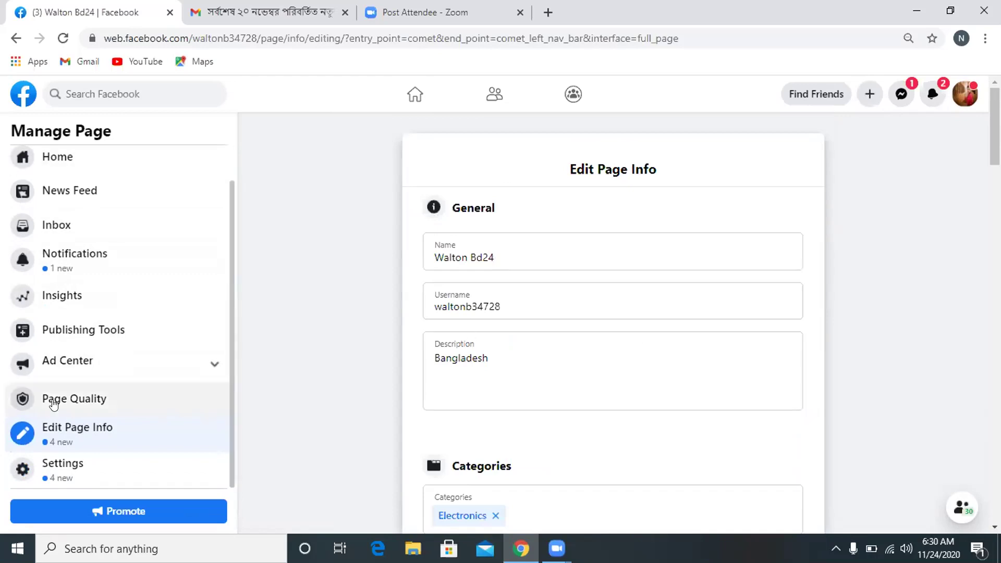
In Page Settings, look over General and Page Roles, then open Page Info
left_click(79, 466)
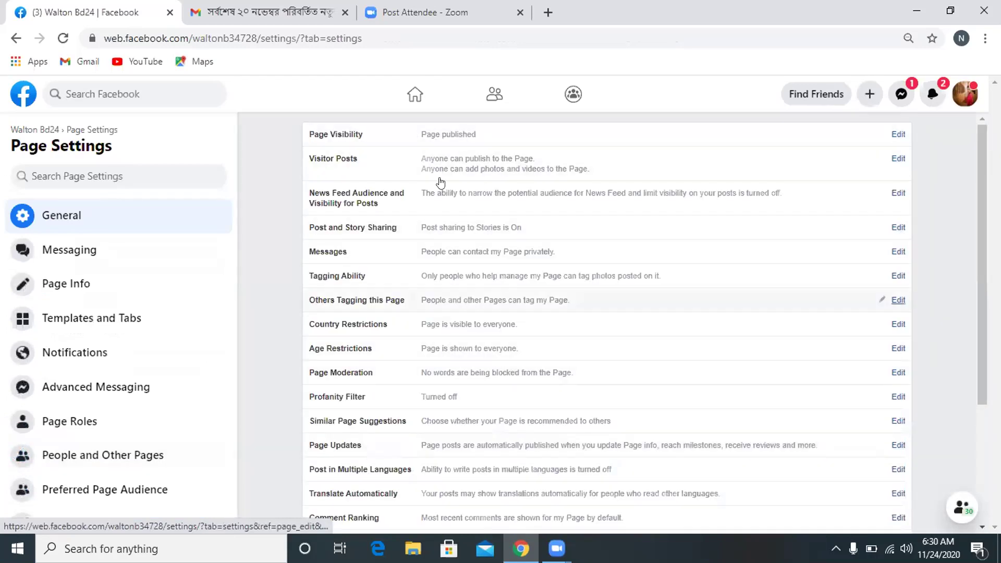
scroll(593, 385, "down", 3)
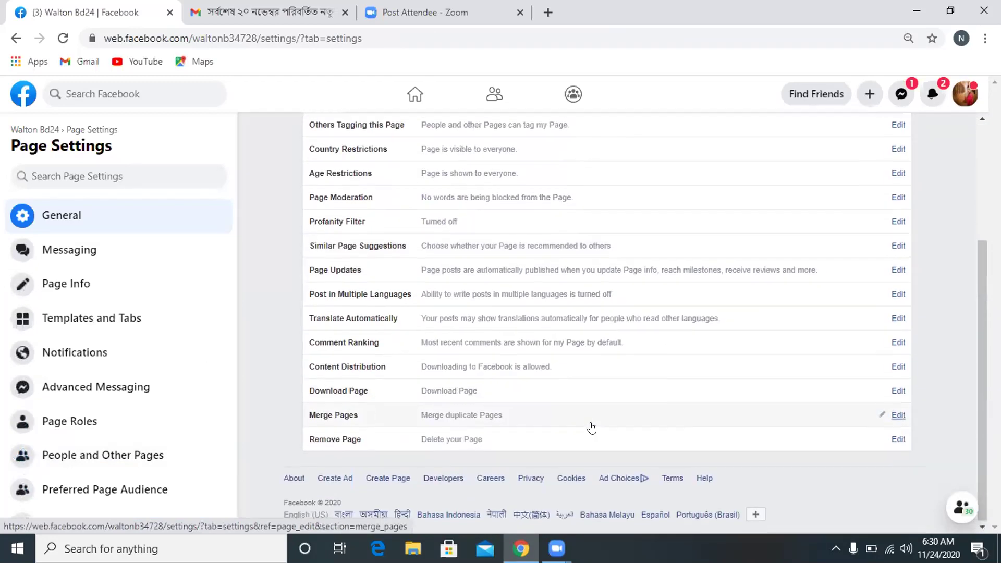
scroll(589, 427, "up", 3)
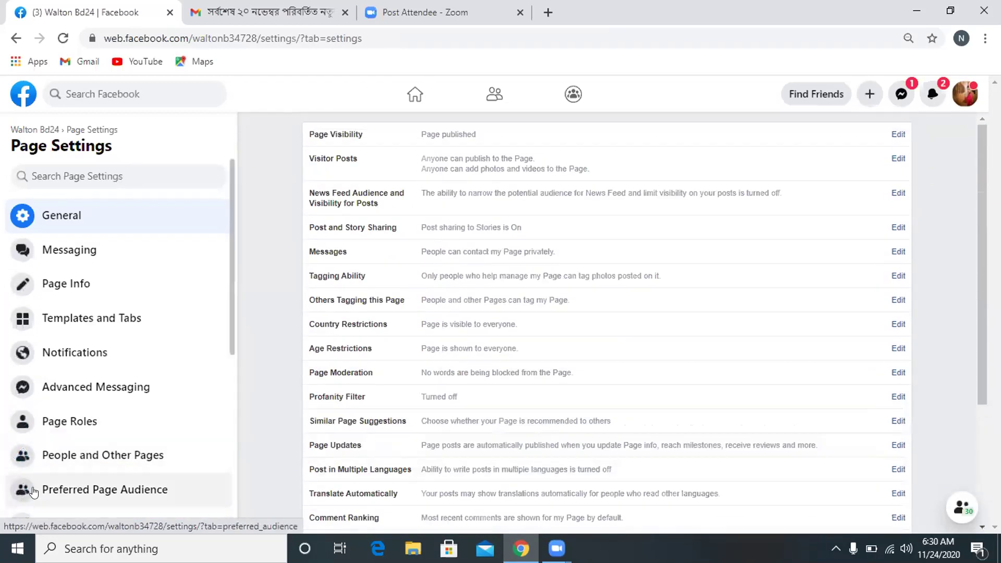
left_click(112, 419)
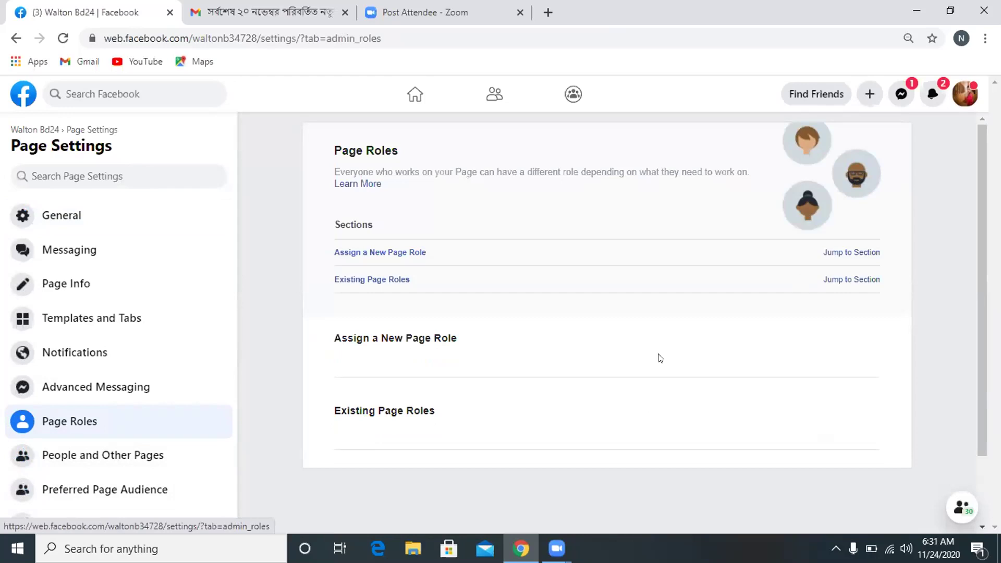
scroll(110, 299, "down", 5)
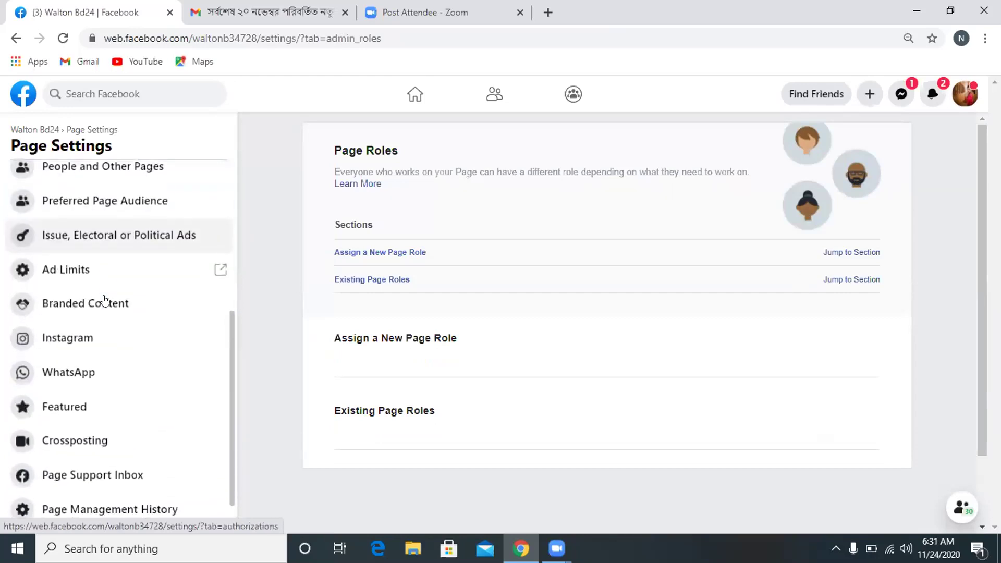
scroll(135, 301, "up", 5)
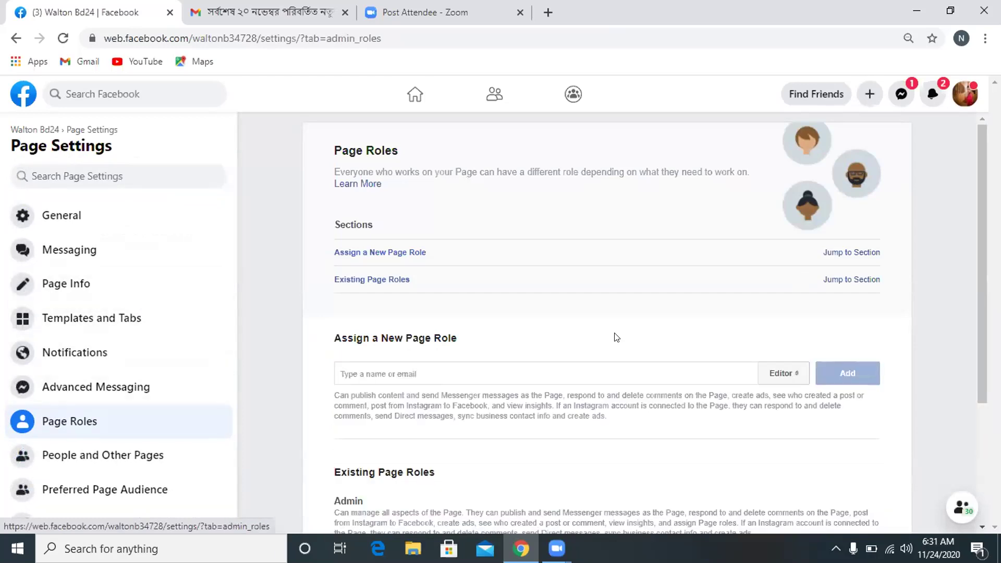
scroll(112, 349, "down", 5)
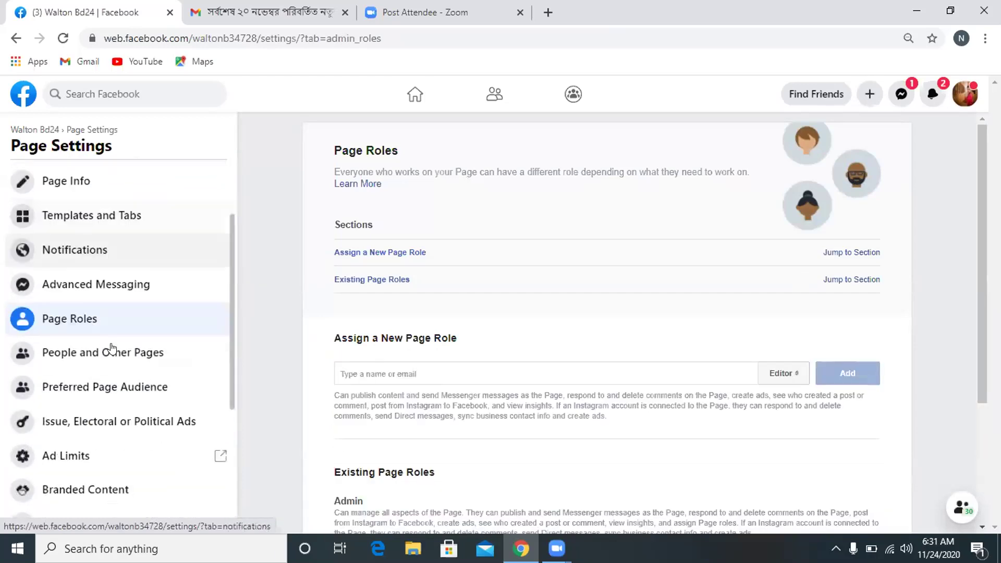
scroll(120, 404, "up", 6)
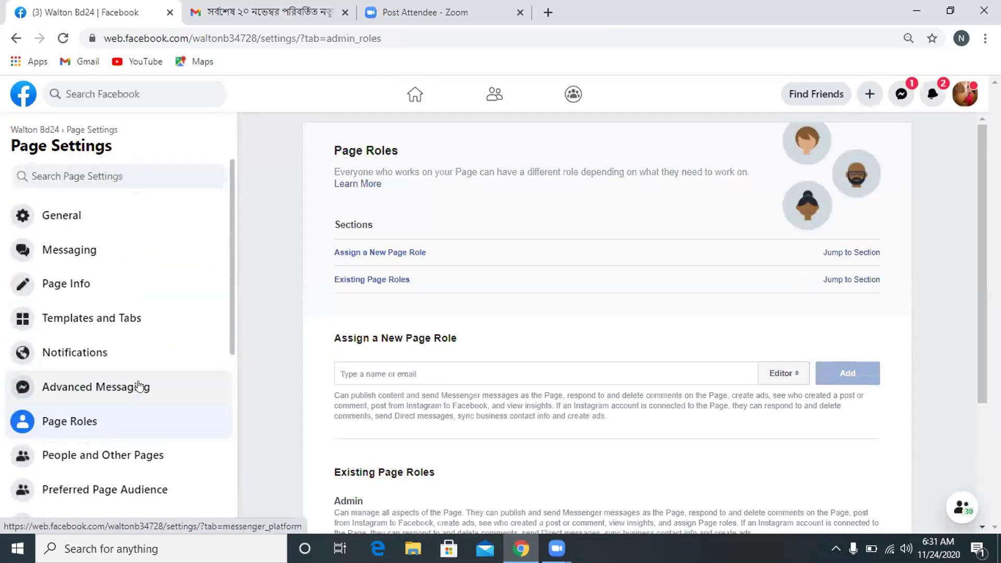
left_click(85, 211)
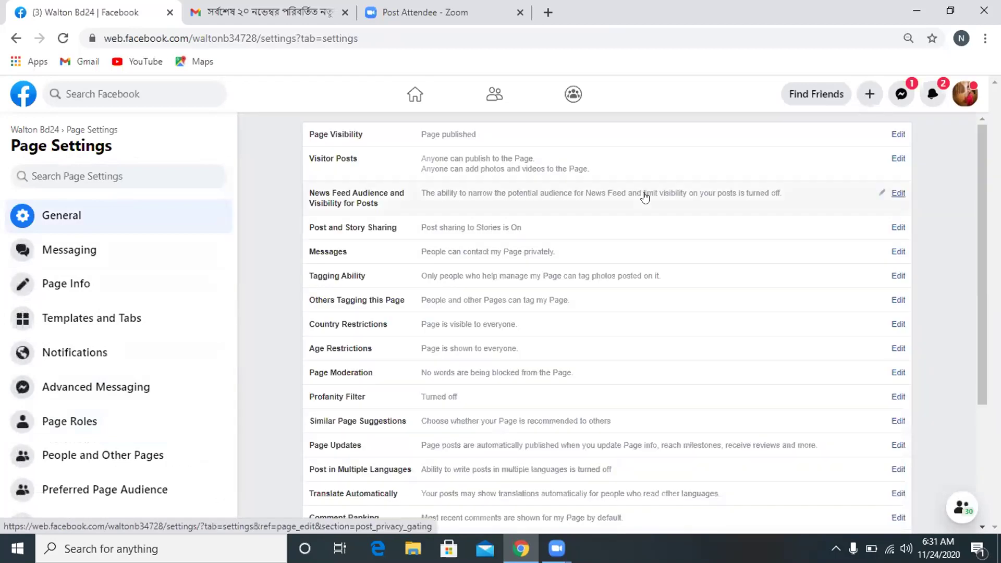
left_click(99, 285)
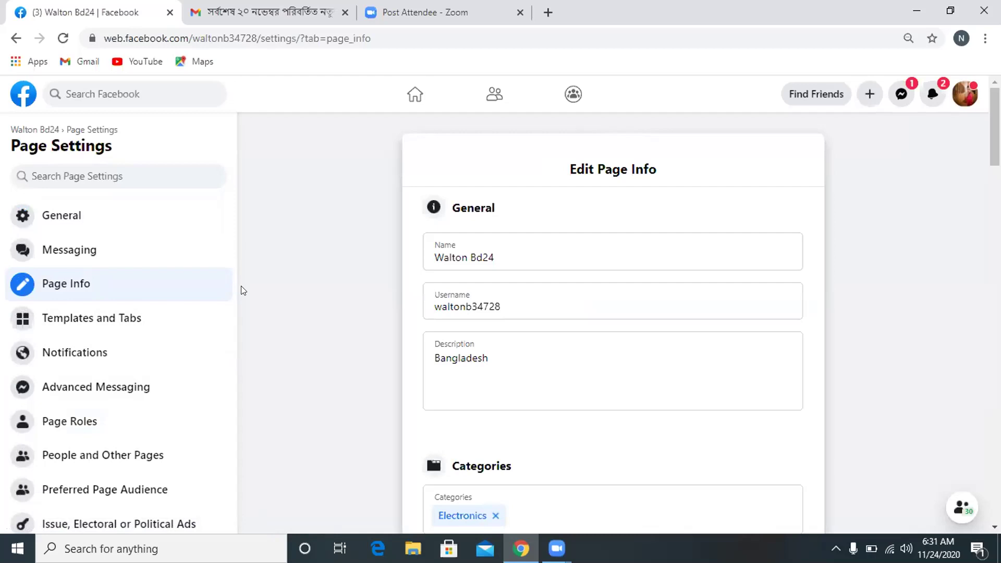
Go from the page settings to the Buy and Sell Online USA group via the home feed
left_click(548, 13)
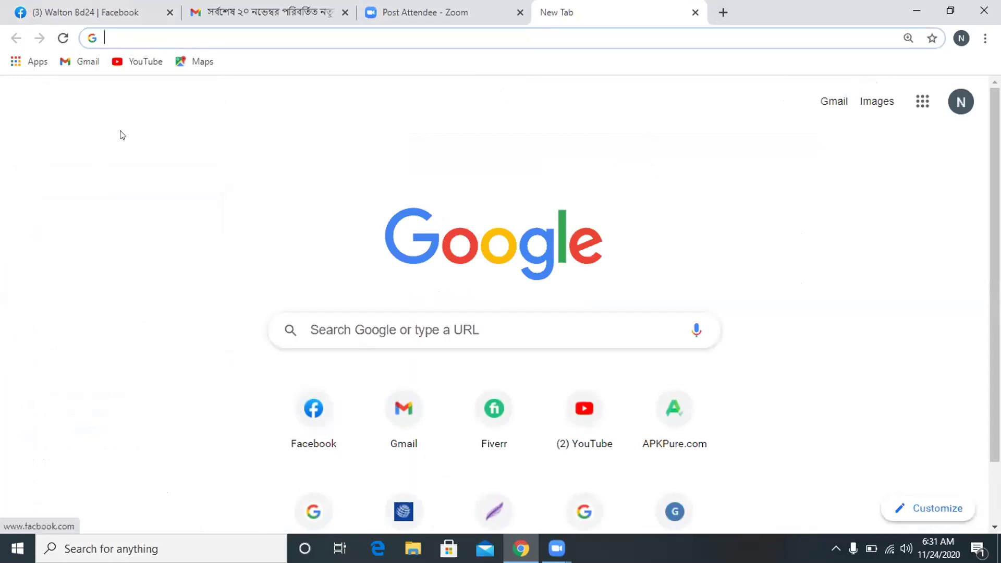
left_click(129, 9)
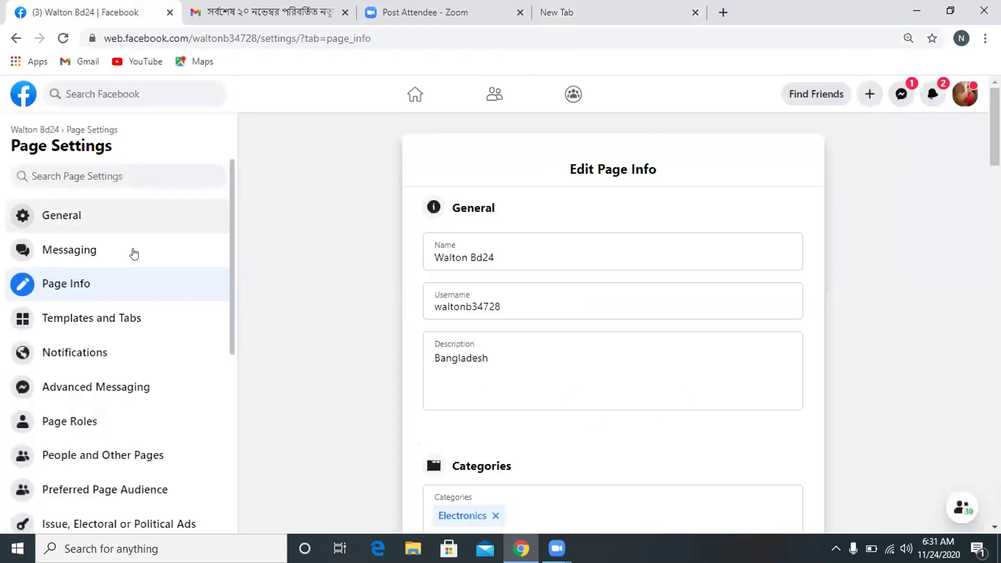
left_click(415, 96)
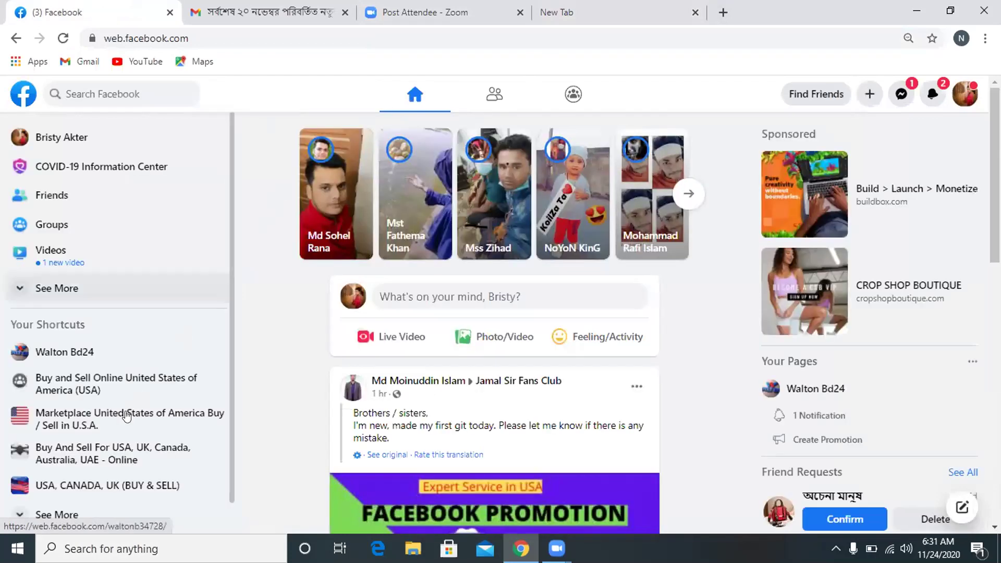
left_click(114, 375)
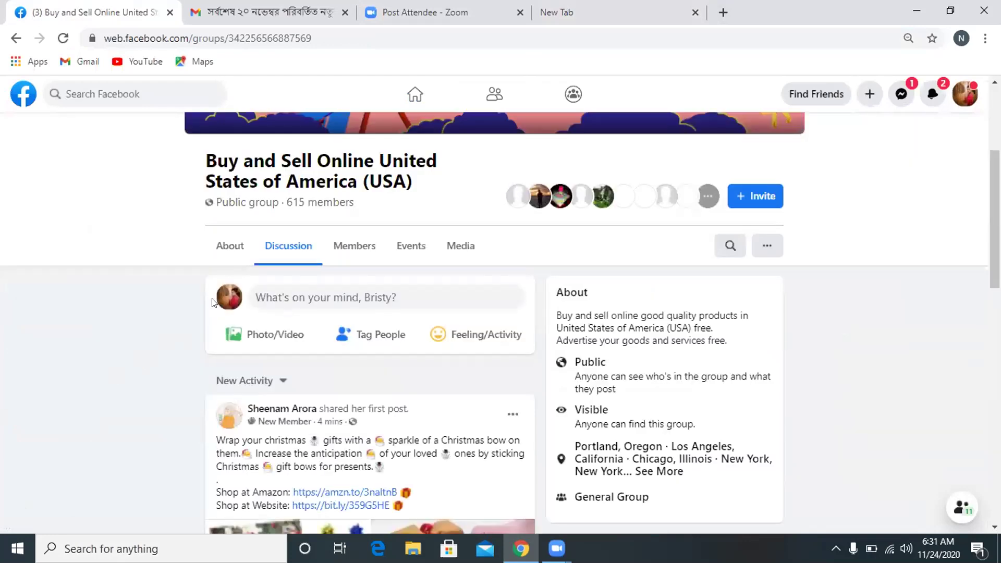
Post the Front-364x364 (2).png laptop image to the group
left_click(269, 335)
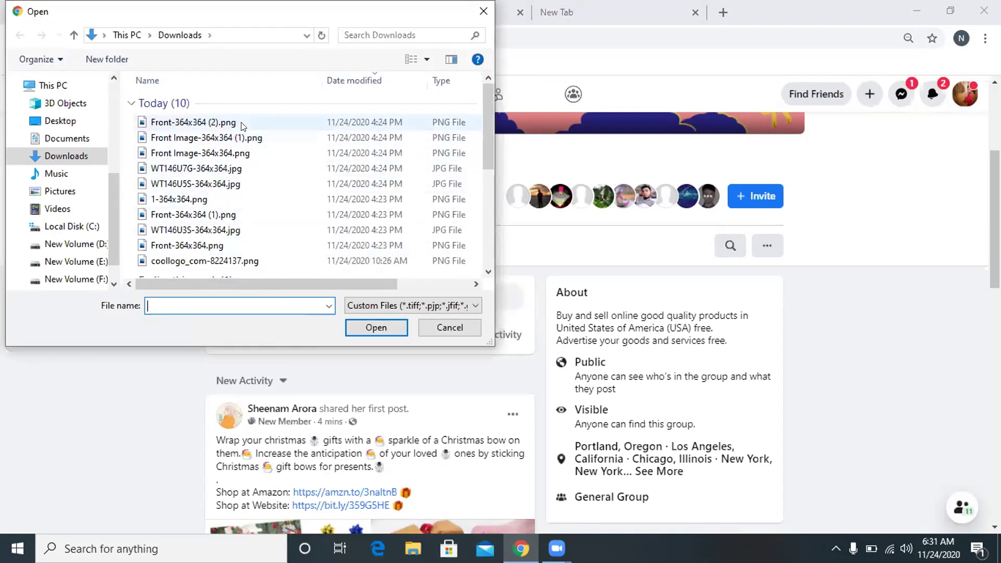
left_click(242, 122)
left_click(369, 327)
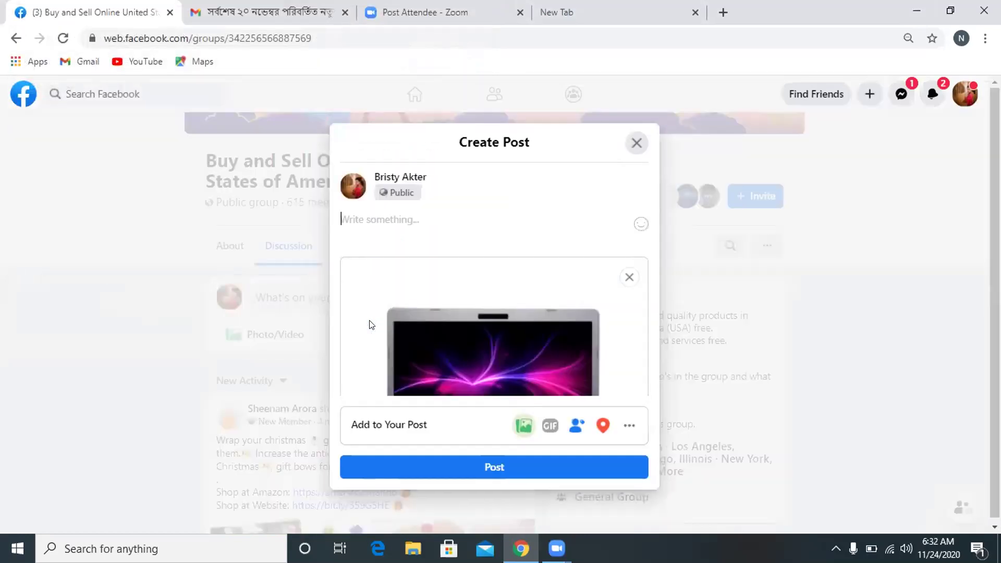
type("kd")
key("BackSpace")
key("BackSpace")
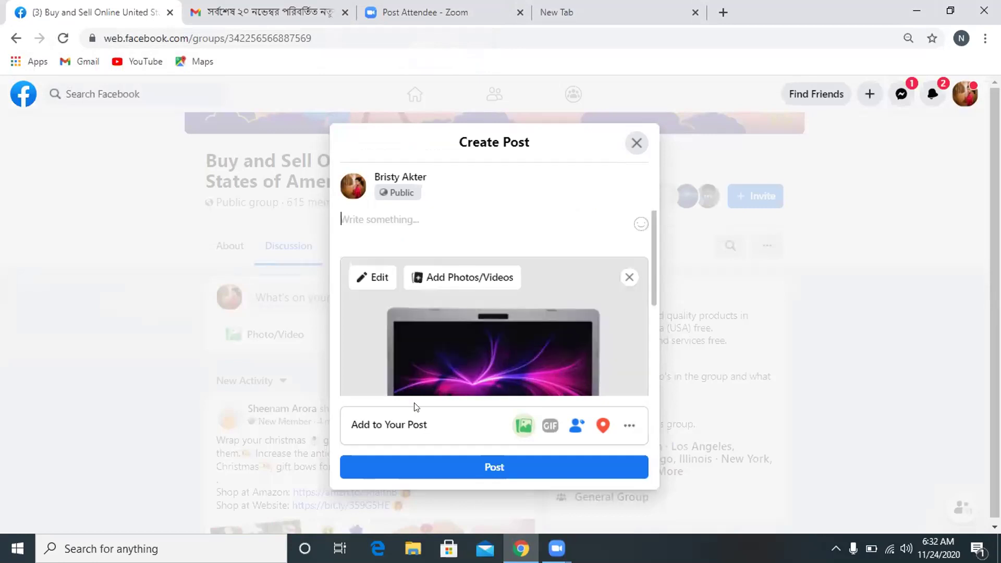
left_click(471, 460)
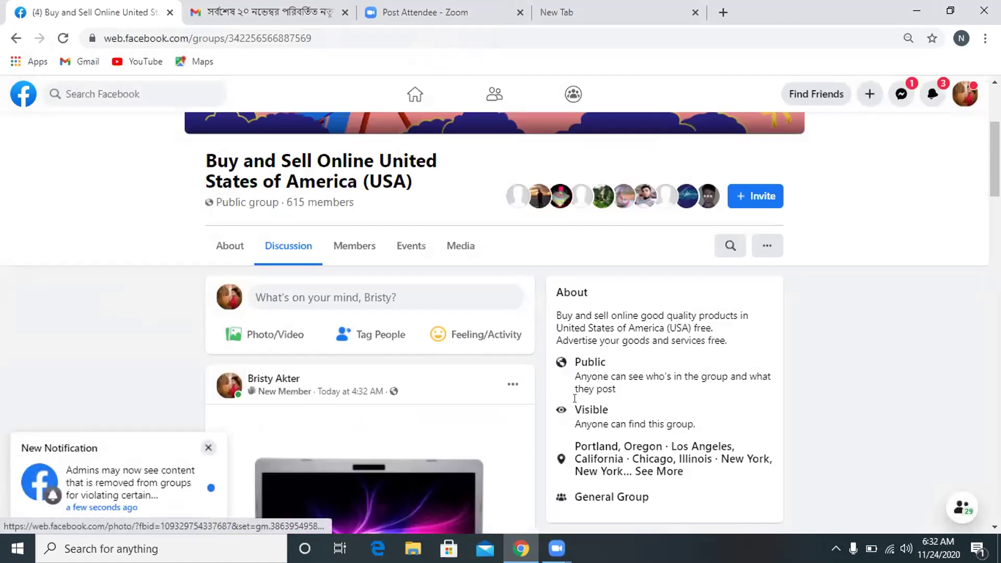
Find the new laptop post in the group feed, briefly viewing its photo
scroll(322, 360, "down", 1)
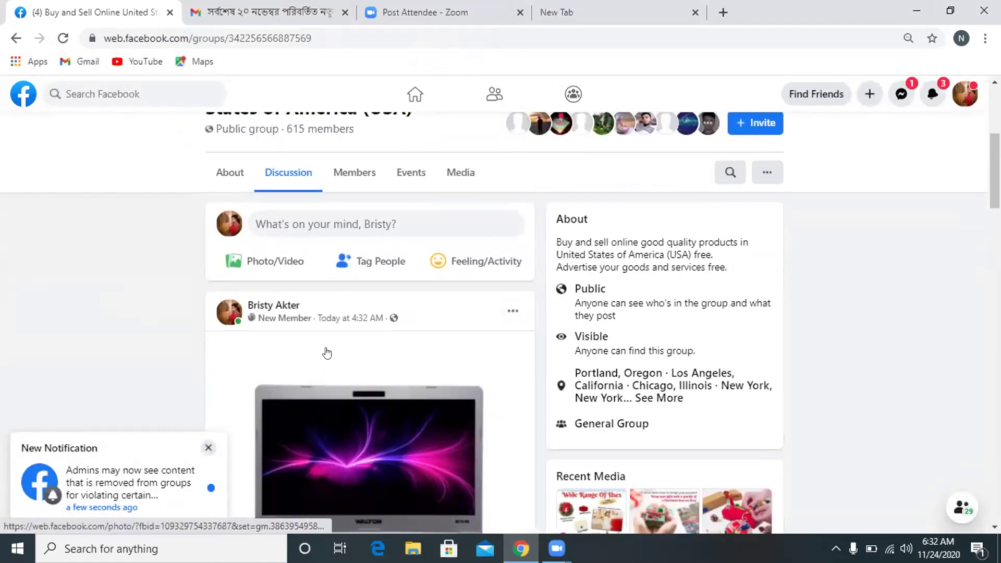
scroll(327, 352, "down", 1)
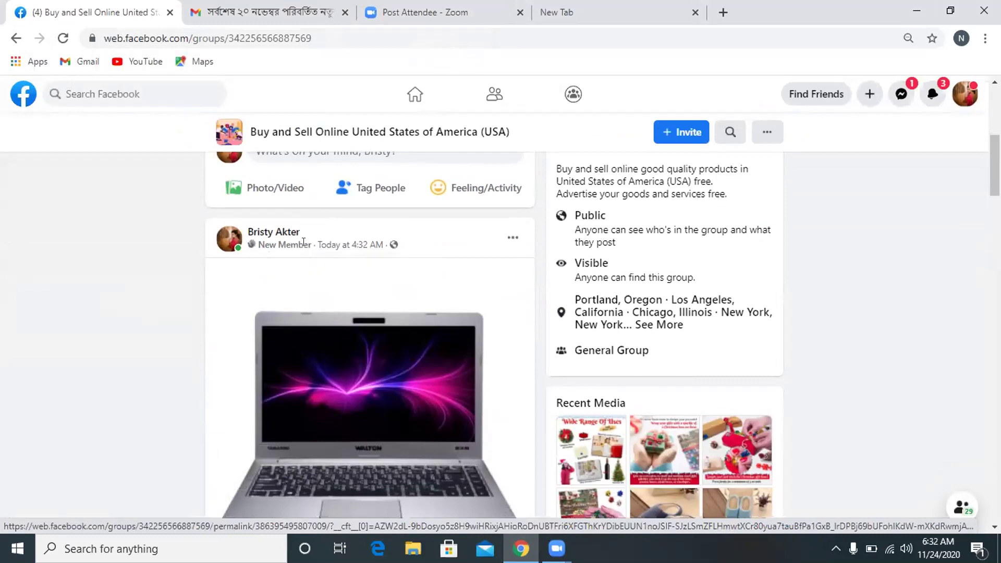
scroll(333, 265, "down", 3)
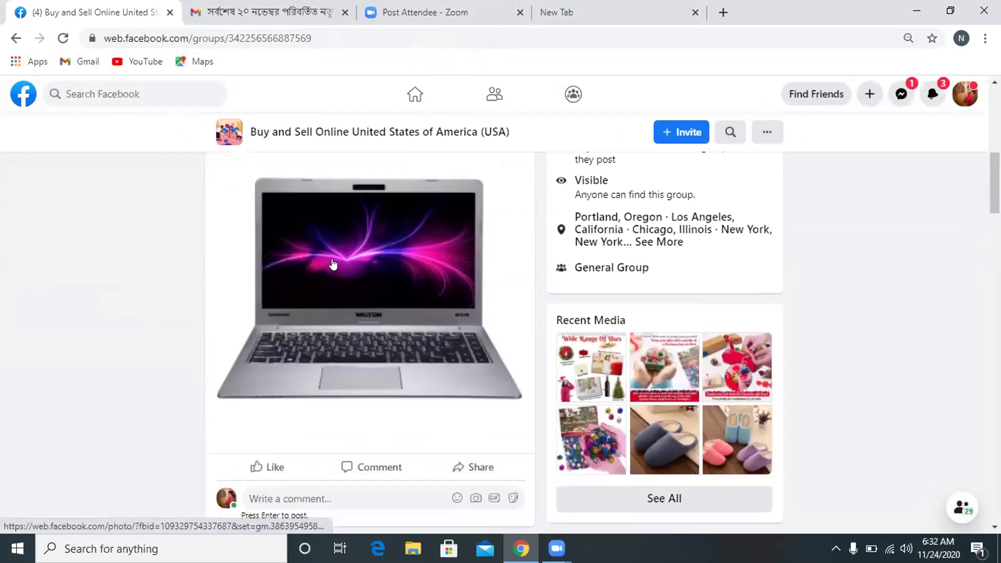
scroll(333, 265, "up", 1)
scroll(333, 265, "up", 2)
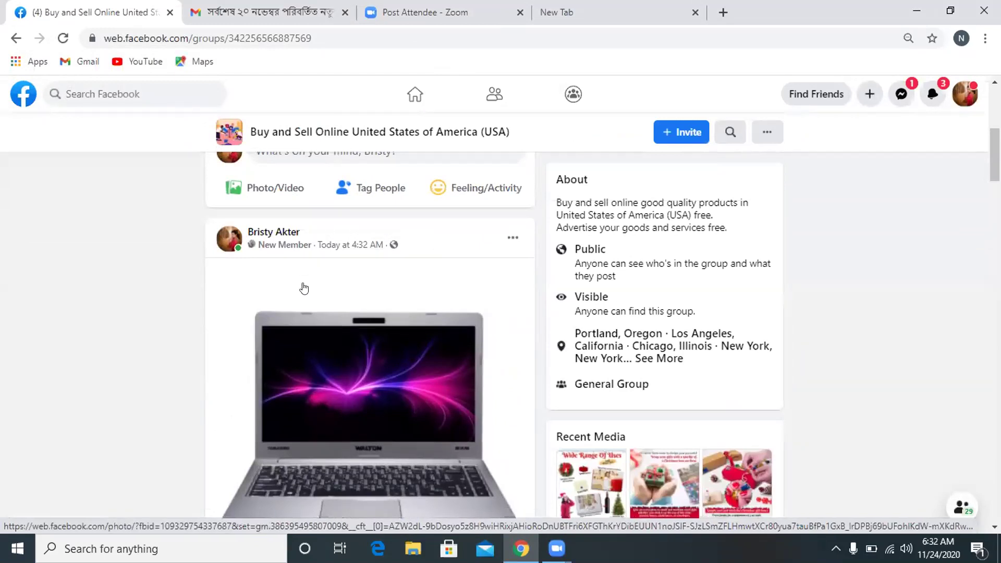
scroll(304, 288, "up", 4)
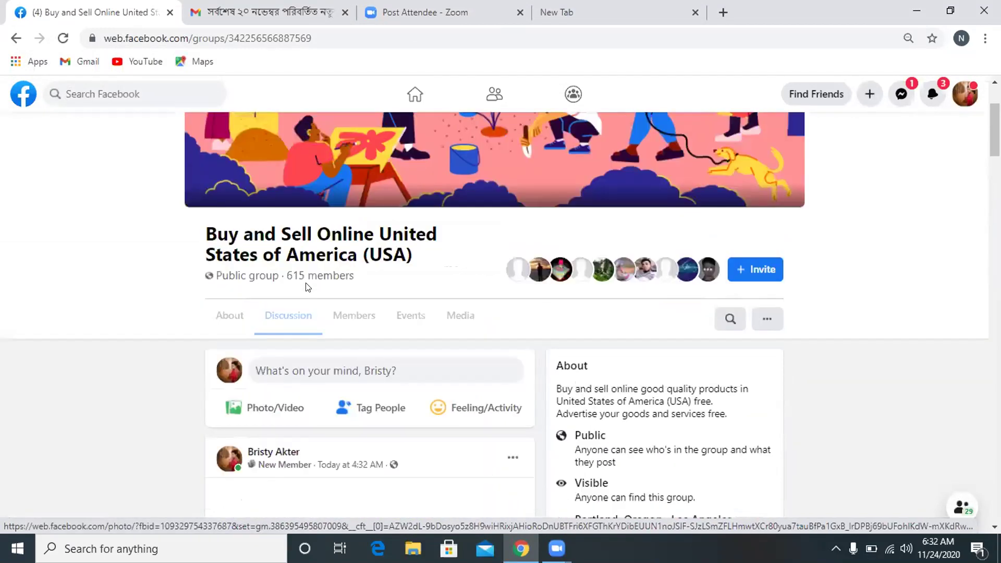
scroll(306, 287, "down", 5)
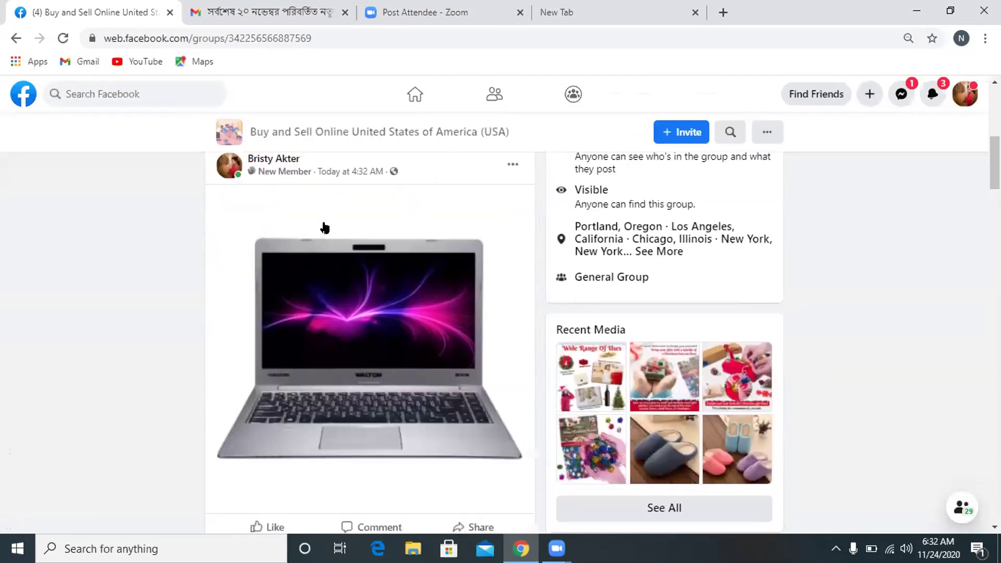
right_click(346, 173)
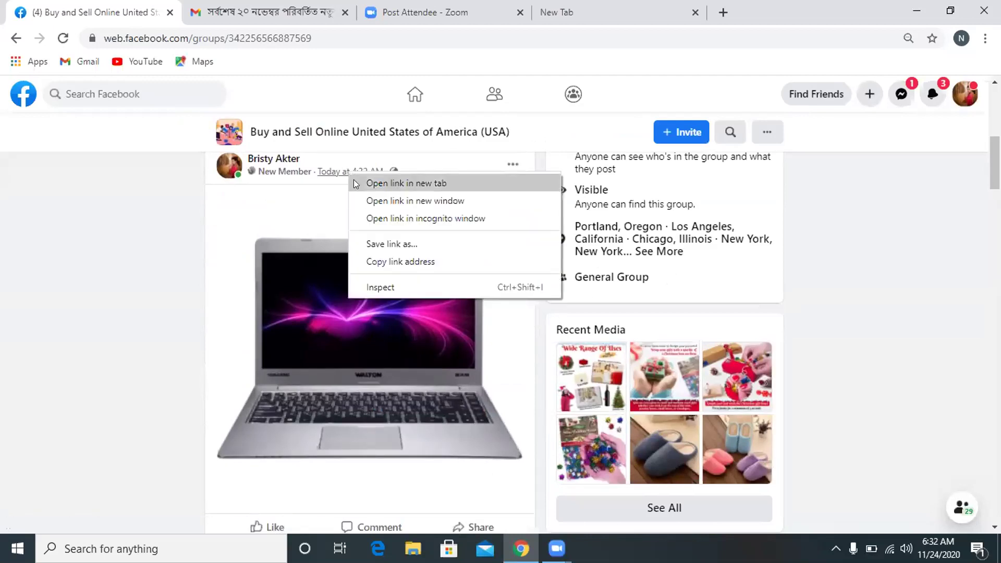
left_click(330, 214)
left_click(322, 206)
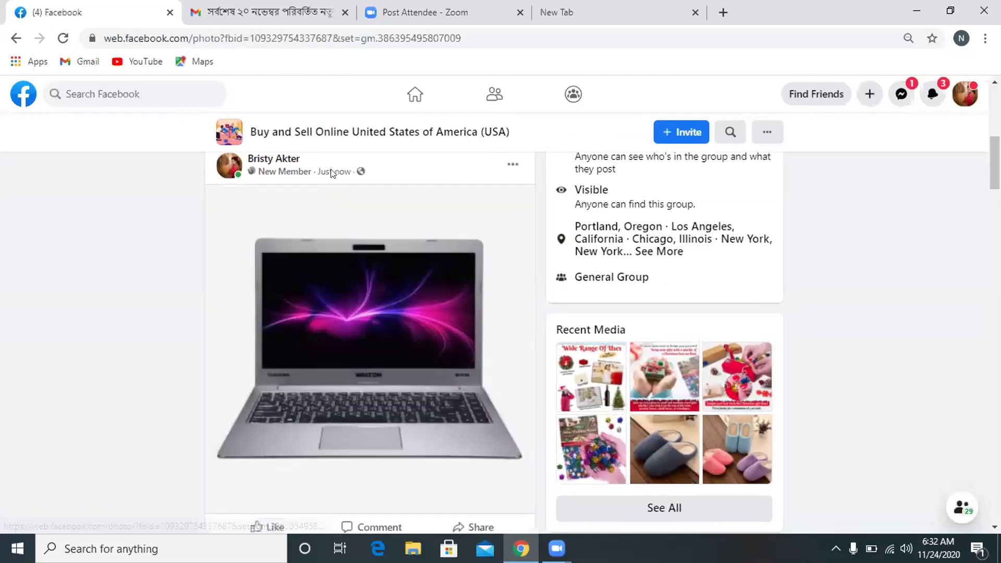
right_click(330, 170)
key("alt+Left")
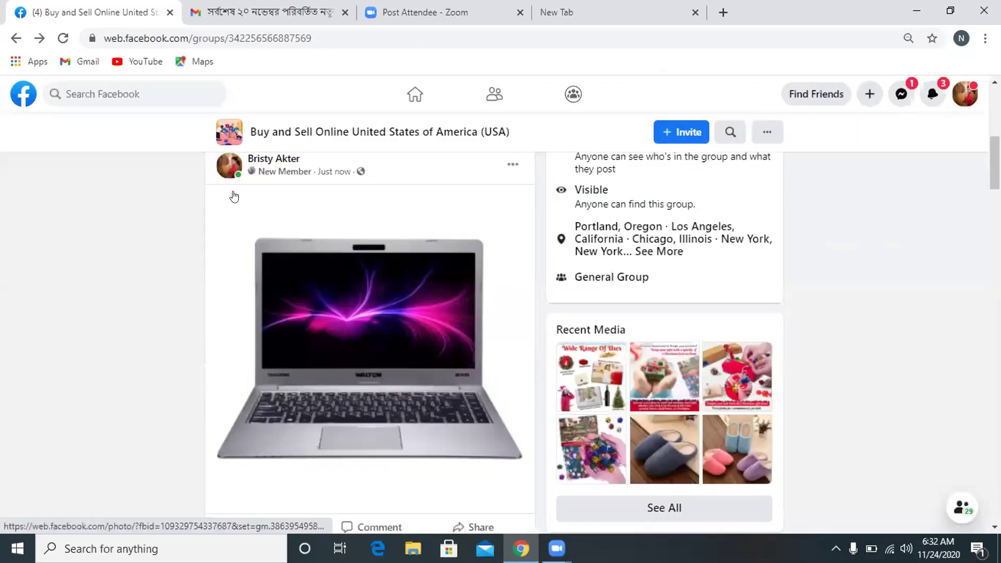
Open the post's 'Just now' timestamp link in a new tab and copy its link address
right_click(331, 171)
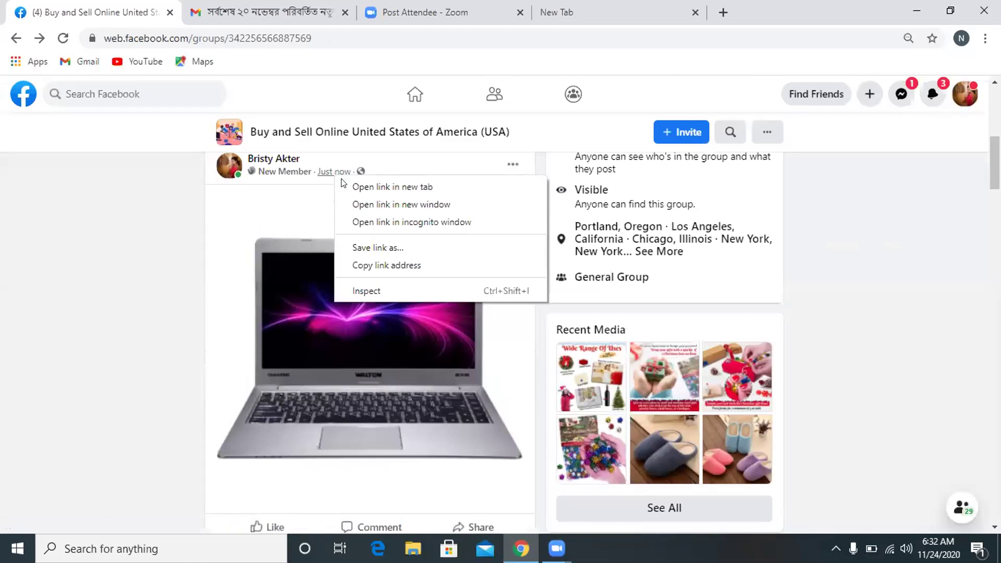
left_click(367, 189)
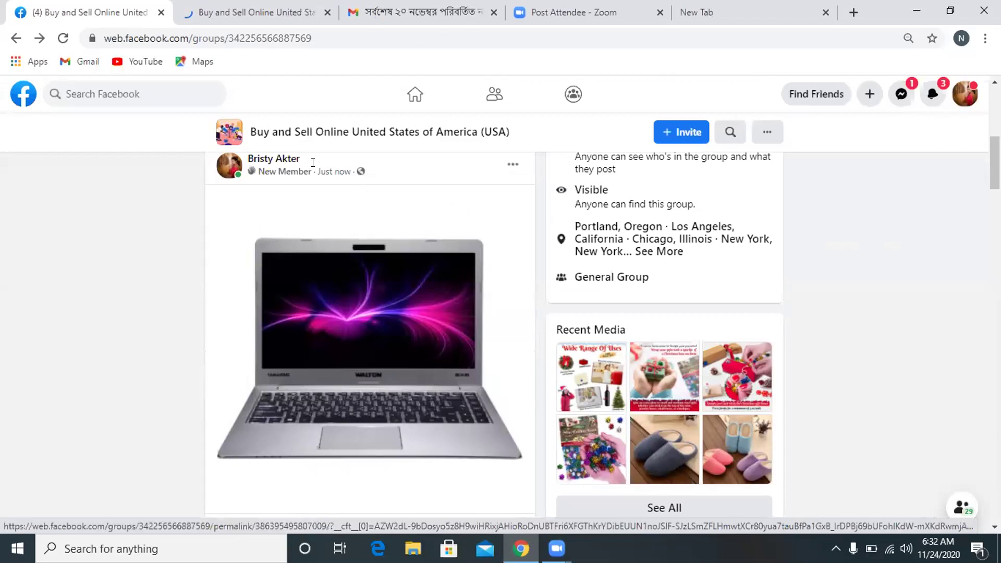
right_click(334, 172)
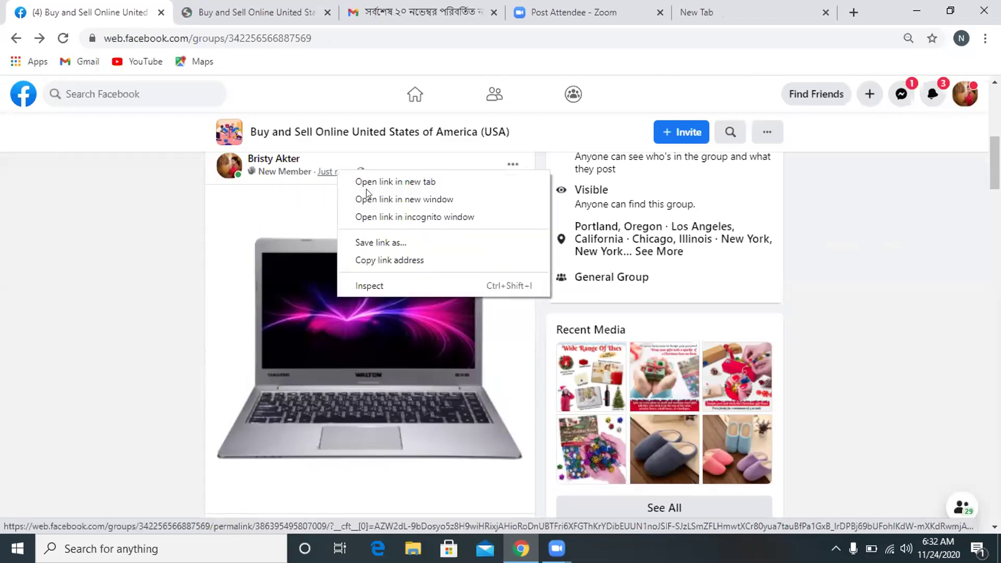
left_click(383, 256)
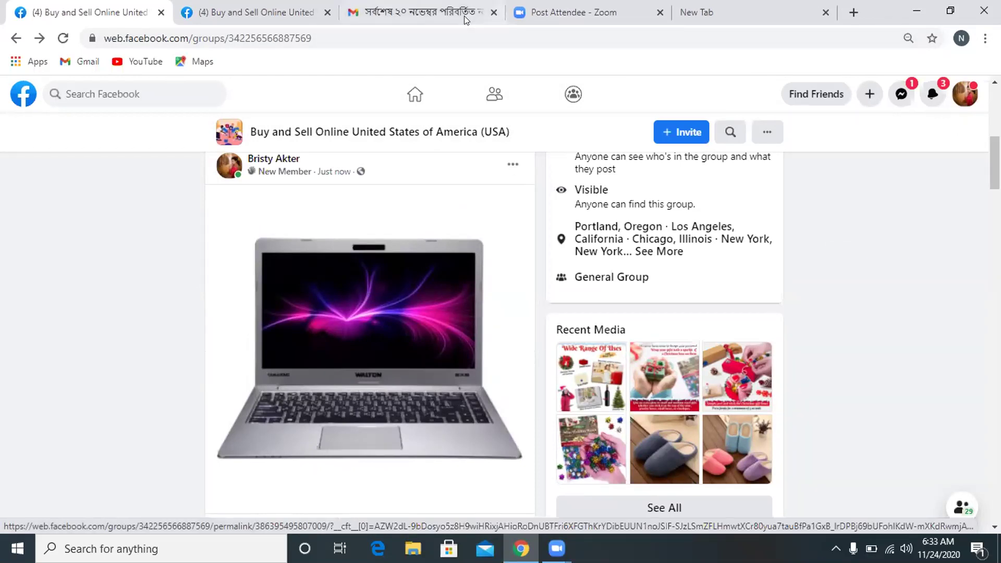
Start Gmail in a new tab, minimise Zoom Cloud Meetings, and launch Google Chrome from the desktop
left_click(851, 13)
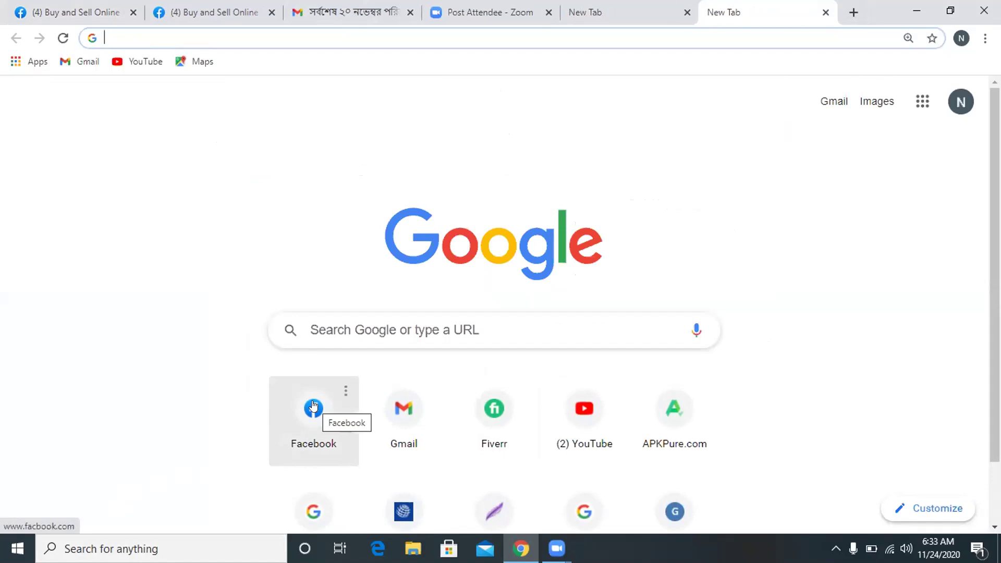
left_click(392, 417)
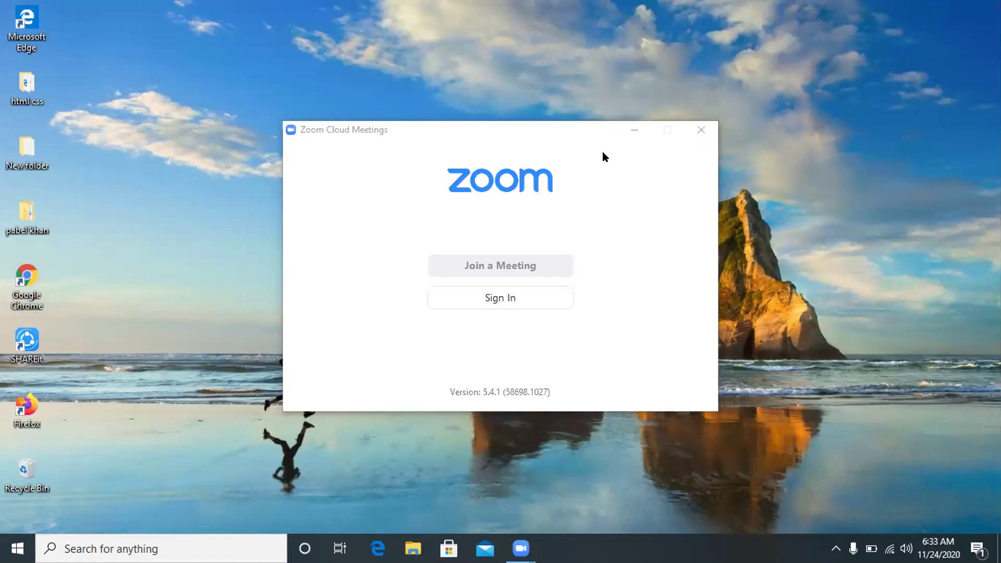
left_click(633, 131)
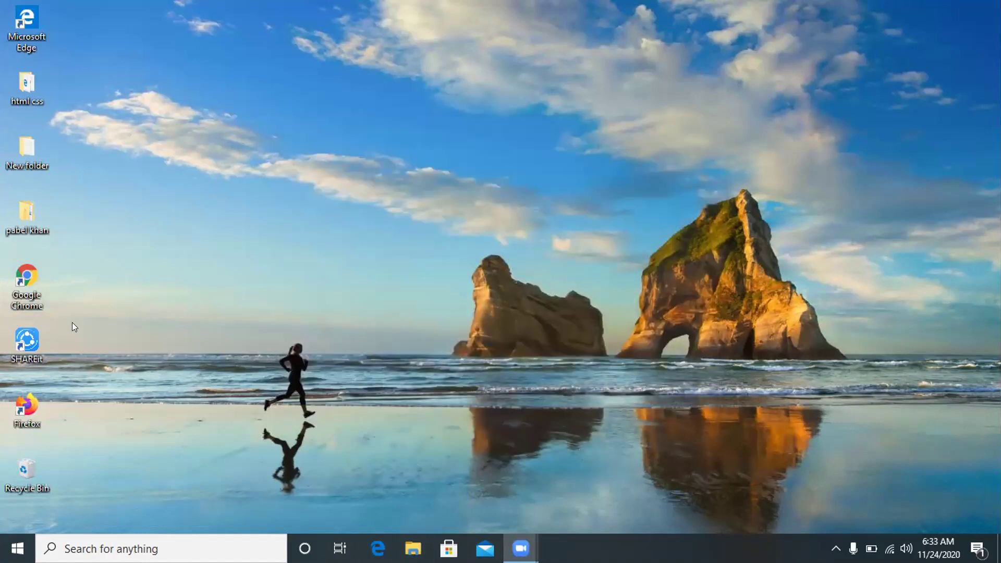
left_click(25, 286)
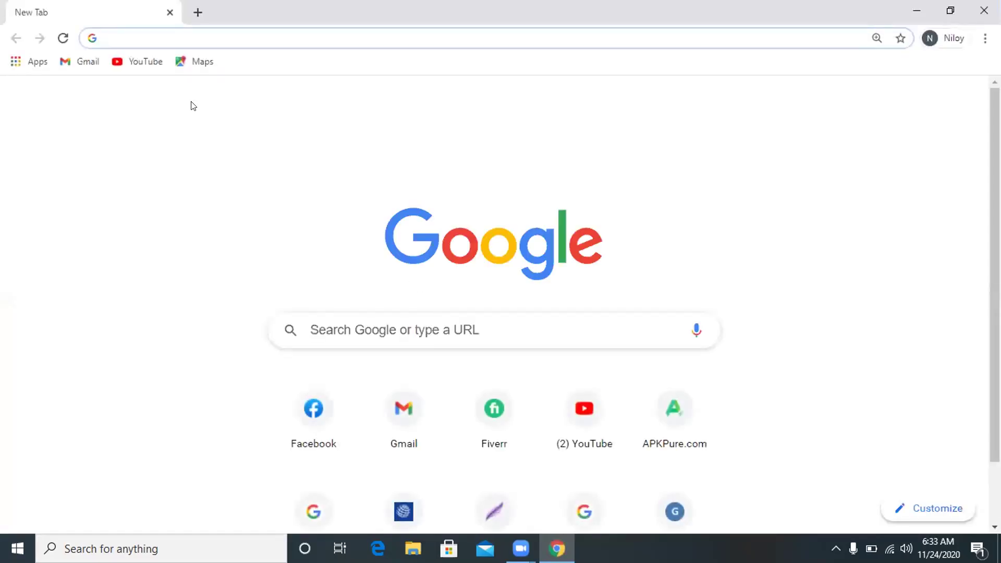
Paste the copied laptop post link into Chrome's address bar and load it
left_click(137, 39)
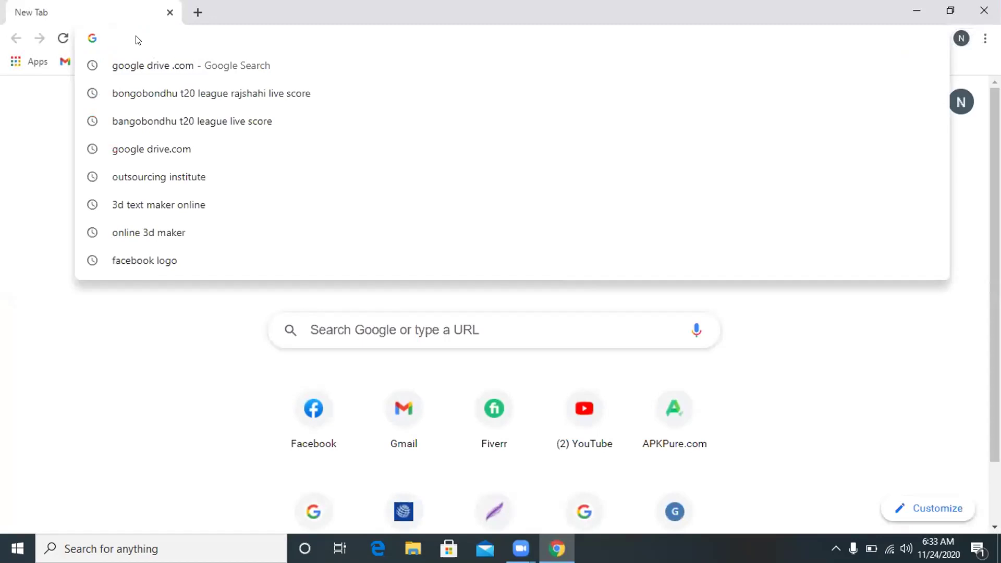
right_click(138, 40)
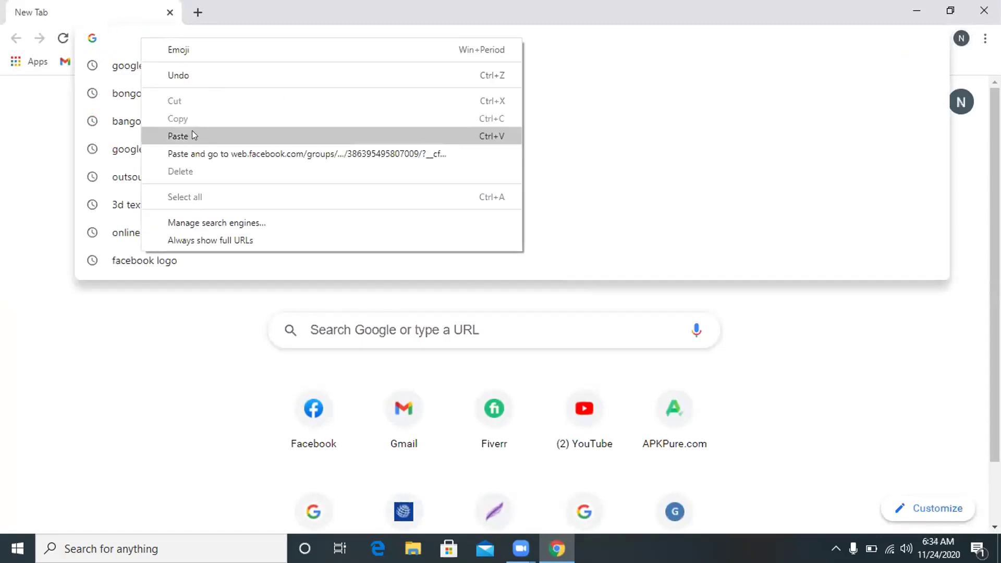
left_click(178, 136)
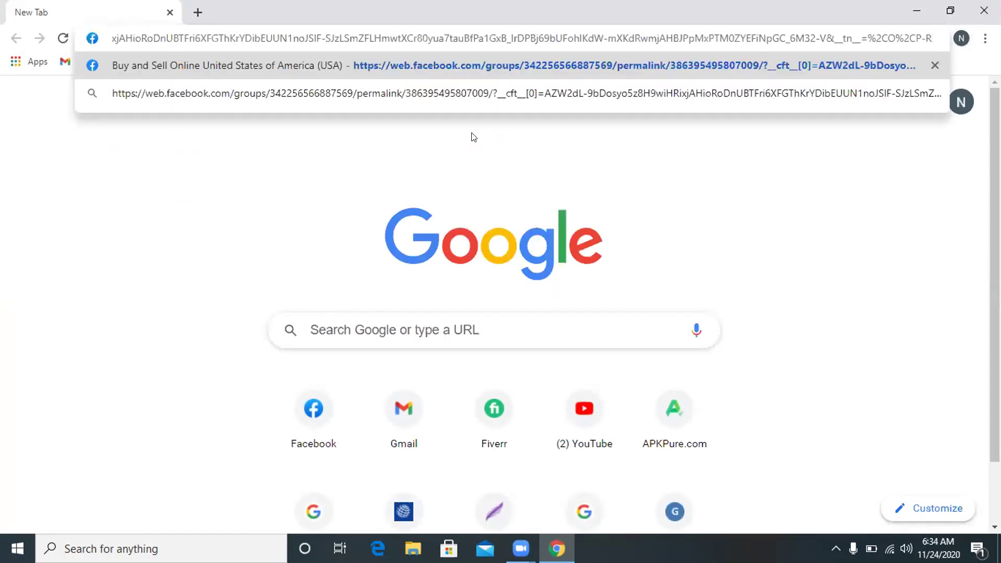
key("Return")
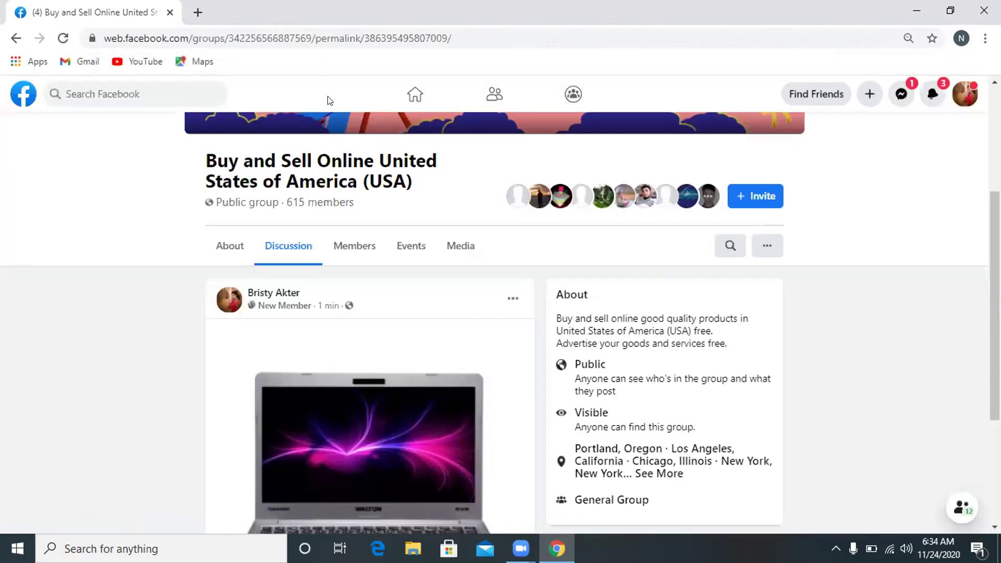
left_click(463, 36)
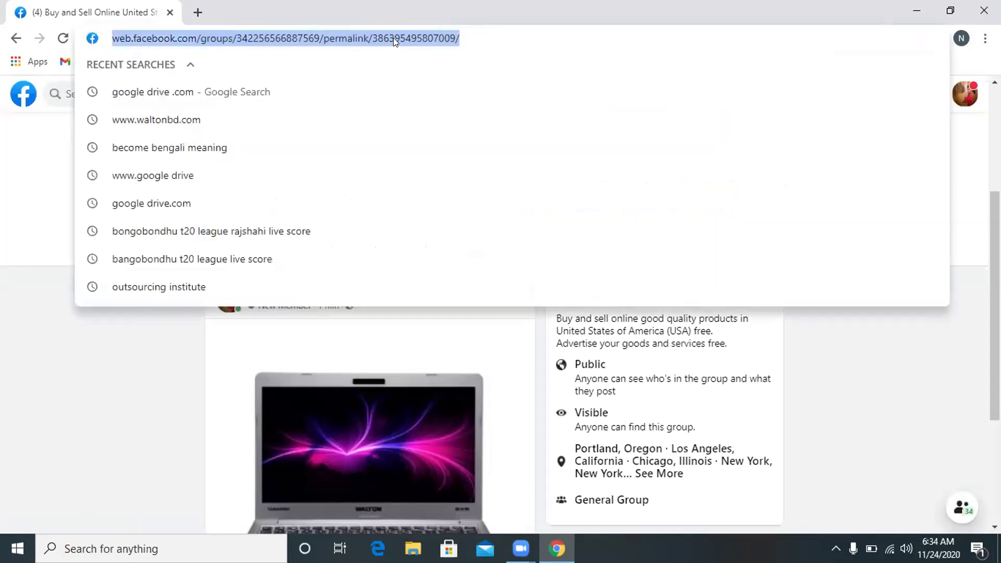
left_click(391, 336)
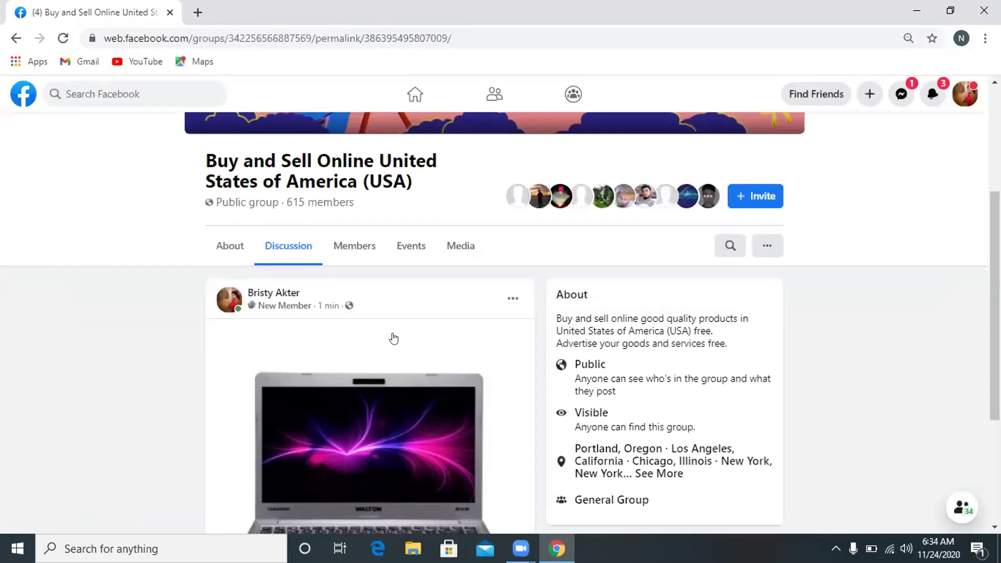
Open the post's permalink from its '1 min' timestamp in a new tab and copy its web address
right_click(326, 305)
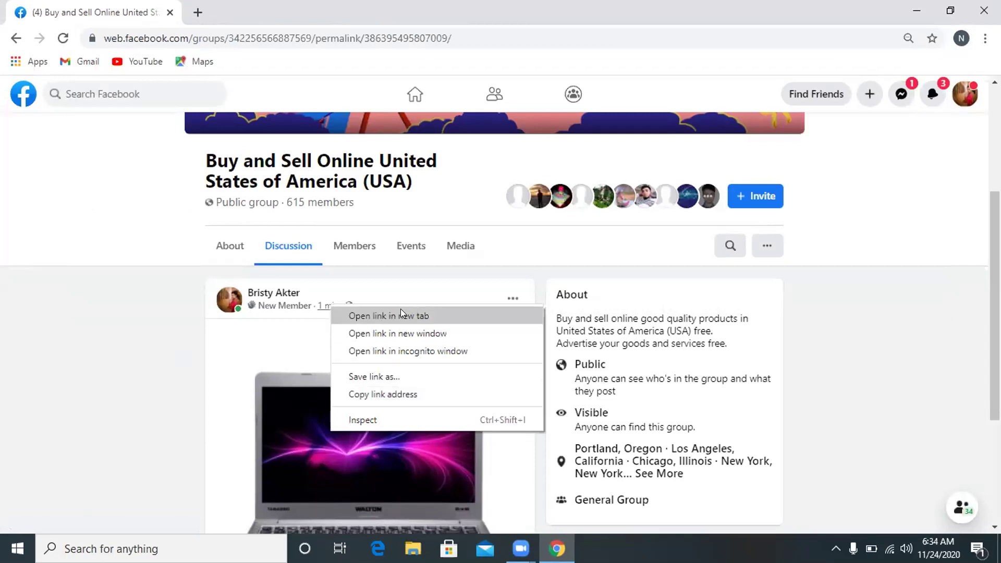
left_click(400, 313)
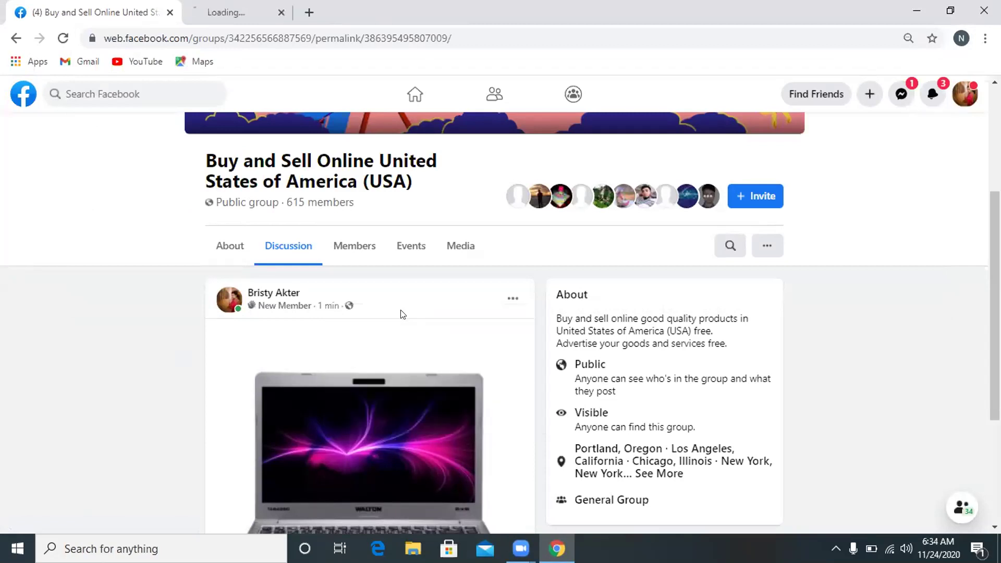
left_click(236, 11)
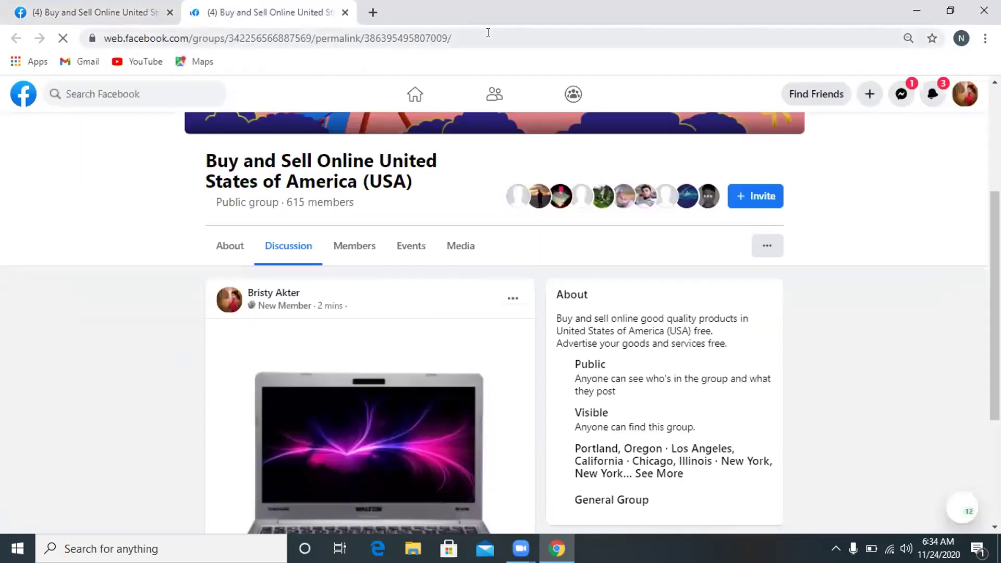
left_click(485, 34)
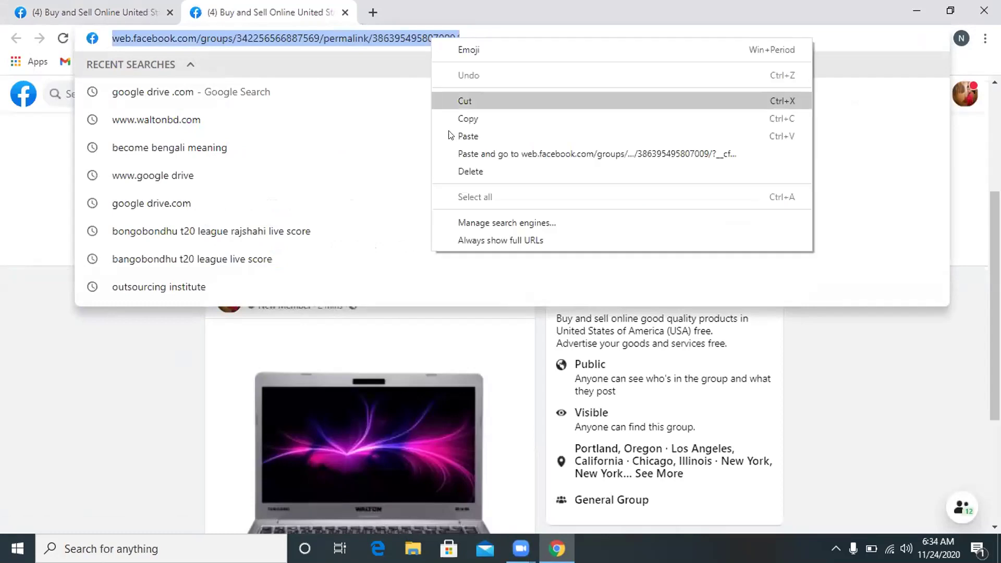
left_click(477, 120)
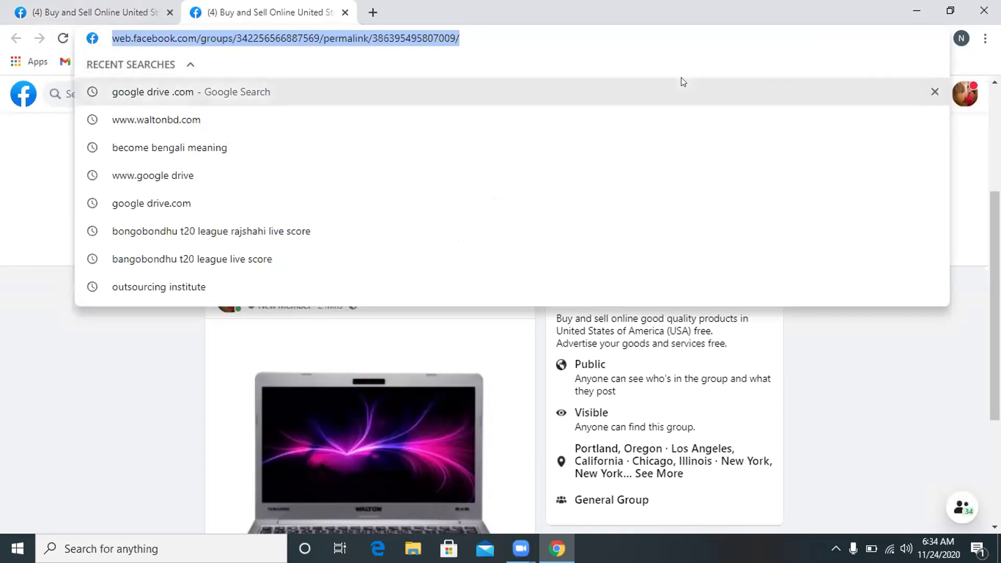
left_click(112, 336)
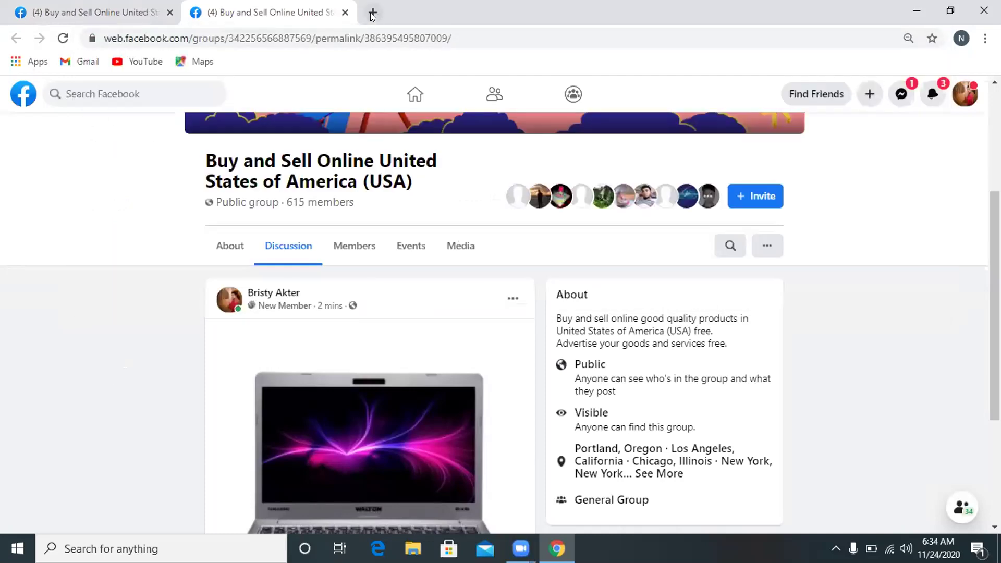
left_click(372, 12)
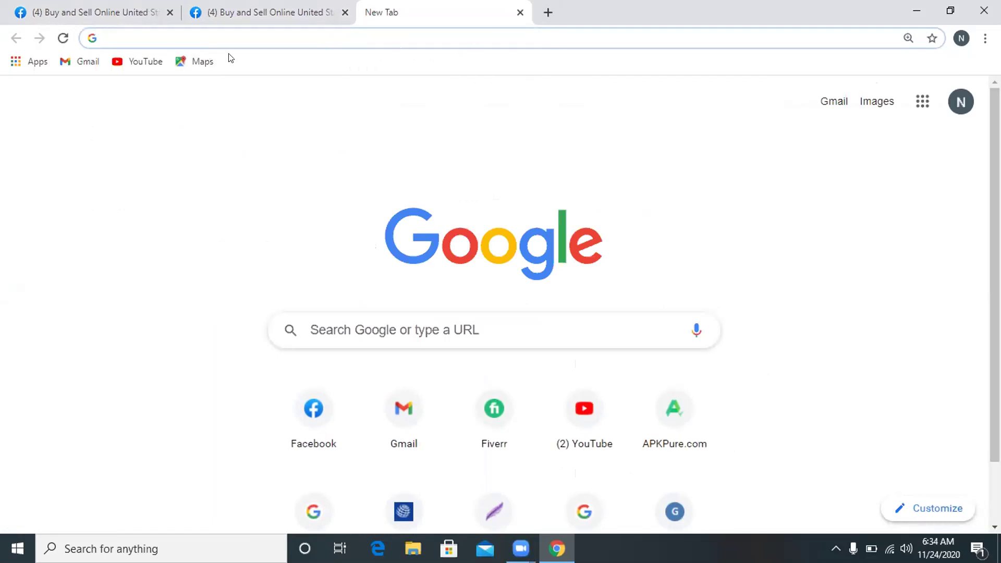
Search Google for 'bitly' and open the Bitly homepage at bitly.com
type("bitly")
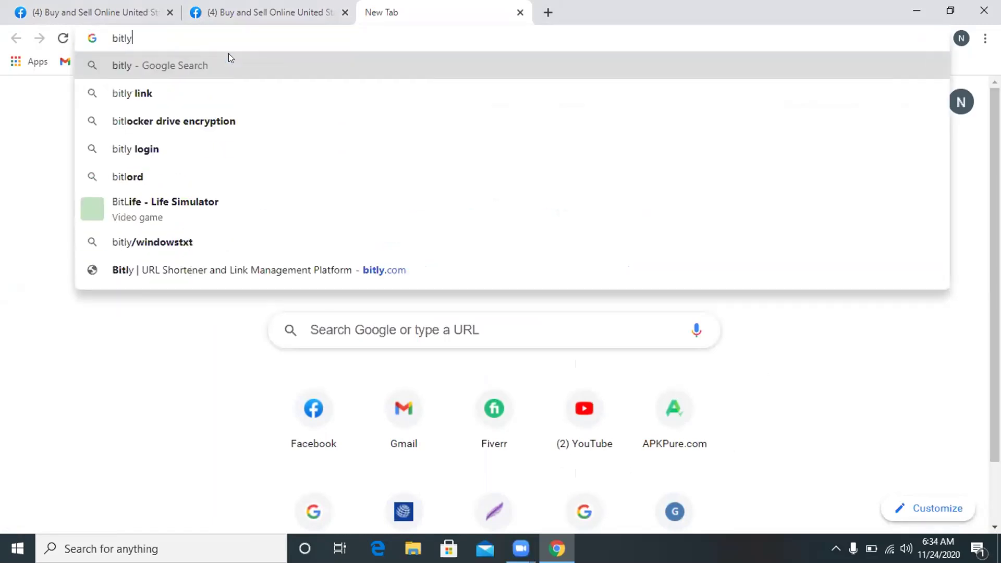
key("Return")
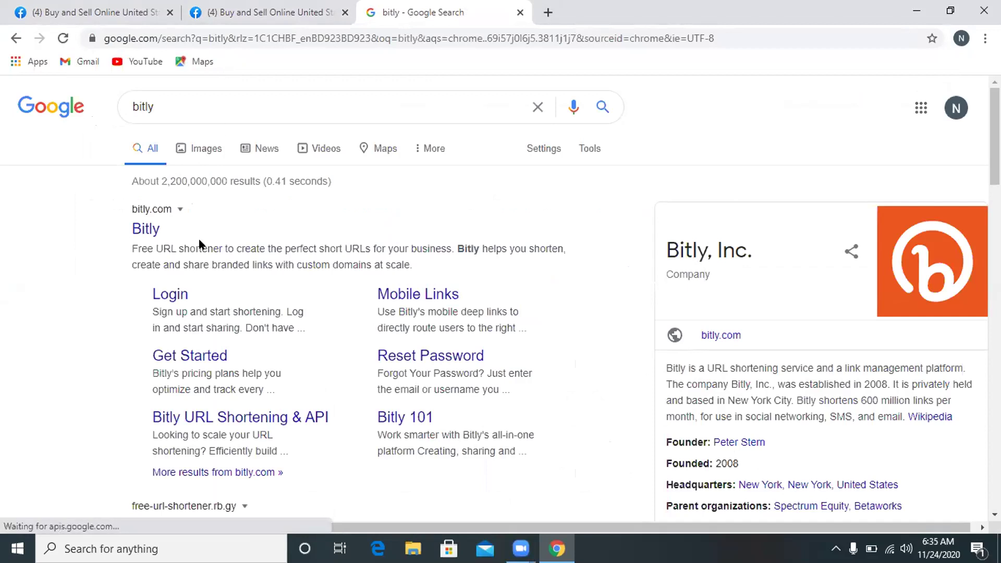
left_click(158, 231)
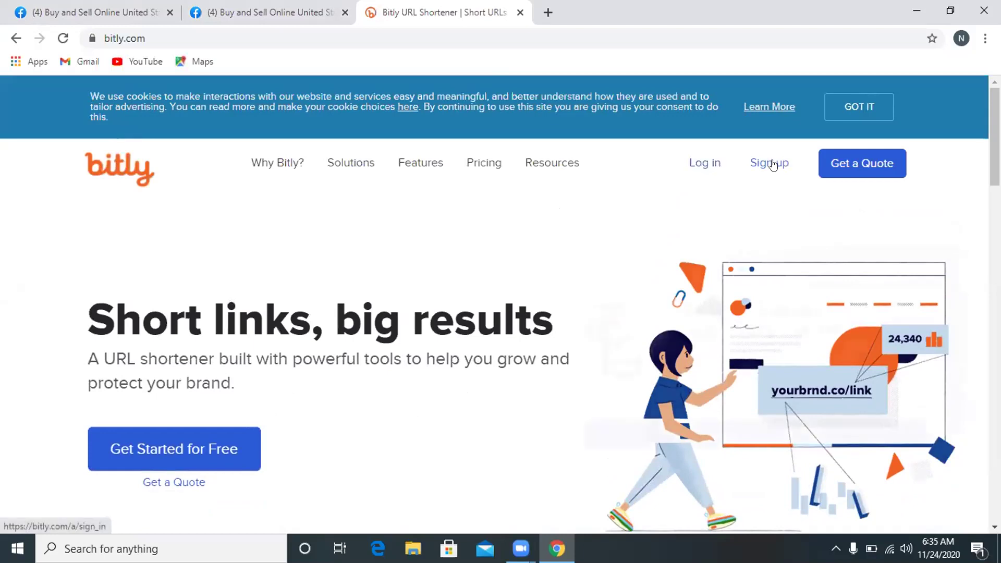
Sign up for Bitly with Google, pick the Google account, and create the new Bitly account
left_click(773, 164)
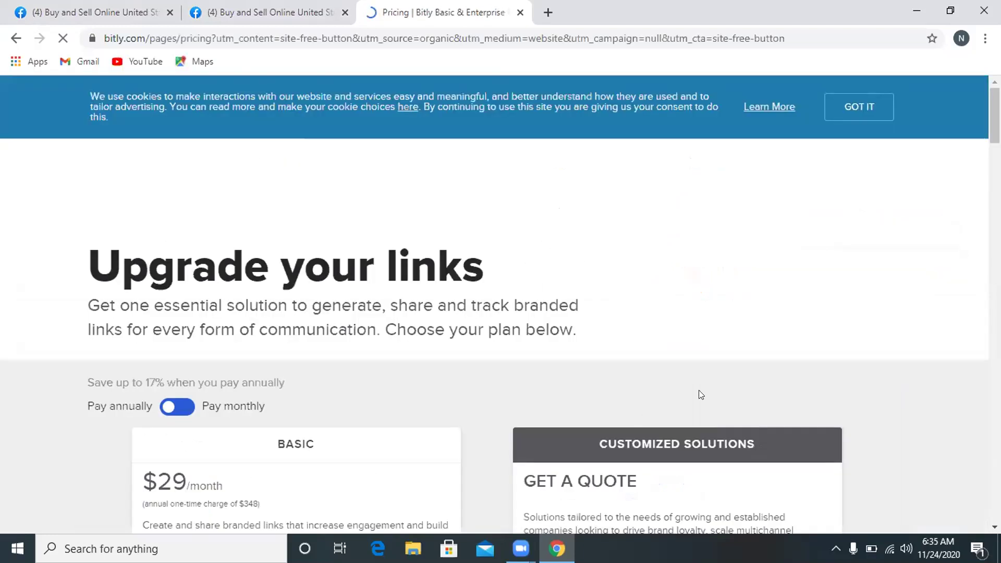
scroll(702, 393, "down", 2)
scroll(704, 392, "down", 5)
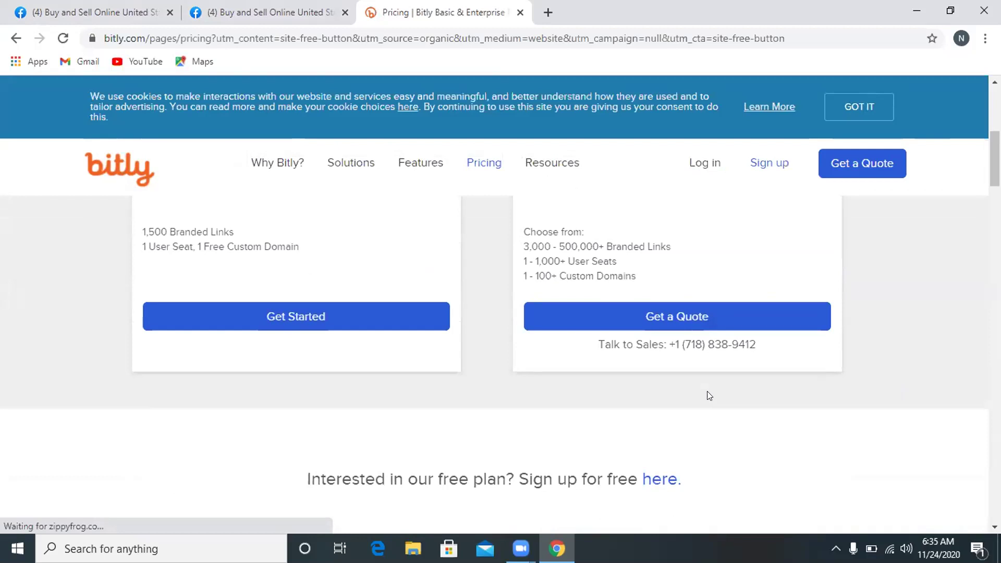
scroll(798, 389, "up", 7)
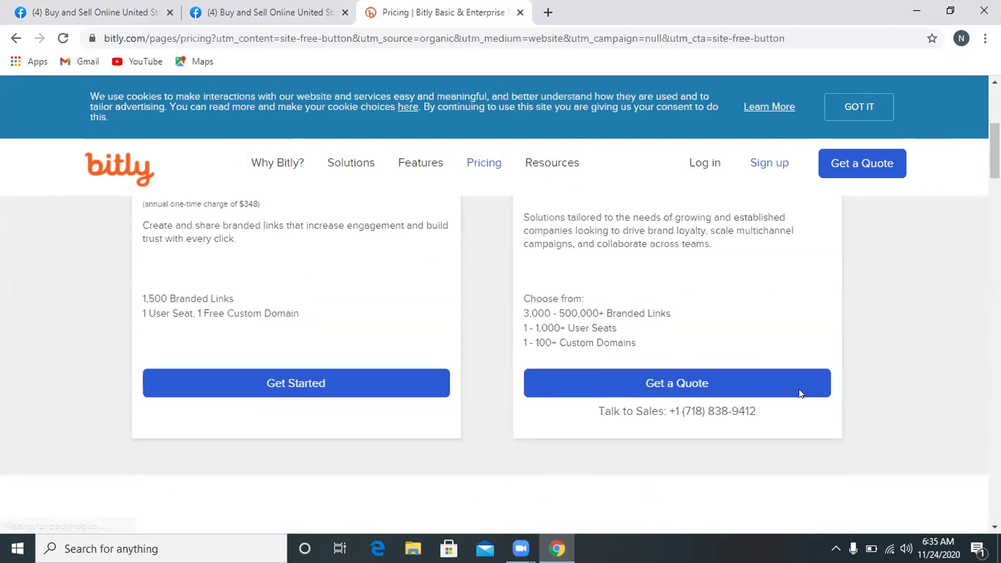
left_click(760, 162)
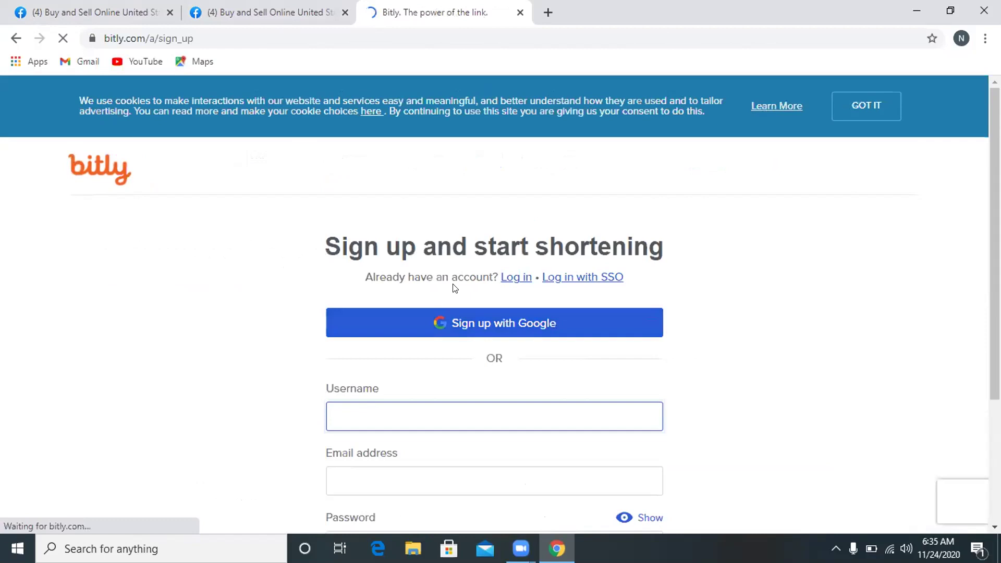
left_click(465, 324)
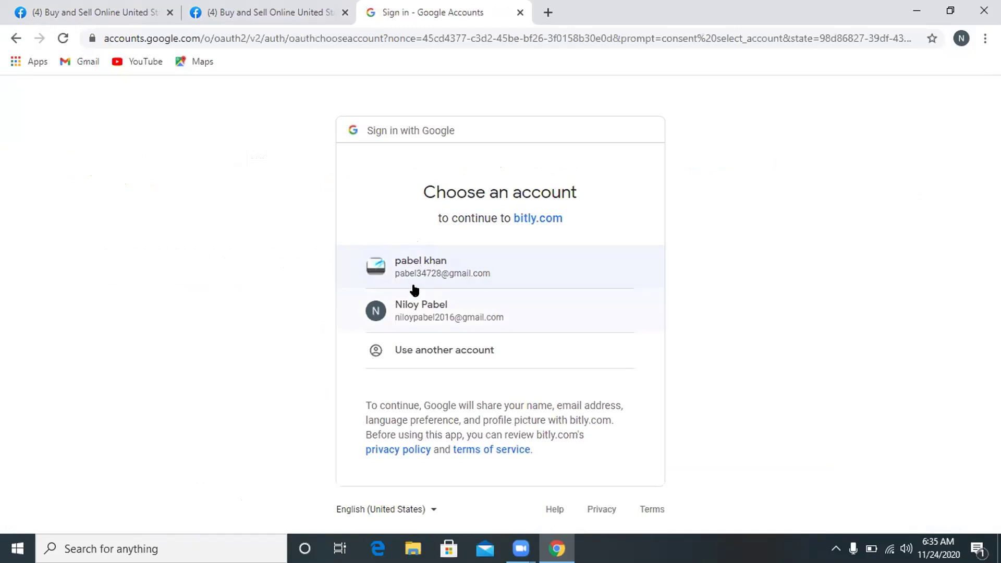
left_click(422, 271)
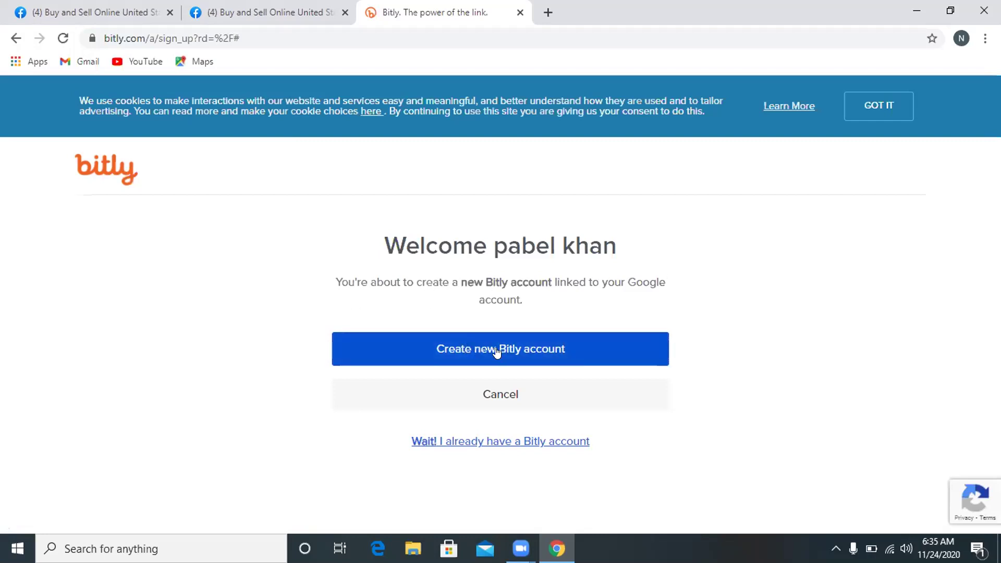
left_click(540, 357)
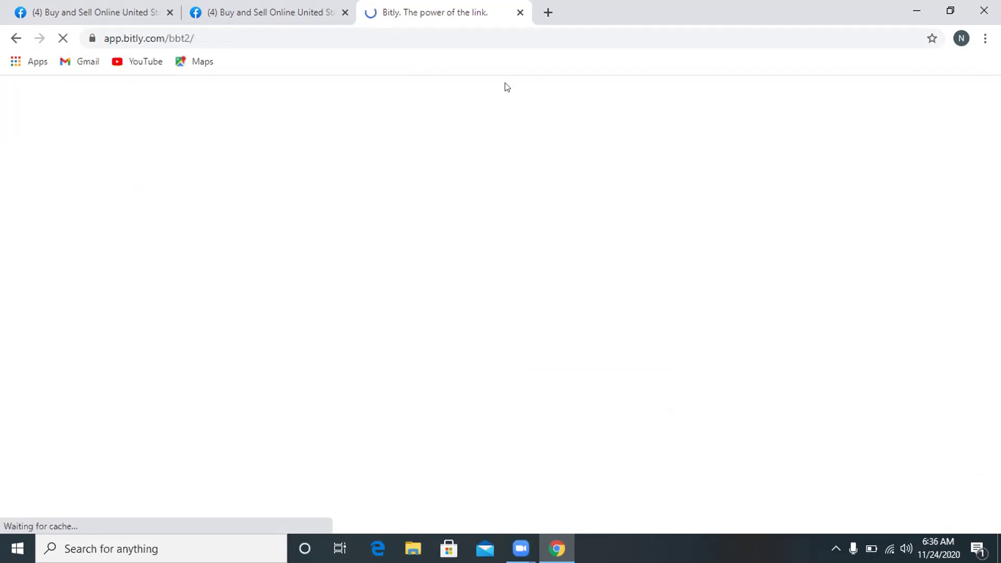
Copy the Facebook group post's web address from the address bar
left_click(250, 13)
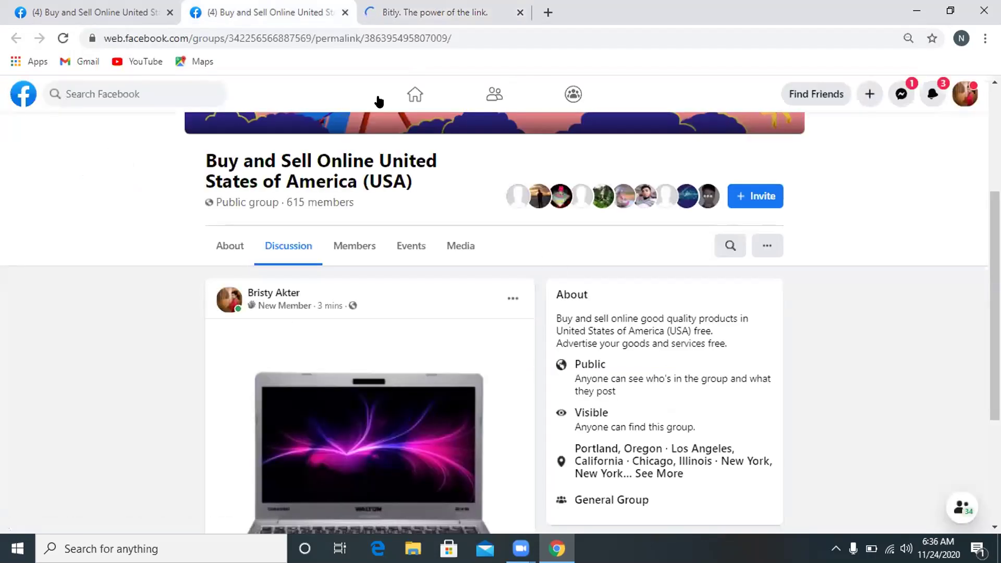
left_click(468, 33)
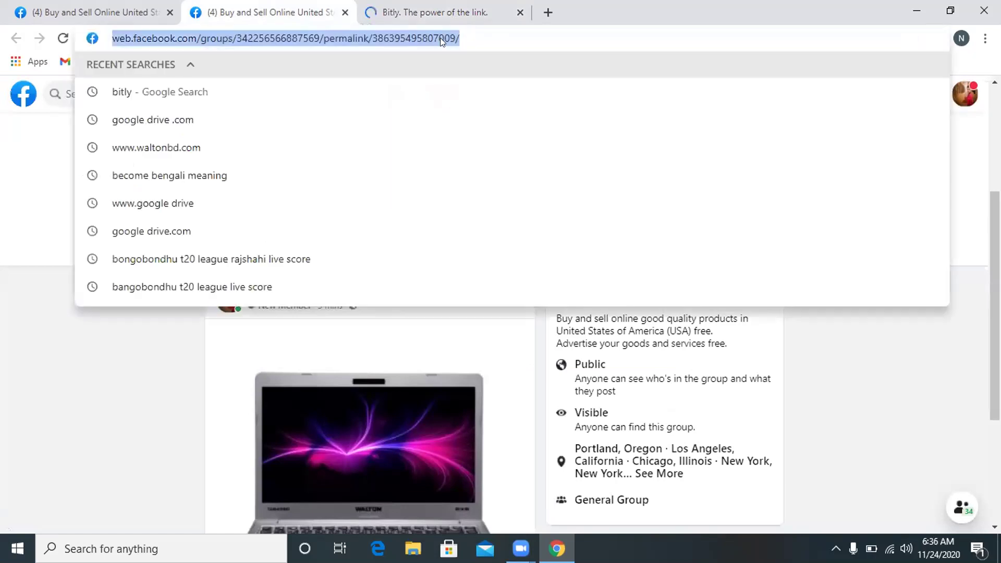
right_click(442, 40)
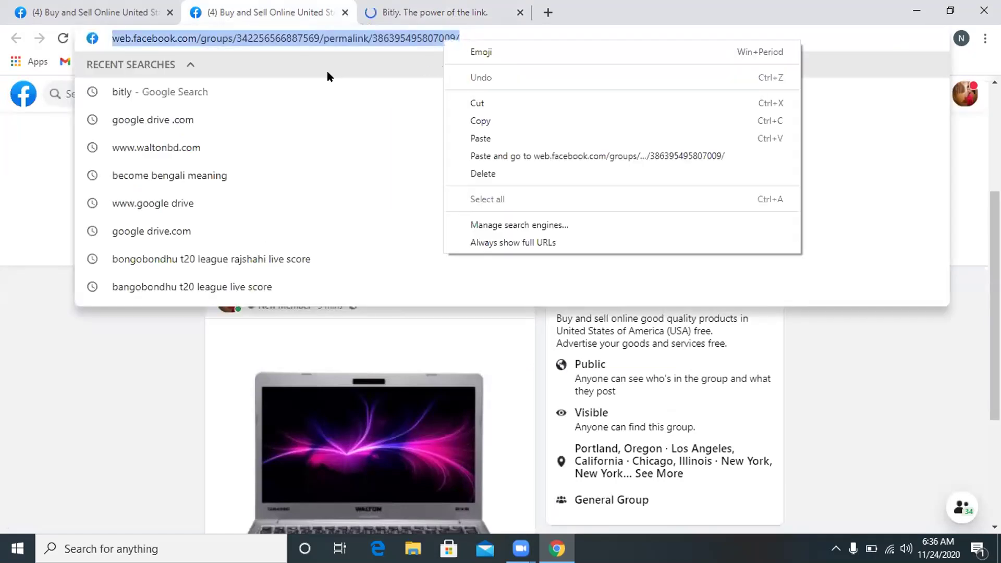
left_click(484, 116)
Shorten the pasted post address in Bitly to bit.ly/3m4ETeE and copy the short link
left_click(425, 17)
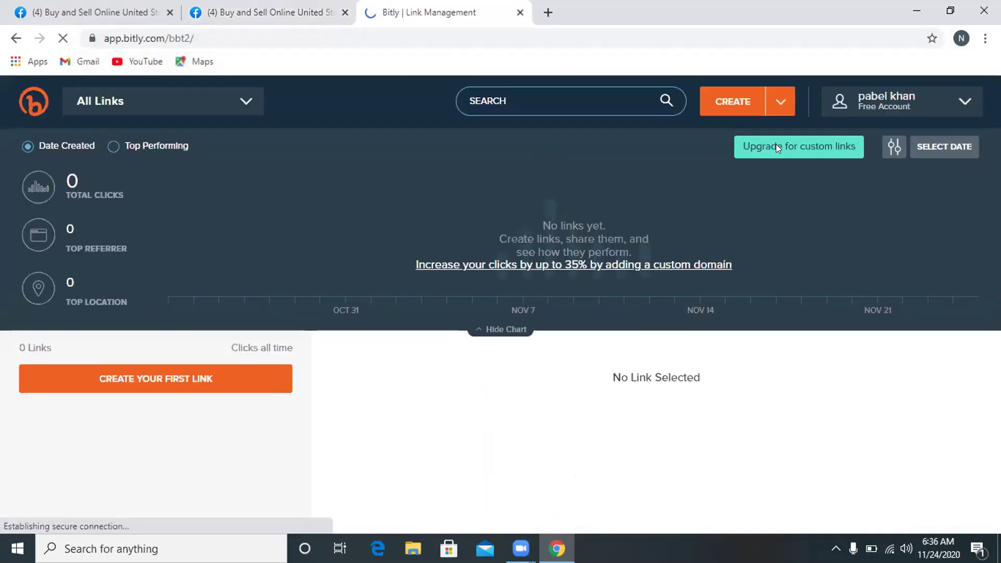
left_click(743, 103)
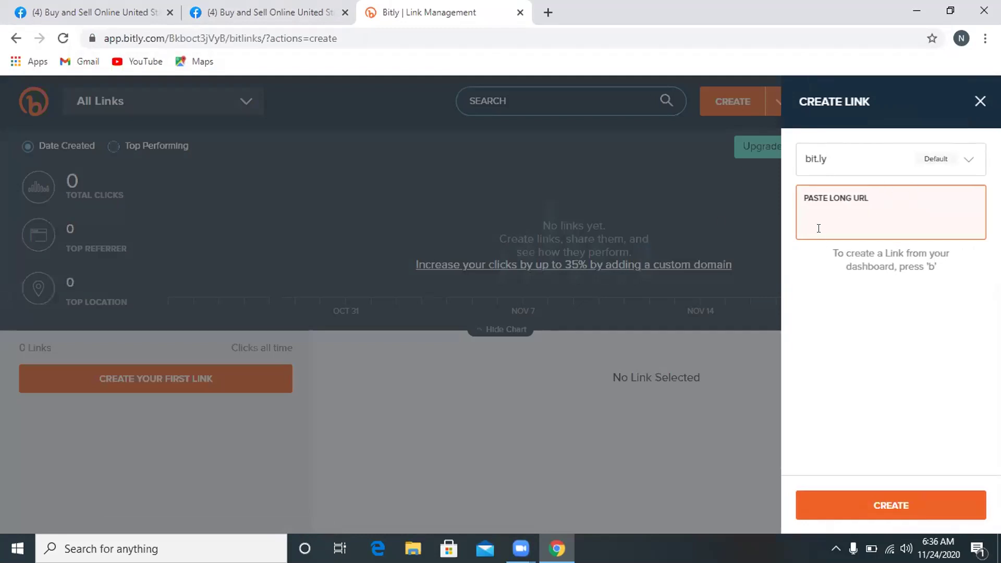
key("ctrl+v")
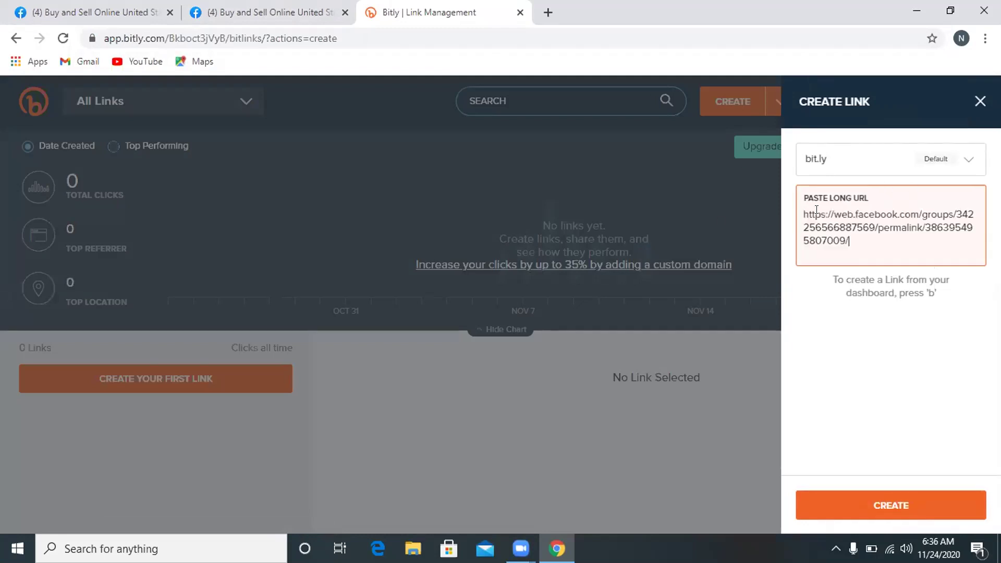
left_click(889, 505)
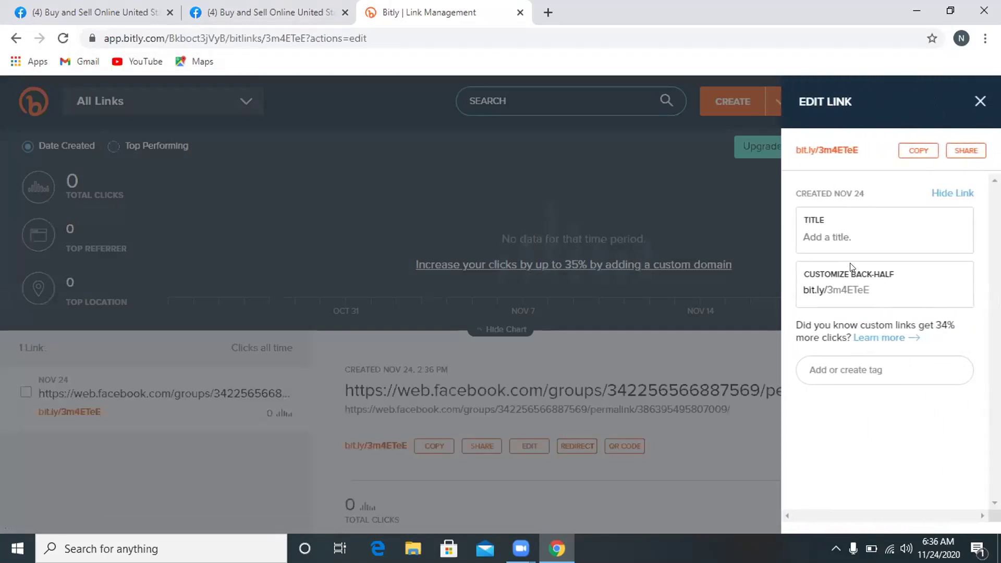
left_click(918, 151)
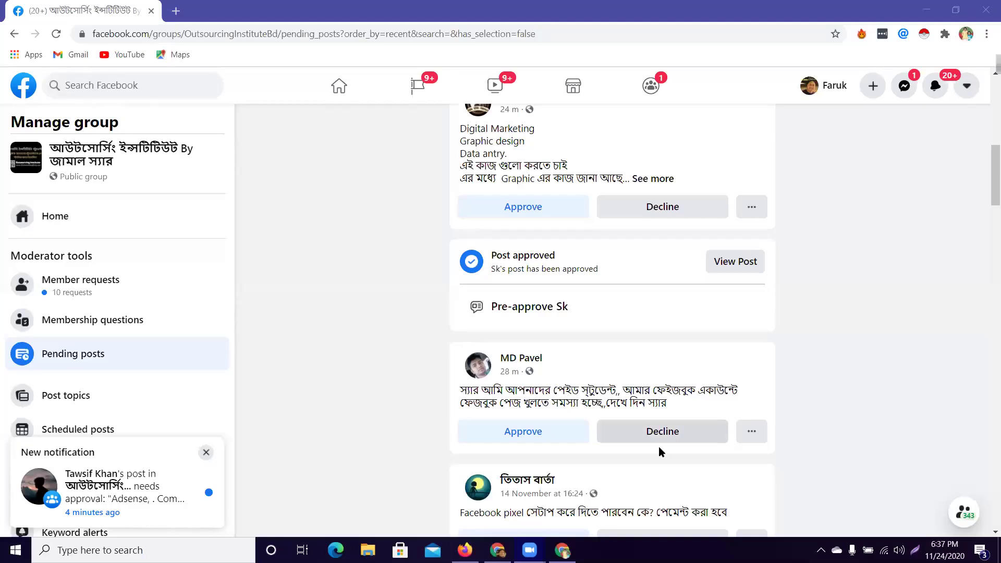
Decline a pending post in the Facebook group's queue
left_click(661, 437)
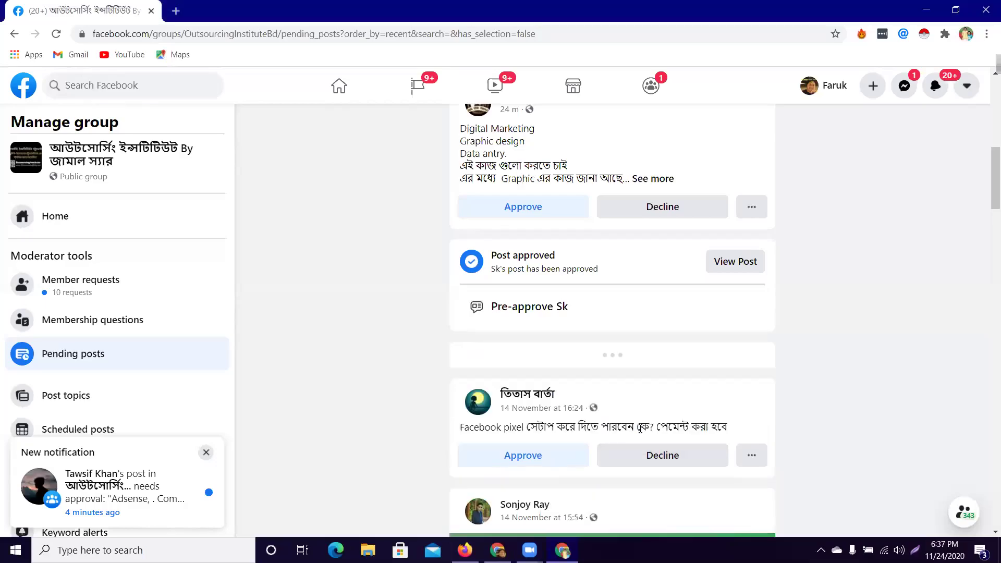
scroll(634, 421, "up", 5)
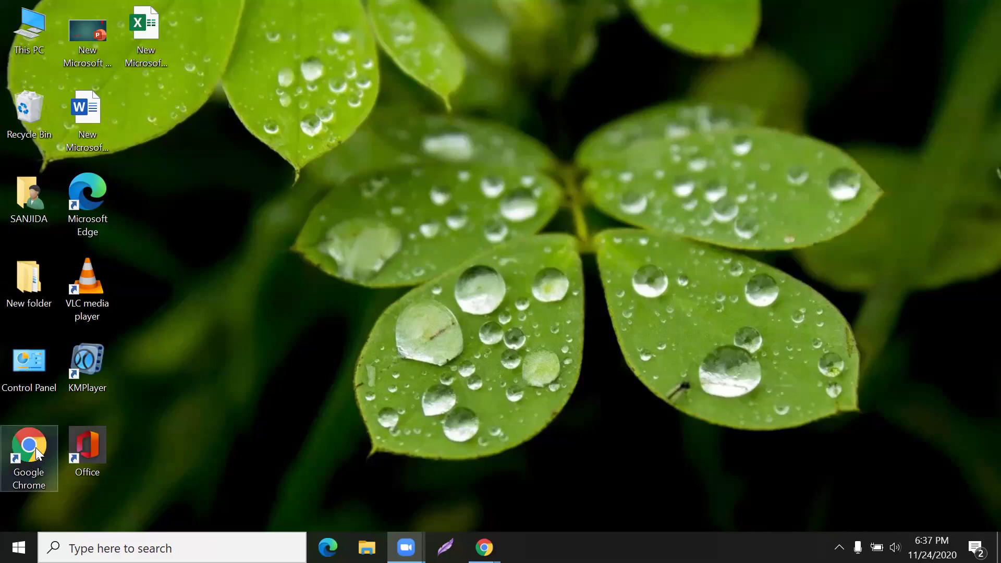
Launch Chrome from its desktop shortcut and go to fiverr.com from the New Tab page
left_click(35, 448)
right_click(36, 447)
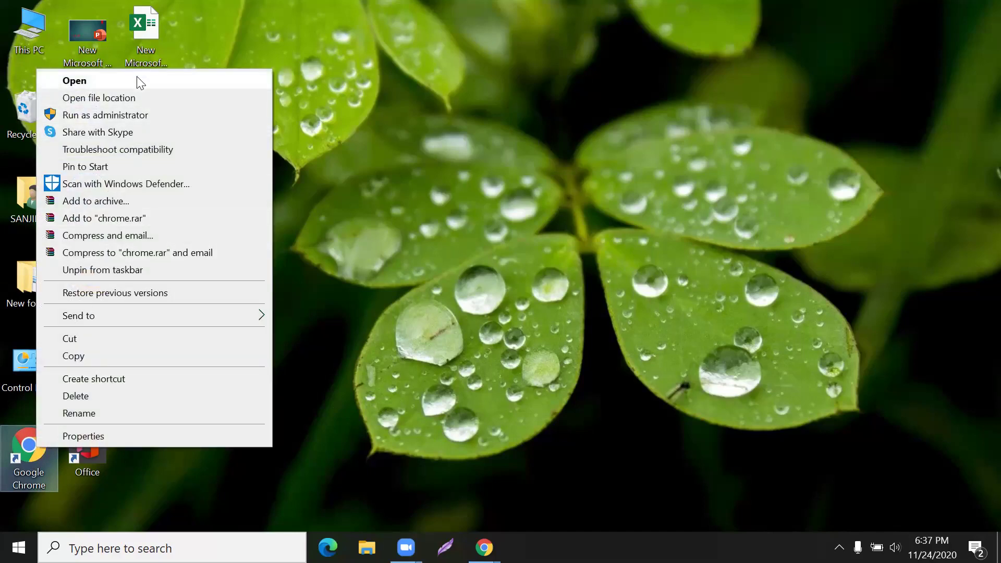
left_click(136, 77)
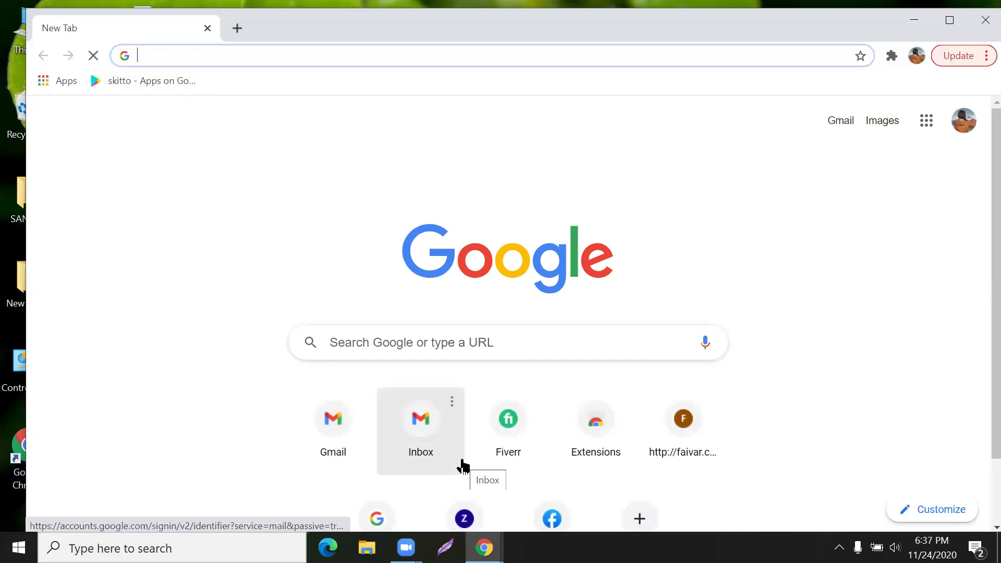
left_click(499, 426)
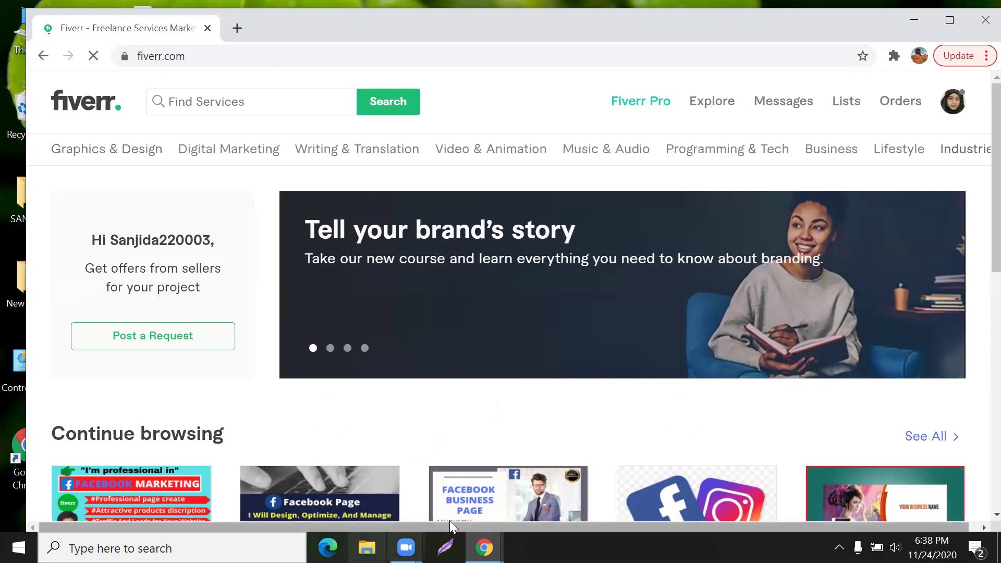
Go to the account's own Fiverr profile titled SEO Professional, Facebook Marketer, Link Builder
mouse_move(484, 547)
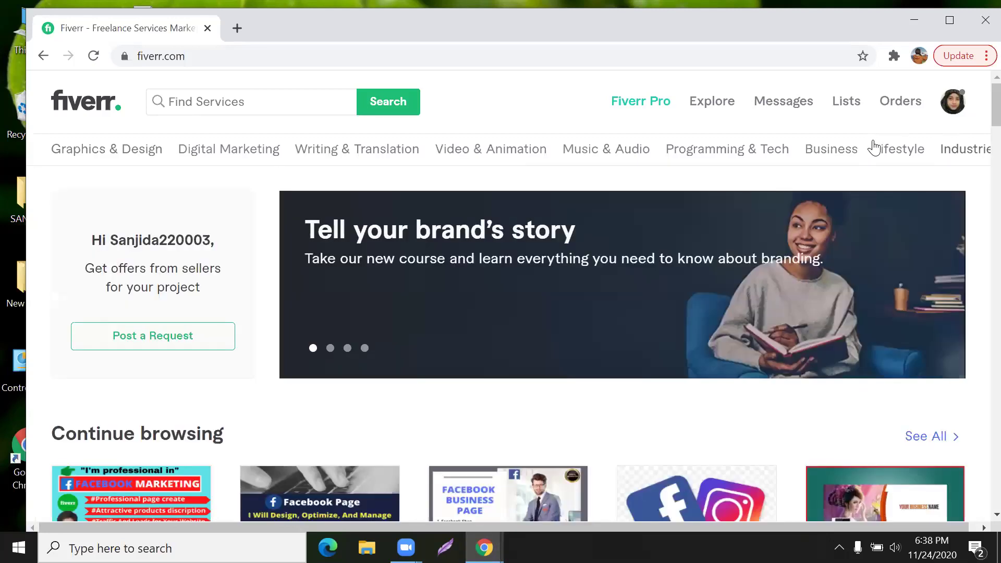
left_click(875, 148)
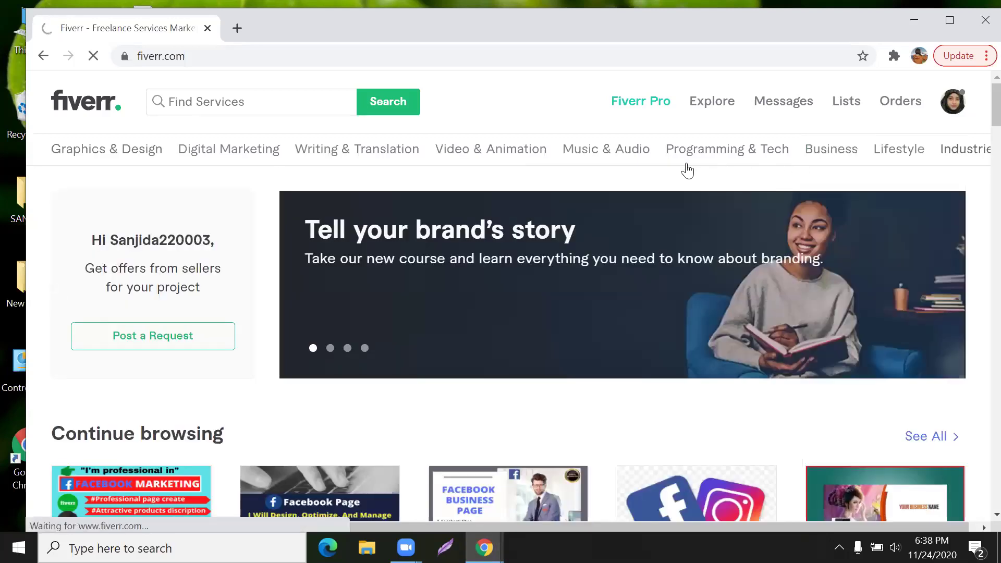
left_click(954, 104)
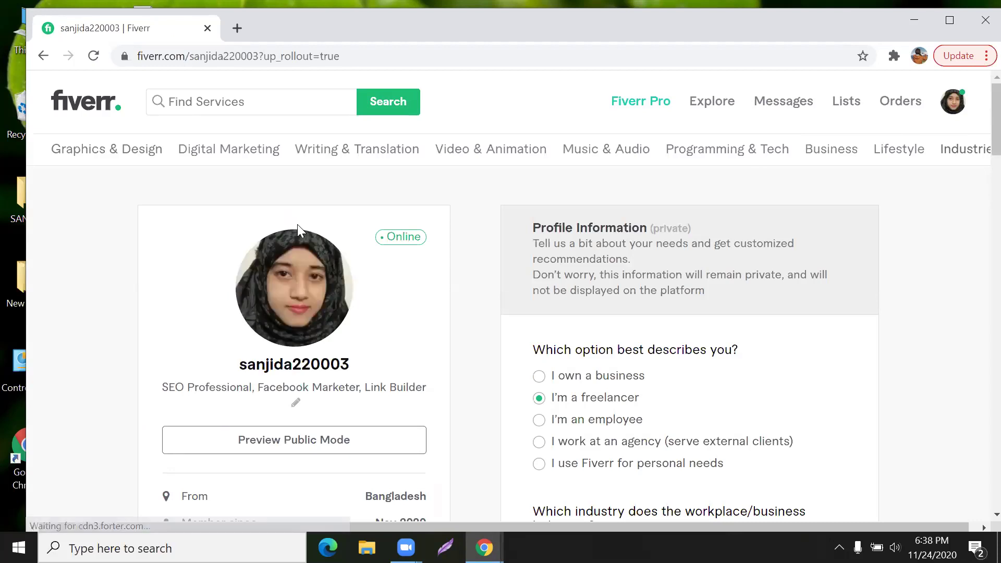
Open the profile photo picker, then cancel it without choosing an image
left_click(294, 290)
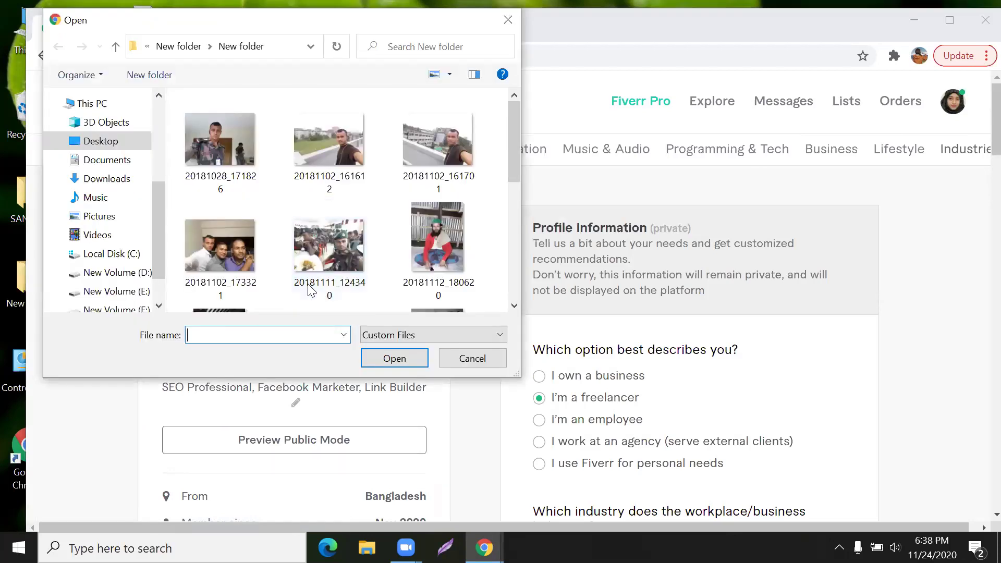
scroll(423, 261, "down", 1)
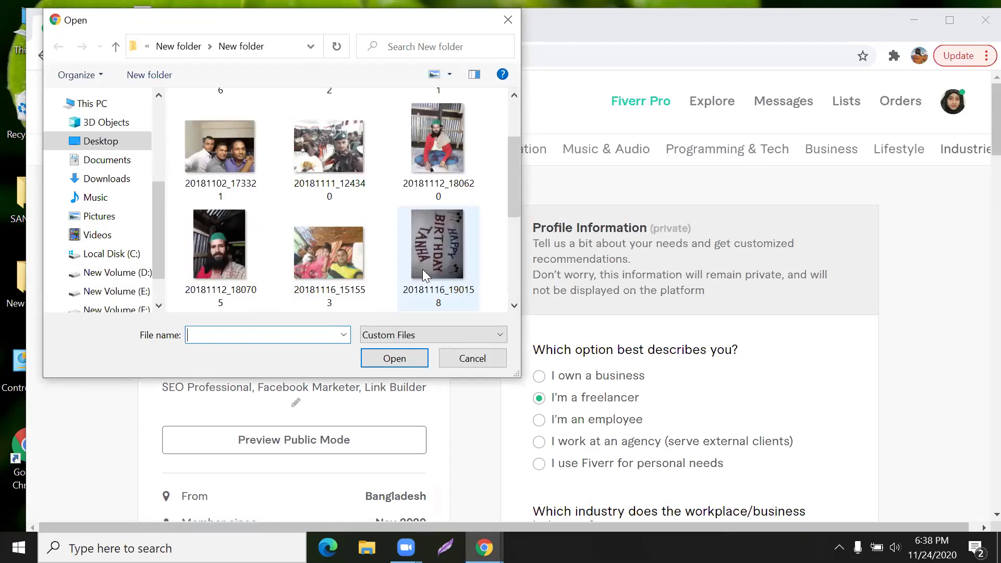
scroll(423, 269, "down", 1)
scroll(434, 247, "down", 1)
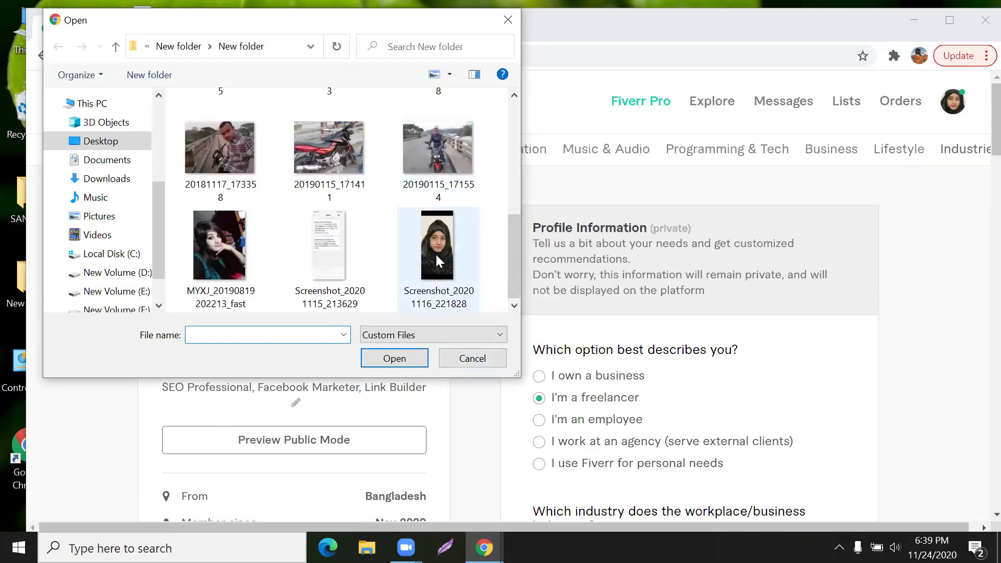
mouse_move(443, 245)
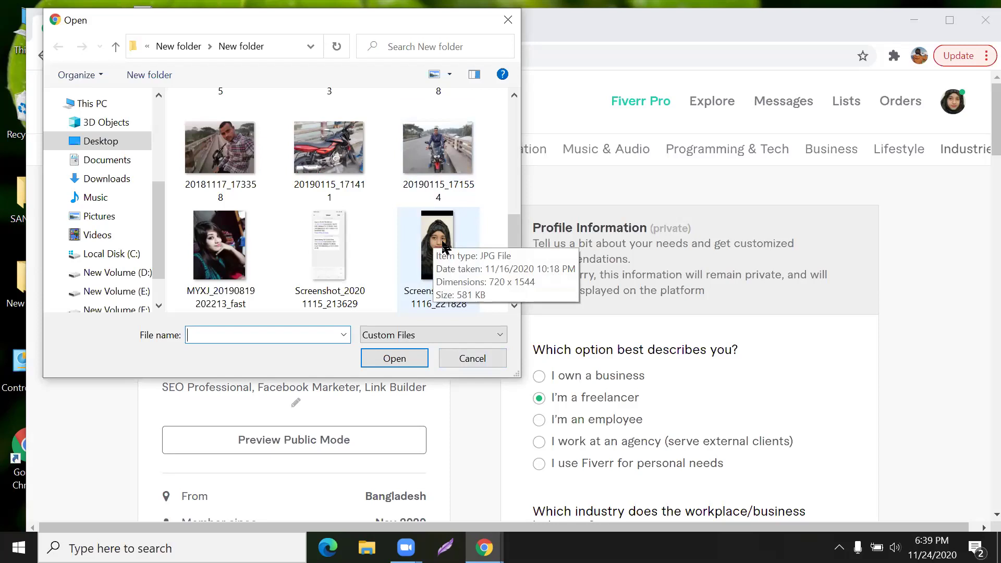
left_click(472, 359)
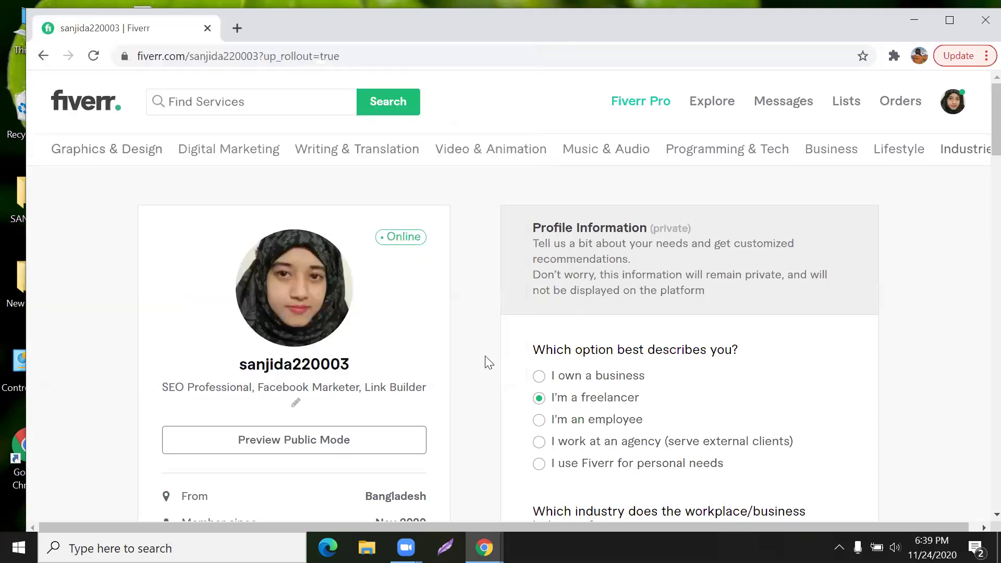
Minimize Chrome and open the Pictures folder from This PC
left_click(913, 23)
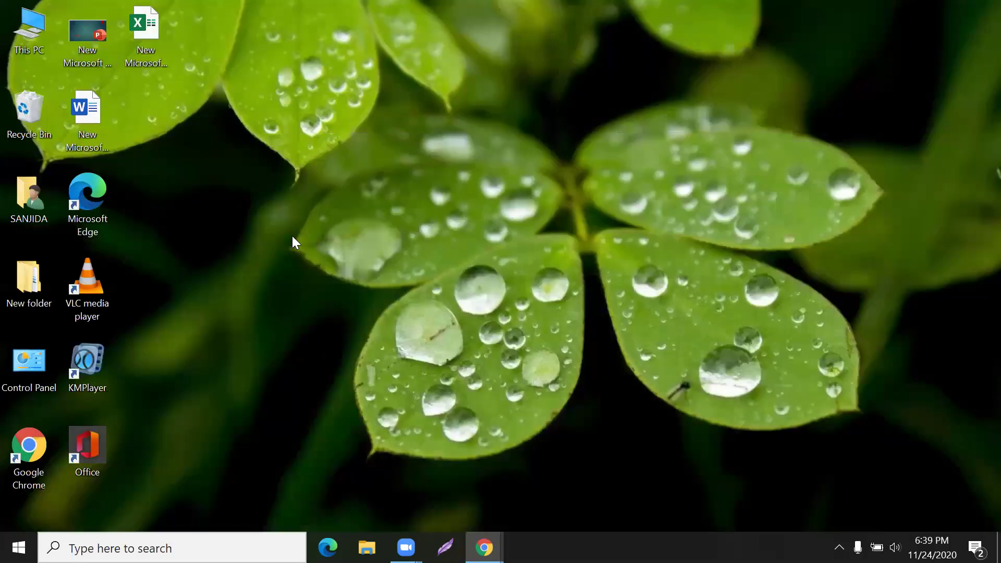
left_click_drag(24, 29, 29, 52)
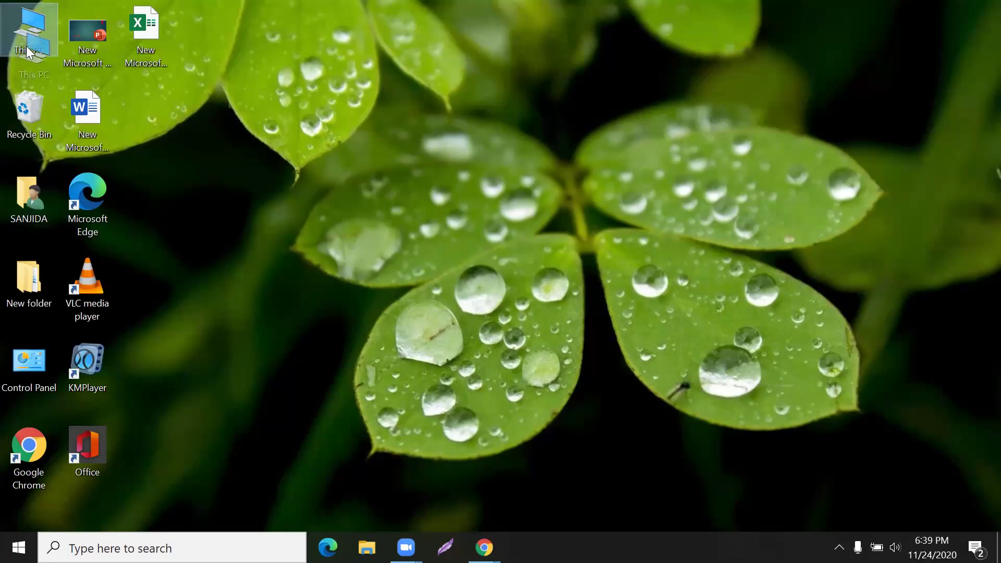
double_click(29, 52)
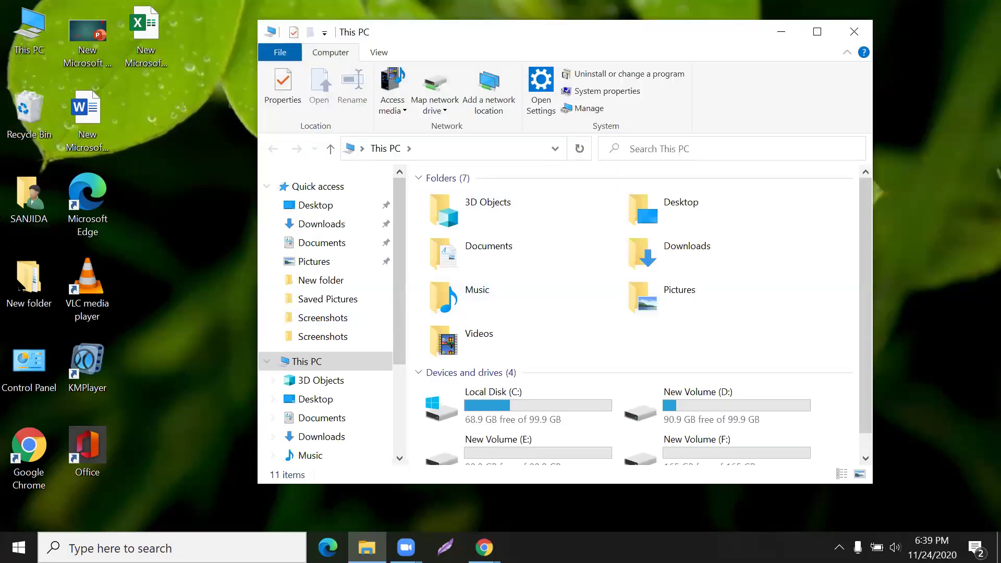
left_click(18, 287)
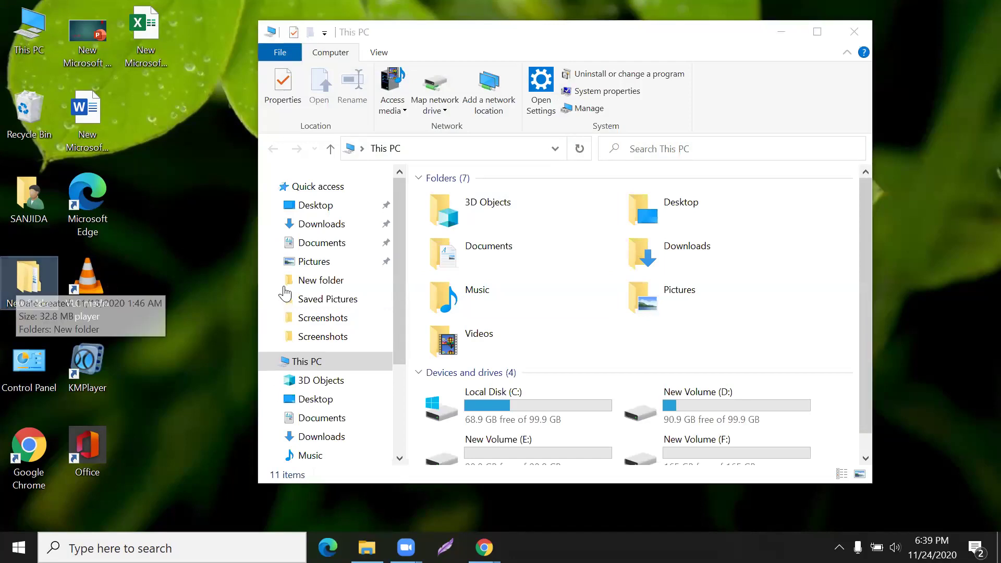
left_click(663, 301)
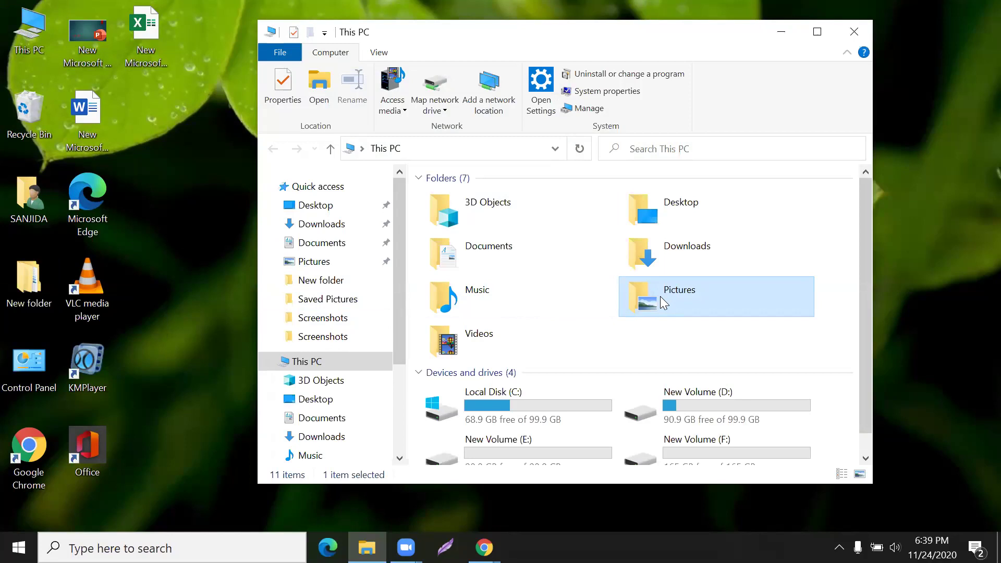
left_click(23, 274)
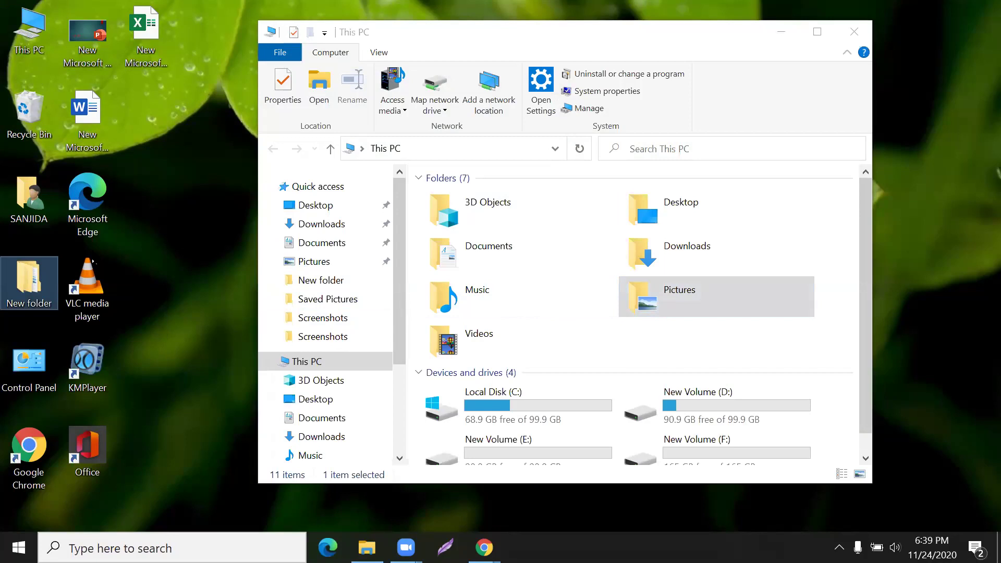
left_click(650, 293)
right_click(650, 293)
left_click(730, 199)
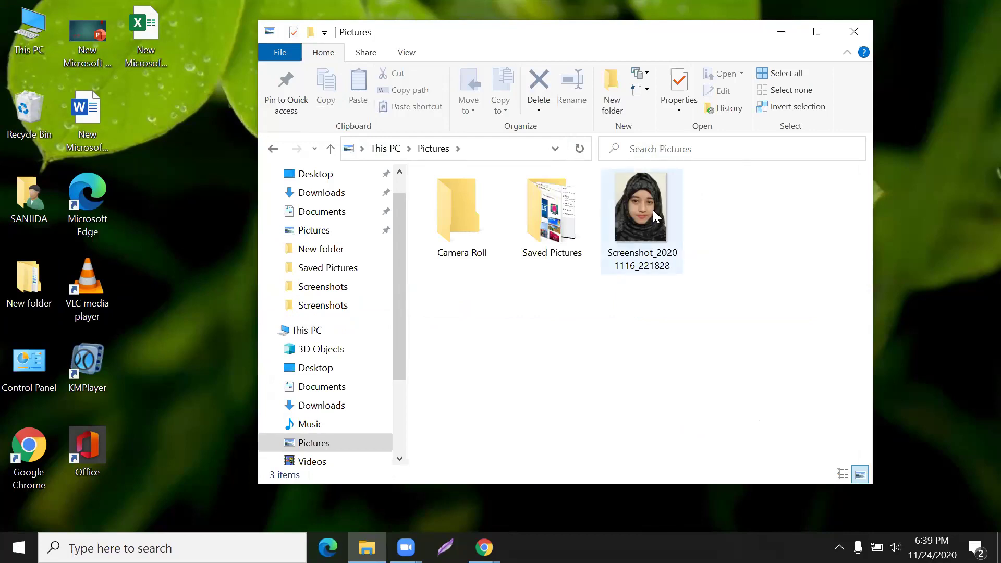
Inspect the Screenshot_20201116_221828 file in Pictures through its shortcut menu, then deselect it
left_click(627, 230)
right_click(627, 224)
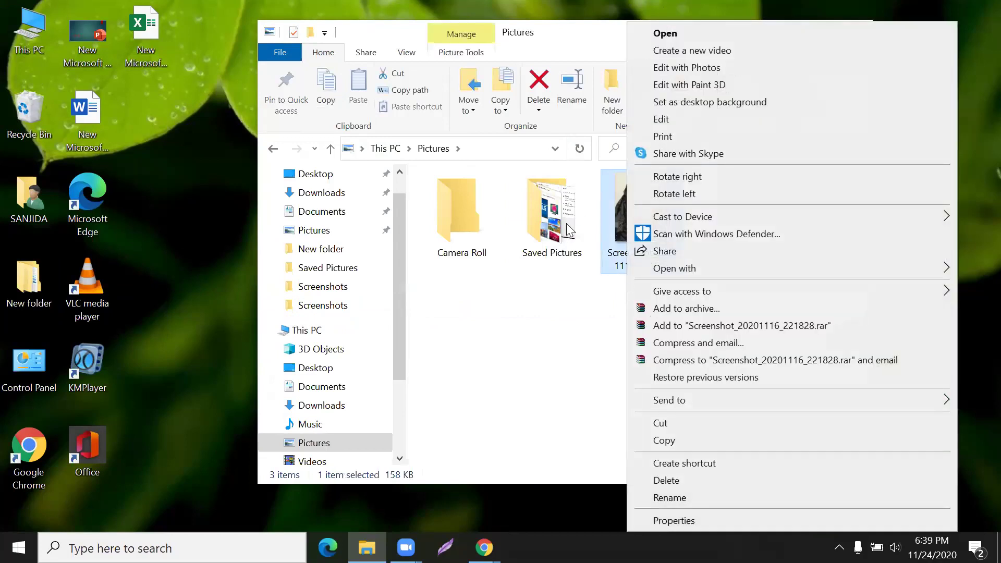
key("Escape")
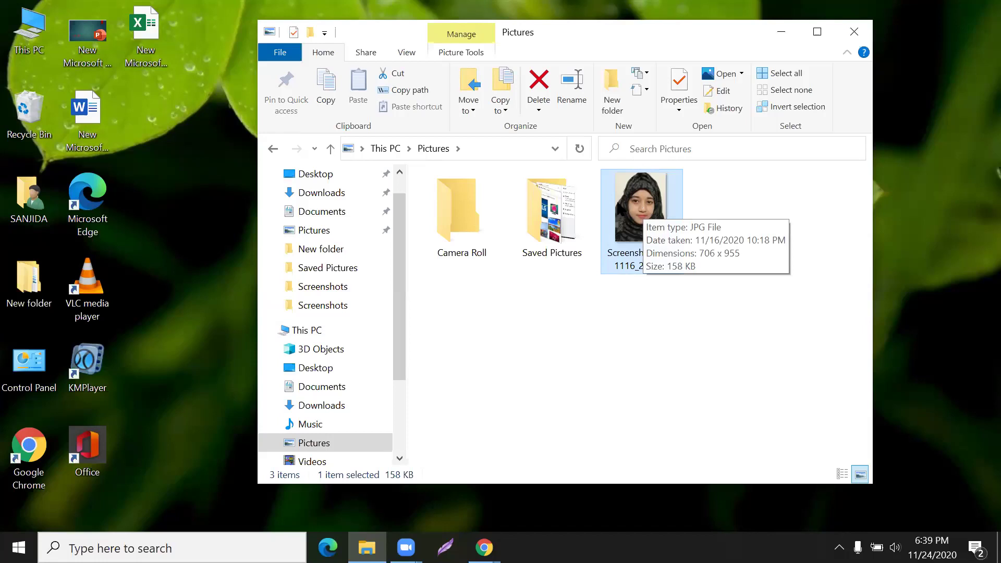
left_click(597, 348)
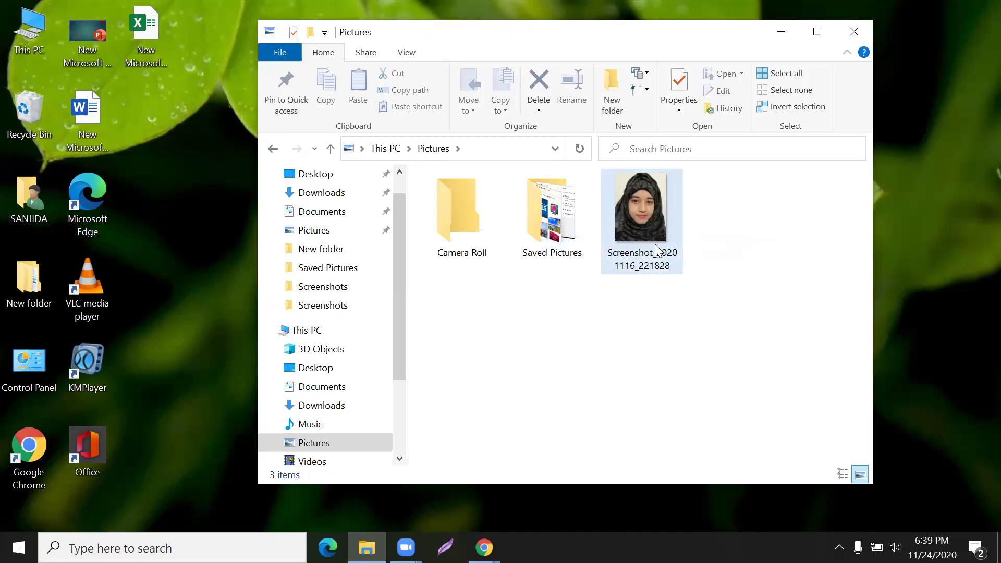
mouse_move(646, 223)
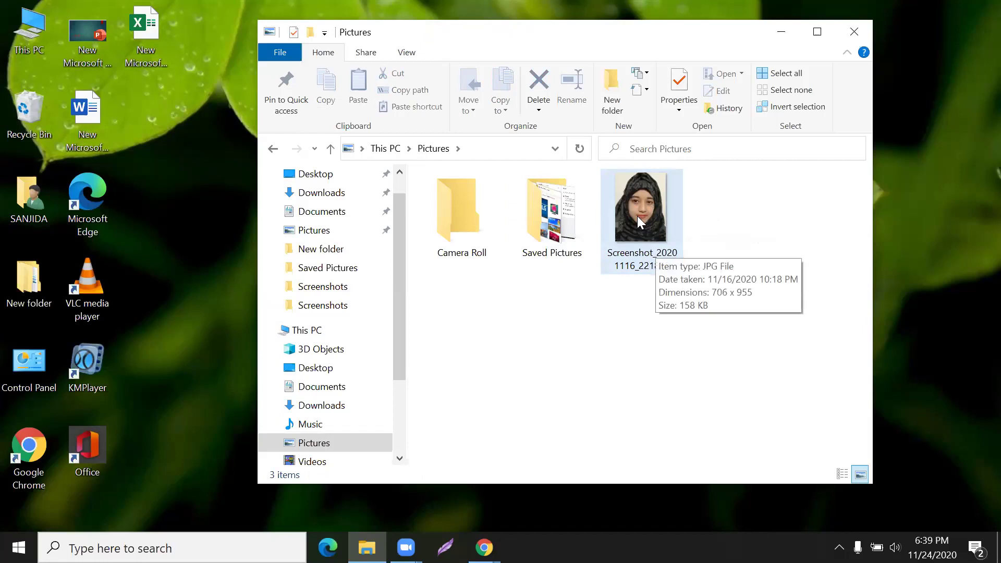
left_click(639, 217)
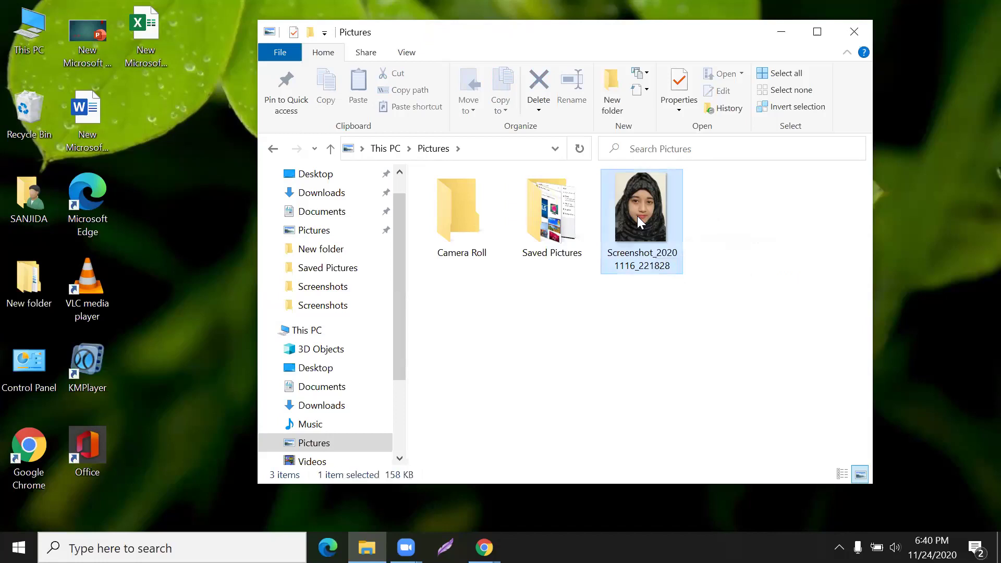
right_click(638, 216)
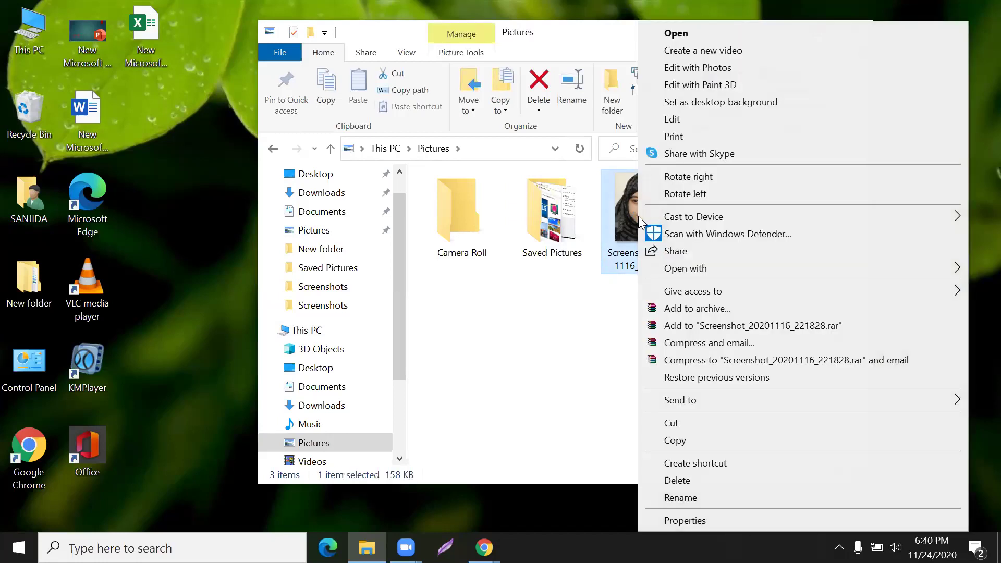
left_click(555, 368)
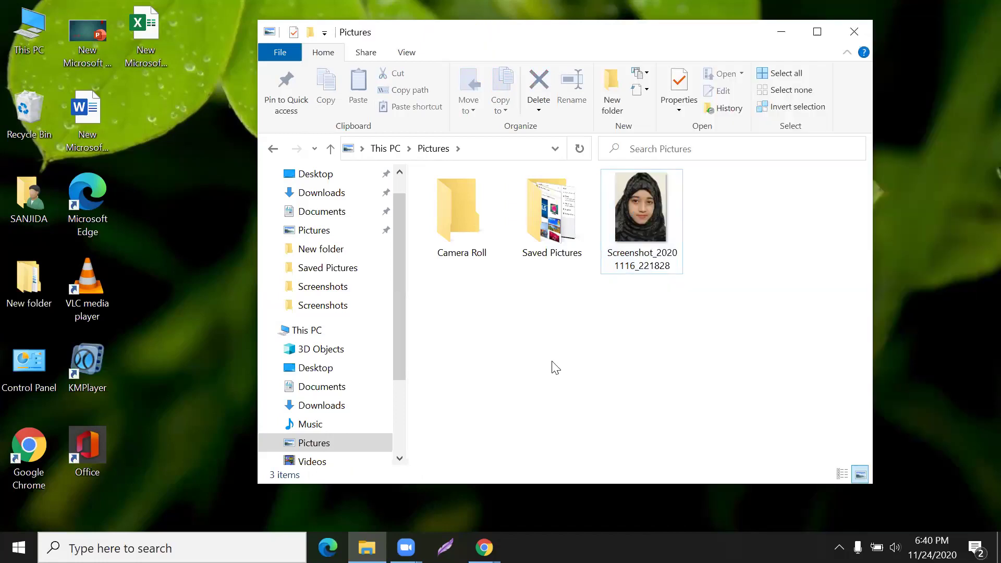
Look inside Saved Pictures and Camera Roll, returning to Pictures after each
double_click(525, 214)
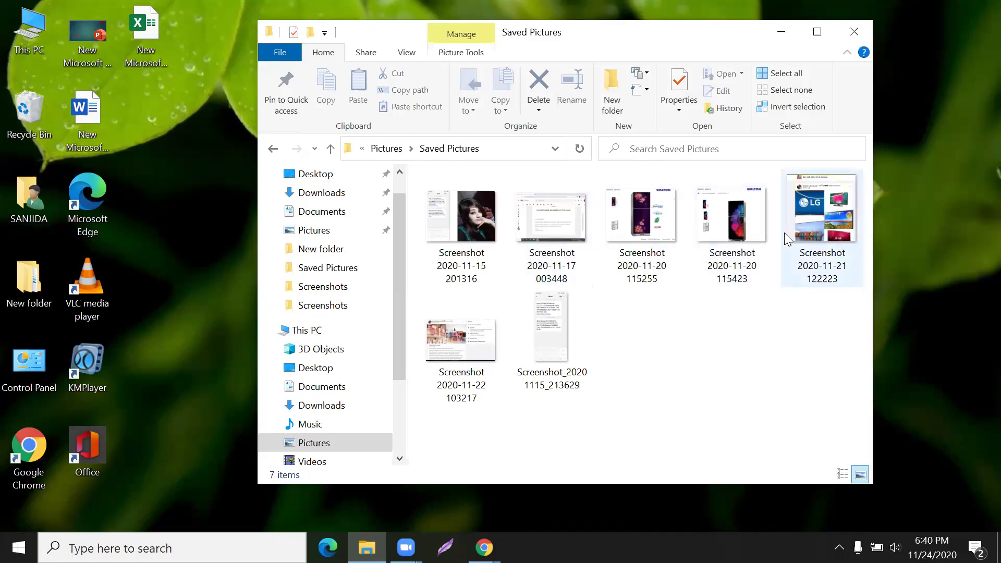
left_click(272, 150)
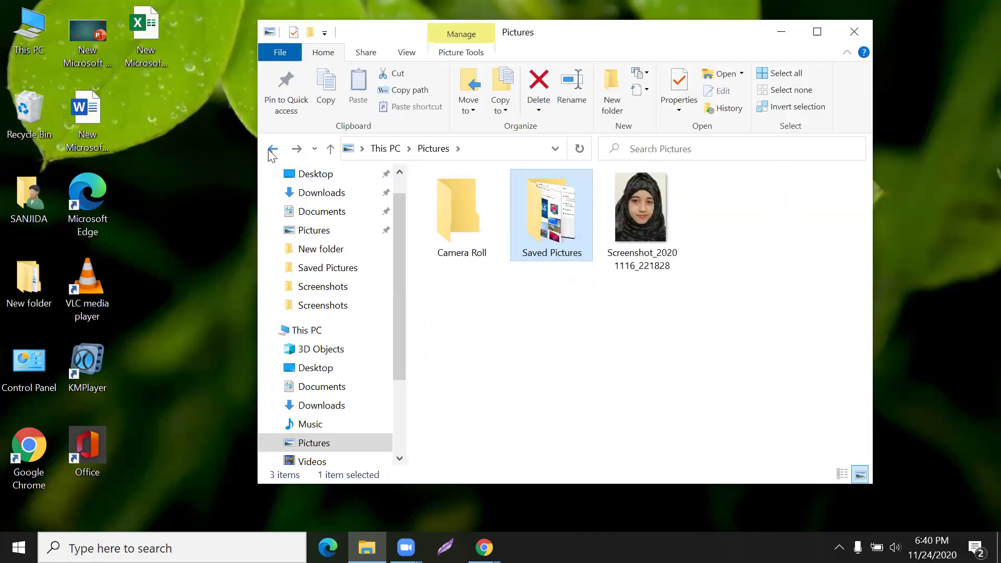
key("Left")
key("Return")
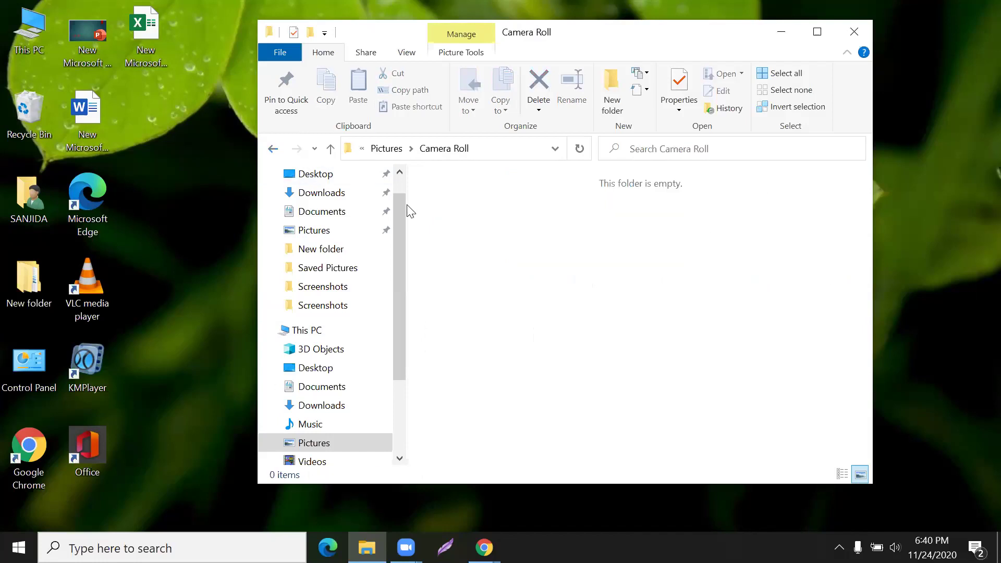
left_click(273, 149)
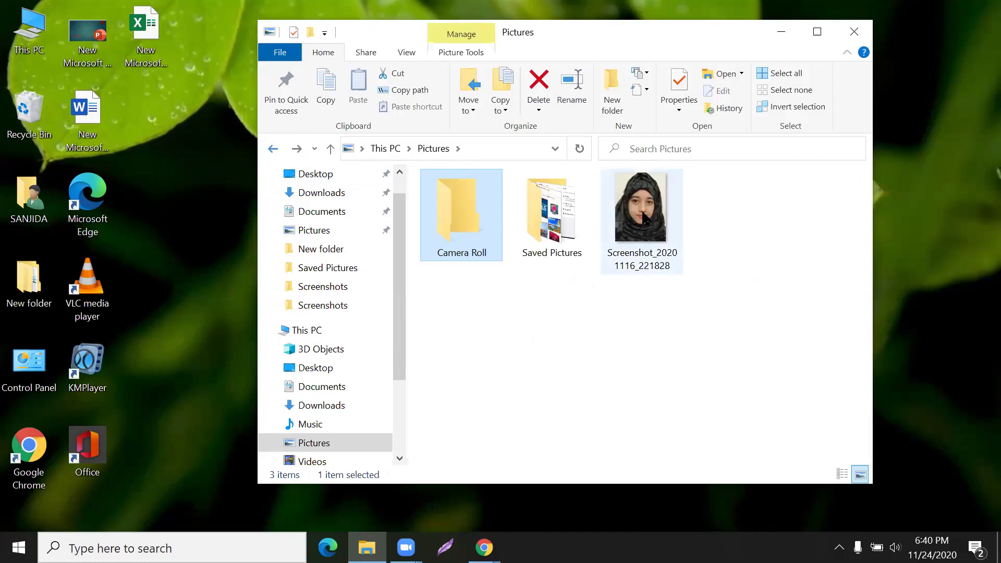
Open the desktop New folder, then close both File Explorer windows
mouse_move(642, 182)
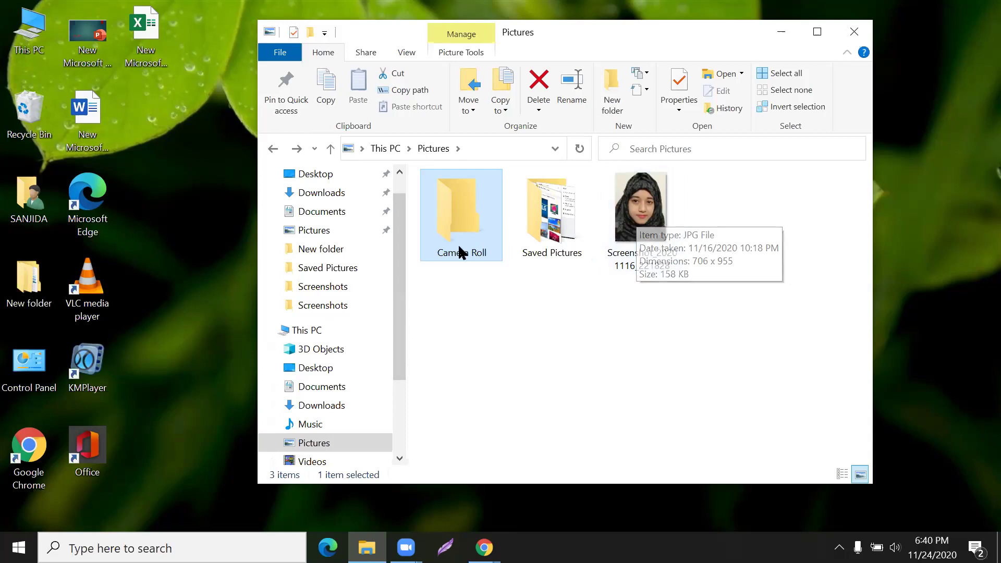
left_click(27, 282)
right_click(27, 281)
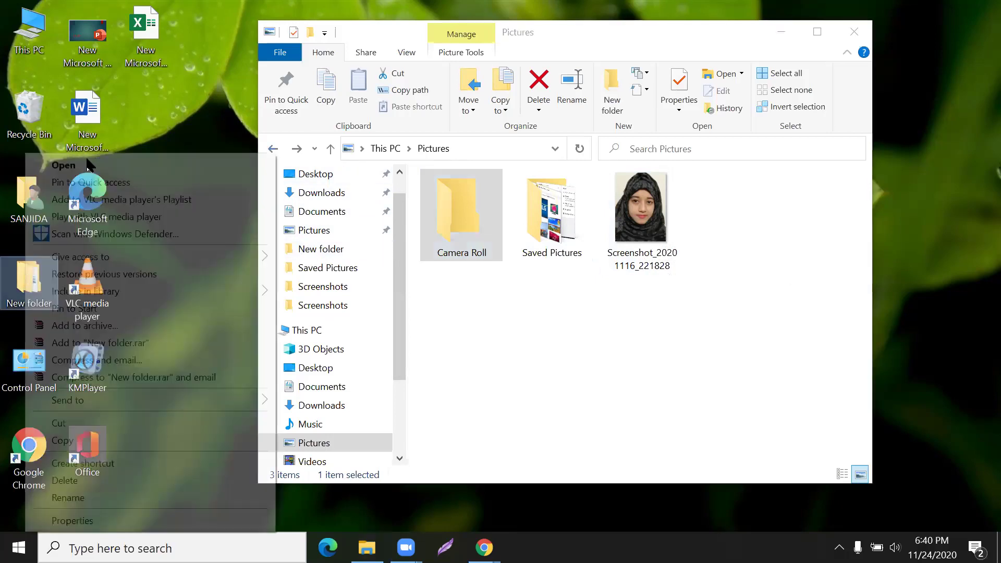
left_click(88, 159)
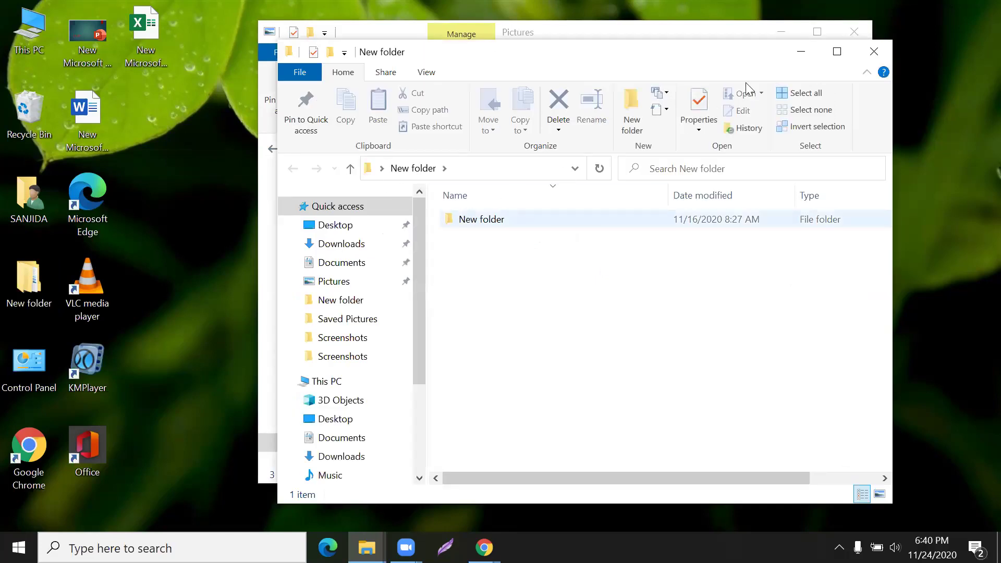
left_click(874, 51)
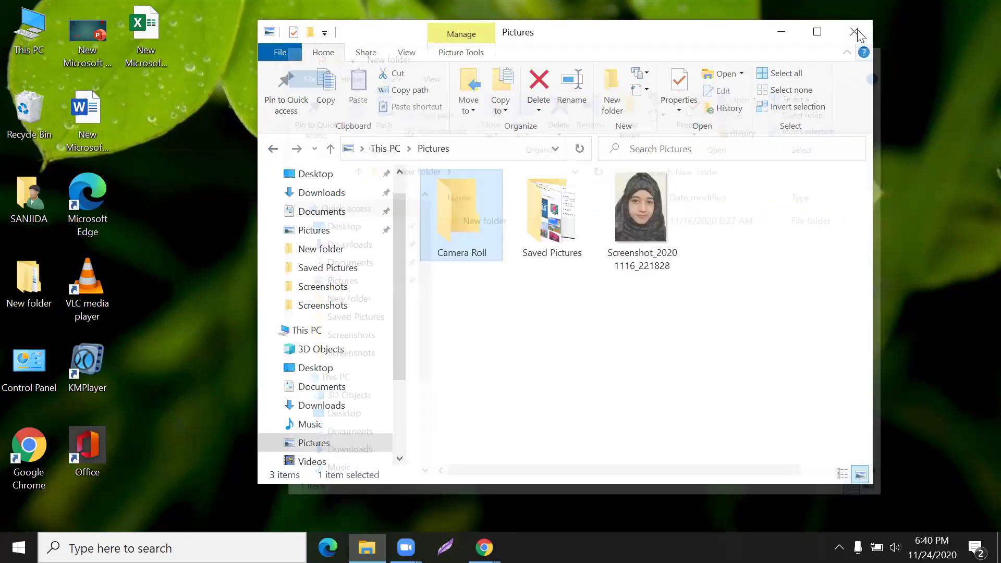
left_click(854, 32)
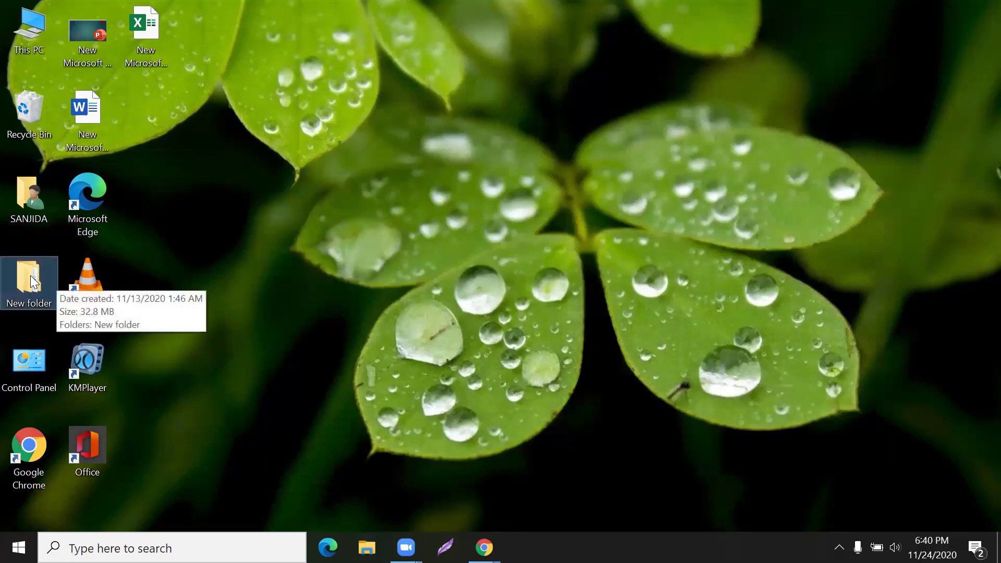
Open the desktop New folder and its inner folder of photos
right_click(31, 281)
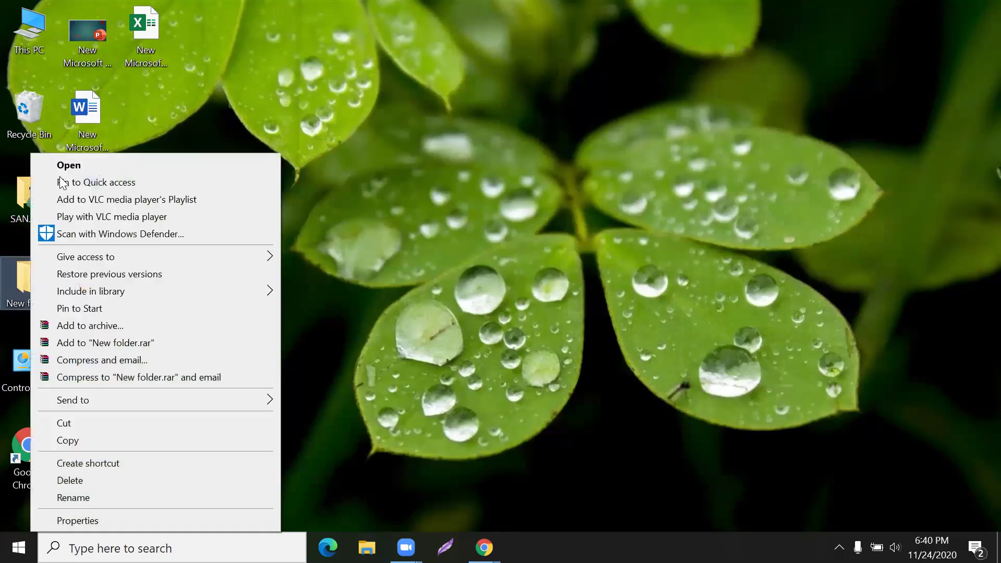
left_click(72, 166)
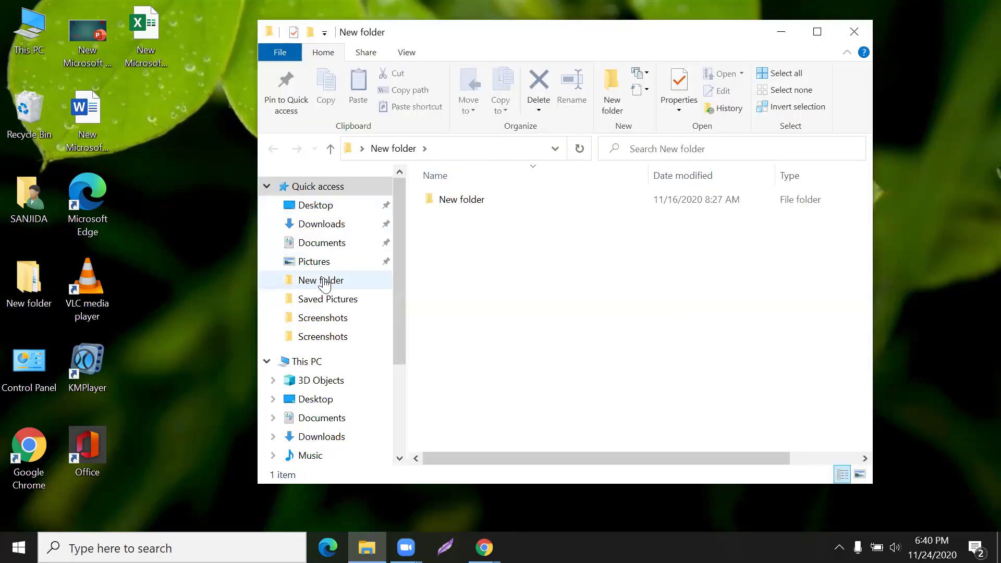
left_click(323, 282)
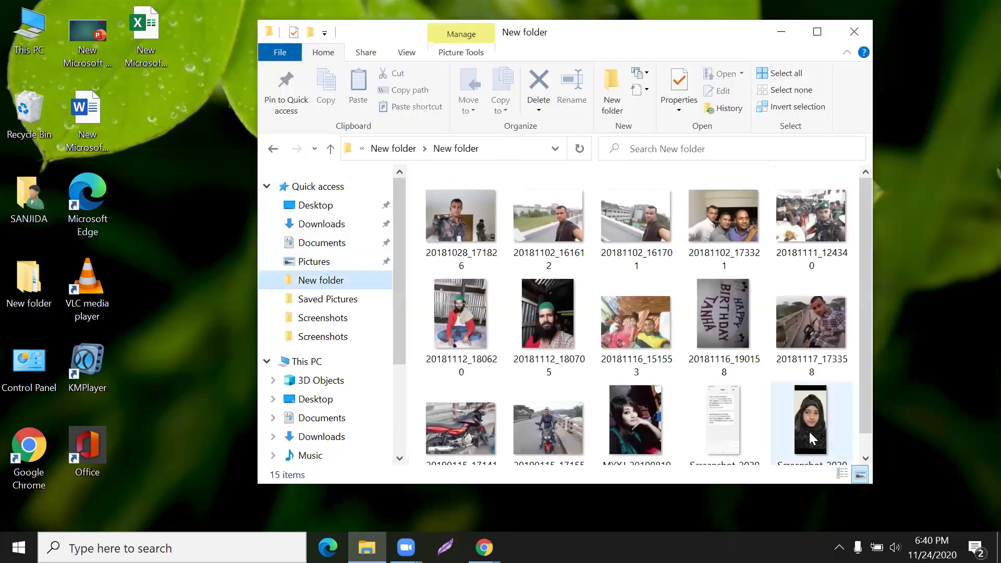
Select Screenshot_20201116_221828, dismiss its shortcut menu, and bring the photo window forward
left_click(809, 430)
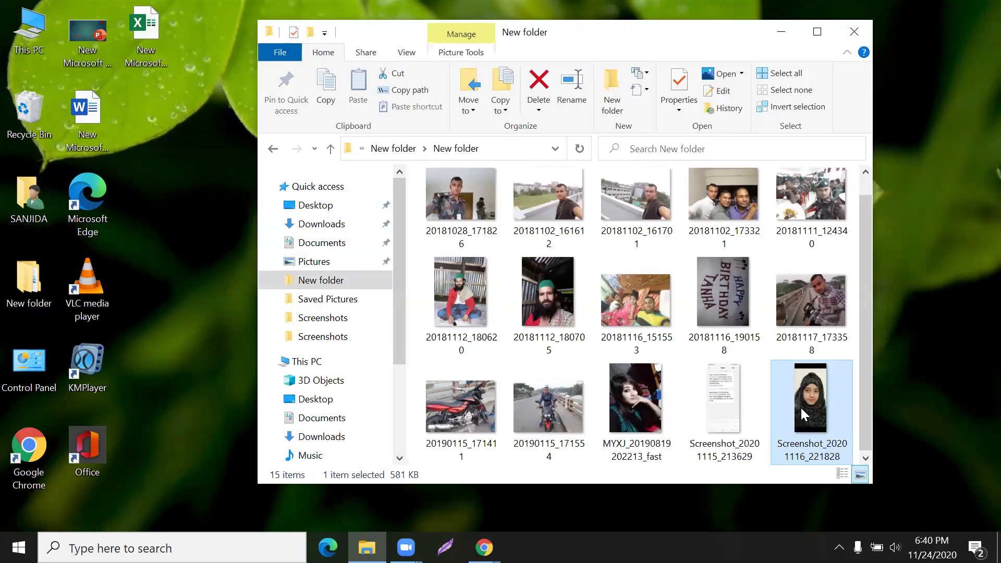
right_click(813, 407)
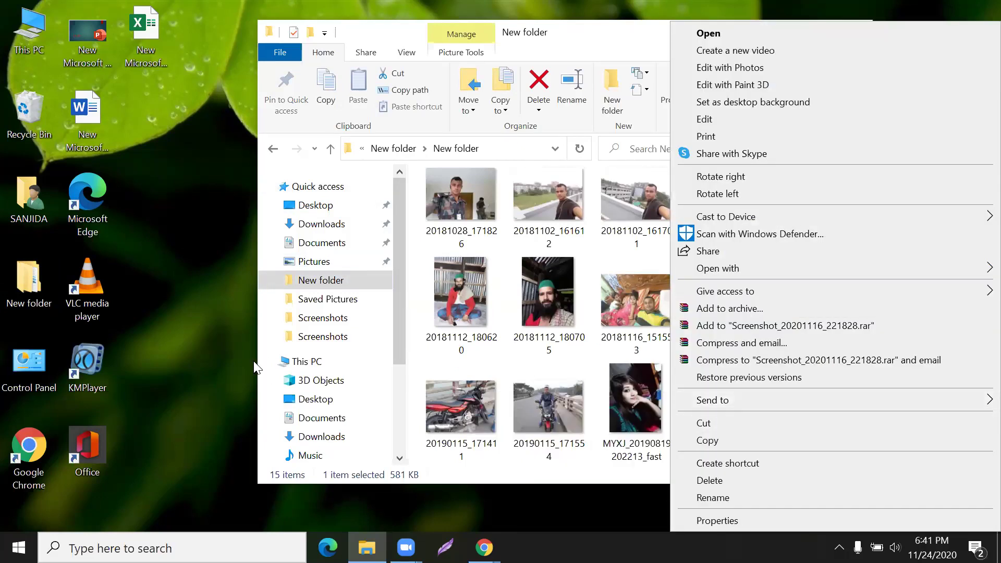
left_click(213, 349)
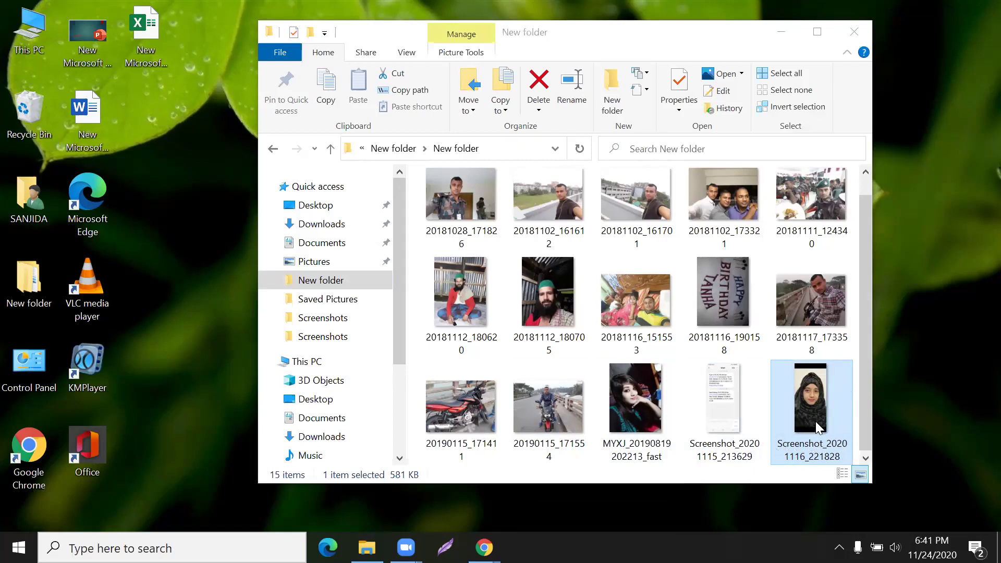
left_click(800, 392)
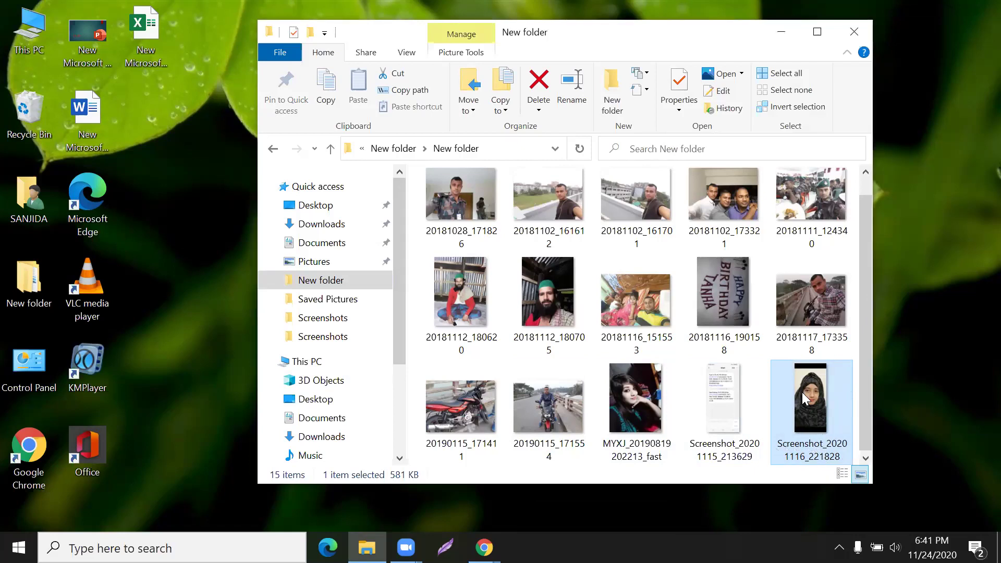
double_click(801, 392)
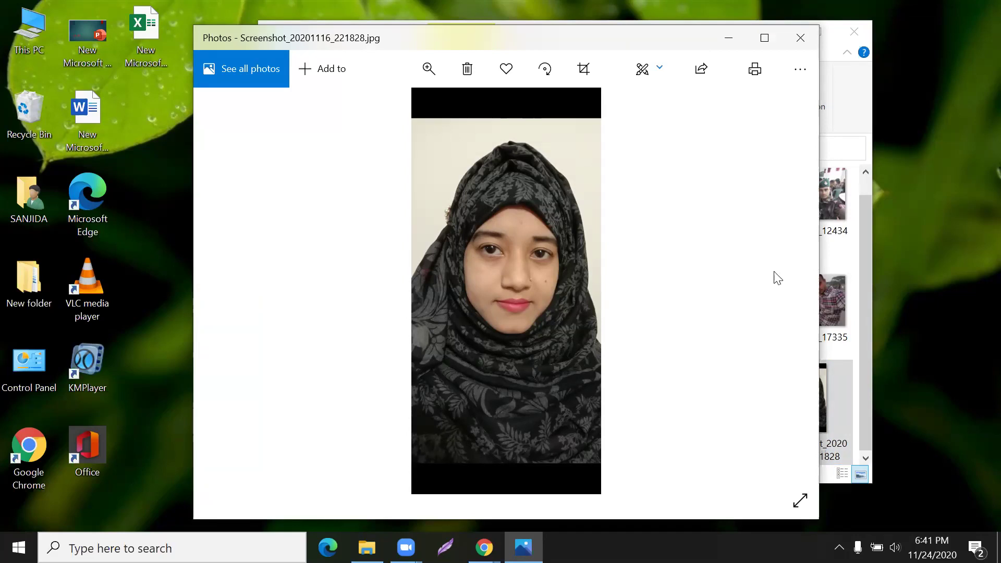
left_click(800, 45)
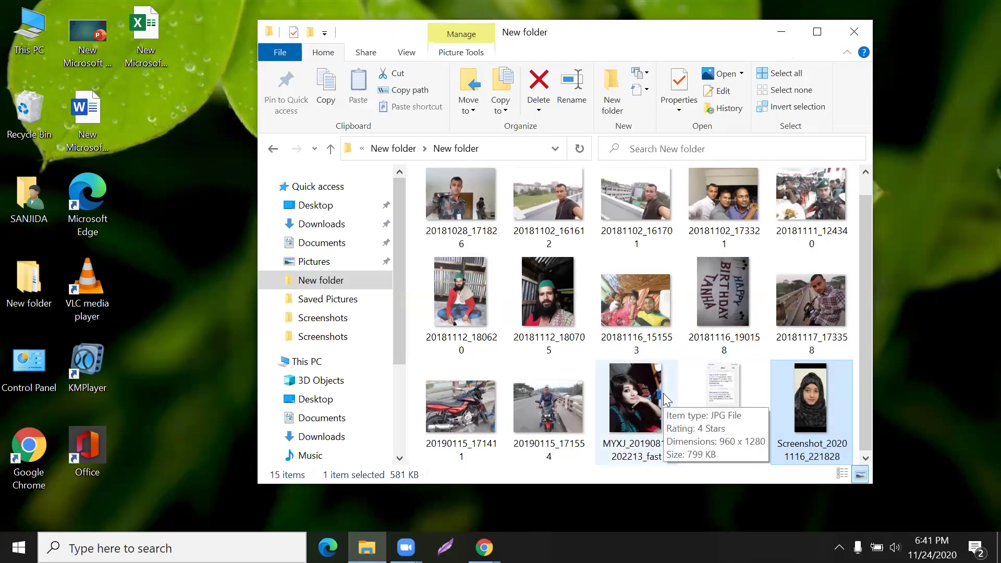
Reopen the inner New folder and open Screenshot_20201116_221828 in Paint via Edit
left_click(851, 32)
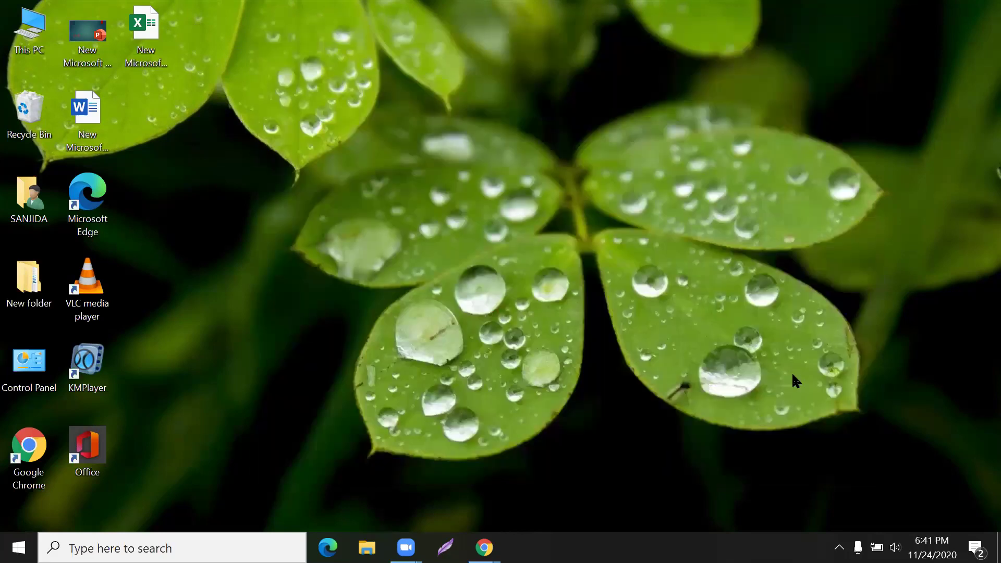
double_click(25, 286)
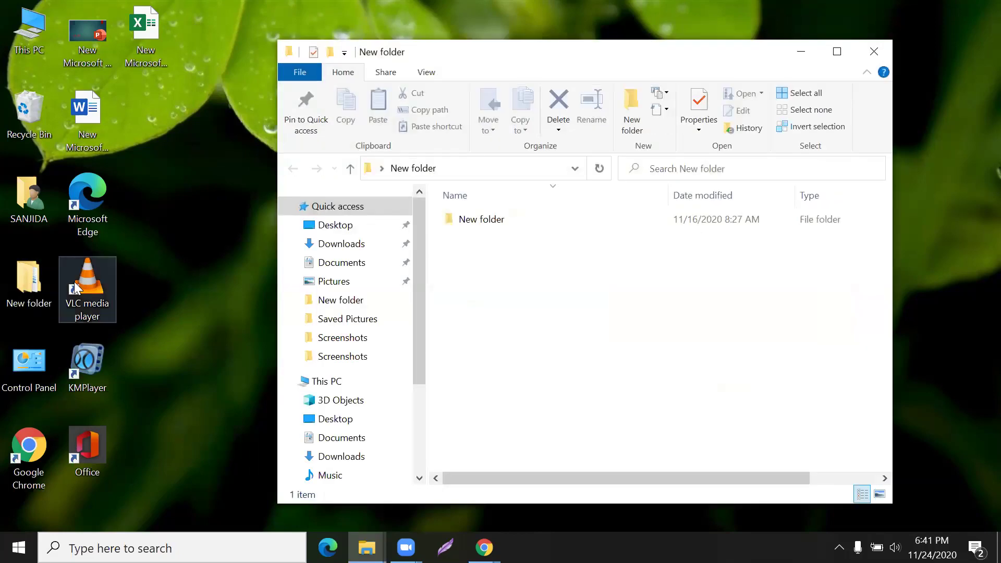
double_click(485, 223)
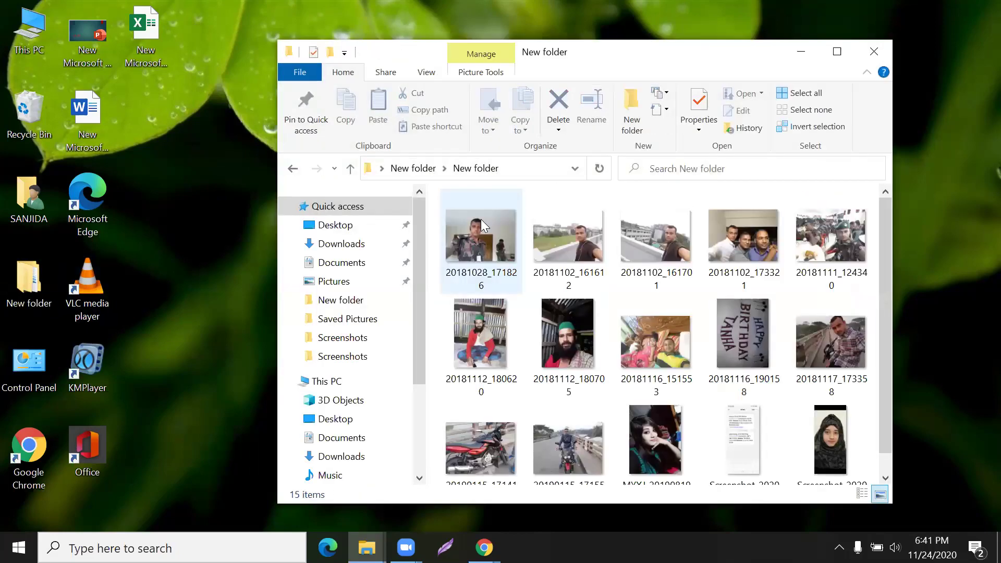
left_click(836, 431)
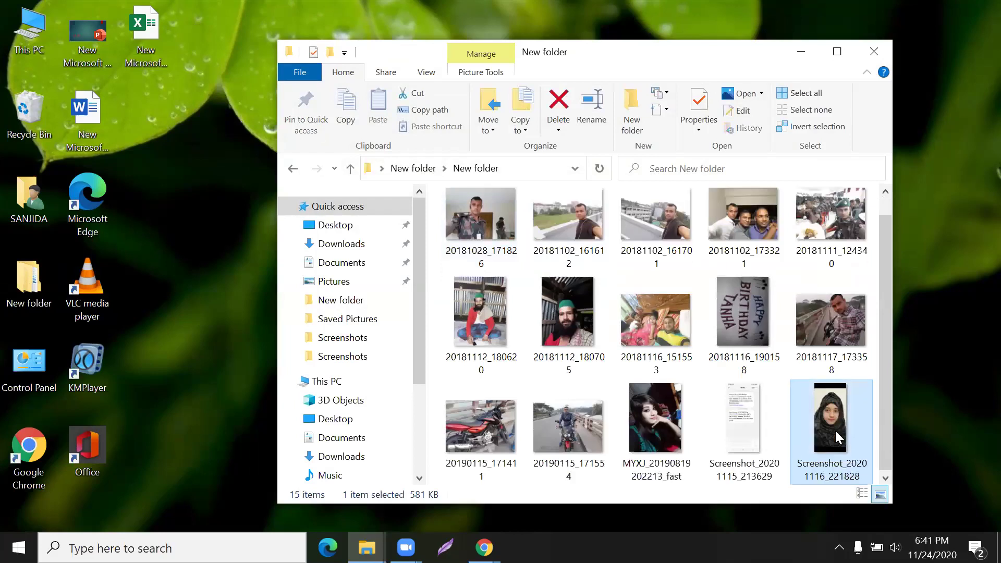
right_click(834, 430)
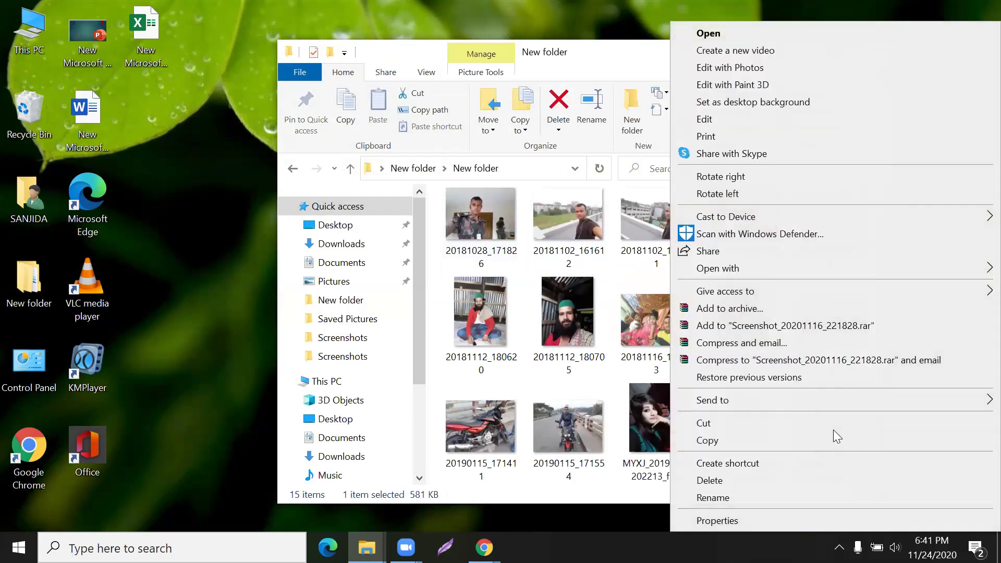
left_click(716, 119)
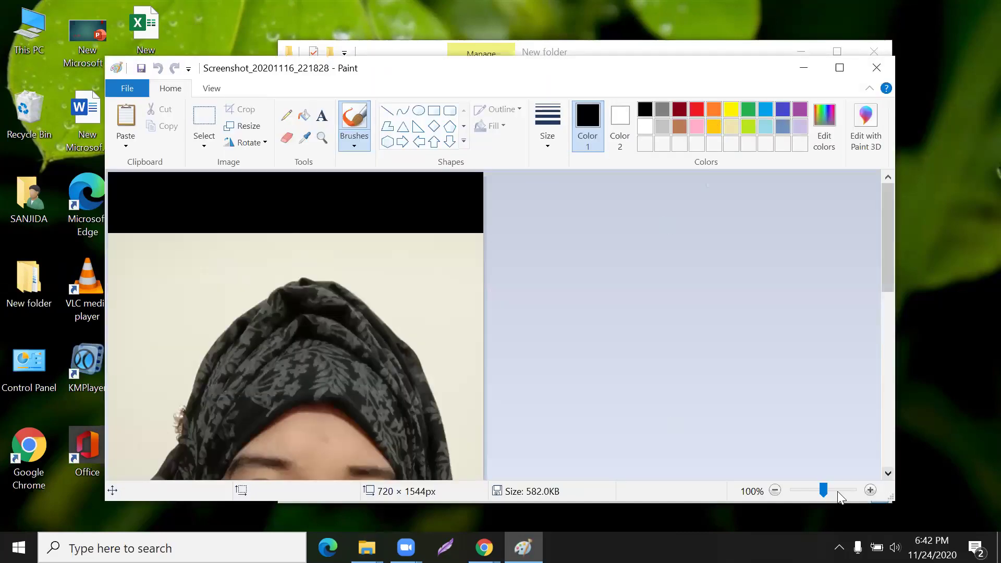
Zoom out, select the head-and-shoulders portrait and move it up over the black top bar
left_click(819, 490)
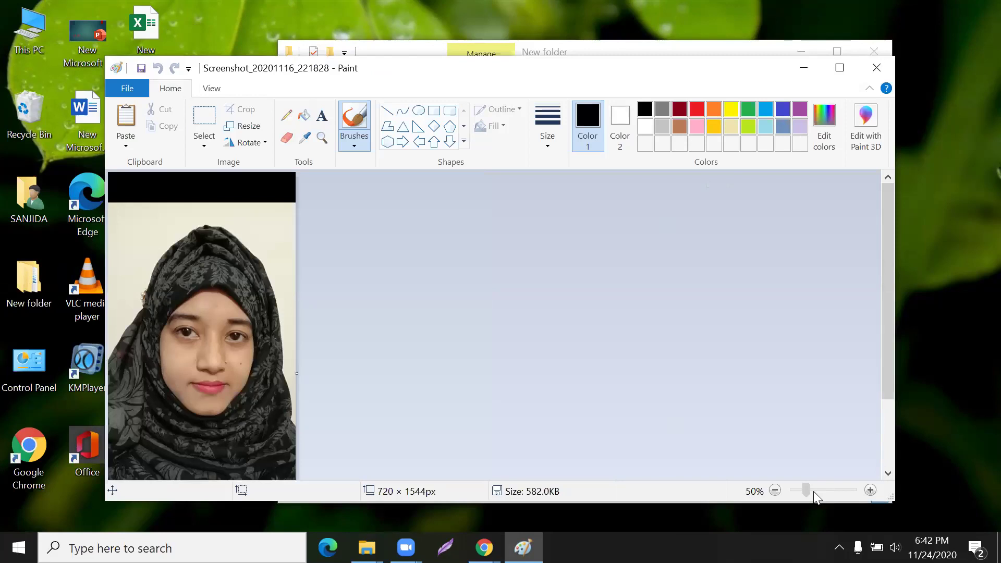
left_click_drag(807, 493, 802, 495)
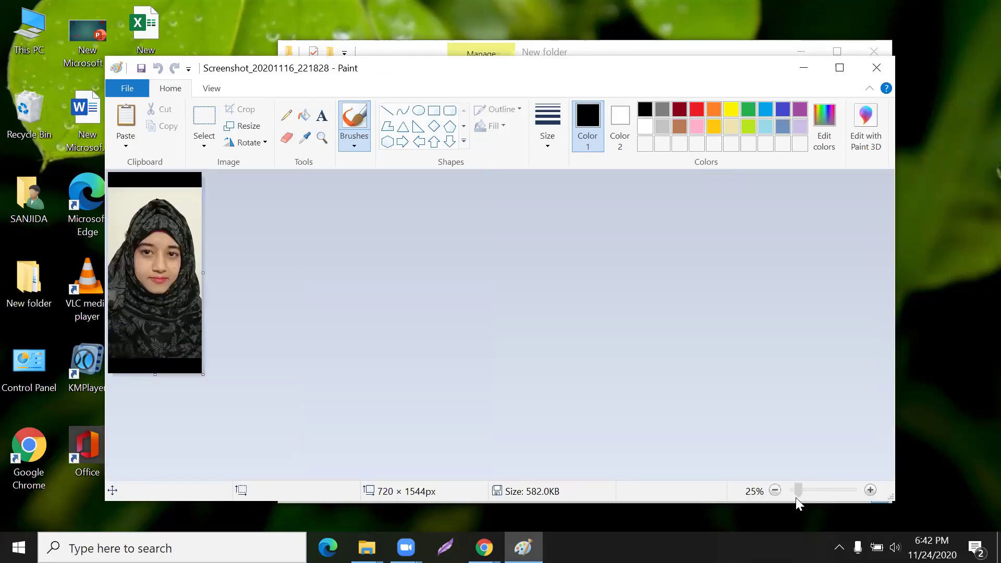
left_click(211, 119)
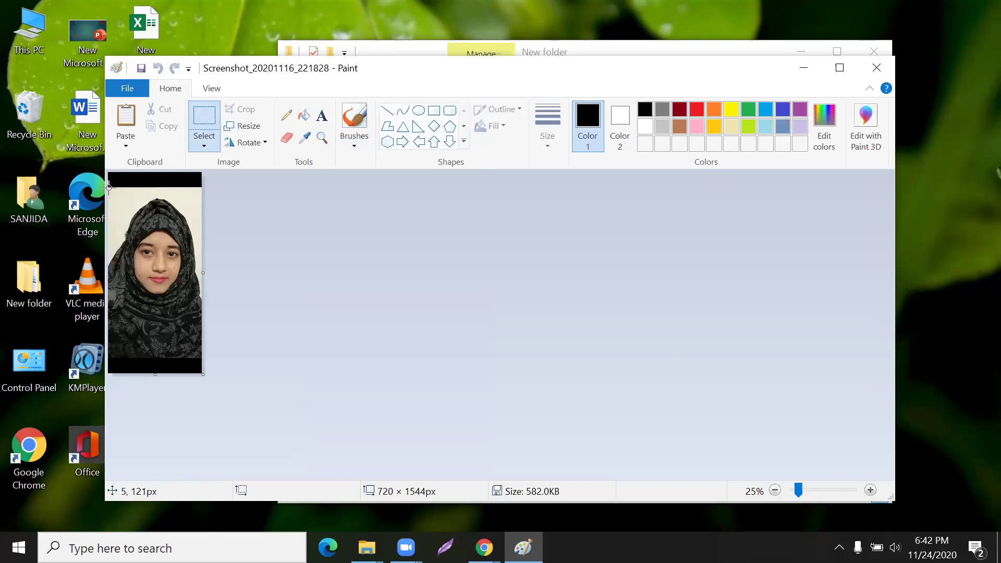
mouse_move(109, 187)
left_mouse_down()
mouse_move(201, 213)
mouse_move(211, 336)
mouse_move(226, 359)
mouse_move(238, 343)
left_mouse_up()
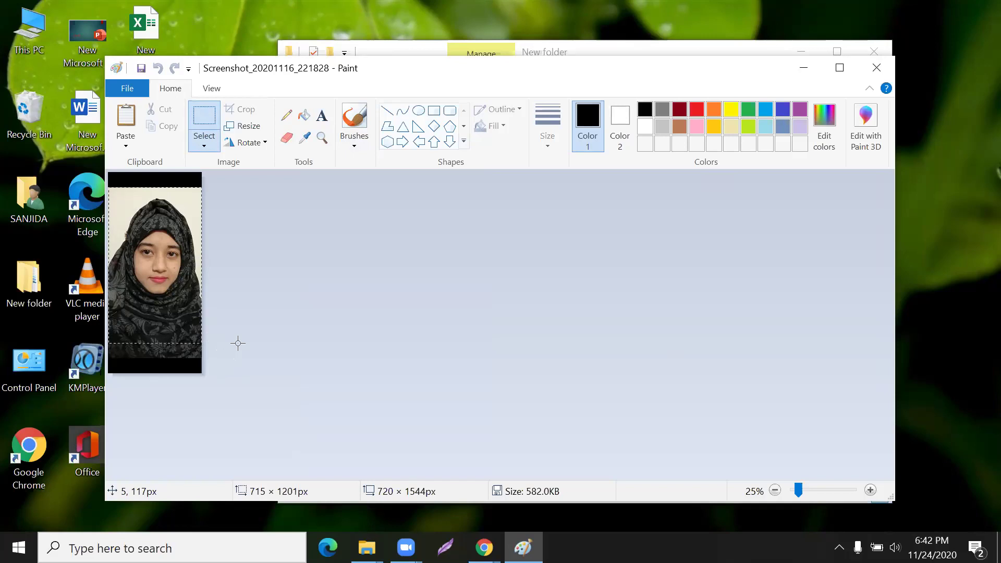
left_click_drag(238, 343, 402, 321)
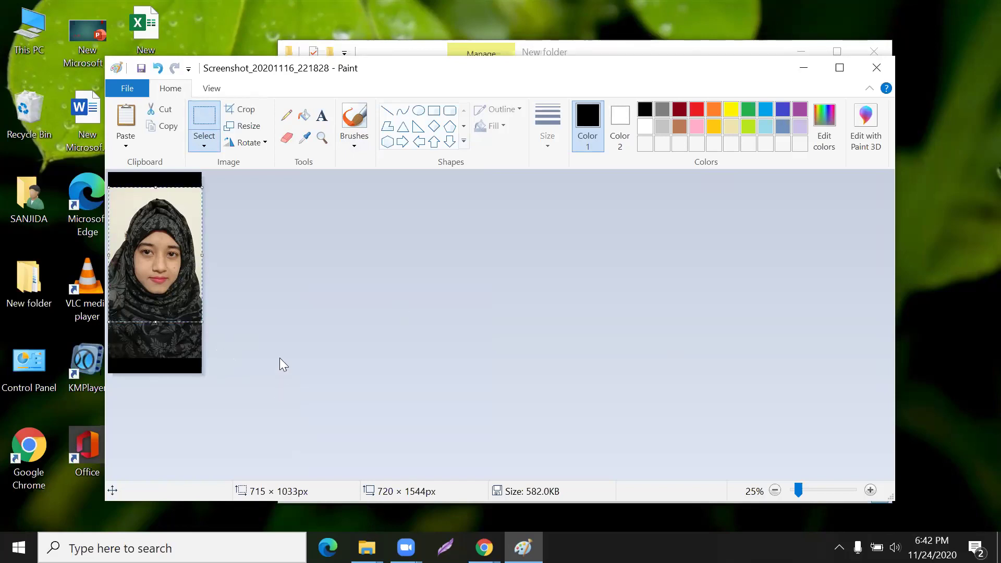
left_click_drag(163, 269, 162, 259)
left_click(294, 280)
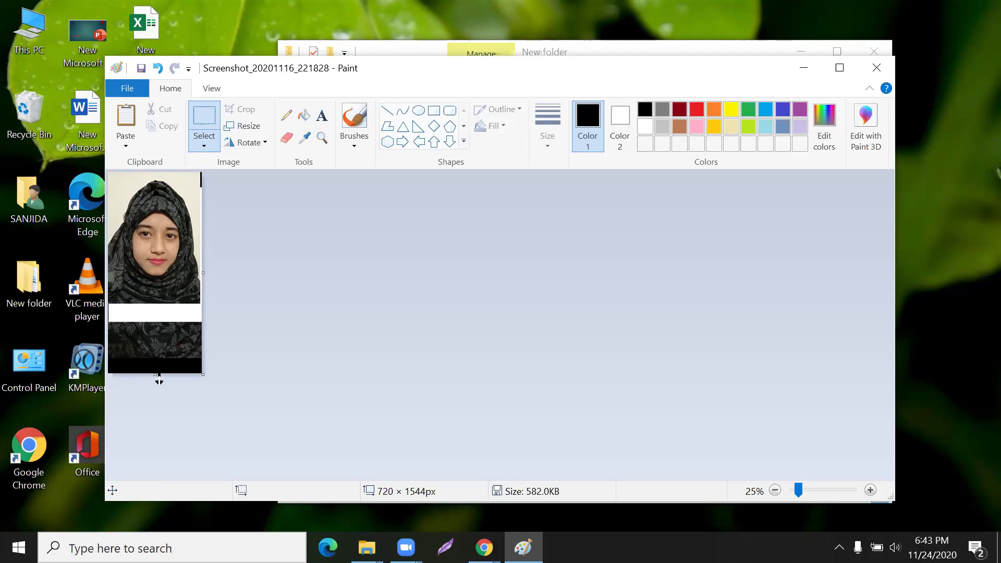
Trim the canvas to 700 × 996 px and save the portrait at 179.8 KB
left_click_drag(159, 380, 155, 308)
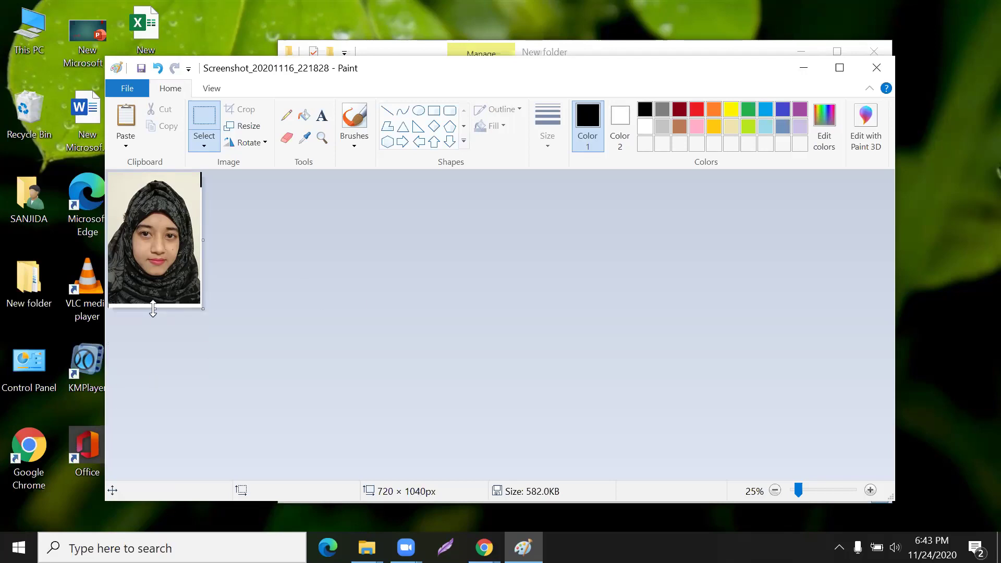
left_click_drag(153, 310, 157, 302)
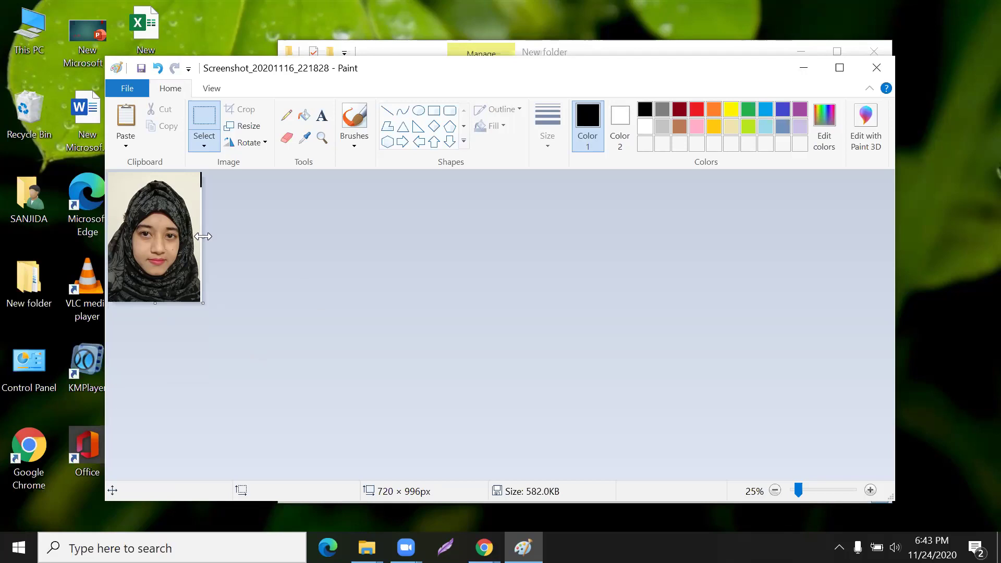
left_click_drag(202, 237, 197, 237)
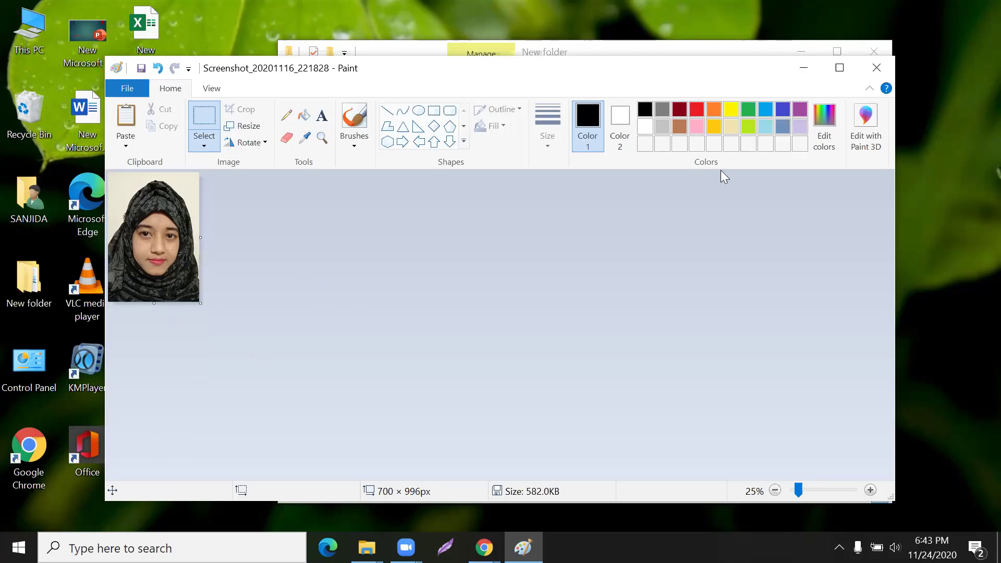
left_click(141, 69)
left_click(484, 548)
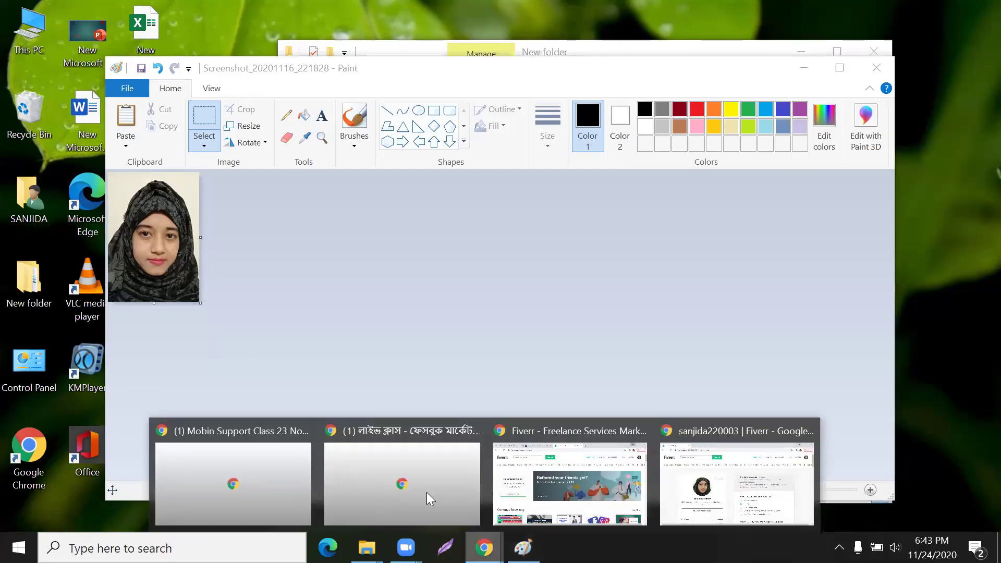
Upload Screenshot_20201116_221828 as the new Fiverr profile photo and review the profile
left_click(703, 482)
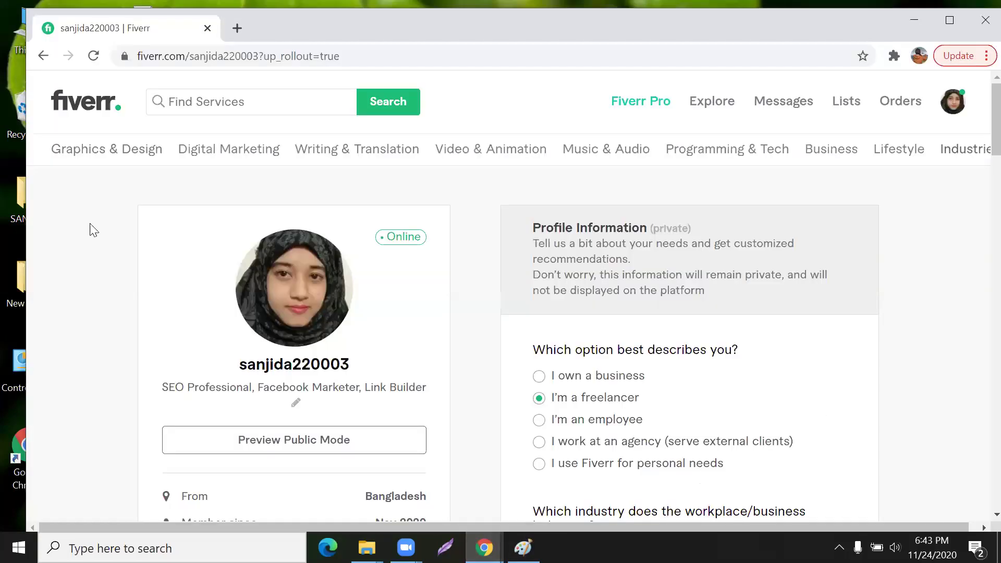
left_click(294, 289)
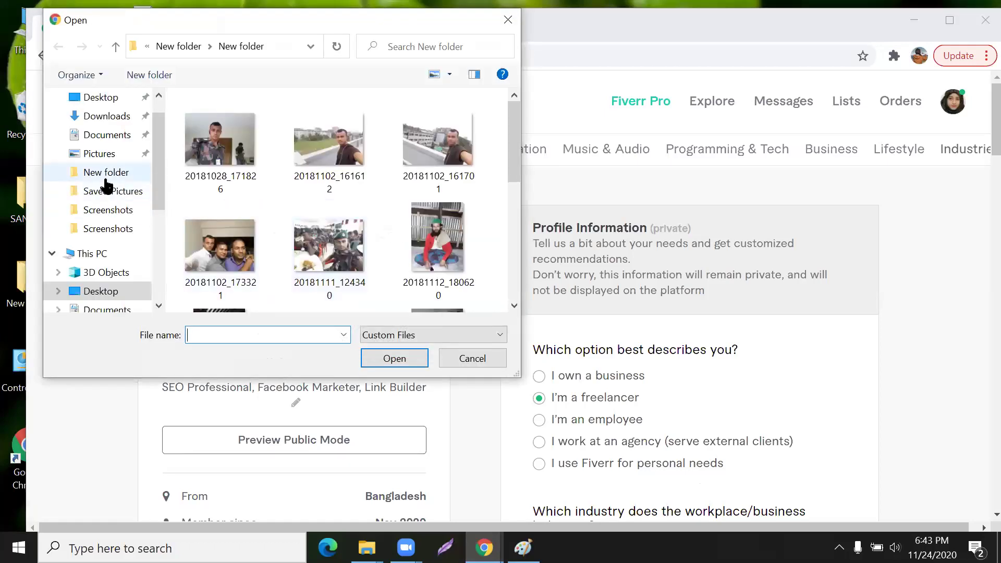
scroll(333, 199, "down", 5)
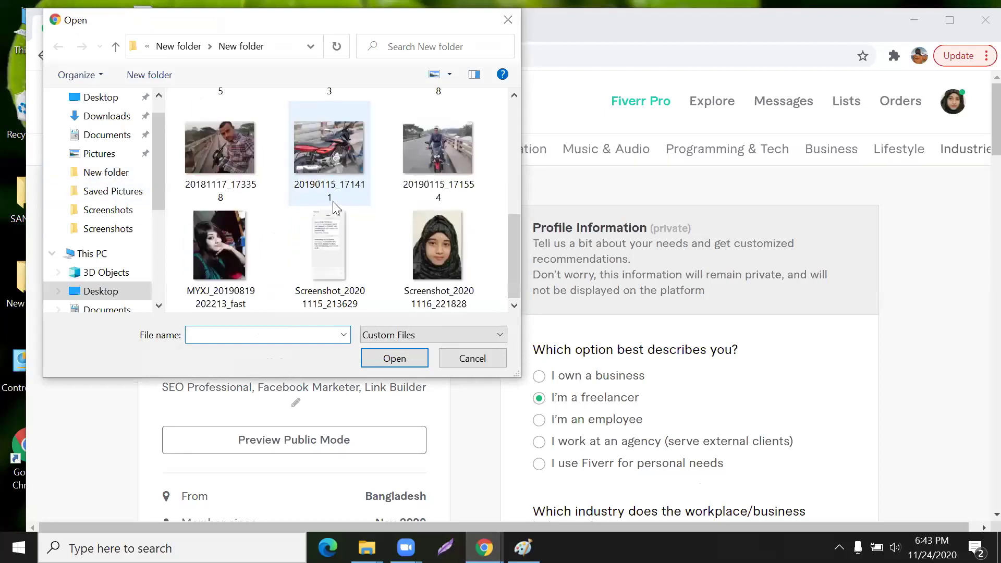
left_click(433, 245)
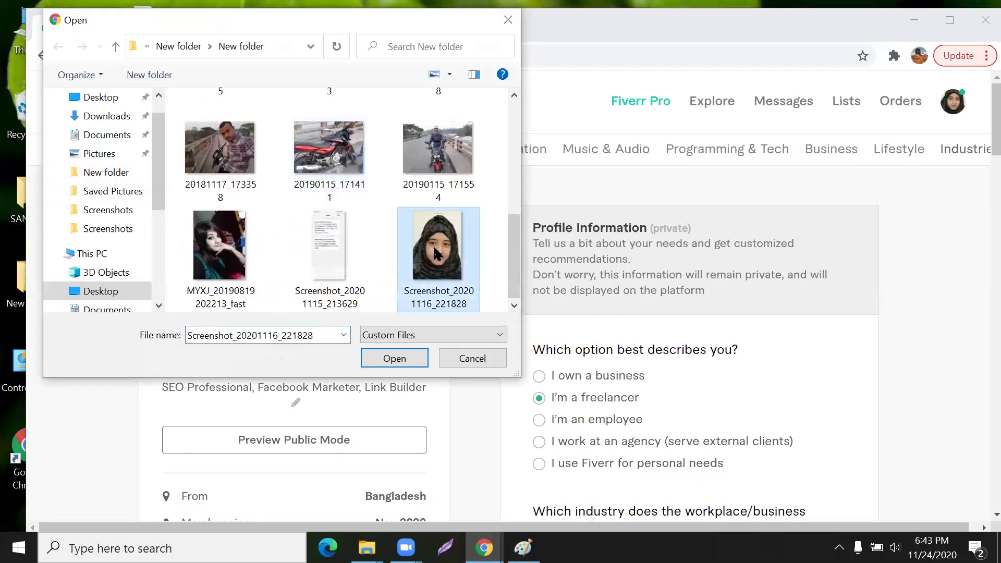
left_click(392, 359)
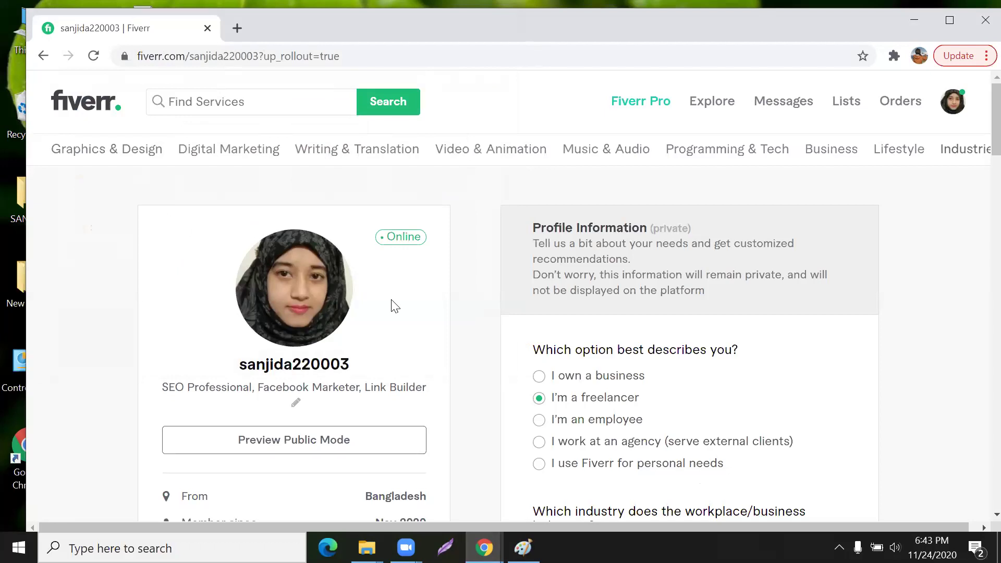
scroll(352, 276, "down", 1)
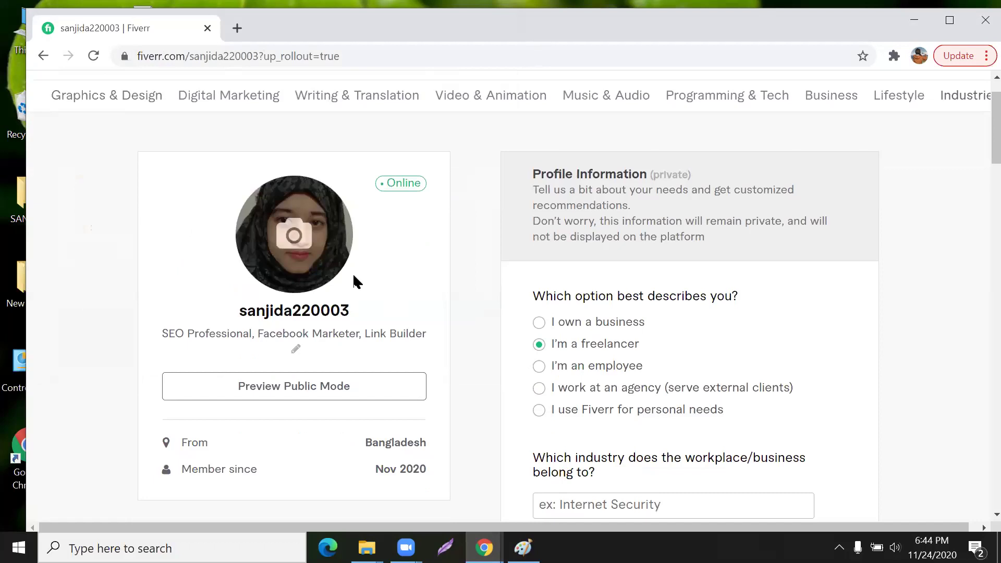
scroll(360, 292, "down", 3)
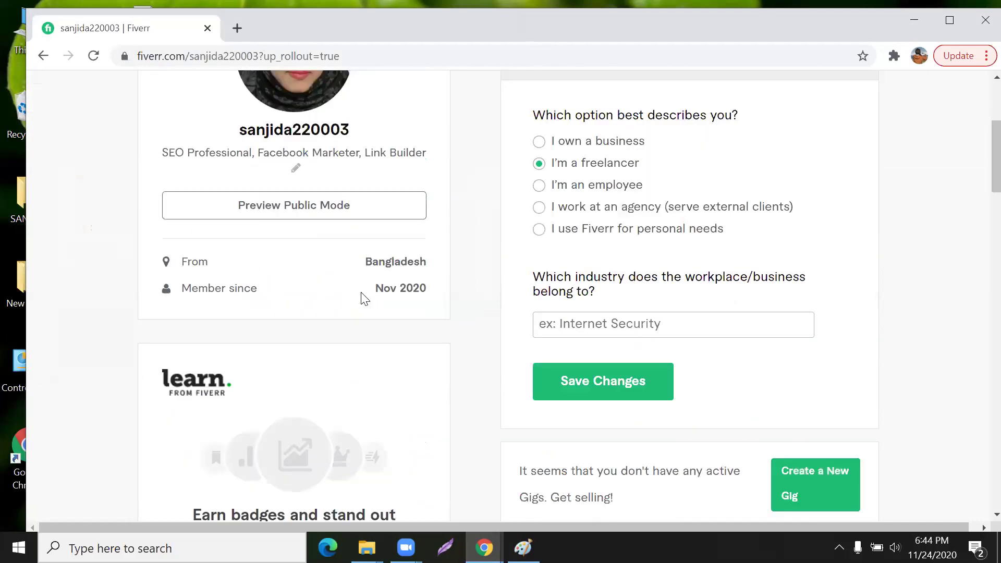
scroll(364, 292, "down", 10)
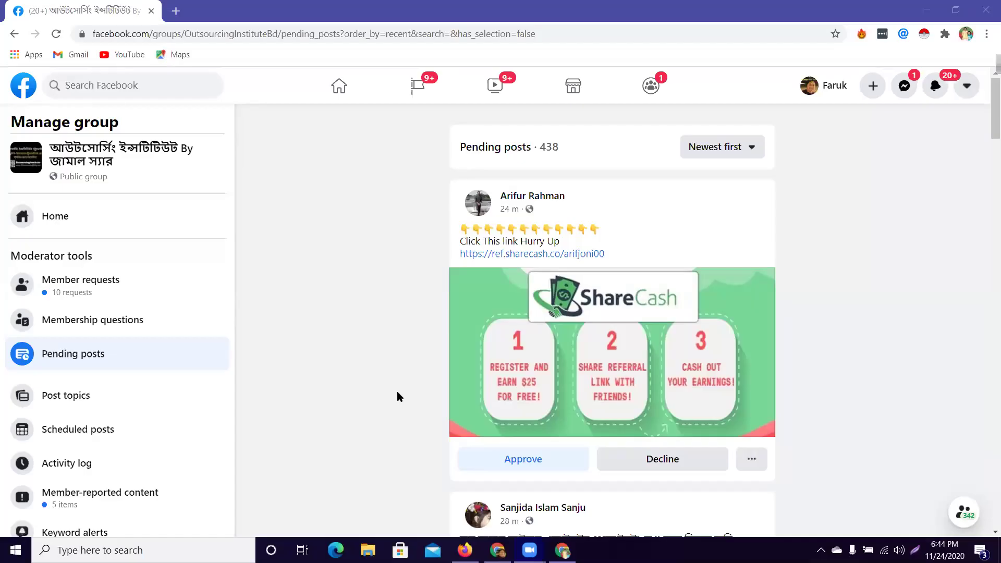
Decline a member's pending post, the profile-change request and the ShareCash referral link post
scroll(398, 397, "down", 7)
scroll(405, 391, "up", 1)
scroll(405, 391, "up", 2)
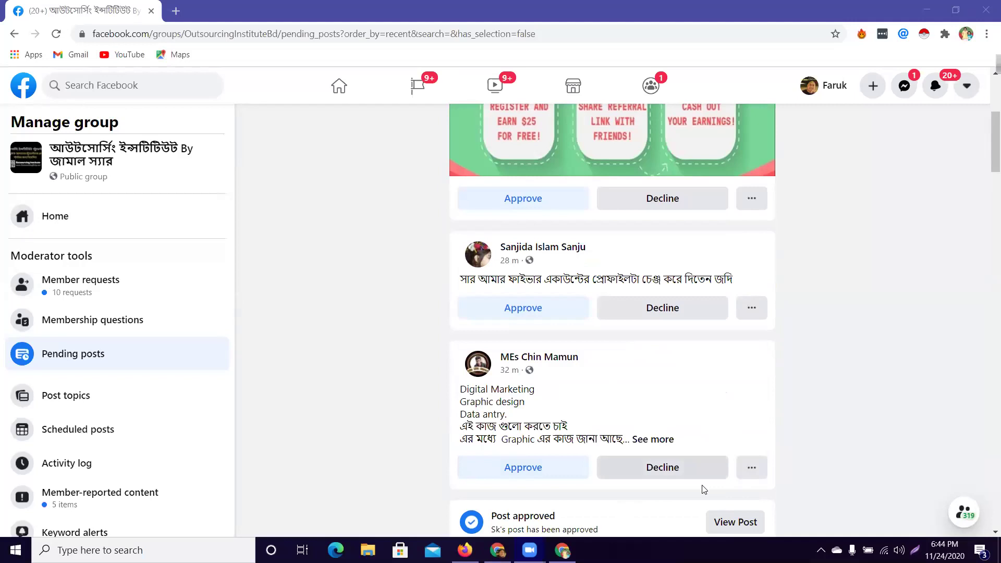
left_click(678, 471)
scroll(678, 471, "up", 4)
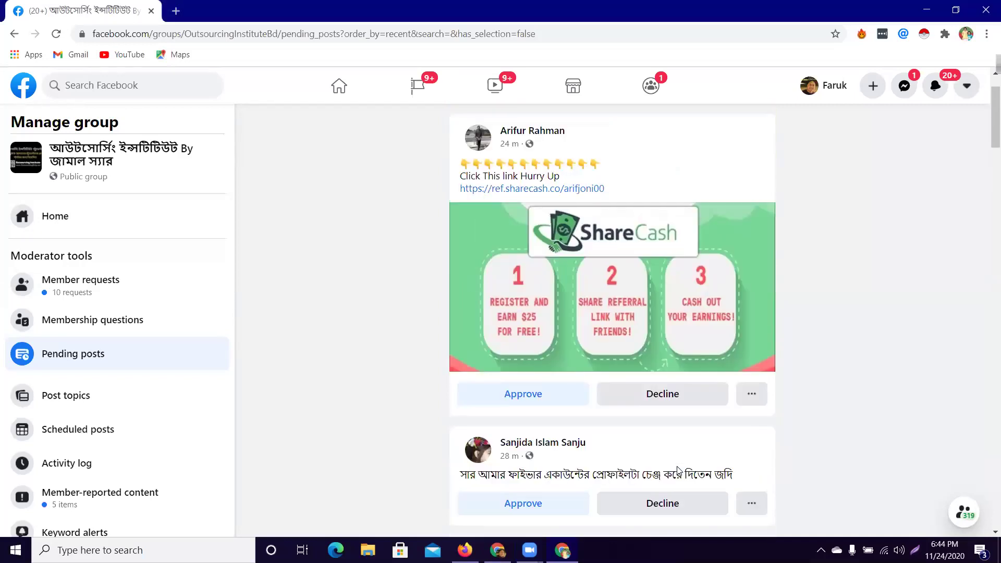
left_click(661, 503)
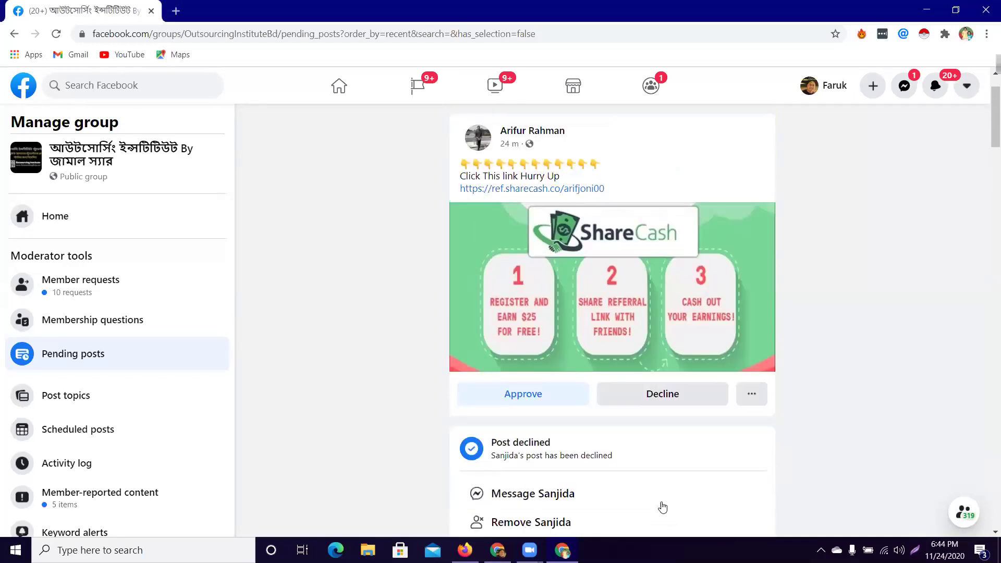
scroll(555, 430, "up", 2)
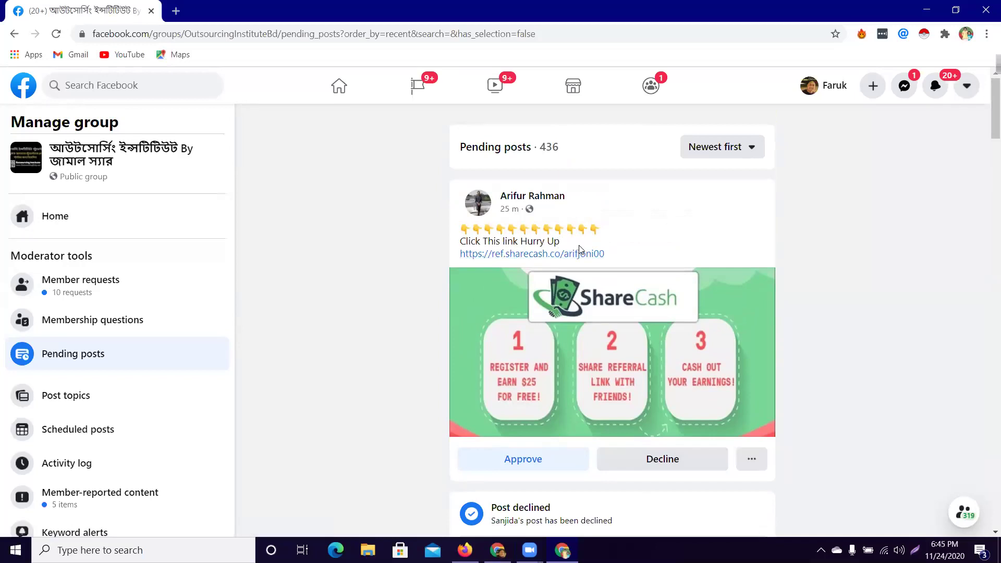
left_click(654, 459)
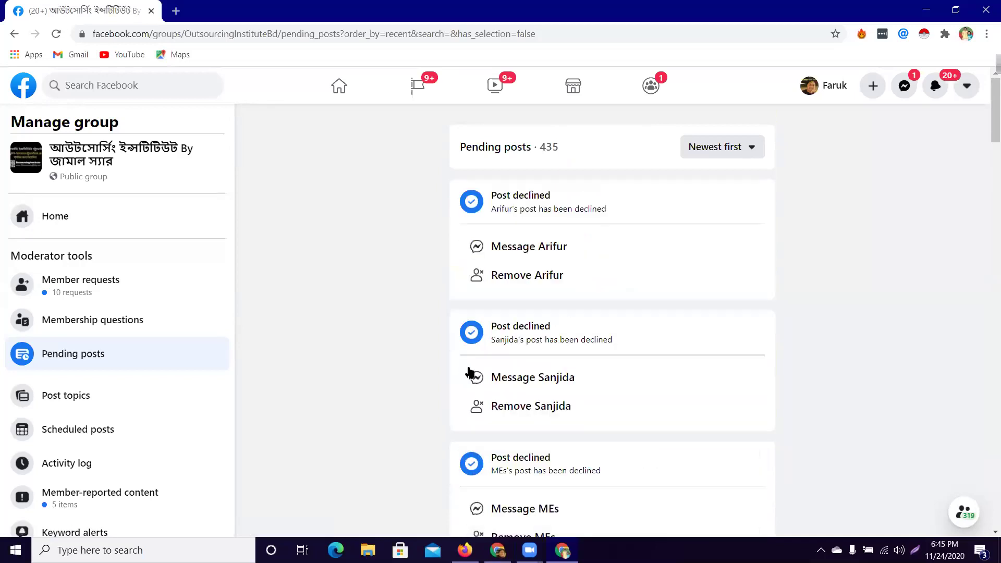
Reload Pending posts and decline the Google Ads Manager and Graphic Designer job posts
key("F5")
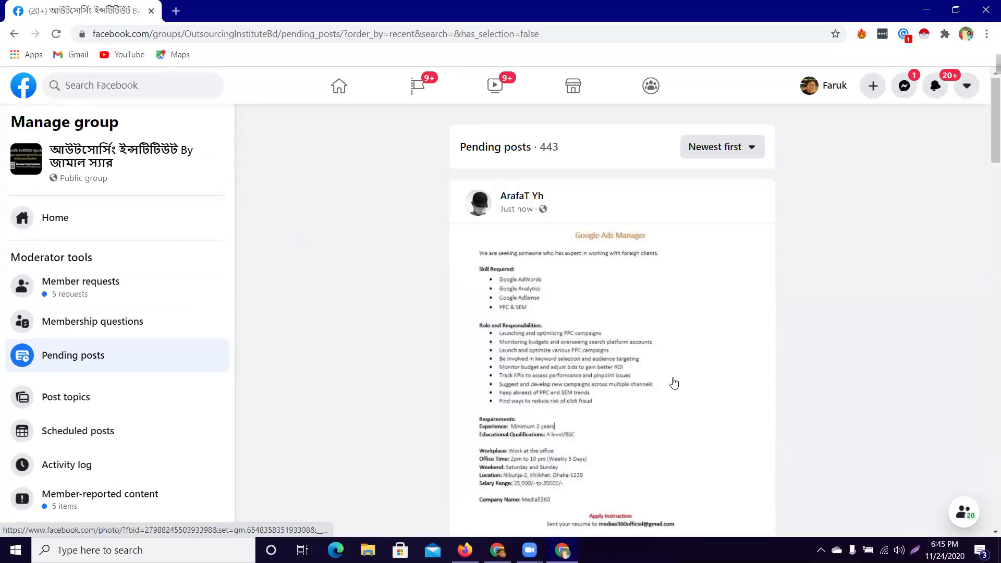
scroll(674, 383, "down", 1)
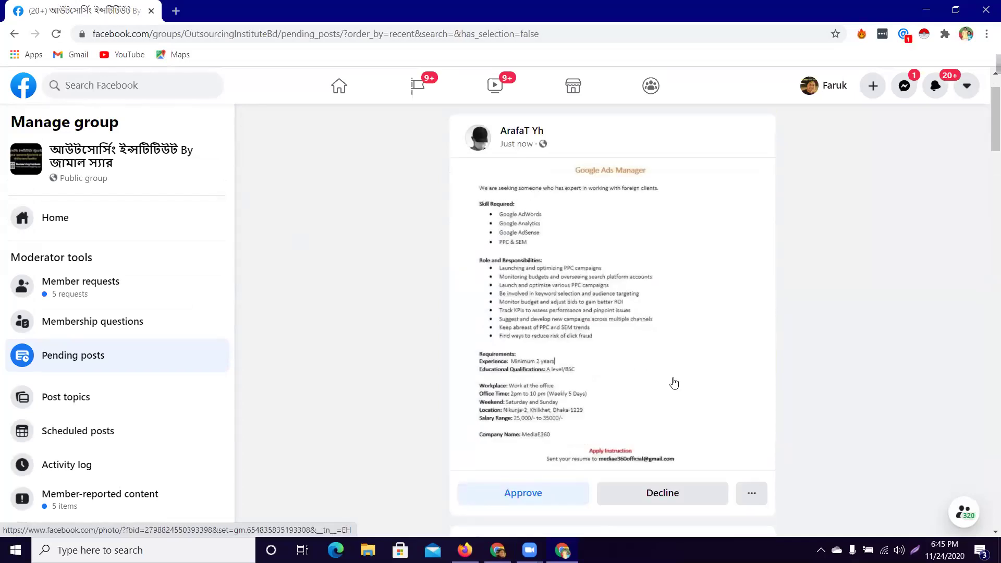
scroll(674, 383, "up", 1)
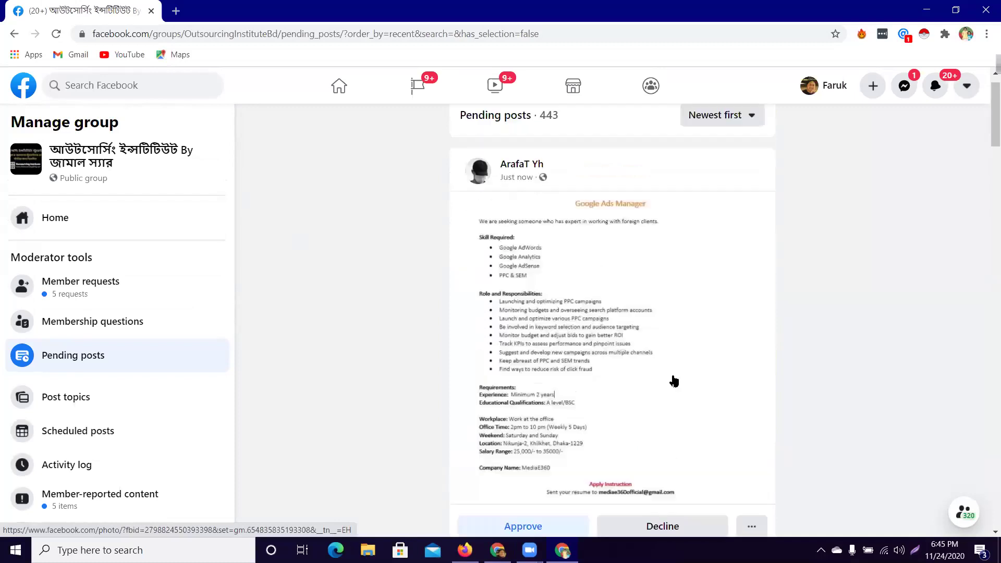
scroll(674, 382, "down", 5)
scroll(674, 382, "up", 10)
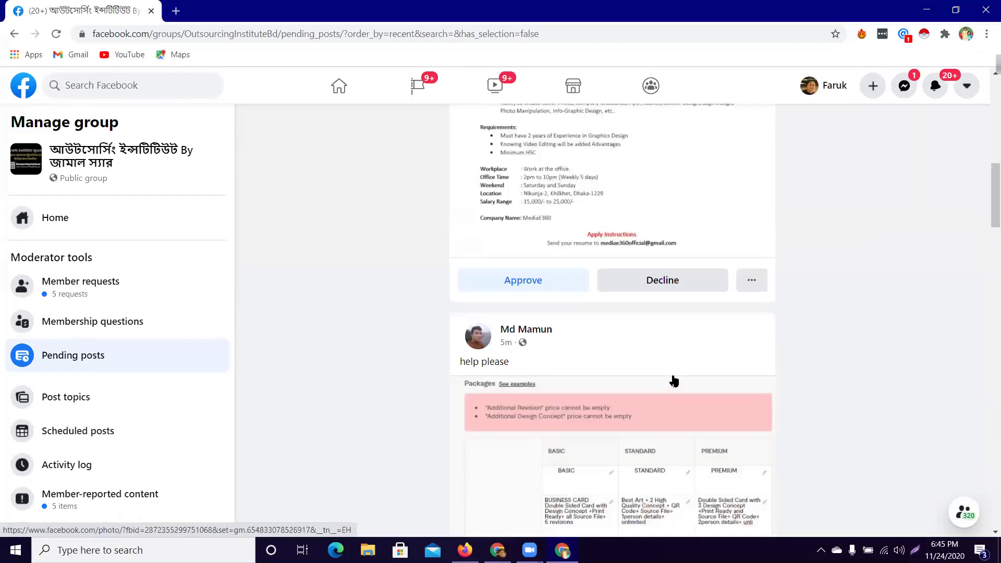
left_click(662, 428)
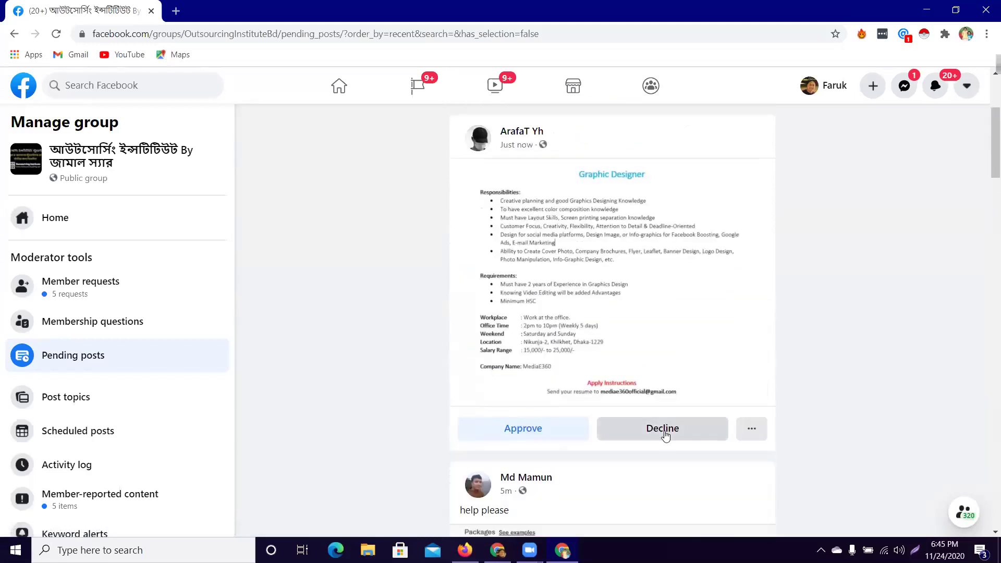
left_click(662, 428)
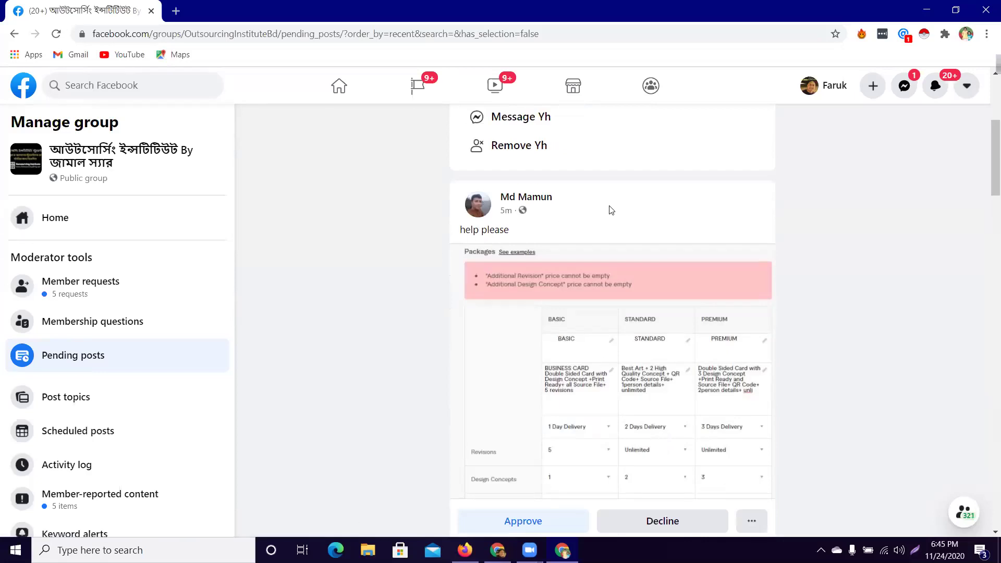
scroll(626, 372, "down", 8)
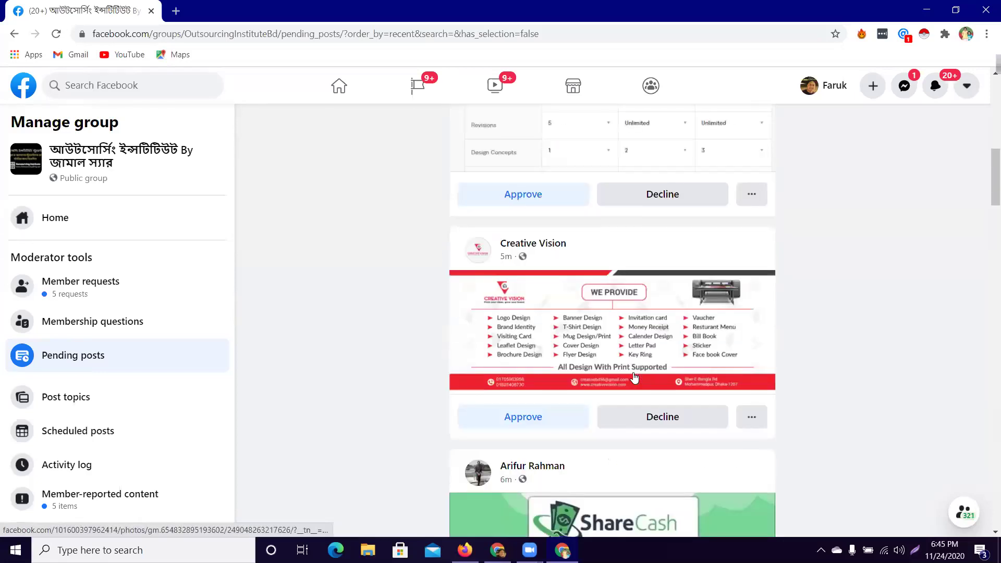
Decline the repeated ShareCash post, the Adsense hosting sale and the Facebook pixel request
scroll(635, 379, "down", 6)
left_click(659, 319)
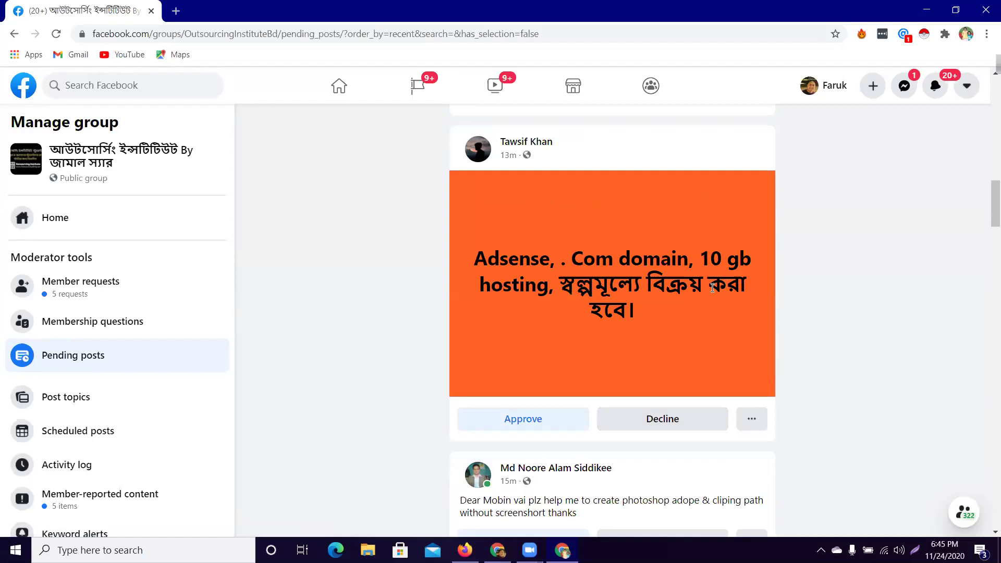
left_click(665, 419)
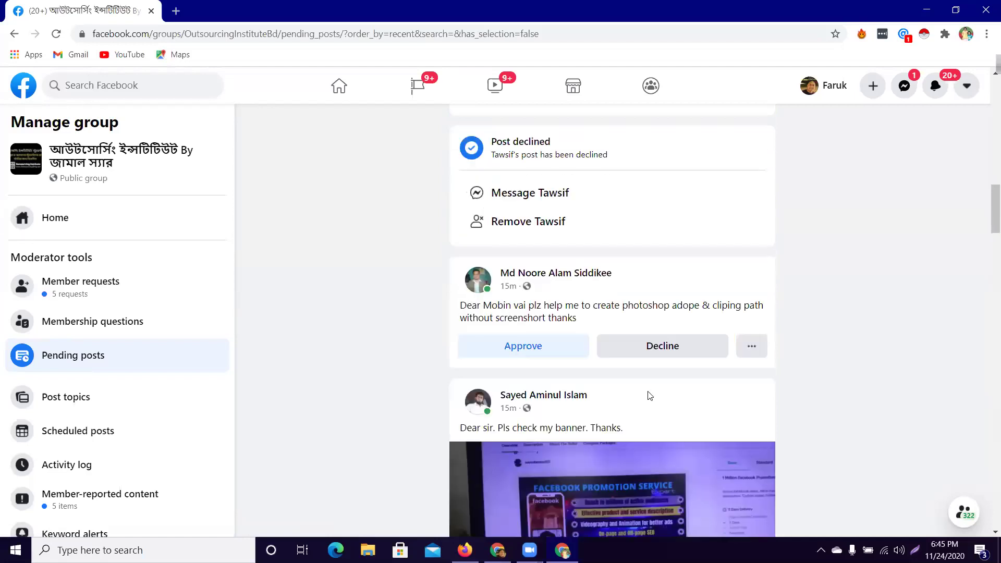
scroll(652, 394, "down", 13)
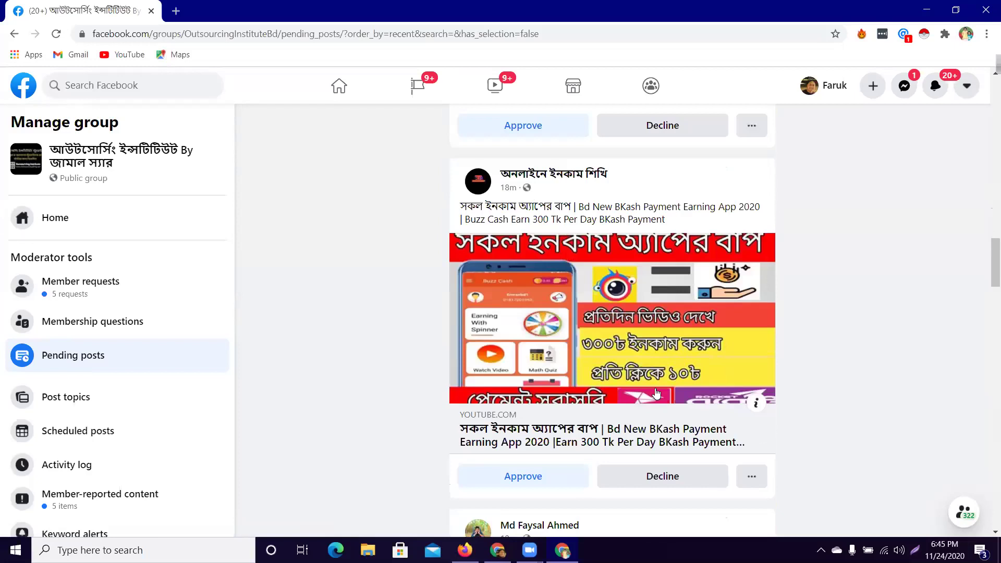
scroll(657, 430, "down", 8)
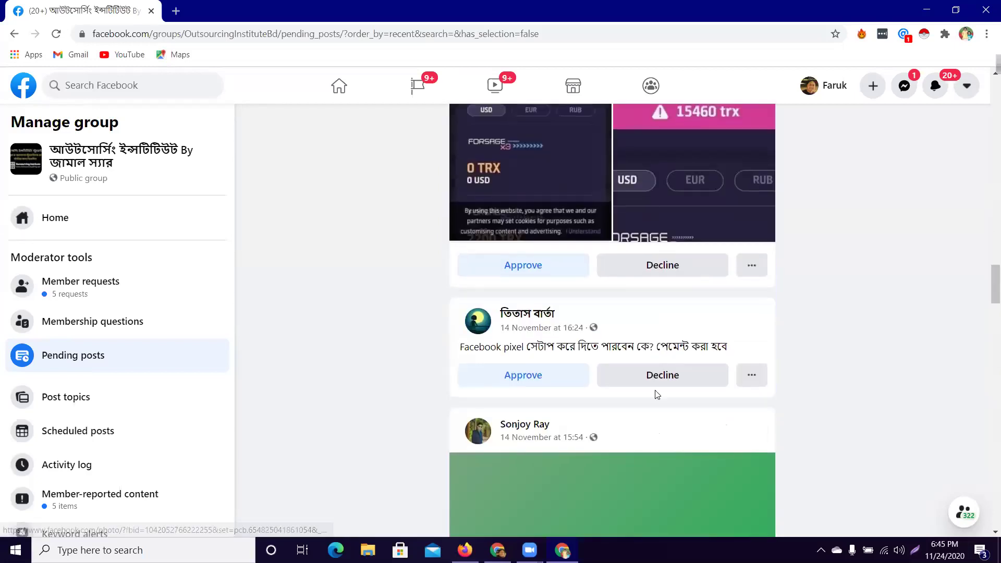
left_click(660, 374)
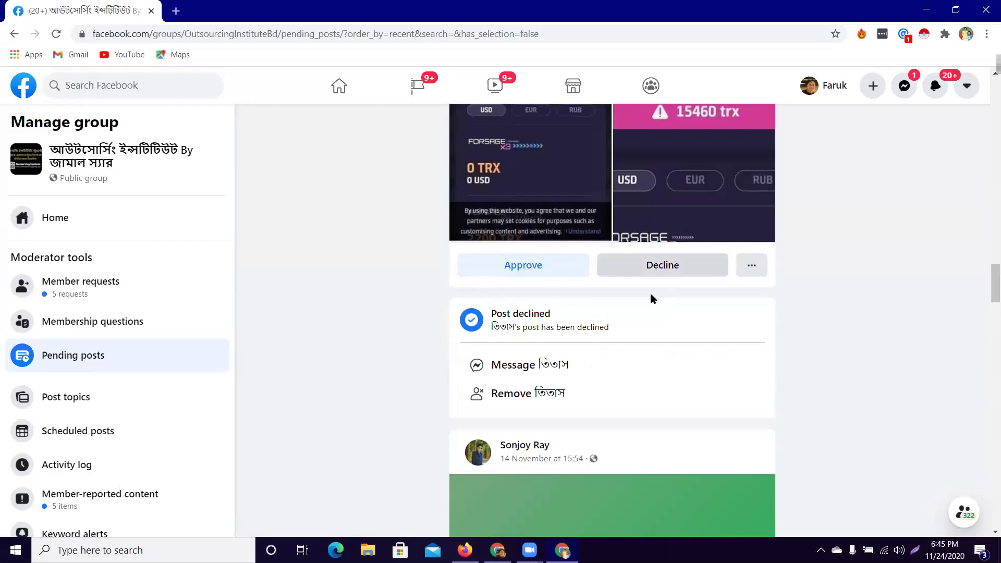
Decline the Forsage screenshots, 'Sir please check my Gig' and Buzz Cash app posts
scroll(655, 300, "up", 1)
left_click(662, 339)
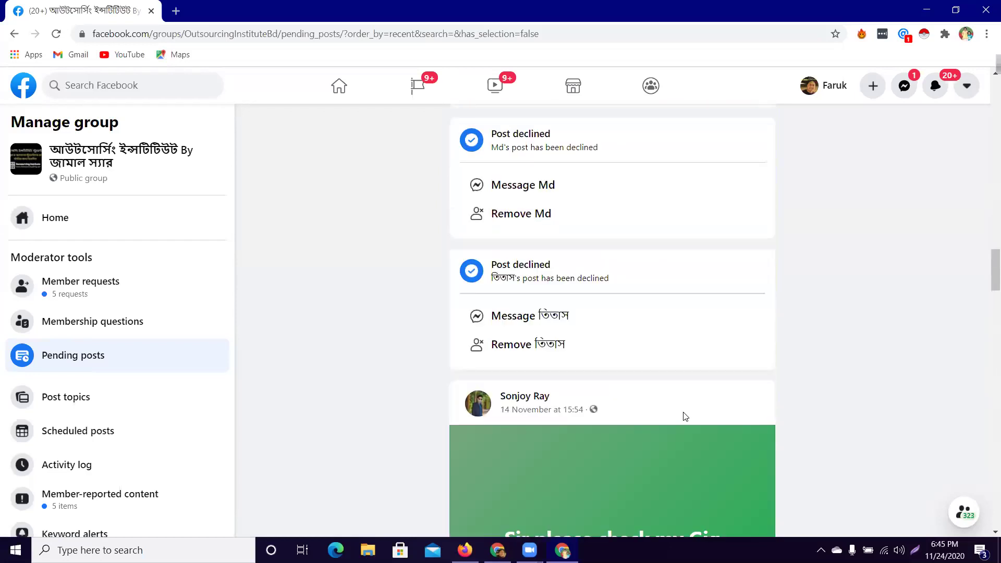
left_click(659, 415)
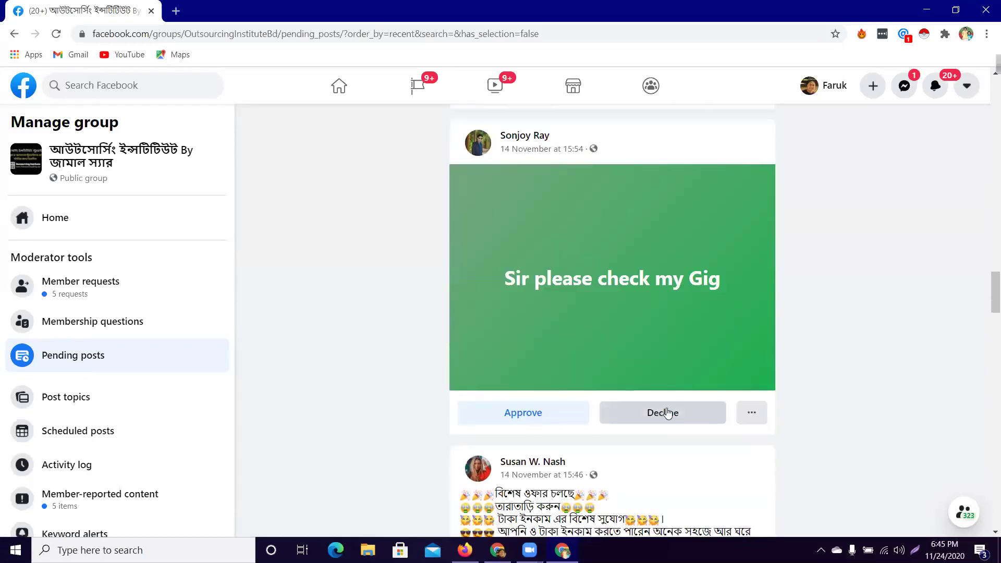
scroll(667, 410, "up", 5)
scroll(668, 411, "up", 2)
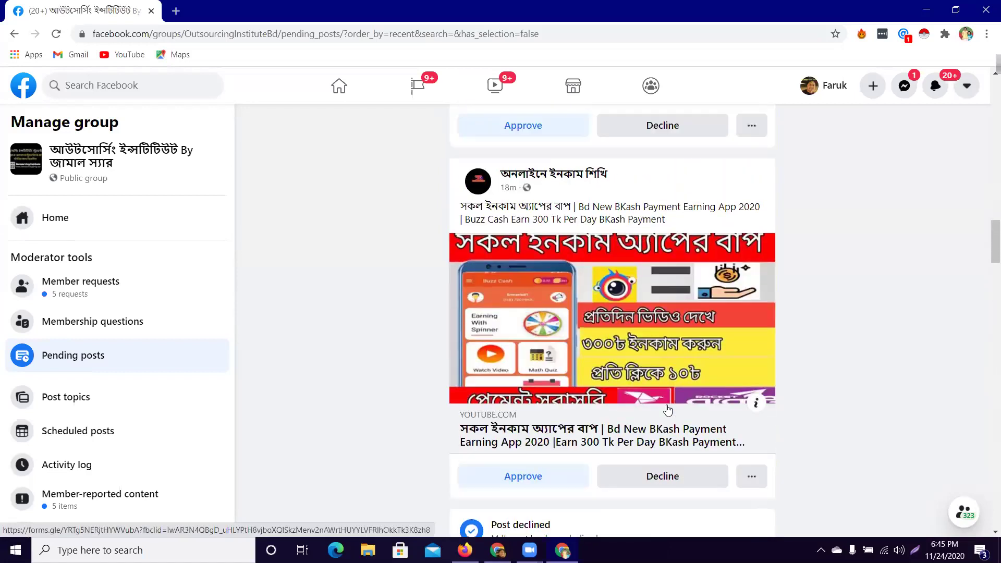
left_click(658, 483)
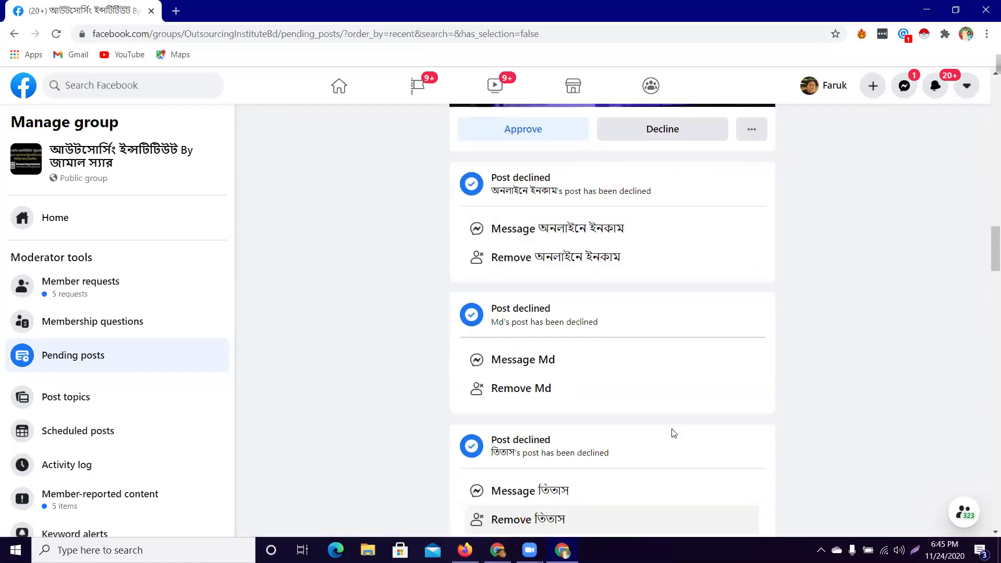
scroll(671, 431, "up", 5)
left_click_drag(624, 135, 426, 128)
left_click(334, 229)
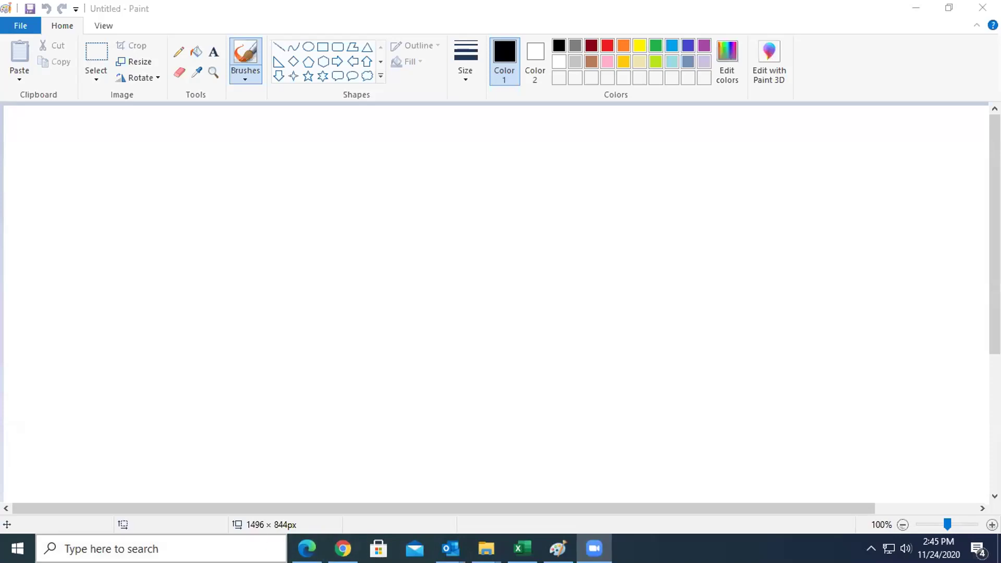
Open Notepad and write the greeting 'dear sir' on the first line
left_click(105, 549)
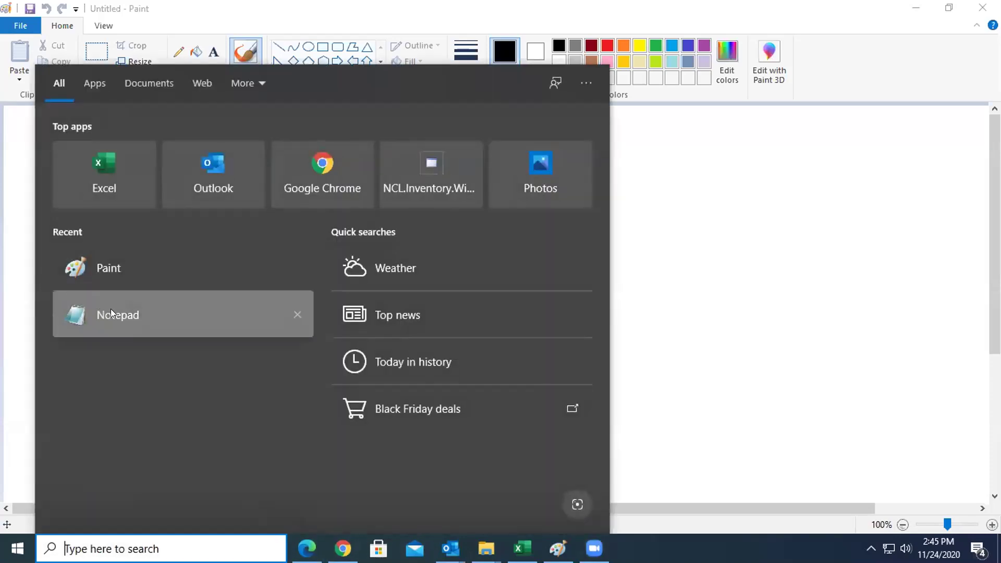
left_click(112, 311)
type("dear sir")
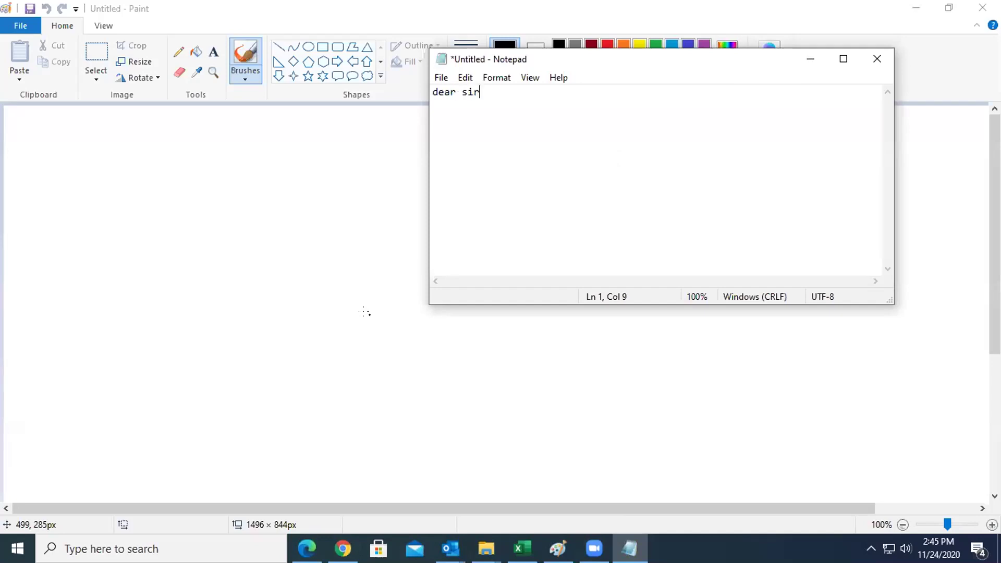
key("Return")
Add the line 'kindly connect my mobile pls' and begin a name signature below
type("kindly connect my mobile pls")
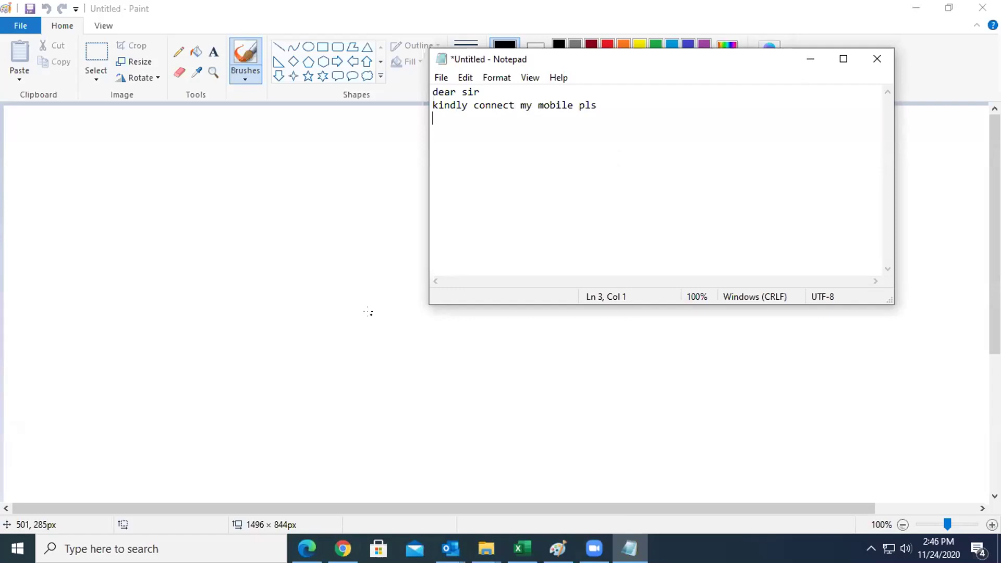
left_click(886, 8)
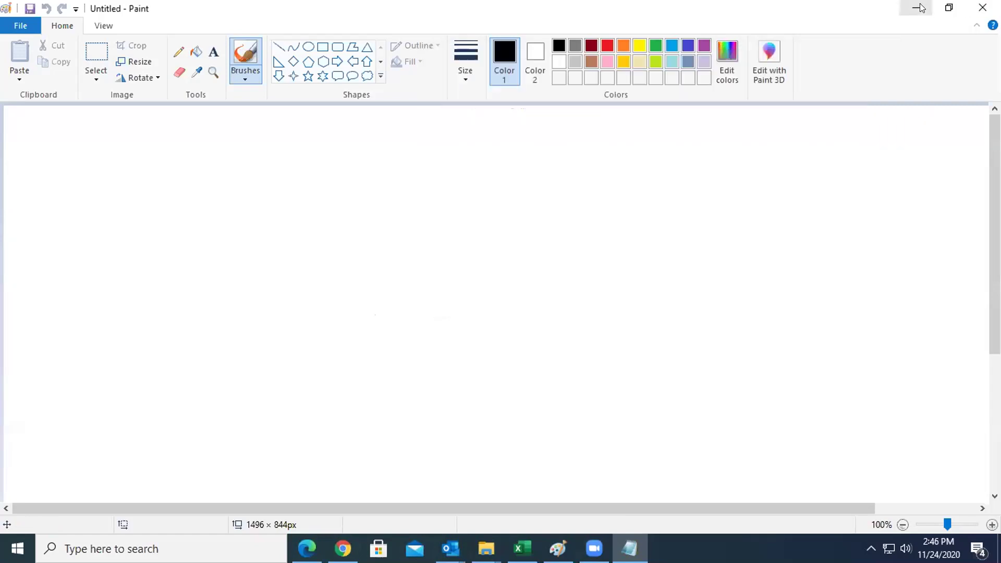
type("s")
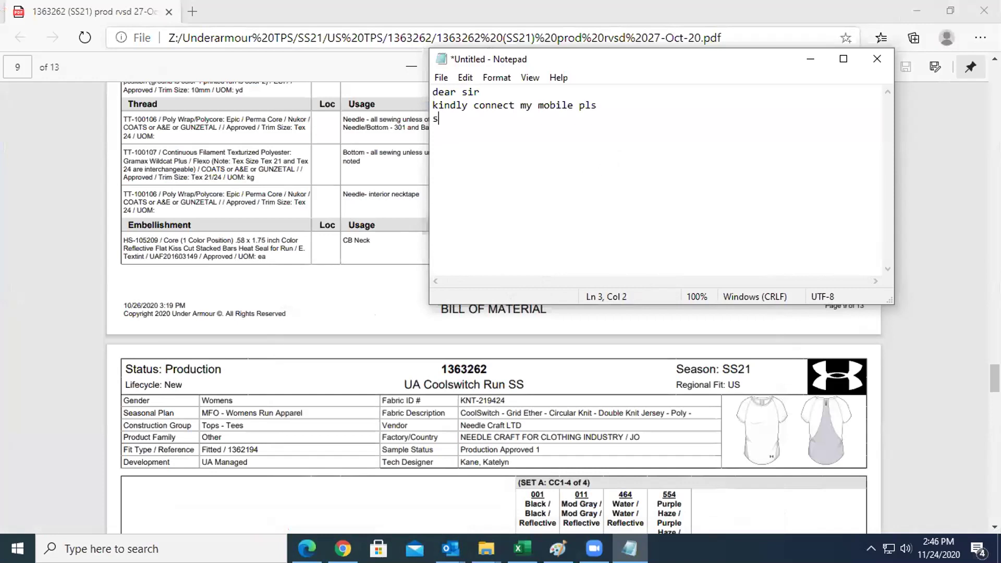
type("ayed a")
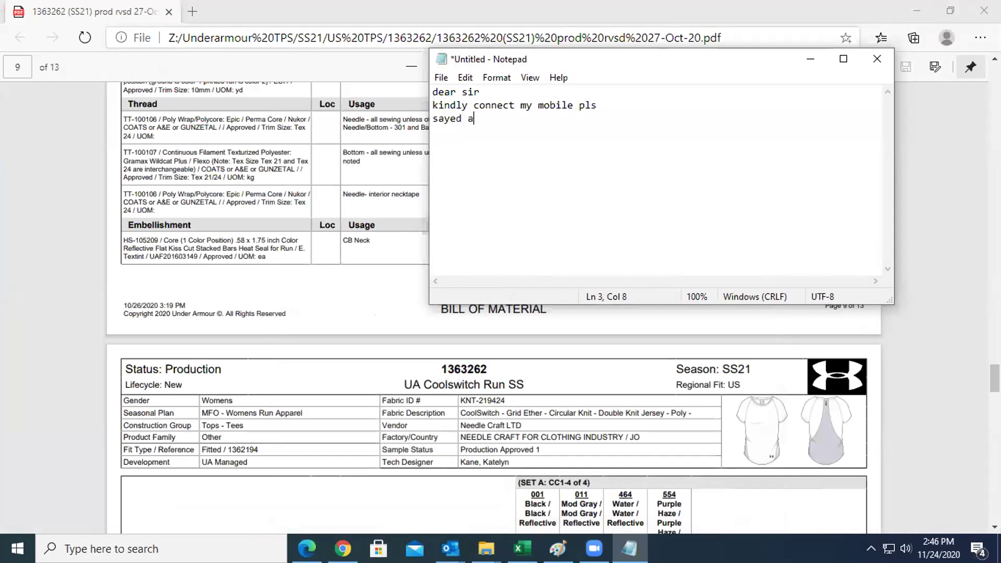